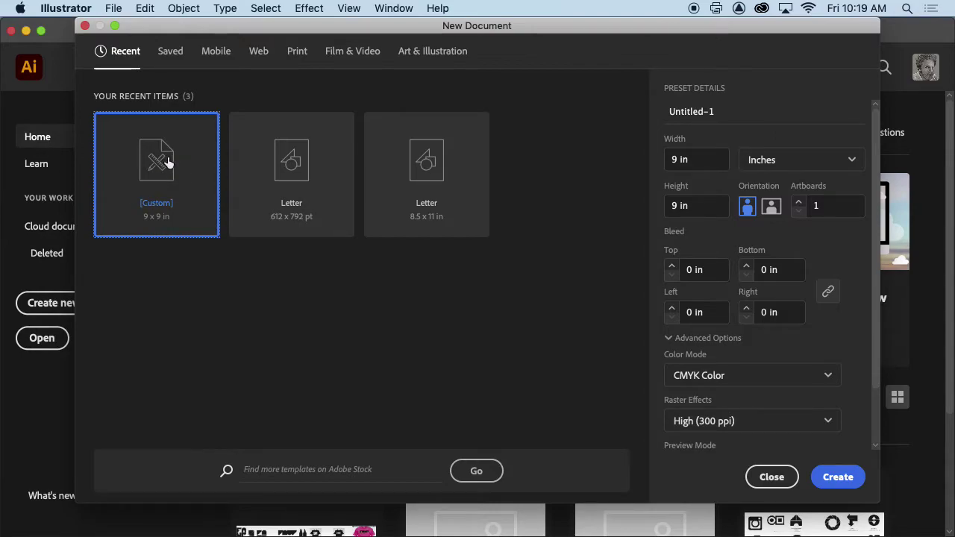
Create a new document from the custom 9 x 9 in preset and show the rulers around the artboard
{"action": "key", "text": "Return"}
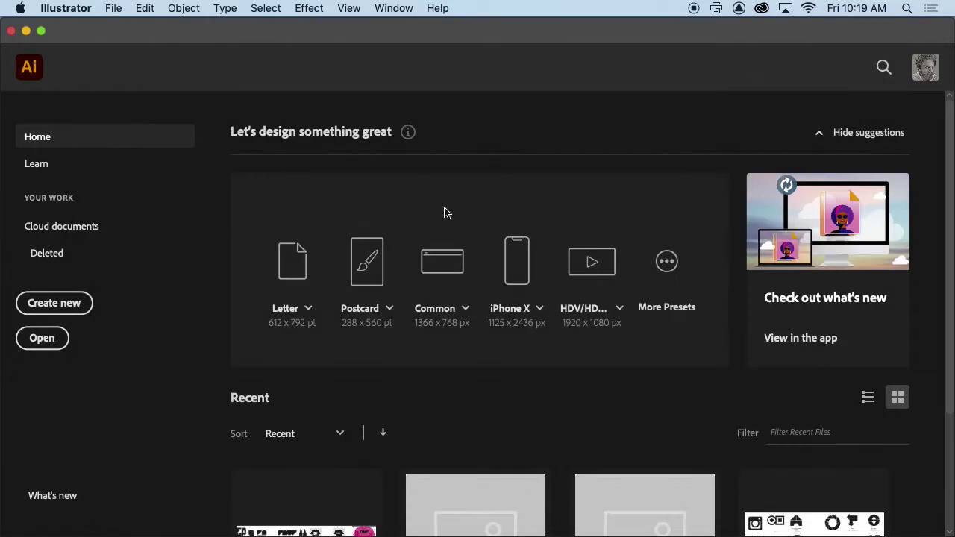
{"action": "key", "text": "a"}
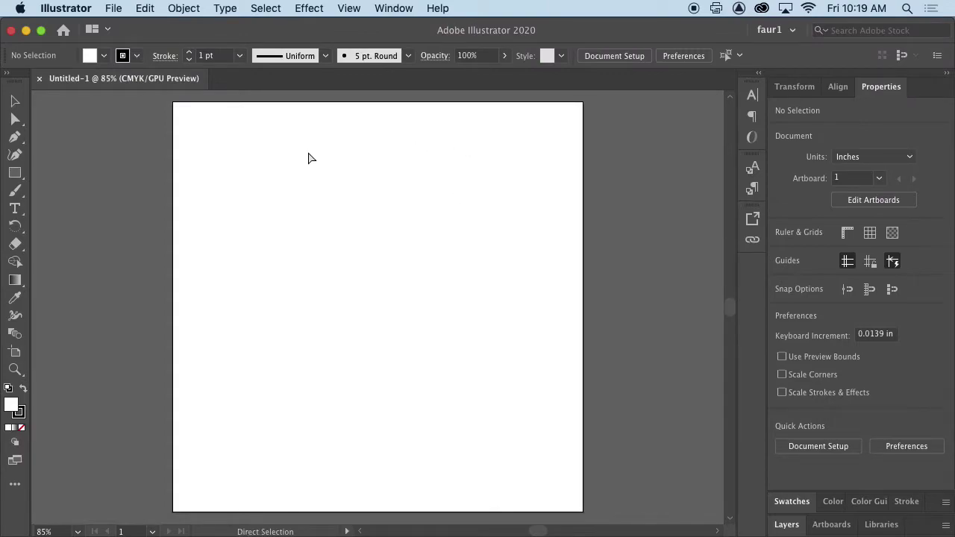
{"action": "key", "text": "super+r"}
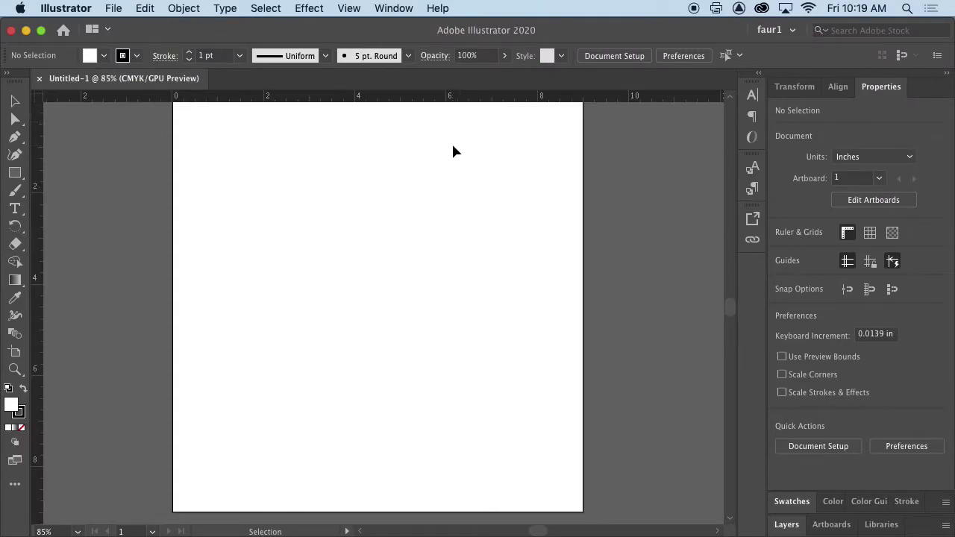
{"action": "key", "text": "super+minus"}
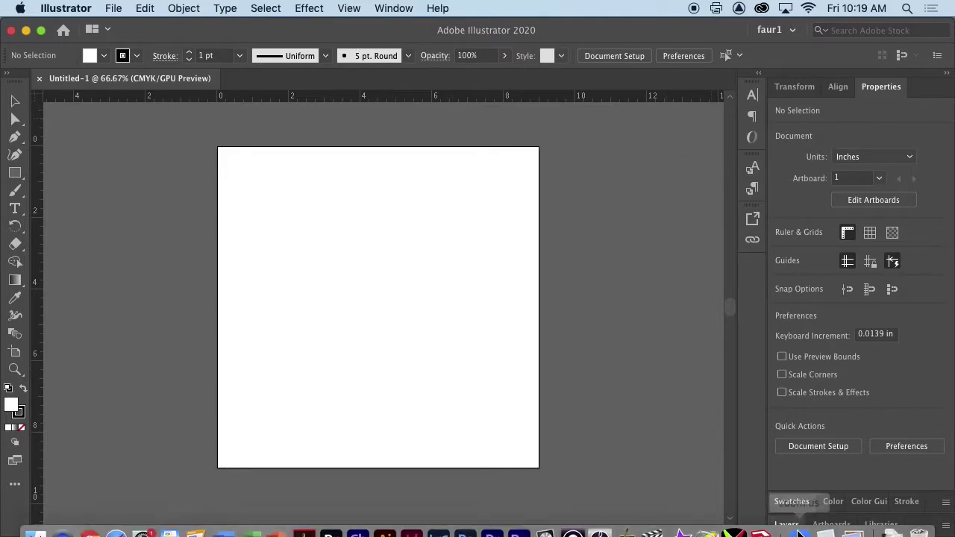
Place LogoSheet3.jpg from the Desktop folder at full size, aligned with the artboard's top-left corner
{"action": "left_click", "coordinate": [795, 525]}
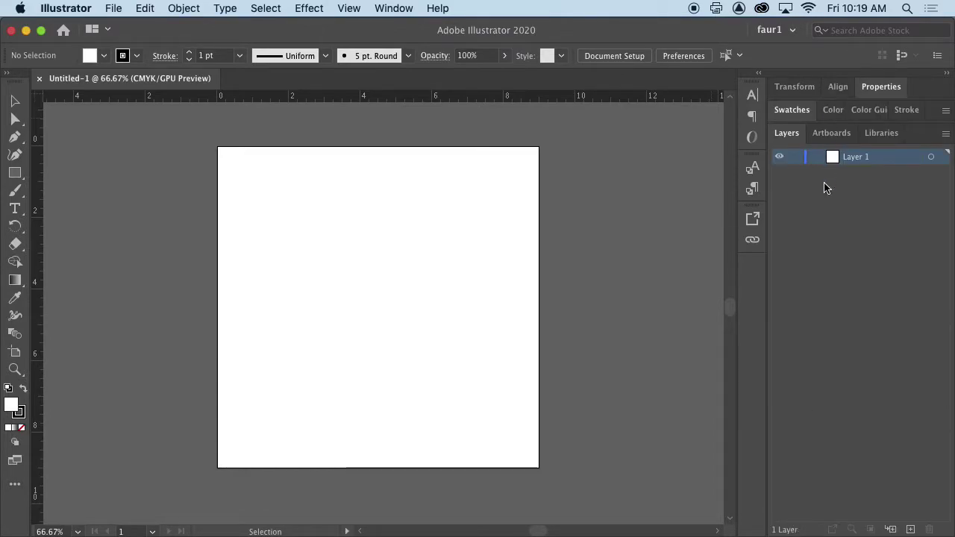
{"action": "left_click", "coordinate": [116, 6]}
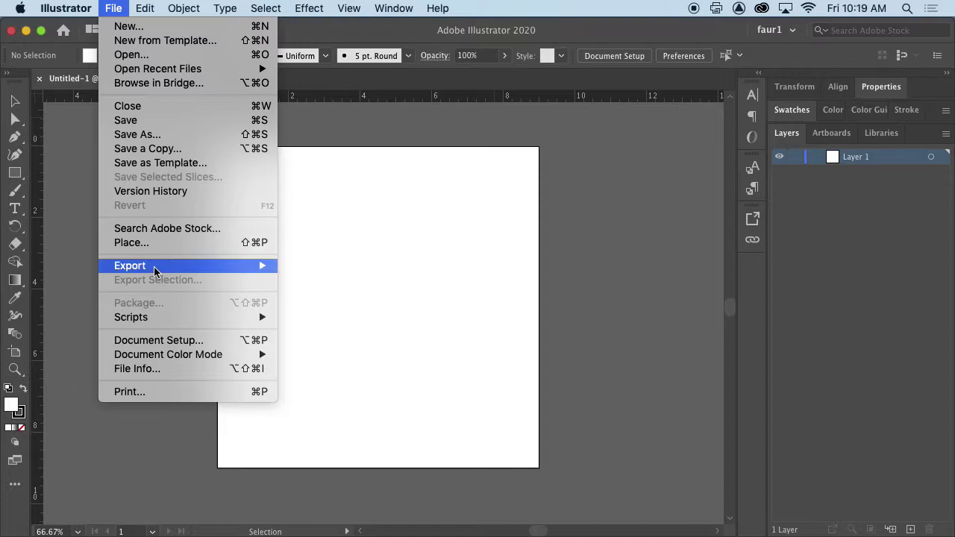
{"action": "left_click", "coordinate": [239, 236]}
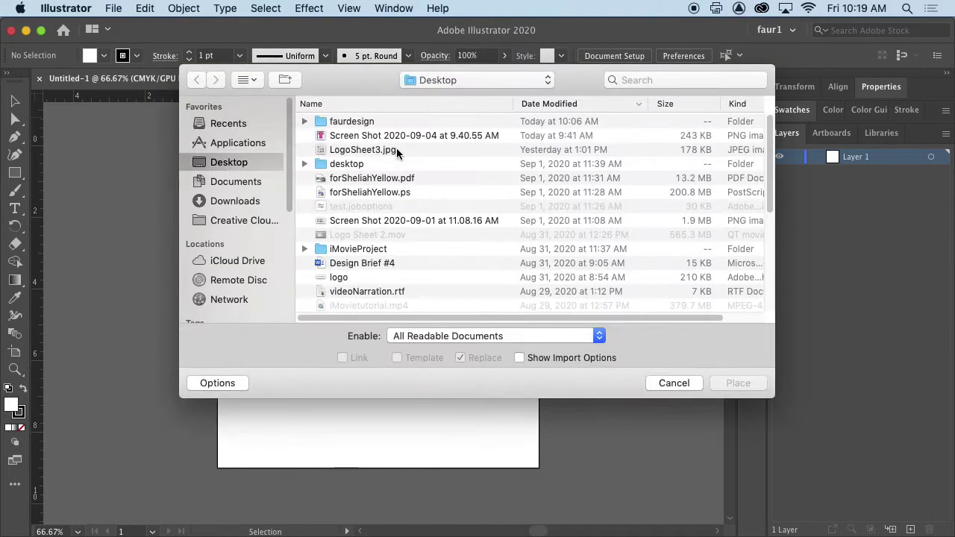
{"action": "left_click", "coordinate": [388, 152]}
{"action": "double_click", "coordinate": [387, 151]}
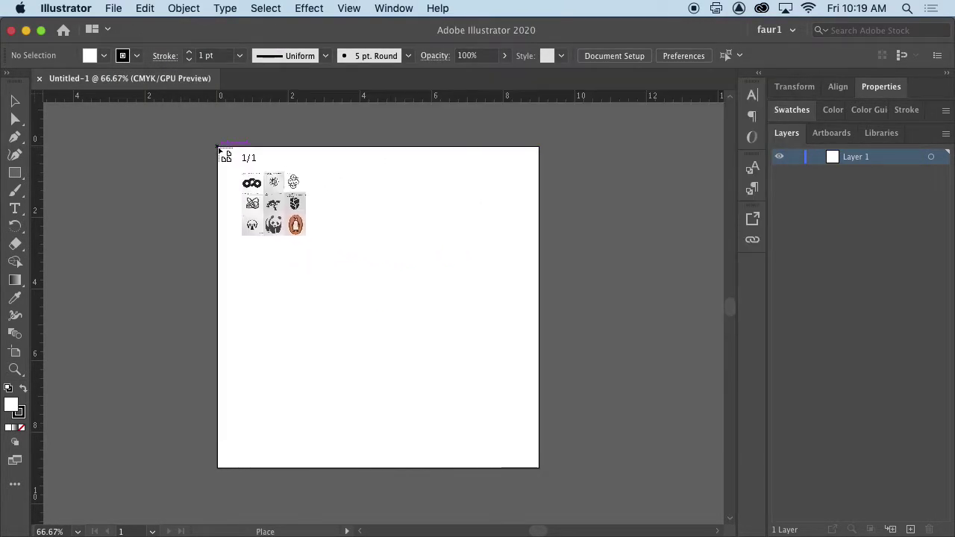
{"action": "left_click", "coordinate": [217, 147]}
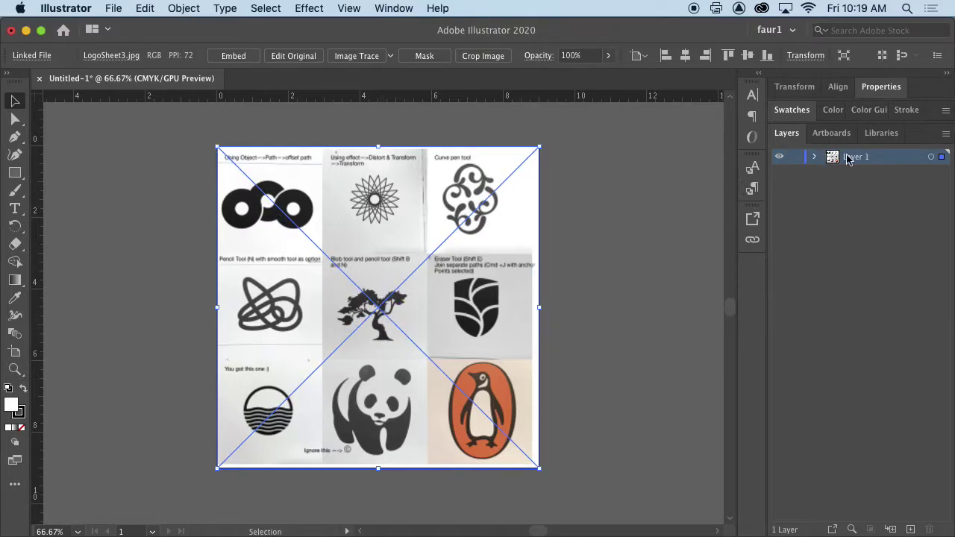
Lower the opacity of the placed logo sheet image to 49%
{"action": "left_click", "coordinate": [881, 87]}
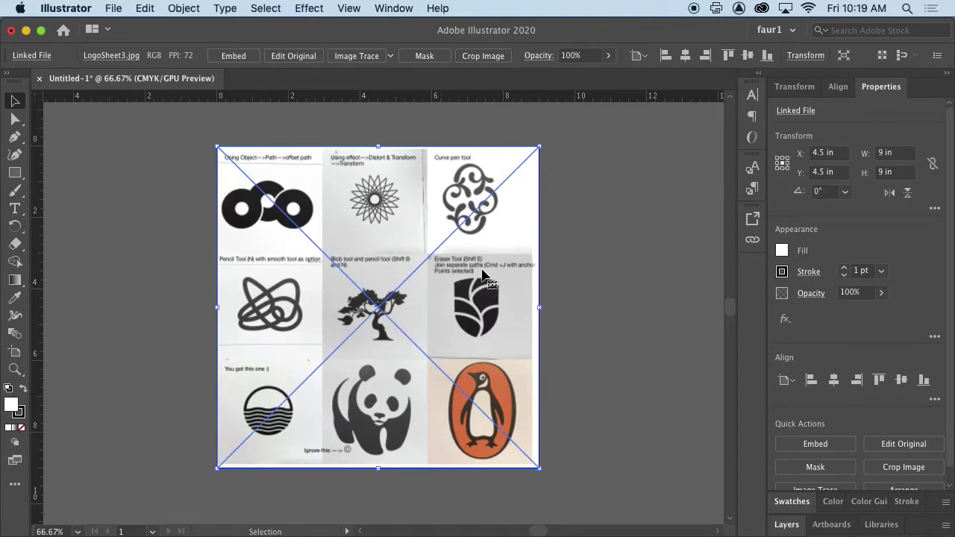
{"action": "left_click", "coordinate": [883, 294]}
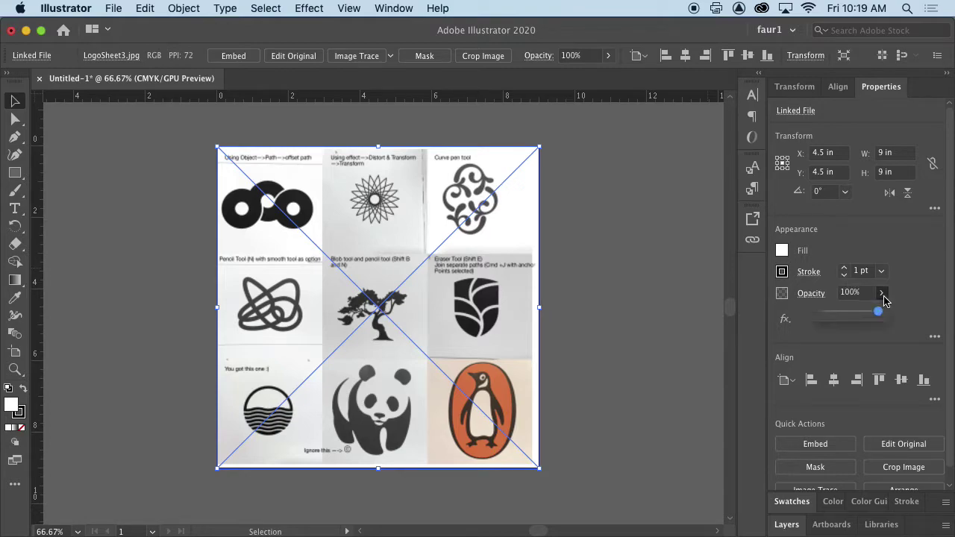
{"action": "left_click_drag", "start_coordinate": [873, 318], "coordinate": [853, 317]}
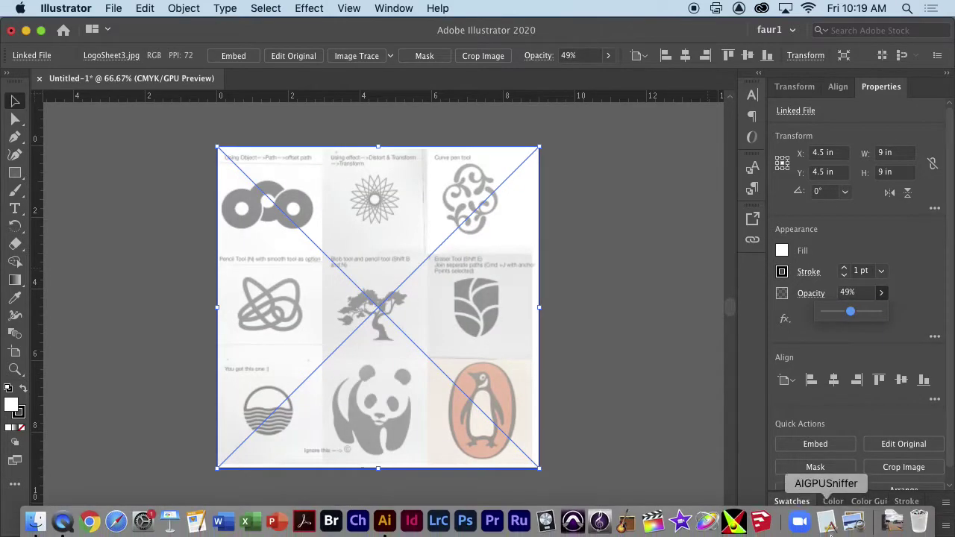
Lock Layer 1 containing the logo sheet and add a new layer above it
{"action": "left_click", "coordinate": [788, 525]}
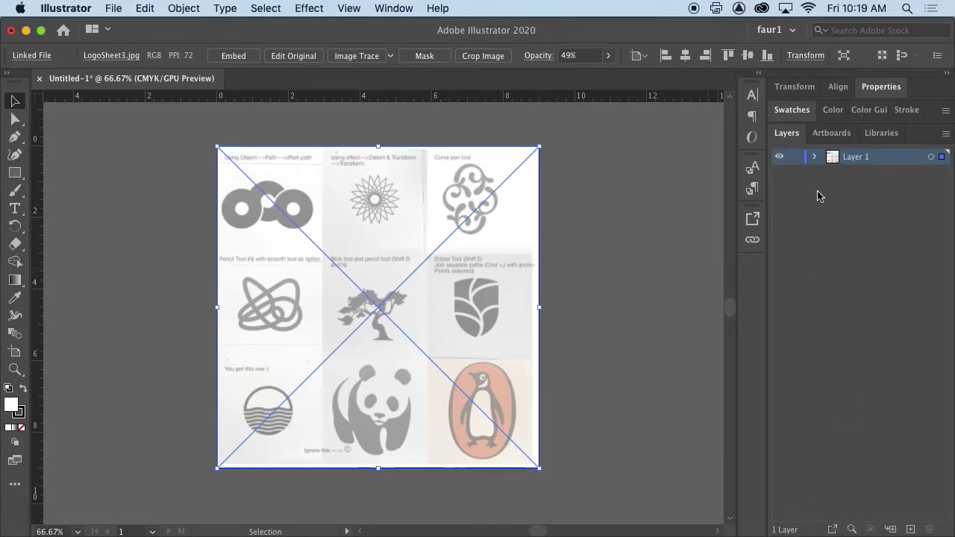
{"action": "left_click", "coordinate": [797, 159]}
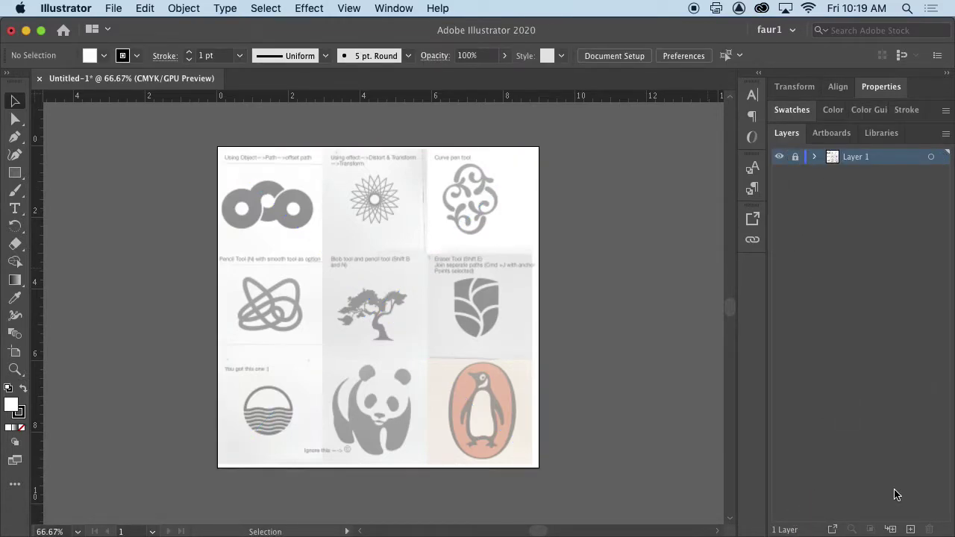
{"action": "left_click", "coordinate": [911, 530]}
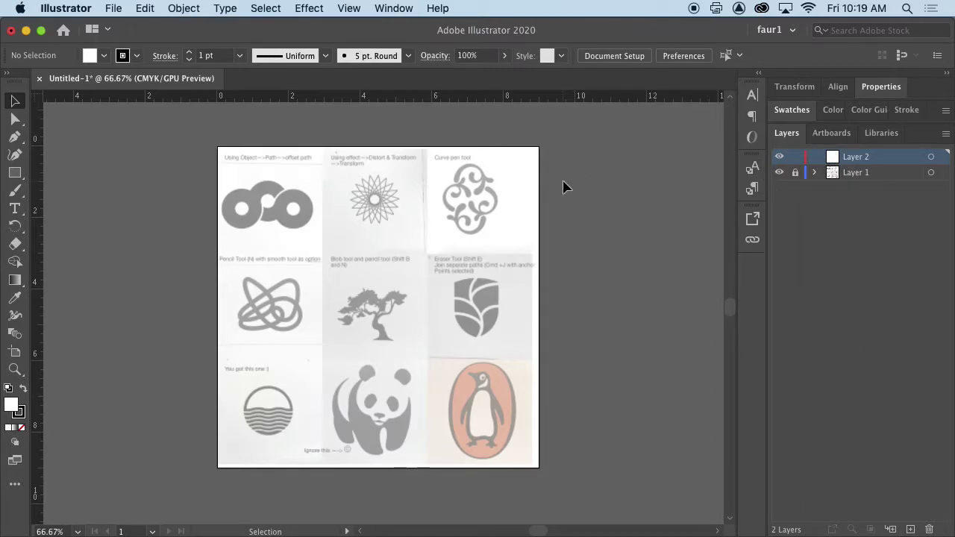
{"action": "left_click", "coordinate": [880, 86]}
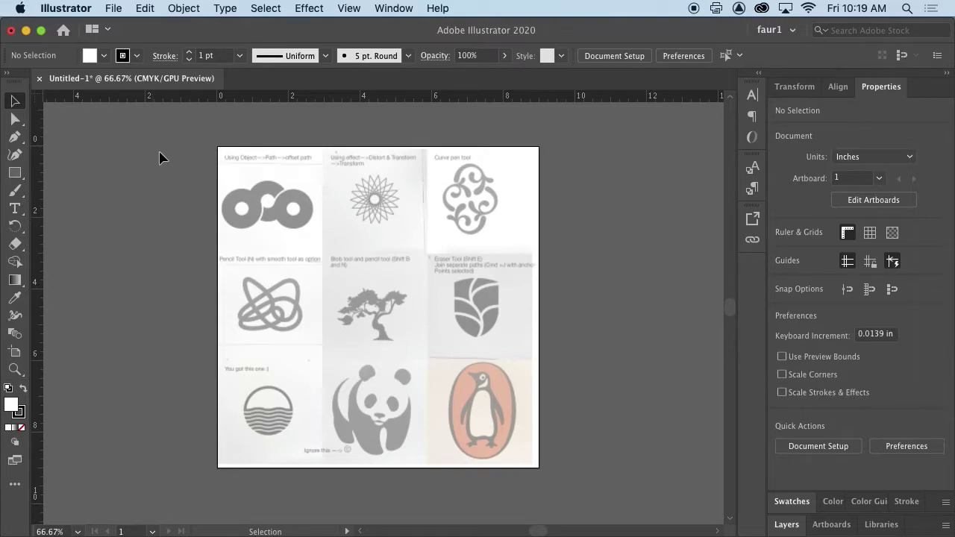
Draw a circle about 0.39 in wide over the left ring's hole in the offset path logo and remove its fill
{"action": "key", "text": "super"}
{"action": "key", "text": "super+equal"}
{"action": "key", "text": "super+equal"}
{"action": "key", "text": "super+equal"}
{"action": "left_click_drag", "start_coordinate": [266, 213], "coordinate": [592, 512]}
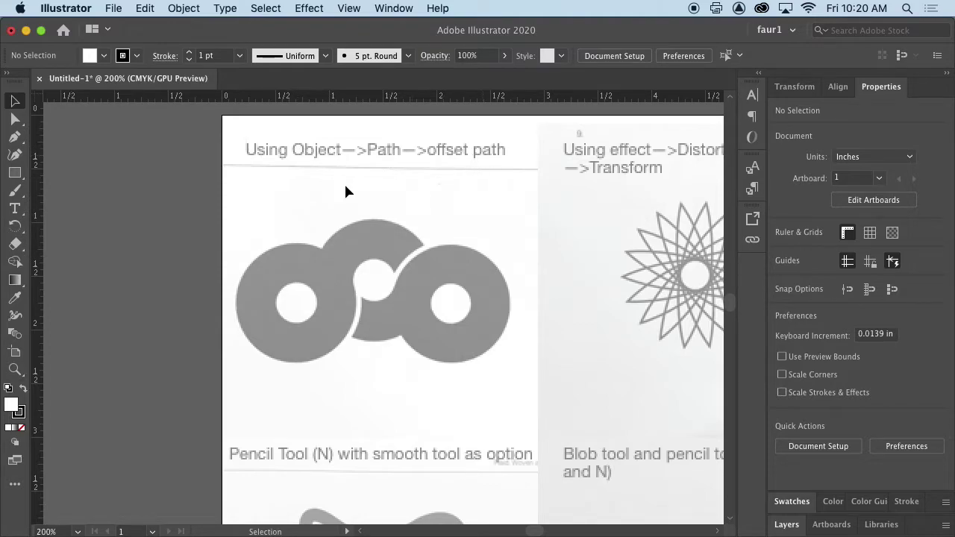
{"action": "left_click_drag", "start_coordinate": [15, 173], "coordinate": [82, 188]}
{"action": "left_click_drag", "start_coordinate": [277, 284], "coordinate": [319, 324]}
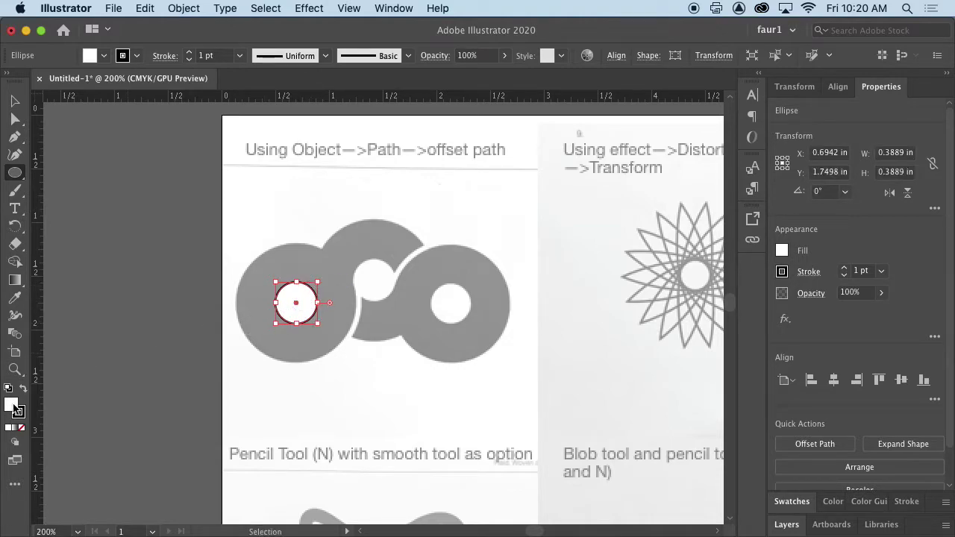
{"action": "left_click", "coordinate": [21, 429]}
{"action": "left_click", "coordinate": [14, 103]}
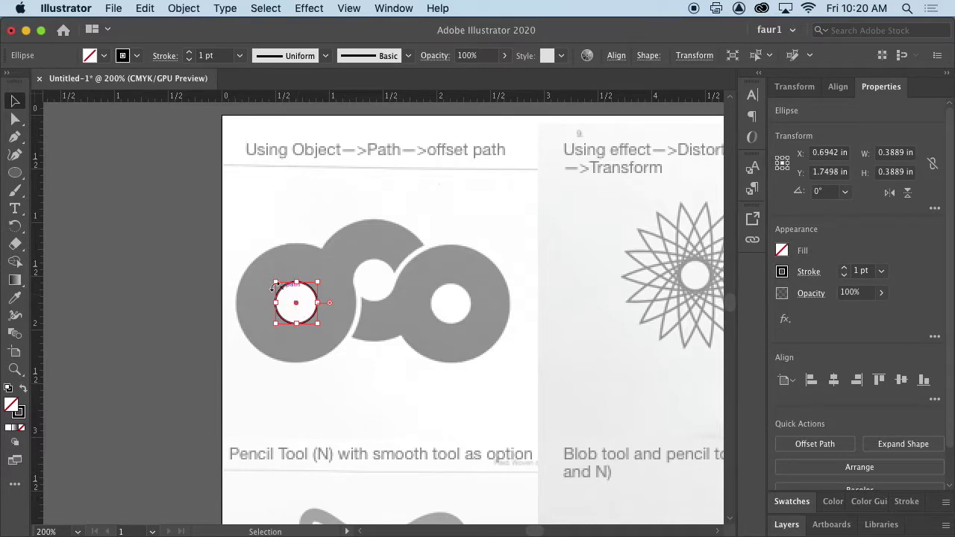
Start an Offset Path on the small circle with preview and try an offset of 0.6 in
{"action": "left_click", "coordinate": [197, 6]}
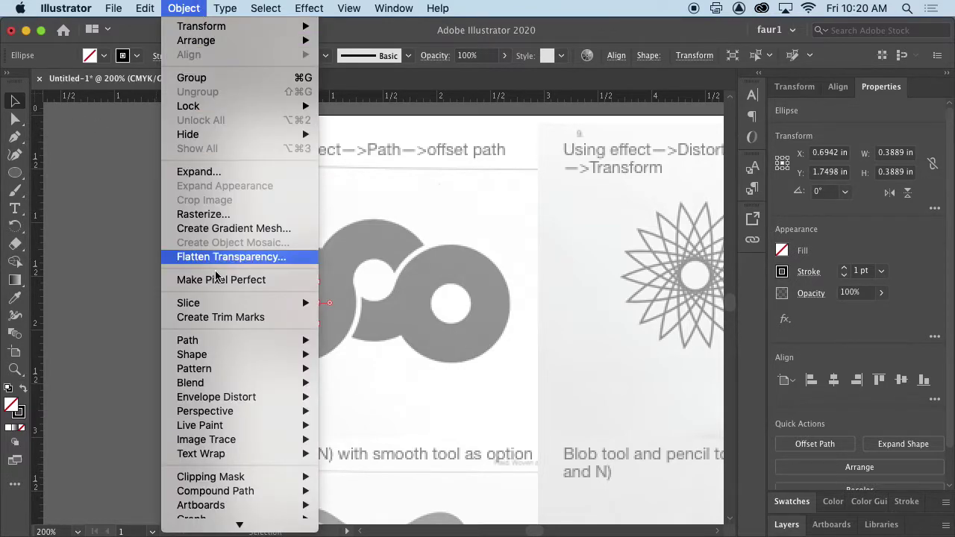
{"action": "mouse_move", "coordinate": [291, 343]}
{"action": "left_click", "coordinate": [392, 393]}
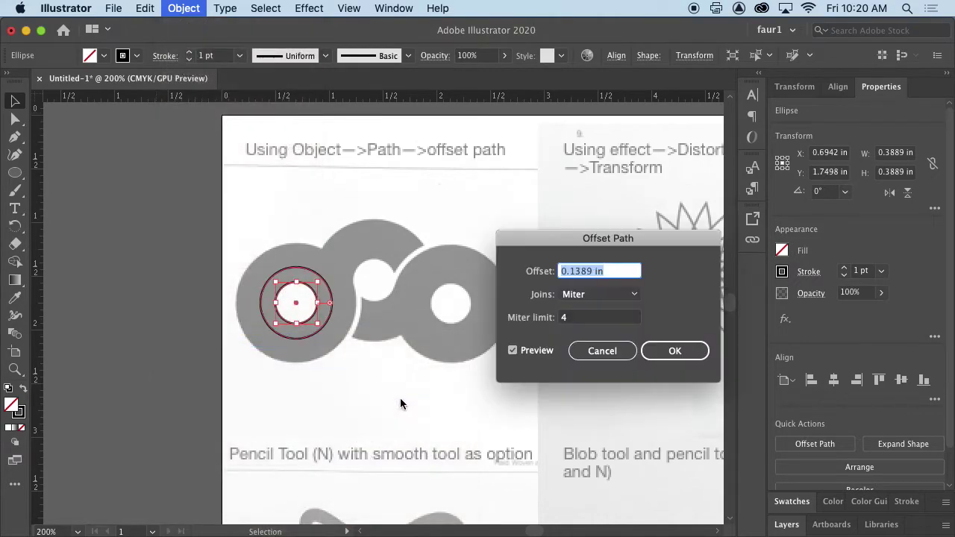
{"action": "left_click_drag", "start_coordinate": [593, 242], "coordinate": [583, 270]}
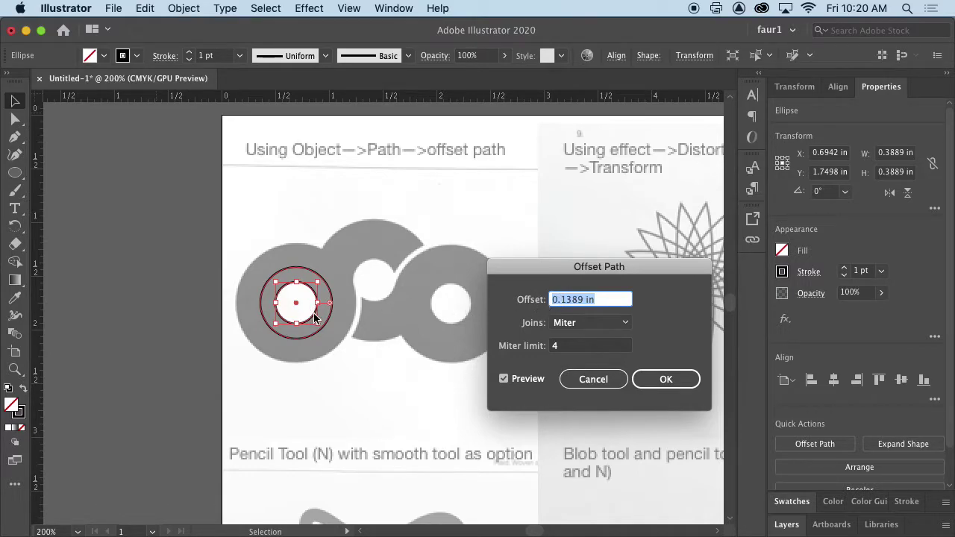
{"action": "left_click", "coordinate": [562, 300]}
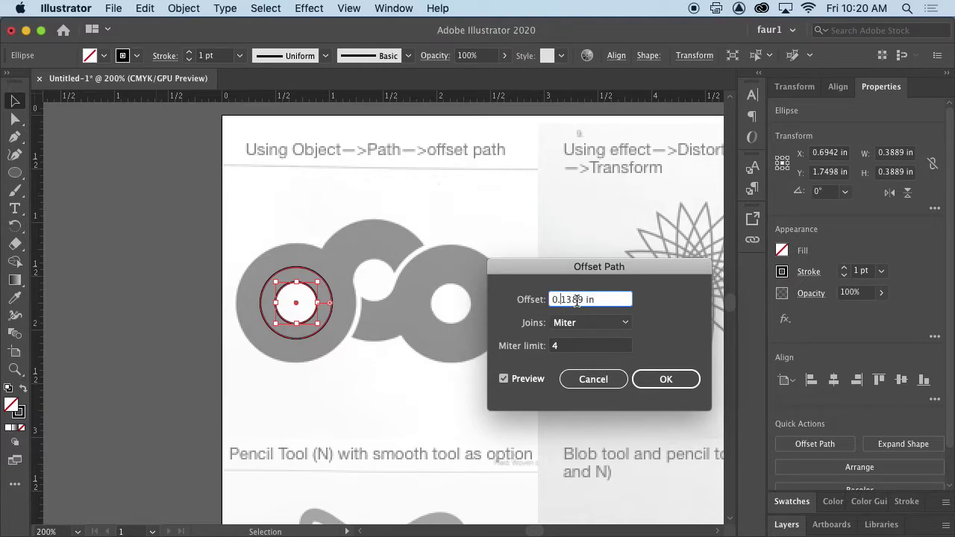
{"action": "double_click", "coordinate": [584, 300]}
{"action": "type", "text": "6"}
{"action": "key", "text": "Tab"}
{"action": "key", "text": "space"}
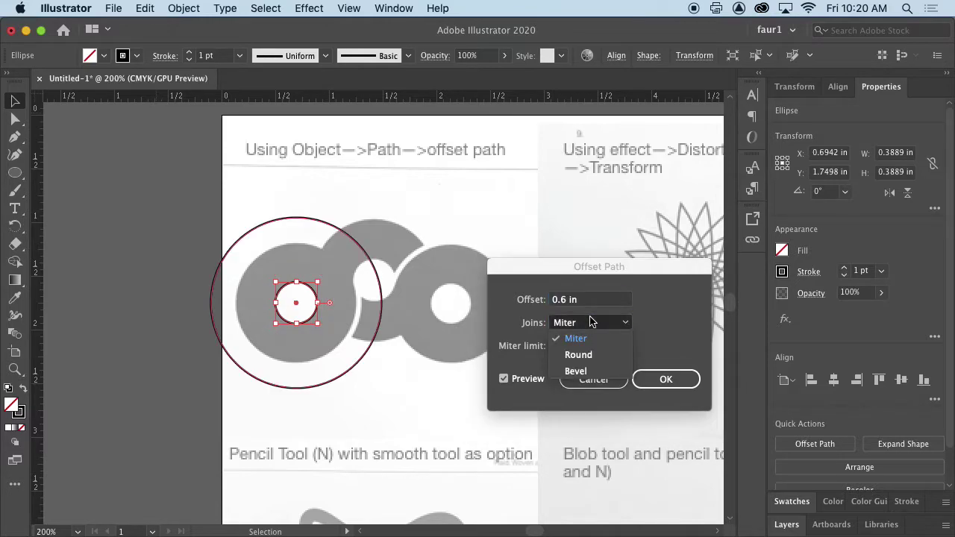
Try an offset of 0.4 in for the small circle's path
{"action": "left_click", "coordinate": [565, 300]}
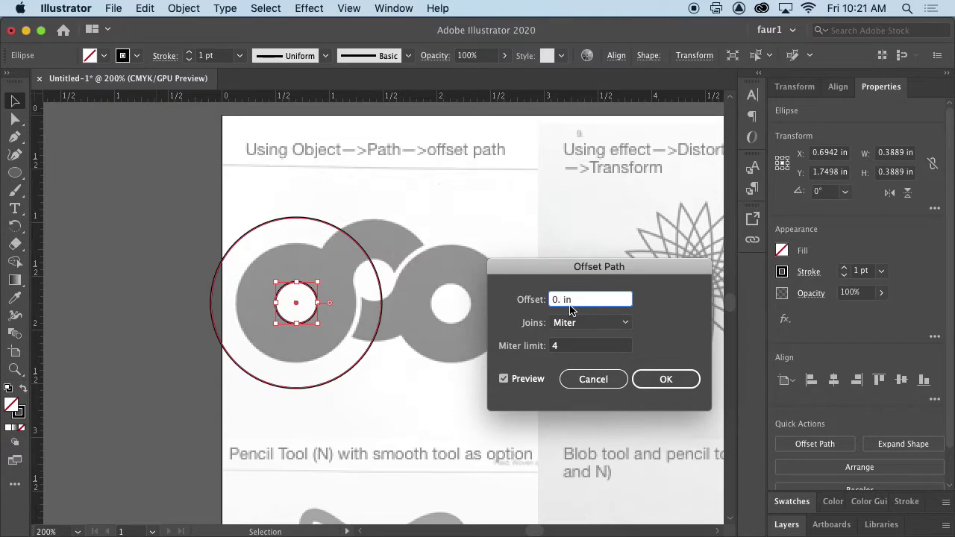
{"action": "left_click", "coordinate": [579, 323]}
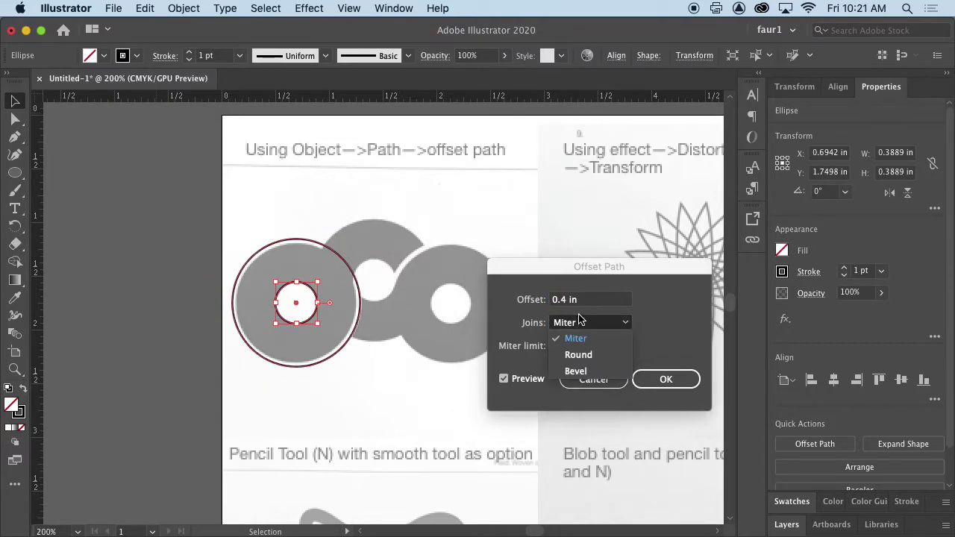
{"action": "left_click", "coordinate": [569, 300]}
{"action": "left_click", "coordinate": [566, 300]}
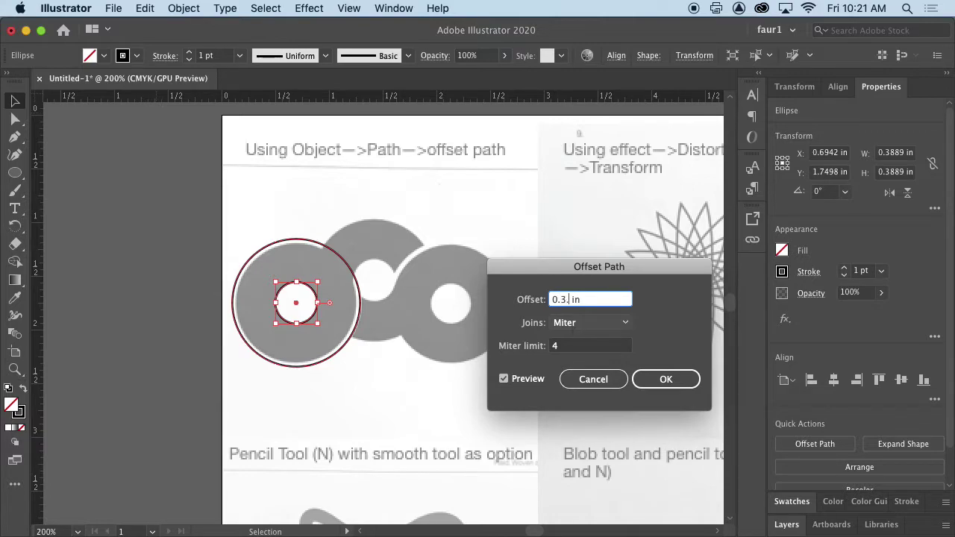
{"action": "left_click", "coordinate": [591, 323]}
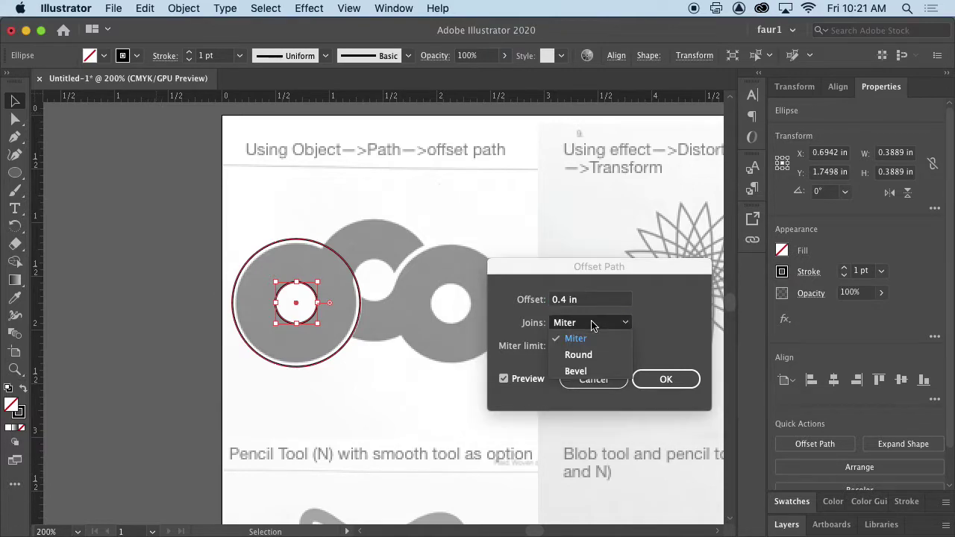
Set the small circle's offset to 0.37 in with miter joins and apply the Offset Path
{"action": "left_click", "coordinate": [601, 301]}
{"action": "left_click_drag", "start_coordinate": [563, 300], "coordinate": [569, 300]}
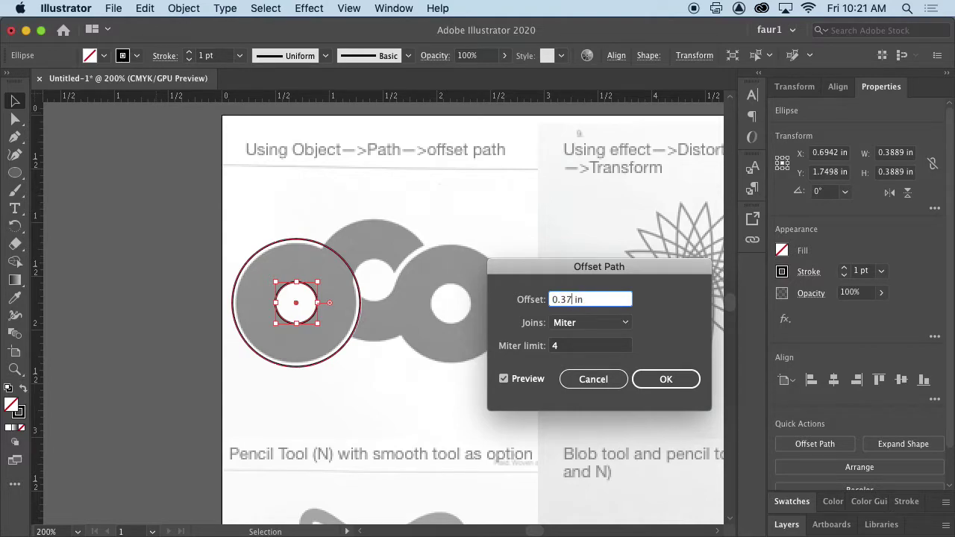
{"action": "left_click", "coordinate": [607, 325]}
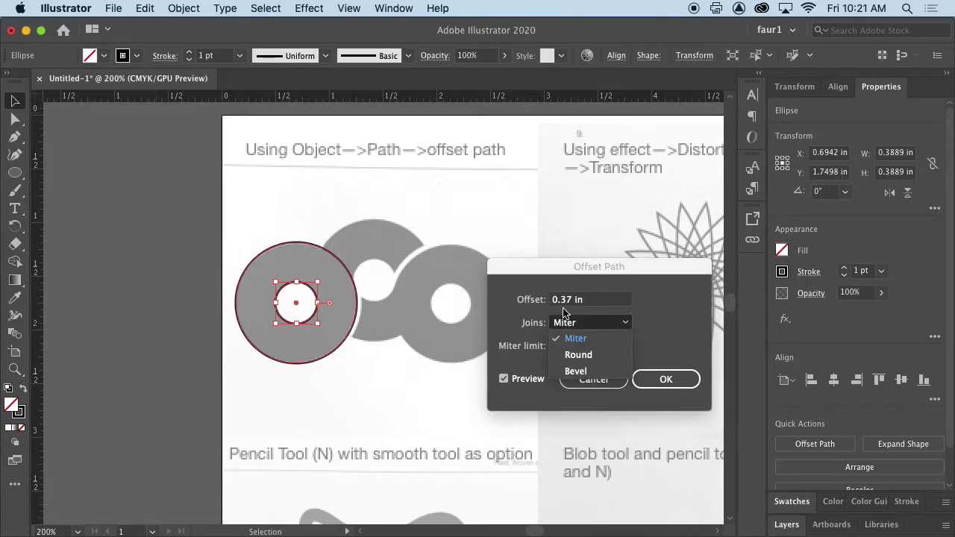
{"action": "left_click", "coordinate": [618, 299]}
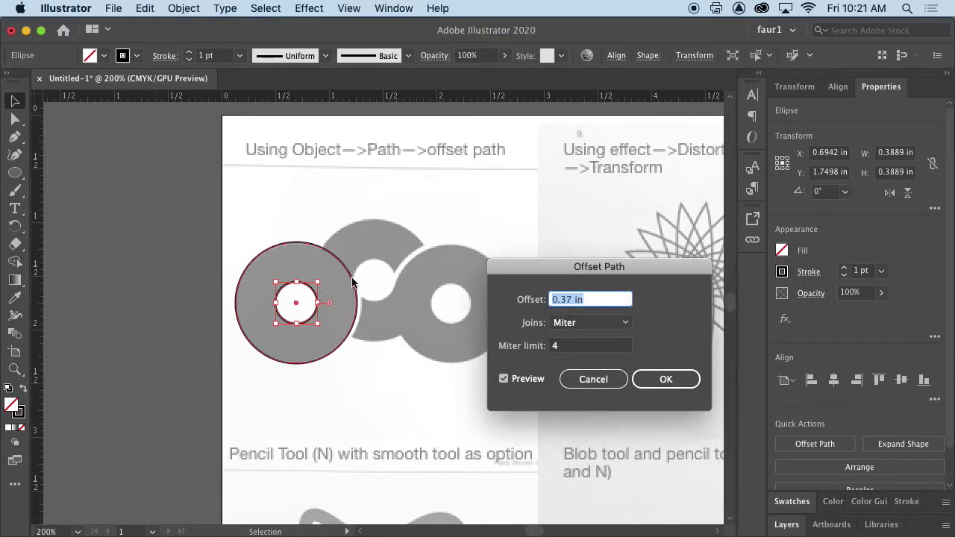
{"action": "left_click", "coordinate": [655, 377]}
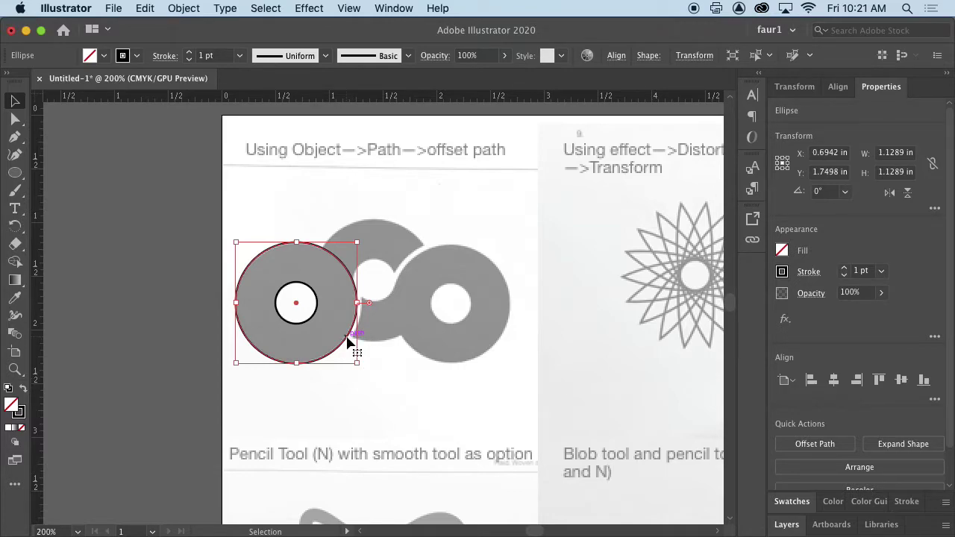
Start an Offset Path on the large circle around the left ring and try an offset of 0.1 in
{"action": "left_click", "coordinate": [185, 9]}
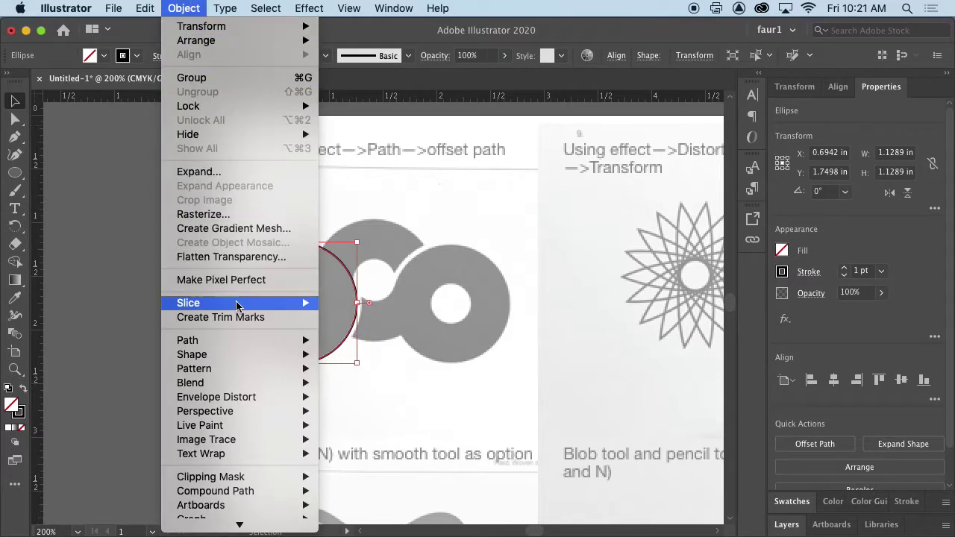
{"action": "mouse_move", "coordinate": [245, 340]}
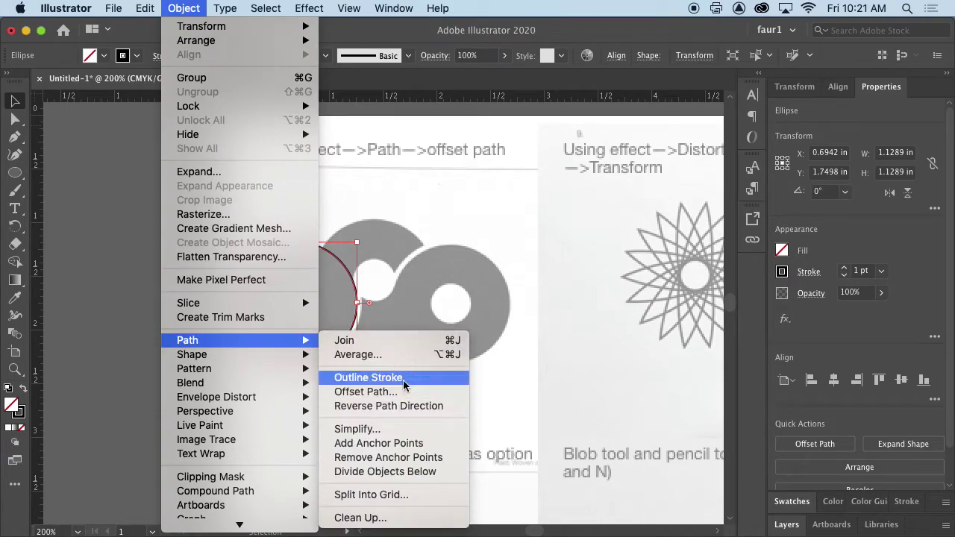
{"action": "left_click", "coordinate": [406, 399]}
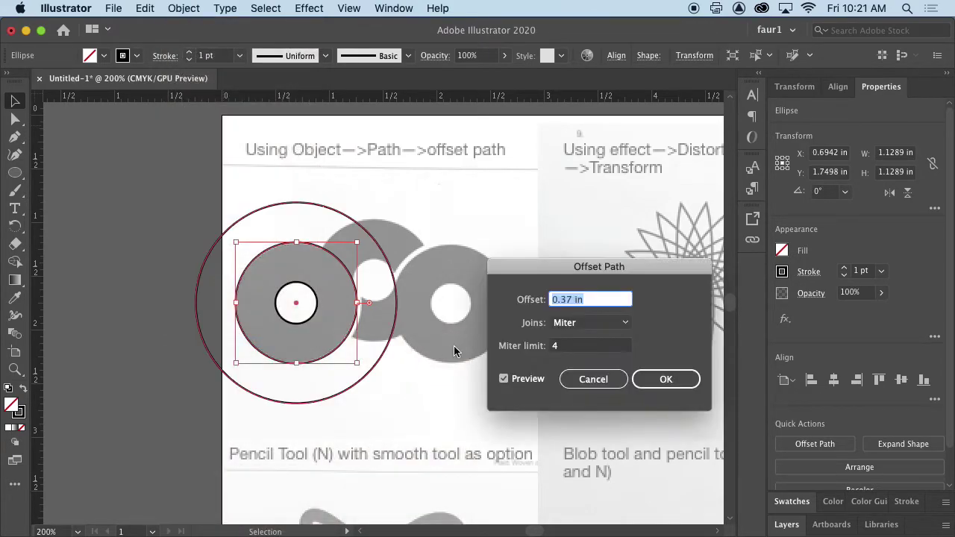
{"action": "left_click", "coordinate": [569, 299]}
{"action": "left_click", "coordinate": [601, 325]}
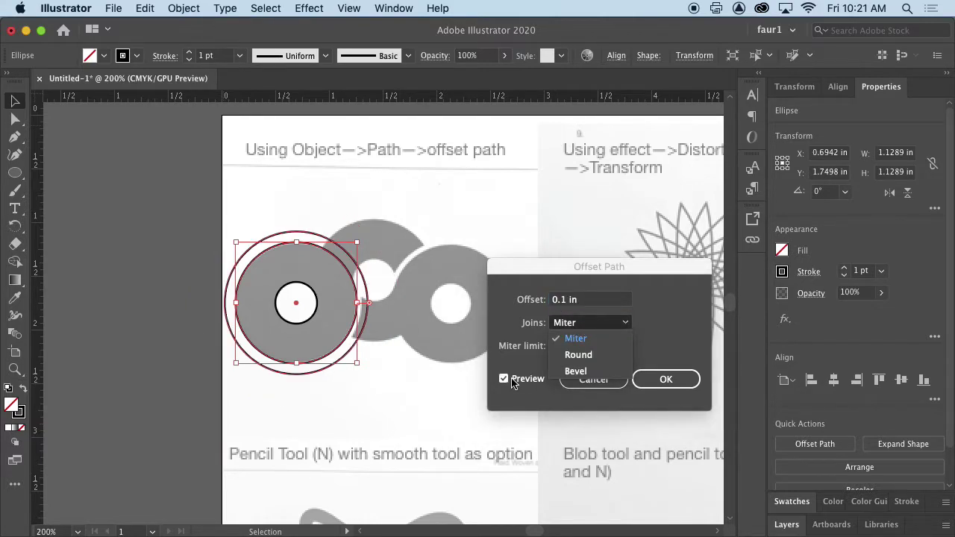
Set the large circle's offset to 0.05 in with miter joins and apply the Offset Path
{"action": "left_click", "coordinate": [562, 300]}
{"action": "left_click", "coordinate": [565, 300]}
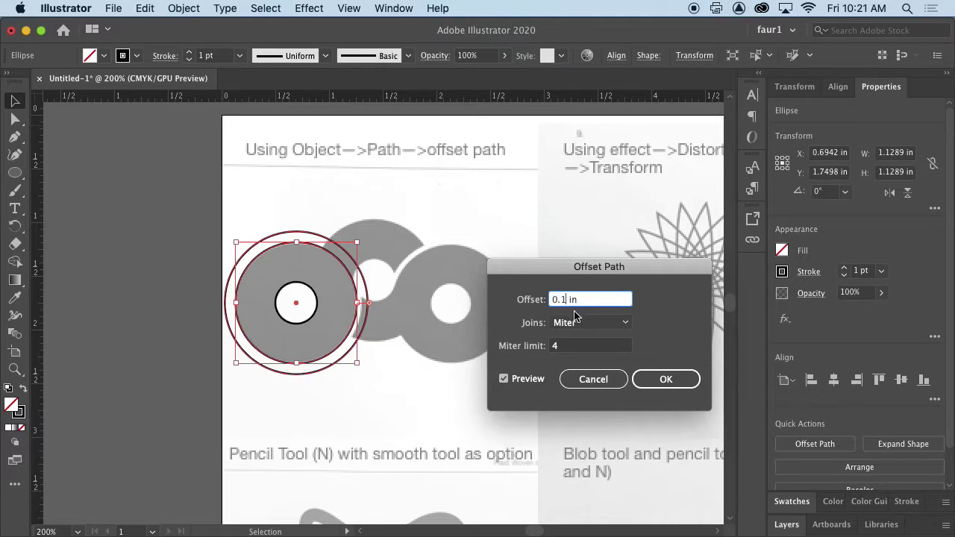
{"action": "type", "text": "05"}
{"action": "left_click", "coordinate": [592, 346]}
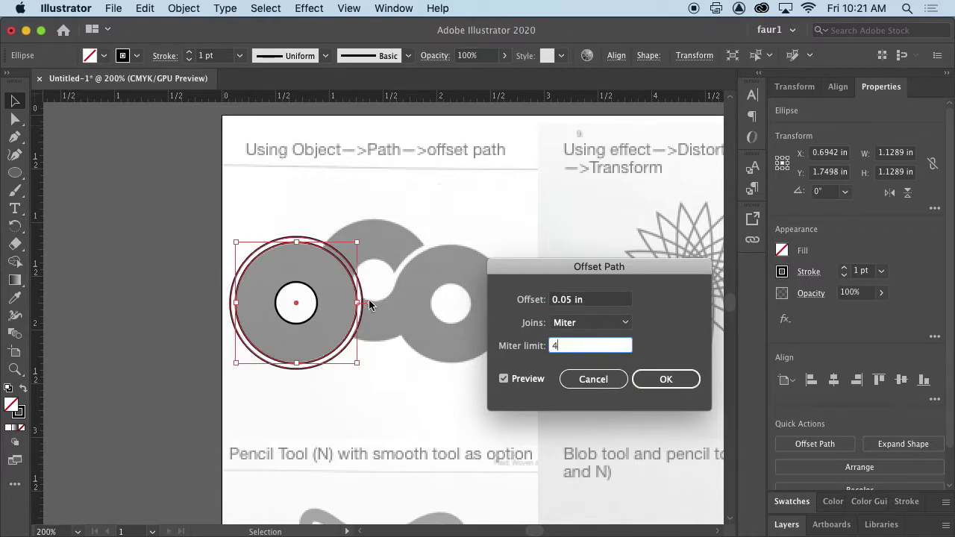
{"action": "left_click", "coordinate": [664, 380]}
{"action": "left_click", "coordinate": [310, 208]}
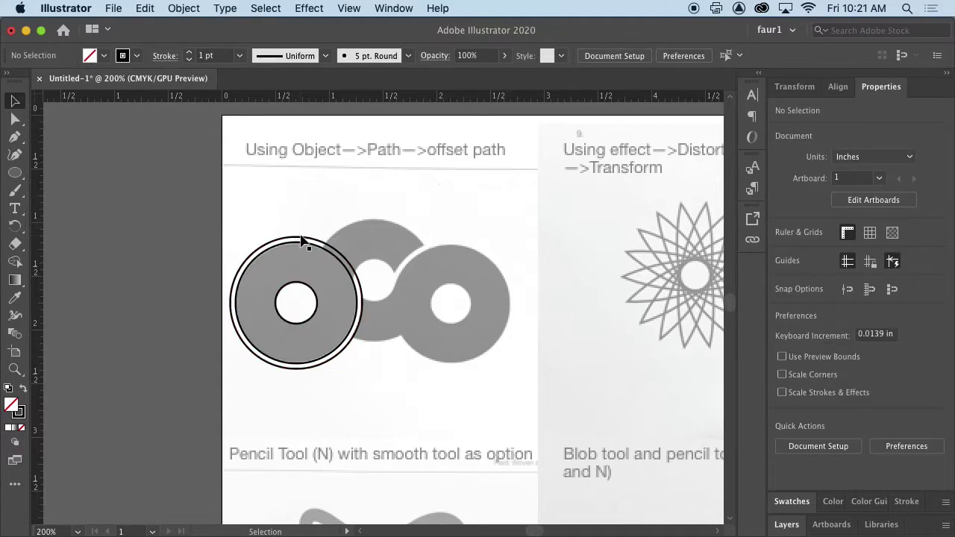
Duplicate the left ring's three concentric circles horizontally by about 1.45 in onto the right ring of the logo
{"action": "left_click", "coordinate": [297, 310]}
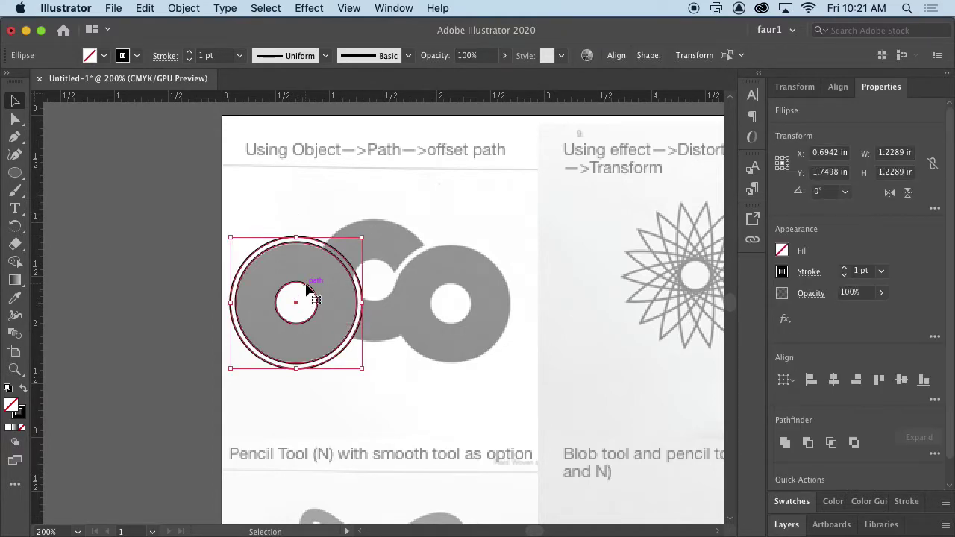
{"action": "left_click_drag", "start_coordinate": [310, 291], "coordinate": [461, 304]}
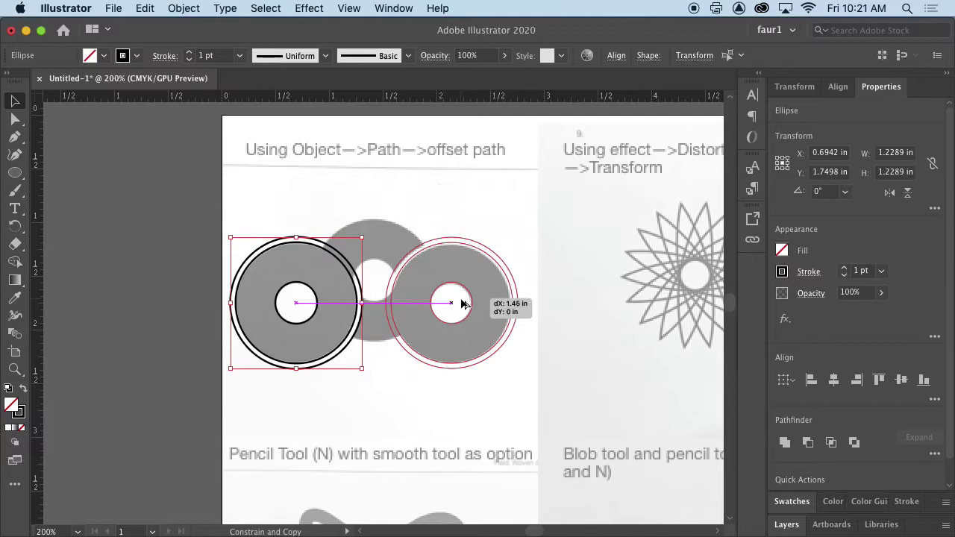
{"action": "left_click_drag", "start_coordinate": [462, 304], "coordinate": [461, 304]}
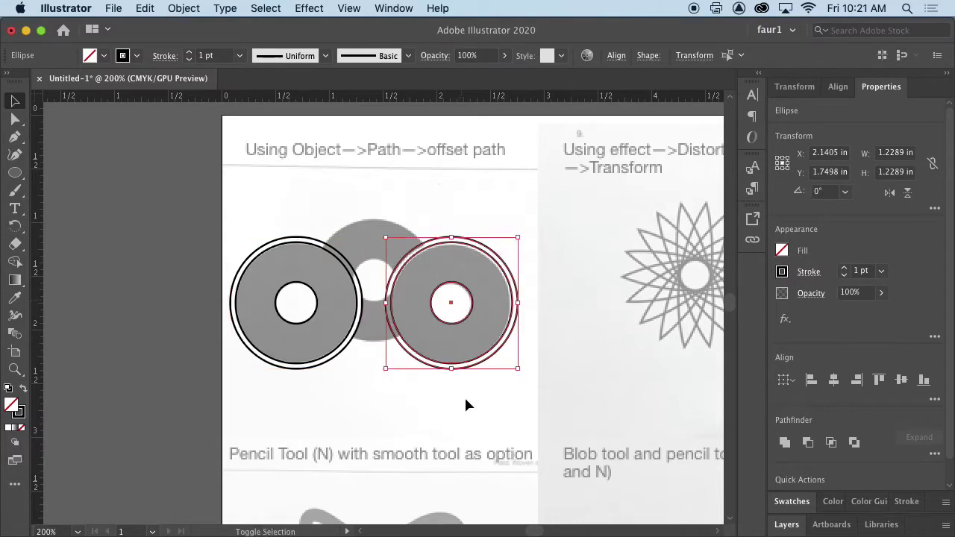
{"action": "left_click", "coordinate": [497, 387]}
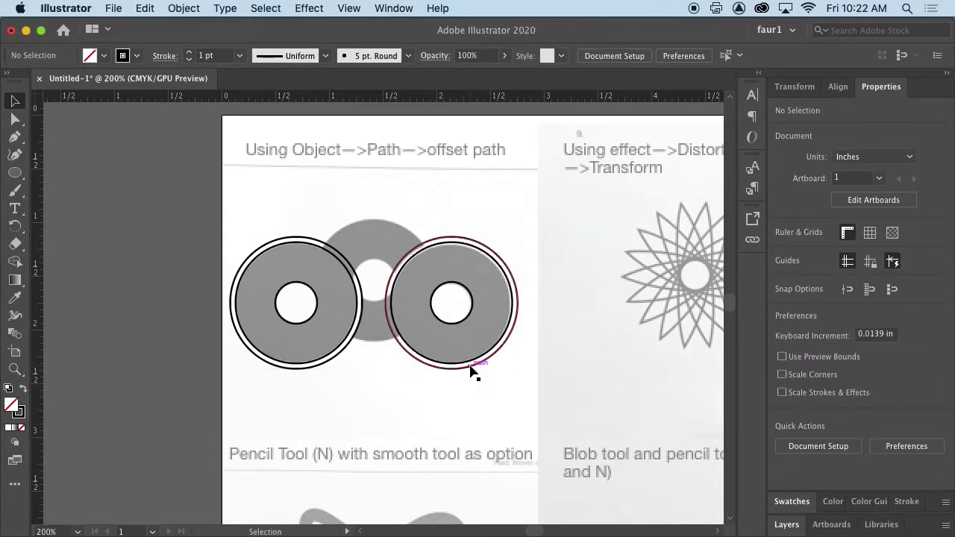
Select the right ring's hole circle and its inner large circle, leaving out the outermost offset circle
{"action": "left_click", "coordinate": [468, 337]}
{"action": "left_click", "coordinate": [464, 316], "text": "shift"}
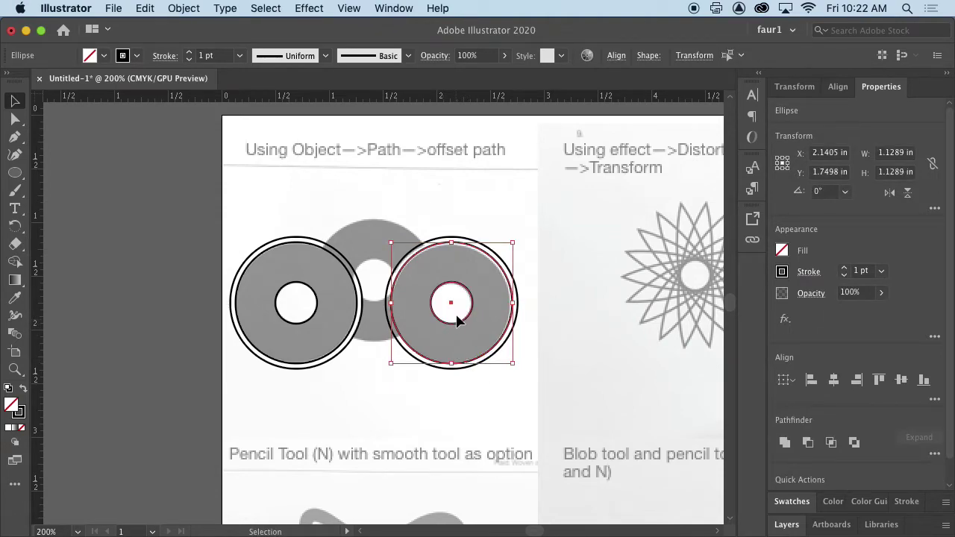
{"action": "left_click", "coordinate": [471, 364], "text": "shift"}
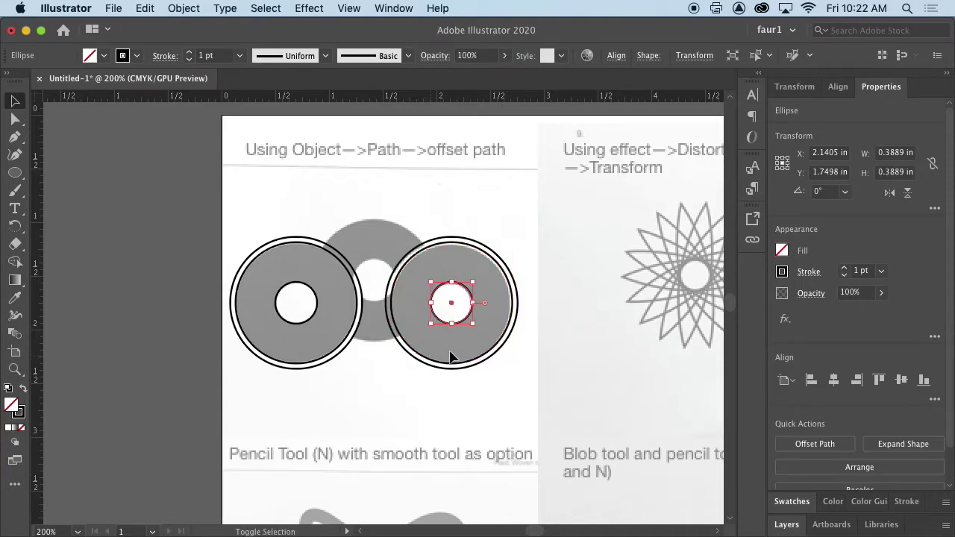
{"action": "left_click", "coordinate": [470, 363], "text": "shift"}
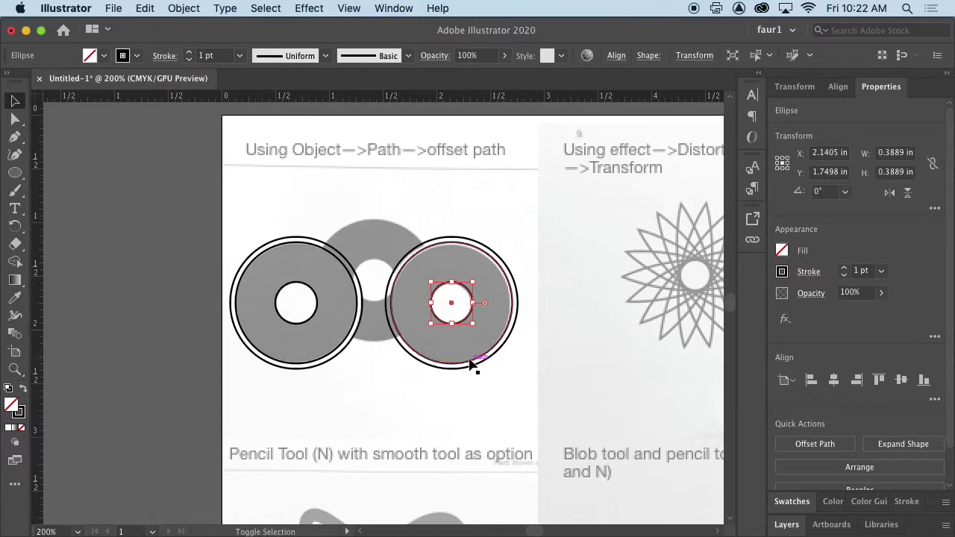
{"action": "left_click_drag", "start_coordinate": [471, 363], "coordinate": [398, 341]}
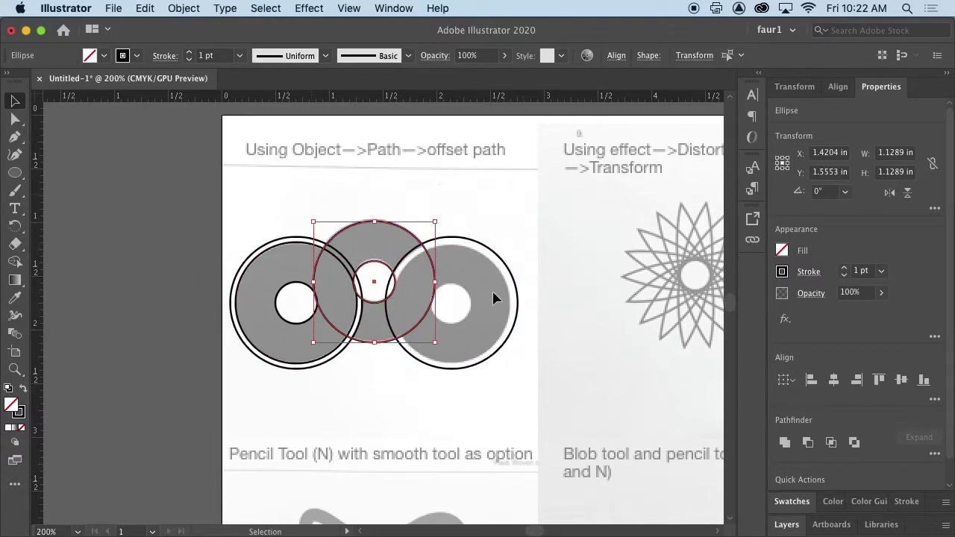
{"action": "key", "text": "super"}
{"action": "left_click_drag", "start_coordinate": [415, 285], "coordinate": [493, 305]}
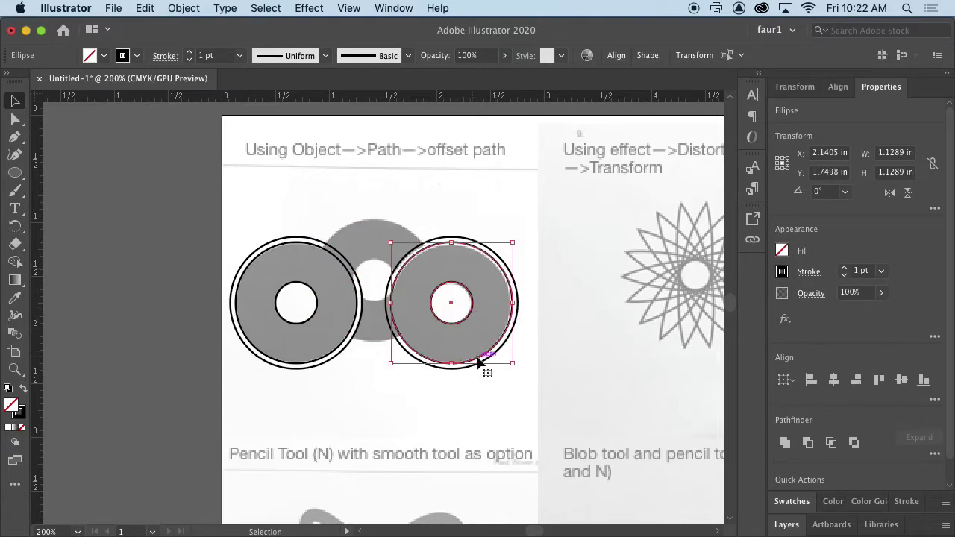
Duplicate the two selected circles onto the middle ring of the logo, leaving the originals on the right ring
{"action": "left_click_drag", "start_coordinate": [480, 362], "coordinate": [399, 339]}
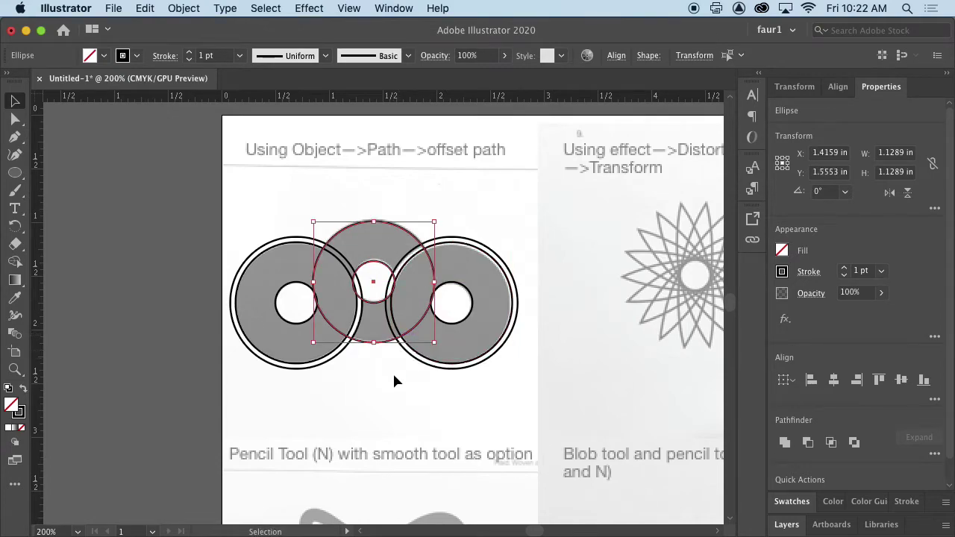
{"action": "left_click", "coordinate": [410, 422]}
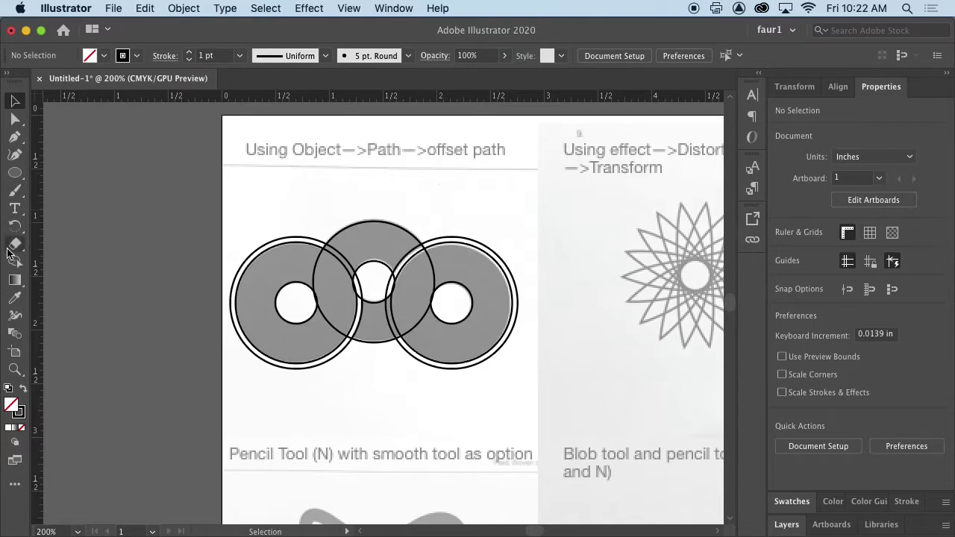
Select all the circles and merge the overlapping segments inside the left and right rings with Shape Builder
{"action": "key", "text": "super+a"}
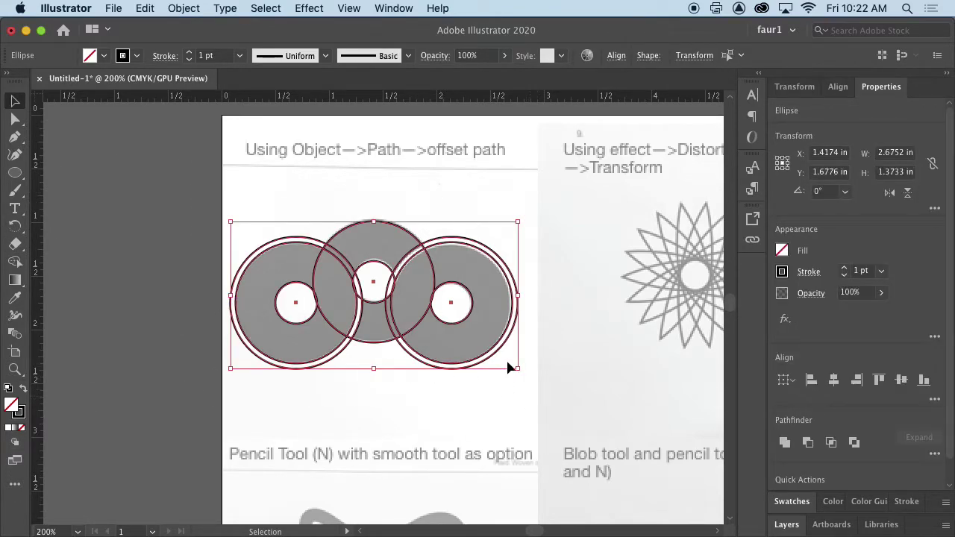
{"action": "left_click", "coordinate": [15, 262]}
{"action": "mouse_move", "coordinate": [282, 273]}
{"action": "left_mouse_down"}
{"action": "mouse_move", "coordinate": [303, 264]}
{"action": "mouse_move", "coordinate": [331, 285]}
{"action": "left_mouse_up"}
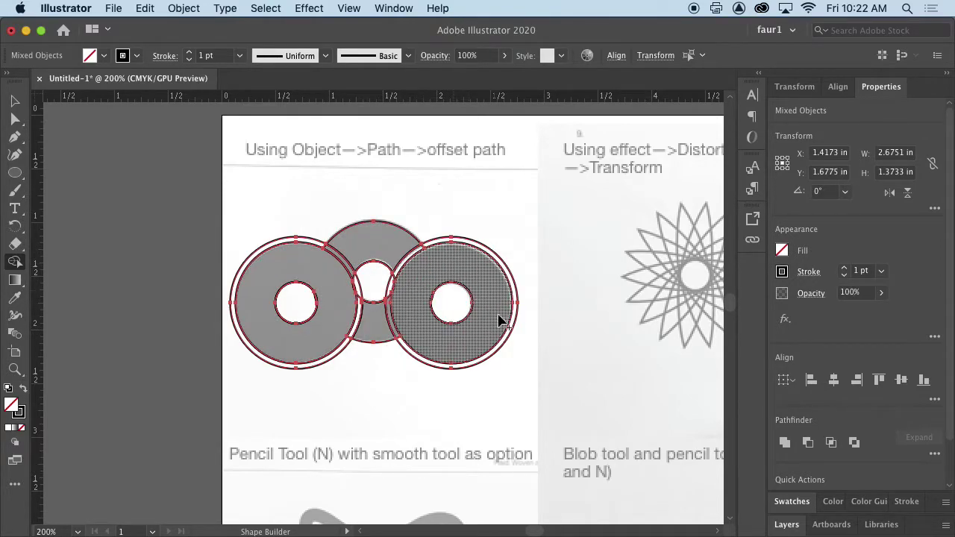
Remove the outer offset bands of the left and right rings and the piece inside the middle ring's hole with Shape Builder
{"action": "left_click", "coordinate": [457, 239], "text": "alt"}
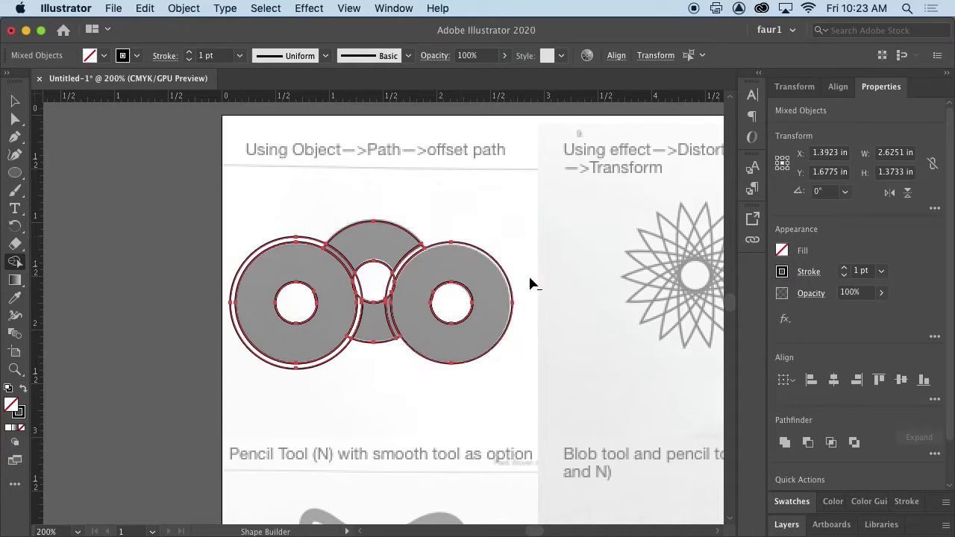
{"action": "left_click", "coordinate": [318, 368], "text": "alt"}
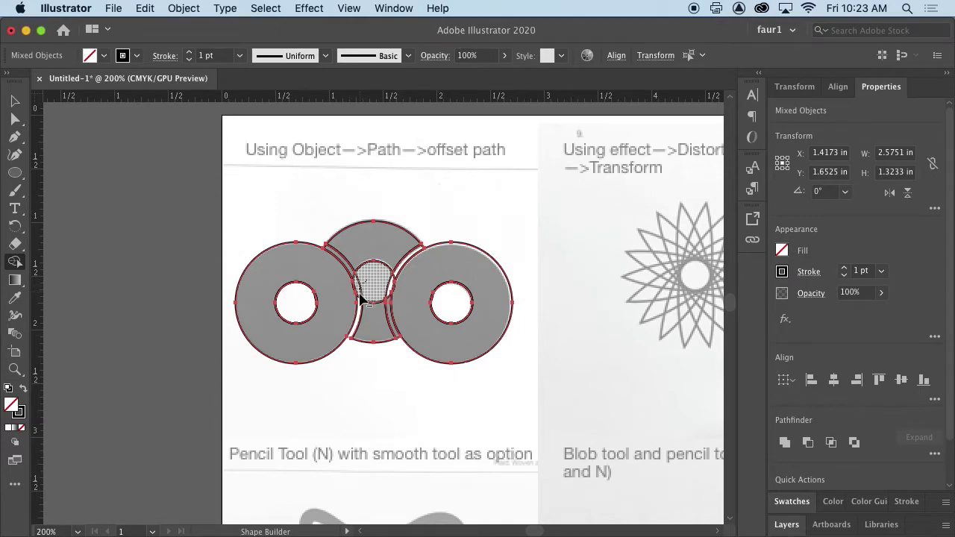
{"action": "left_click", "coordinate": [364, 287], "text": "alt"}
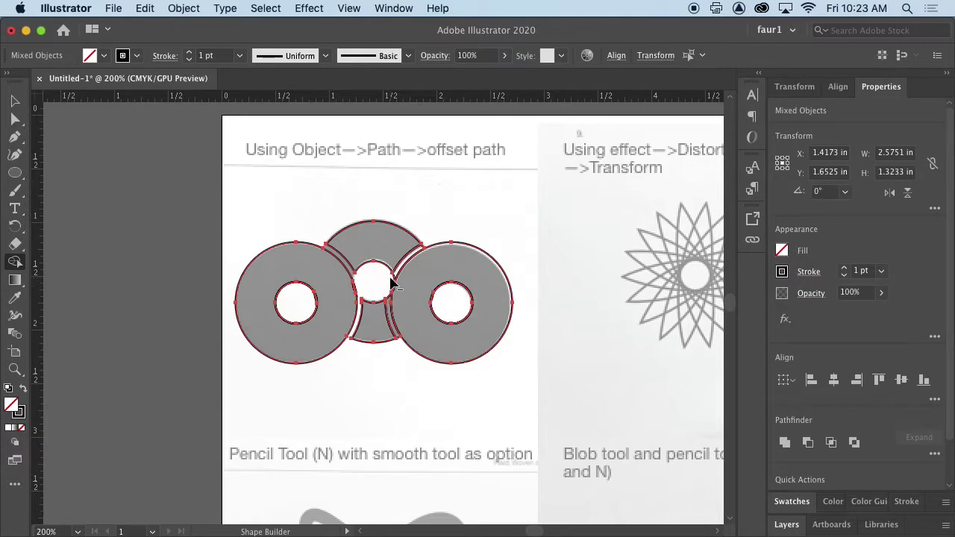
{"action": "key", "text": "super"}
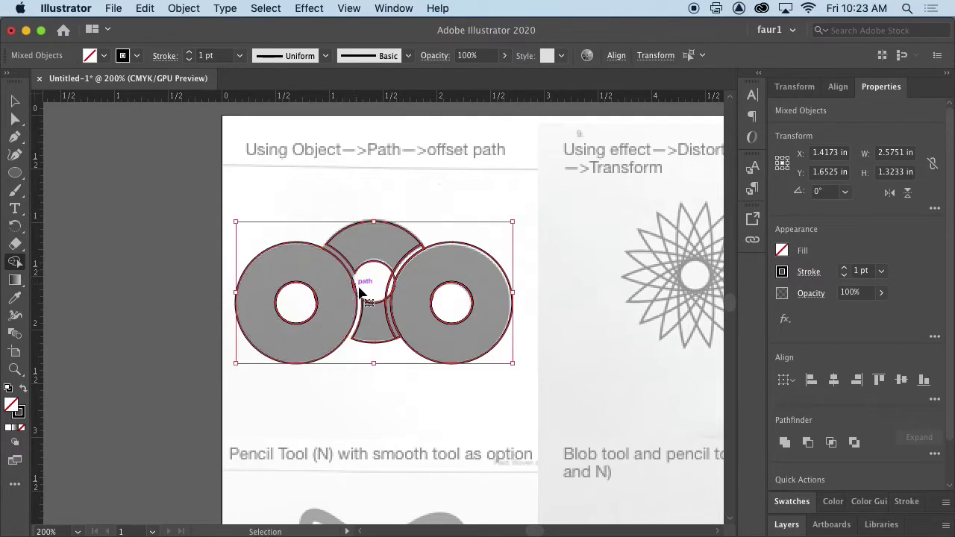
{"action": "key", "text": "super"}
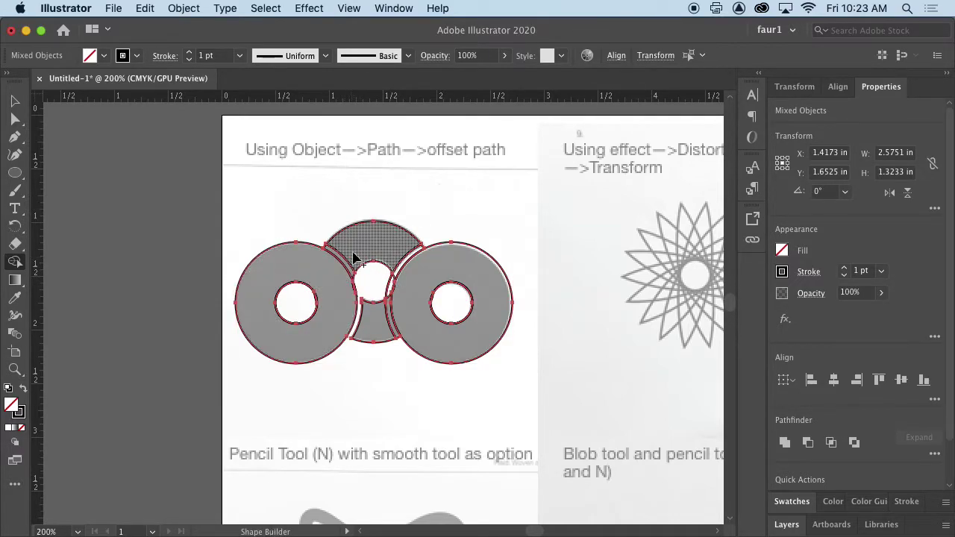
Merge the middle ring's upper arc into the left ring and its lower arc into the right ring, clearing the slivers around its hole
{"action": "mouse_move", "coordinate": [356, 255]}
{"action": "left_mouse_down"}
{"action": "mouse_move", "coordinate": [341, 271]}
{"action": "mouse_move", "coordinate": [366, 295]}
{"action": "left_mouse_up"}
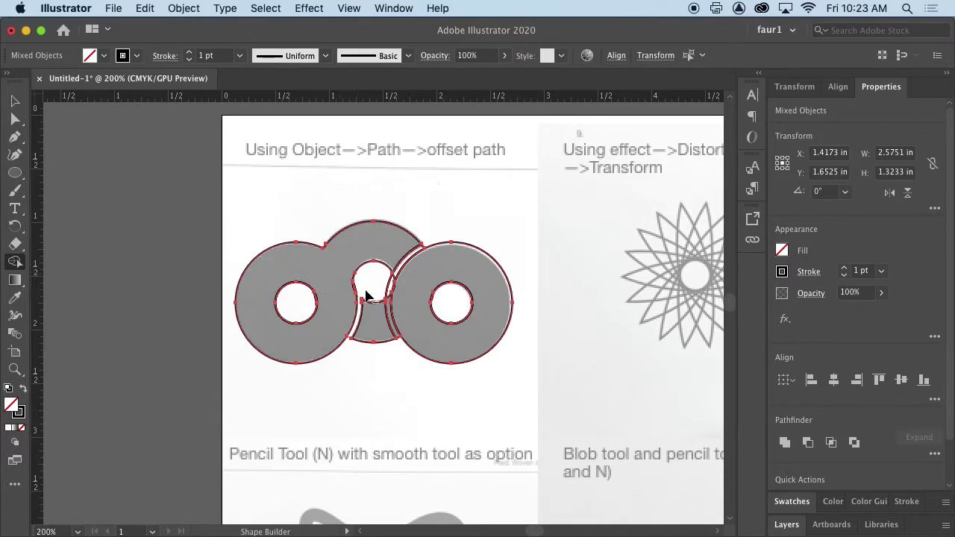
{"action": "scroll", "coordinate": [365, 294], "scroll_direction": "up", "scroll_amount": 10}
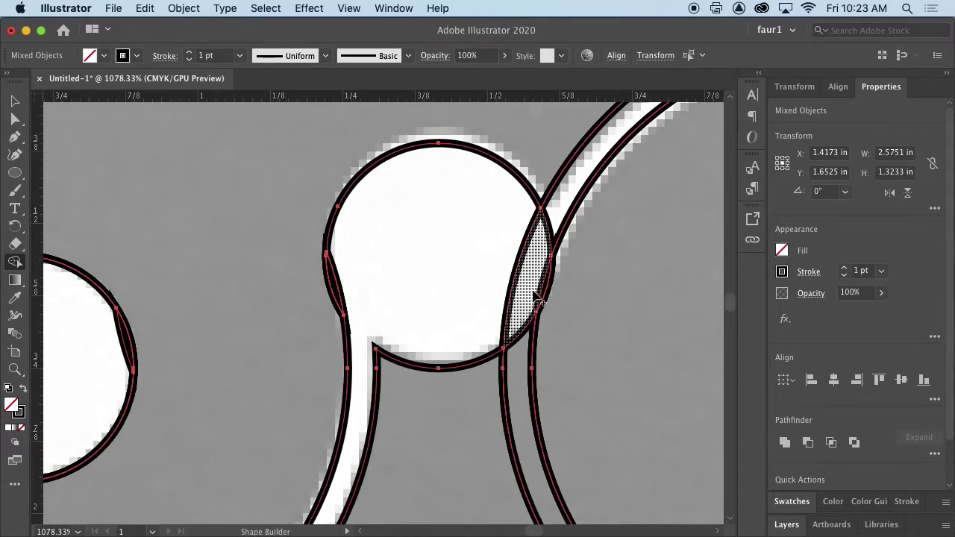
{"action": "left_click_drag", "start_coordinate": [491, 282], "coordinate": [444, 297]}
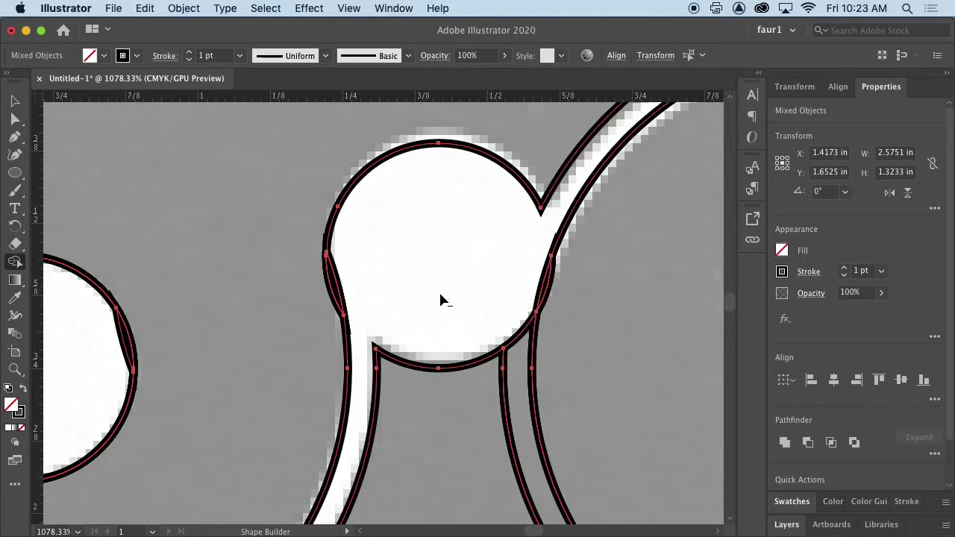
{"action": "left_click_drag", "start_coordinate": [342, 300], "coordinate": [355, 293]}
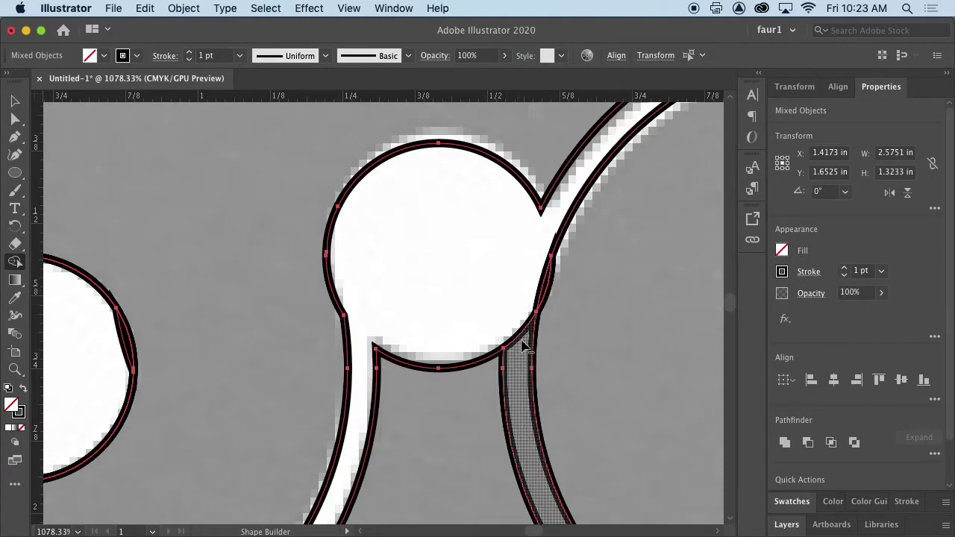
{"action": "mouse_move", "coordinate": [482, 412]}
{"action": "left_mouse_down"}
{"action": "mouse_move", "coordinate": [569, 377]}
{"action": "mouse_move", "coordinate": [571, 390]}
{"action": "mouse_move", "coordinate": [560, 303]}
{"action": "mouse_move", "coordinate": [512, 275]}
{"action": "left_mouse_up"}
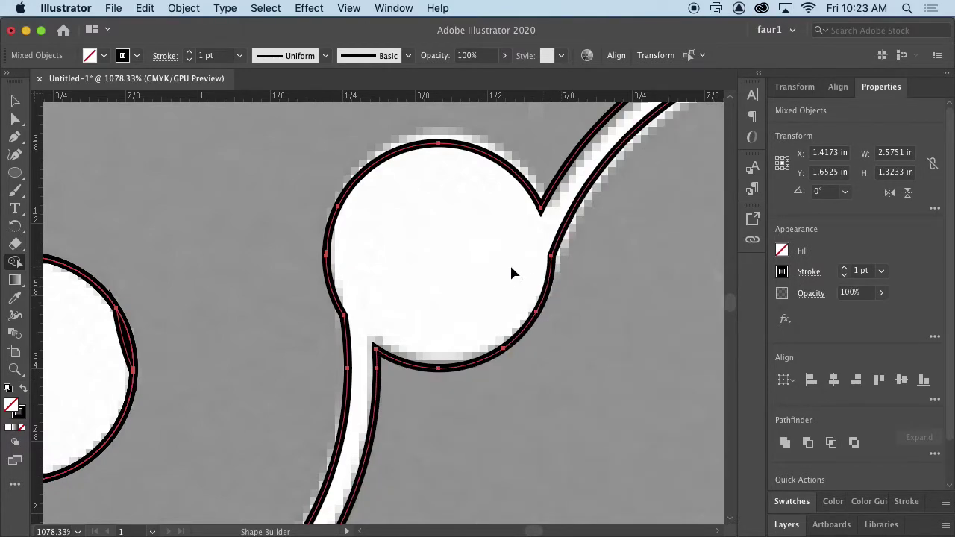
Swap fill and stroke on the selected logo shapes to give them a black fill and no stroke
{"action": "key", "text": "super+minus"}
{"action": "key", "text": "super+minus"}
{"action": "key", "text": "super+minus"}
{"action": "key", "text": "super+minus"}
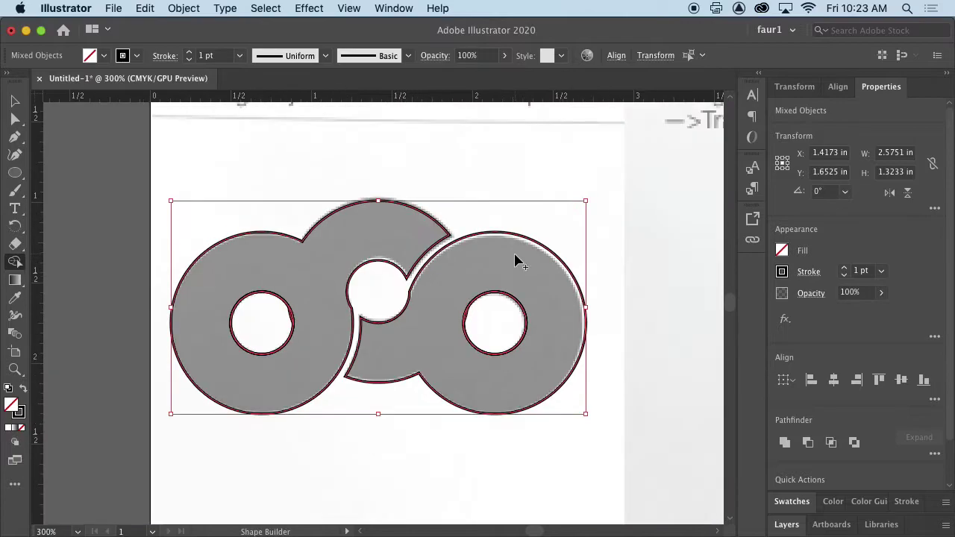
{"action": "left_click", "coordinate": [15, 100]}
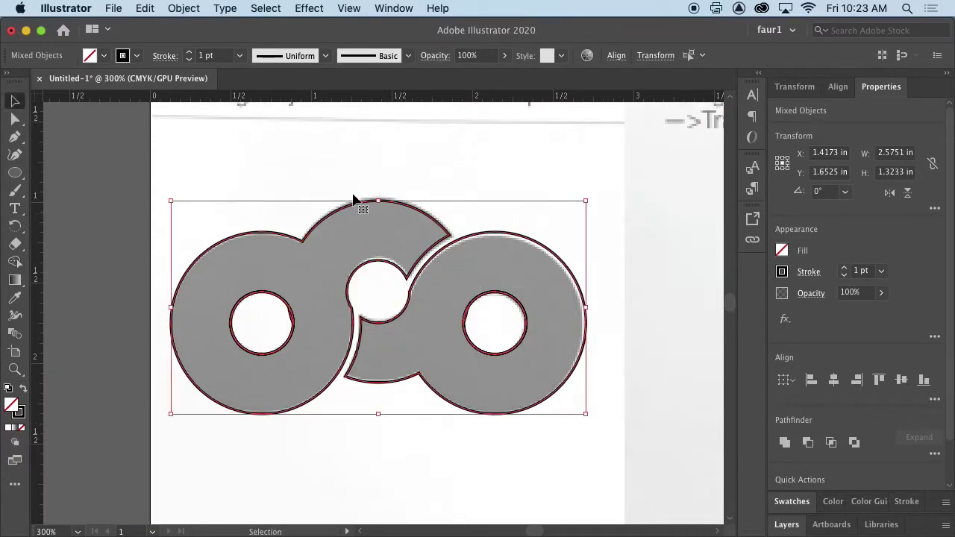
{"action": "left_click", "coordinate": [23, 389]}
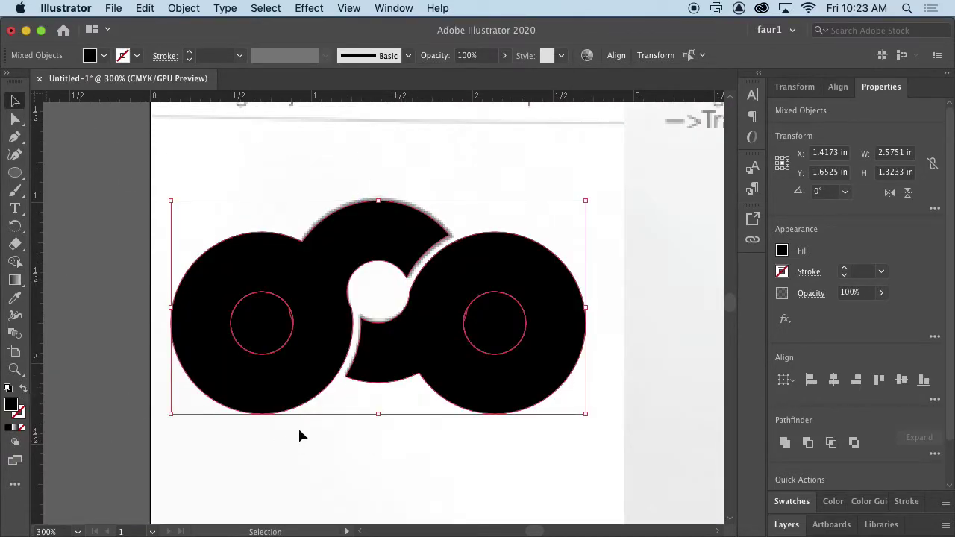
Cut out the hole circles of the left and right rings with Shape Builder
{"action": "left_click", "coordinate": [18, 264]}
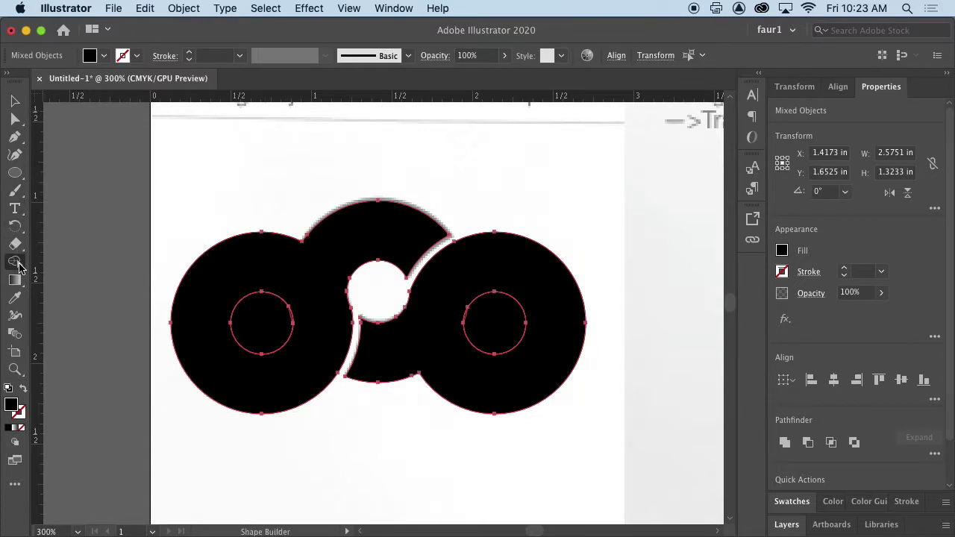
{"action": "left_click", "coordinate": [270, 326], "text": "alt"}
{"action": "left_click", "coordinate": [486, 325], "text": "alt"}
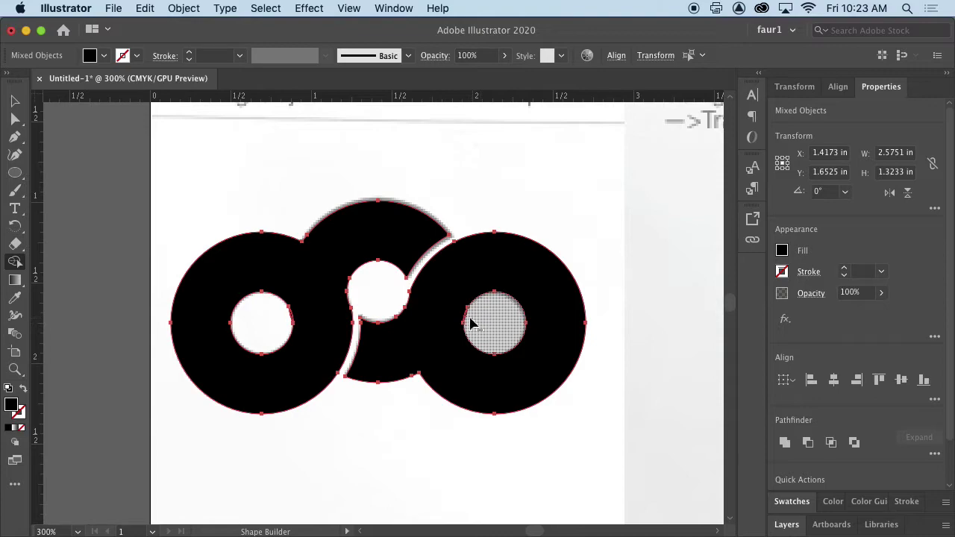
Remove the leftover sliver at the edge of the left ring's hole with Shape Builder
{"action": "left_click", "coordinate": [472, 325], "text": "alt"}
{"action": "key", "text": "super+z"}
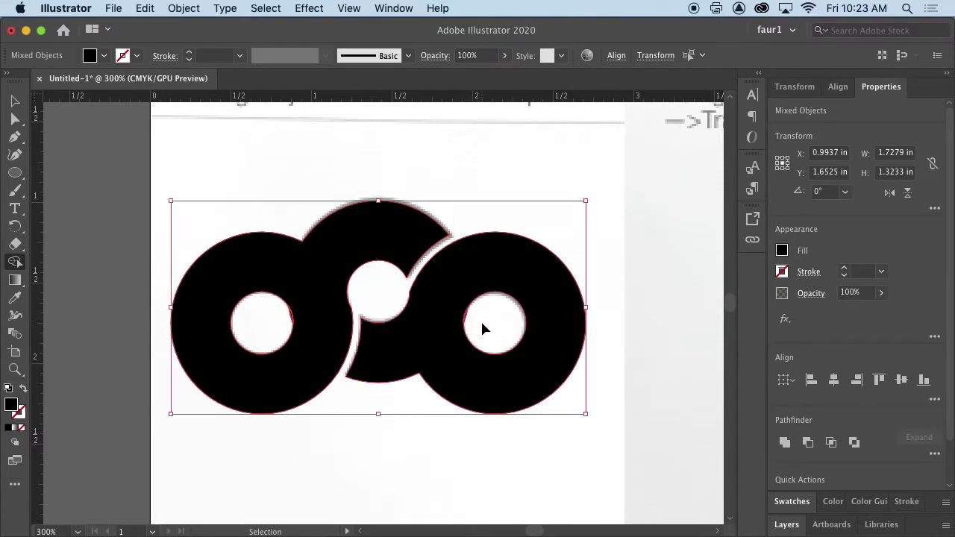
{"action": "scroll", "coordinate": [499, 361], "scroll_direction": "up", "scroll_amount": 6}
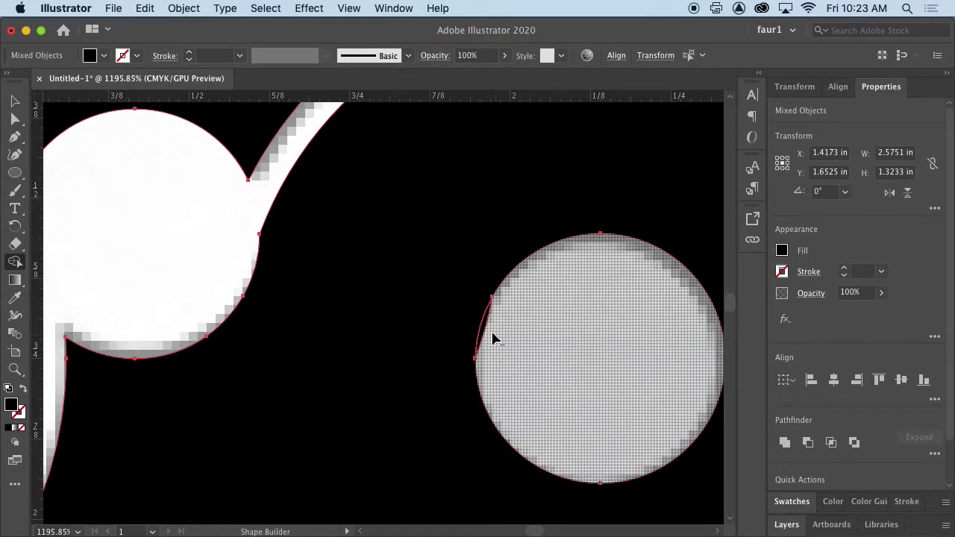
{"action": "scroll", "coordinate": [443, 347], "scroll_direction": "right", "scroll_amount": 10}
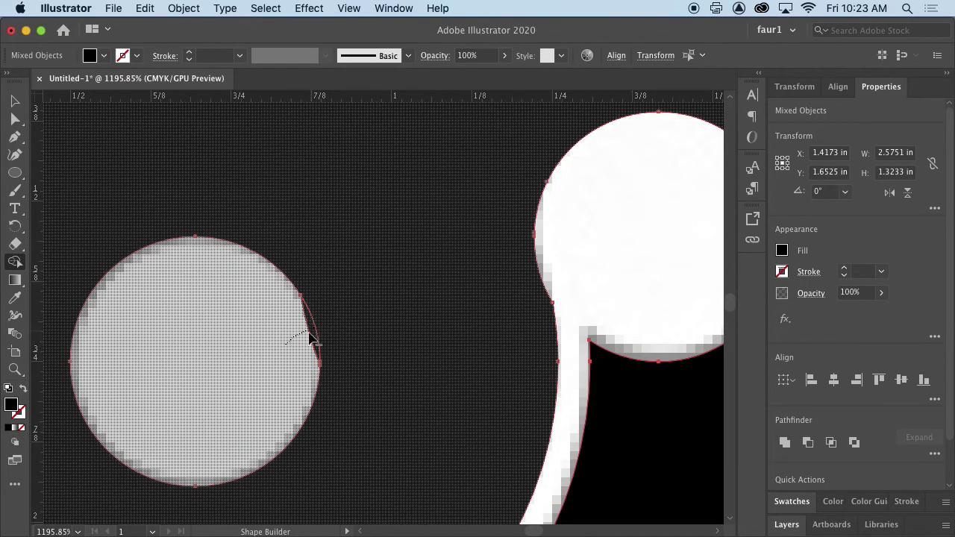
{"action": "left_click", "coordinate": [309, 334], "text": "alt"}
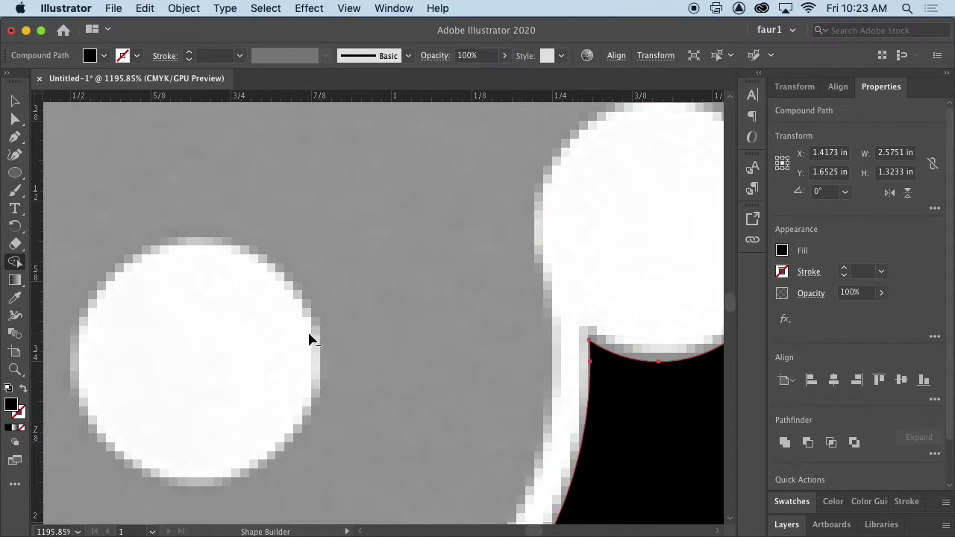
{"action": "key", "text": "super+z"}
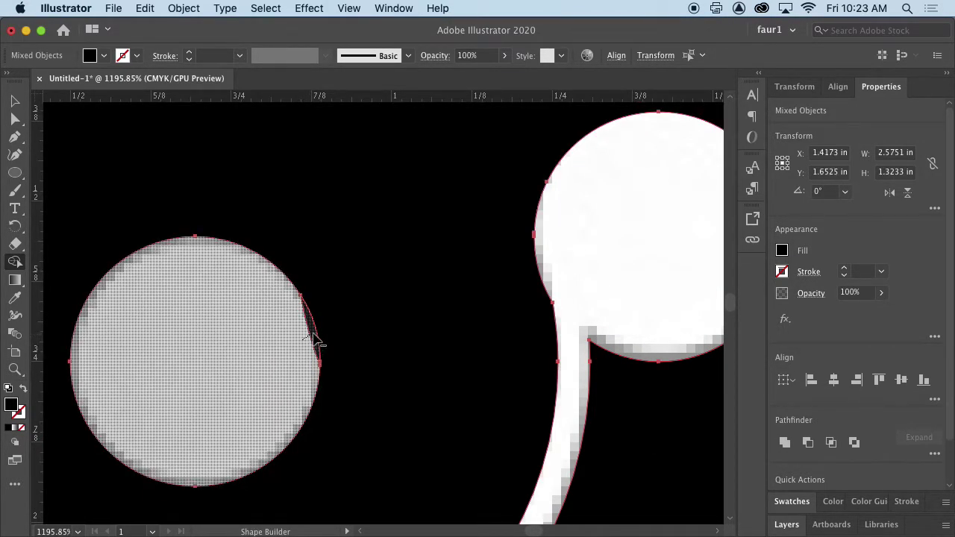
{"action": "left_click", "coordinate": [318, 342], "text": "alt"}
{"action": "key", "text": "super+0"}
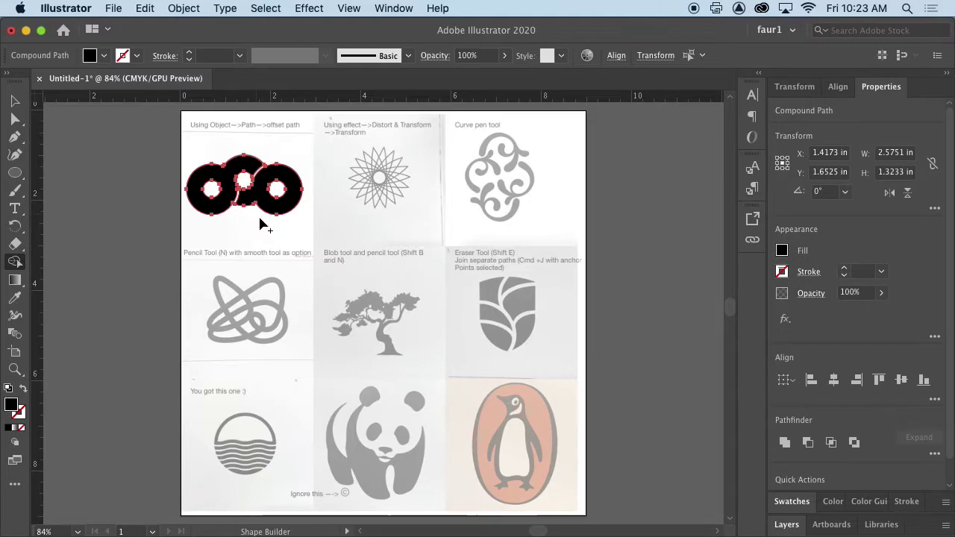
{"action": "scroll", "coordinate": [258, 214], "scroll_direction": "up", "scroll_amount": 3, "text": "alt"}
{"action": "left_click_drag", "start_coordinate": [288, 208], "coordinate": [306, 218]}
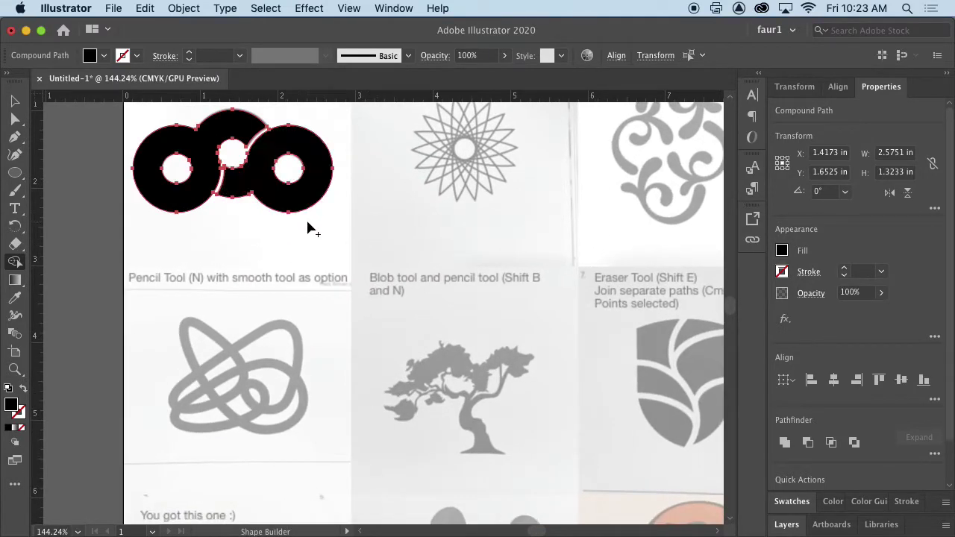
{"action": "left_click", "coordinate": [15, 101]}
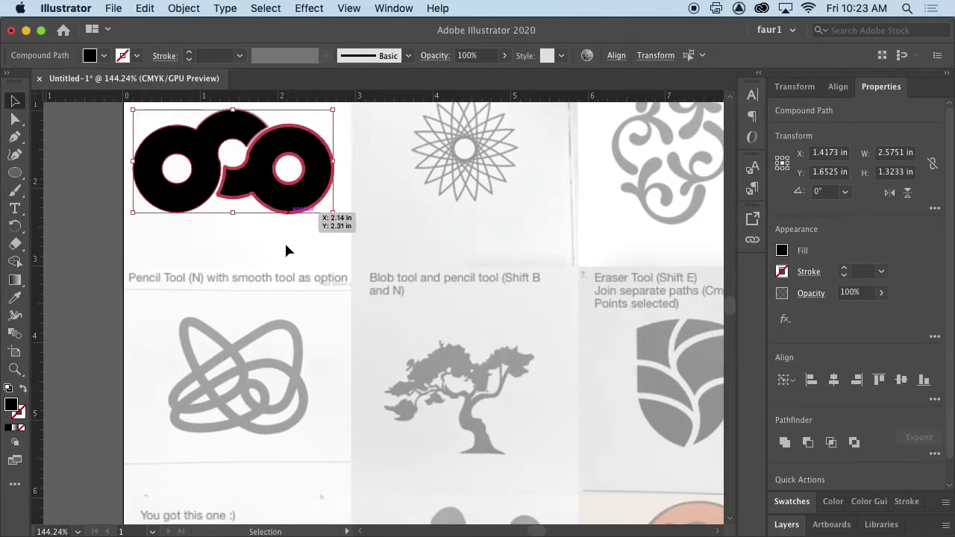
{"action": "left_click", "coordinate": [315, 234]}
{"action": "left_click_drag", "start_coordinate": [314, 216], "coordinate": [324, 239]}
{"action": "key", "text": "super+z"}
{"action": "left_click", "coordinate": [251, 196]}
{"action": "key", "text": "a"}
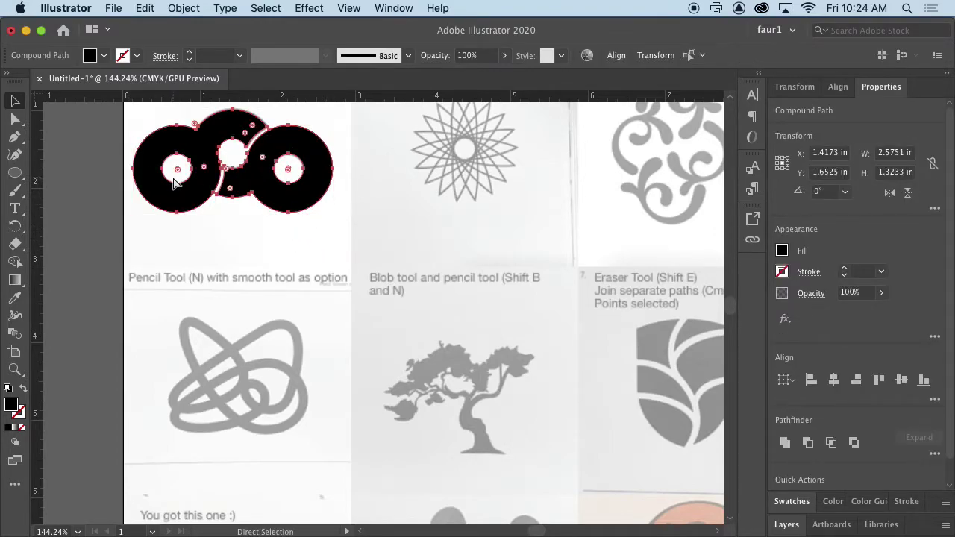
{"action": "key", "text": "v"}
{"action": "left_click", "coordinate": [309, 229]}
{"action": "left_click_drag", "start_coordinate": [305, 211], "coordinate": [316, 274]}
{"action": "key", "text": "super+z"}
{"action": "key", "text": "v"}
{"action": "left_click", "coordinate": [259, 240]}
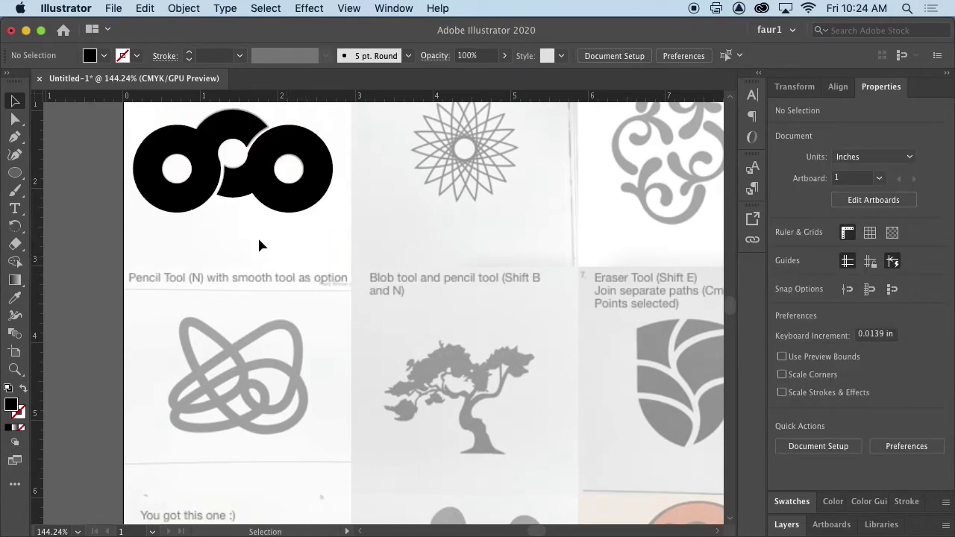
Group the black logo shapes and move the group up, partly off the traced three-ring logo
{"action": "left_click_drag", "start_coordinate": [298, 224], "coordinate": [301, 176]}
{"action": "scroll", "coordinate": [317, 331], "scroll_direction": "right", "scroll_amount": 3}
{"action": "left_click", "coordinate": [224, 226]}
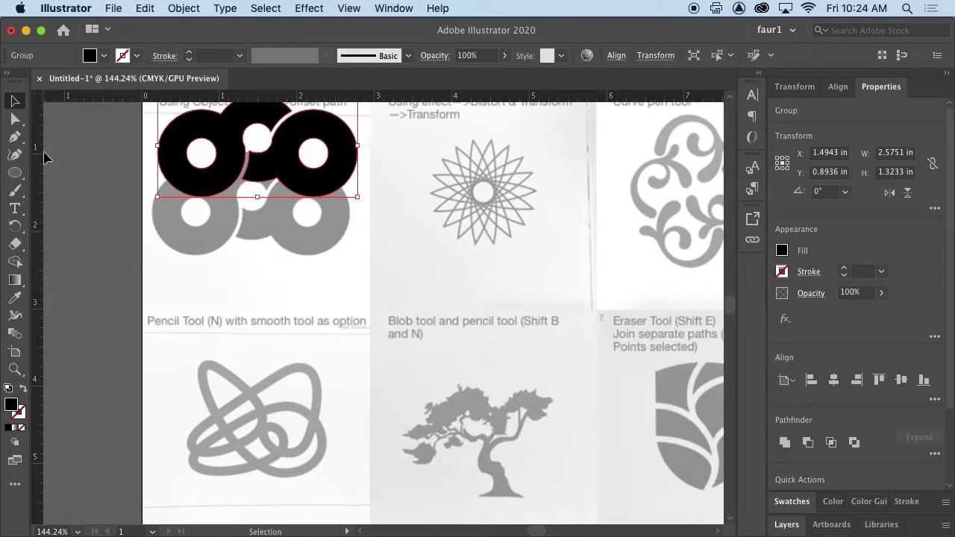
Add point text "f" just below the traced three-ring logo
{"action": "left_click", "coordinate": [15, 209]}
{"action": "left_click", "coordinate": [259, 257]}
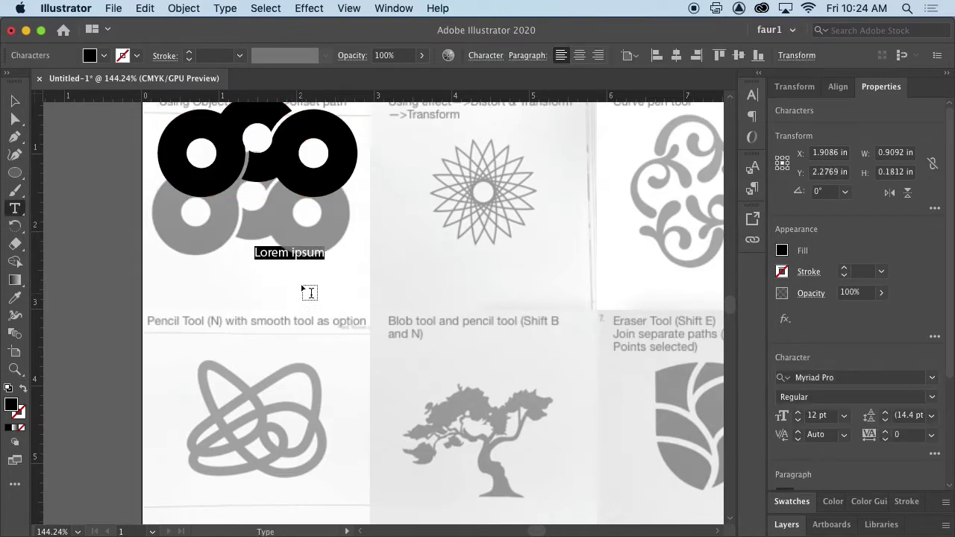
{"action": "type", "text": "f"}
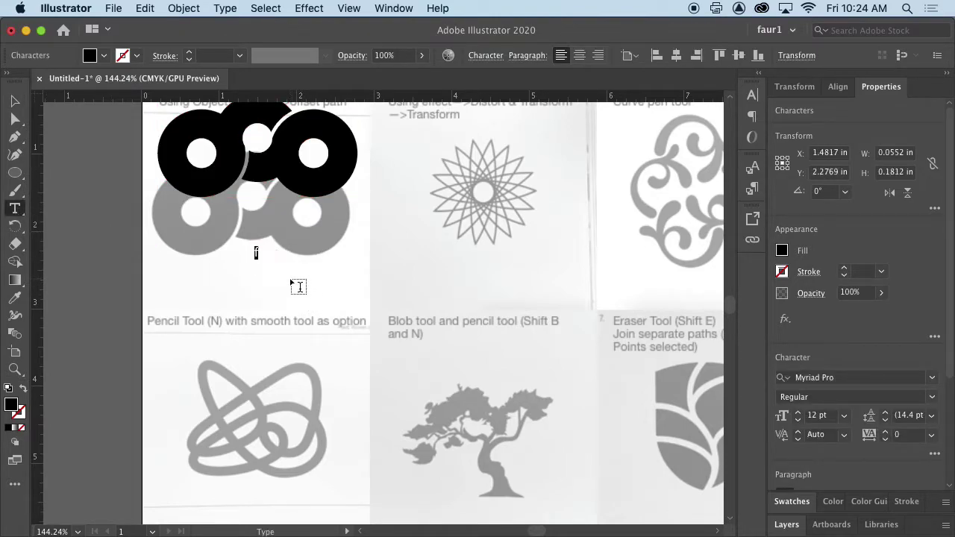
{"action": "key", "text": "Escape"}
{"action": "left_click", "coordinate": [347, 285]}
Expand the letter f's object and fill into editable outlines
{"action": "left_click", "coordinate": [258, 254]}
{"action": "key", "text": "super+space"}
{"action": "left_click_drag", "start_coordinate": [257, 254], "coordinate": [489, 307]}
{"action": "left_click", "coordinate": [256, 7]}
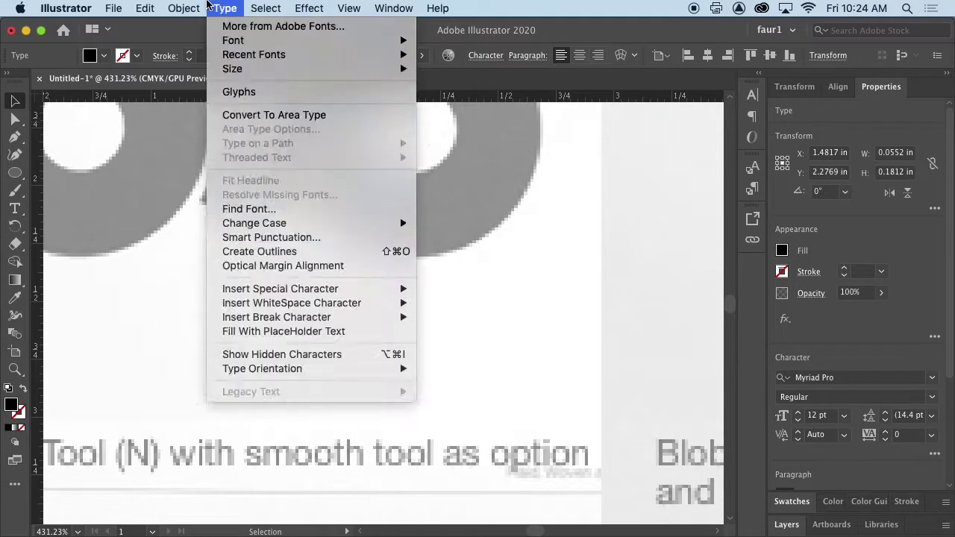
{"action": "mouse_move", "coordinate": [184, 8]}
{"action": "left_click", "coordinate": [222, 171]}
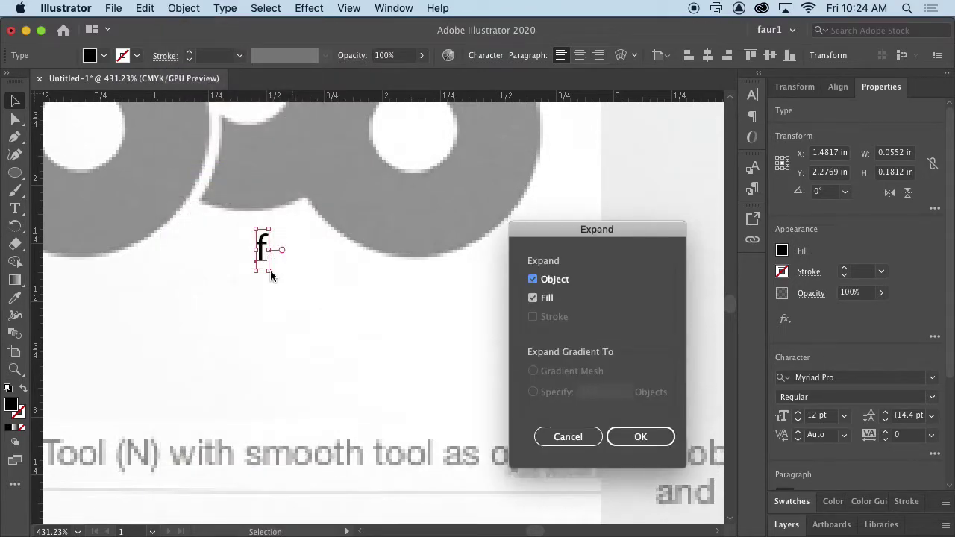
{"action": "left_click", "coordinate": [627, 441]}
Enlarge the expanded f to about 0.63 x 1.43 in and move it over the traced logo's lower middle
{"action": "left_click_drag", "start_coordinate": [318, 287], "coordinate": [512, 330]}
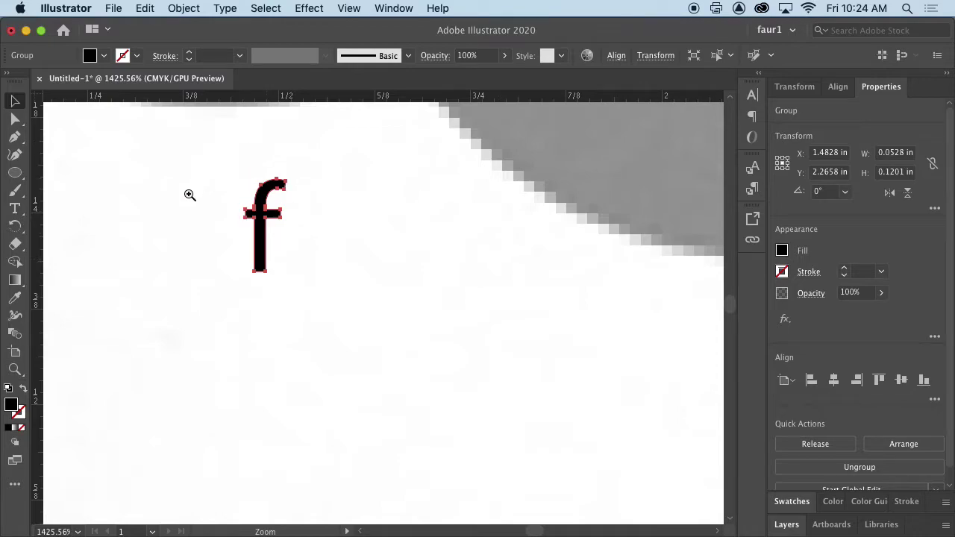
{"action": "key", "text": "a"}
{"action": "key", "text": "super+minus"}
{"action": "key", "text": "super+minus"}
{"action": "key", "text": "super+minus"}
{"action": "key", "text": "super+minus"}
{"action": "key", "text": "super+minus"}
{"action": "key", "text": "super+minus"}
{"action": "key", "text": "v"}
{"action": "left_click_drag", "start_coordinate": [386, 317], "coordinate": [507, 452]}
{"action": "left_click_drag", "start_coordinate": [416, 372], "coordinate": [384, 309]}
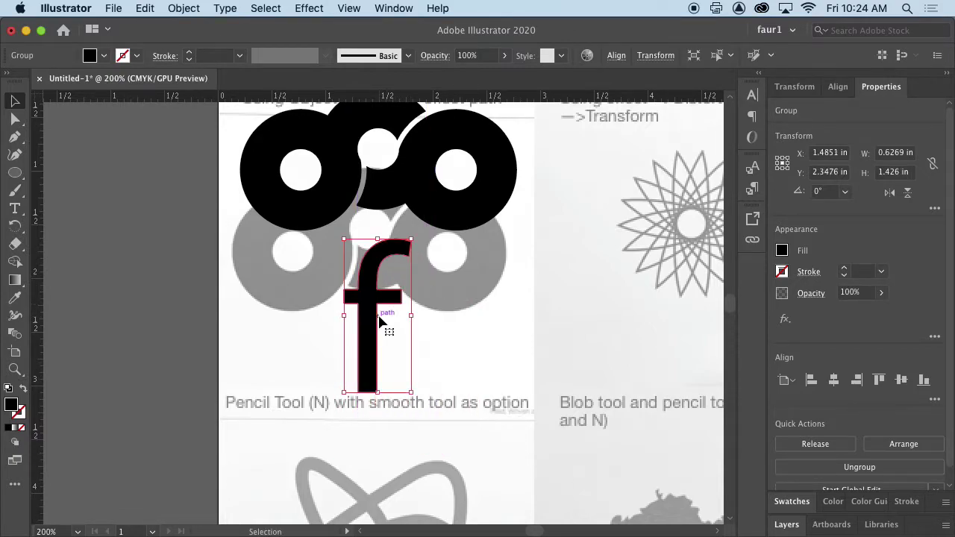
Apply Offset Path to the f with a -0.05 in offset, miter joins and a miter limit of 4
{"action": "left_click", "coordinate": [179, 8]}
{"action": "mouse_move", "coordinate": [231, 341]}
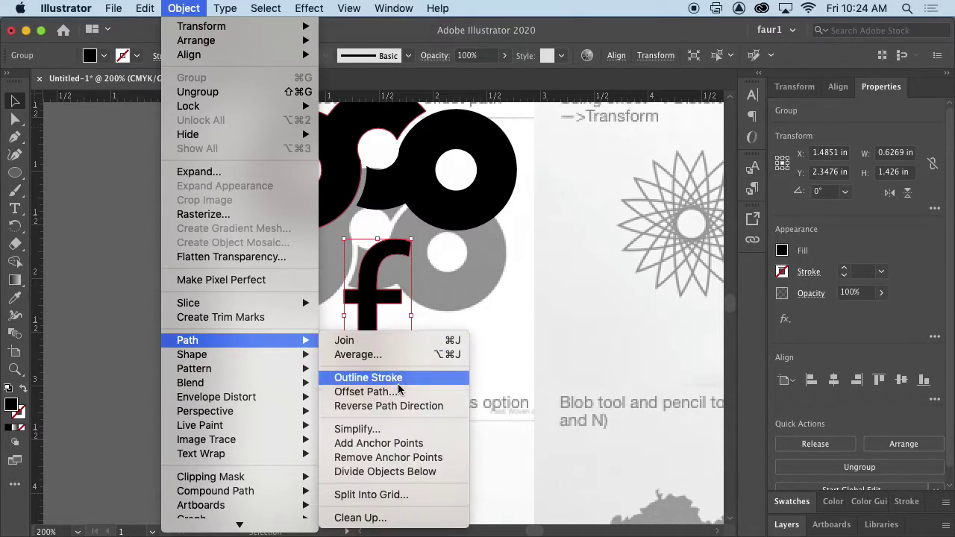
{"action": "left_click", "coordinate": [399, 392]}
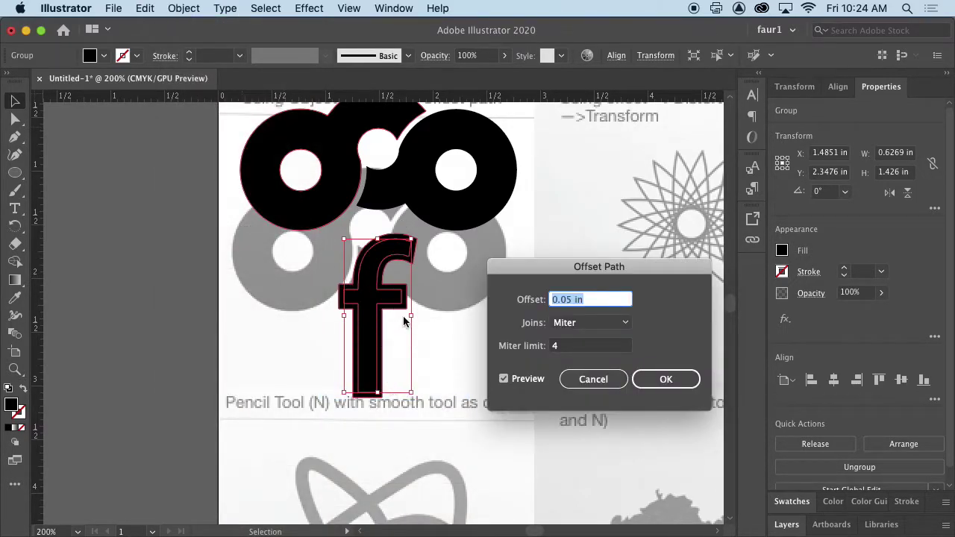
{"action": "left_click", "coordinate": [559, 300]}
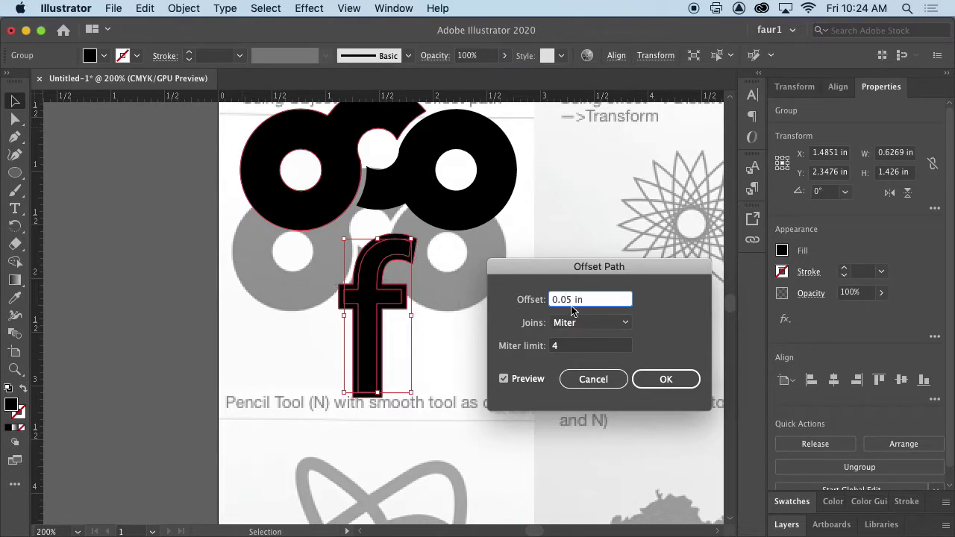
{"action": "type", "text": "-"}
{"action": "left_click", "coordinate": [569, 323]}
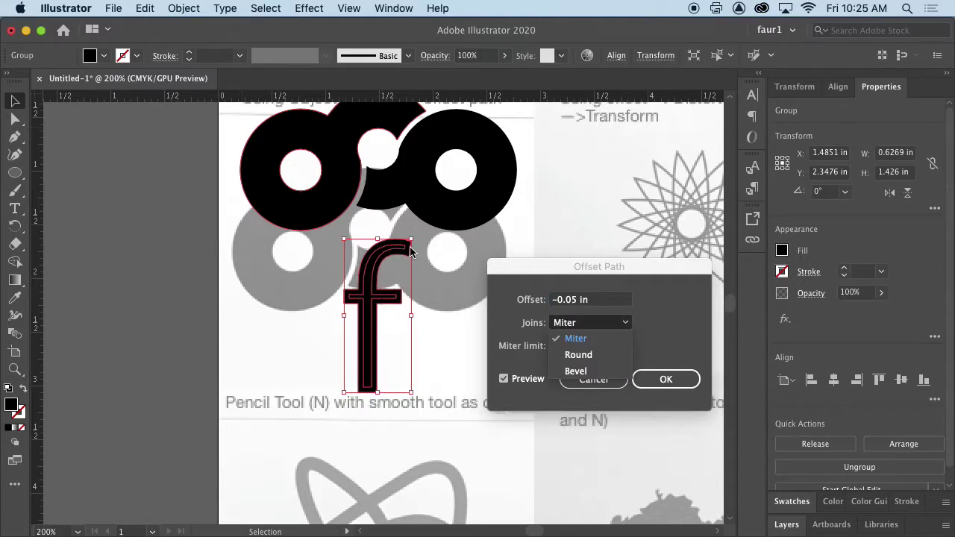
{"action": "left_click", "coordinate": [647, 381]}
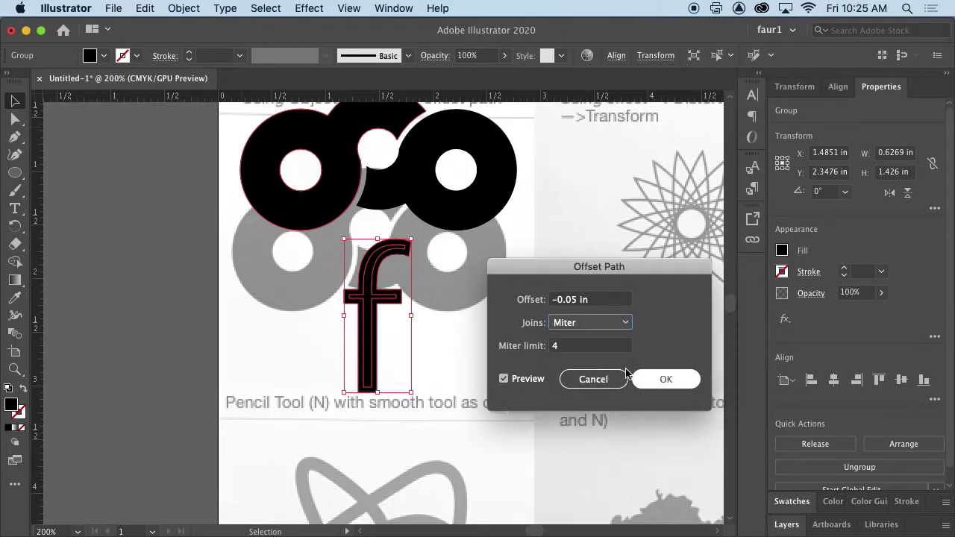
{"action": "left_click", "coordinate": [646, 386]}
Isolate the f's group, nudge the inner offset path slightly up and left, and fill it with gray #727172
{"action": "scroll", "coordinate": [338, 305], "scroll_direction": "up", "scroll_amount": 5}
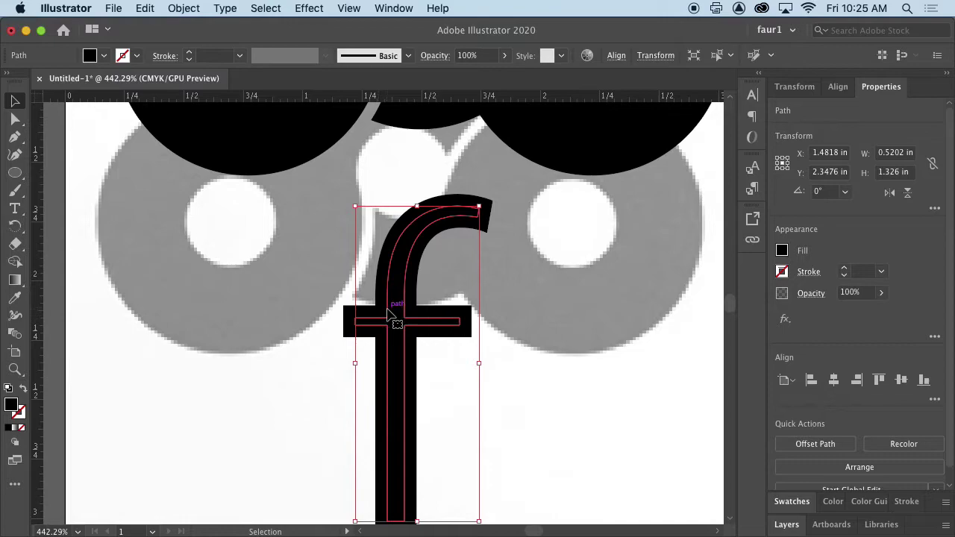
{"action": "left_click", "coordinate": [474, 409]}
{"action": "left_click_drag", "start_coordinate": [396, 366], "coordinate": [398, 368]}
{"action": "double_click", "coordinate": [403, 369]}
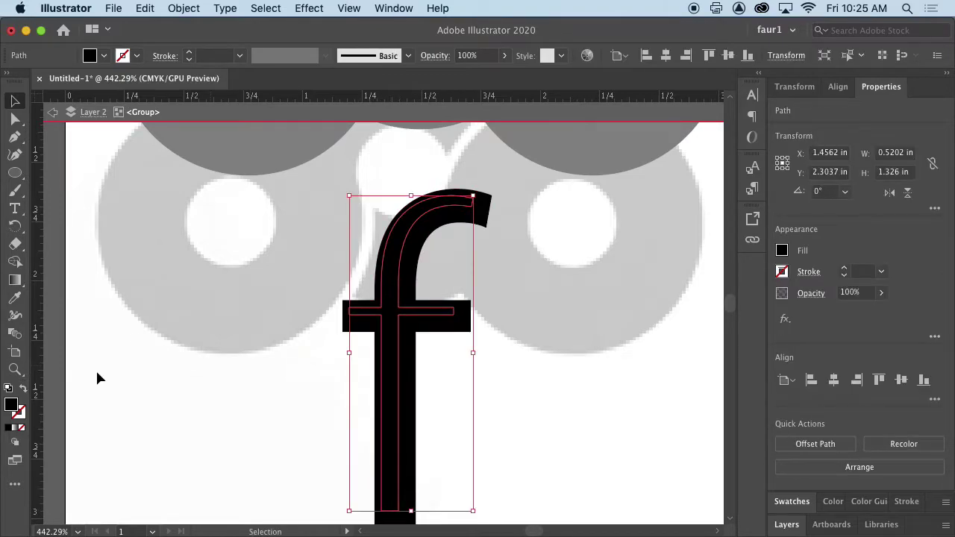
{"action": "double_click", "coordinate": [10, 404]}
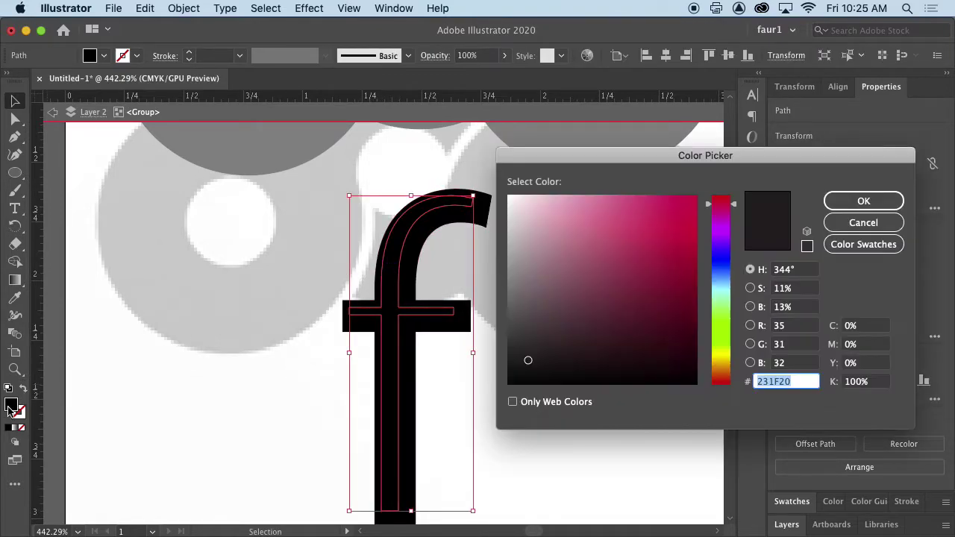
{"action": "left_click", "coordinate": [510, 300]}
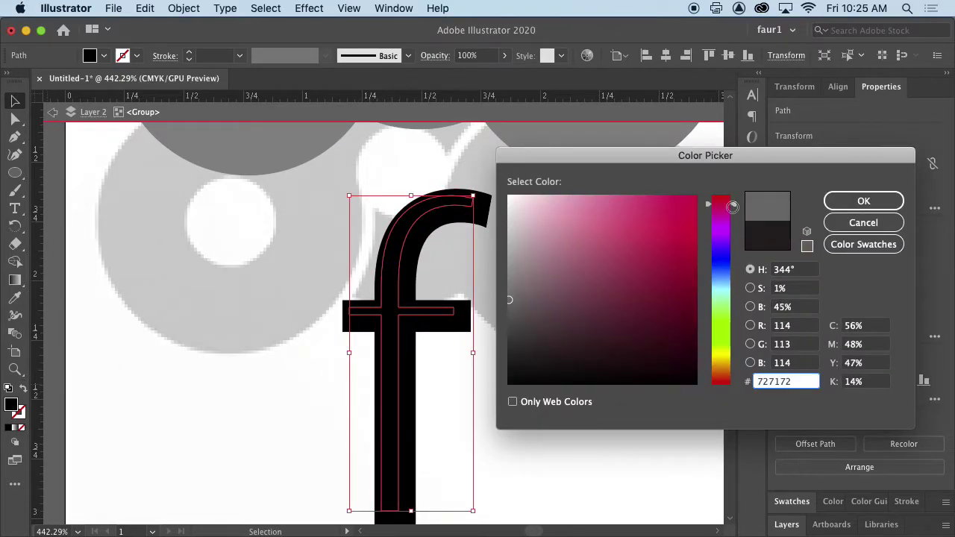
{"action": "left_click", "coordinate": [863, 201]}
{"action": "left_click", "coordinate": [616, 369]}
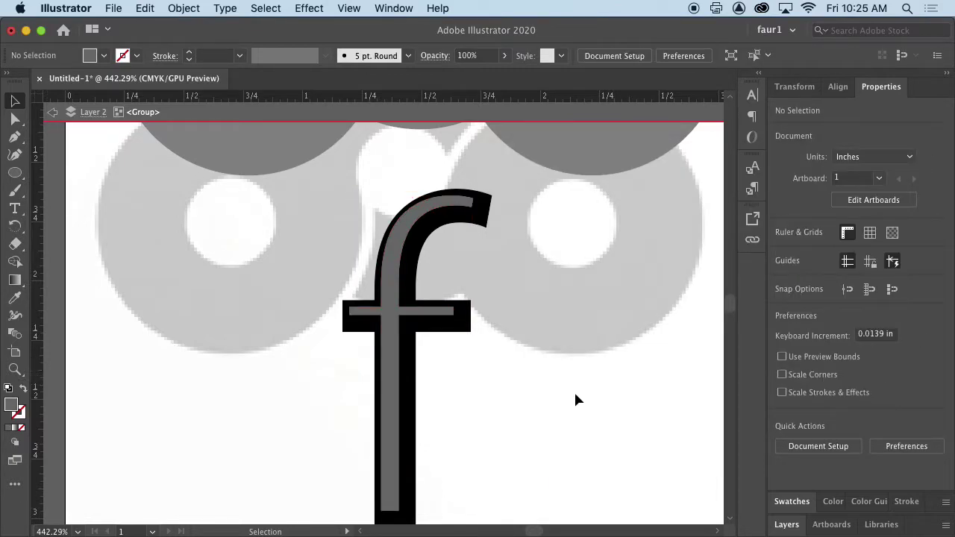
Exit isolation mode for the f's group
{"action": "key", "text": "a"}
{"action": "key", "text": "super+minus"}
{"action": "key", "text": "super+minus"}
{"action": "key", "text": "super+minus"}
{"action": "key", "text": "v"}
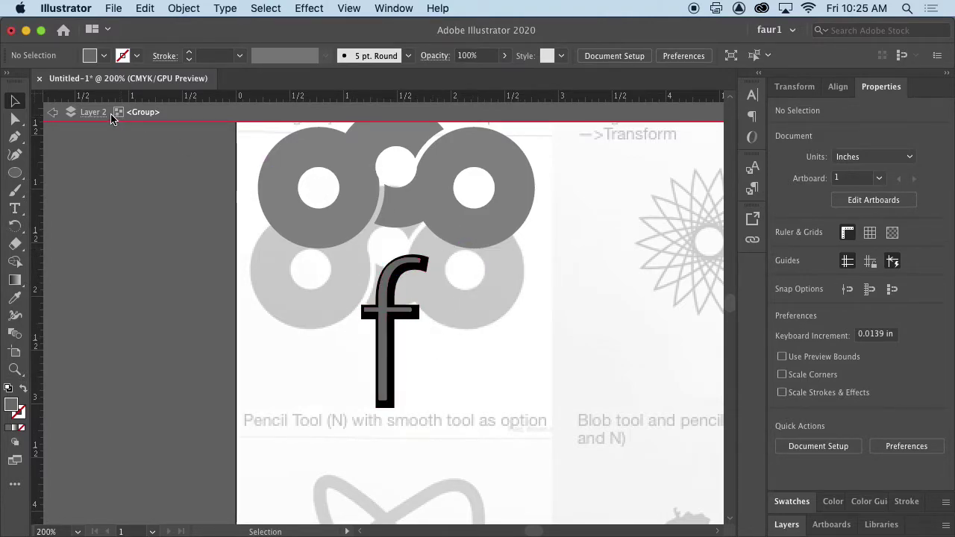
{"action": "left_click", "coordinate": [52, 111]}
Draw a straight Pen line about 1.35 in long from an upper spike tip of the starburst logo to the opposite lower tip
{"action": "left_click_drag", "start_coordinate": [515, 305], "coordinate": [248, 341]}
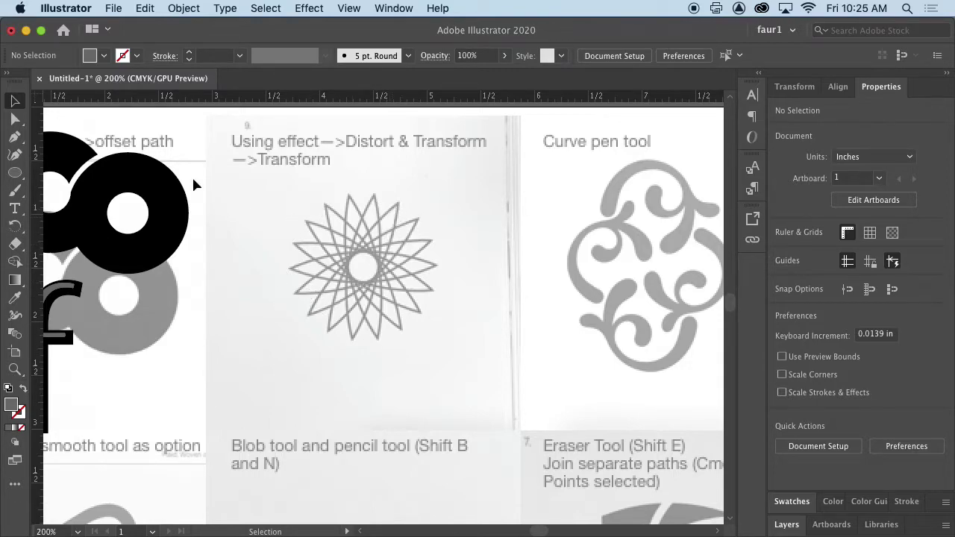
{"action": "left_click", "coordinate": [15, 141]}
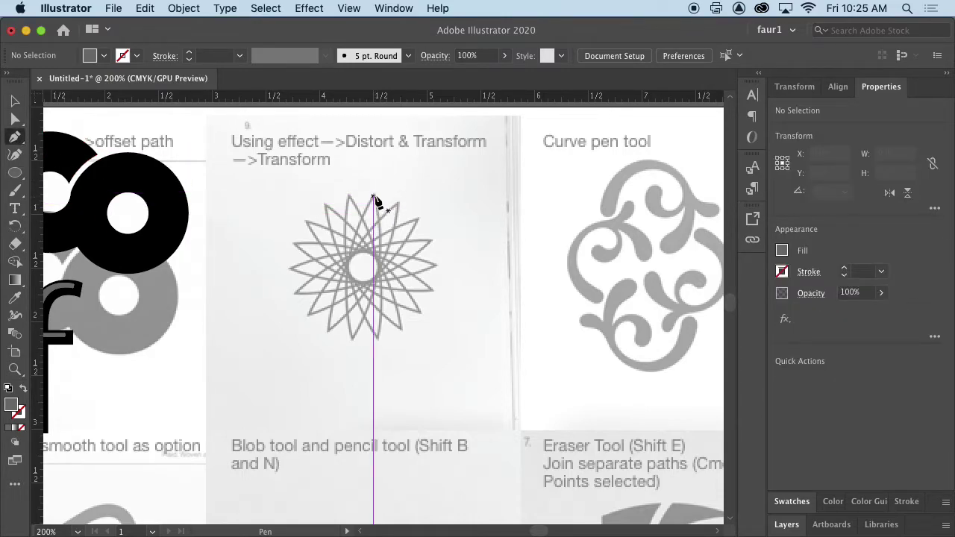
{"action": "left_click", "coordinate": [373, 197]}
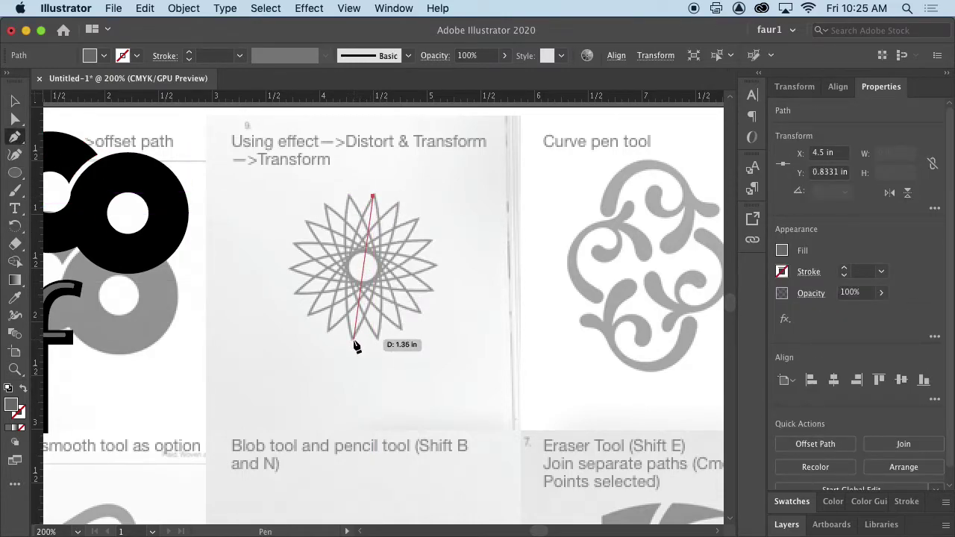
{"action": "left_click", "coordinate": [352, 341]}
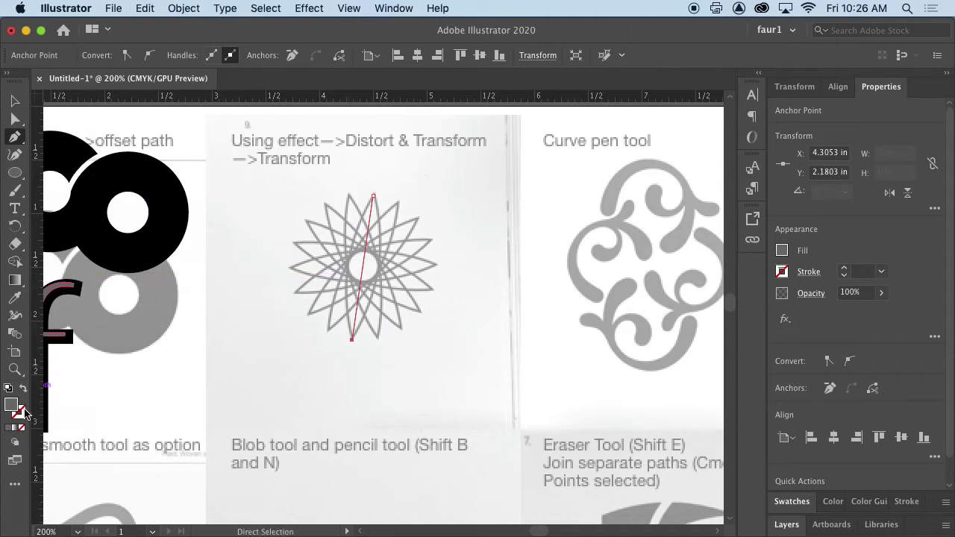
Swap the starburst line's fill and stroke, giving it a 1 pt stroke without fill, and set the stroke color to black
{"action": "left_click", "coordinate": [20, 413]}
{"action": "left_click", "coordinate": [25, 388]}
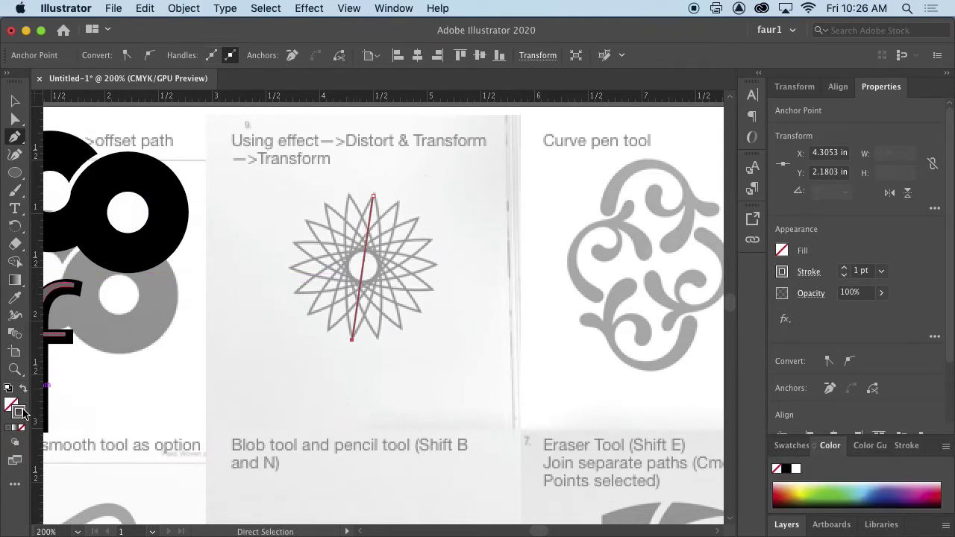
{"action": "double_click", "coordinate": [22, 414]}
{"action": "left_click_drag", "start_coordinate": [520, 357], "coordinate": [509, 392]}
{"action": "left_click", "coordinate": [864, 200]}
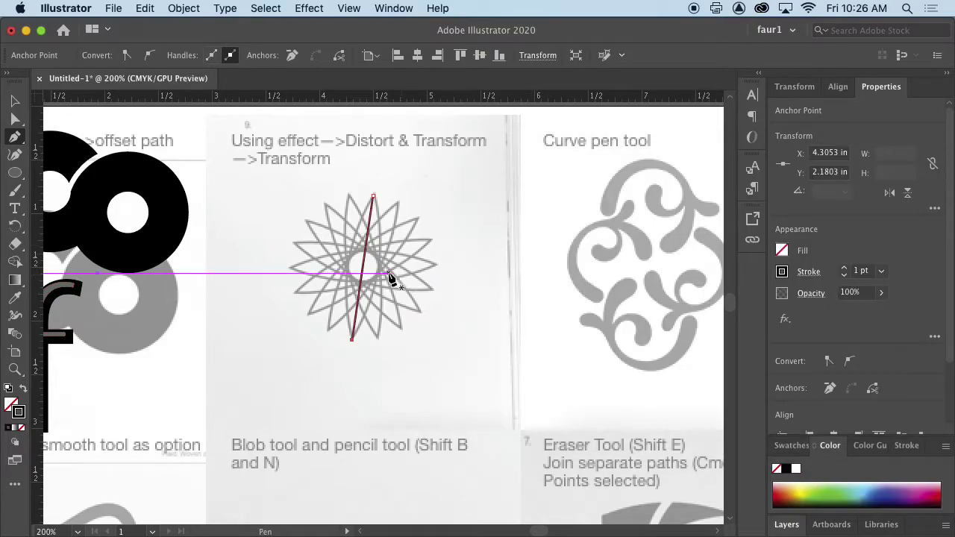
{"action": "key", "text": "super+space"}
{"action": "left_click_drag", "start_coordinate": [363, 272], "coordinate": [508, 296]}
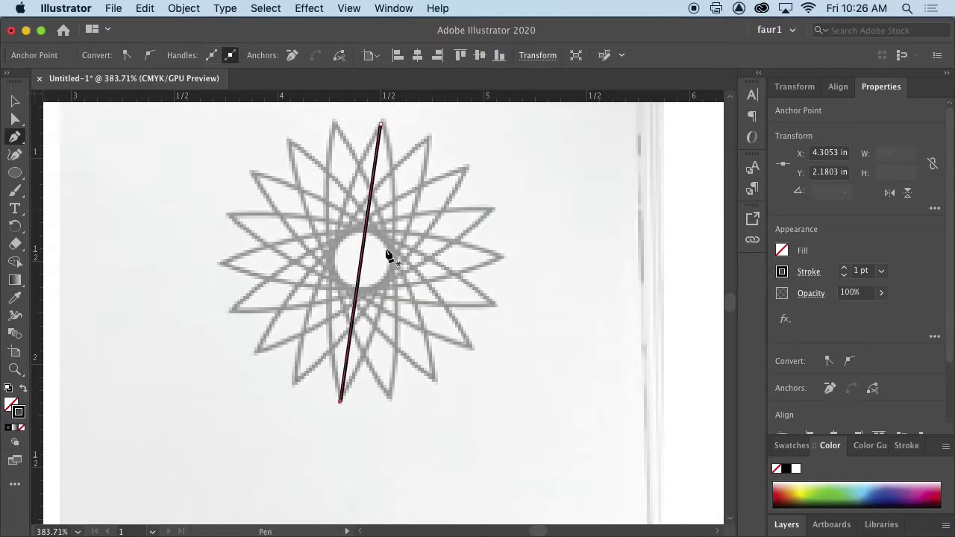
Widen the starburst line at its middle with the Width tool into a leaf shape about 19.57 pt wide, matching the traced petal
{"action": "left_click", "coordinate": [14, 315]}
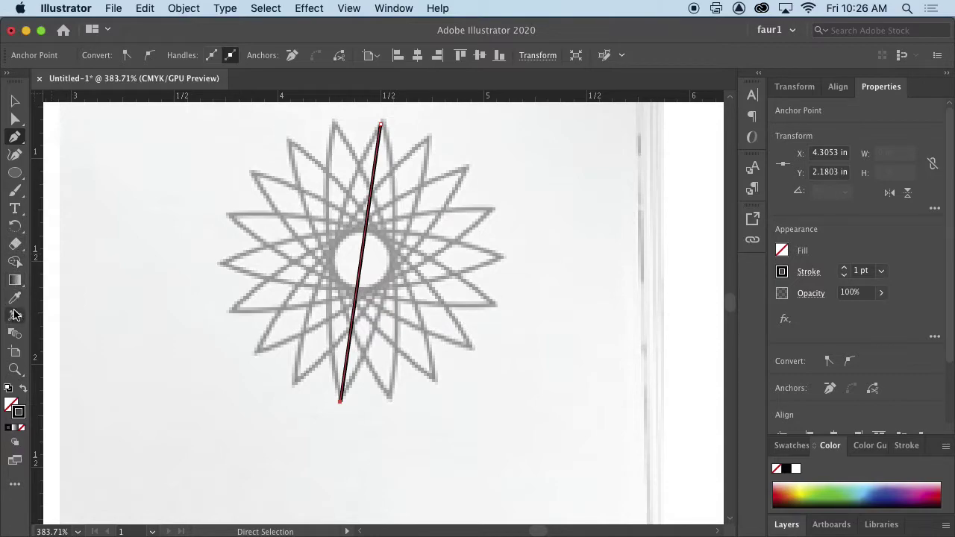
{"action": "left_click_drag", "start_coordinate": [362, 264], "coordinate": [389, 272]}
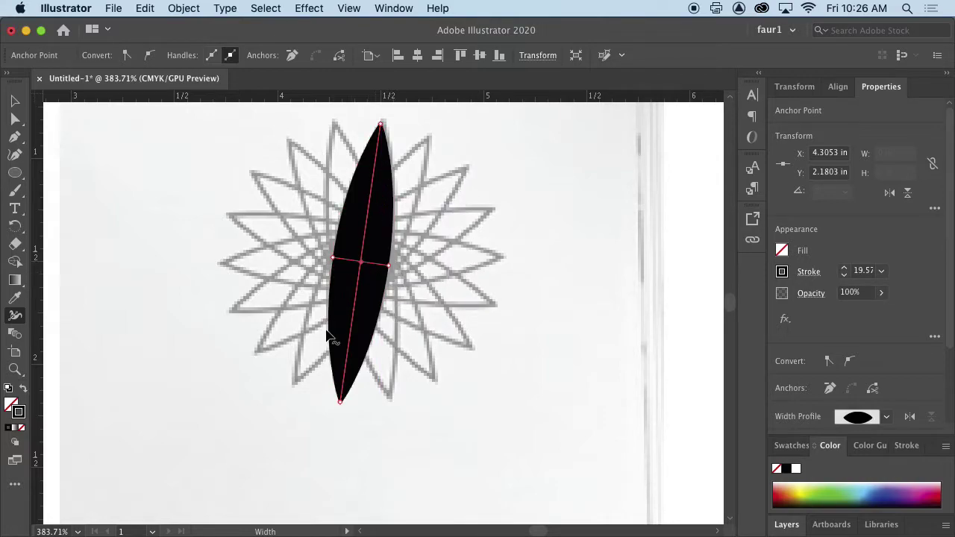
{"action": "left_click_drag", "start_coordinate": [381, 125], "coordinate": [388, 128]}
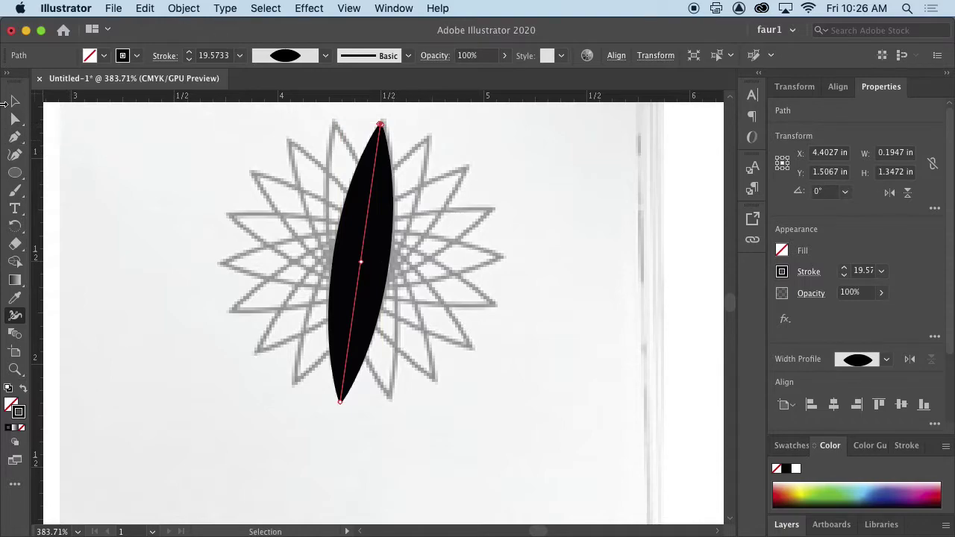
Move the leaf's upper and lower end anchor points outward onto the tips of the traced petal
{"action": "left_click", "coordinate": [14, 103]}
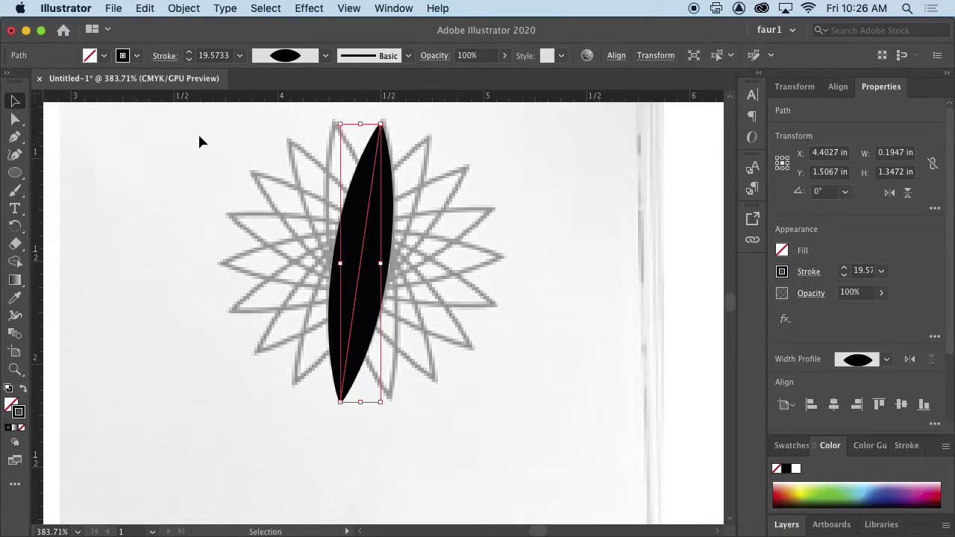
{"action": "left_click", "coordinate": [15, 119]}
{"action": "left_click_drag", "start_coordinate": [385, 127], "coordinate": [388, 122]}
{"action": "left_click_drag", "start_coordinate": [343, 397], "coordinate": [339, 407]}
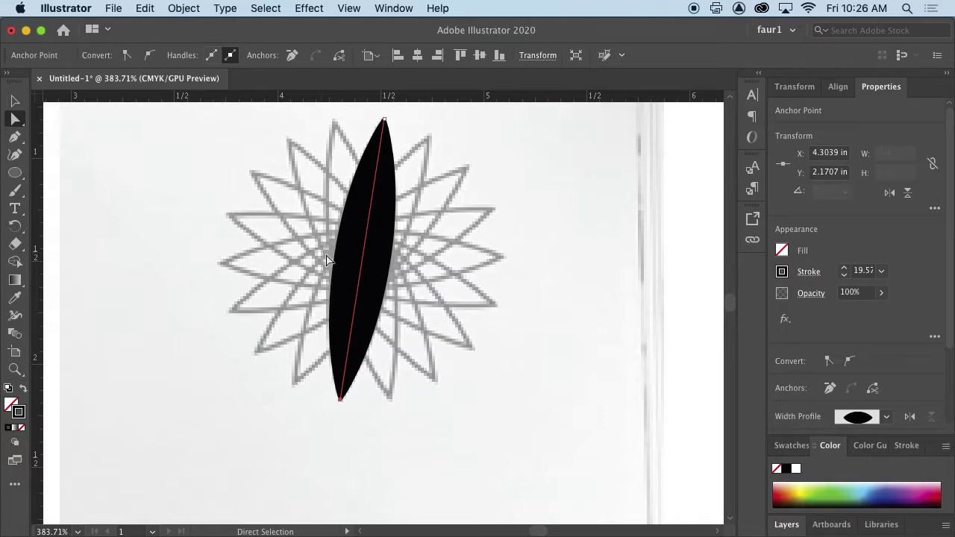
Expand the leaf's appearance into a filled path, and swap its fill and stroke to leave a 1 pt black outline
{"action": "left_click", "coordinate": [183, 6]}
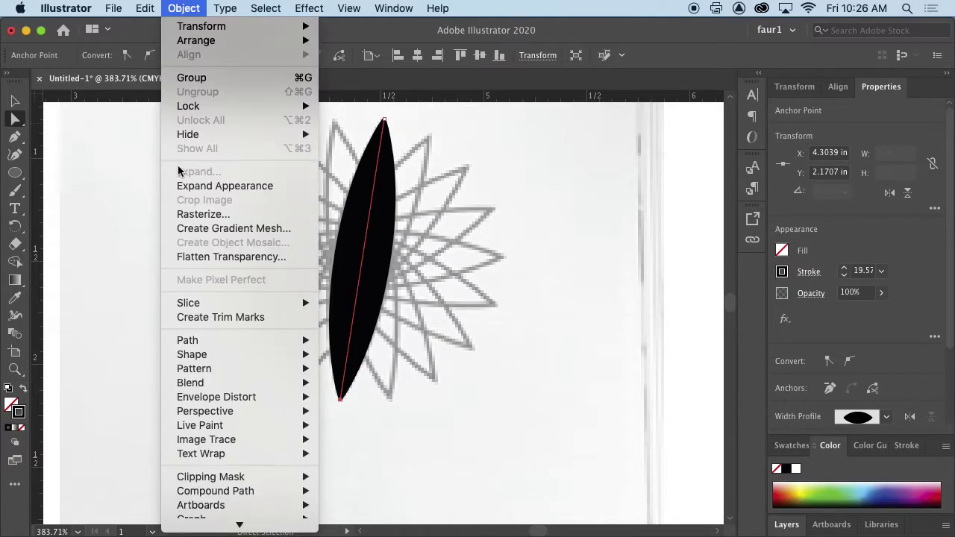
{"action": "left_click", "coordinate": [187, 186]}
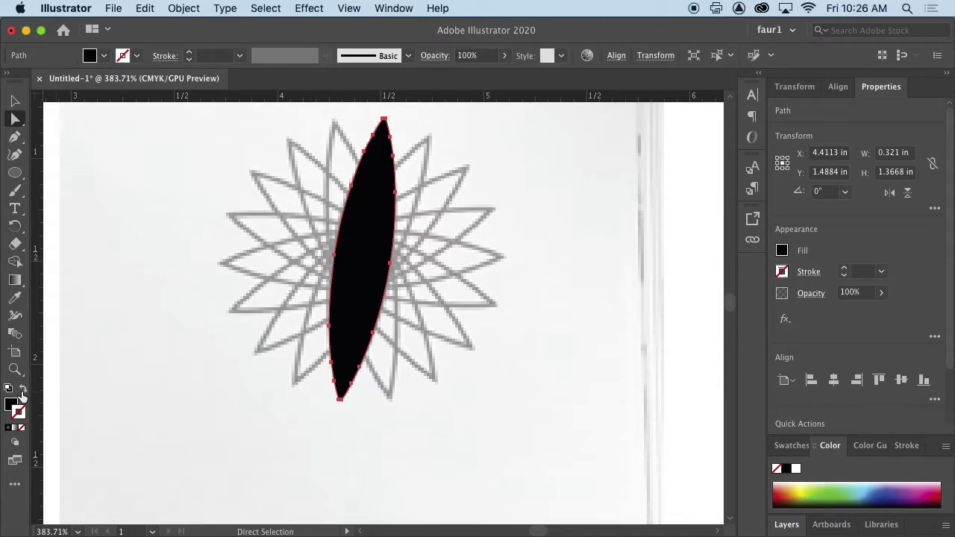
{"action": "left_click", "coordinate": [15, 100]}
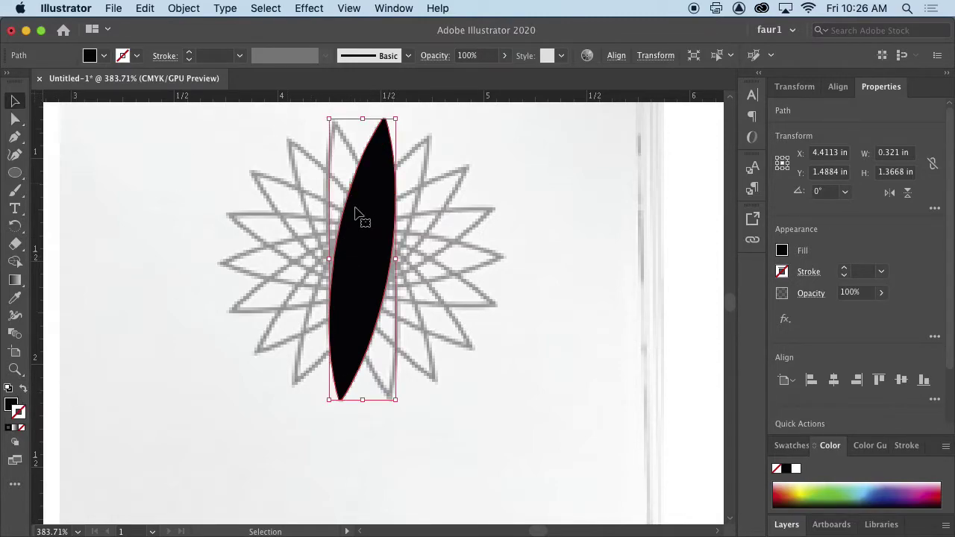
{"action": "left_click", "coordinate": [23, 388]}
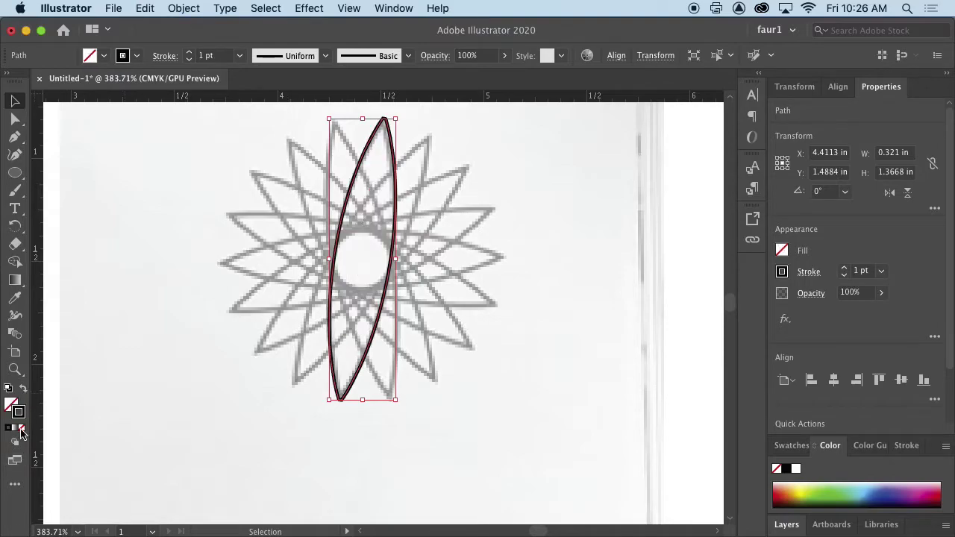
Expand the fill and stroke of the leaf outline into a filled shape
{"action": "key", "text": "super+space"}
{"action": "left_click_drag", "start_coordinate": [380, 273], "coordinate": [565, 300]}
{"action": "key", "text": "super+space"}
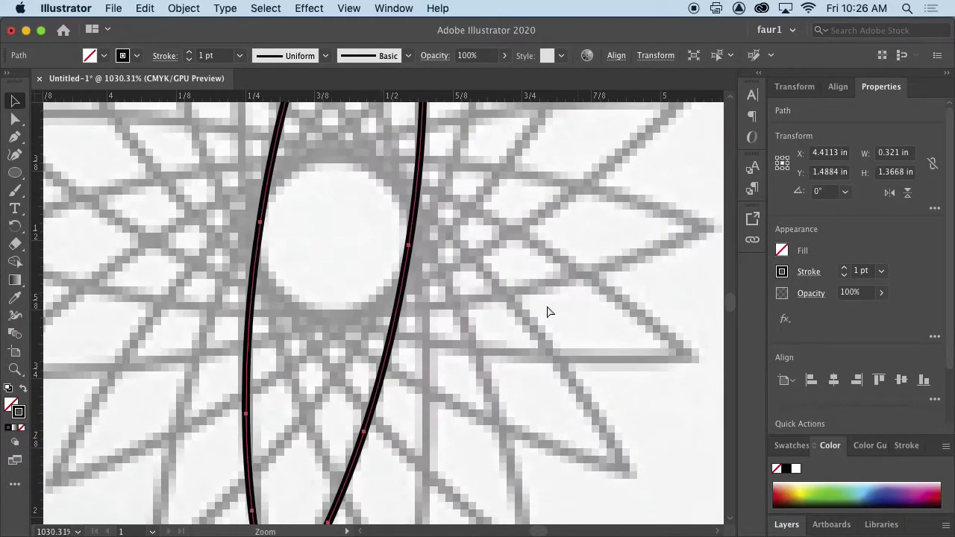
{"action": "key", "text": "super+space"}
{"action": "left_click_drag", "start_coordinate": [405, 299], "coordinate": [482, 321]}
{"action": "key", "text": "super+space"}
{"action": "left_click_drag", "start_coordinate": [517, 348], "coordinate": [175, 320]}
{"action": "left_click", "coordinate": [184, 8]}
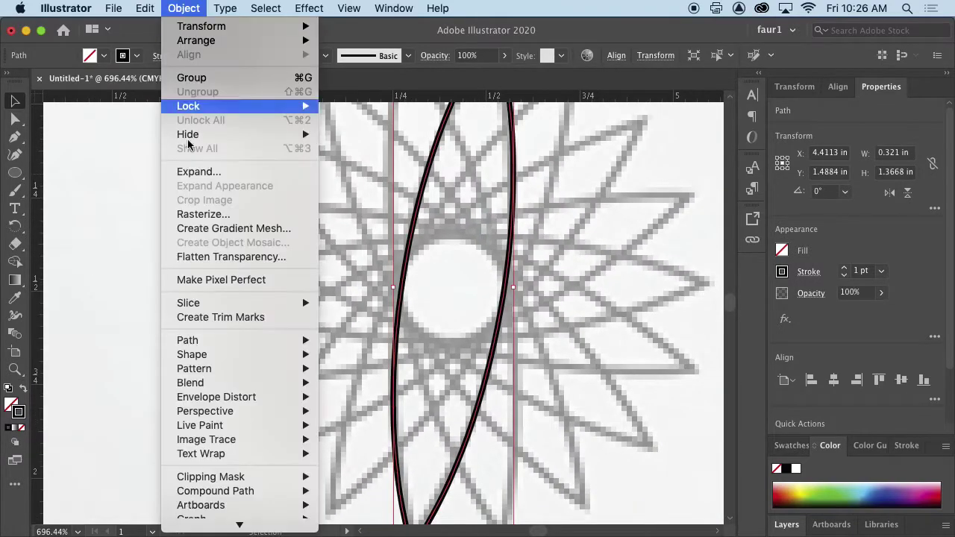
{"action": "left_click", "coordinate": [199, 171]}
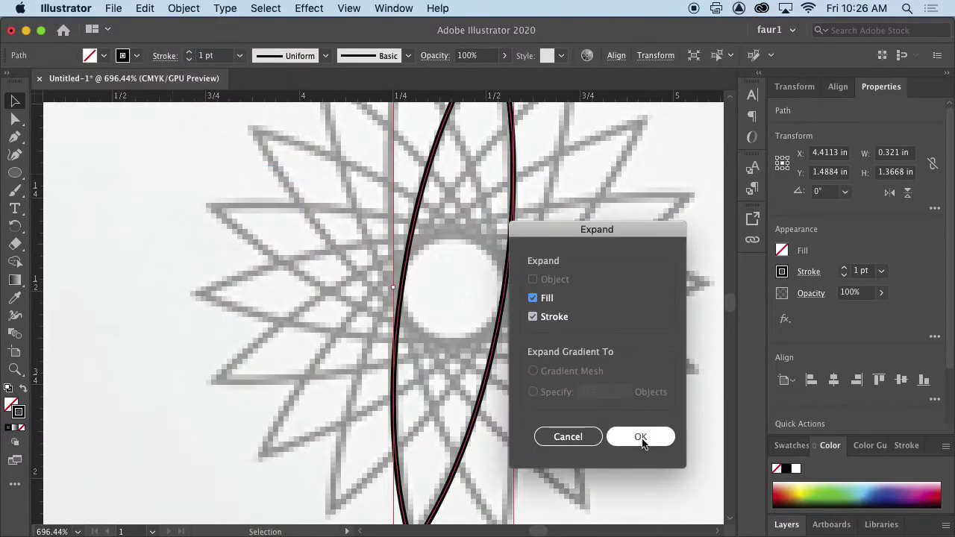
{"action": "left_click", "coordinate": [641, 438]}
Open the Distort & Transform Transform effect settings for the expanded leaf group, keeping the artwork in view
{"action": "key", "text": "super+space"}
{"action": "left_click_drag", "start_coordinate": [477, 450], "coordinate": [311, 360]}
{"action": "left_click_drag", "start_coordinate": [633, 336], "coordinate": [447, 305]}
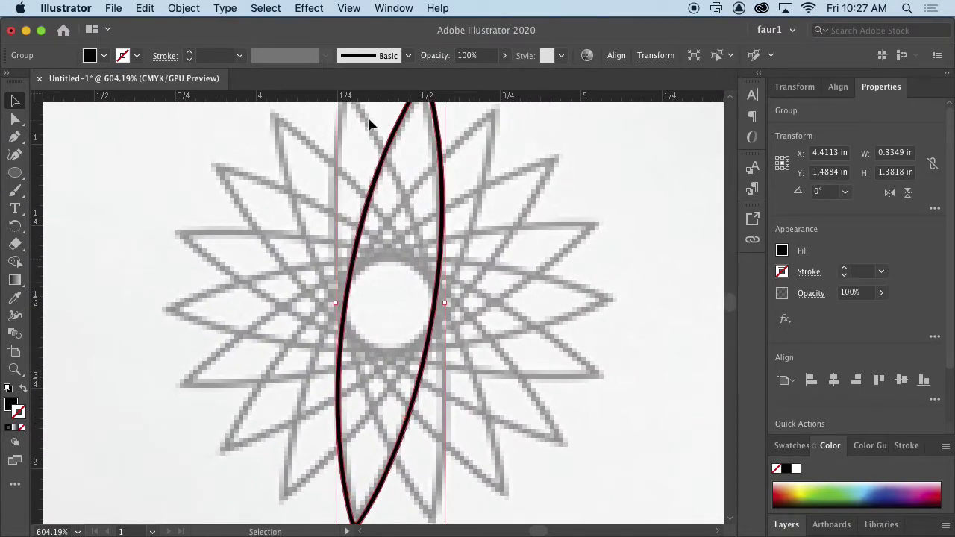
{"action": "key", "text": "super+space"}
{"action": "left_click_drag", "start_coordinate": [529, 247], "coordinate": [429, 239]}
{"action": "scroll", "coordinate": [430, 239], "scroll_direction": "up", "scroll_amount": 3}
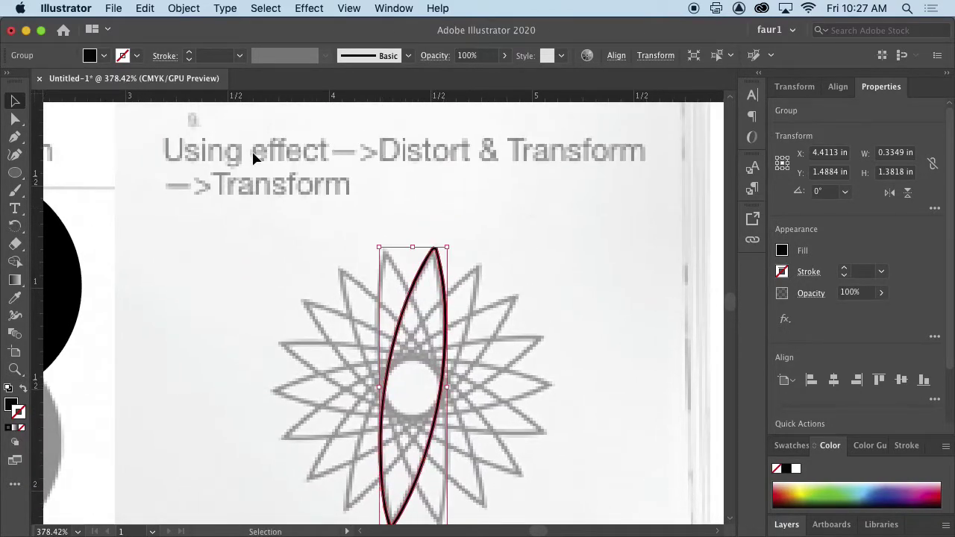
{"action": "left_click", "coordinate": [313, 8]}
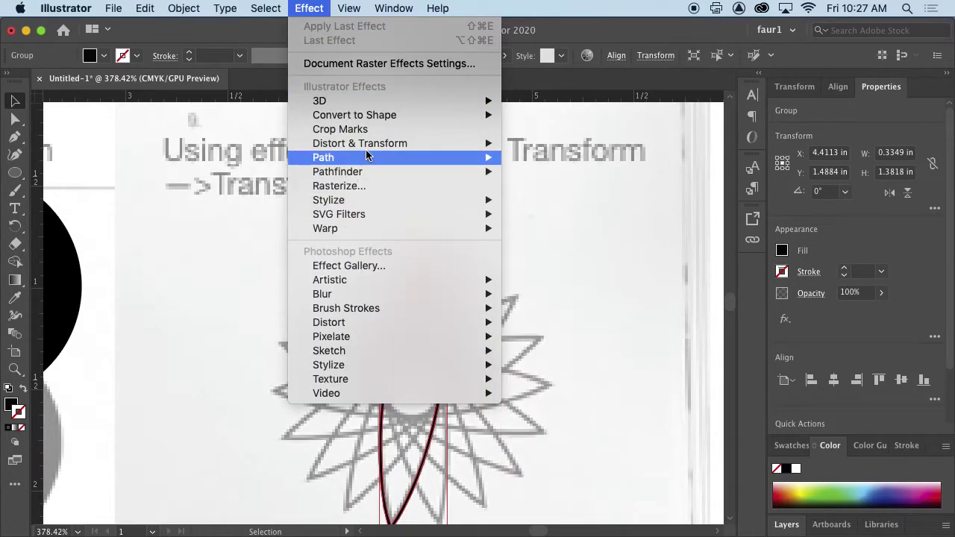
{"action": "mouse_move", "coordinate": [377, 145]}
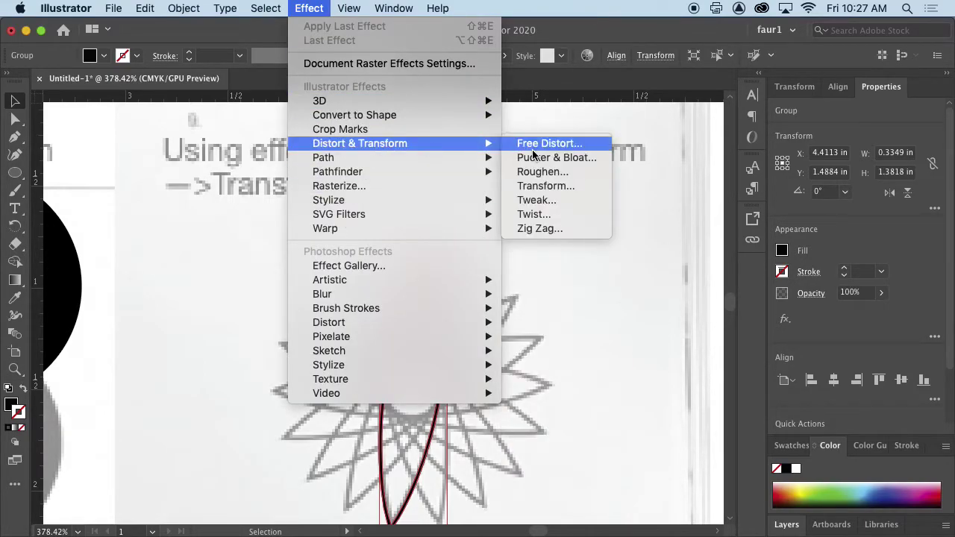
{"action": "left_click", "coordinate": [547, 189]}
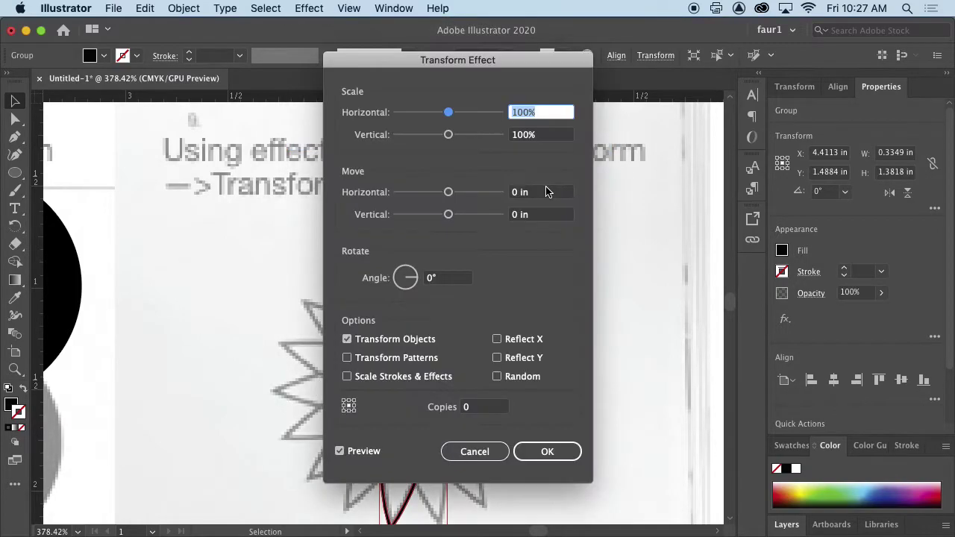
{"action": "left_click_drag", "start_coordinate": [511, 32], "coordinate": [729, 84]}
{"action": "key", "text": "BackSpace"}
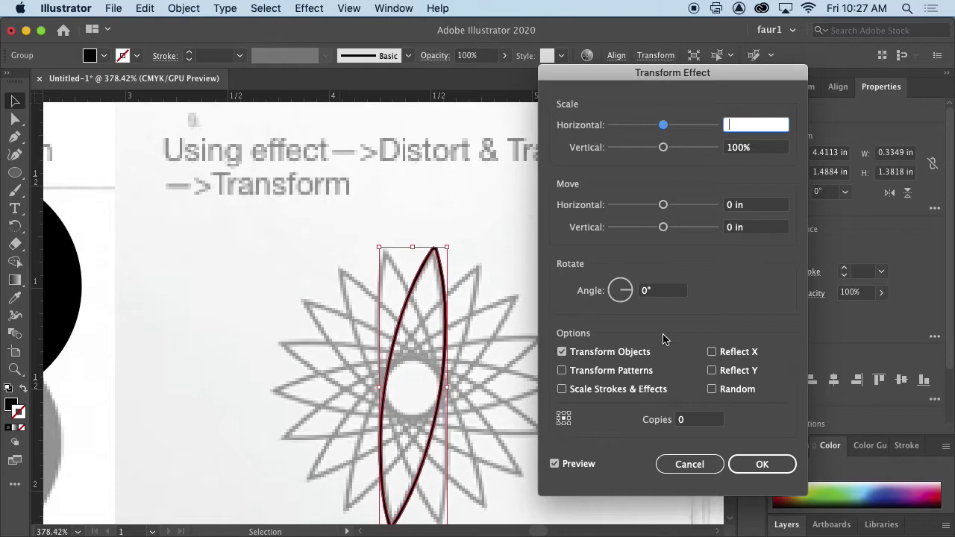
Try the Transform effect on the leaf with 6 copies and a rotation angle of 30°
{"action": "left_click", "coordinate": [702, 422]}
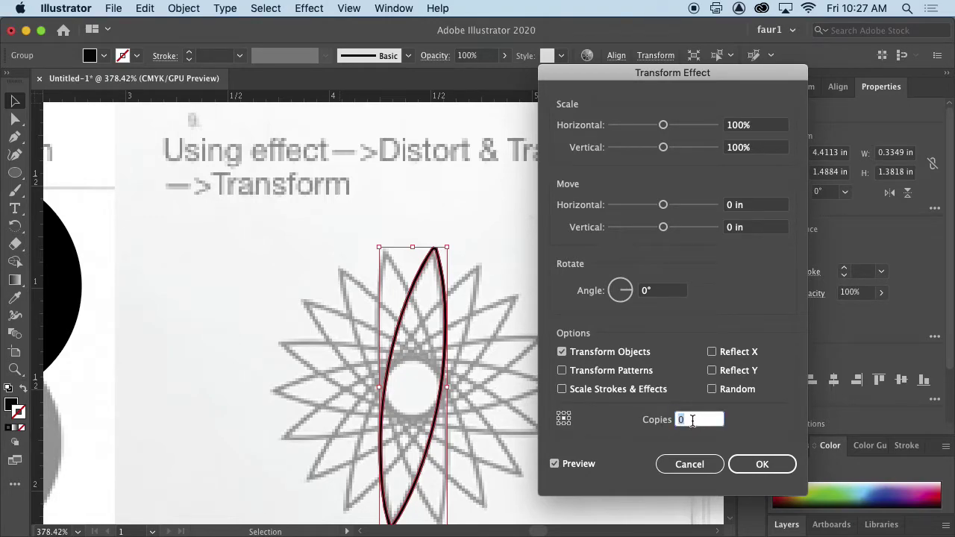
{"action": "type", "text": "6"}
{"action": "left_click", "coordinate": [670, 291]}
{"action": "left_click_drag", "start_coordinate": [659, 292], "coordinate": [633, 295]}
{"action": "type", "text": "3"}
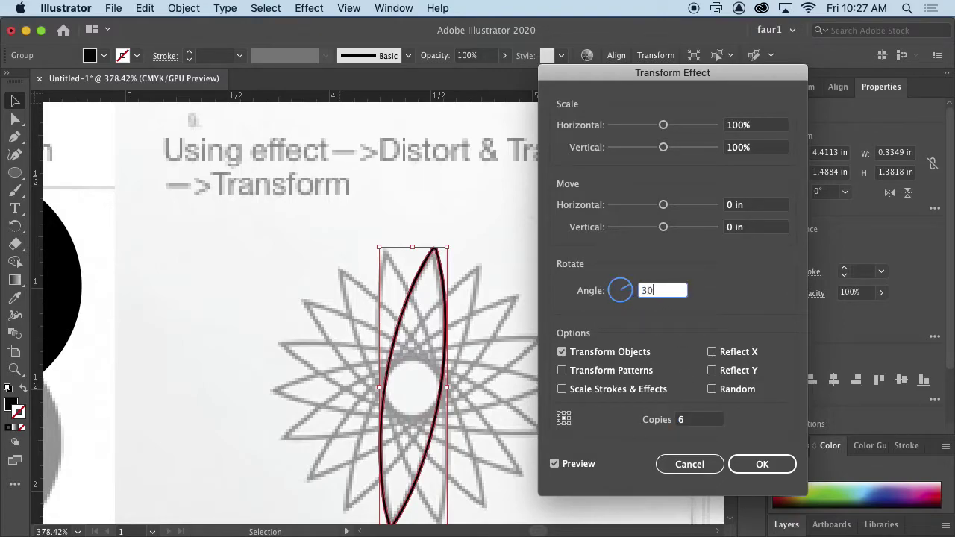
{"action": "type", "text": "0"}
{"action": "left_click", "coordinate": [703, 421]}
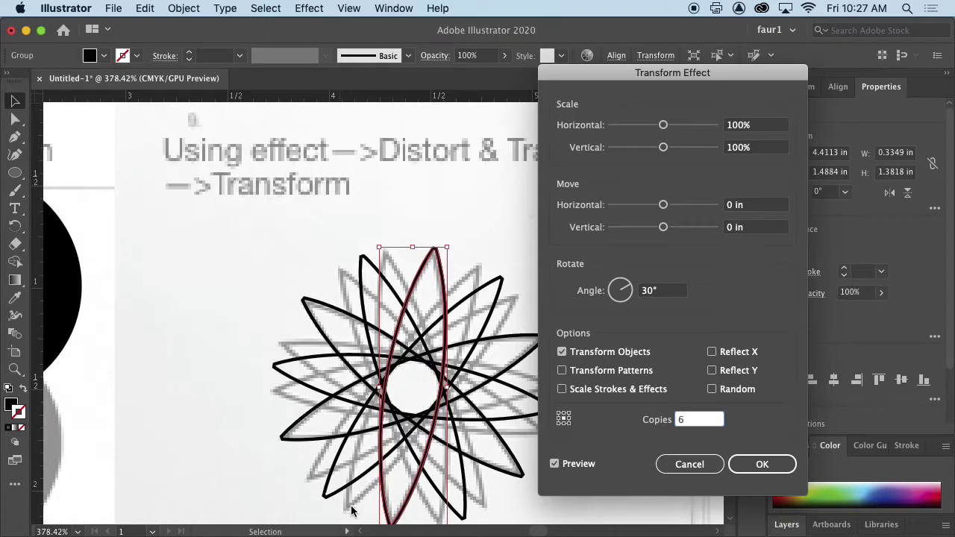
Try the Transform effect with 8 copies and a rotation angle of 360/8
{"action": "left_click", "coordinate": [659, 291]}
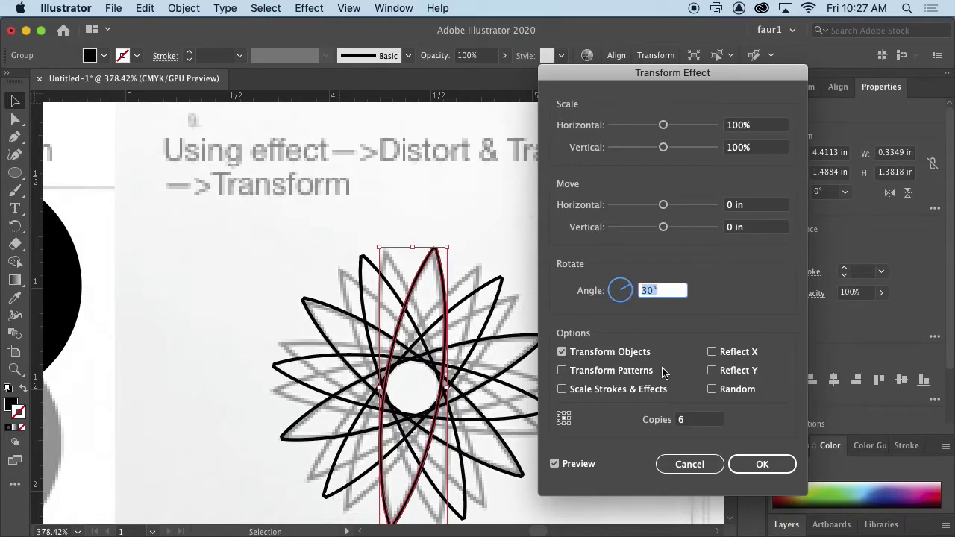
{"action": "left_click", "coordinate": [687, 422]}
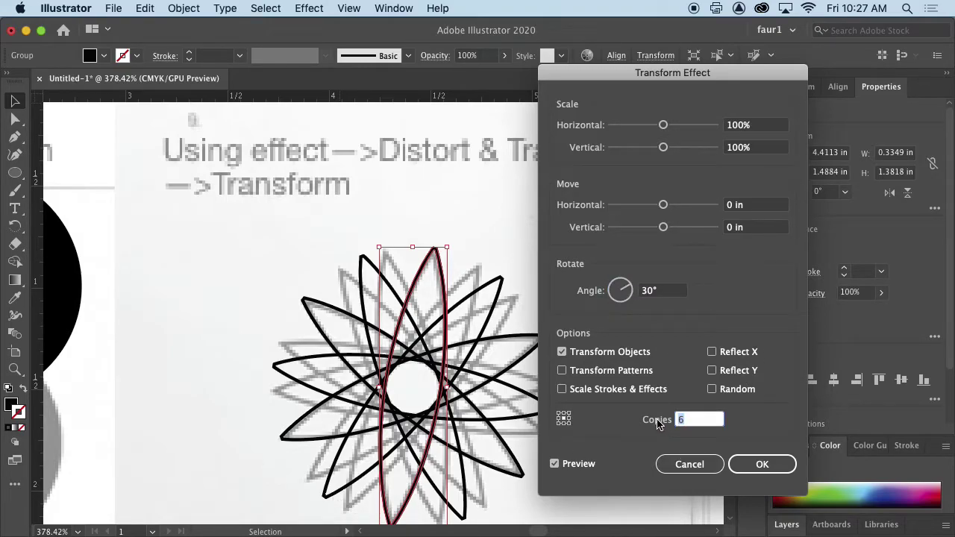
{"action": "type", "text": "8"}
{"action": "left_click", "coordinate": [657, 293]}
{"action": "left_click_drag", "start_coordinate": [663, 291], "coordinate": [639, 298]}
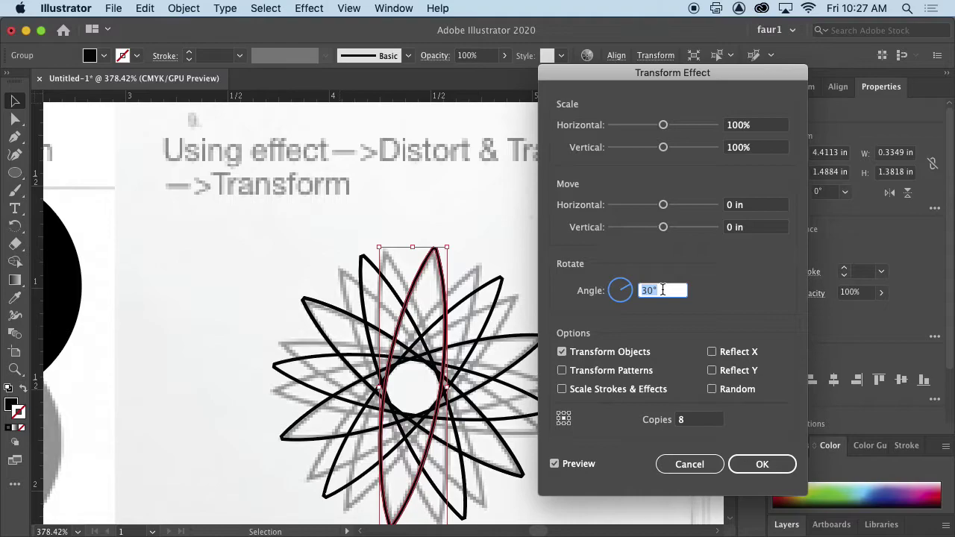
{"action": "type", "text": "3"}
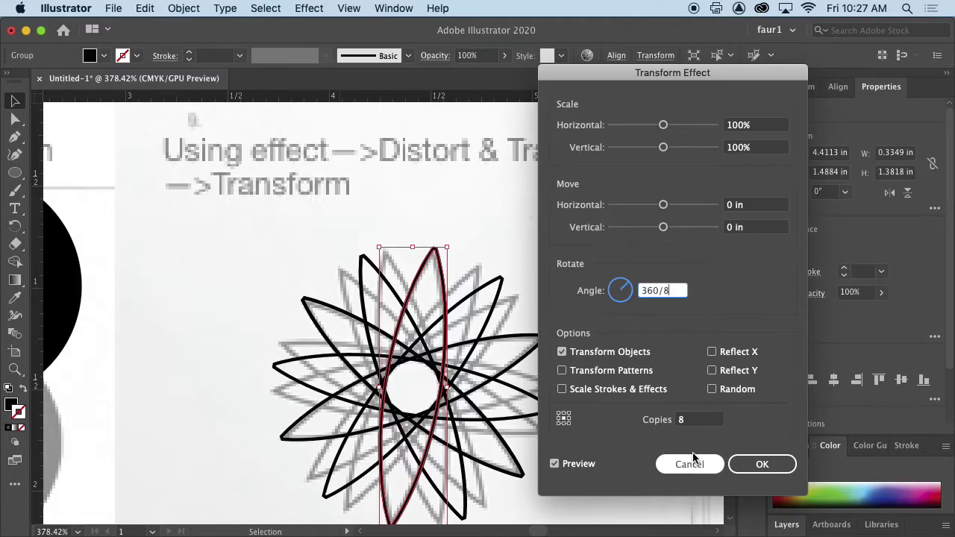
{"action": "left_click", "coordinate": [711, 419]}
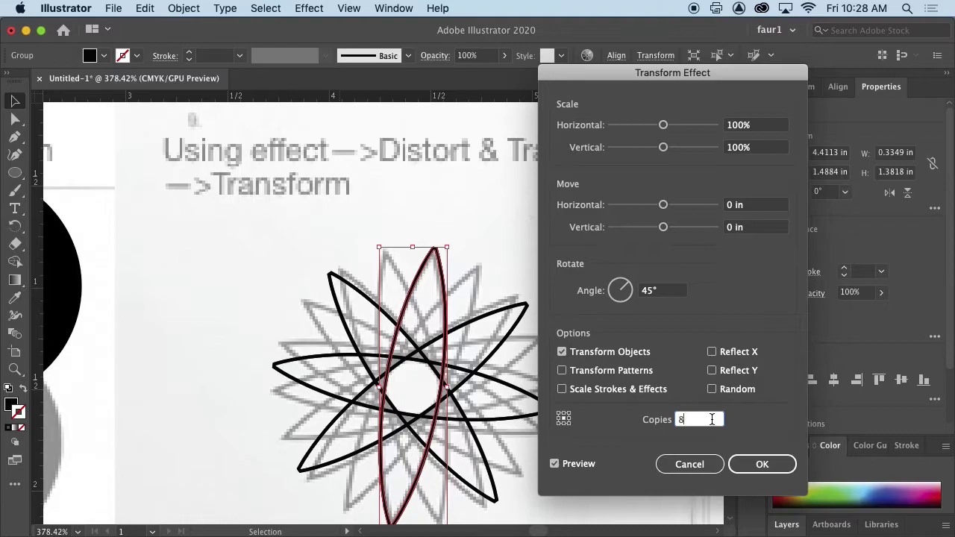
Try a rotation angle of 180/8 for the Transform effect
{"action": "left_click", "coordinate": [674, 292]}
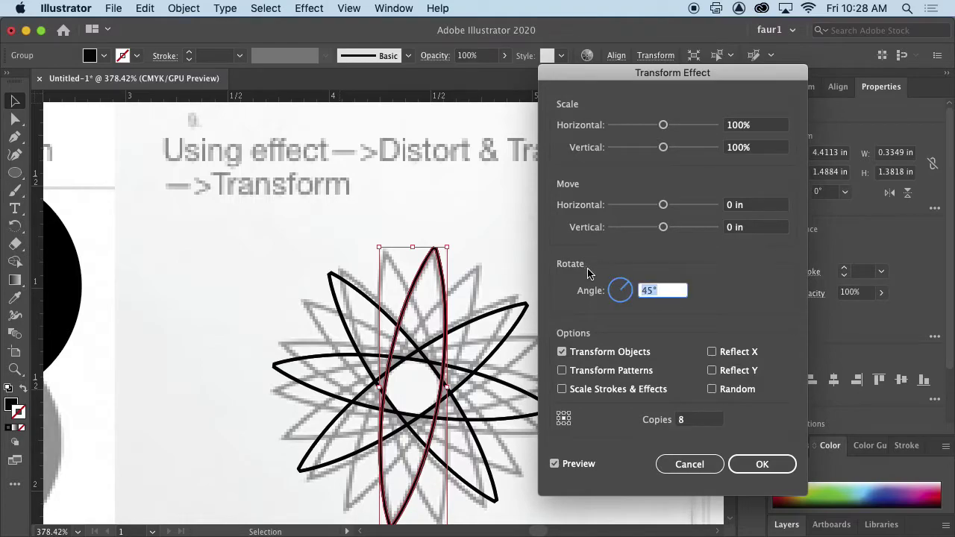
{"action": "double_click", "coordinate": [669, 290]}
{"action": "type", "text": "180/8"}
Set the Transform effect to 9 copies with a rotation angle of 180/9, apply it, and deselect the starburst
{"action": "left_click", "coordinate": [705, 422]}
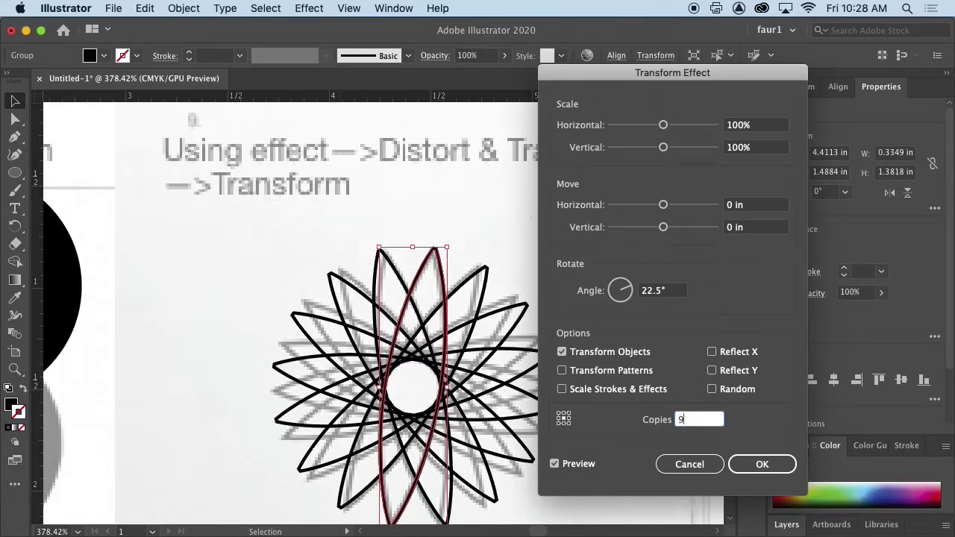
{"action": "left_click", "coordinate": [668, 290]}
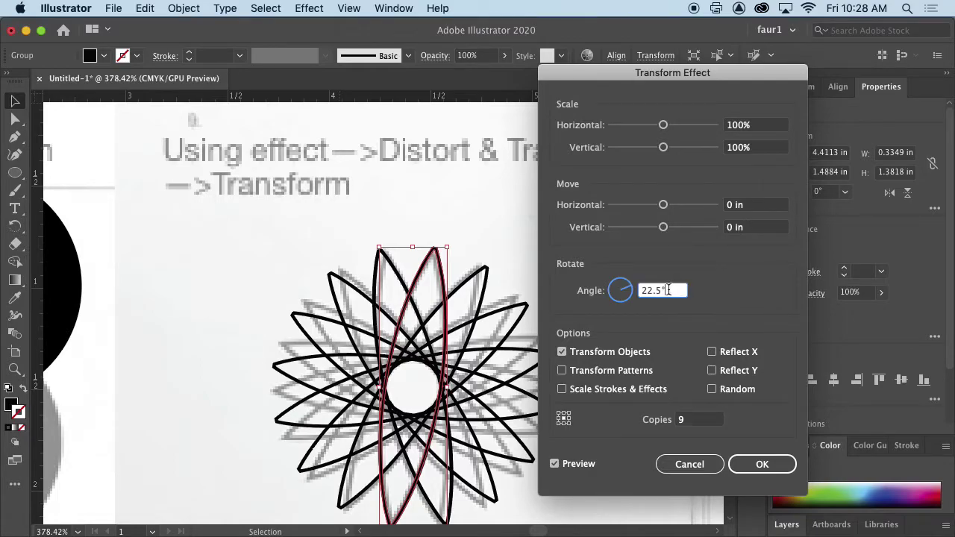
{"action": "type", "text": "180/9"}
{"action": "left_click", "coordinate": [700, 421]}
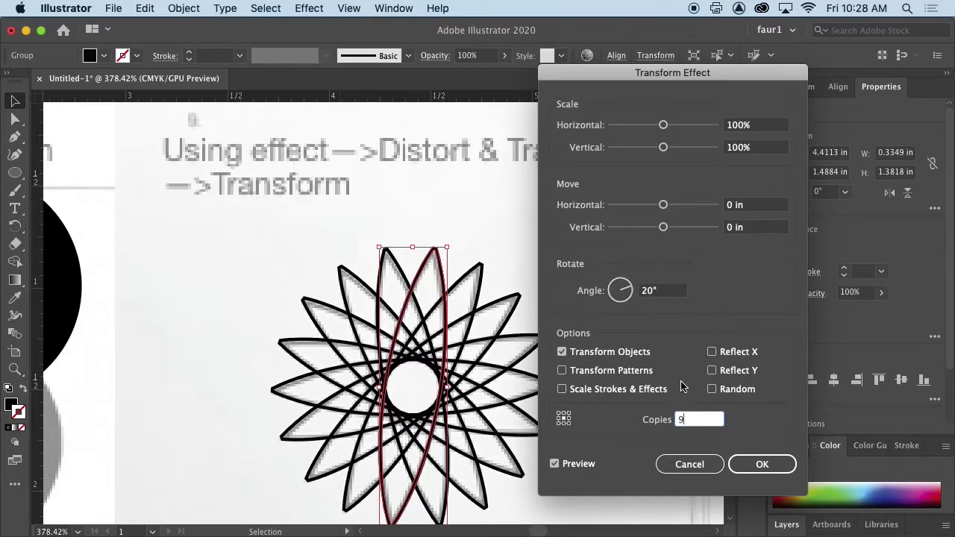
{"action": "left_click", "coordinate": [760, 469]}
{"action": "left_click", "coordinate": [769, 467]}
{"action": "scroll", "coordinate": [672, 433], "scroll_direction": "down", "scroll_amount": 3}
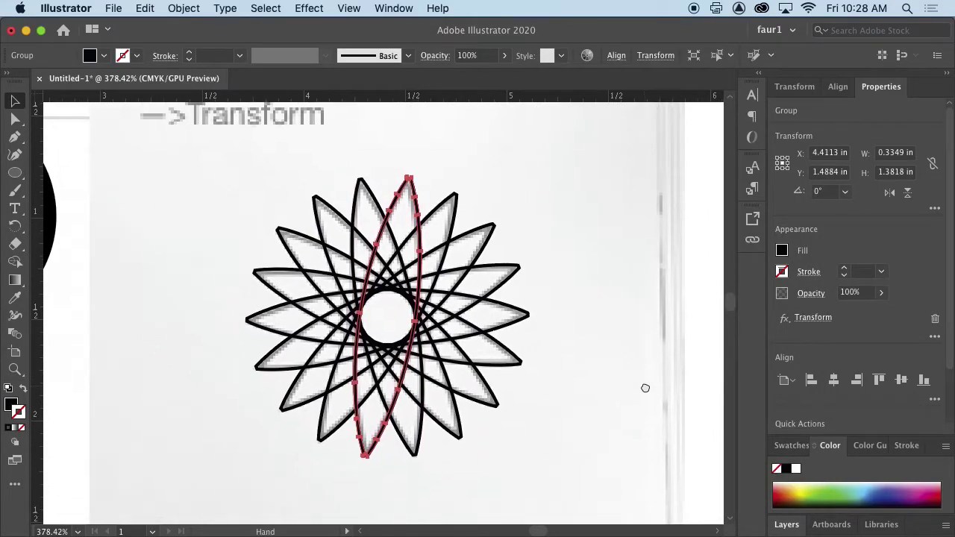
{"action": "left_click", "coordinate": [623, 383]}
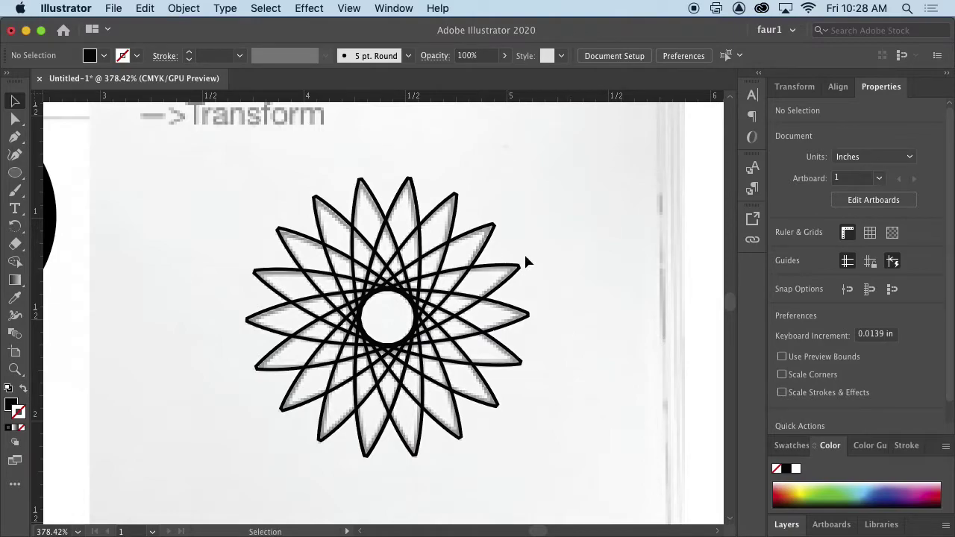
Draw an ellipse about 0.26 by 0.28 in above and beside the starburst, and swap its colors to a 1 pt black stroke without fill
{"action": "left_click_drag", "start_coordinate": [567, 230], "coordinate": [464, 256]}
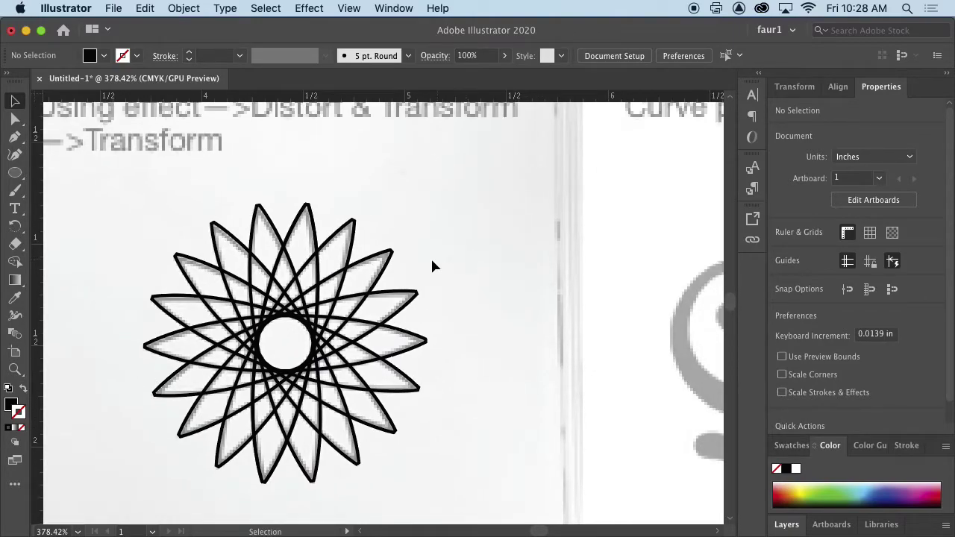
{"action": "key", "text": "l"}
{"action": "left_click_drag", "start_coordinate": [484, 171], "coordinate": [537, 227]}
{"action": "key", "text": "shift+x"}
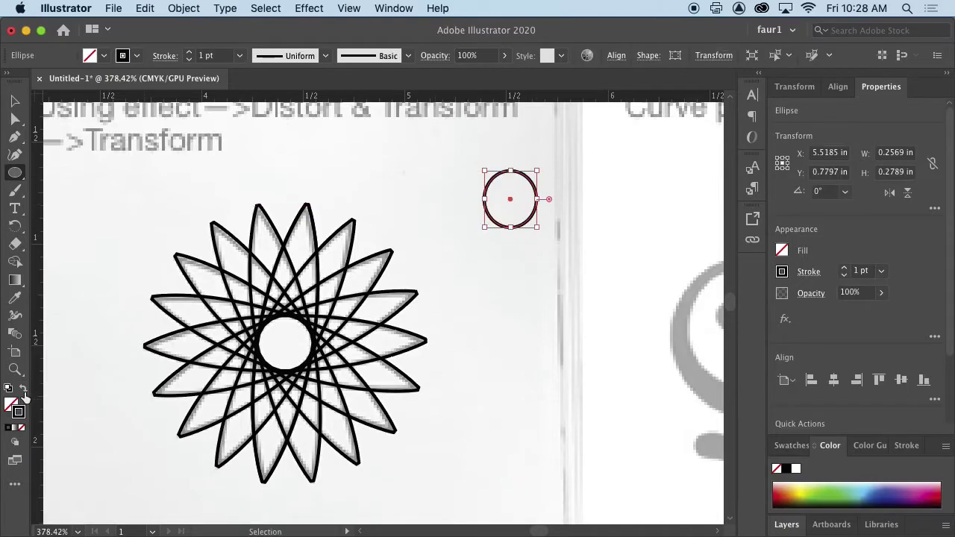
Start a Transform effect on the ellipse with 10 copies, trying a horizontal move of 0.1667 in
{"action": "left_click", "coordinate": [299, 8]}
{"action": "mouse_move", "coordinate": [335, 147]}
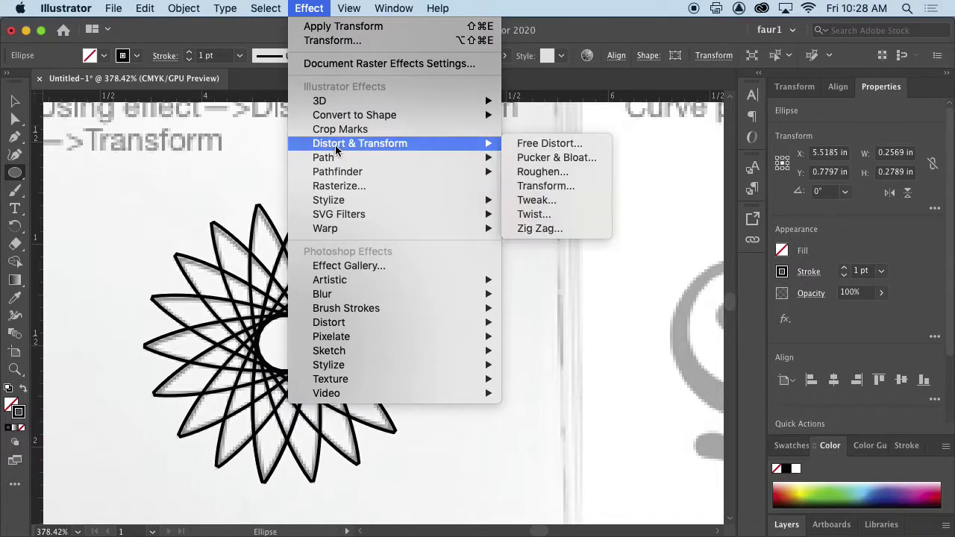
{"action": "left_click", "coordinate": [543, 186]}
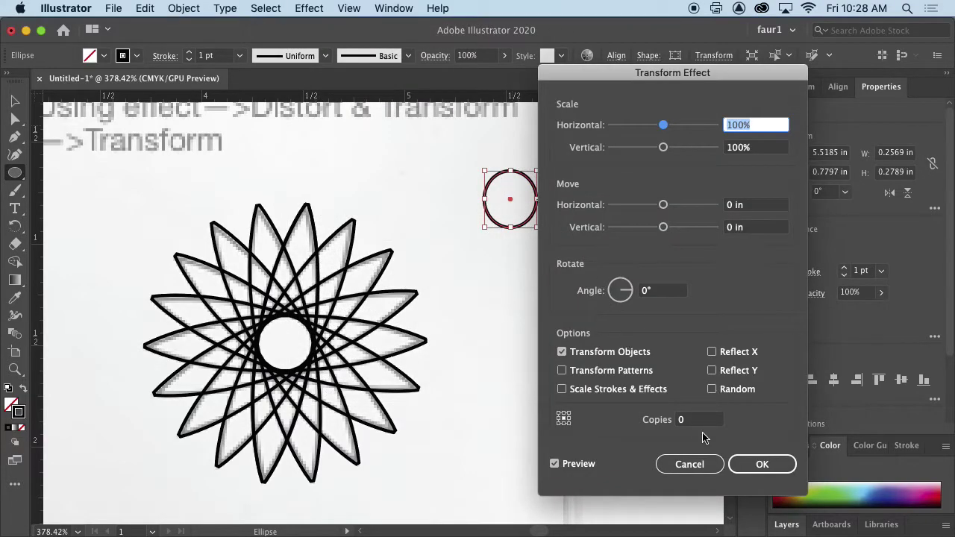
{"action": "left_click", "coordinate": [697, 420]}
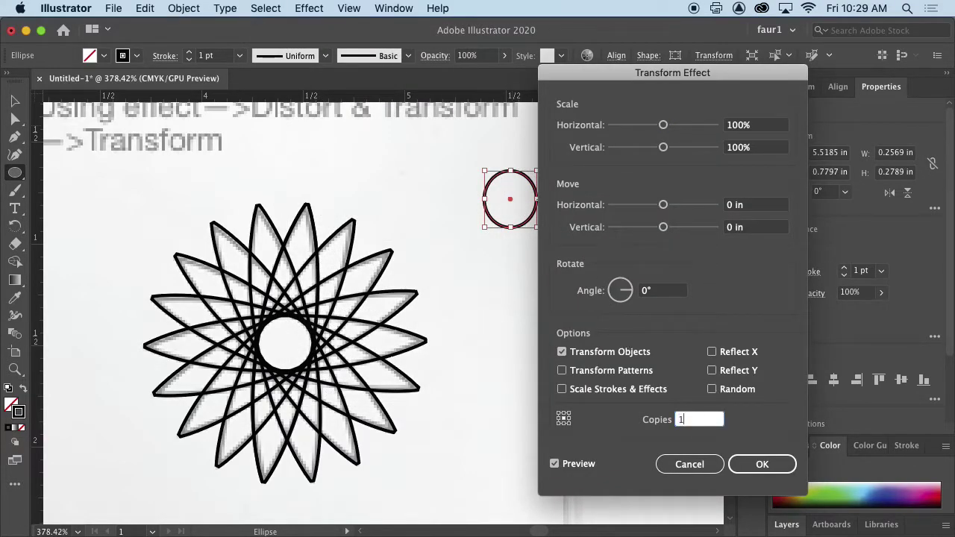
{"action": "type", "text": "10"}
{"action": "left_click", "coordinate": [670, 292]}
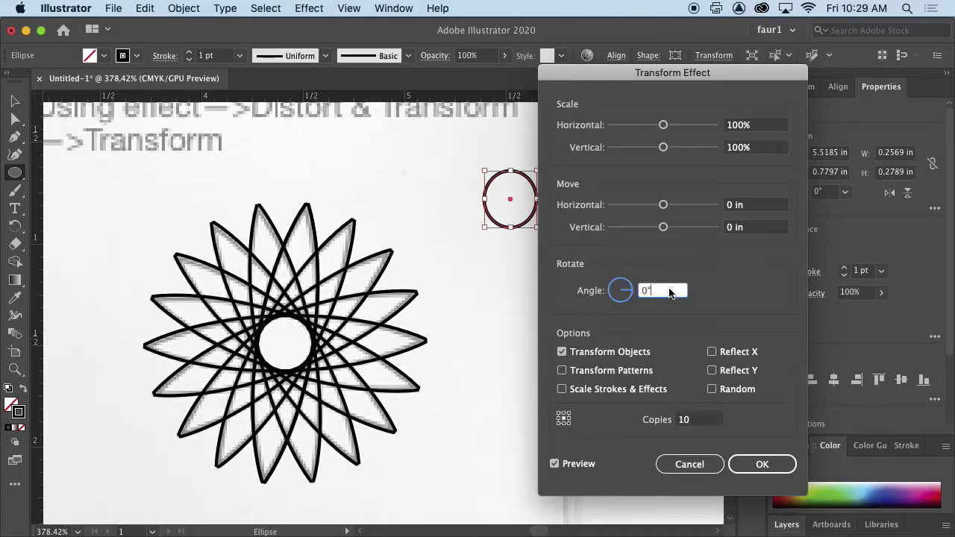
{"action": "left_click_drag", "start_coordinate": [663, 206], "coordinate": [669, 205]}
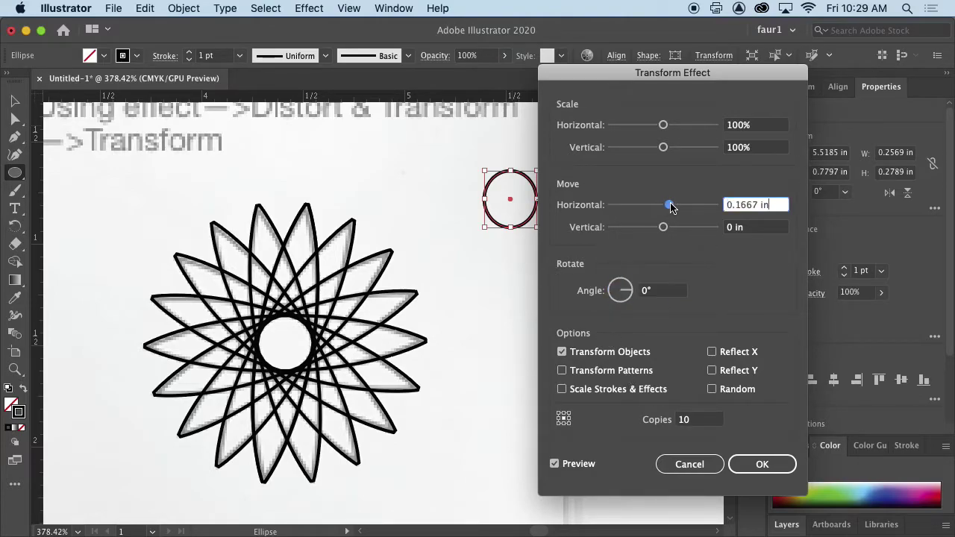
{"action": "left_click_drag", "start_coordinate": [616, 82], "coordinate": [324, 176]}
{"action": "key", "text": "super+equal"}
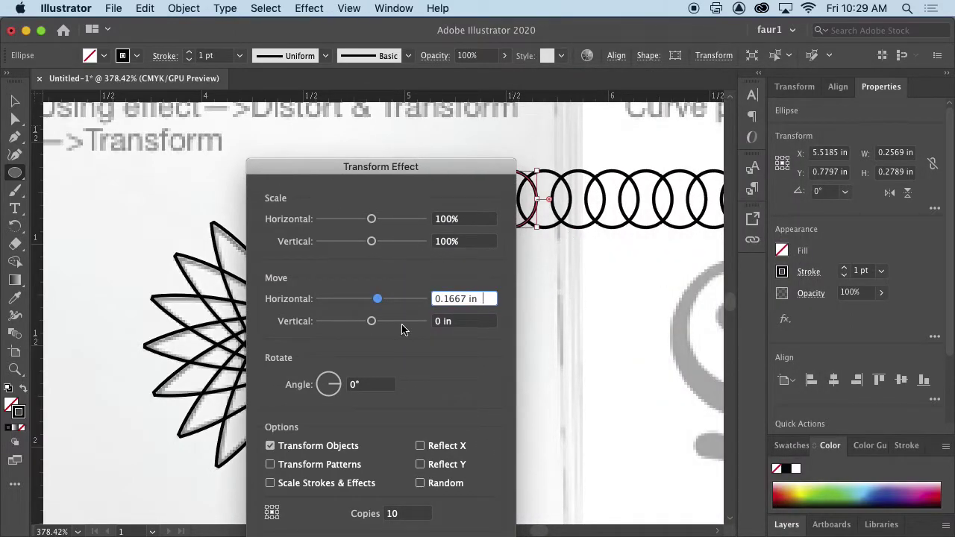
Try a vertical scale of 90% with a horizontal move of 0.0556 in for the ellipse copies
{"action": "left_click_drag", "start_coordinate": [377, 299], "coordinate": [367, 300]}
{"action": "left_click_drag", "start_coordinate": [405, 170], "coordinate": [410, 260]}
{"action": "left_click_drag", "start_coordinate": [381, 387], "coordinate": [385, 386]}
{"action": "mouse_move", "coordinate": [375, 325]}
{"action": "left_mouse_down"}
{"action": "mouse_move", "coordinate": [387, 326]}
{"action": "mouse_move", "coordinate": [375, 333]}
{"action": "left_mouse_up"}
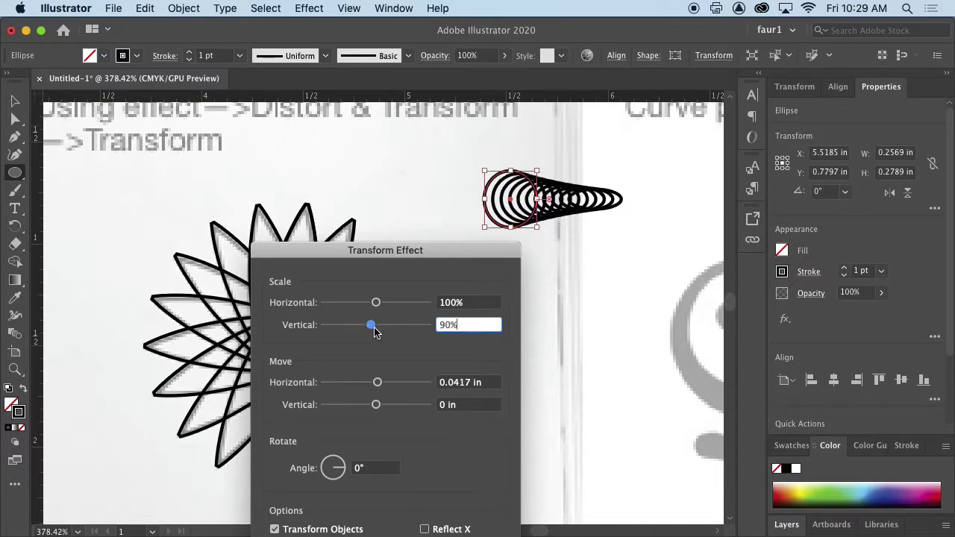
{"action": "left_click_drag", "start_coordinate": [377, 383], "coordinate": [377, 384]}
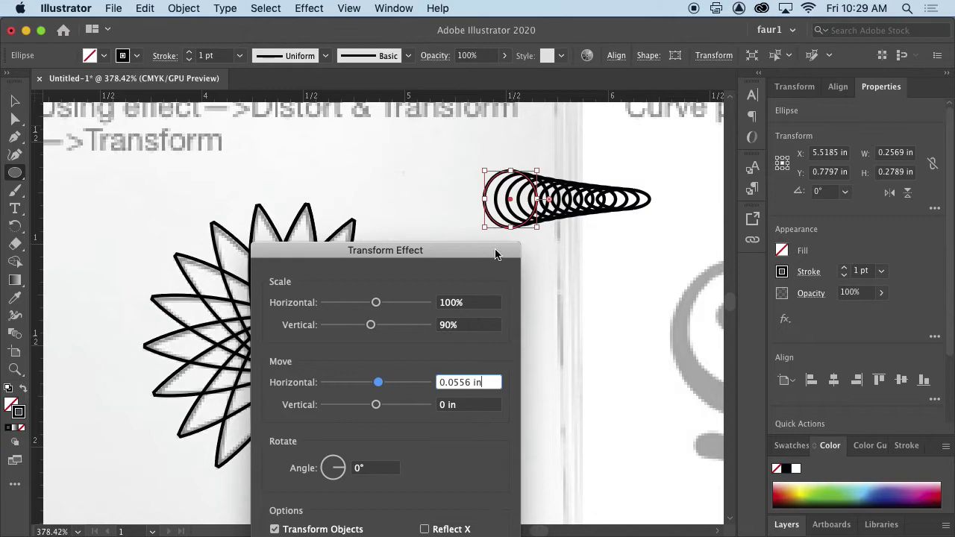
Set the effect to 107% horizontal and 111% vertical scale, 0.0278 in horizontal and 0 in vertical move, and apply it
{"action": "left_click_drag", "start_coordinate": [378, 329], "coordinate": [382, 329]}
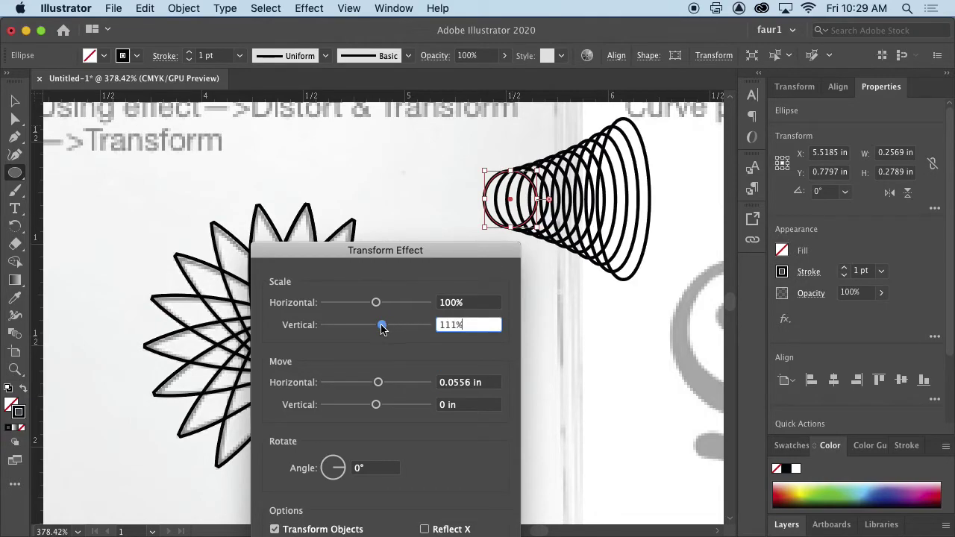
{"action": "left_click_drag", "start_coordinate": [379, 306], "coordinate": [382, 304]}
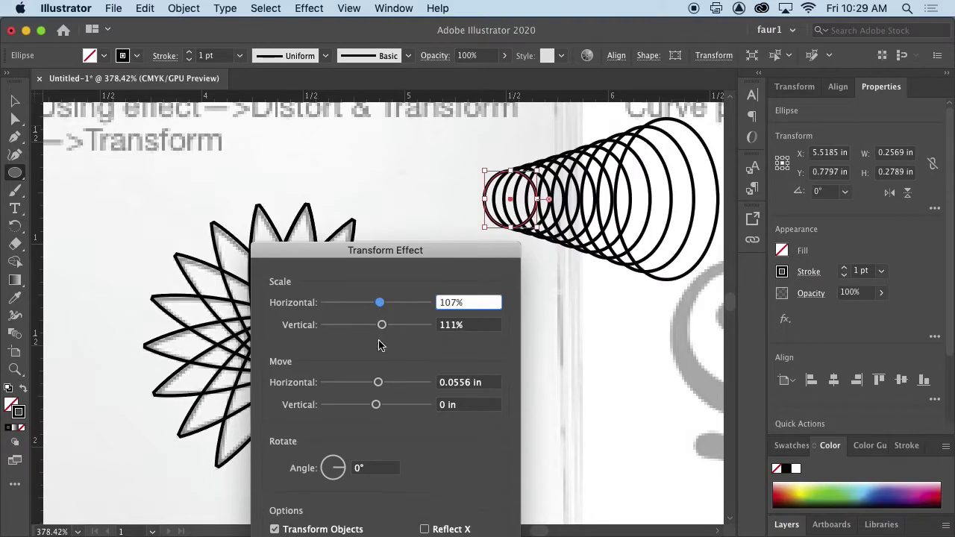
{"action": "left_click_drag", "start_coordinate": [380, 384], "coordinate": [380, 411]}
{"action": "double_click", "coordinate": [444, 406]}
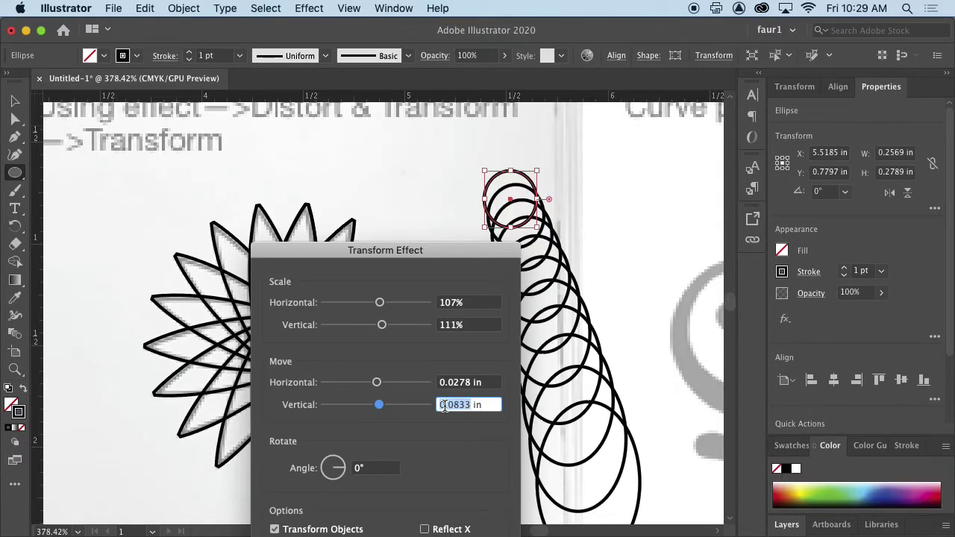
{"action": "type", "text": "0"}
{"action": "key", "text": "Return"}
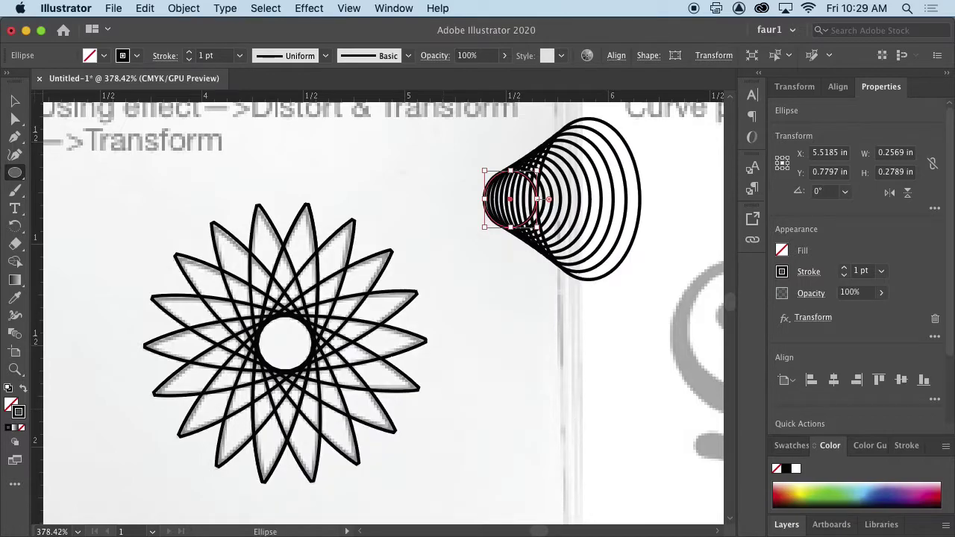
Move the ellipse with its copies slightly down and to the left, to about X 5.40 in, Y 0.86 in
{"action": "left_click", "coordinate": [648, 311]}
{"action": "left_click", "coordinate": [439, 292]}
{"action": "left_click_drag", "start_coordinate": [658, 339], "coordinate": [508, 415]}
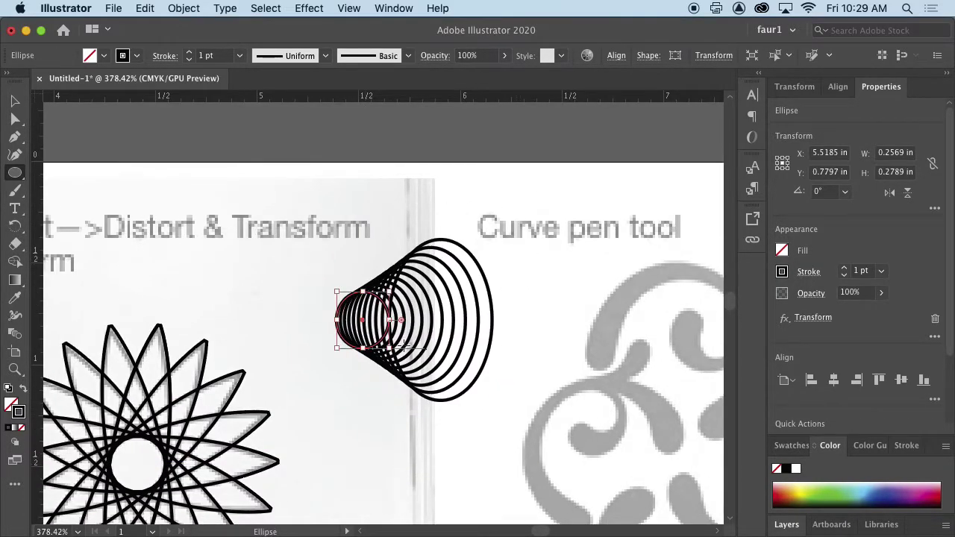
{"action": "left_click", "coordinate": [13, 103]}
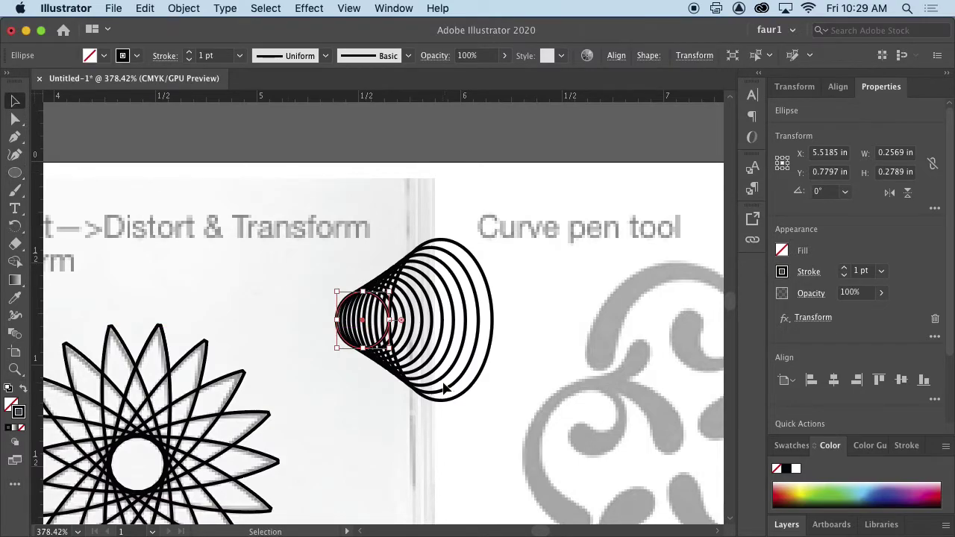
{"action": "left_click", "coordinate": [448, 351]}
{"action": "left_click", "coordinate": [395, 345]}
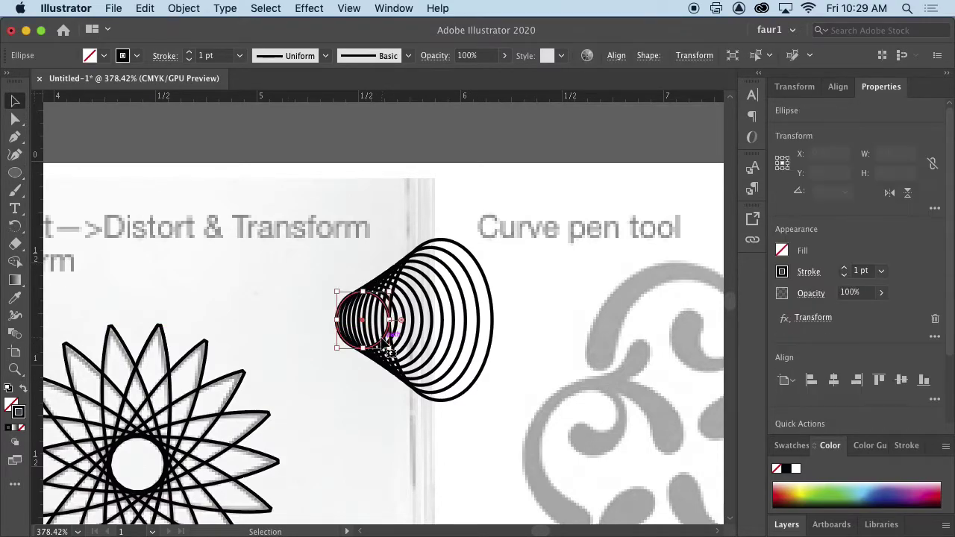
{"action": "left_click_drag", "start_coordinate": [402, 327], "coordinate": [376, 344]}
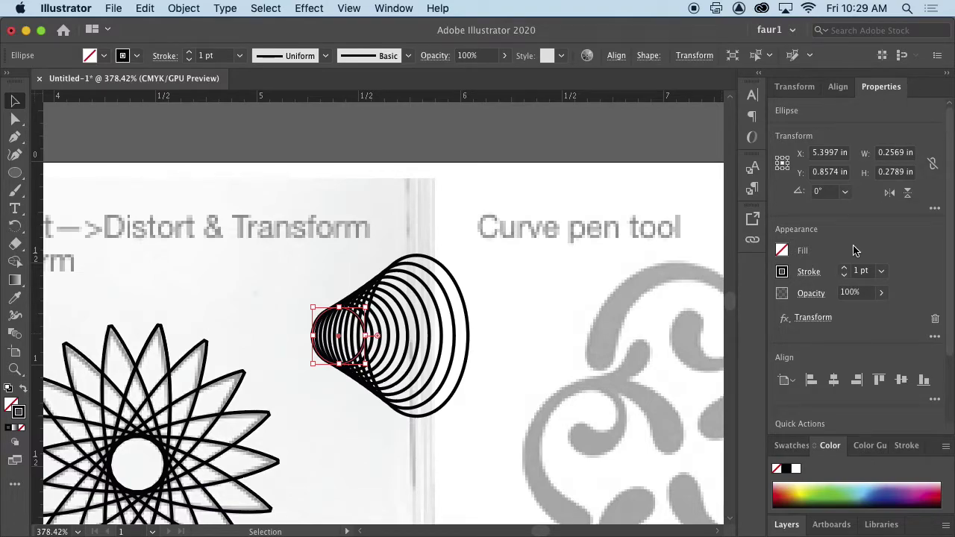
Edit the ellipse's existing Transform effect to a horizontal scale of 121% and apply the change
{"action": "left_click", "coordinate": [812, 319]}
{"action": "left_click_drag", "start_coordinate": [459, 252], "coordinate": [682, 151]}
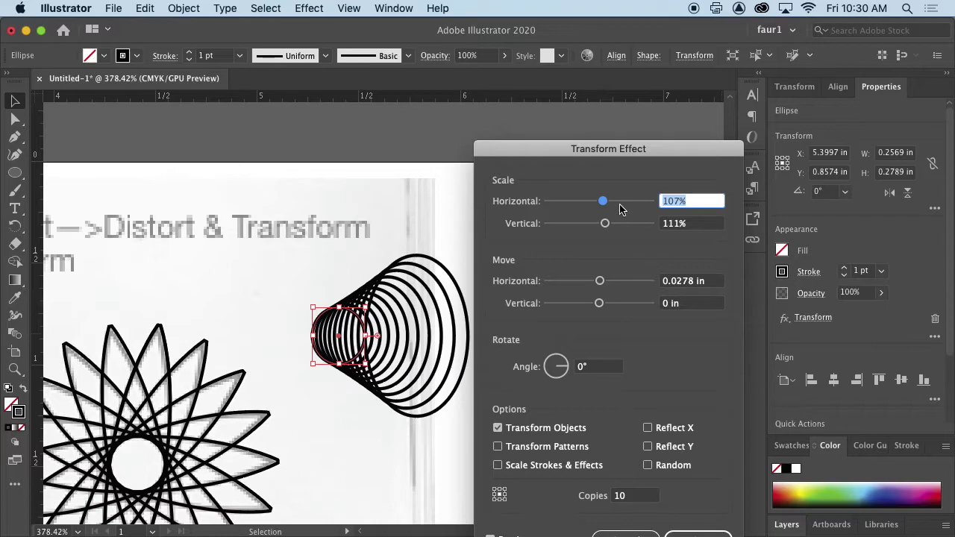
{"action": "left_click_drag", "start_coordinate": [608, 203], "coordinate": [611, 206]}
{"action": "left_click_drag", "start_coordinate": [605, 153], "coordinate": [482, 214]}
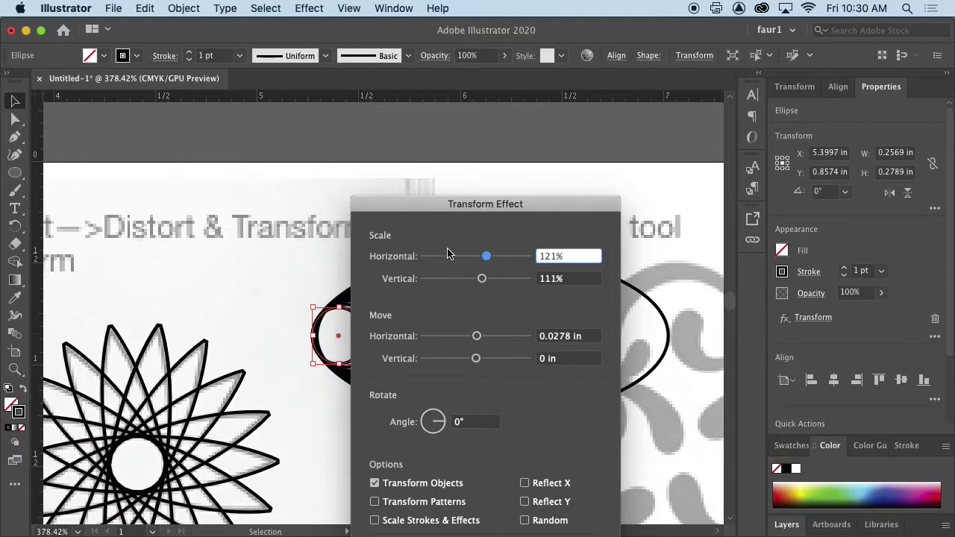
{"action": "left_click_drag", "start_coordinate": [572, 204], "coordinate": [572, 85]}
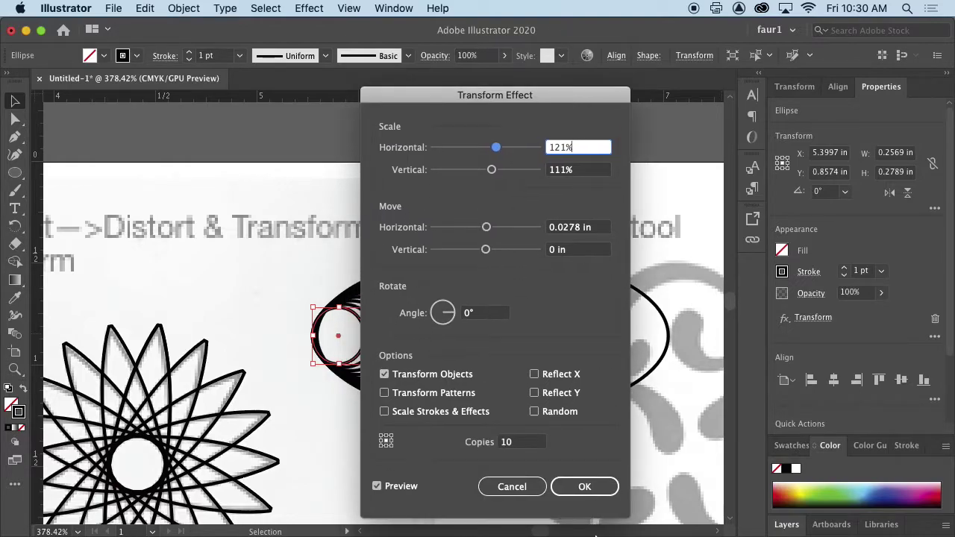
{"action": "left_click", "coordinate": [574, 486]}
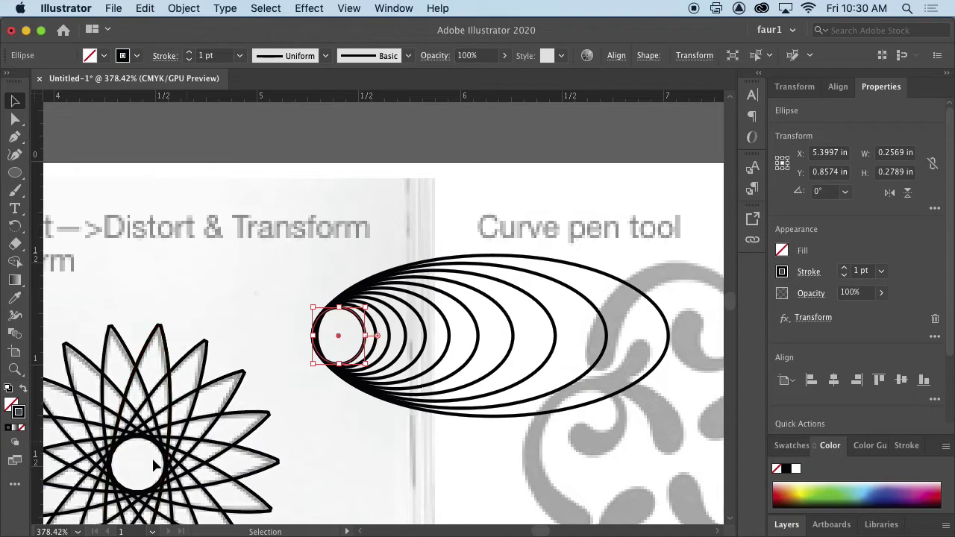
Set the stroke weight of the transformed ellipse to 2 pt and deselect it
{"action": "left_click", "coordinate": [170, 389]}
{"action": "left_click", "coordinate": [359, 355]}
{"action": "left_click", "coordinate": [845, 268]}
{"action": "left_click", "coordinate": [409, 484]}
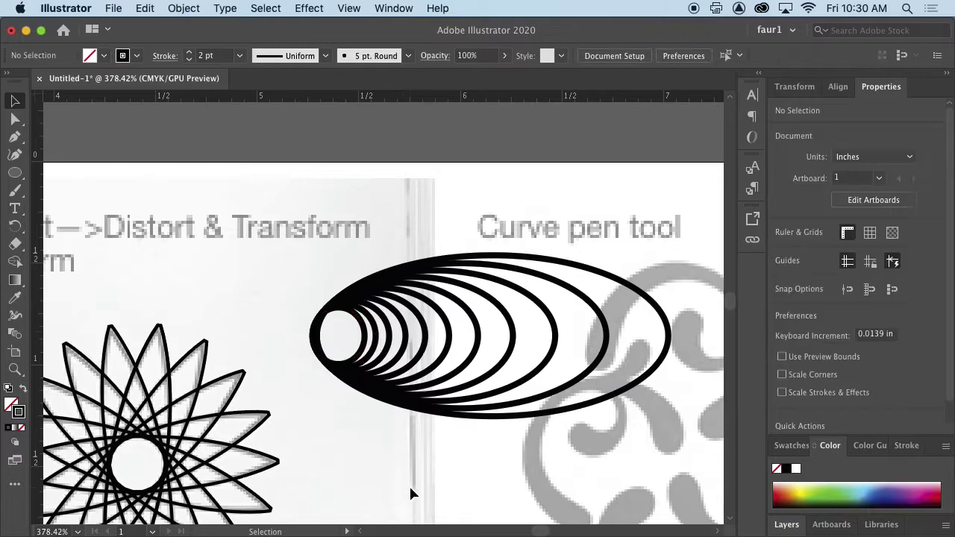
Expand the appearance of the transformed ellipse so its copies become separate paths
{"action": "left_click", "coordinate": [359, 356]}
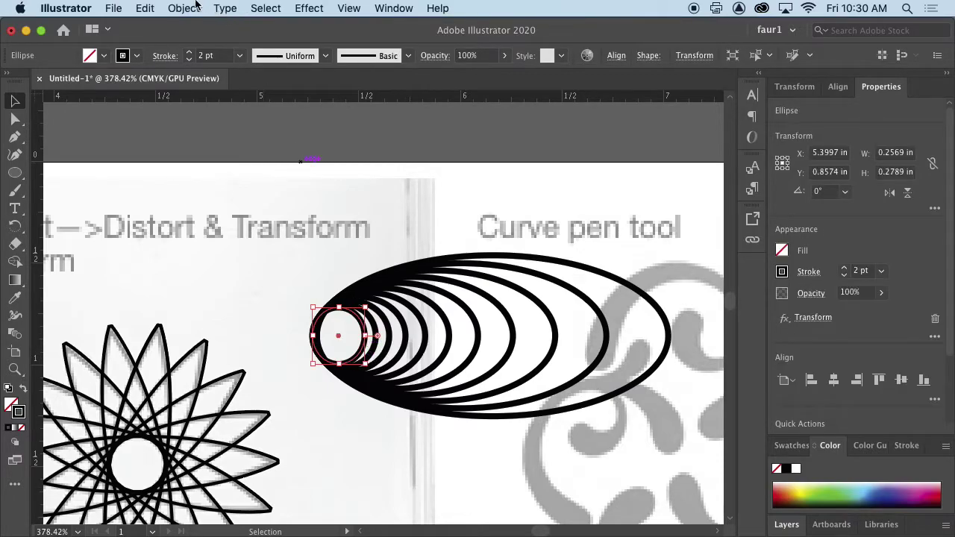
{"action": "left_click", "coordinate": [183, 8]}
{"action": "left_click", "coordinate": [212, 192]}
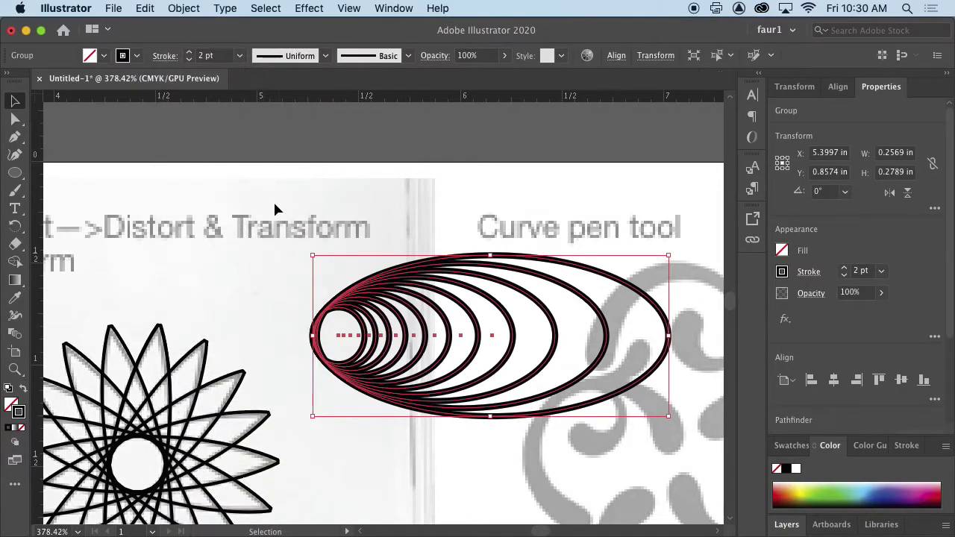
Expand the strokes of the grouped ellipses into filled outline shapes
{"action": "left_click", "coordinate": [509, 448]}
{"action": "left_click_drag", "start_coordinate": [393, 448], "coordinate": [407, 373]}
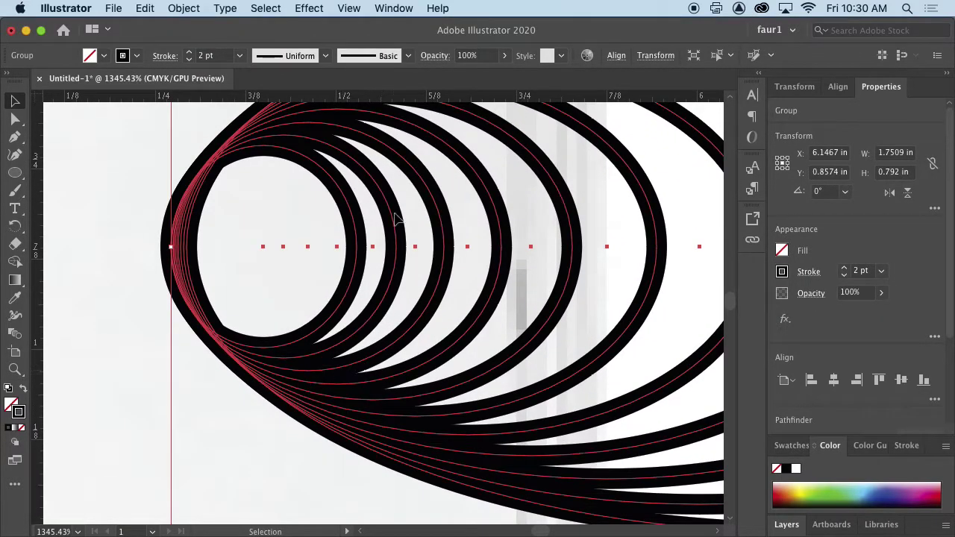
{"action": "key", "text": "super+space"}
{"action": "left_click", "coordinate": [184, 8]}
{"action": "left_click", "coordinate": [214, 171]}
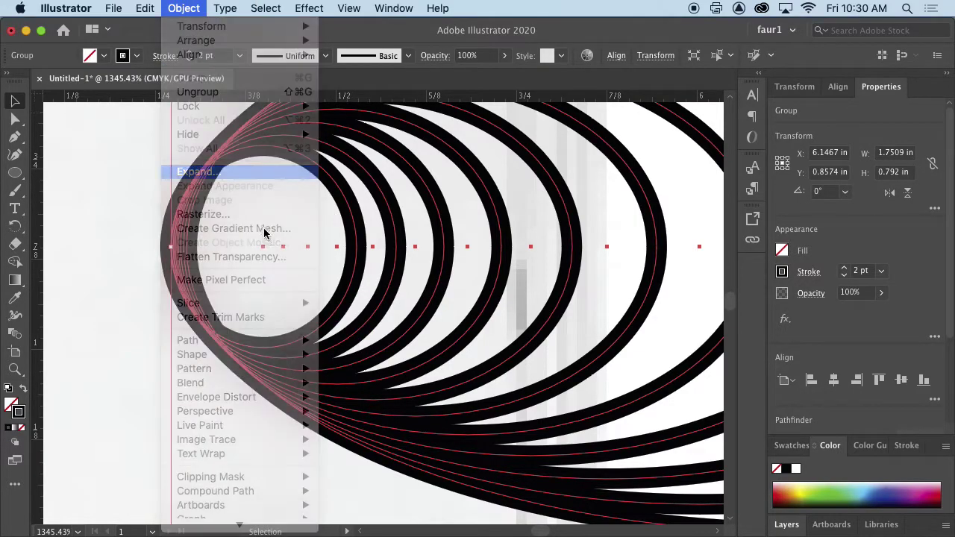
{"action": "left_click", "coordinate": [640, 438]}
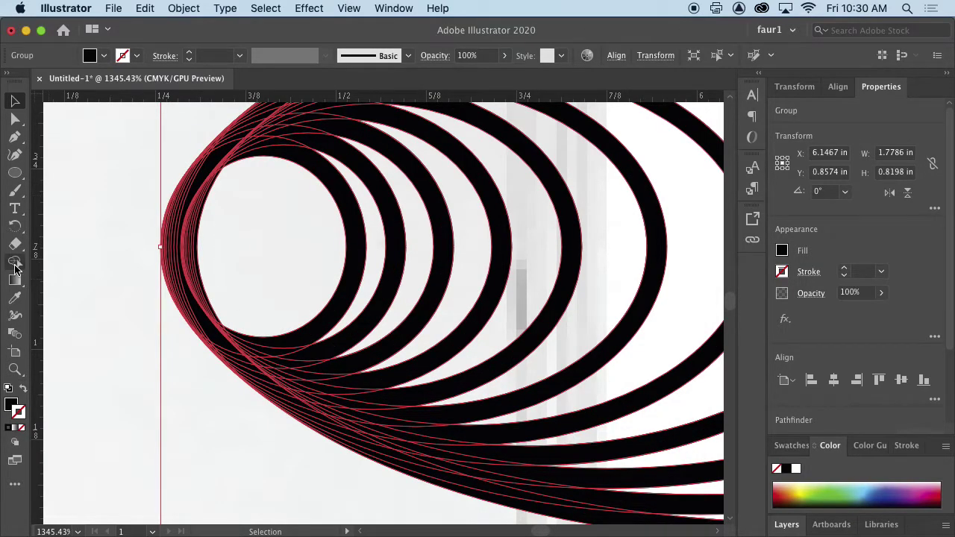
Merge the overlapping regions along the lower-left edge of the ellipses with the Shape Builder tool
{"action": "left_click", "coordinate": [14, 262]}
{"action": "mouse_move", "coordinate": [300, 349]}
{"action": "left_mouse_down"}
{"action": "mouse_move", "coordinate": [325, 419]}
{"action": "mouse_move", "coordinate": [354, 451]}
{"action": "left_mouse_up"}
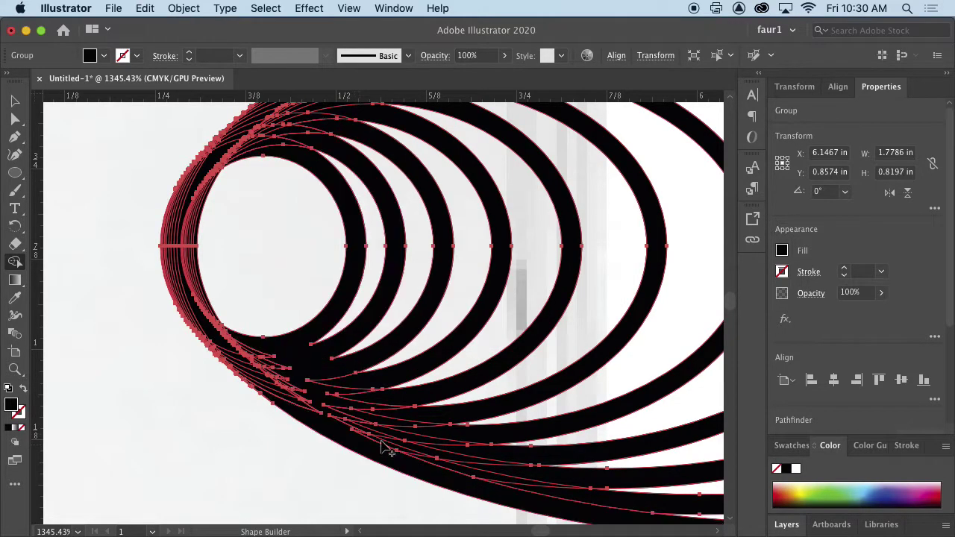
{"action": "mouse_move", "coordinate": [277, 378]}
{"action": "left_mouse_down"}
{"action": "mouse_move", "coordinate": [254, 384]}
{"action": "mouse_move", "coordinate": [266, 394]}
{"action": "left_mouse_up"}
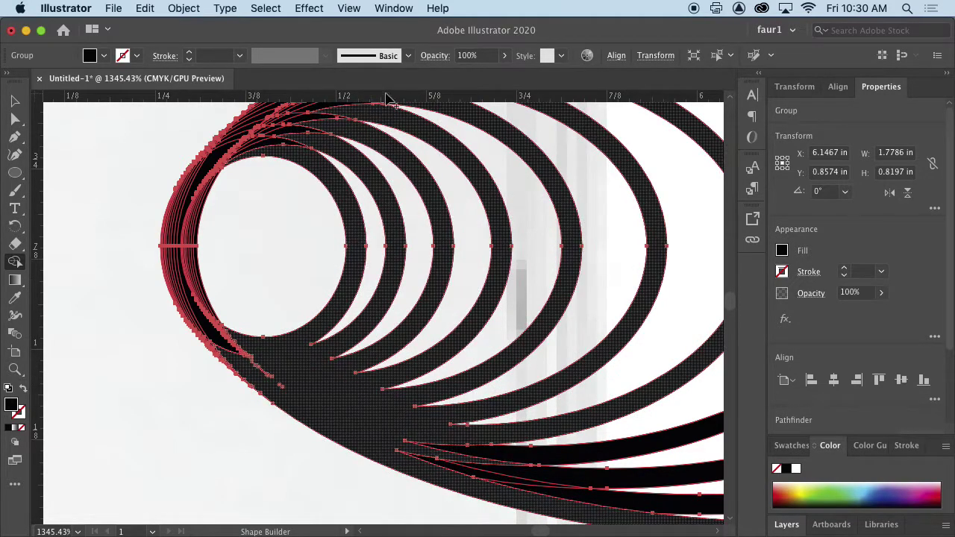
Unite all the expanded ellipse outlines into one shape with the Pathfinder
{"action": "left_click", "coordinate": [393, 8]}
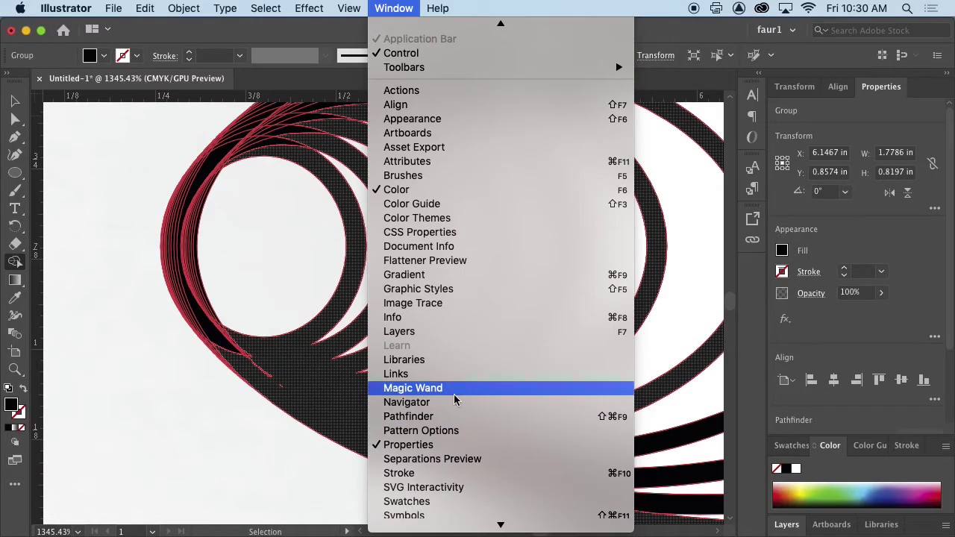
{"action": "left_click", "coordinate": [459, 423]}
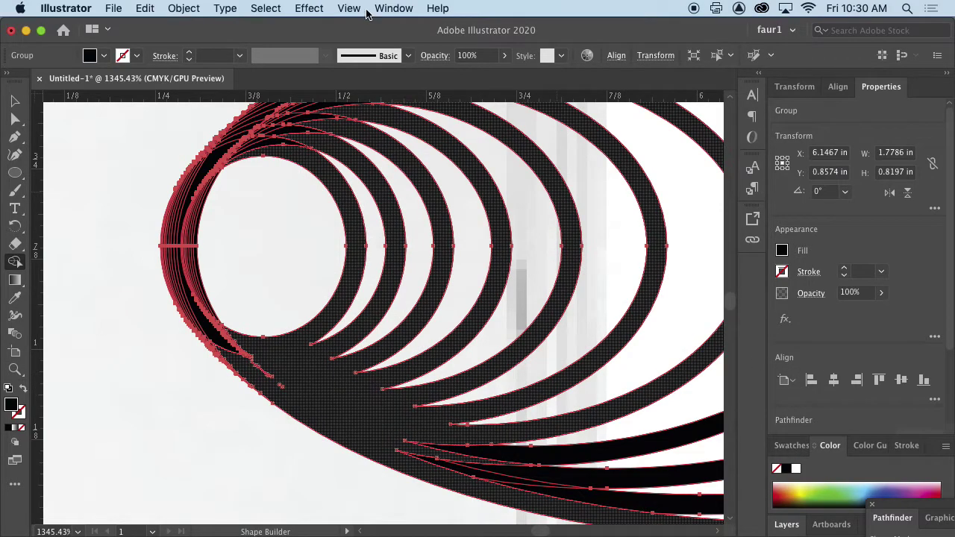
{"action": "left_click", "coordinate": [394, 8]}
{"action": "scroll", "coordinate": [515, 473], "scroll_direction": "down", "scroll_amount": 2}
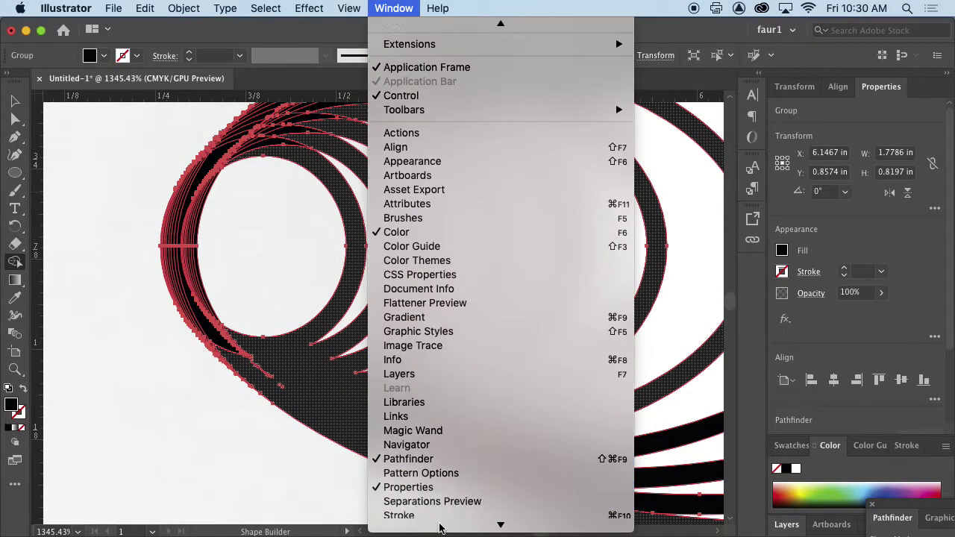
{"action": "left_click", "coordinate": [806, 421]}
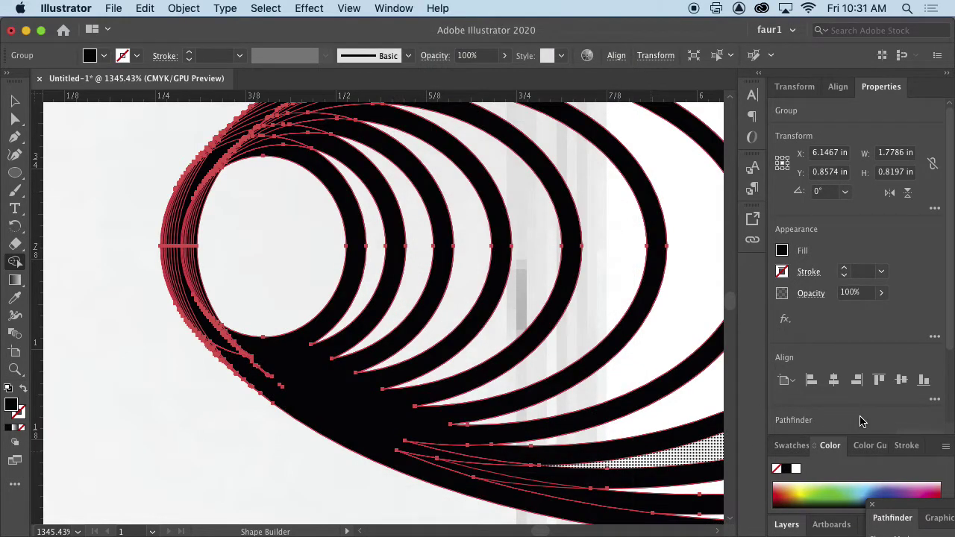
{"action": "scroll", "coordinate": [950, 381], "scroll_direction": "down", "scroll_amount": 3}
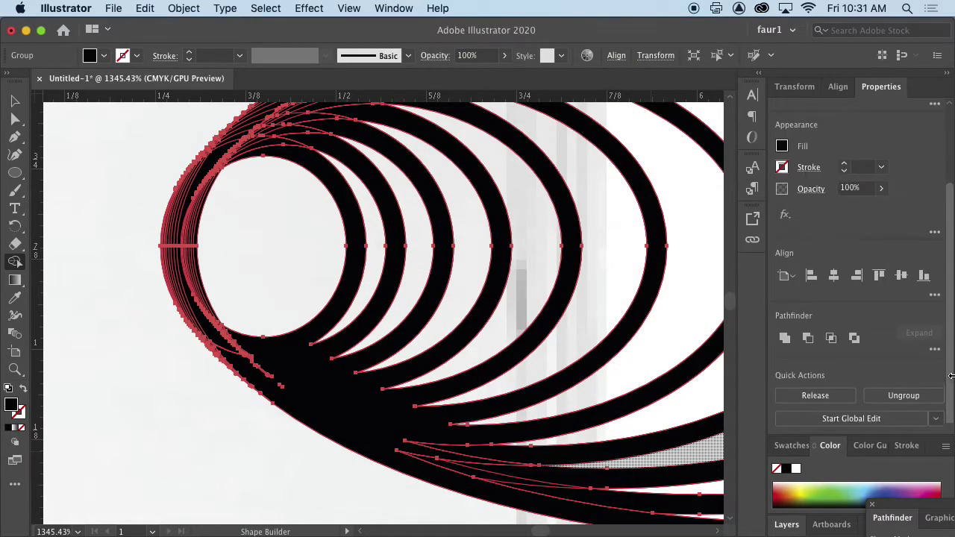
{"action": "left_click", "coordinate": [785, 340]}
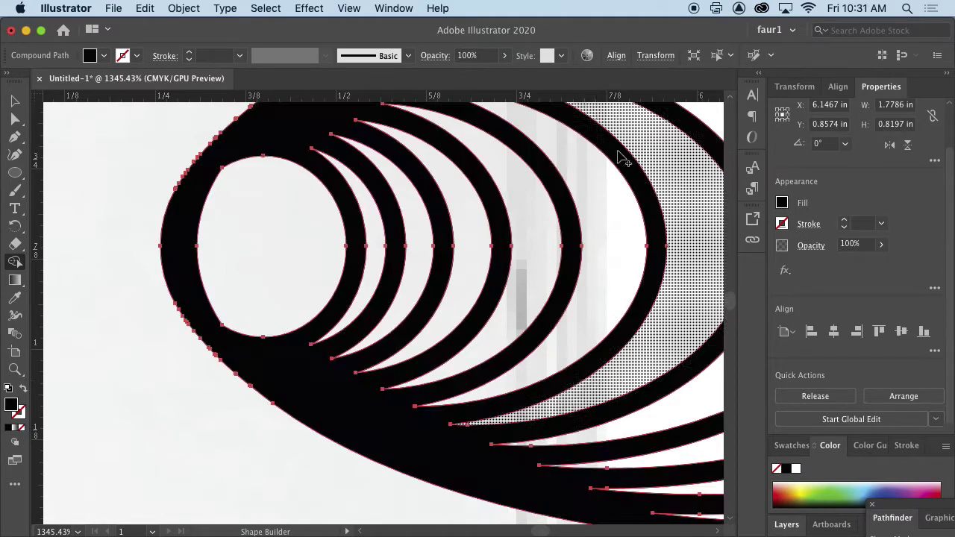
{"action": "key", "text": "super+minus"}
{"action": "key", "text": "super+minus"}
{"action": "key", "text": "super+minus"}
{"action": "key", "text": "super+minus"}
{"action": "key", "text": "super+minus"}
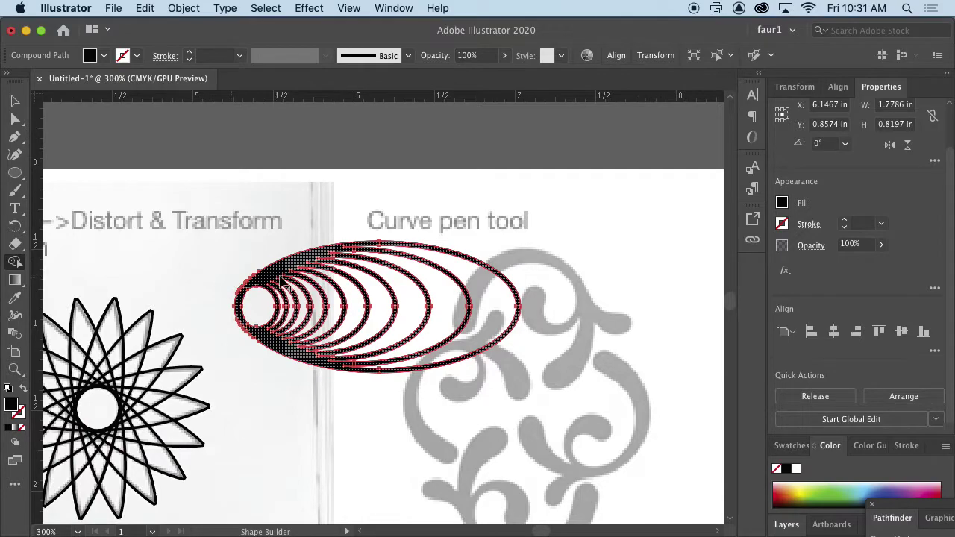
Expand the appearance of the star made of rotated ellipses so its copies become separate paths
{"action": "key", "text": "v"}
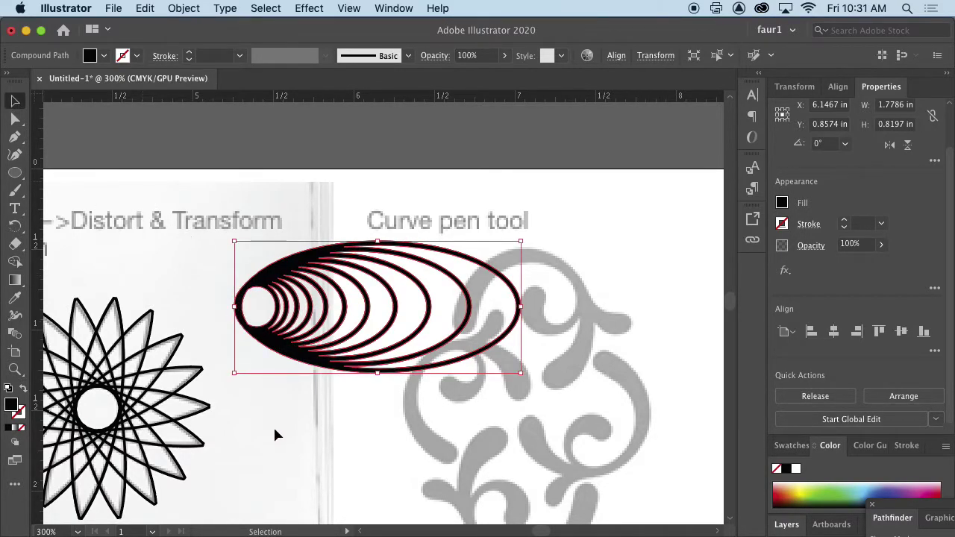
{"action": "left_click", "coordinate": [274, 431]}
{"action": "scroll", "coordinate": [235, 431], "scroll_direction": "left", "scroll_amount": 5}
{"action": "left_click", "coordinate": [339, 418]}
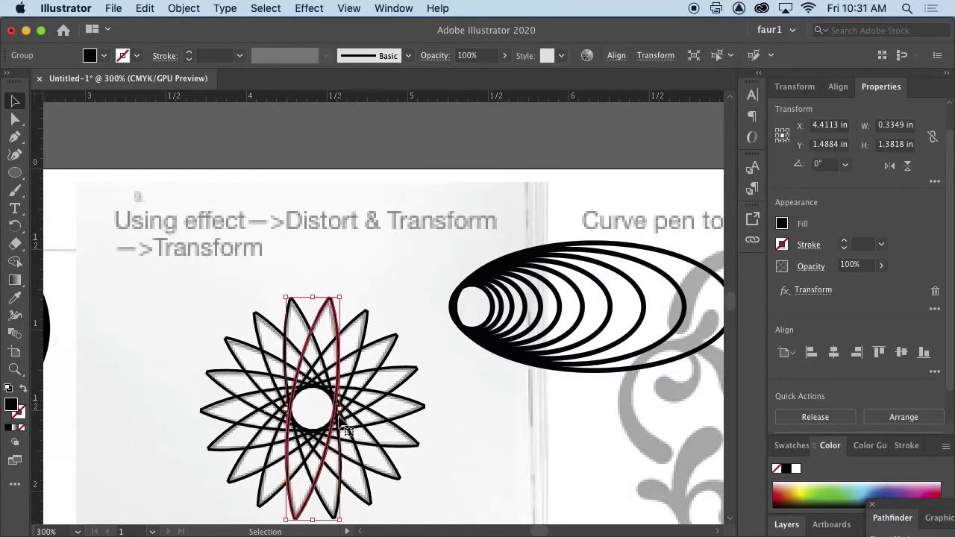
{"action": "left_click_drag", "start_coordinate": [345, 430], "coordinate": [518, 433]}
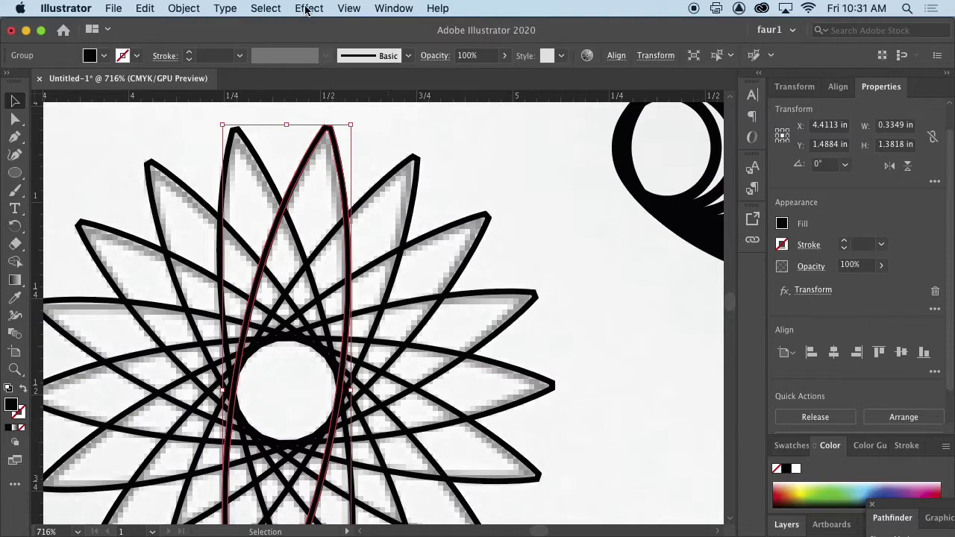
{"action": "left_click", "coordinate": [184, 7]}
{"action": "left_click", "coordinate": [228, 186]}
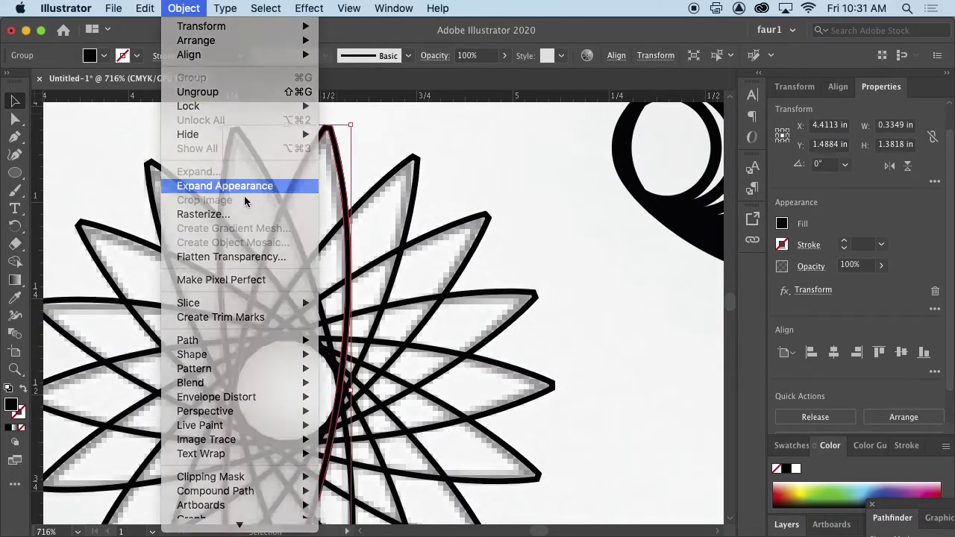
Unite all the expanded ellipse outlines of the star into one shape with the Pathfinder
{"action": "left_click", "coordinate": [185, 8]}
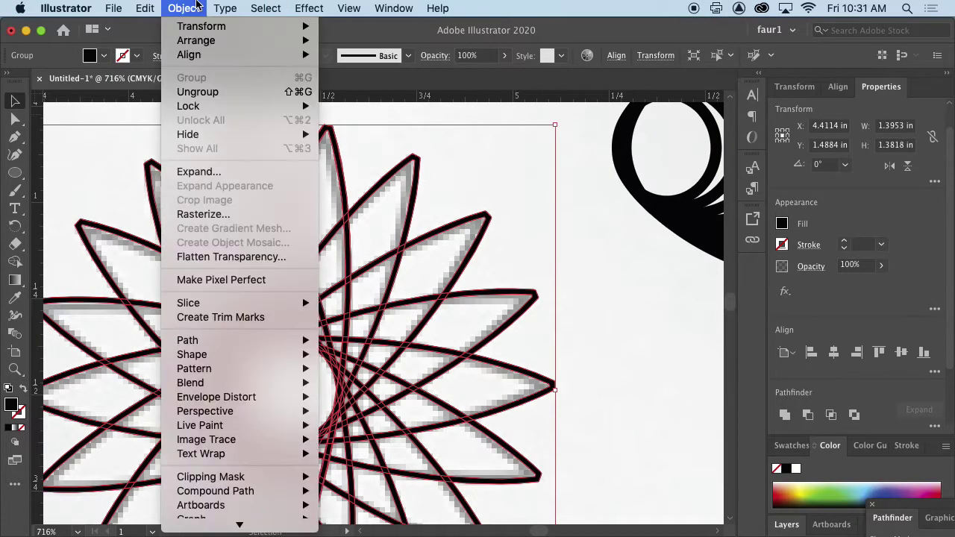
{"action": "left_click", "coordinate": [215, 172]}
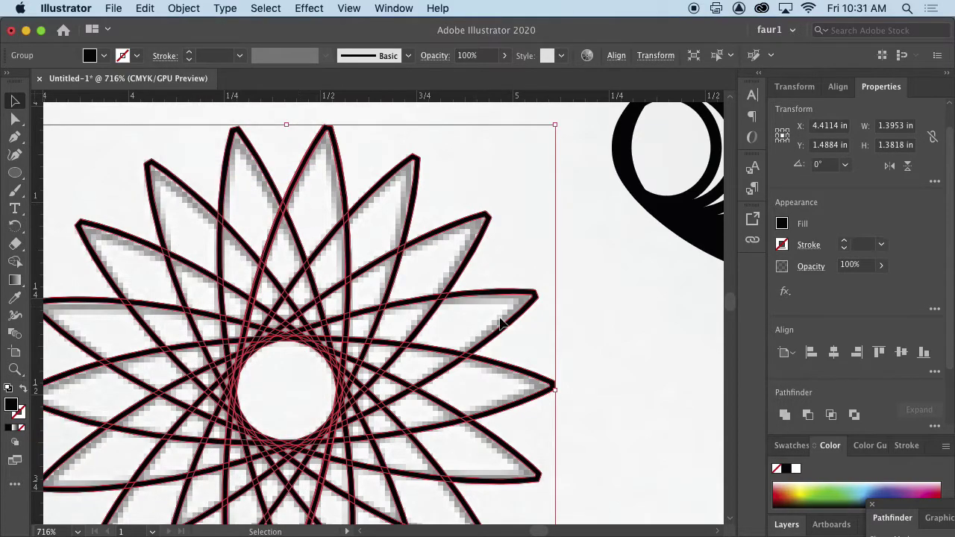
{"action": "left_click", "coordinate": [785, 415]}
{"action": "key", "text": "z"}
{"action": "left_click_drag", "start_coordinate": [416, 403], "coordinate": [401, 382]}
{"action": "key", "text": "a"}
{"action": "key", "text": "super+minus"}
{"action": "key", "text": "super+minus"}
{"action": "key", "text": "super+minus"}
{"action": "key", "text": "super+minus"}
{"action": "key", "text": "super+minus"}
{"action": "key", "text": "super+minus"}
{"action": "key", "text": "super+minus"}
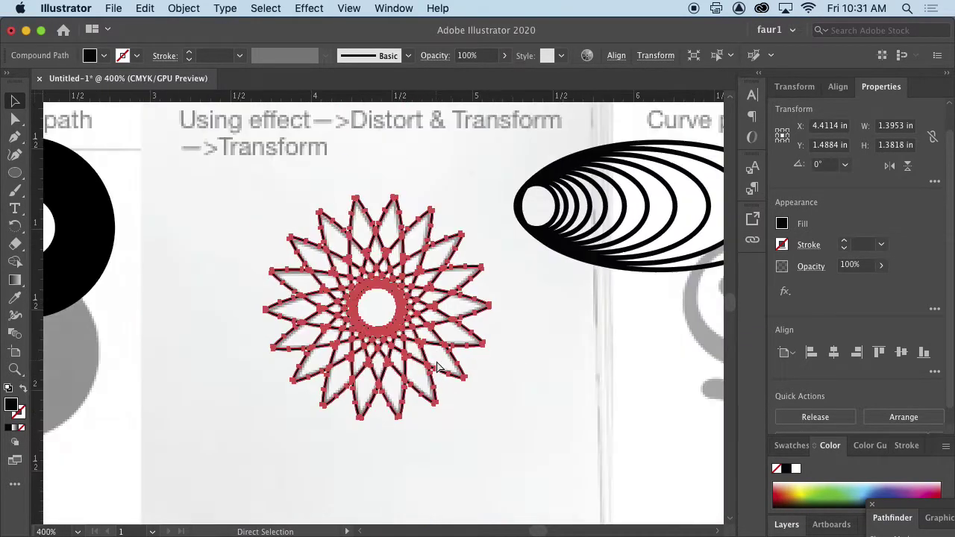
Delete the demonstration shape of nested ellipses that overlaps the curve pen tool ornament
{"action": "key", "text": "space"}
{"action": "left_click_drag", "start_coordinate": [614, 318], "coordinate": [207, 321]}
{"action": "key", "text": "v"}
{"action": "left_click", "coordinate": [131, 215]}
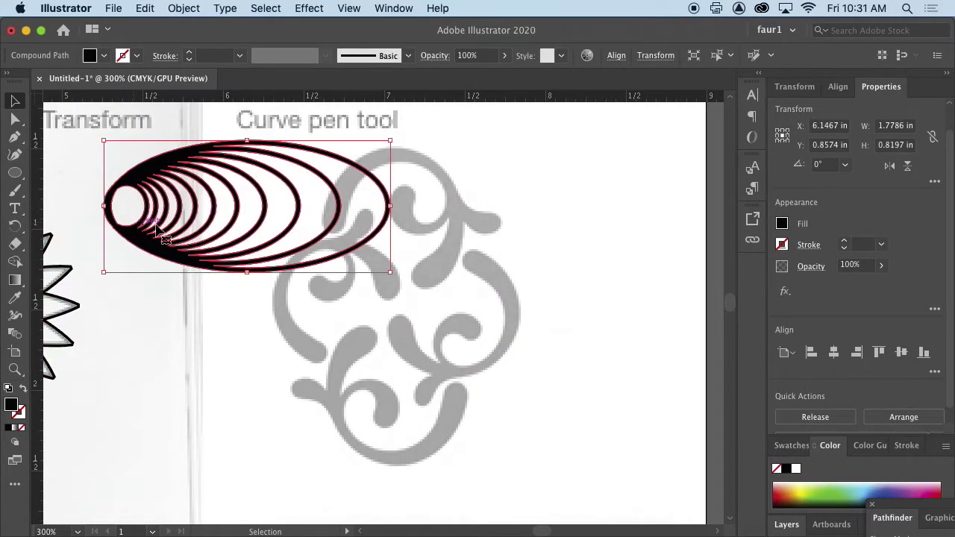
{"action": "left_click_drag", "start_coordinate": [190, 220], "coordinate": [151, 154]}
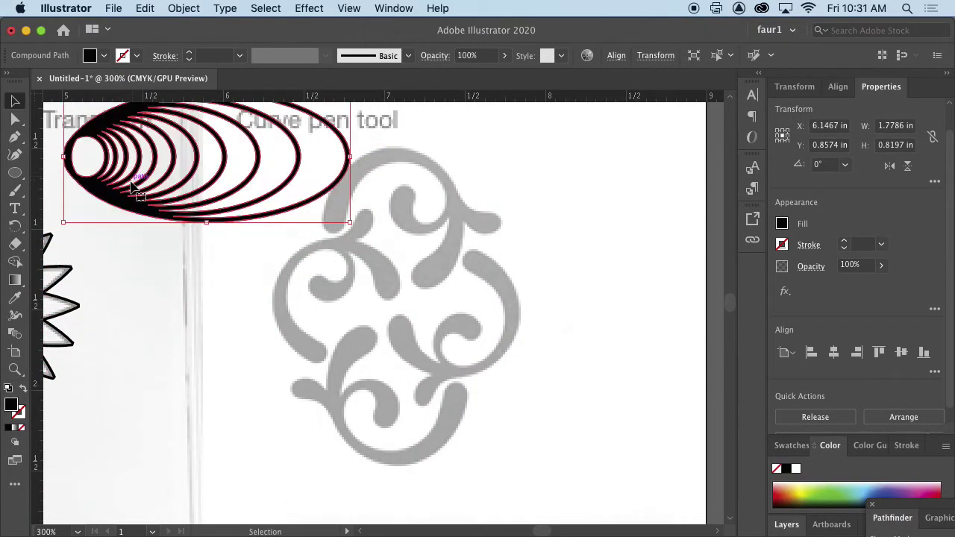
{"action": "key", "text": "Delete"}
Trace the ornament's lowest C-shaped curve with the Curvature tool as an open path and give it a black stroke without fill
{"action": "scroll", "coordinate": [446, 237], "scroll_direction": "down", "scroll_amount": 5}
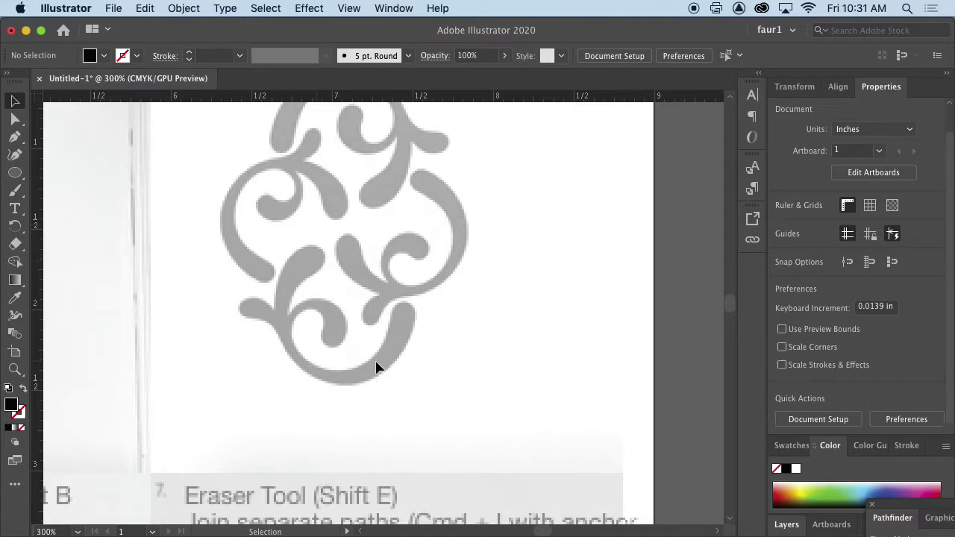
{"action": "left_click", "coordinate": [14, 154]}
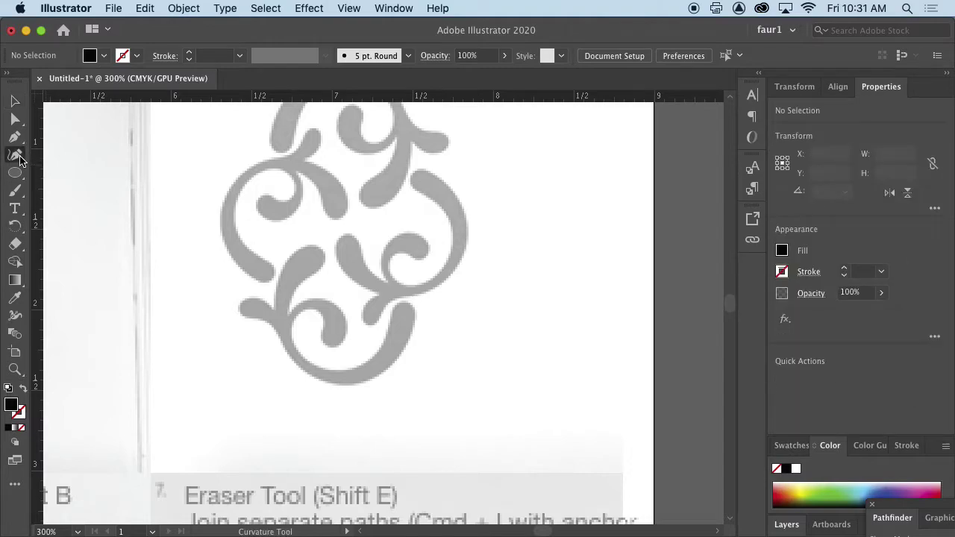
{"action": "left_click", "coordinate": [307, 257]}
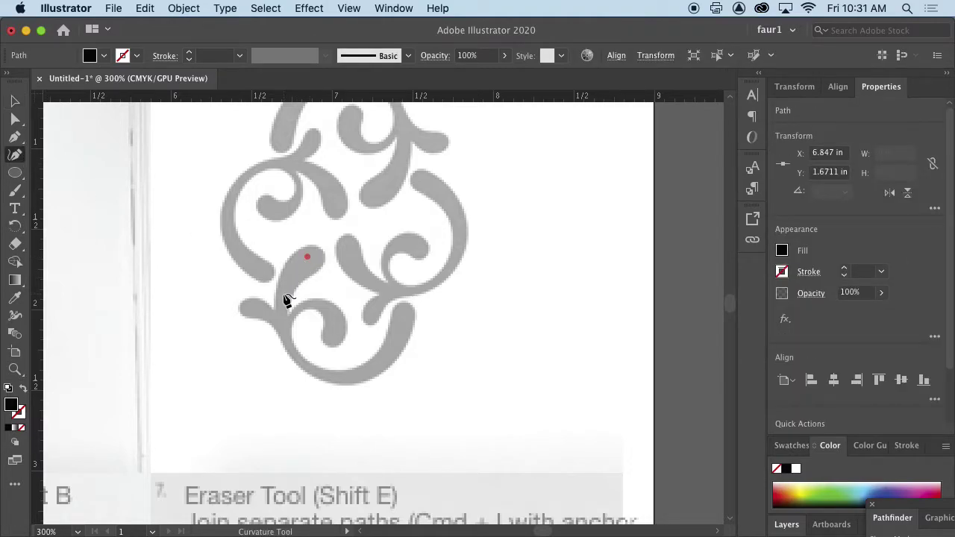
{"action": "left_click", "coordinate": [283, 297]}
{"action": "left_click", "coordinate": [289, 345]}
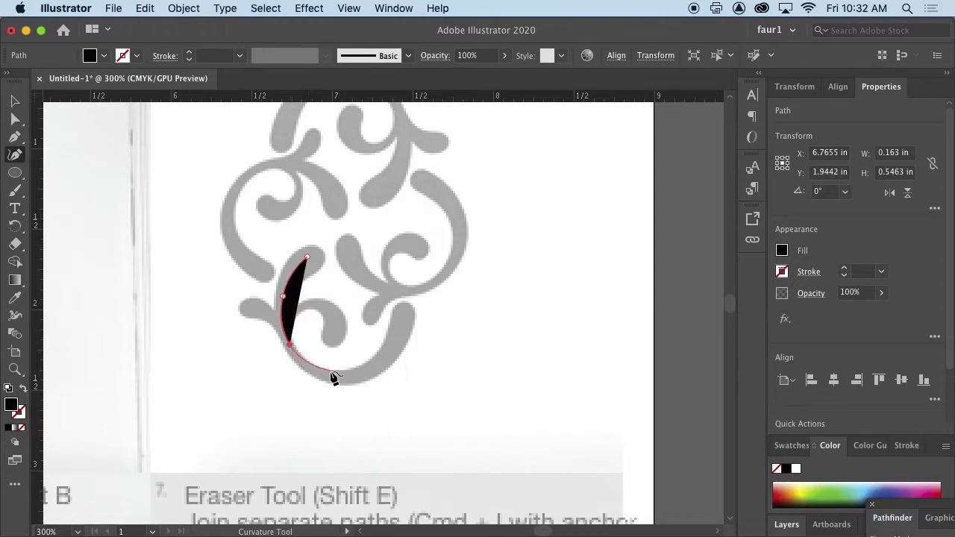
{"action": "left_click", "coordinate": [335, 376]}
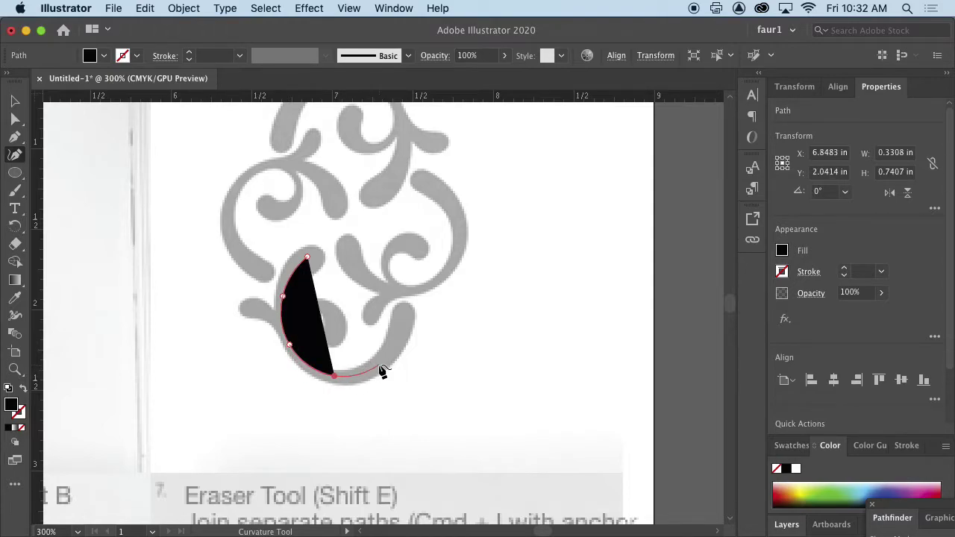
{"action": "left_click", "coordinate": [379, 364]}
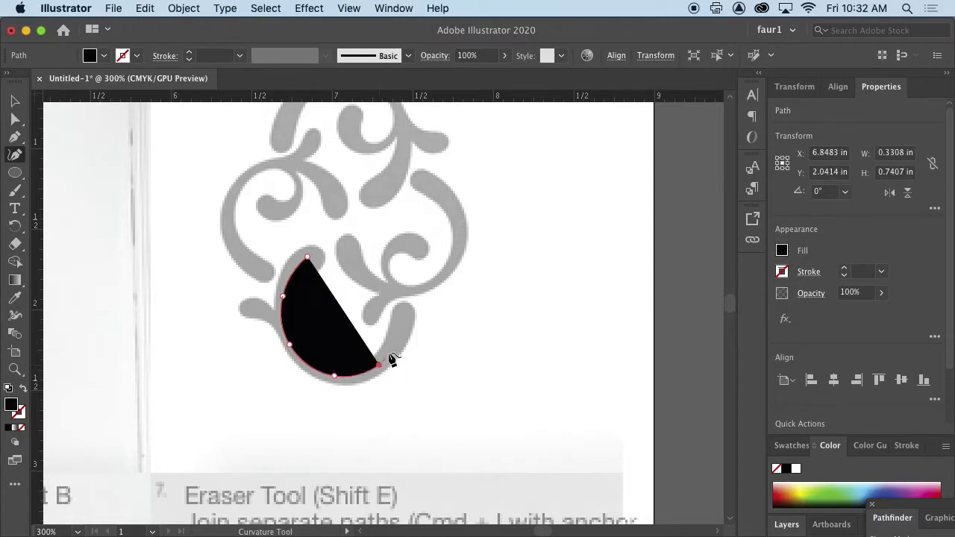
{"action": "left_click", "coordinate": [402, 321]}
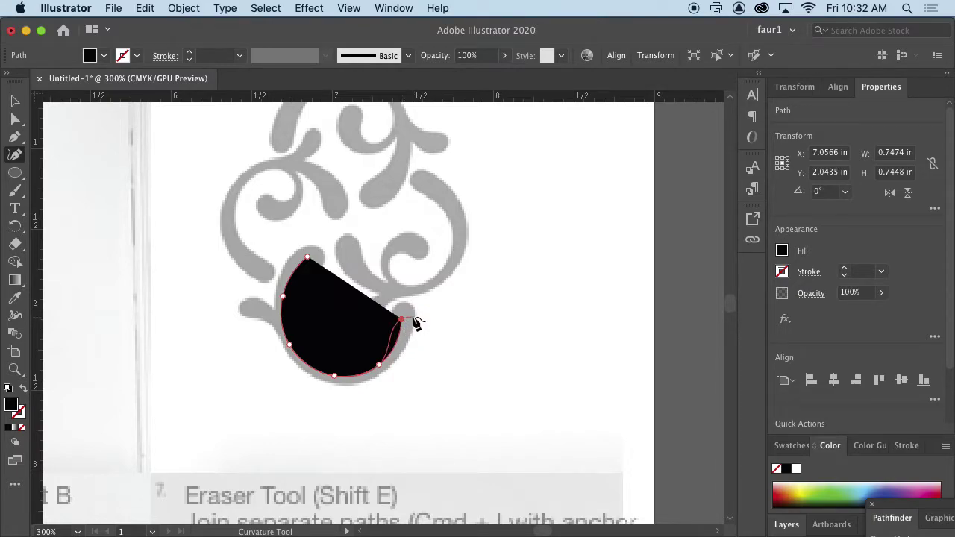
{"action": "left_click", "coordinate": [403, 326], "text": "super"}
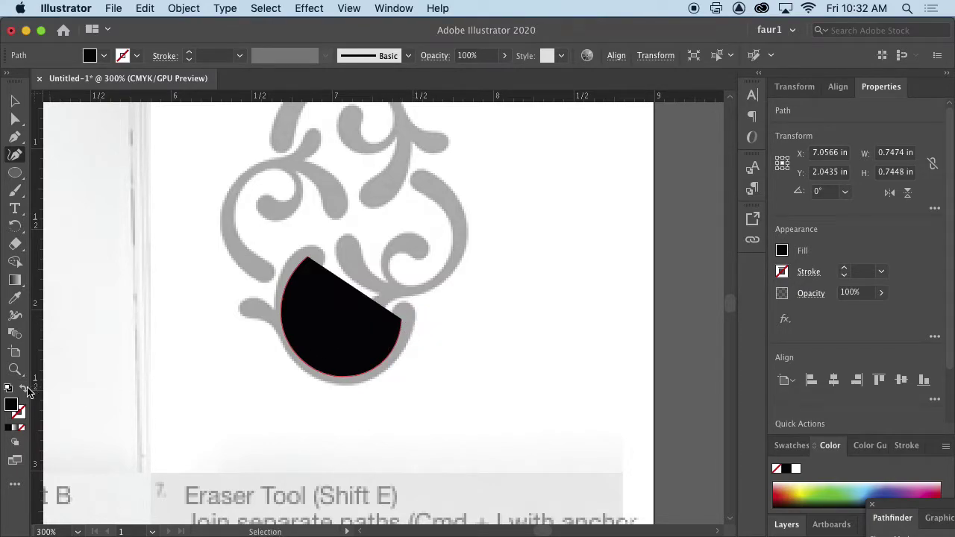
{"action": "left_click", "coordinate": [22, 388]}
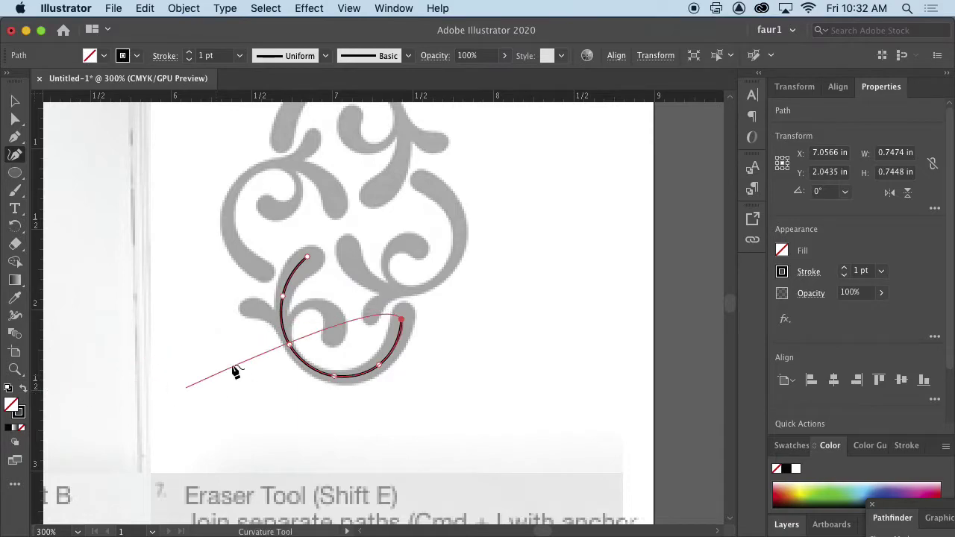
{"action": "key", "text": "Escape"}
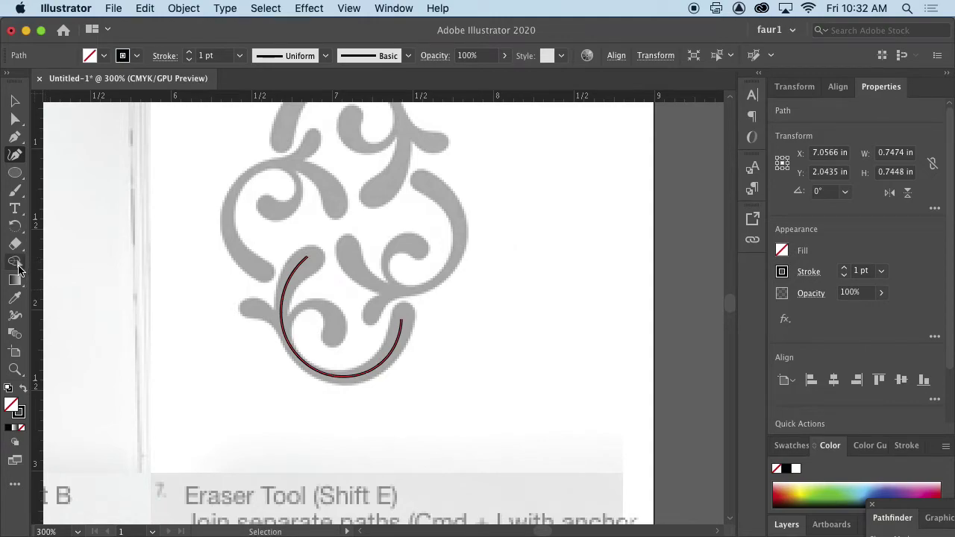
Widen the curve's stroke at its left bend to about 6.3 pt with the Width tool
{"action": "left_click", "coordinate": [15, 317]}
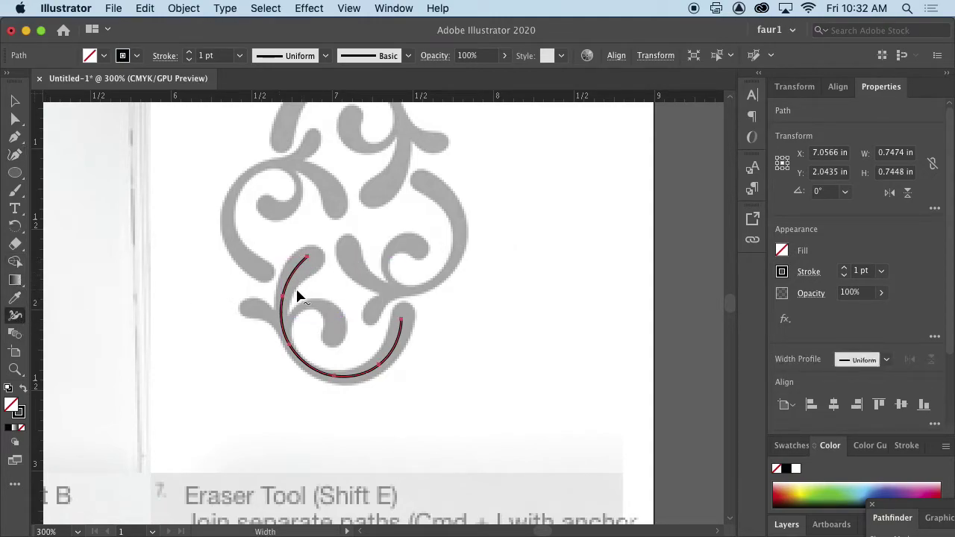
{"action": "left_click_drag", "start_coordinate": [287, 315], "coordinate": [290, 319]}
{"action": "left_click_drag", "start_coordinate": [290, 319], "coordinate": [291, 319]}
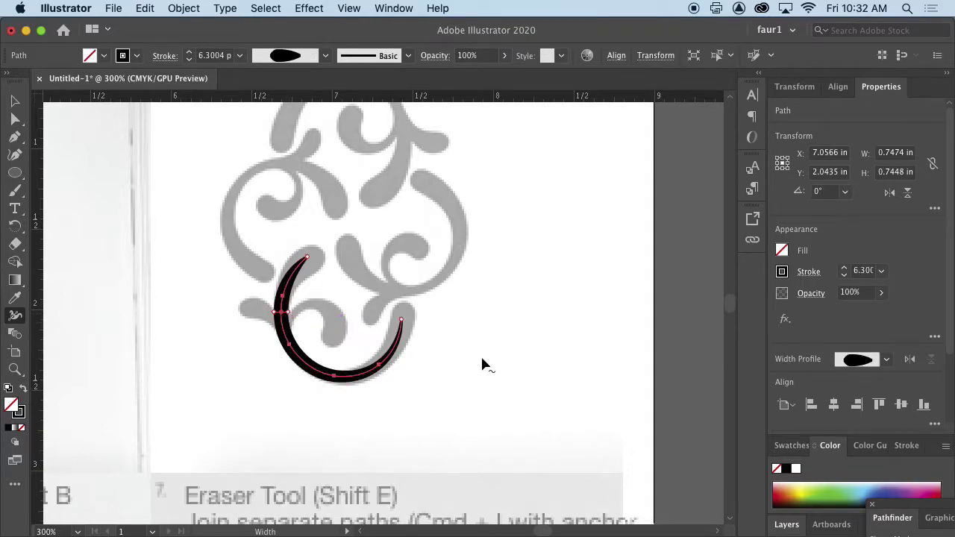
Widen the stroke at the curve's right end to about 12 pt and adjust its width along the bottom to match the template
{"action": "scroll", "coordinate": [403, 319], "scroll_direction": "up", "scroll_amount": 5}
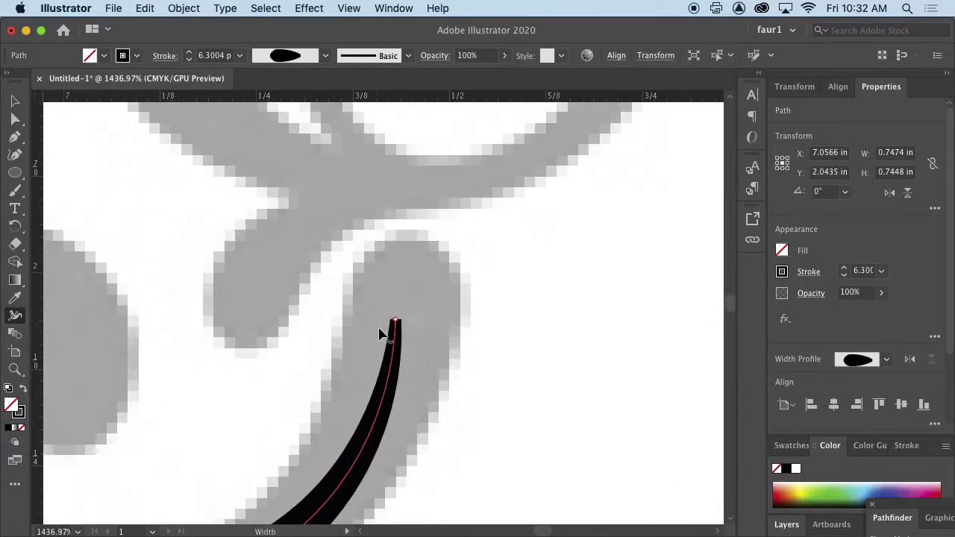
{"action": "mouse_move", "coordinate": [401, 324]}
{"action": "left_mouse_down"}
{"action": "mouse_move", "coordinate": [450, 323]}
{"action": "mouse_move", "coordinate": [464, 333]}
{"action": "left_mouse_up"}
{"action": "left_click_drag", "start_coordinate": [400, 384], "coordinate": [488, 259]}
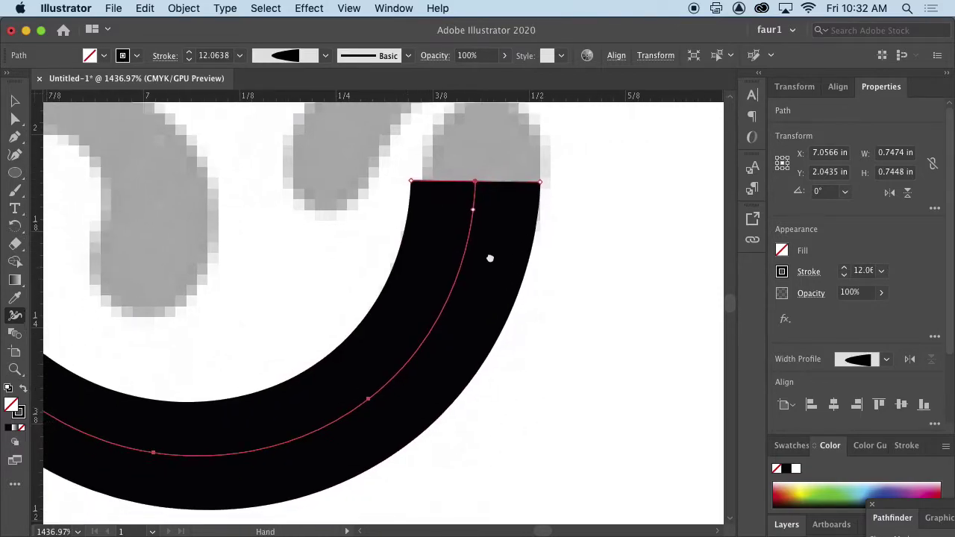
{"action": "left_click_drag", "start_coordinate": [371, 387], "coordinate": [395, 427]}
{"action": "left_click_drag", "start_coordinate": [245, 437], "coordinate": [616, 490]}
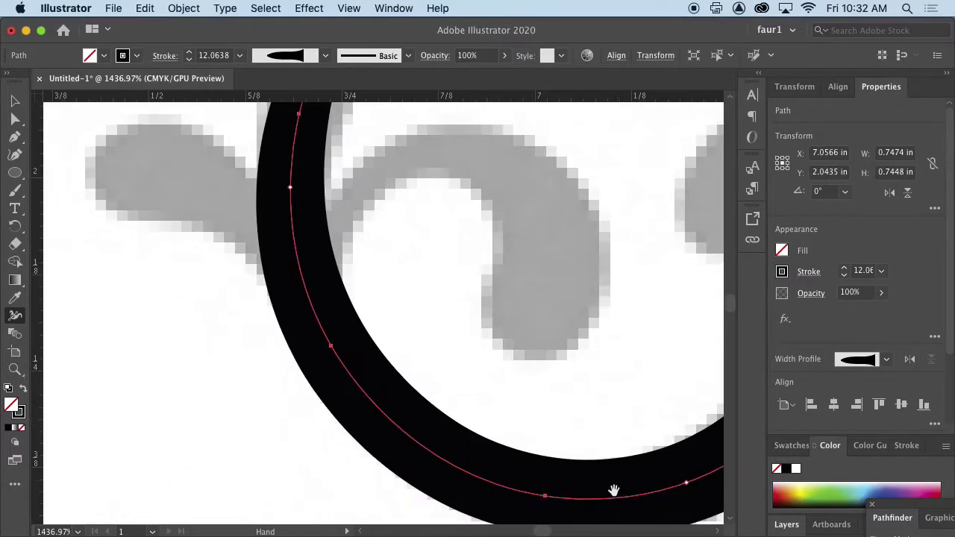
{"action": "left_click_drag", "start_coordinate": [405, 407], "coordinate": [411, 397]}
Widen the stroke at the curve's upper-left end to about 0.165 in to match the template's rounded tip
{"action": "left_click_drag", "start_coordinate": [317, 217], "coordinate": [319, 409]}
{"action": "left_click_drag", "start_coordinate": [378, 156], "coordinate": [341, 284]}
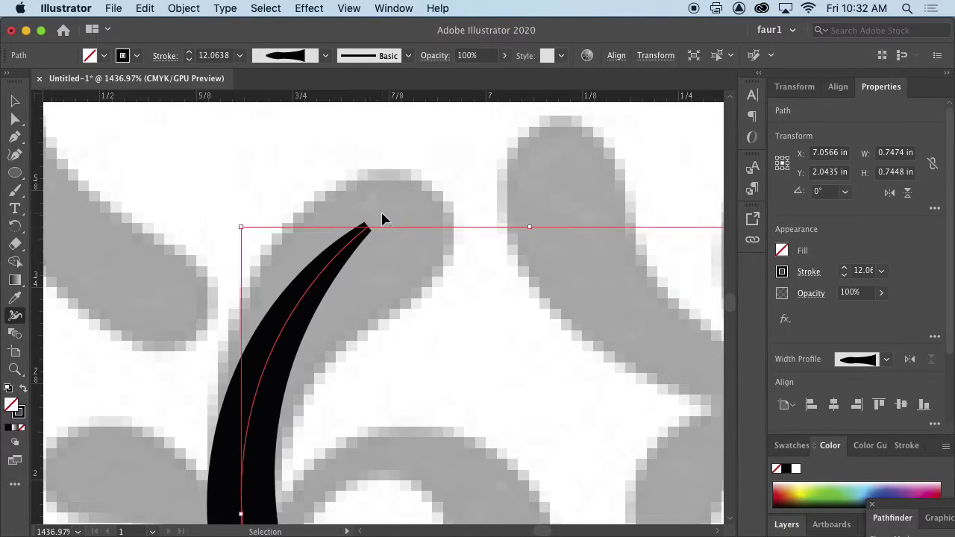
{"action": "key", "text": "ctrl+equal"}
{"action": "scroll", "coordinate": [382, 219], "scroll_direction": "up", "scroll_amount": 3}
{"action": "mouse_move", "coordinate": [237, 198]}
{"action": "left_mouse_down"}
{"action": "mouse_move", "coordinate": [478, 284]}
{"action": "mouse_move", "coordinate": [527, 277]}
{"action": "mouse_move", "coordinate": [702, 374]}
{"action": "mouse_move", "coordinate": [318, 386]}
{"action": "mouse_move", "coordinate": [214, 508]}
{"action": "mouse_move", "coordinate": [356, 311]}
{"action": "mouse_move", "coordinate": [337, 302]}
{"action": "mouse_move", "coordinate": [470, 439]}
{"action": "mouse_move", "coordinate": [455, 431]}
{"action": "left_mouse_up"}
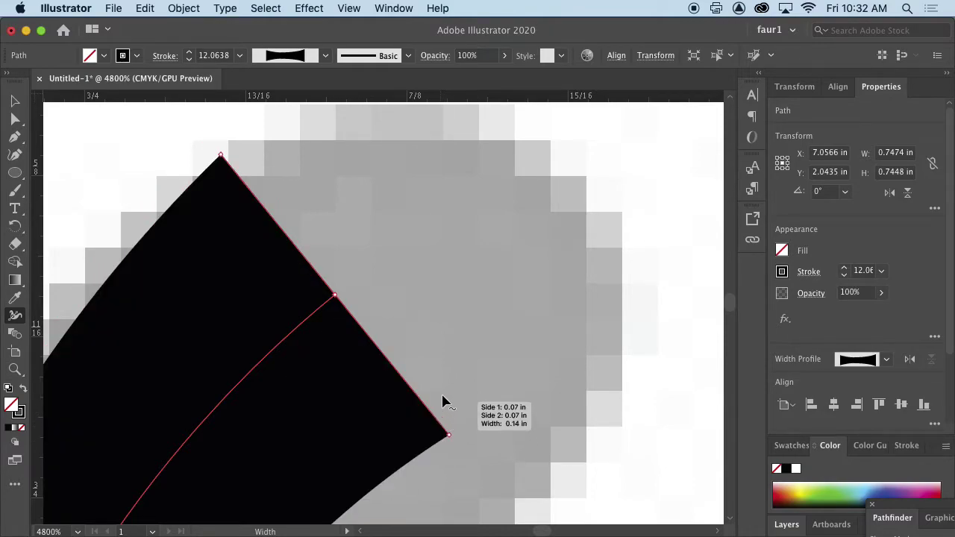
{"action": "left_click_drag", "start_coordinate": [337, 298], "coordinate": [466, 470]}
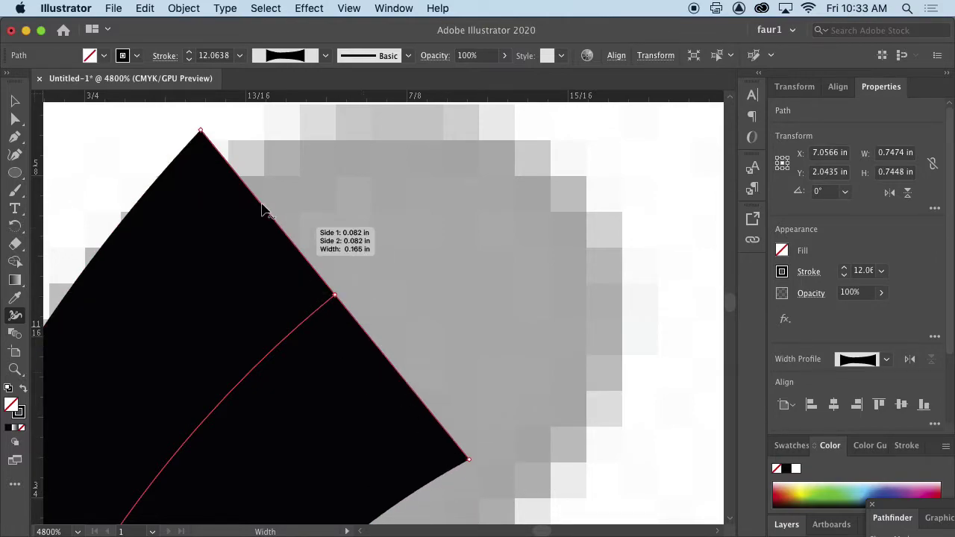
Shift the whole curve slightly right and down over the template, to about X 7.07 in, Y 2.06 in
{"action": "key", "text": "a"}
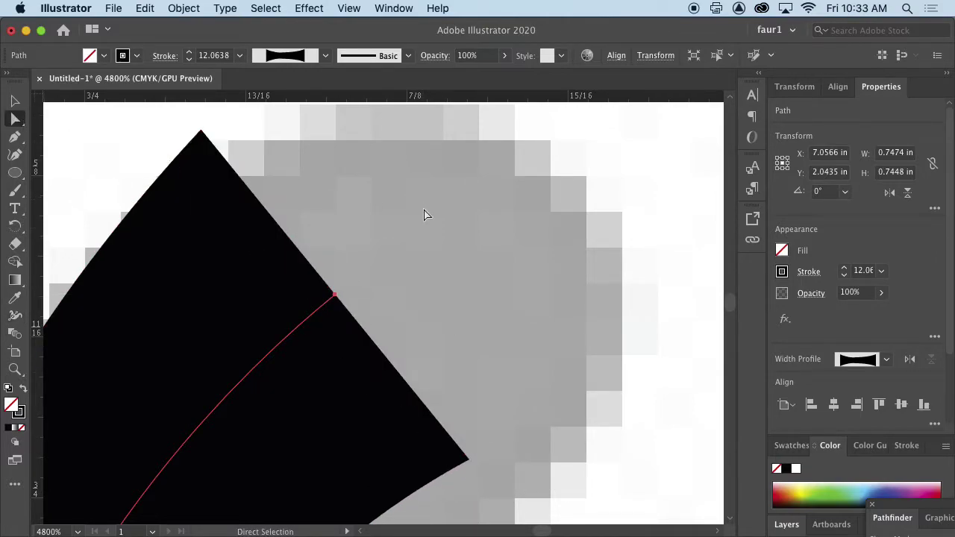
{"action": "left_click", "coordinate": [361, 299]}
{"action": "left_click_drag", "start_coordinate": [338, 301], "coordinate": [371, 336]}
{"action": "key", "text": "super+0"}
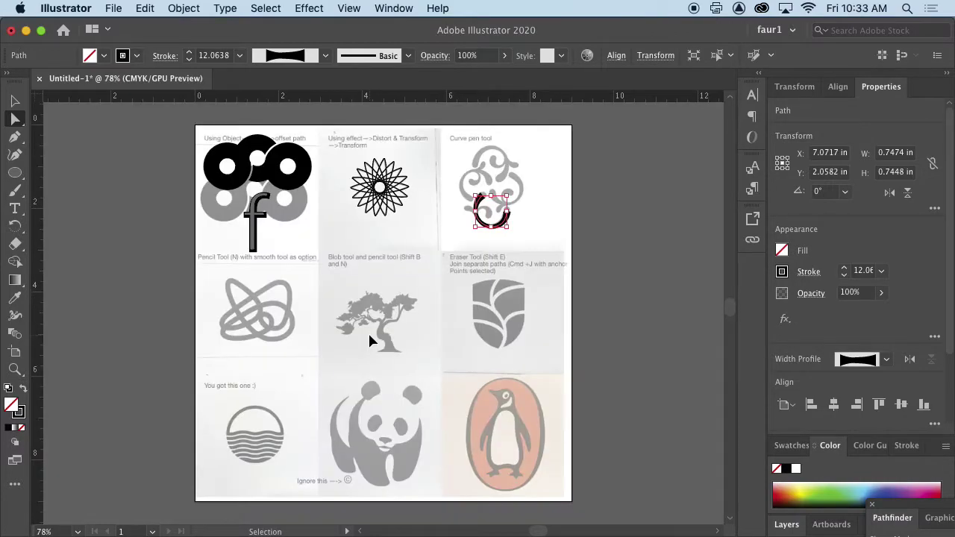
{"action": "left_click_drag", "start_coordinate": [492, 214], "coordinate": [686, 279]}
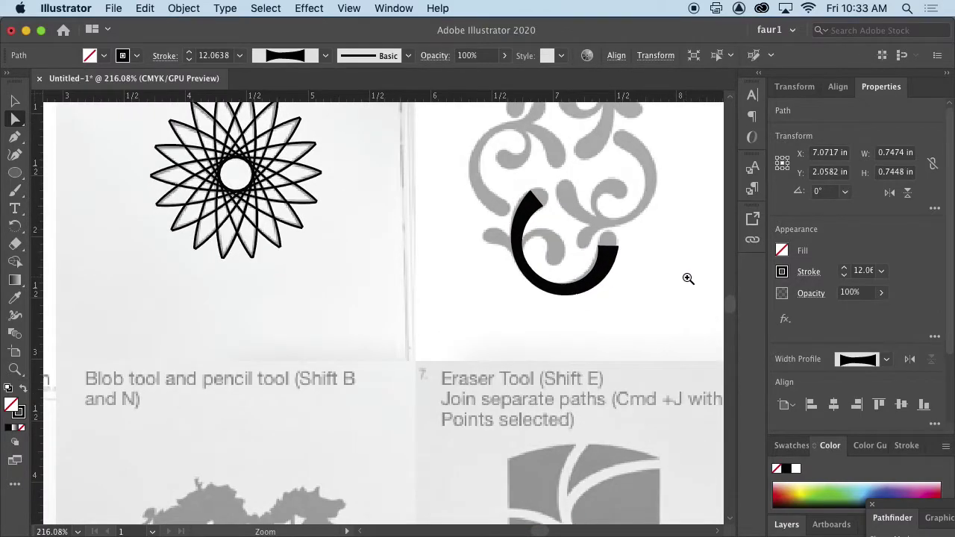
{"action": "left_click_drag", "start_coordinate": [550, 245], "coordinate": [478, 351]}
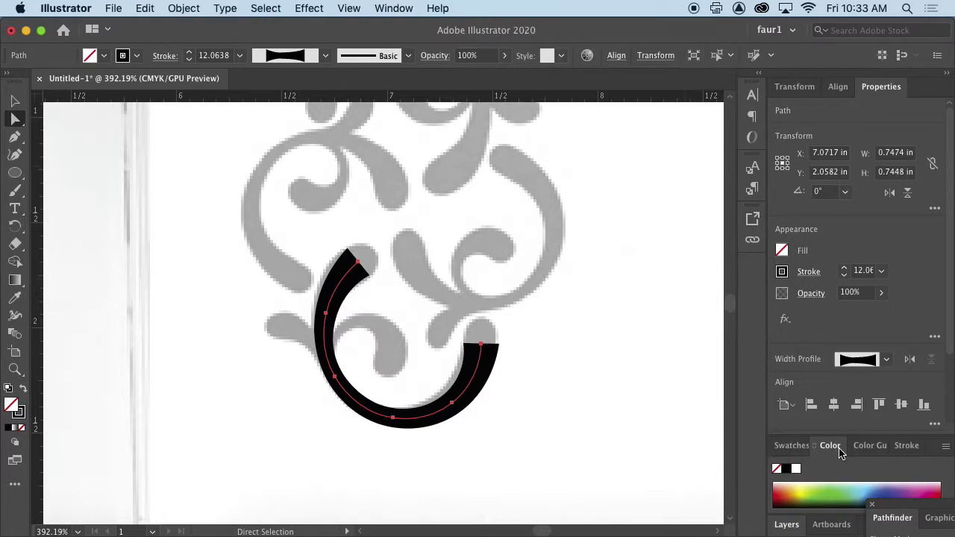
Give the curve's stroke round caps and expand its appearance into a filled shape
{"action": "left_click", "coordinate": [915, 447]}
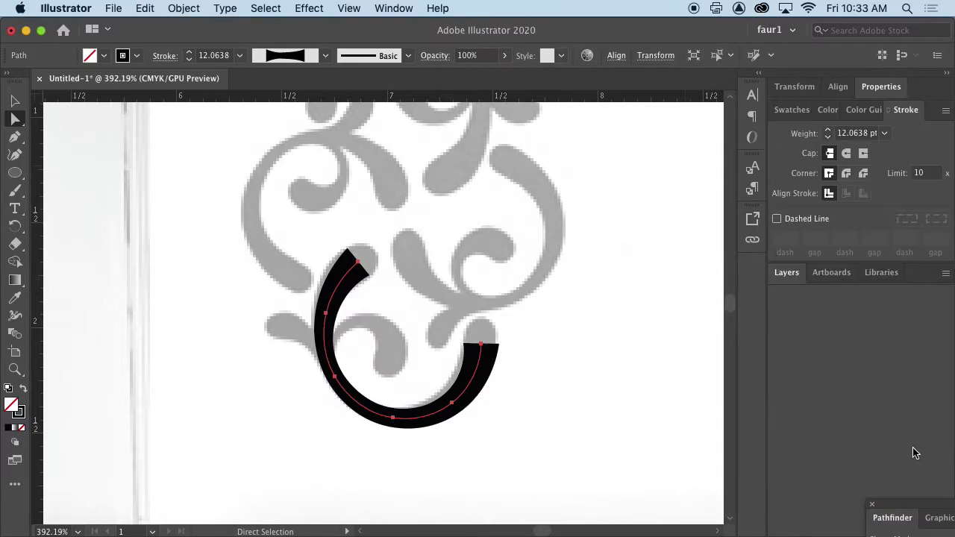
{"action": "left_click", "coordinate": [847, 154]}
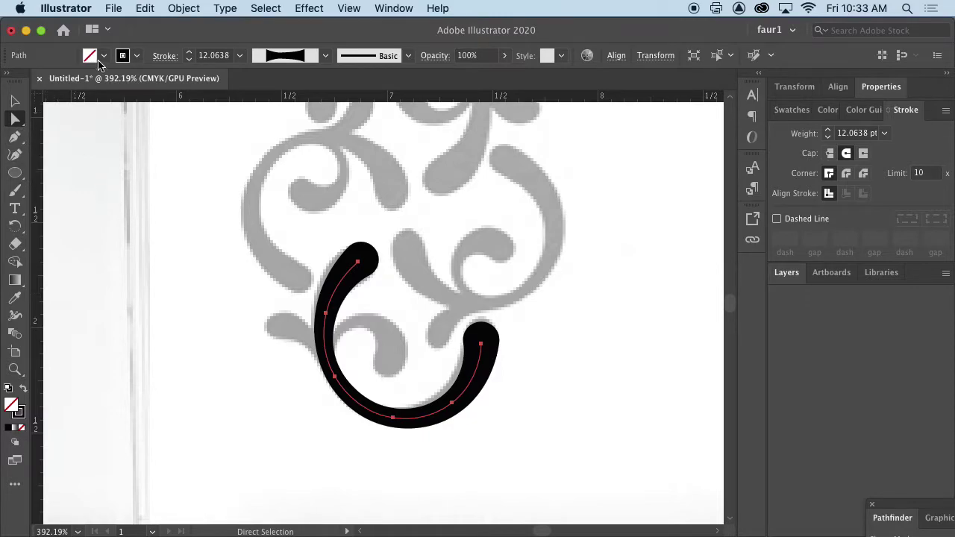
{"action": "left_click", "coordinate": [192, 7]}
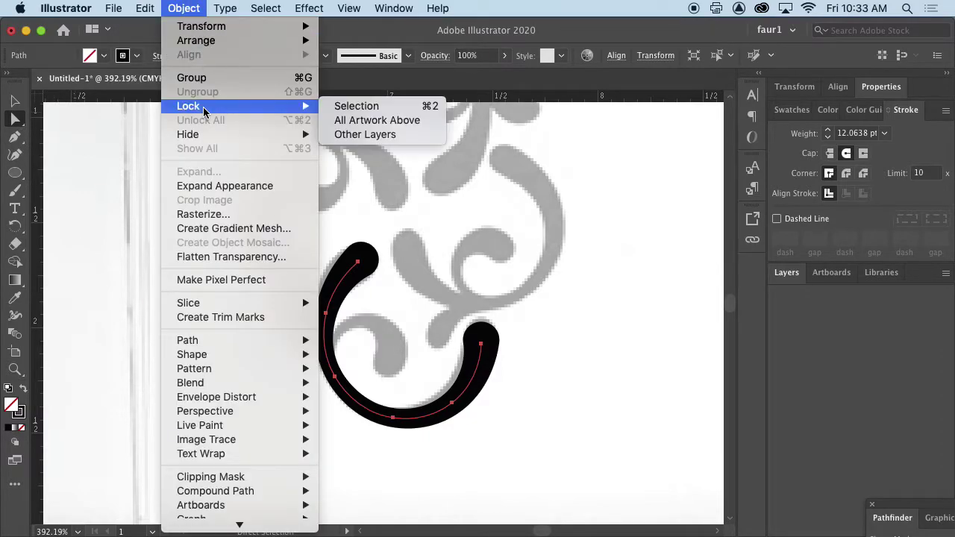
{"action": "left_click", "coordinate": [210, 189]}
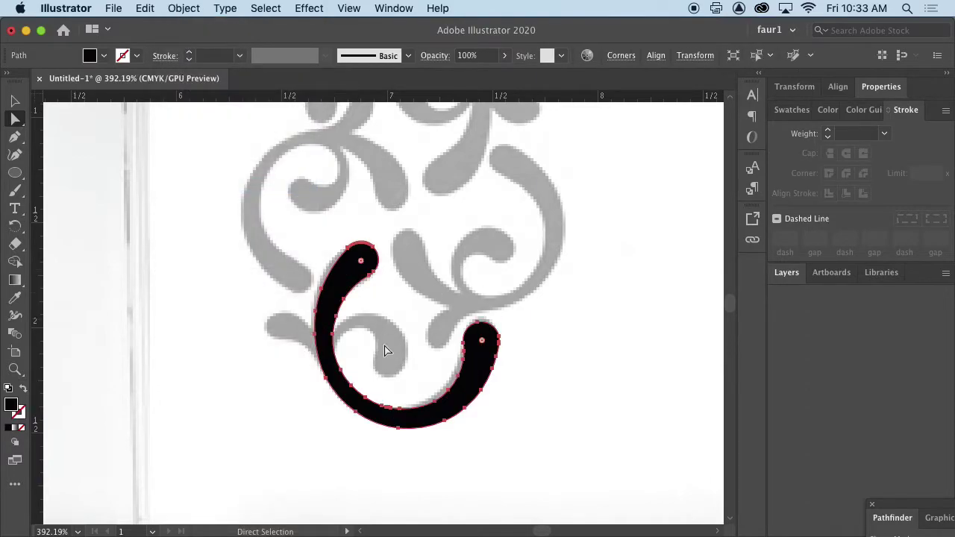
Trace the centreline of the small left leaf with the Curvature tool, ending inside the main curve, and swap its fill to a stroke
{"action": "key", "text": "super+space"}
{"action": "left_click_drag", "start_coordinate": [403, 273], "coordinate": [520, 303]}
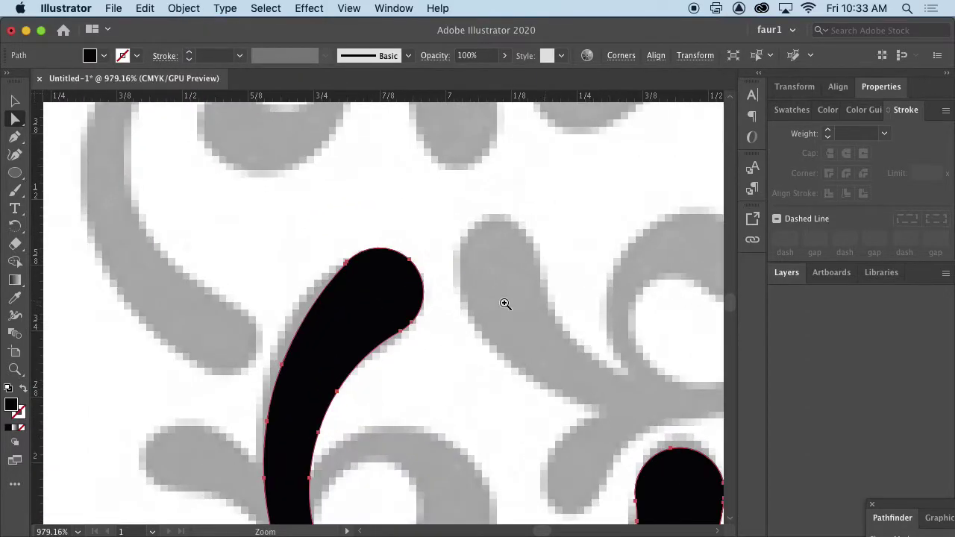
{"action": "left_click_drag", "start_coordinate": [426, 299], "coordinate": [465, 288]}
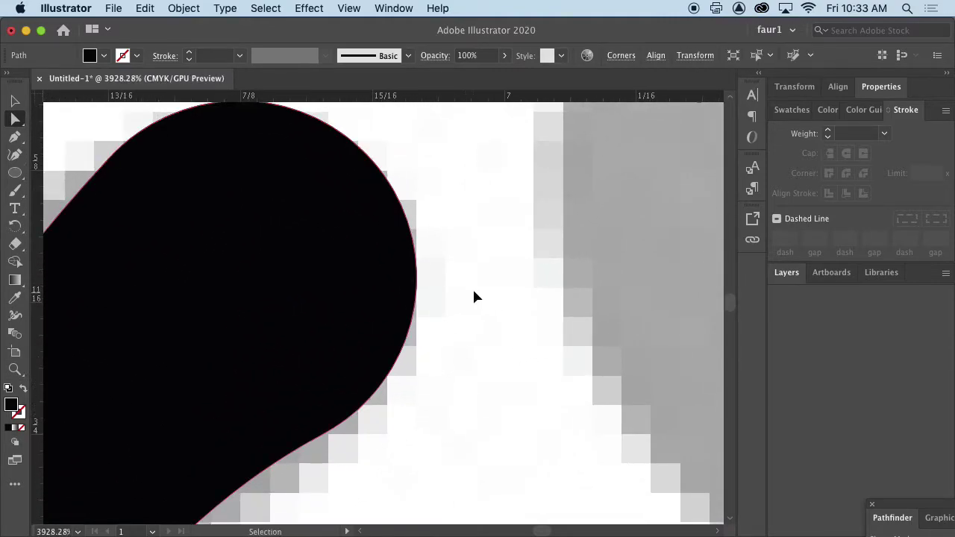
{"action": "scroll", "coordinate": [474, 297], "scroll_direction": "down", "scroll_amount": 10}
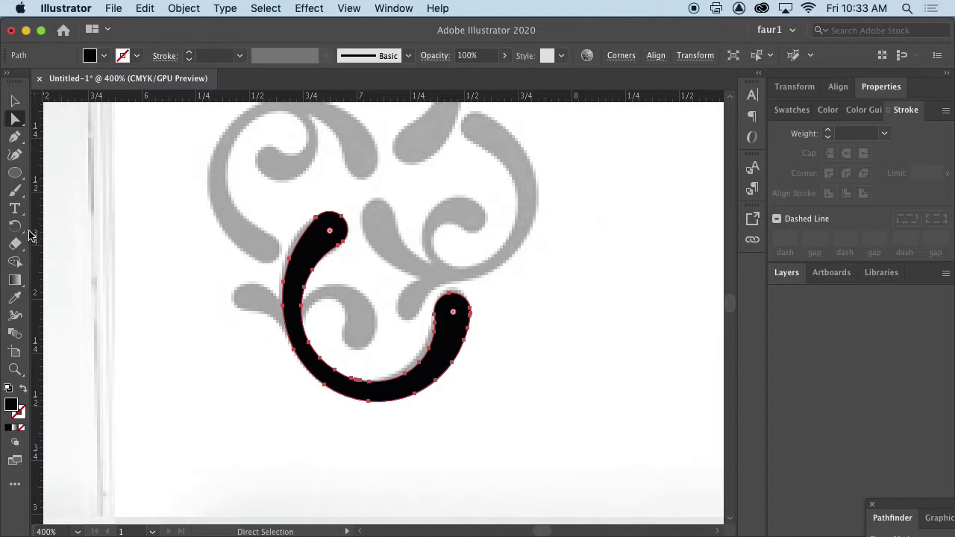
{"action": "left_click", "coordinate": [18, 159]}
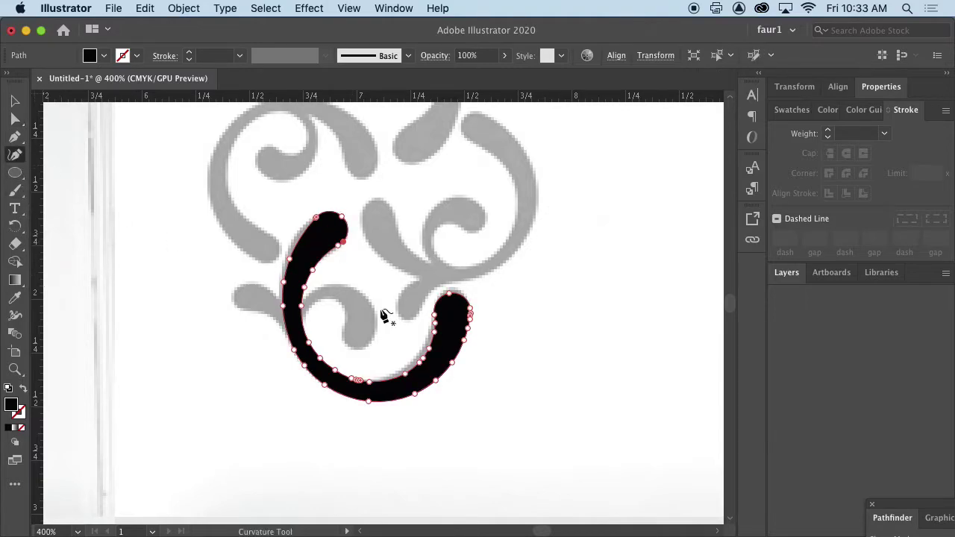
{"action": "left_click", "coordinate": [250, 296]}
{"action": "left_click", "coordinate": [275, 308]}
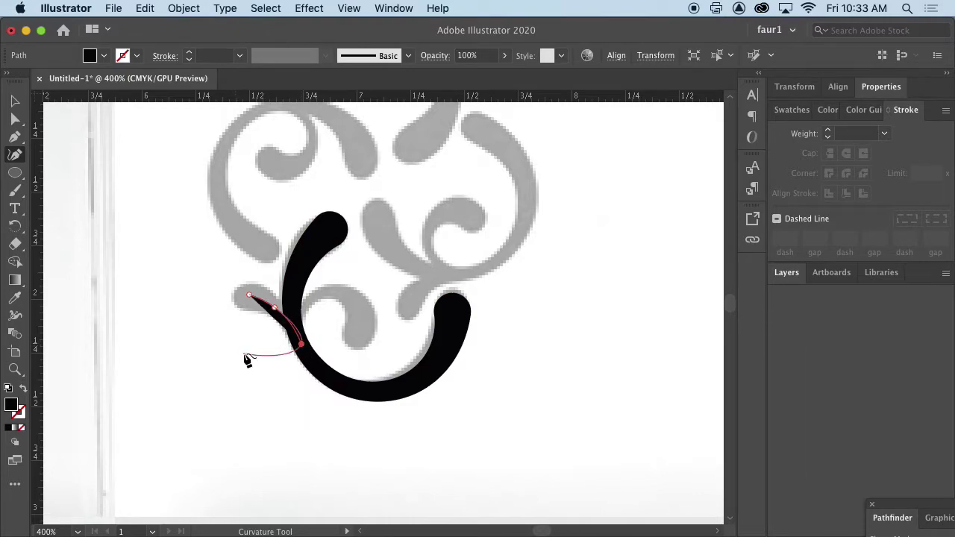
{"action": "left_click", "coordinate": [24, 396]}
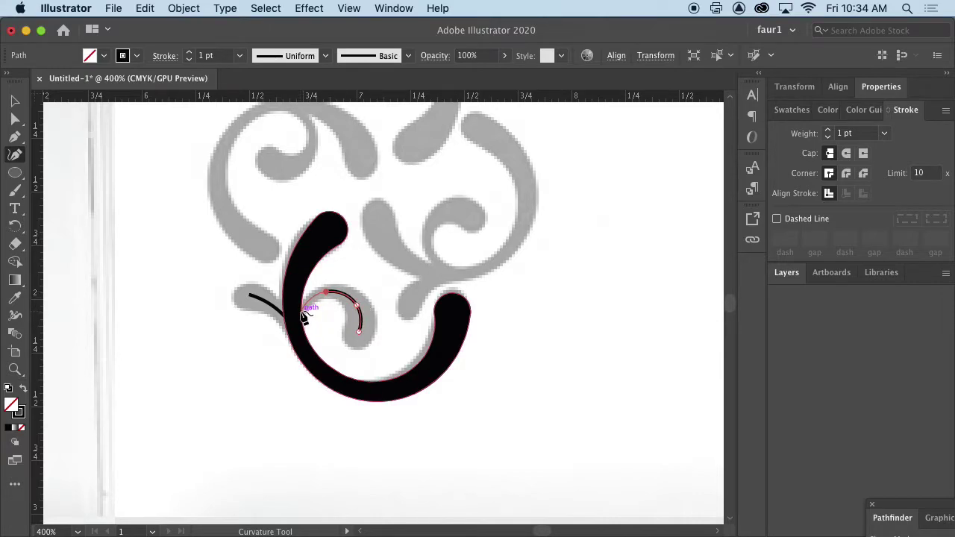
Trace the inner curl's centreline with the Curvature tool so that it ends inside the main curve
{"action": "left_click", "coordinate": [304, 316]}
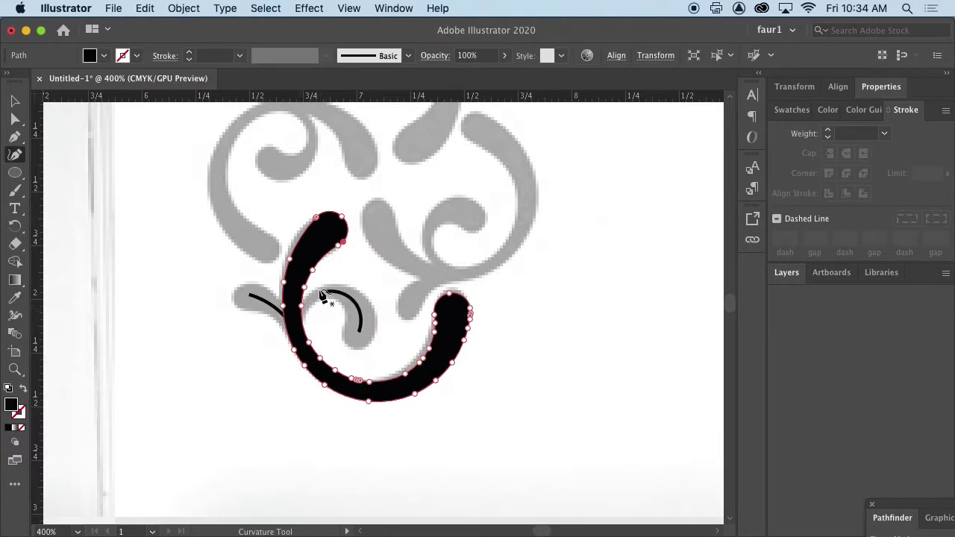
{"action": "key", "text": "super"}
{"action": "left_click", "coordinate": [327, 300], "text": "super"}
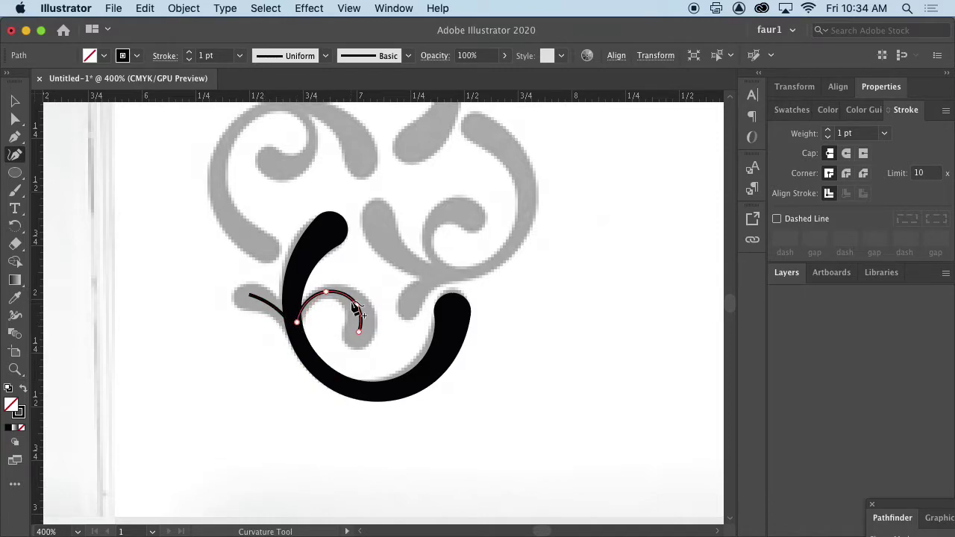
Widen the inner curl's stroke at its tip to about 10.7 pt with the Width tool
{"action": "left_click", "coordinate": [16, 103]}
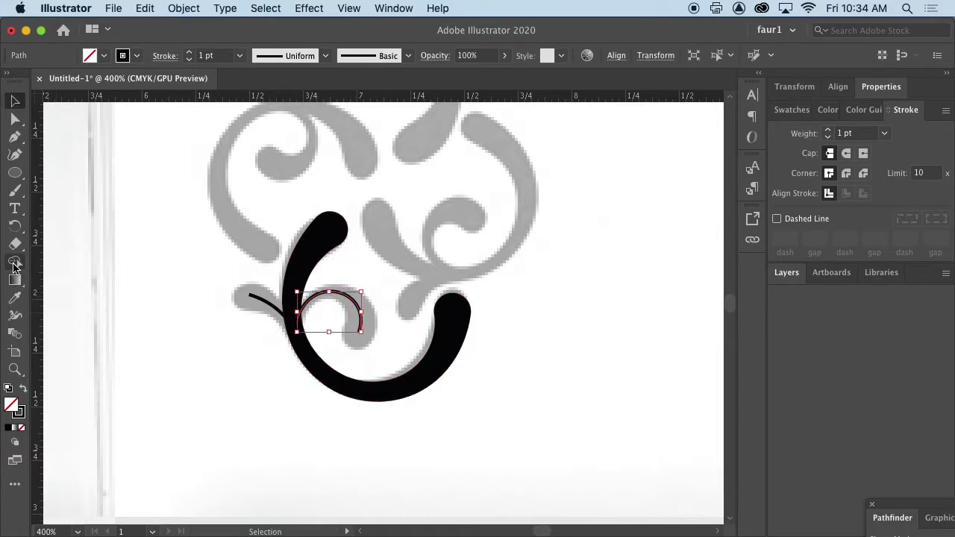
{"action": "left_click", "coordinate": [360, 337]}
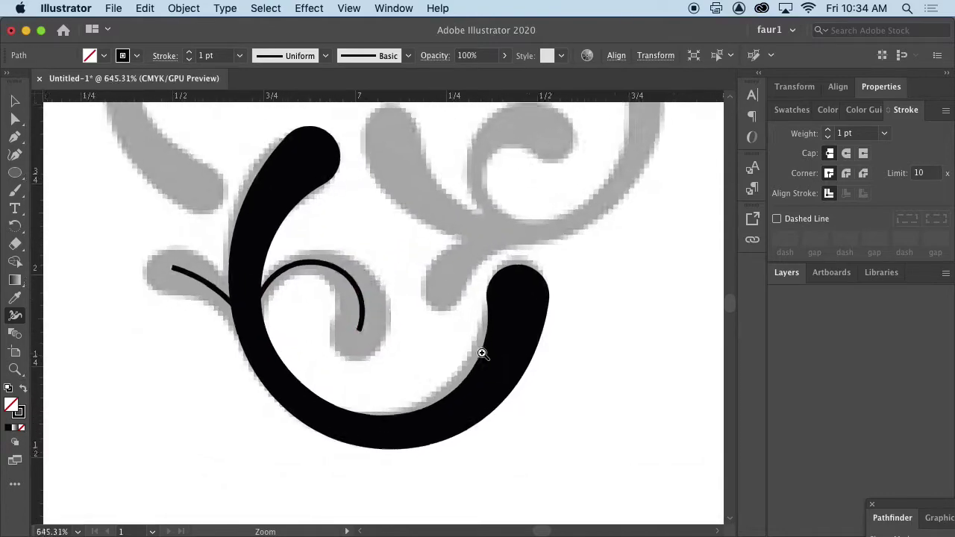
{"action": "left_click_drag", "start_coordinate": [359, 329], "coordinate": [397, 344]}
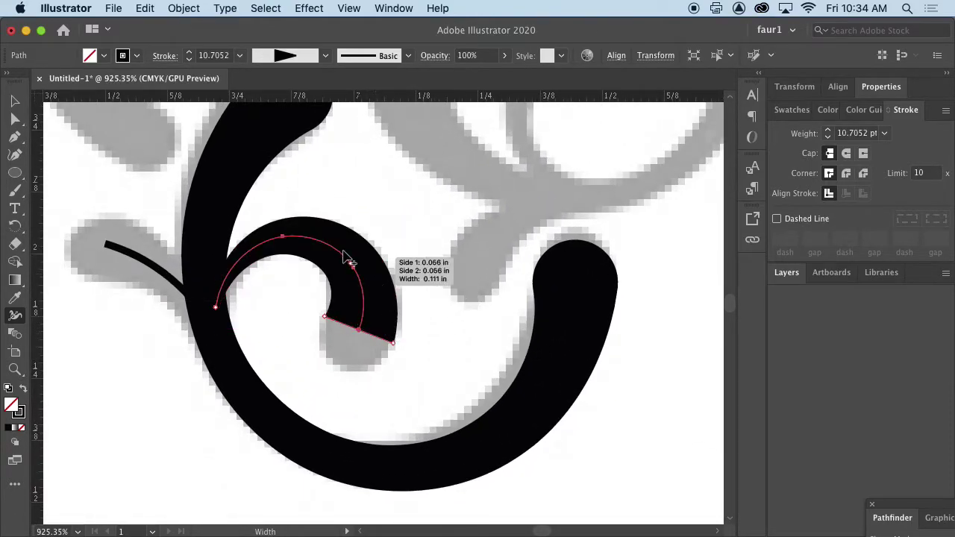
Widen the left leaf's stroke to about 10.1 pt at its tip and adjust the width along the leaf to match the template
{"action": "mouse_move", "coordinate": [256, 266]}
{"action": "left_mouse_down"}
{"action": "mouse_move", "coordinate": [238, 304]}
{"action": "mouse_move", "coordinate": [216, 311]}
{"action": "mouse_move", "coordinate": [101, 241]}
{"action": "mouse_move", "coordinate": [131, 248]}
{"action": "mouse_move", "coordinate": [107, 252]}
{"action": "mouse_move", "coordinate": [106, 276]}
{"action": "left_mouse_up"}
{"action": "left_click_drag", "start_coordinate": [171, 282], "coordinate": [164, 300]}
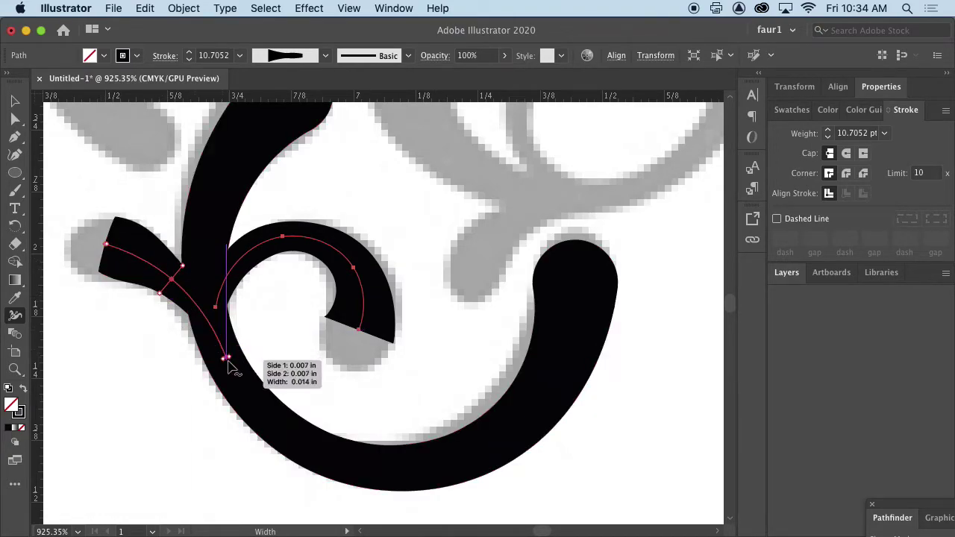
{"action": "left_click_drag", "start_coordinate": [224, 362], "coordinate": [216, 362]}
{"action": "mouse_move", "coordinate": [107, 269]}
{"action": "left_mouse_down"}
{"action": "mouse_move", "coordinate": [107, 248]}
{"action": "mouse_move", "coordinate": [99, 283]}
{"action": "mouse_move", "coordinate": [111, 246]}
{"action": "mouse_move", "coordinate": [465, 318]}
{"action": "mouse_move", "coordinate": [111, 249]}
{"action": "mouse_move", "coordinate": [62, 380]}
{"action": "mouse_move", "coordinate": [66, 404]}
{"action": "mouse_move", "coordinate": [101, 295]}
{"action": "mouse_move", "coordinate": [75, 409]}
{"action": "mouse_move", "coordinate": [65, 433]}
{"action": "mouse_move", "coordinate": [66, 384]}
{"action": "mouse_move", "coordinate": [56, 431]}
{"action": "left_mouse_up"}
Move the anchor point at the left leaf's tip slightly down so the leaf follows the template
{"action": "key", "text": "super"}
{"action": "key", "text": "super+minus"}
{"action": "key", "text": "super+minus"}
{"action": "key", "text": "super+minus"}
{"action": "key", "text": "super+minus"}
{"action": "key", "text": "super+minus"}
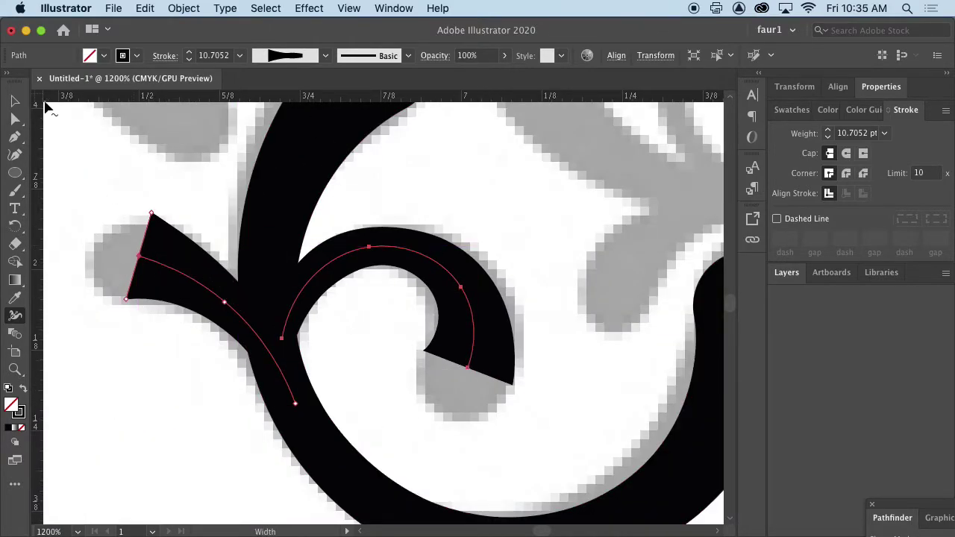
{"action": "left_click", "coordinate": [13, 120]}
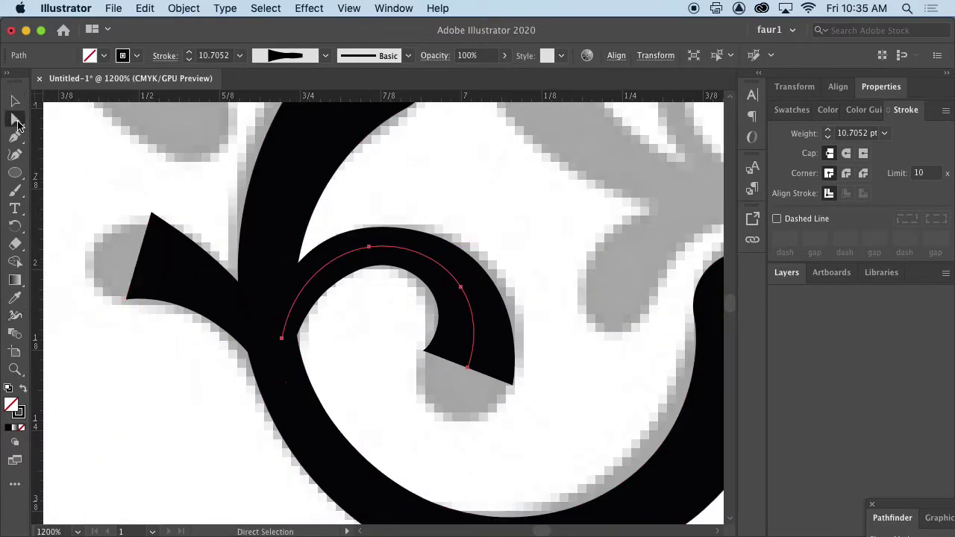
{"action": "left_click", "coordinate": [148, 270]}
{"action": "left_click", "coordinate": [140, 258]}
{"action": "left_click_drag", "start_coordinate": [140, 258], "coordinate": [139, 267]}
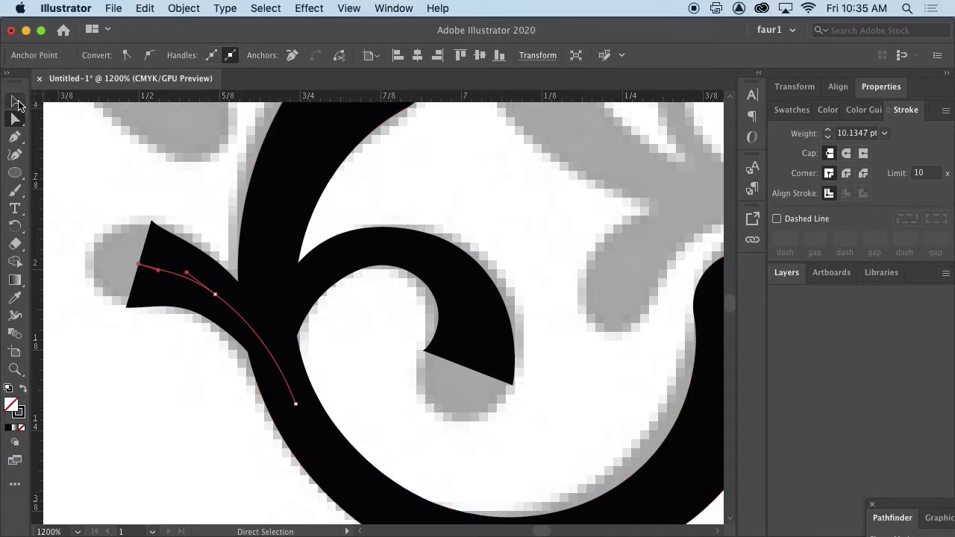
Give the strokes of the inner curl and the left leaf round caps
{"action": "left_click", "coordinate": [18, 105]}
{"action": "left_click", "coordinate": [80, 282]}
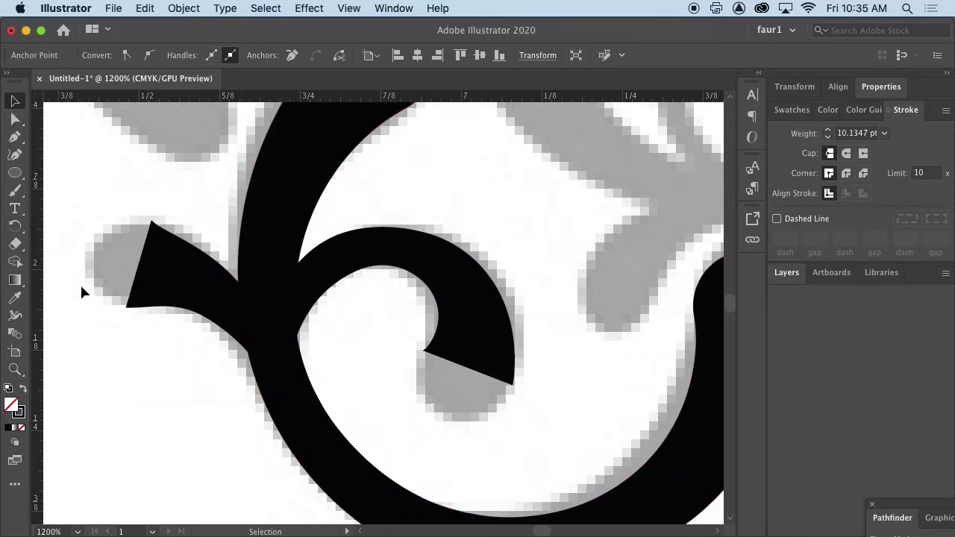
{"action": "left_click", "coordinate": [481, 328]}
{"action": "left_click", "coordinate": [210, 292], "text": "shift"}
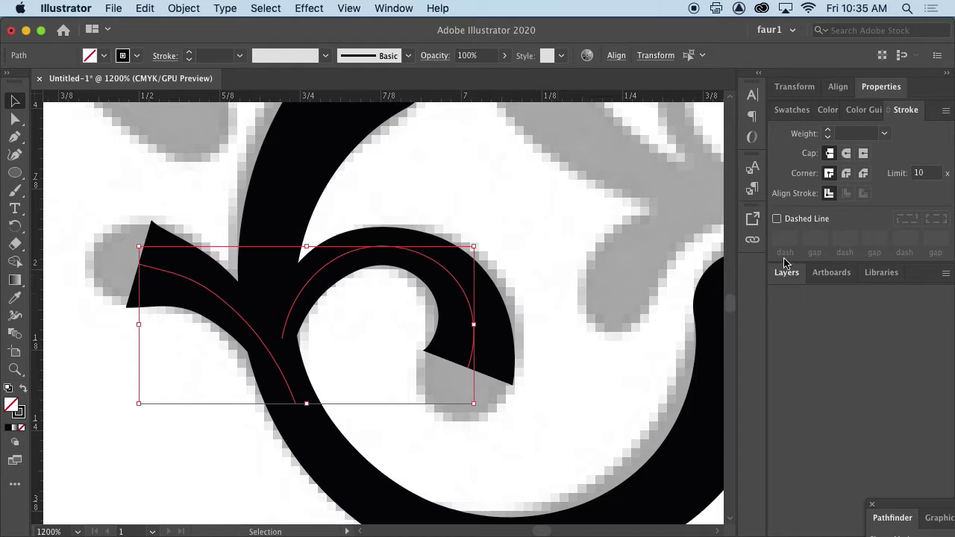
{"action": "left_click", "coordinate": [846, 154]}
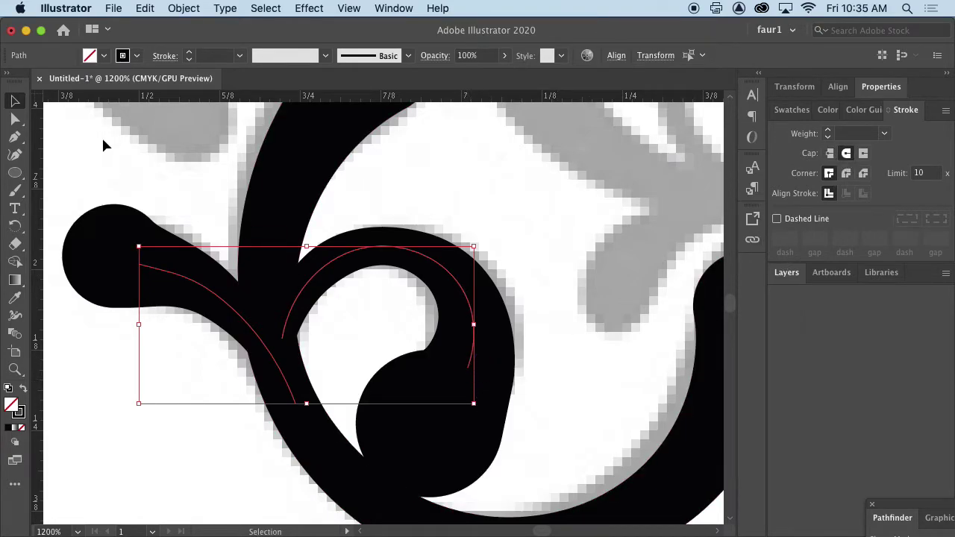
Narrow the rounded ends of the inner curl and the left leaf to fit the template, the leaf's tip to about 0.095 in
{"action": "left_click", "coordinate": [15, 119]}
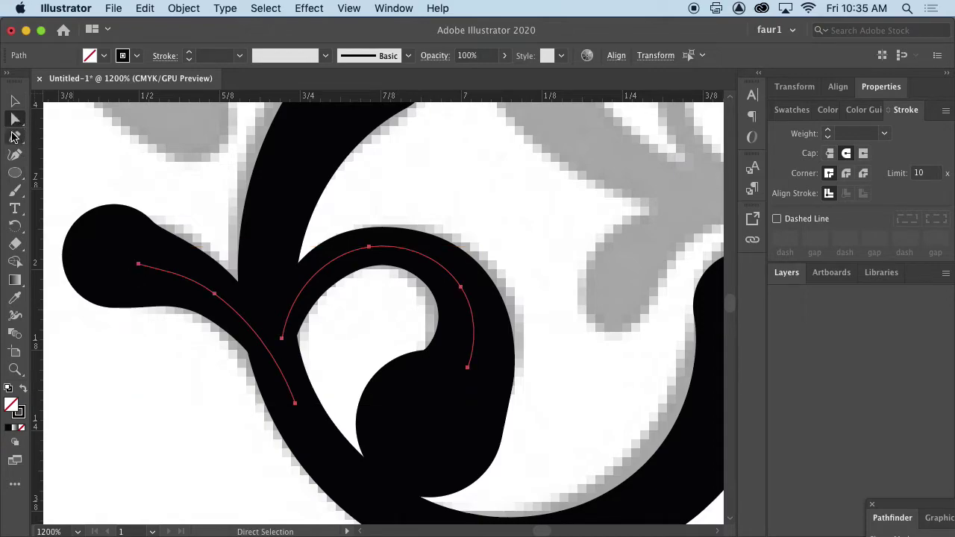
{"action": "mouse_move", "coordinate": [467, 367]}
{"action": "left_mouse_down"}
{"action": "mouse_move", "coordinate": [529, 390]}
{"action": "mouse_move", "coordinate": [505, 393]}
{"action": "left_mouse_up"}
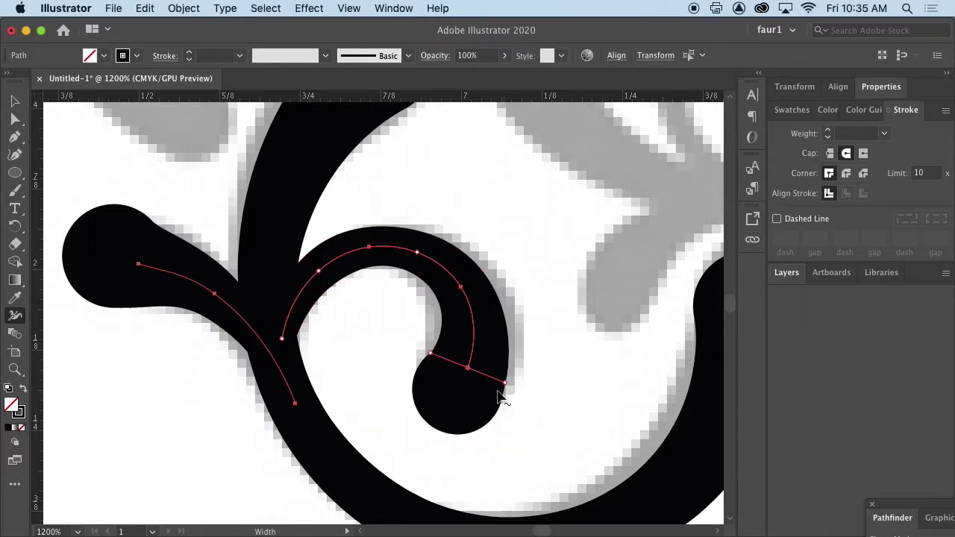
{"action": "mouse_move", "coordinate": [140, 266]}
{"action": "left_mouse_down"}
{"action": "mouse_move", "coordinate": [128, 309]}
{"action": "mouse_move", "coordinate": [136, 315]}
{"action": "left_mouse_up"}
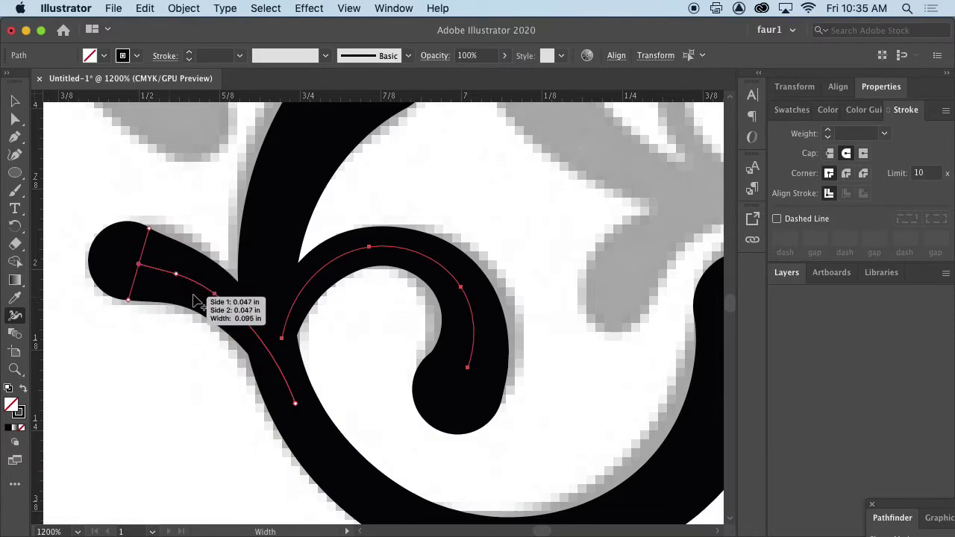
{"action": "left_click_drag", "start_coordinate": [222, 300], "coordinate": [221, 302]}
{"action": "key", "text": "super+z"}
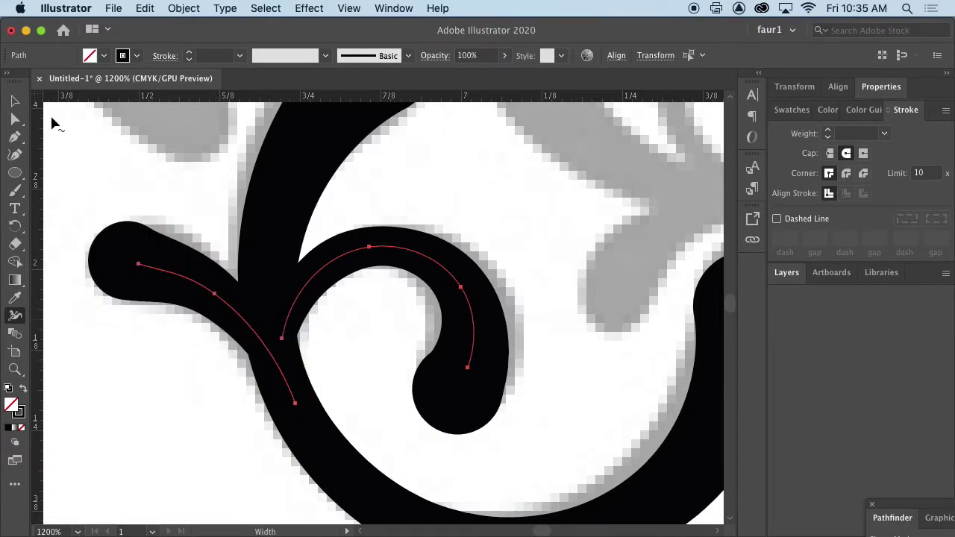
Expand the appearance of the inner curl and the left leaf into filled shapes
{"action": "left_click", "coordinate": [15, 101]}
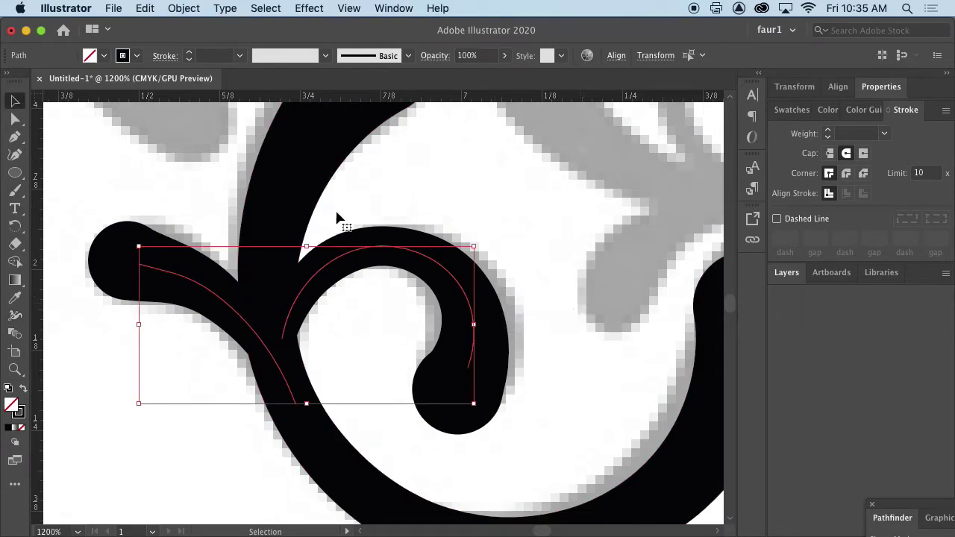
{"action": "left_click", "coordinate": [184, 8]}
{"action": "left_click", "coordinate": [196, 188]}
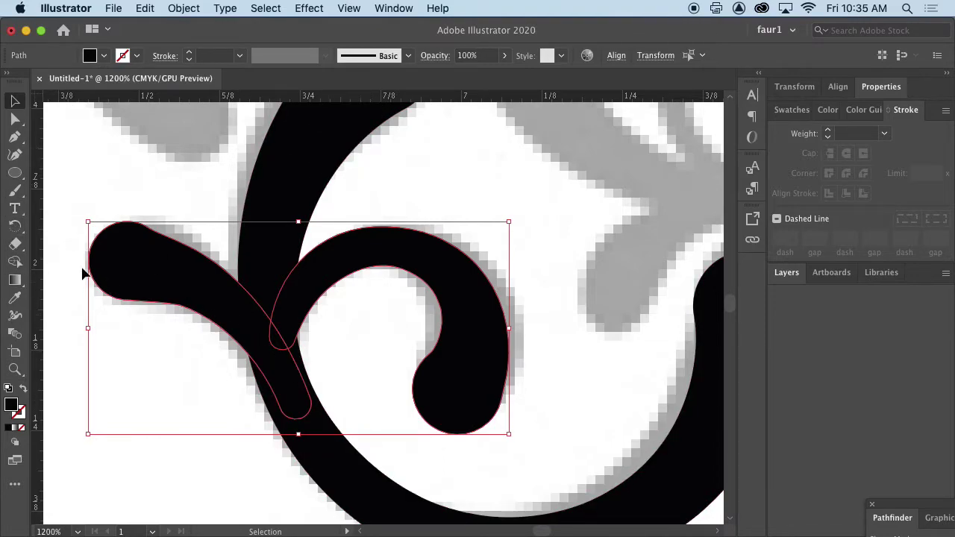
Merge the main curve, the inner curl and the left leaf into one shape with the Shape Builder
{"action": "key", "text": "super+minus"}
{"action": "key", "text": "super+minus"}
{"action": "key", "text": "super+minus"}
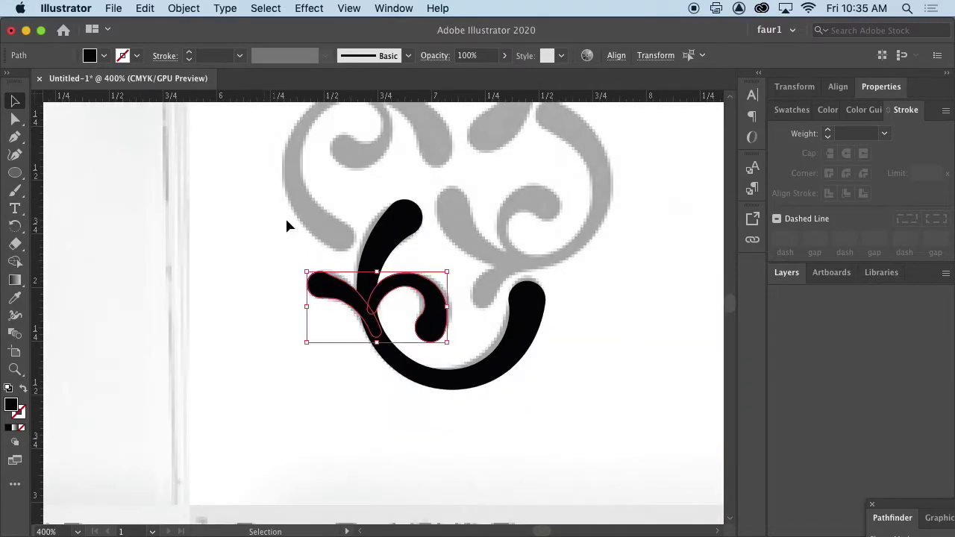
{"action": "left_click_drag", "start_coordinate": [275, 179], "coordinate": [552, 436]}
{"action": "left_click", "coordinate": [15, 262]}
{"action": "mouse_move", "coordinate": [365, 257]}
{"action": "left_mouse_down"}
{"action": "mouse_move", "coordinate": [380, 267]}
{"action": "mouse_move", "coordinate": [362, 309]}
{"action": "mouse_move", "coordinate": [385, 302]}
{"action": "mouse_move", "coordinate": [386, 348]}
{"action": "left_mouse_up"}
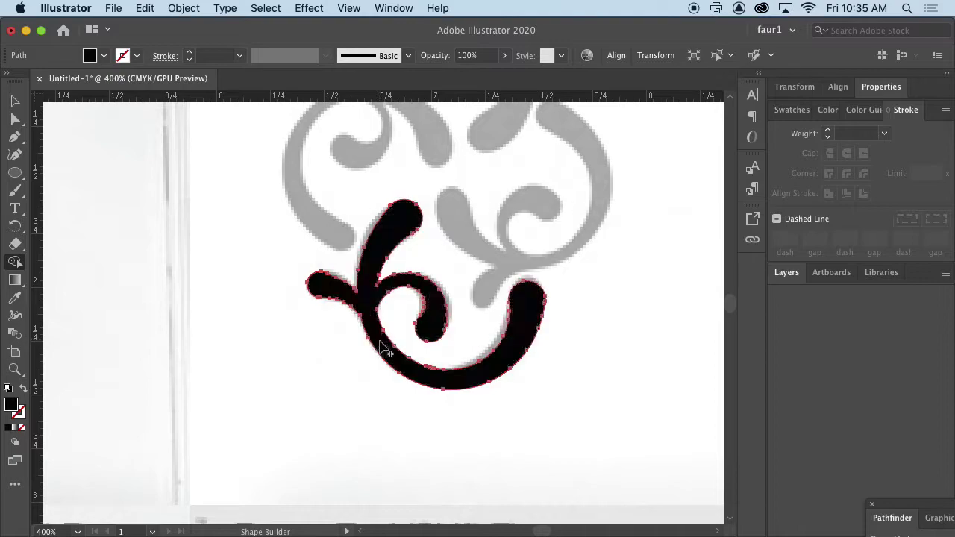
{"action": "mouse_move", "coordinate": [361, 303]}
{"action": "left_mouse_down"}
{"action": "mouse_move", "coordinate": [468, 326]}
{"action": "mouse_move", "coordinate": [354, 316]}
{"action": "mouse_move", "coordinate": [366, 302]}
{"action": "left_mouse_up"}
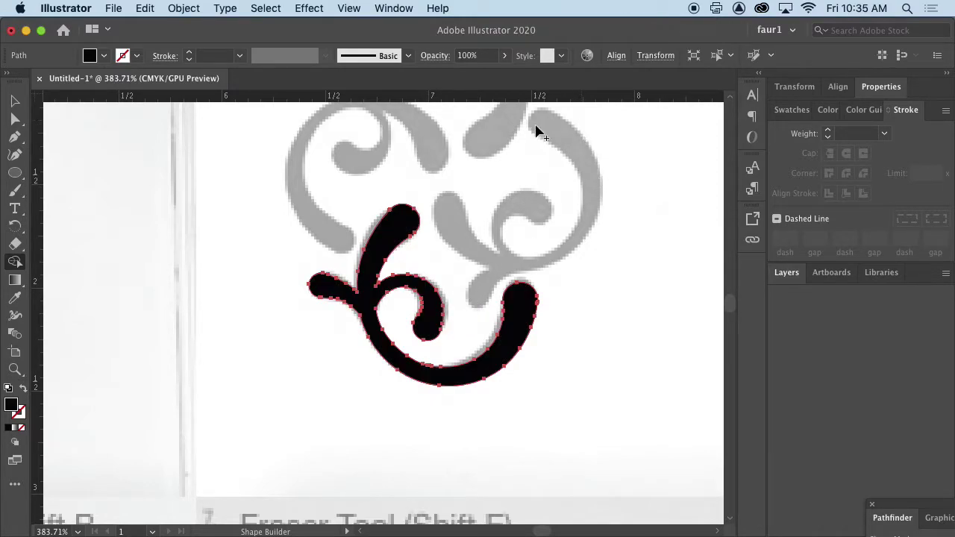
Nudge the merged swirl slightly up to line it up with the template
{"action": "left_click_drag", "start_coordinate": [447, 299], "coordinate": [396, 352]}
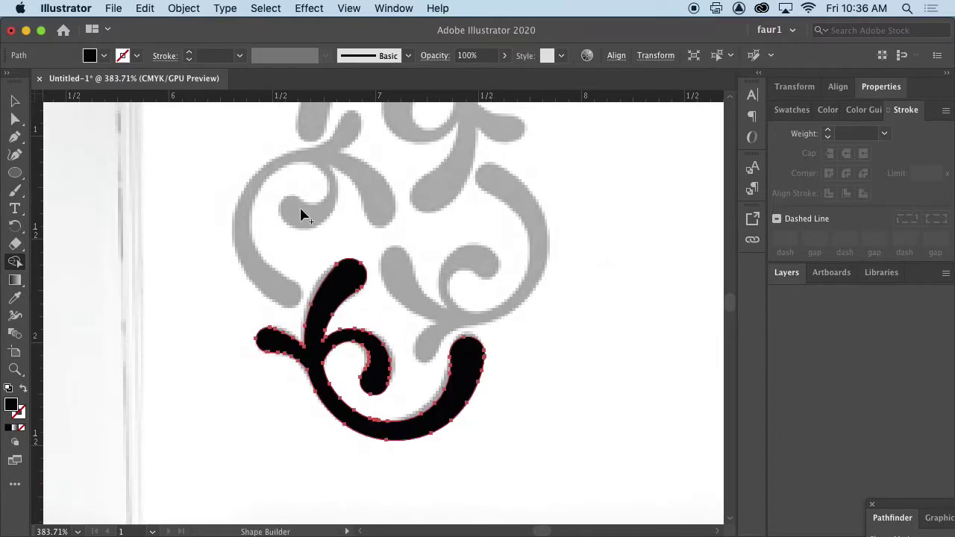
{"action": "left_click", "coordinate": [332, 306]}
{"action": "left_click", "coordinate": [15, 101]}
{"action": "left_click_drag", "start_coordinate": [351, 291], "coordinate": [345, 288]}
{"action": "key", "text": "Up"}
{"action": "key", "text": "Right"}
{"action": "key", "text": "Right"}
{"action": "key", "text": "Left"}
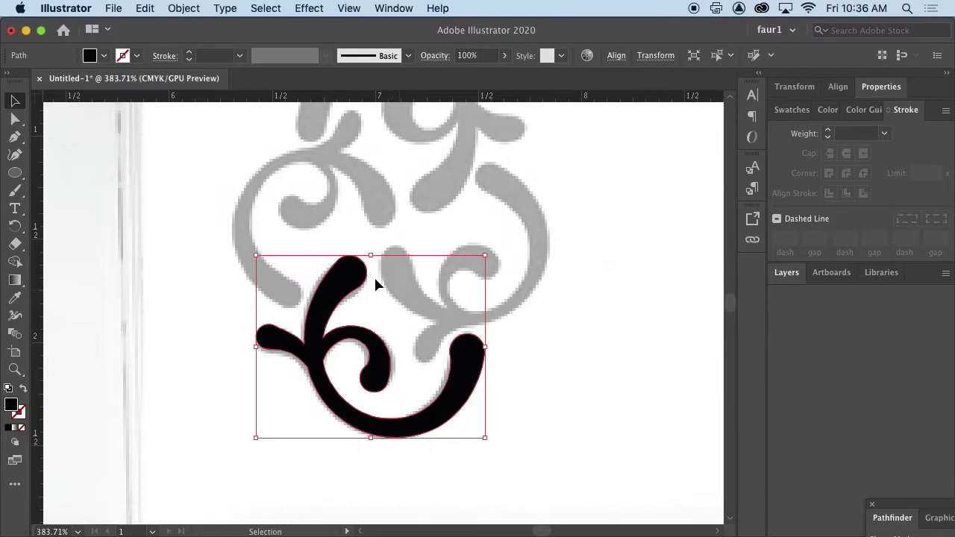
Duplicate the merged swirl and rotate the copy a quarter turn counterclockwise
{"action": "key", "text": "a"}
{"action": "key", "text": "super+c"}
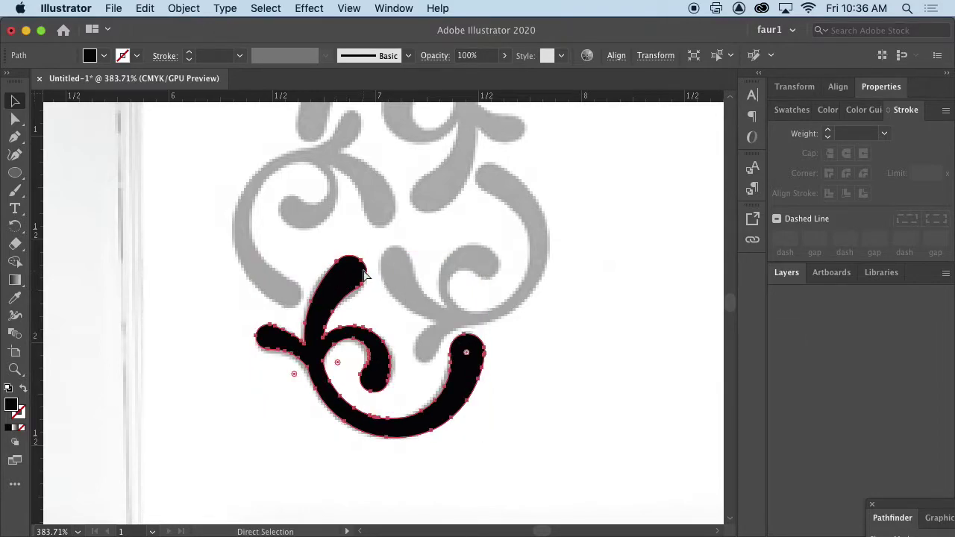
{"action": "key", "text": "super+v"}
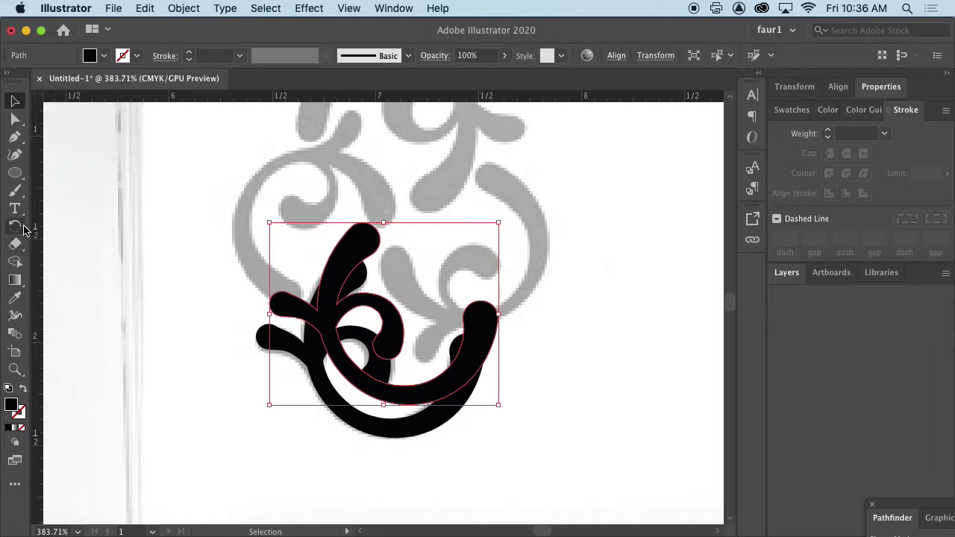
{"action": "left_click", "coordinate": [17, 228]}
{"action": "double_click", "coordinate": [18, 230]}
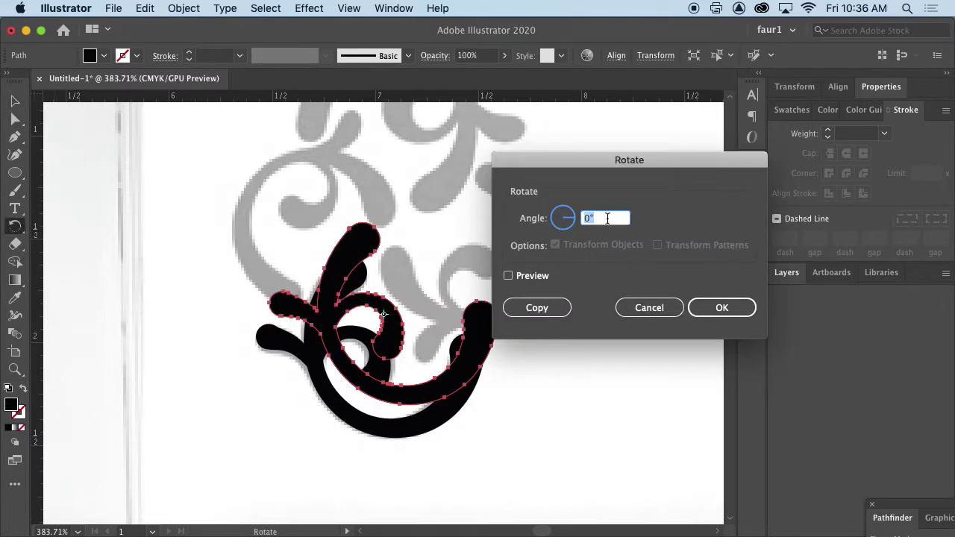
{"action": "left_click", "coordinate": [718, 306]}
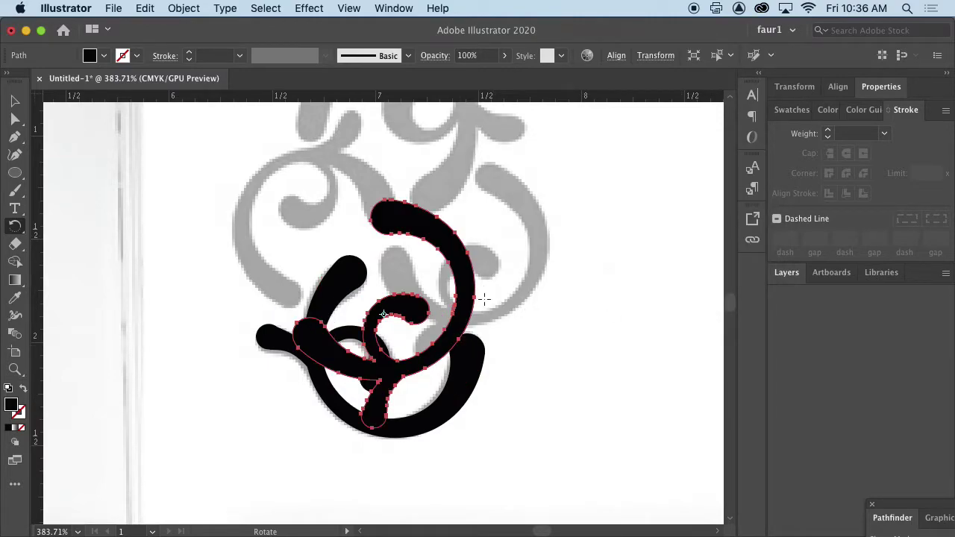
Move the rotated swirl copy onto the template's right-hand swirl and tilt it clockwise until it follows the shape
{"action": "key", "text": "v"}
{"action": "left_click_drag", "start_coordinate": [459, 334], "coordinate": [533, 284]}
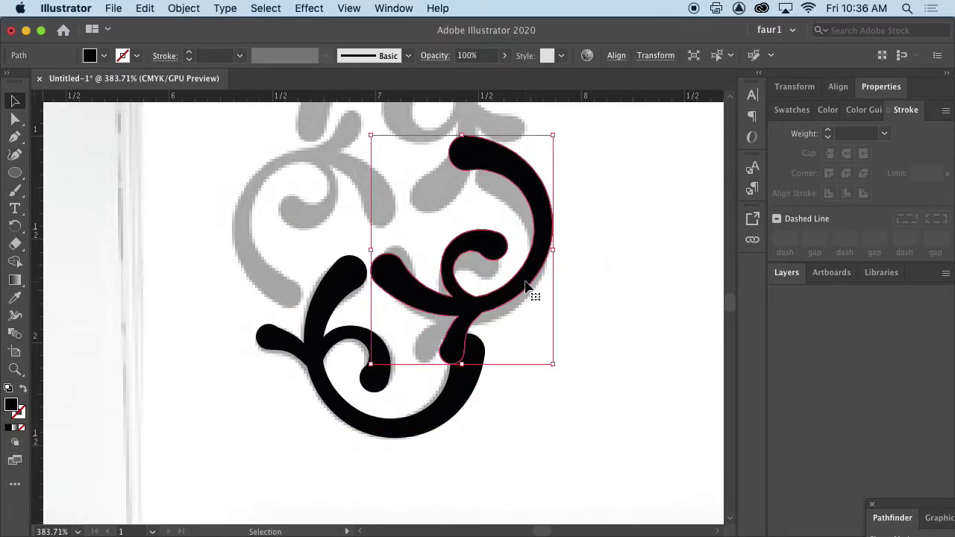
{"action": "left_click_drag", "start_coordinate": [562, 130], "coordinate": [567, 191]}
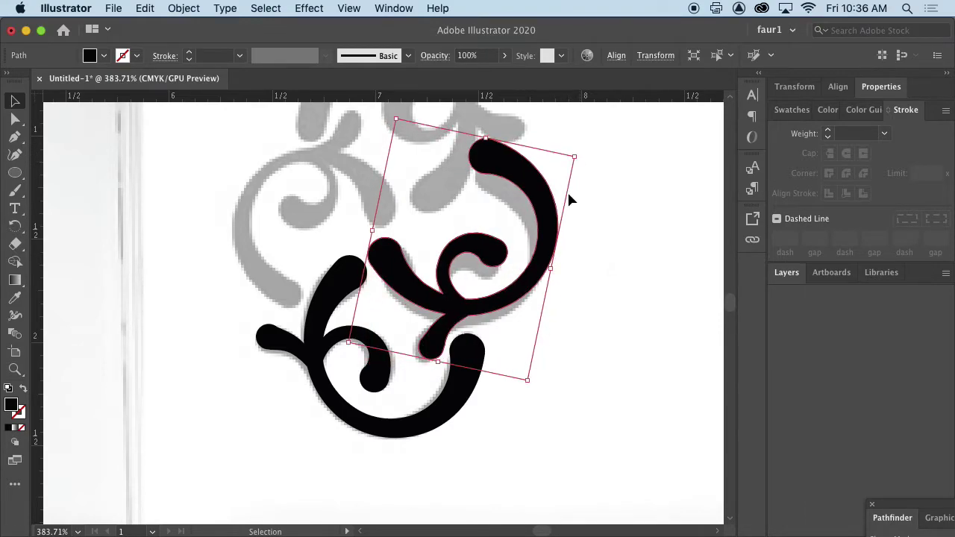
{"action": "left_click_drag", "start_coordinate": [551, 246], "coordinate": [554, 257]}
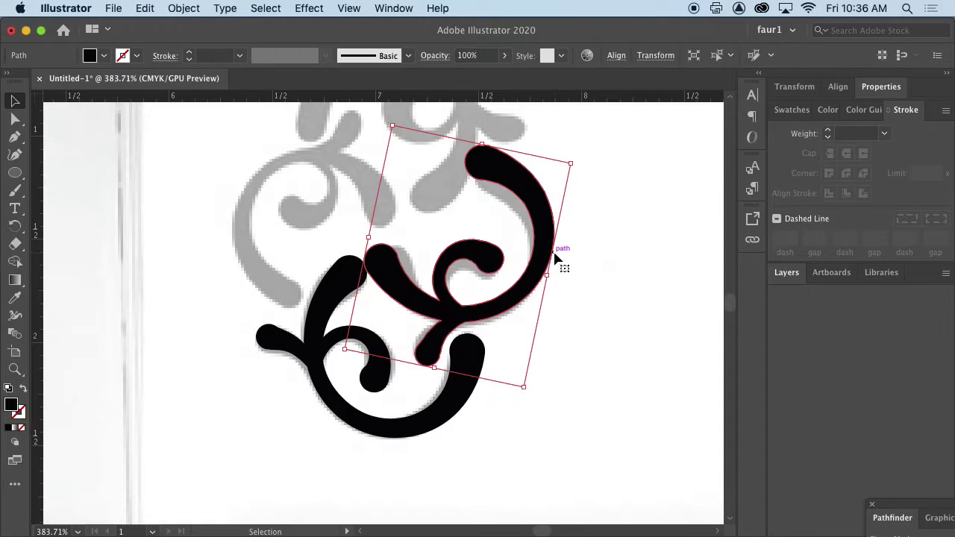
{"action": "left_click_drag", "start_coordinate": [579, 159], "coordinate": [580, 177]}
{"action": "left_click_drag", "start_coordinate": [548, 220], "coordinate": [553, 230]}
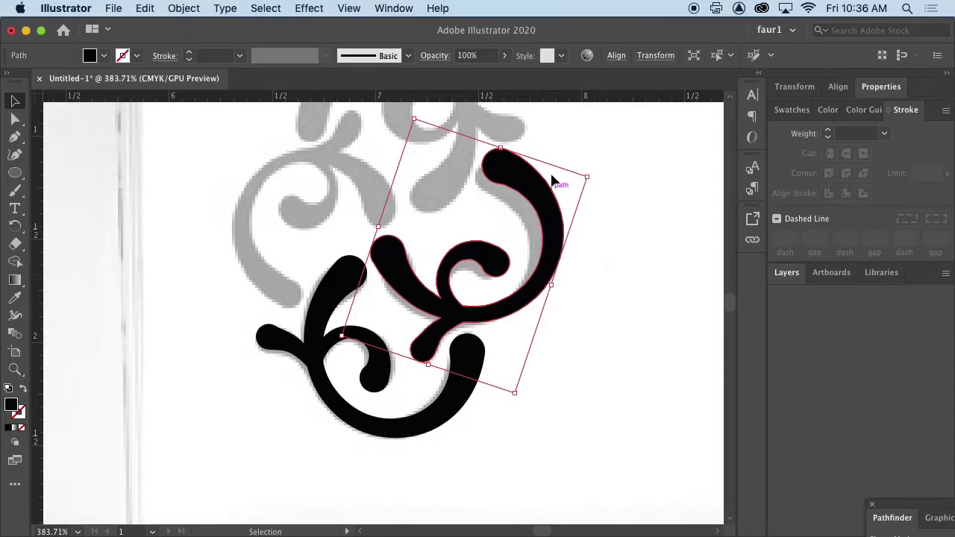
{"action": "left_click_drag", "start_coordinate": [550, 220], "coordinate": [550, 226]}
{"action": "key", "text": "Down"}
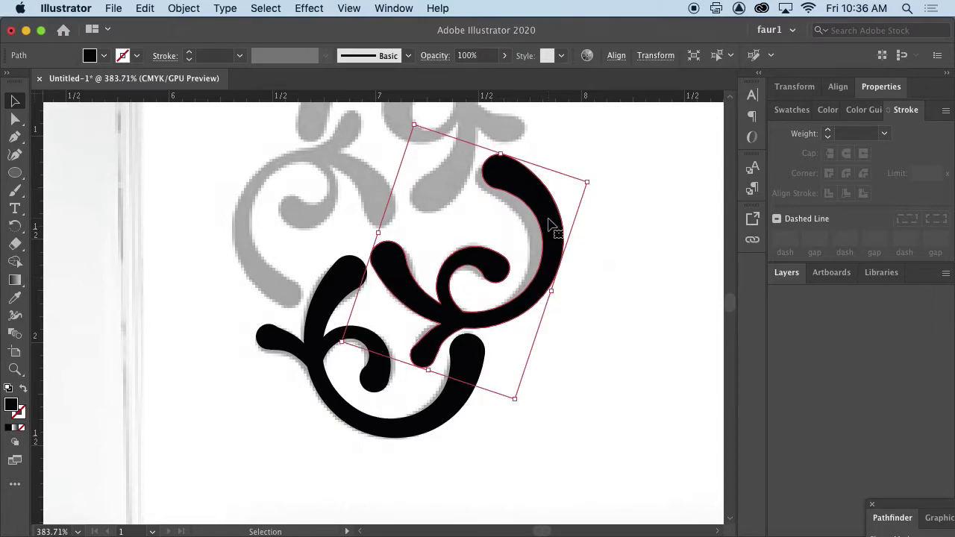
{"action": "left_click", "coordinate": [672, 179]}
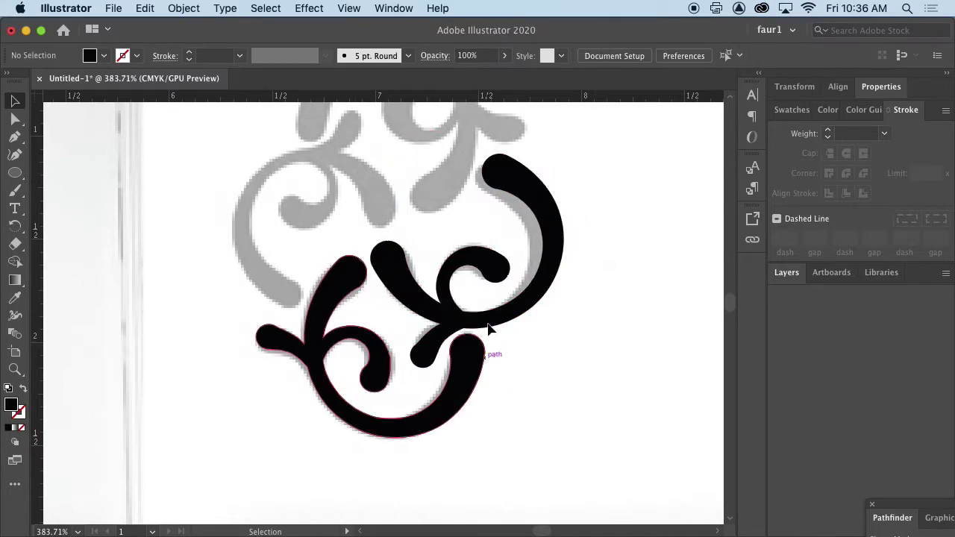
Duplicate the right-hand swirl, rotate the copy counterclockwise and move it onto the template's upper swirl
{"action": "left_click", "coordinate": [512, 321]}
{"action": "key", "text": "a"}
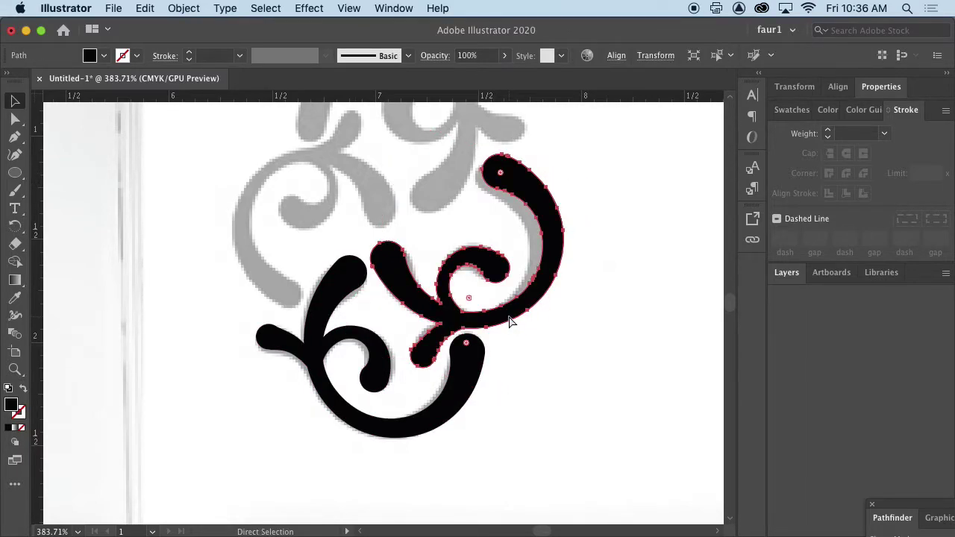
{"action": "key", "text": "v"}
{"action": "key", "text": "super+v"}
{"action": "left_click_drag", "start_coordinate": [512, 233], "coordinate": [207, 217]}
{"action": "left_click_drag", "start_coordinate": [418, 240], "coordinate": [449, 77]}
{"action": "left_click_drag", "start_coordinate": [522, 277], "coordinate": [559, 454]}
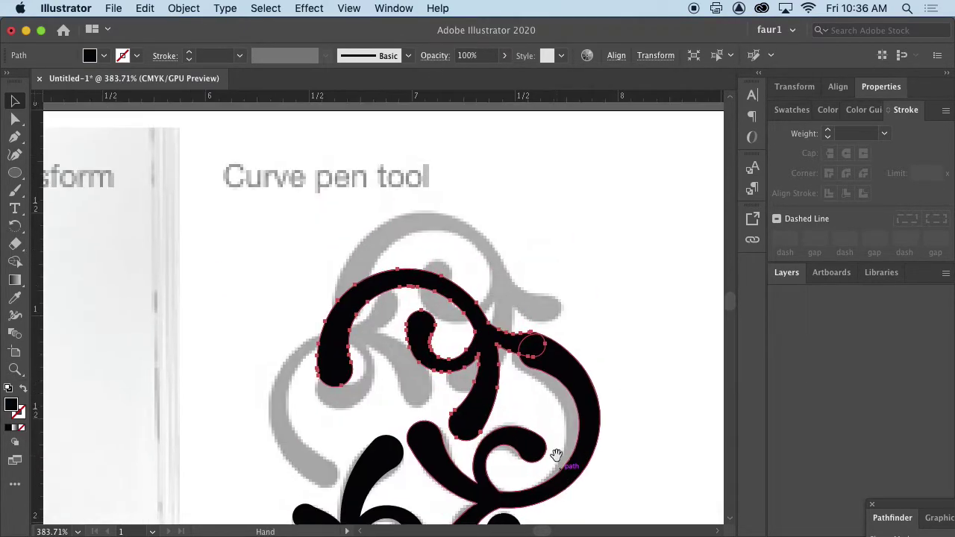
{"action": "left_click_drag", "start_coordinate": [487, 413], "coordinate": [508, 356]}
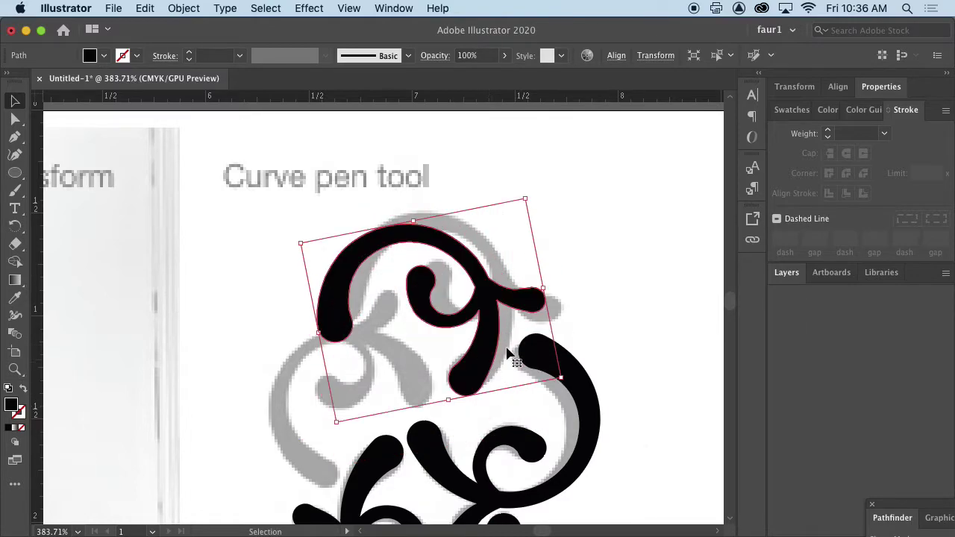
Fine-tune the upper swirl's rotation and position so it lines up with the gray template
{"action": "left_click_drag", "start_coordinate": [528, 195], "coordinate": [550, 207]}
{"action": "mouse_move", "coordinate": [485, 330]}
{"action": "left_mouse_down"}
{"action": "mouse_move", "coordinate": [541, 312]}
{"action": "mouse_move", "coordinate": [500, 324]}
{"action": "left_mouse_up"}
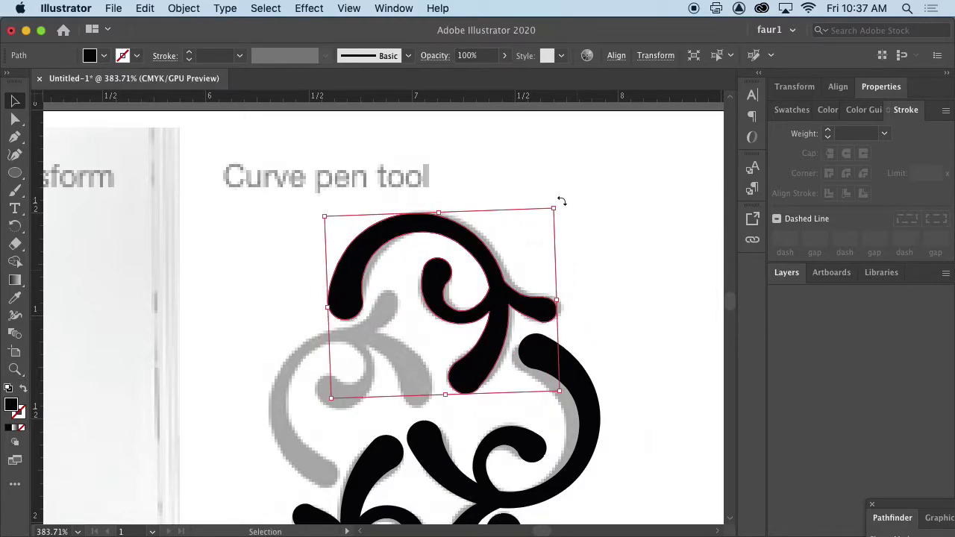
{"action": "left_click_drag", "start_coordinate": [559, 202], "coordinate": [563, 204]}
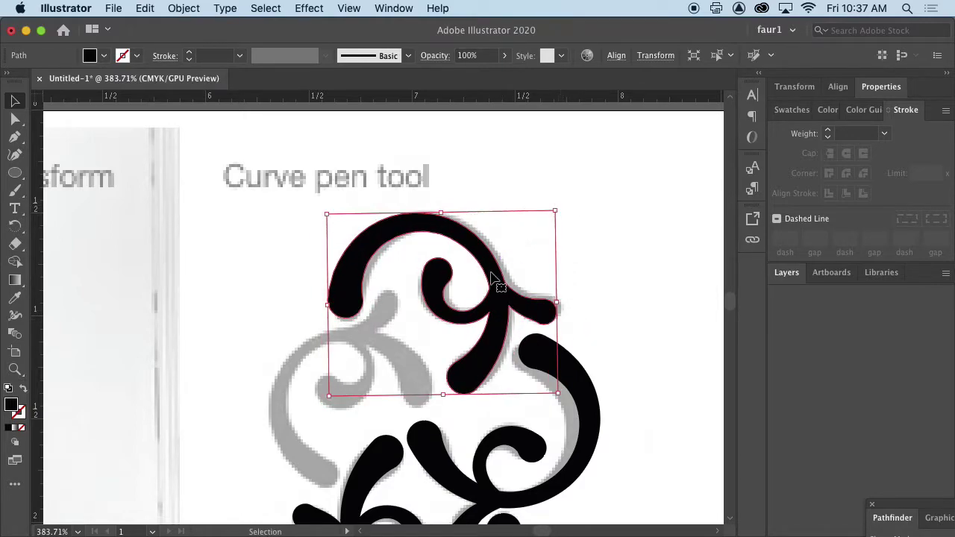
{"action": "left_click_drag", "start_coordinate": [492, 278], "coordinate": [496, 278]}
{"action": "left_click_drag", "start_coordinate": [563, 206], "coordinate": [560, 206]}
{"action": "left_click_drag", "start_coordinate": [514, 295], "coordinate": [508, 298]}
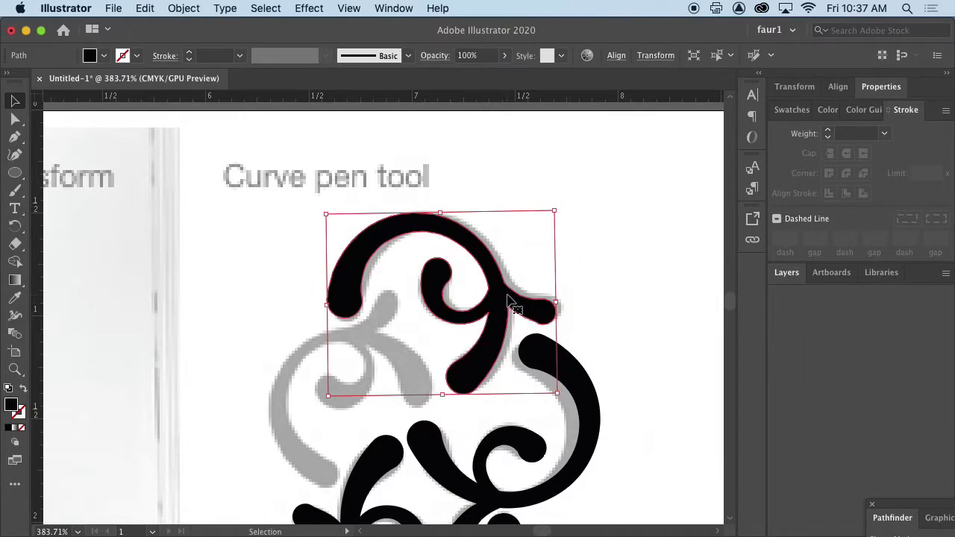
{"action": "key", "text": "Right"}
{"action": "key", "text": "Right"}
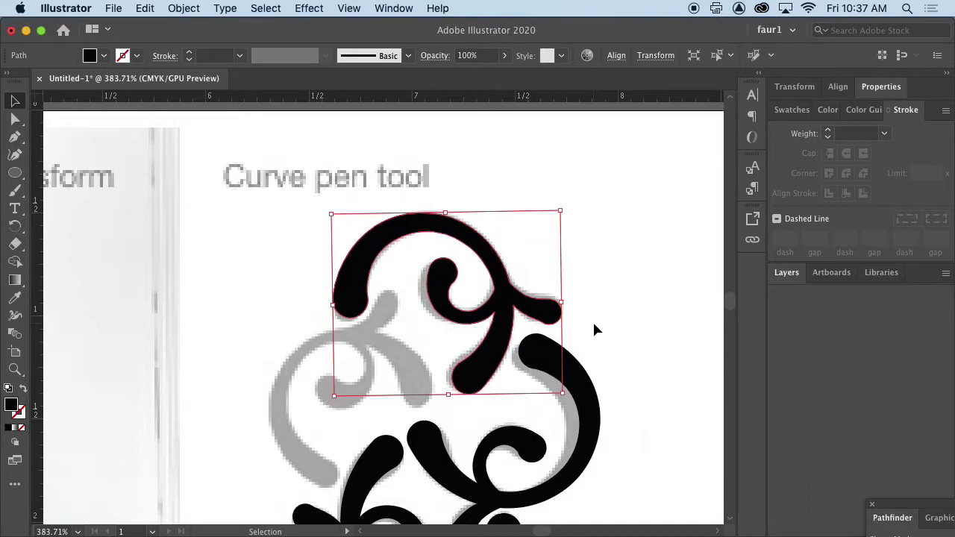
{"action": "key", "text": "Left"}
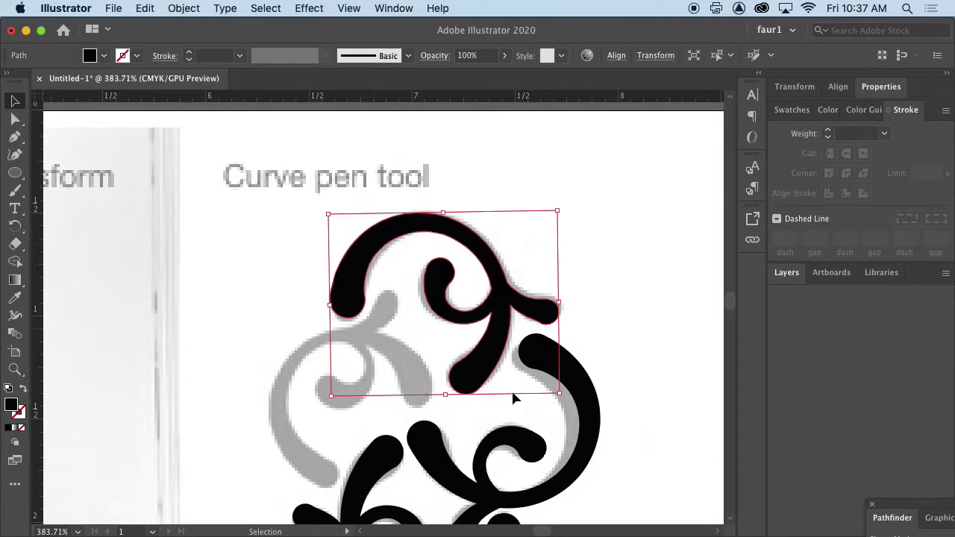
Duplicate the upper swirl, rotate the copy counterclockwise and place it over the template's left-hand swirl
{"action": "key", "text": "a"}
{"action": "key", "text": "super+d"}
{"action": "key", "text": "v"}
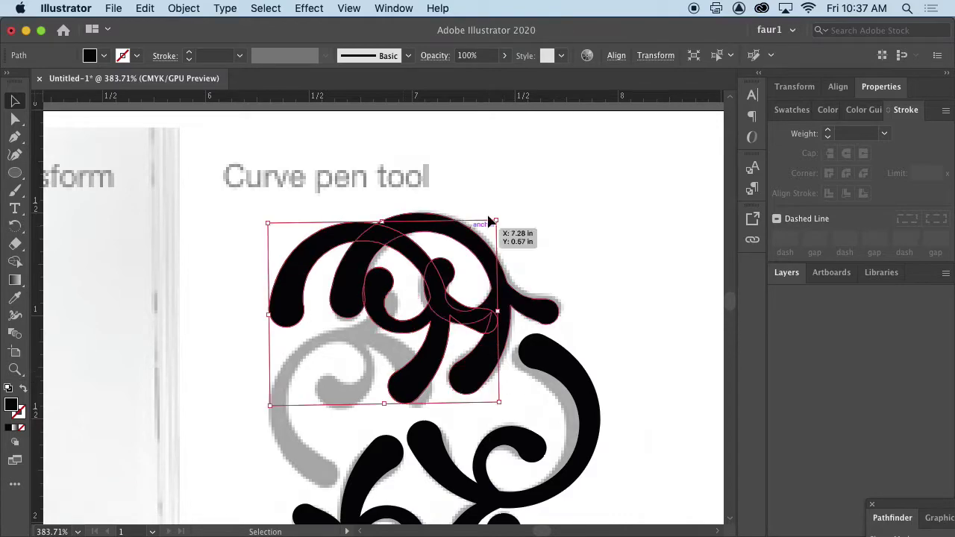
{"action": "left_click", "coordinate": [502, 216]}
{"action": "left_click", "coordinate": [430, 273]}
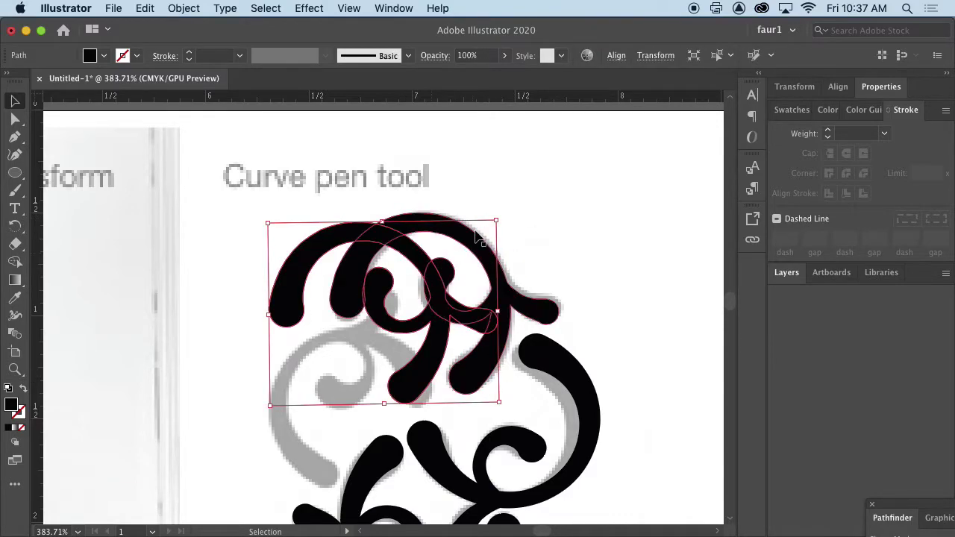
{"action": "left_click_drag", "start_coordinate": [504, 213], "coordinate": [376, 209]}
{"action": "left_click_drag", "start_coordinate": [455, 320], "coordinate": [412, 410]}
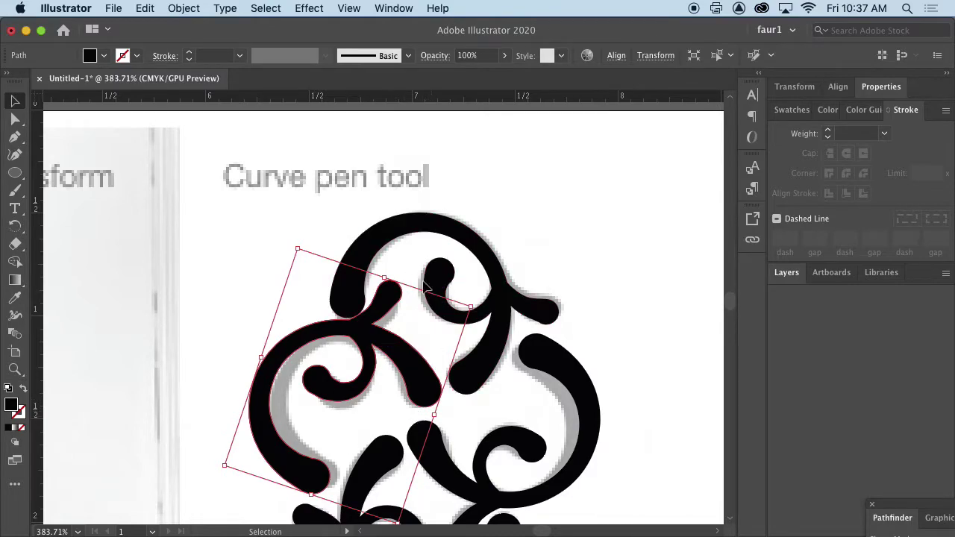
Rotate the left-hand swirl slightly clockwise and nudge it down to fit the template
{"action": "left_click_drag", "start_coordinate": [474, 301], "coordinate": [467, 330]}
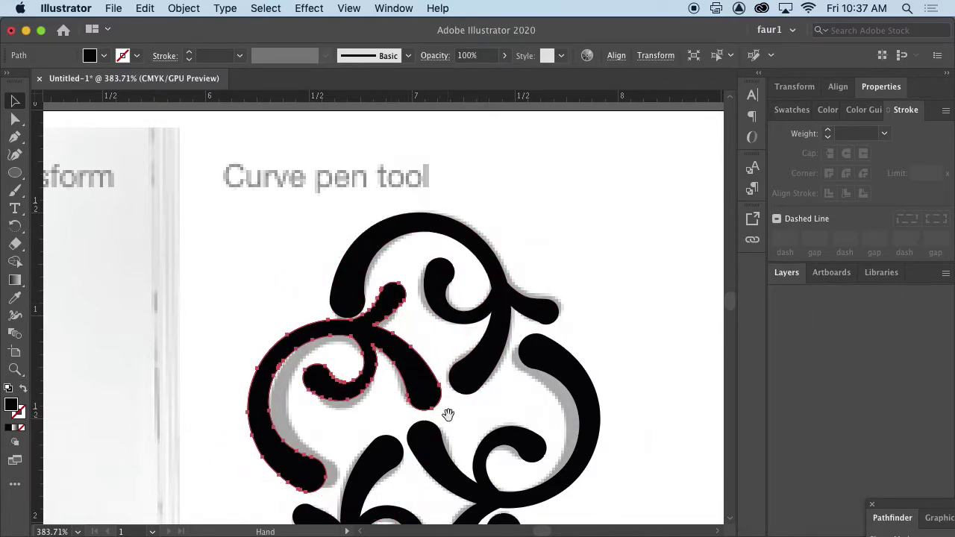
{"action": "left_click_drag", "start_coordinate": [447, 411], "coordinate": [448, 273]}
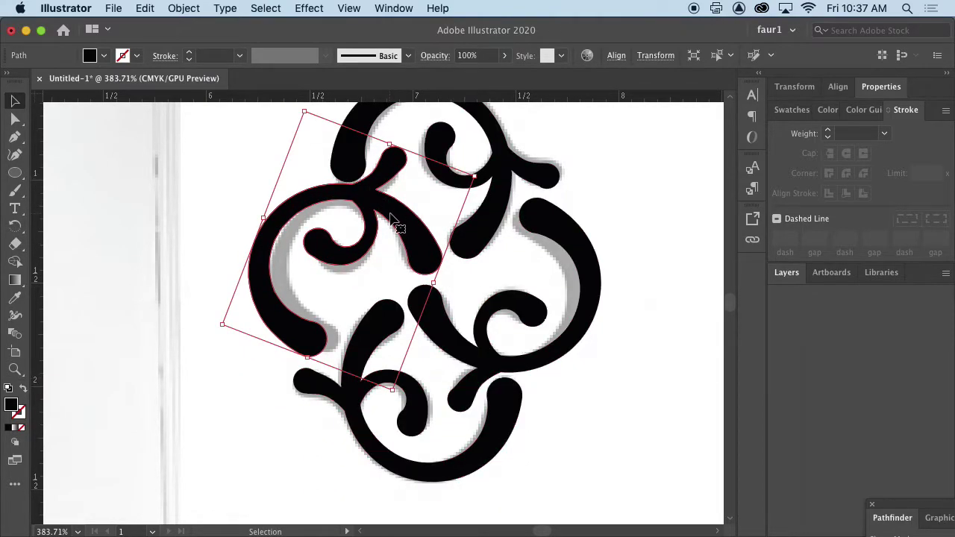
{"action": "key", "text": "Down"}
{"action": "key", "text": "Down"}
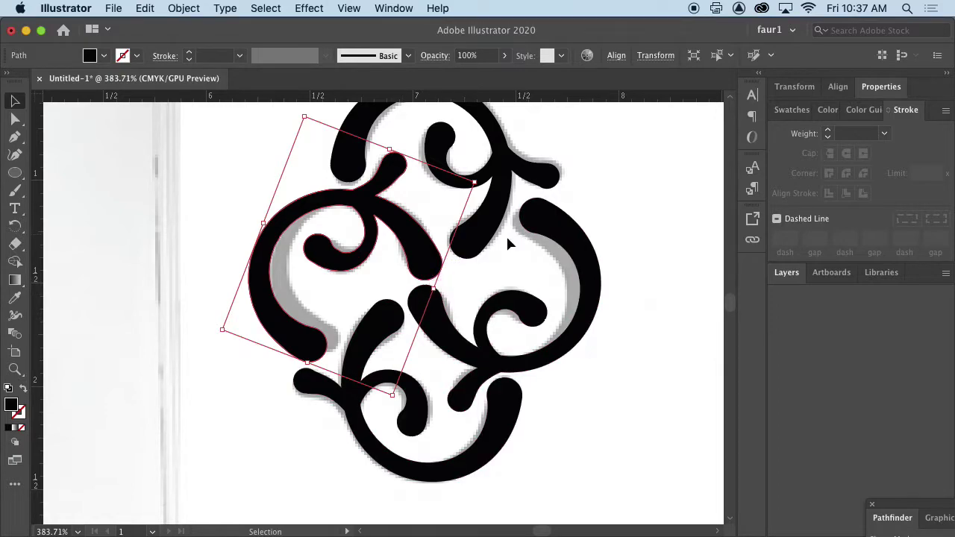
{"action": "left_click", "coordinate": [440, 319], "text": "shift"}
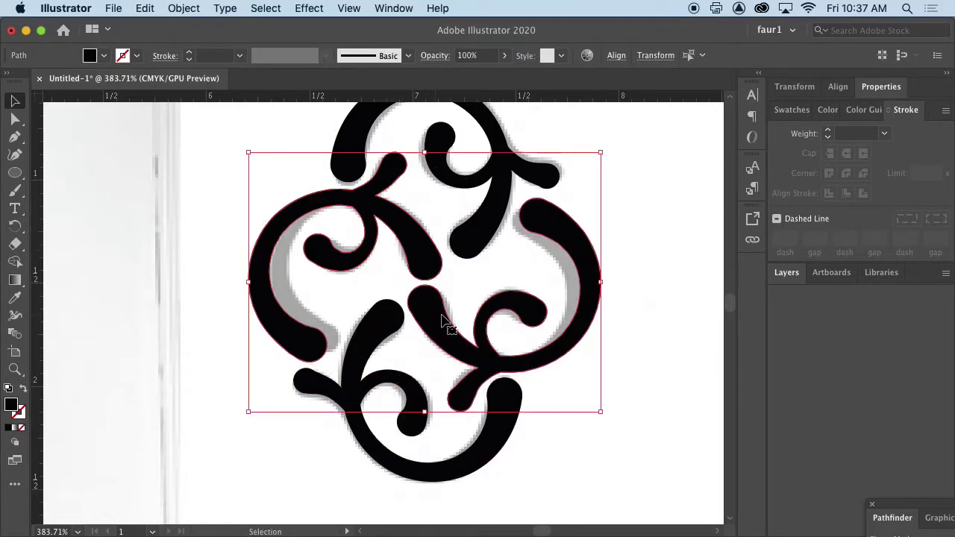
{"action": "left_click", "coordinate": [481, 227]}
{"action": "left_click", "coordinate": [427, 299], "text": "shift"}
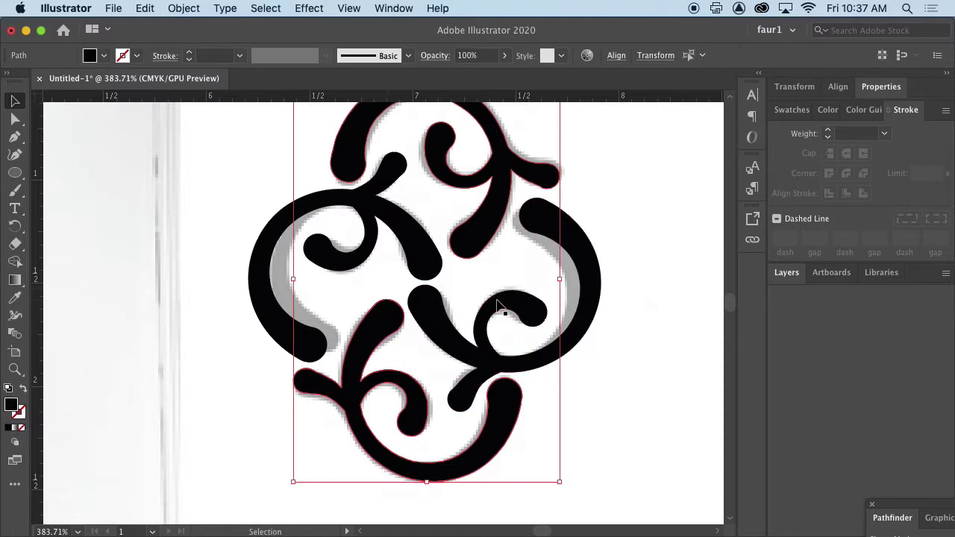
{"action": "left_click", "coordinate": [605, 413]}
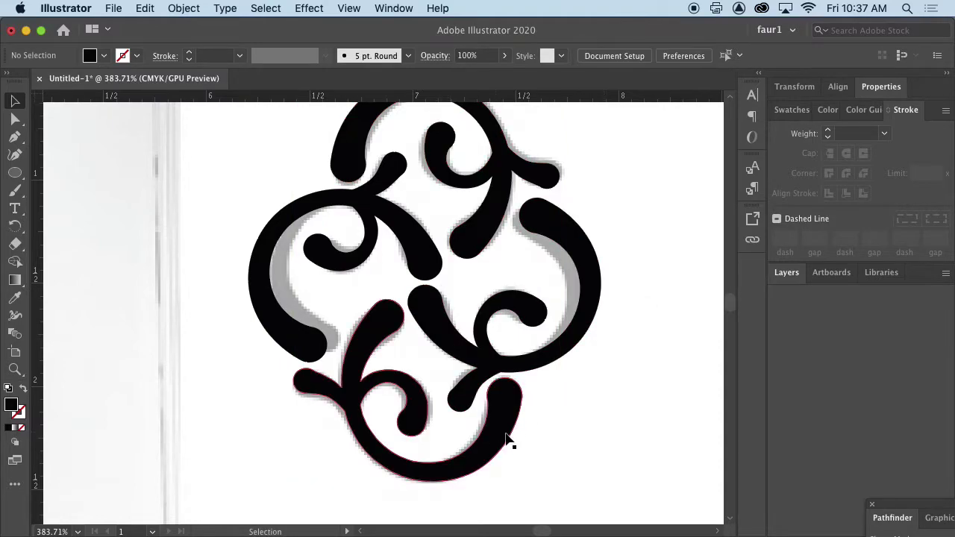
Group the four swirls of the Curve pen tool ornament into one object
{"action": "key", "text": "super+minus"}
{"action": "key", "text": "super+minus"}
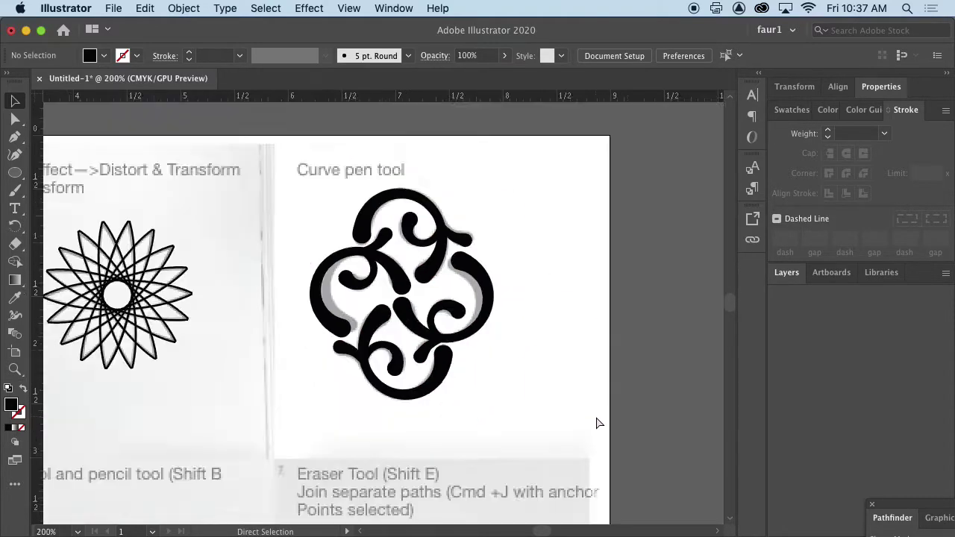
{"action": "key", "text": "super+minus"}
{"action": "left_click", "coordinate": [347, 384]}
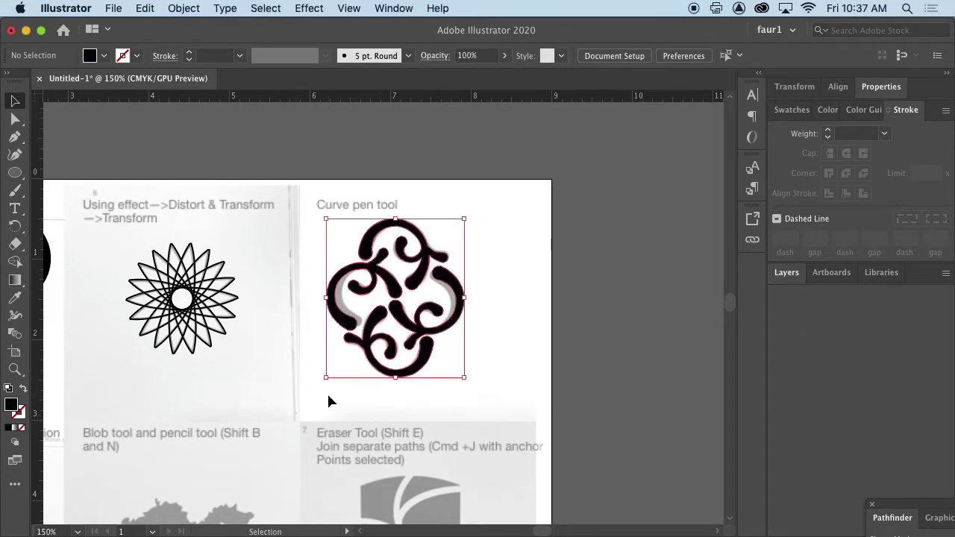
{"action": "key", "text": "a"}
{"action": "key", "text": "v"}
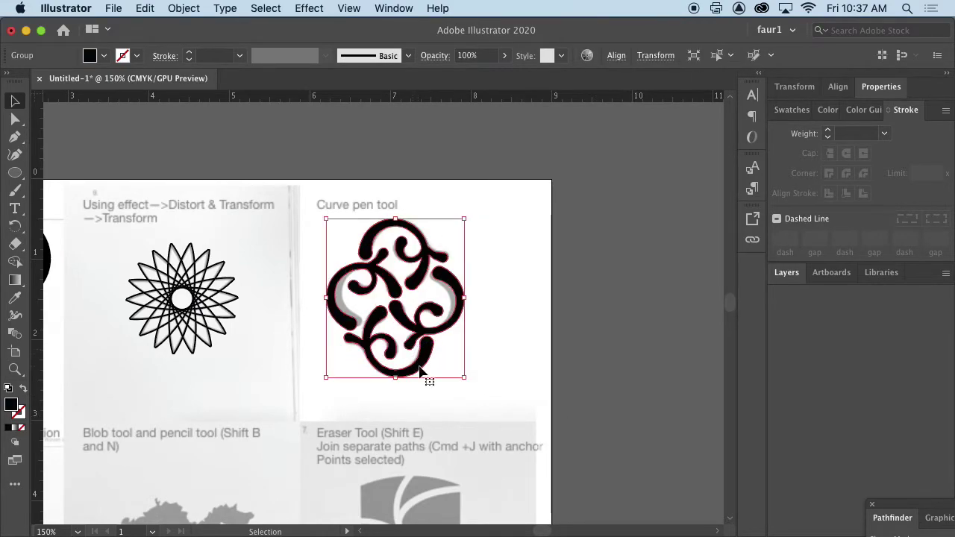
Move the grouped ornament aside to compare it with the gray template and place it back over the template
{"action": "left_click_drag", "start_coordinate": [411, 353], "coordinate": [539, 331]}
{"action": "left_click", "coordinate": [539, 332]}
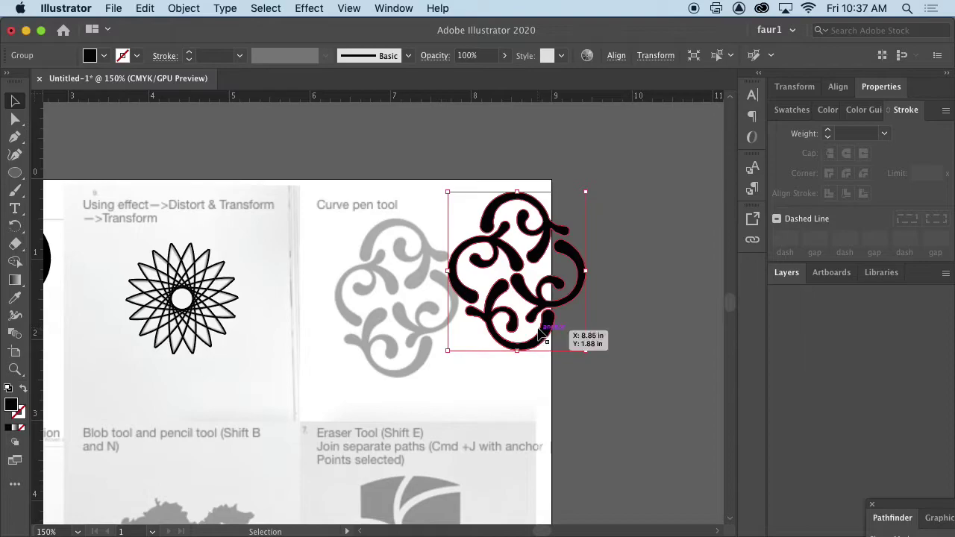
{"action": "left_click_drag", "start_coordinate": [501, 246], "coordinate": [501, 246]}
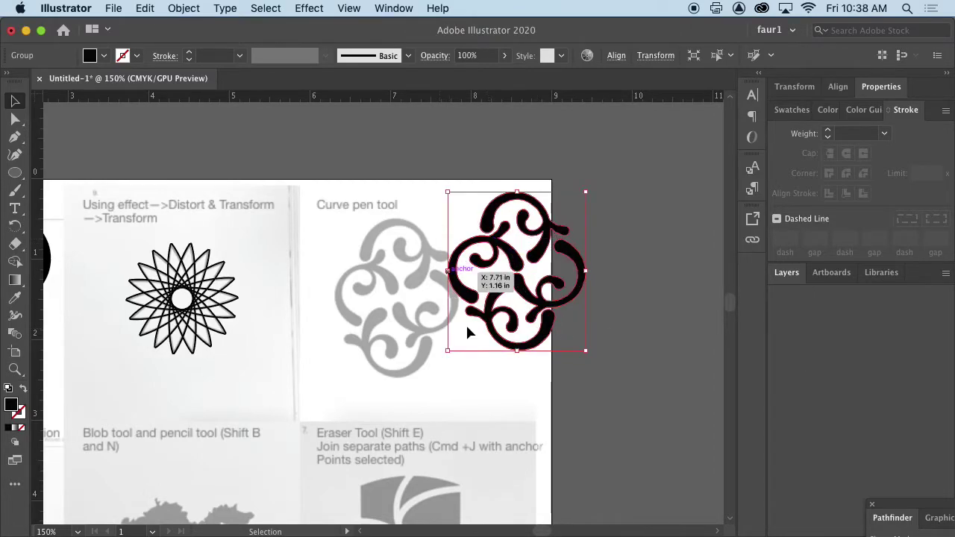
{"action": "mouse_move", "coordinate": [528, 339]}
{"action": "left_mouse_down"}
{"action": "mouse_move", "coordinate": [401, 363]}
{"action": "mouse_move", "coordinate": [430, 366]}
{"action": "mouse_move", "coordinate": [485, 300]}
{"action": "mouse_move", "coordinate": [556, 254]}
{"action": "left_mouse_up"}
Set the Pencil tool's fidelity one notch toward Smooth and let the Option key toggle to the Smooth tool
{"action": "left_click_drag", "start_coordinate": [267, 296], "coordinate": [556, 253]}
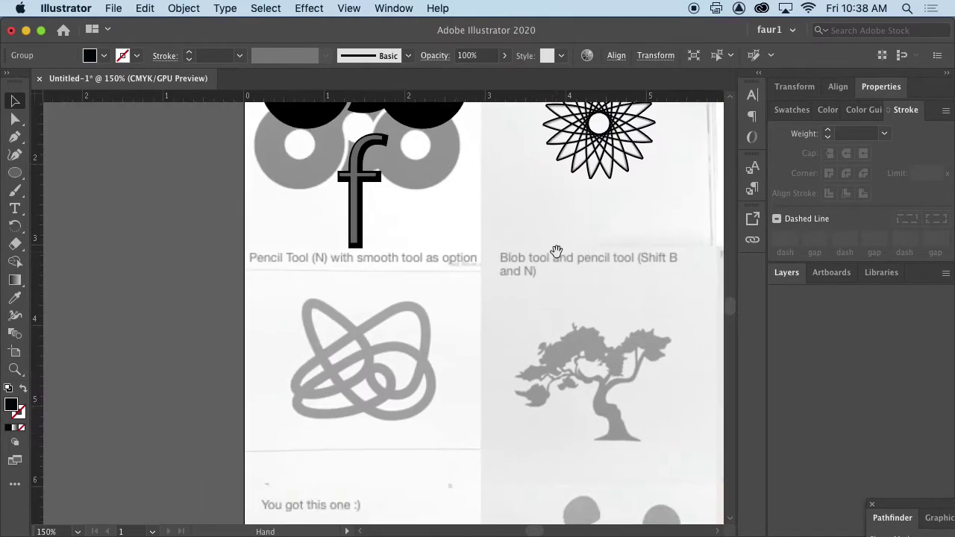
{"action": "scroll", "coordinate": [718, 129], "scroll_direction": "right", "scroll_amount": 6}
{"action": "scroll", "coordinate": [717, 128], "scroll_direction": "up", "scroll_amount": 3}
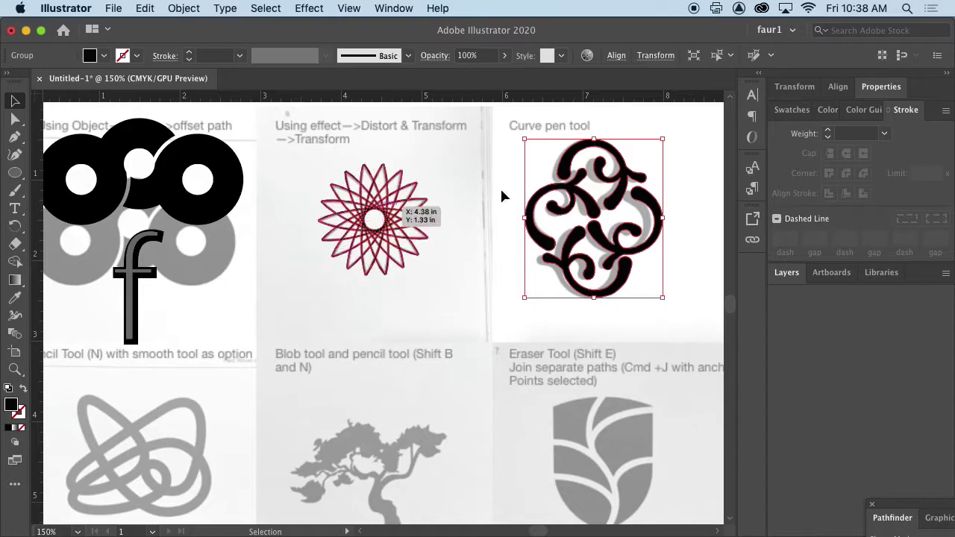
{"action": "scroll", "coordinate": [503, 196], "scroll_direction": "left", "scroll_amount": 2}
{"action": "scroll", "coordinate": [267, 356], "scroll_direction": "down", "scroll_amount": 5}
{"action": "scroll", "coordinate": [267, 357], "scroll_direction": "left", "scroll_amount": 2}
{"action": "scroll", "coordinate": [224, 256], "scroll_direction": "right", "scroll_amount": 1}
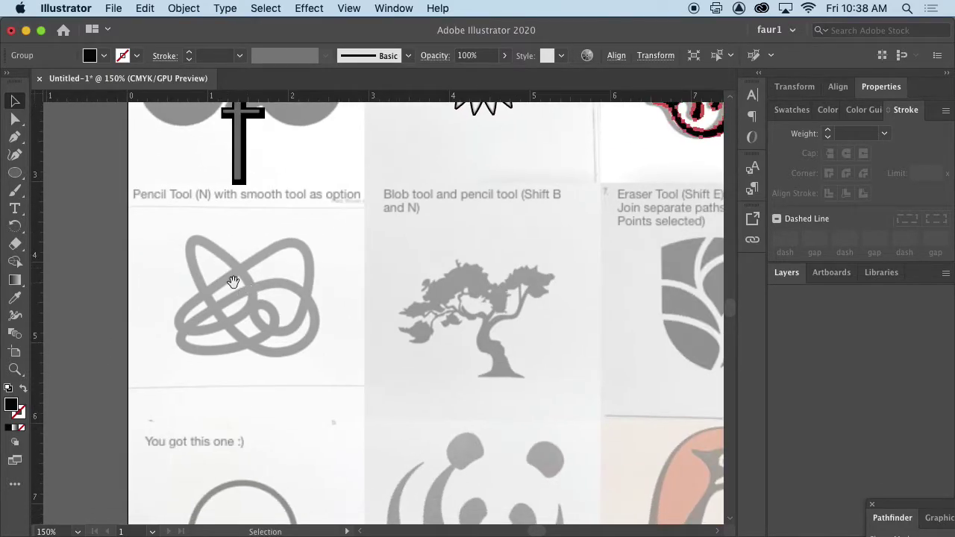
{"action": "scroll", "coordinate": [226, 279], "scroll_direction": "right", "scroll_amount": 1}
{"action": "scroll", "coordinate": [226, 279], "scroll_direction": "up", "scroll_amount": 2}
{"action": "scroll", "coordinate": [226, 279], "scroll_direction": "right", "scroll_amount": 1}
{"action": "key", "text": "super+space"}
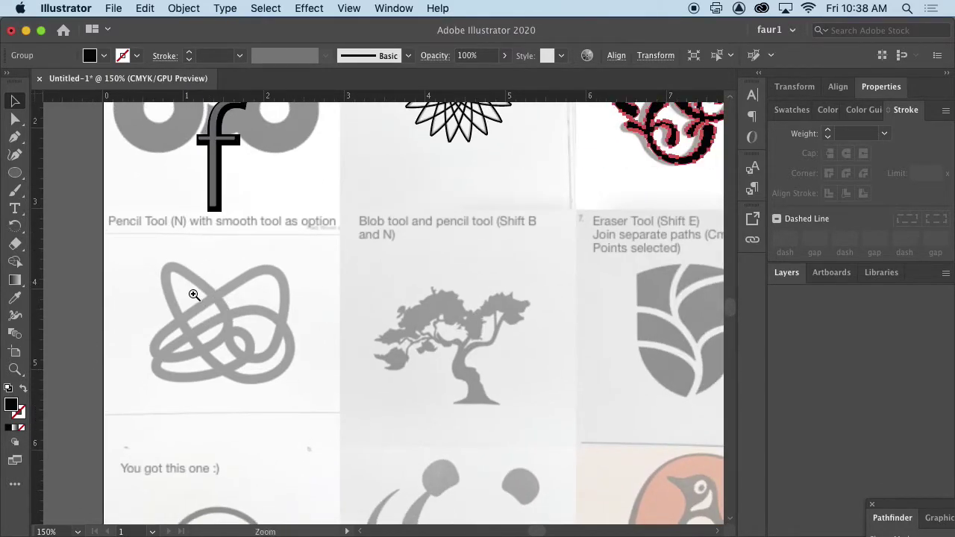
{"action": "left_click_drag", "start_coordinate": [192, 298], "coordinate": [335, 326]}
{"action": "scroll", "coordinate": [334, 326], "scroll_direction": "left", "scroll_amount": 3}
{"action": "scroll", "coordinate": [334, 326], "scroll_direction": "down", "scroll_amount": 2}
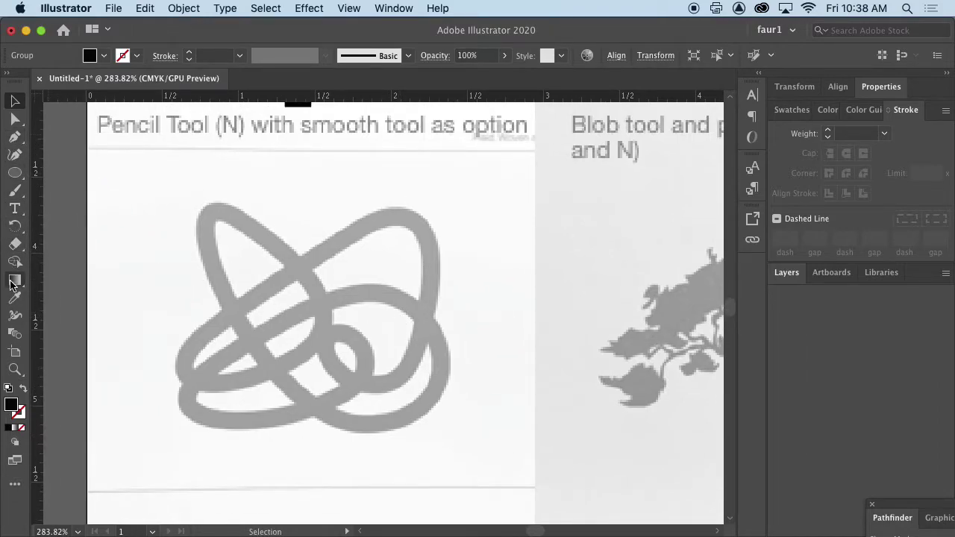
{"action": "left_click", "coordinate": [15, 190]}
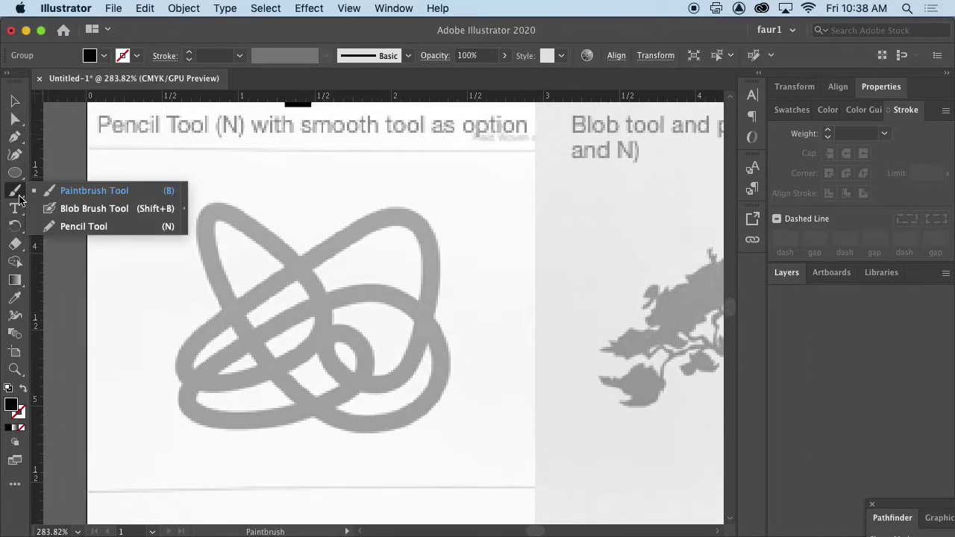
{"action": "left_click", "coordinate": [160, 227]}
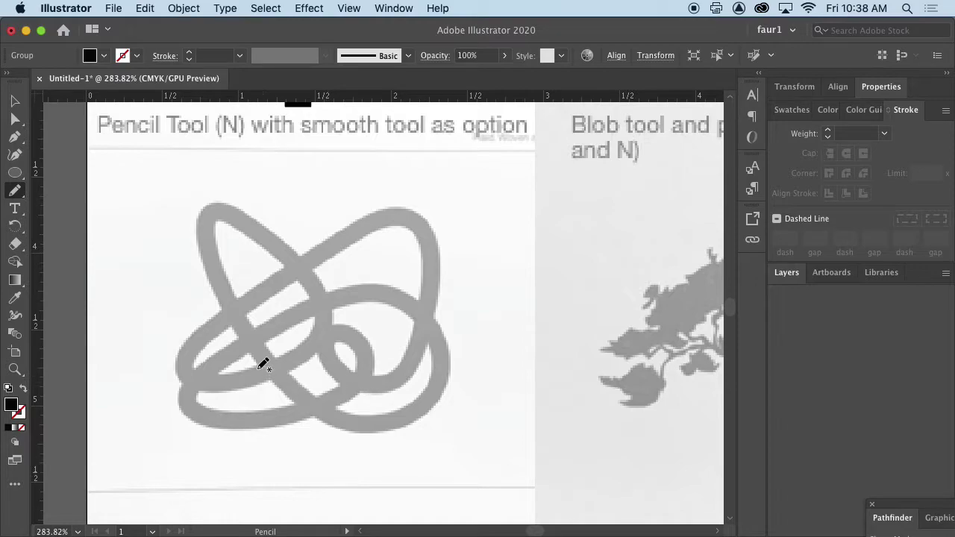
{"action": "double_click", "coordinate": [23, 189]}
{"action": "mouse_move", "coordinate": [475, 147]}
{"action": "left_mouse_down"}
{"action": "mouse_move", "coordinate": [560, 158]}
{"action": "mouse_move", "coordinate": [524, 146]}
{"action": "mouse_move", "coordinate": [482, 148]}
{"action": "left_mouse_up"}
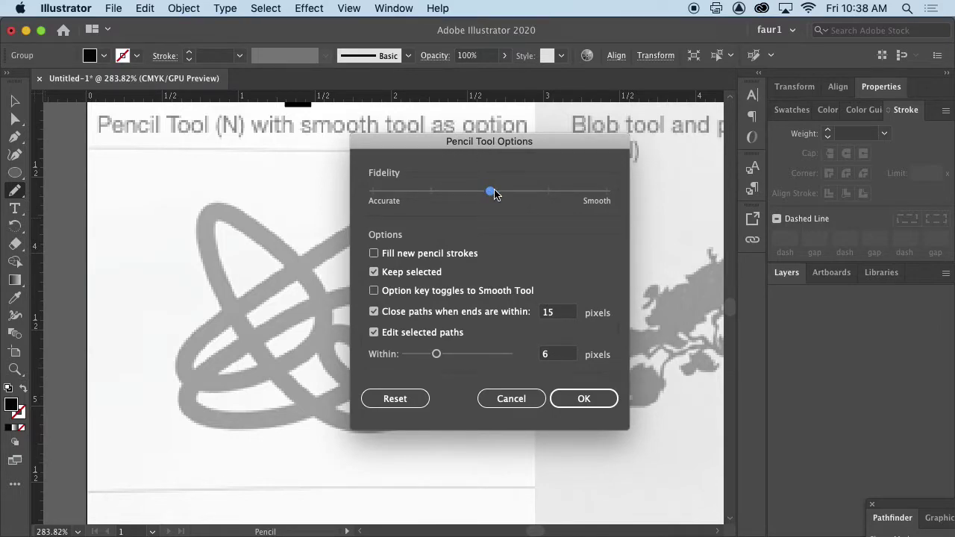
{"action": "left_click_drag", "start_coordinate": [490, 193], "coordinate": [535, 199]}
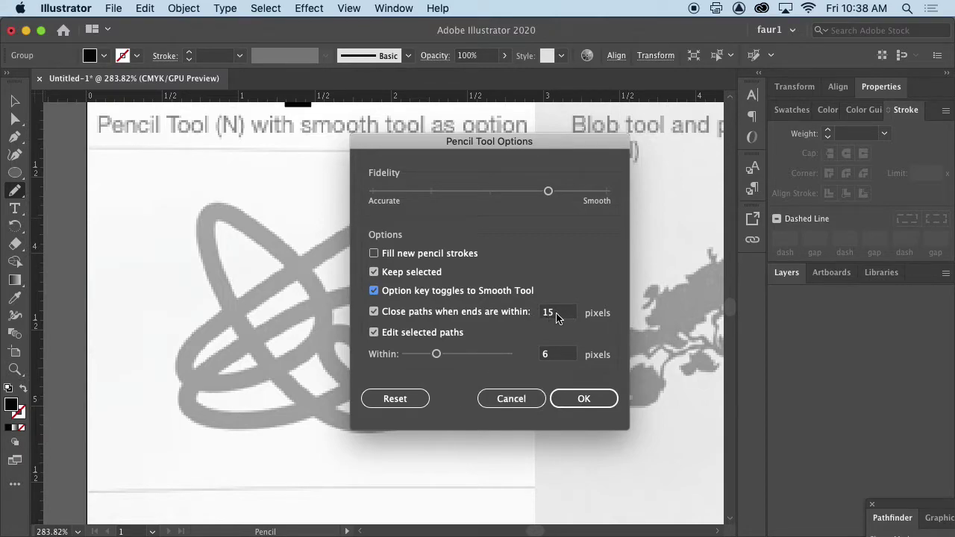
{"action": "left_click", "coordinate": [581, 394]}
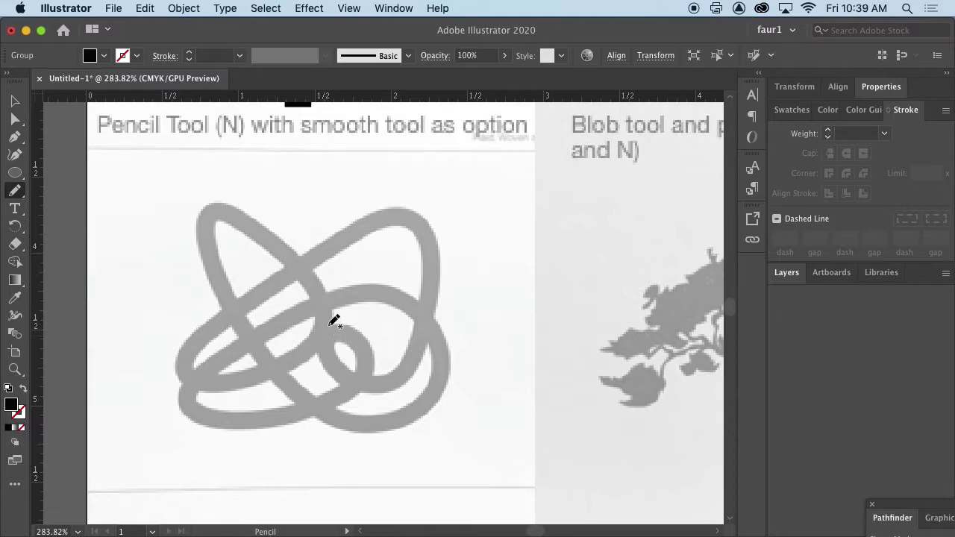
Trace the centerline of the whole loop logo with one continuous Pencil stroke
{"action": "mouse_move", "coordinate": [434, 332]}
{"action": "left_mouse_down"}
{"action": "mouse_move", "coordinate": [393, 299]}
{"action": "mouse_move", "coordinate": [336, 295]}
{"action": "mouse_move", "coordinate": [204, 372]}
{"action": "mouse_move", "coordinate": [195, 419]}
{"action": "mouse_move", "coordinate": [223, 432]}
{"action": "mouse_move", "coordinate": [258, 430]}
{"action": "mouse_move", "coordinate": [329, 403]}
{"action": "mouse_move", "coordinate": [371, 358]}
{"action": "mouse_move", "coordinate": [363, 336]}
{"action": "mouse_move", "coordinate": [337, 329]}
{"action": "mouse_move", "coordinate": [328, 335]}
{"action": "mouse_move", "coordinate": [327, 363]}
{"action": "mouse_move", "coordinate": [342, 379]}
{"action": "mouse_move", "coordinate": [363, 387]}
{"action": "mouse_move", "coordinate": [397, 376]}
{"action": "mouse_move", "coordinate": [428, 295]}
{"action": "mouse_move", "coordinate": [427, 243]}
{"action": "mouse_move", "coordinate": [414, 231]}
{"action": "mouse_move", "coordinate": [342, 236]}
{"action": "mouse_move", "coordinate": [220, 313]}
{"action": "mouse_move", "coordinate": [187, 359]}
{"action": "mouse_move", "coordinate": [196, 382]}
{"action": "mouse_move", "coordinate": [227, 388]}
{"action": "mouse_move", "coordinate": [272, 375]}
{"action": "mouse_move", "coordinate": [326, 319]}
{"action": "mouse_move", "coordinate": [326, 294]}
{"action": "mouse_move", "coordinate": [283, 247]}
{"action": "mouse_move", "coordinate": [239, 221]}
{"action": "mouse_move", "coordinate": [211, 218]}
{"action": "mouse_move", "coordinate": [203, 239]}
{"action": "mouse_move", "coordinate": [236, 309]}
{"action": "mouse_move", "coordinate": [277, 378]}
{"action": "mouse_move", "coordinate": [314, 410]}
{"action": "mouse_move", "coordinate": [383, 430]}
{"action": "mouse_move", "coordinate": [422, 417]}
{"action": "mouse_move", "coordinate": [438, 398]}
{"action": "mouse_move", "coordinate": [441, 336]}
{"action": "left_mouse_up"}
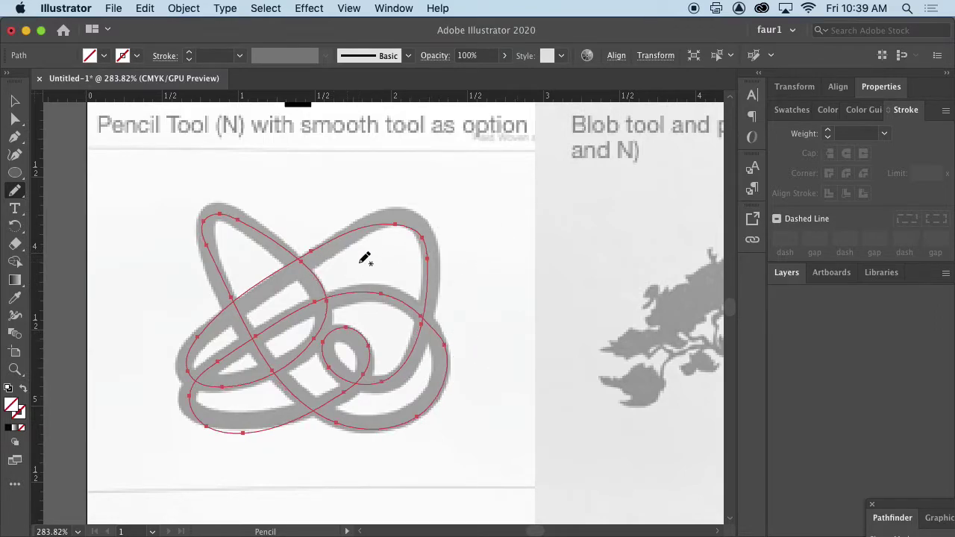
{"action": "key", "text": "v"}
{"action": "key", "text": "n"}
Redraw the off-center stretches of the loop path along its upper-right, diagonal, right-hand and lower-left curves to follow the template
{"action": "left_click_drag", "start_coordinate": [385, 217], "coordinate": [411, 222]}
{"action": "left_click_drag", "start_coordinate": [431, 257], "coordinate": [432, 257]}
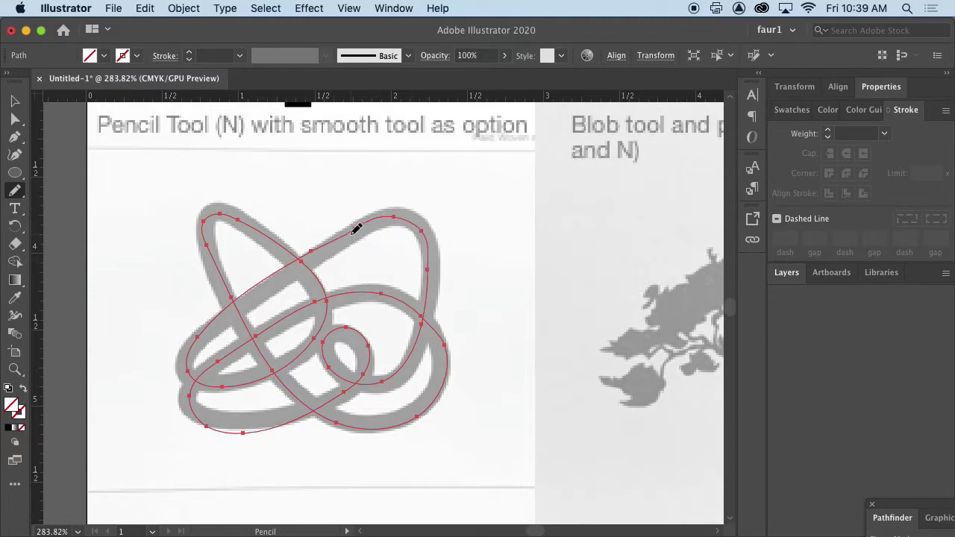
{"action": "left_click_drag", "start_coordinate": [358, 225], "coordinate": [201, 329]}
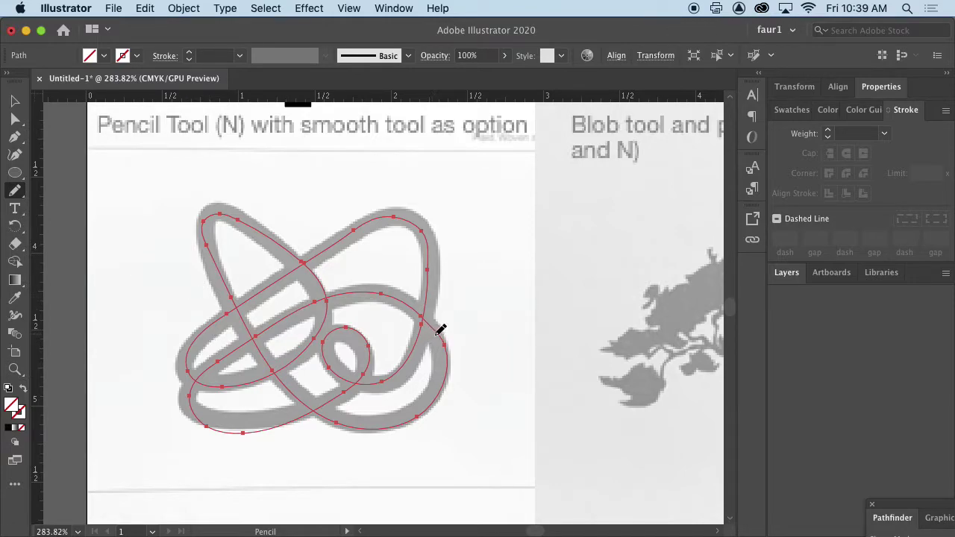
{"action": "mouse_move", "coordinate": [438, 322]}
{"action": "left_mouse_down"}
{"action": "mouse_move", "coordinate": [443, 385]}
{"action": "mouse_move", "coordinate": [426, 405]}
{"action": "left_mouse_up"}
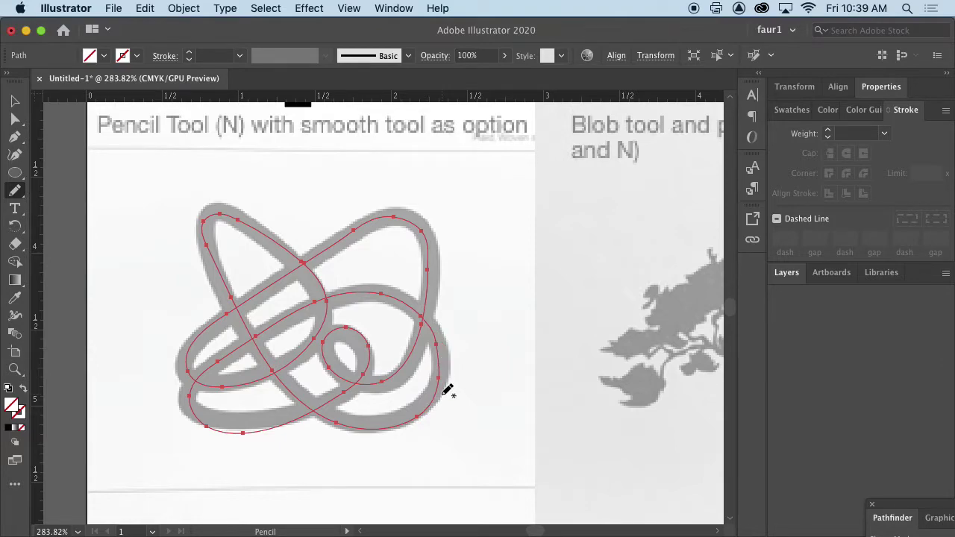
{"action": "key", "text": "super"}
{"action": "mouse_move", "coordinate": [309, 413]}
{"action": "left_mouse_down"}
{"action": "mouse_move", "coordinate": [217, 416]}
{"action": "mouse_move", "coordinate": [192, 404]}
{"action": "left_mouse_up"}
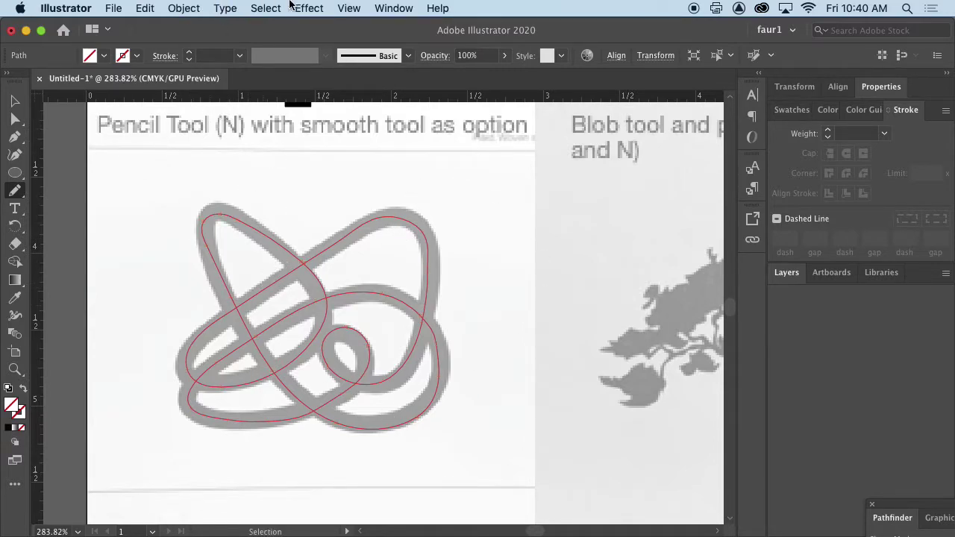
Run Simplify on the loop path, switch off its automatic simplification and deselect the path
{"action": "left_click", "coordinate": [179, 8]}
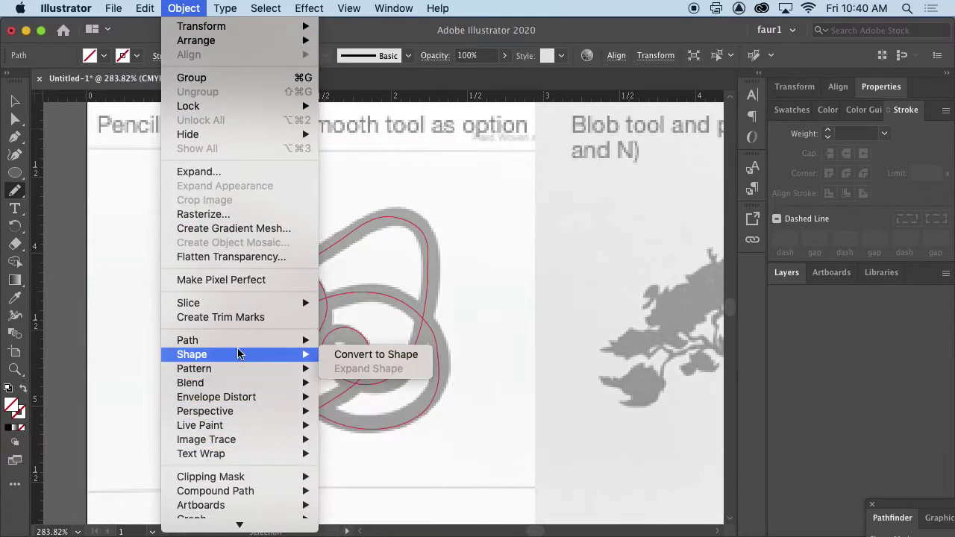
{"action": "mouse_move", "coordinate": [250, 344]}
{"action": "left_click", "coordinate": [359, 429]}
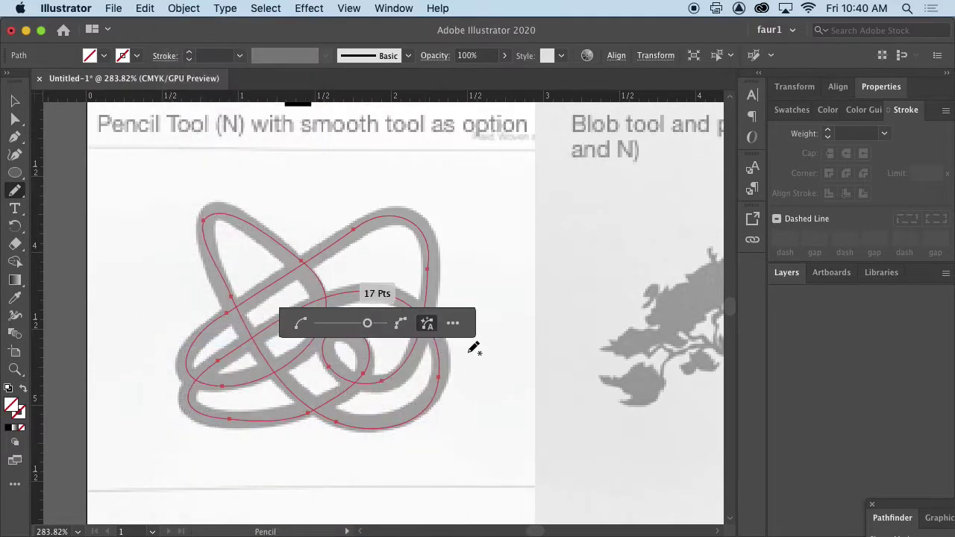
{"action": "left_click", "coordinate": [427, 323]}
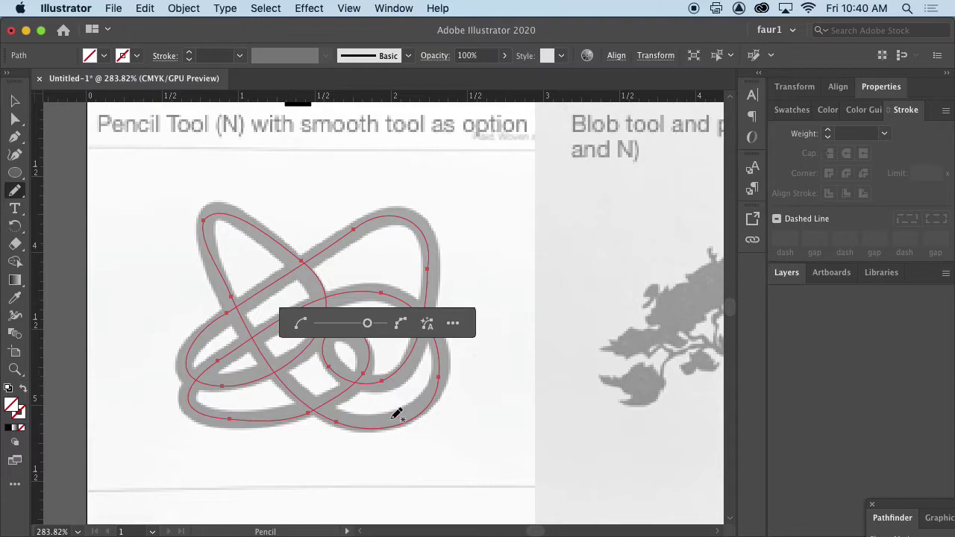
{"action": "left_click", "coordinate": [16, 102]}
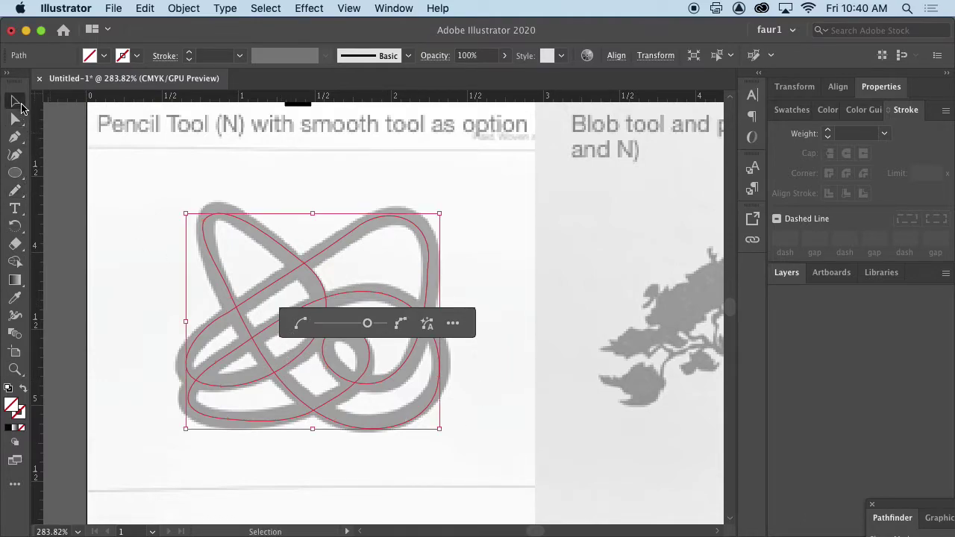
{"action": "left_click", "coordinate": [128, 235]}
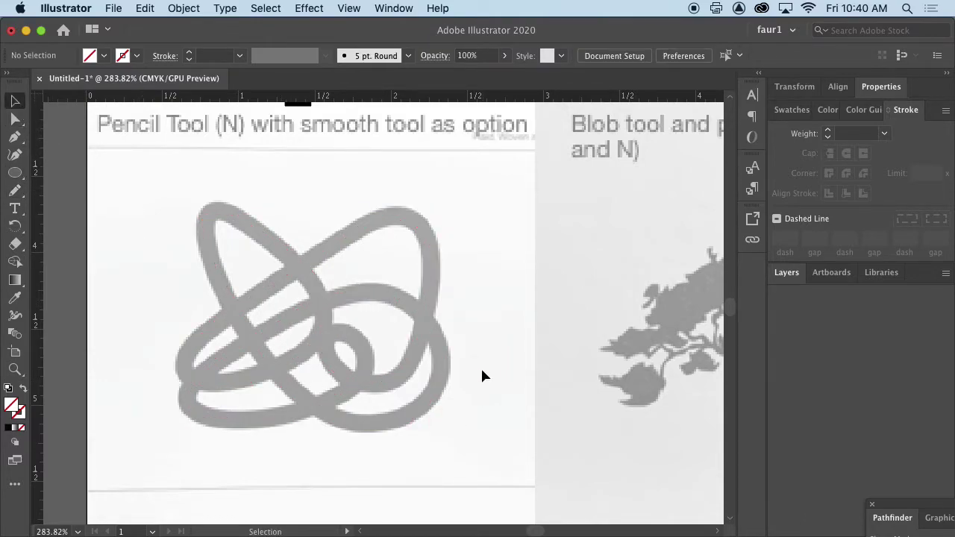
Give the loop path a black 9 pt stroke
{"action": "left_click", "coordinate": [431, 285]}
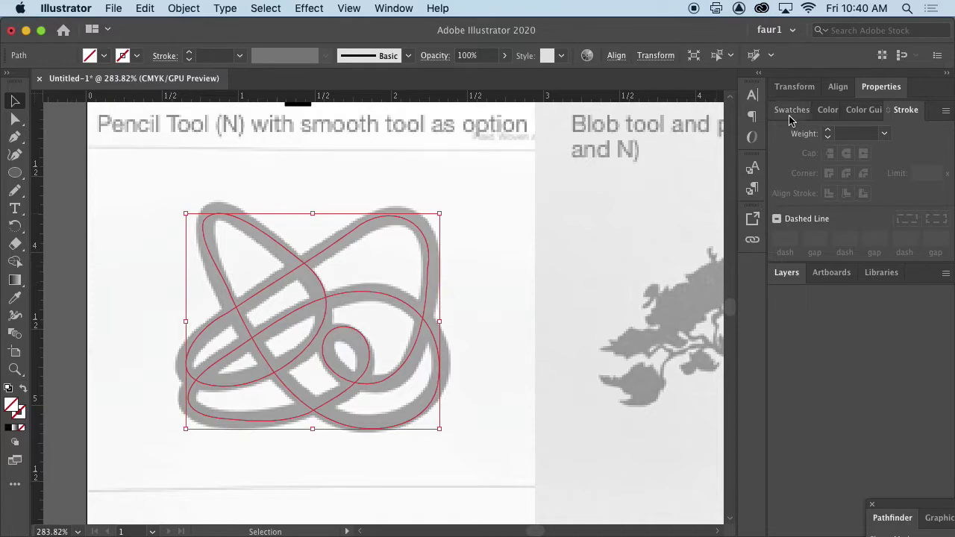
{"action": "left_click", "coordinate": [881, 92]}
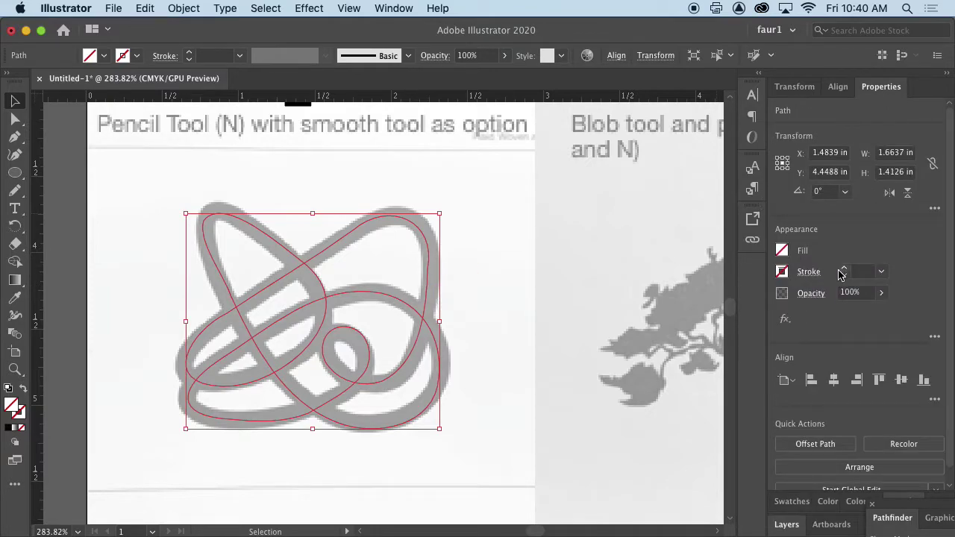
{"action": "left_click", "coordinate": [782, 273]}
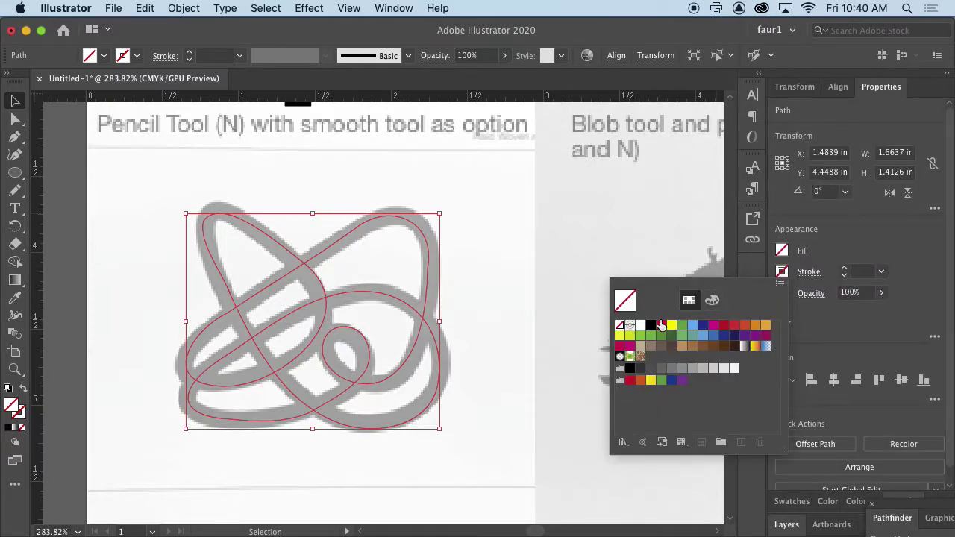
{"action": "left_click", "coordinate": [661, 326]}
{"action": "left_click", "coordinate": [650, 326]}
{"action": "left_click", "coordinate": [845, 270]}
{"action": "left_click", "coordinate": [845, 270]}
{"action": "left_click", "coordinate": [845, 270]}
{"action": "left_click", "coordinate": [844, 270]}
{"action": "left_click", "coordinate": [845, 270]}
{"action": "left_click", "coordinate": [844, 270]}
{"action": "left_click", "coordinate": [845, 270]}
{"action": "left_click", "coordinate": [845, 270]}
{"action": "left_click", "coordinate": [845, 270]}
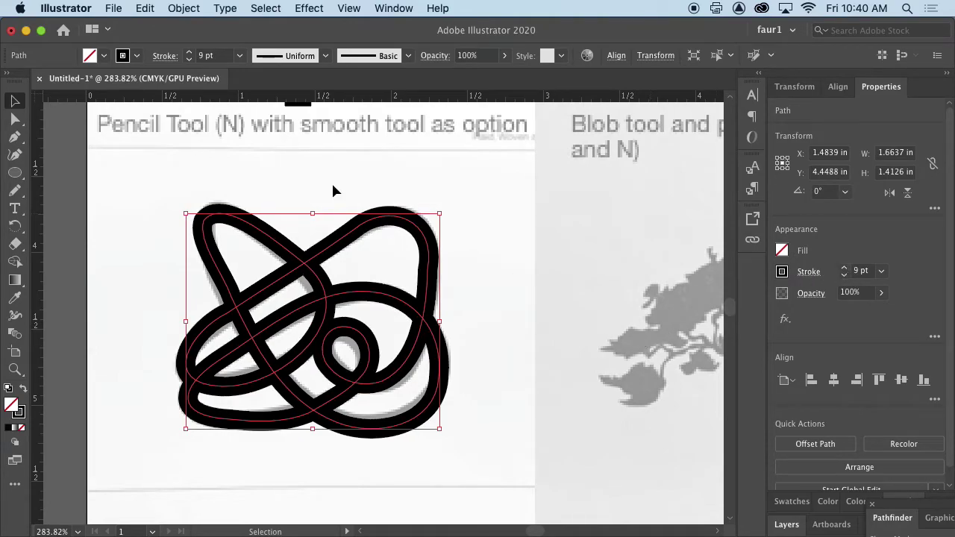
Simplify the stroked loop path further to 8 points
{"action": "left_click", "coordinate": [187, 7]}
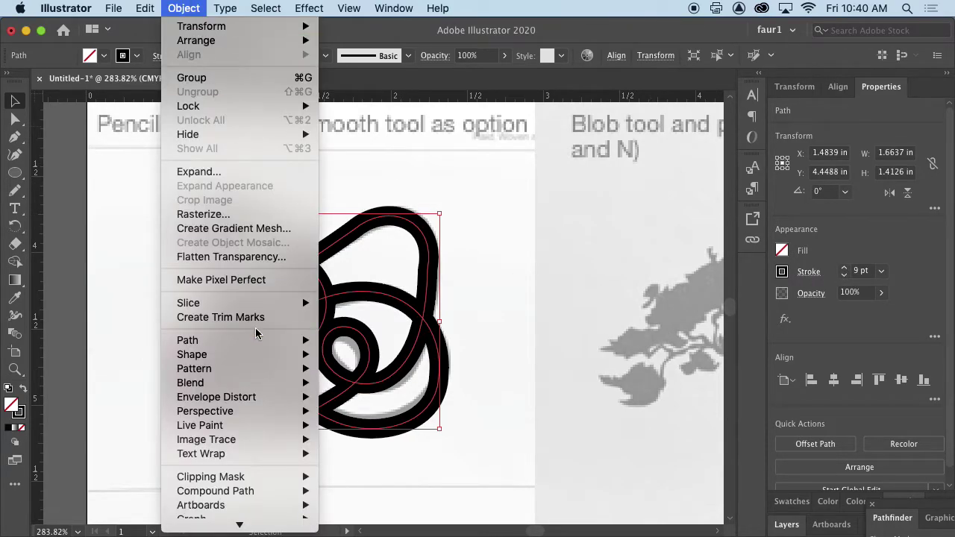
{"action": "mouse_move", "coordinate": [259, 359]}
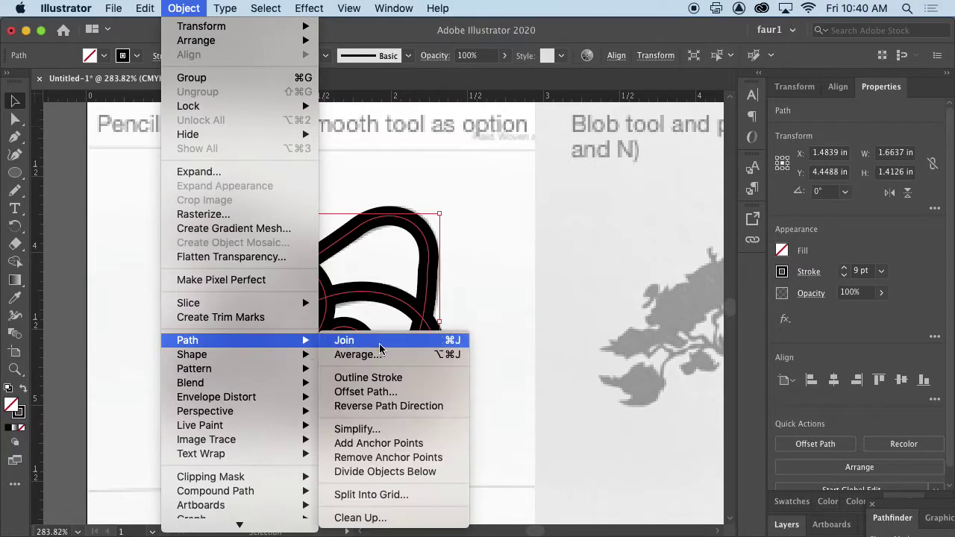
{"action": "left_click", "coordinate": [353, 430]}
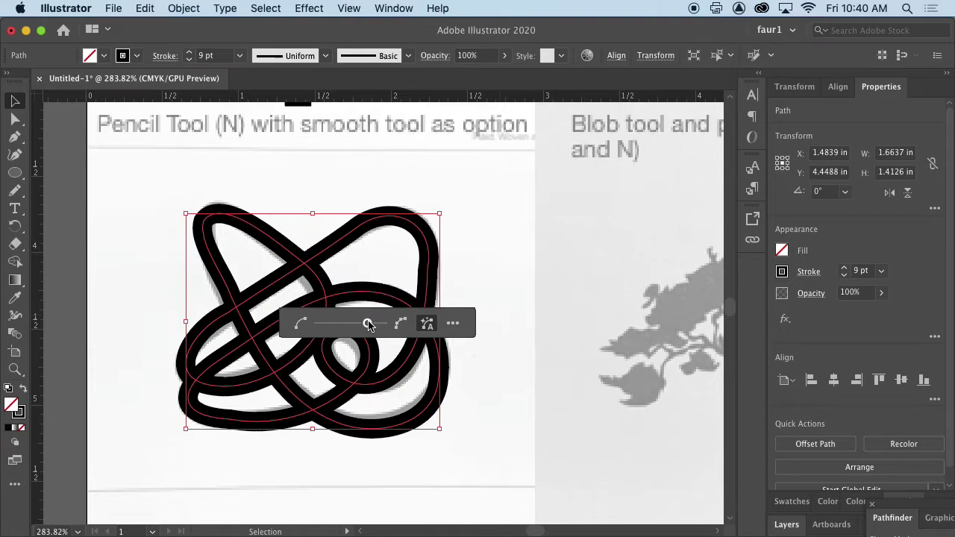
{"action": "left_click_drag", "start_coordinate": [367, 325], "coordinate": [342, 326]}
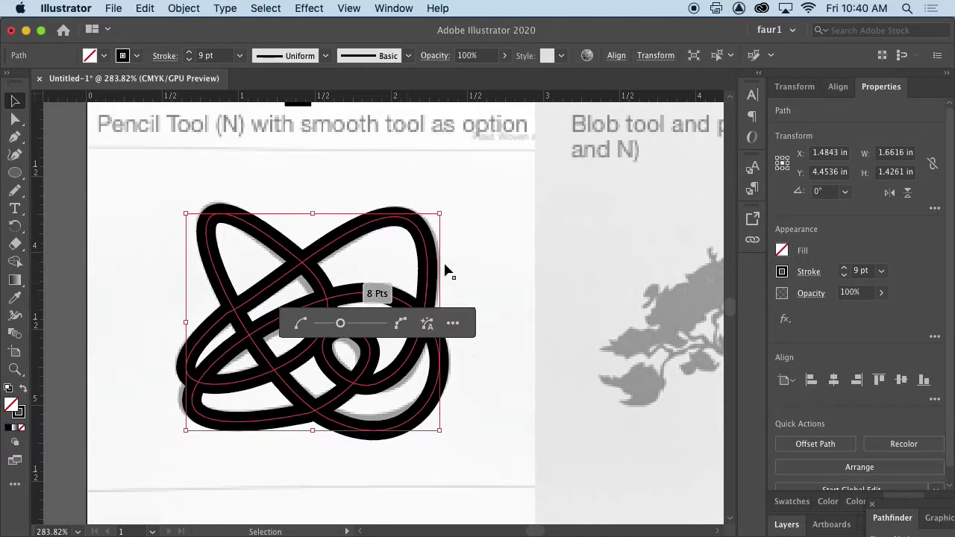
Adjust the direction handles of the left-hand loop and of the anchor below the small inner loop to fit the template
{"action": "left_click", "coordinate": [15, 118]}
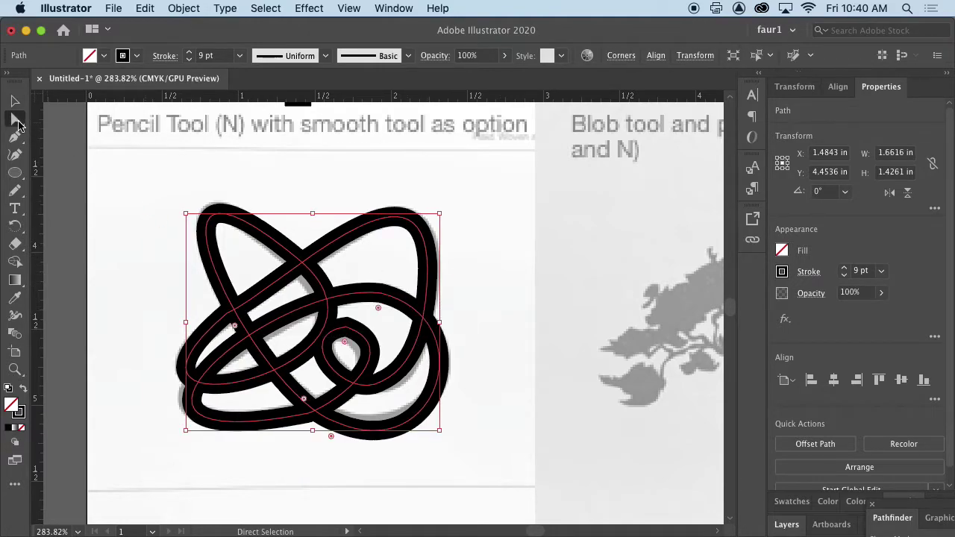
{"action": "left_click", "coordinate": [117, 203]}
{"action": "left_click", "coordinate": [215, 333]}
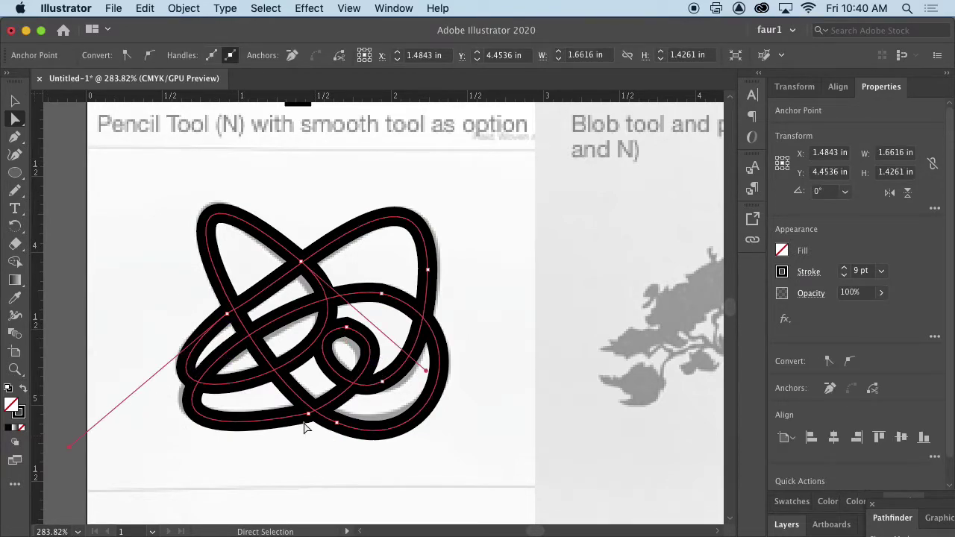
{"action": "left_click_drag", "start_coordinate": [68, 455], "coordinate": [65, 440]}
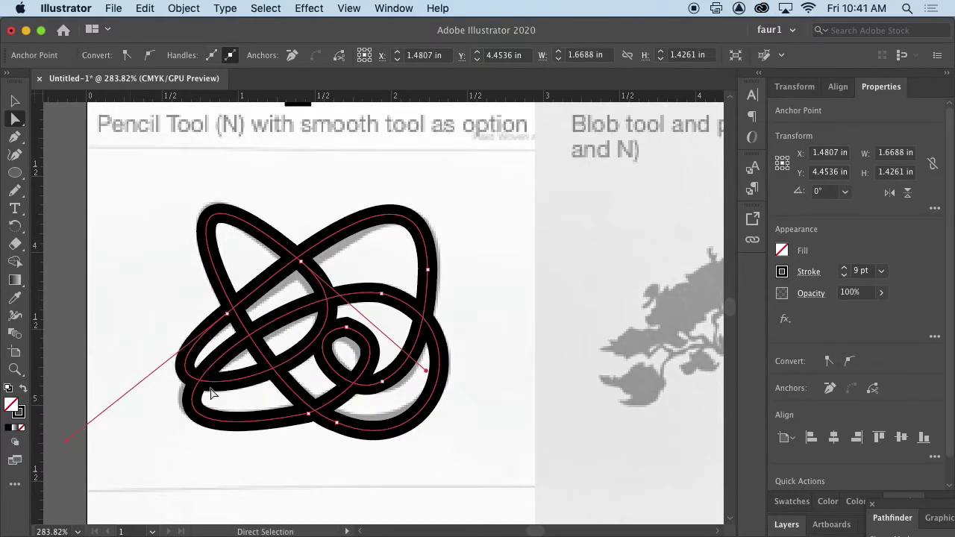
{"action": "left_click", "coordinate": [382, 381]}
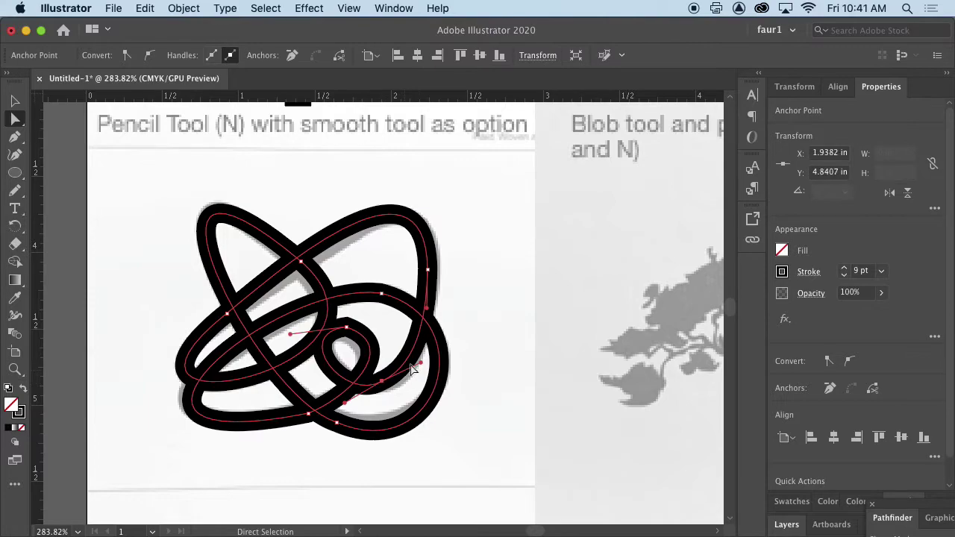
{"action": "left_click_drag", "start_coordinate": [423, 363], "coordinate": [424, 363]}
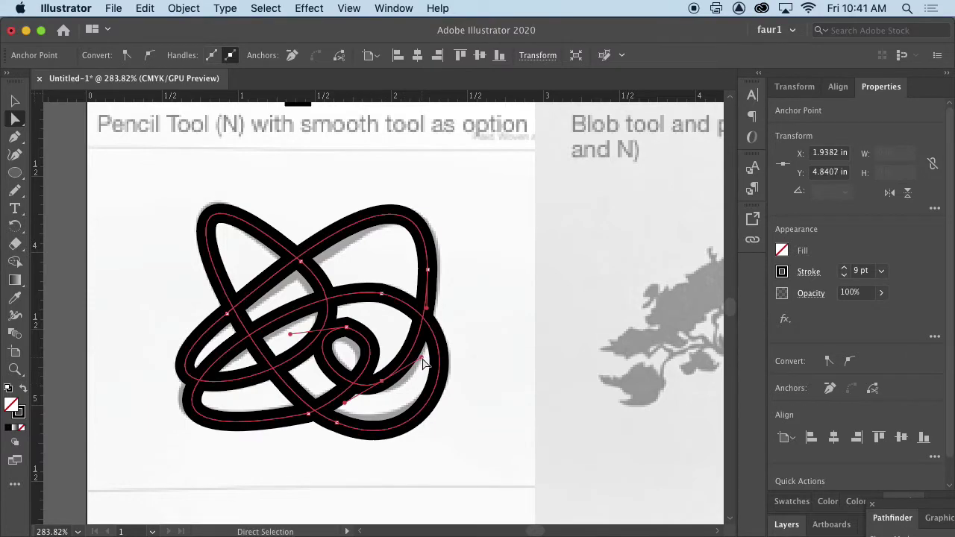
Move the small inner loop's top anchor down slightly, level its direction handles and deselect the path
{"action": "left_click", "coordinate": [346, 329]}
{"action": "mouse_move", "coordinate": [410, 324]}
{"action": "left_mouse_down"}
{"action": "mouse_move", "coordinate": [408, 342]}
{"action": "mouse_move", "coordinate": [409, 332]}
{"action": "left_mouse_up"}
{"action": "left_click_drag", "start_coordinate": [345, 329], "coordinate": [344, 334]}
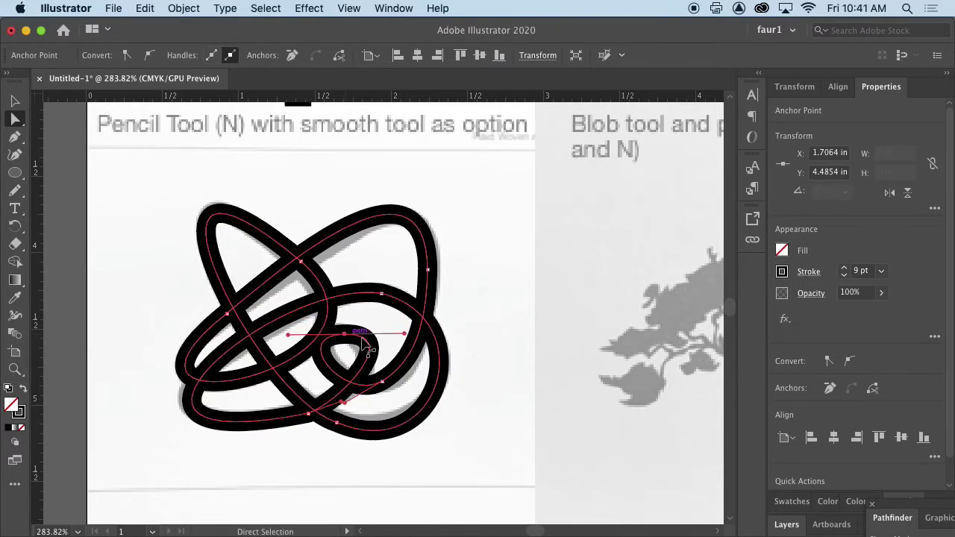
{"action": "left_click", "coordinate": [405, 335]}
{"action": "left_click", "coordinate": [501, 476]}
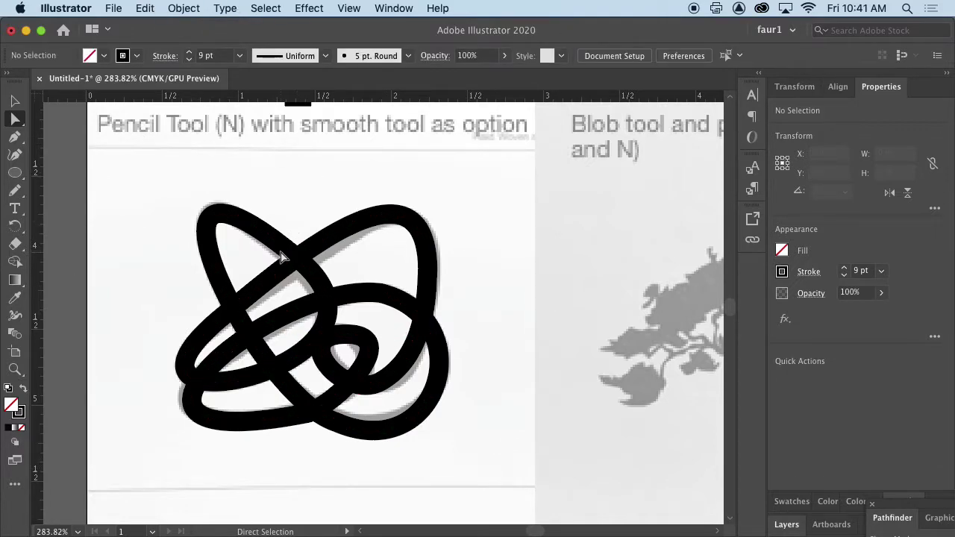
Expand the loop path's stroke into a filled shape and inspect the anchors on its outline
{"action": "key", "text": "v"}
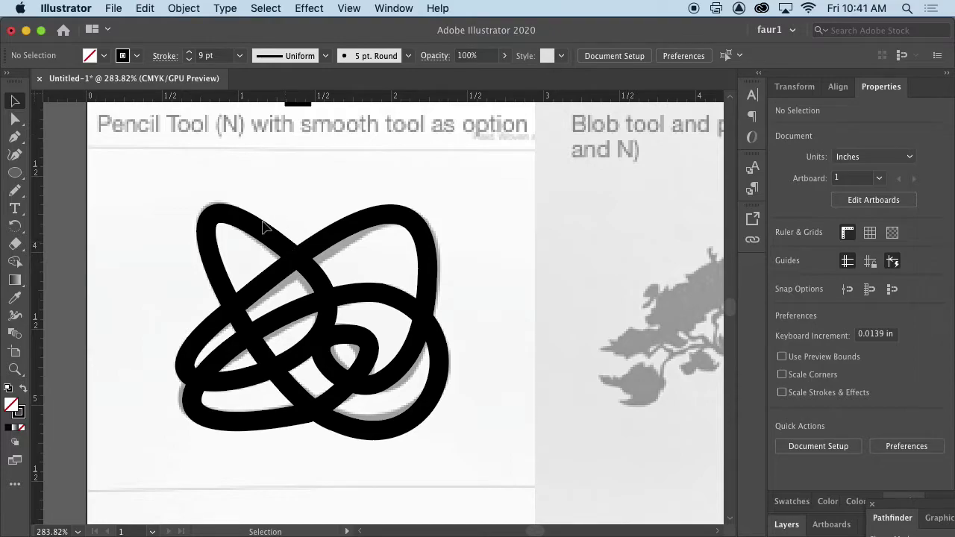
{"action": "left_click", "coordinate": [263, 227]}
{"action": "left_click", "coordinate": [183, 8]}
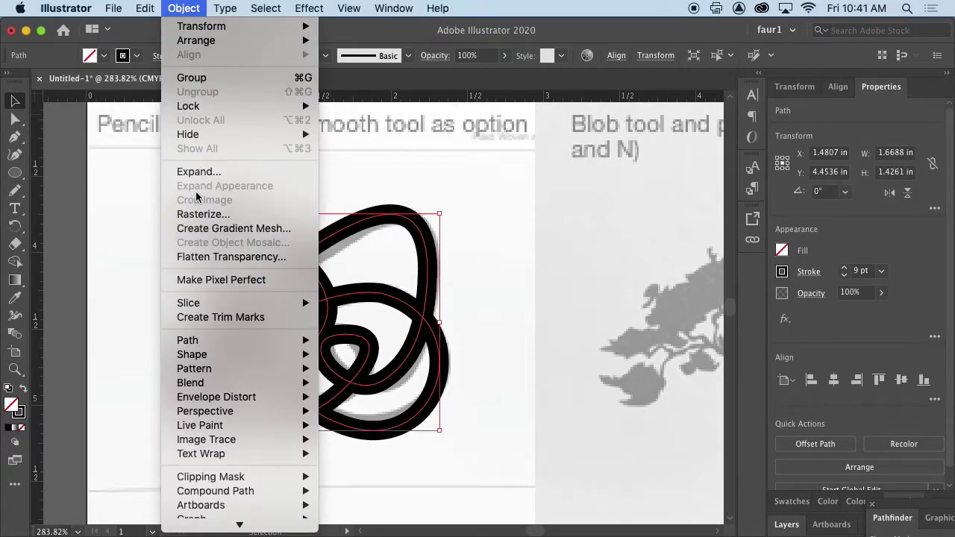
{"action": "left_click", "coordinate": [200, 174]}
{"action": "left_click", "coordinate": [660, 436]}
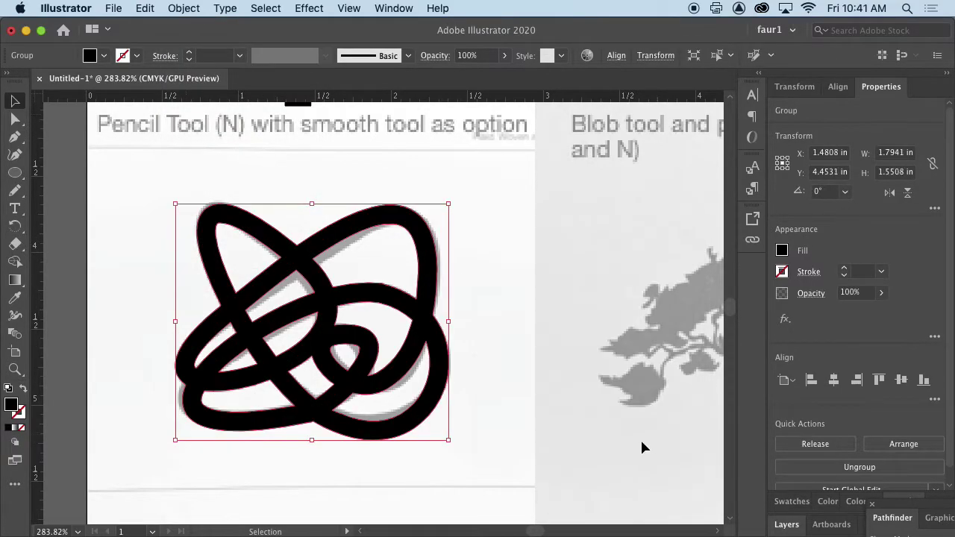
{"action": "left_click", "coordinate": [490, 450]}
{"action": "left_click", "coordinate": [15, 119]}
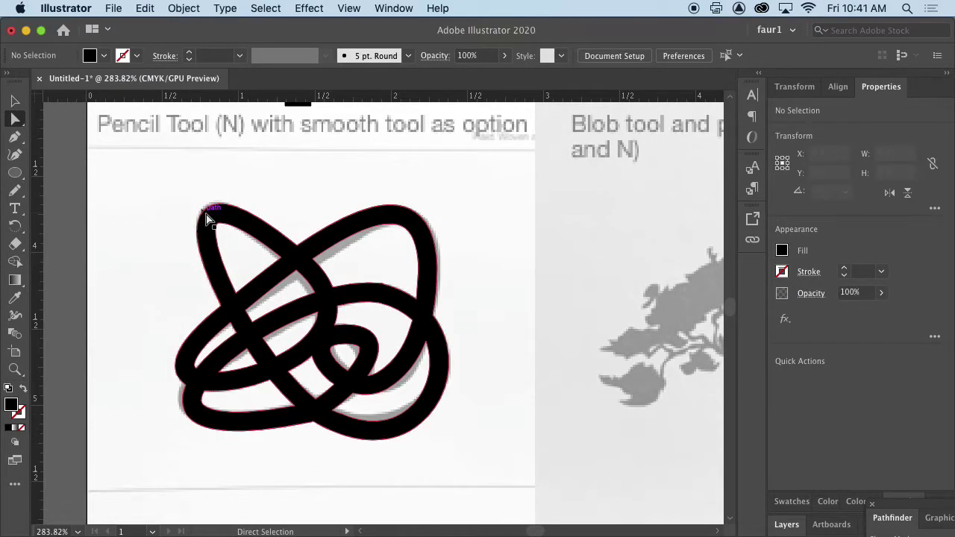
{"action": "left_click", "coordinate": [207, 217]}
{"action": "left_click", "coordinate": [15, 100]}
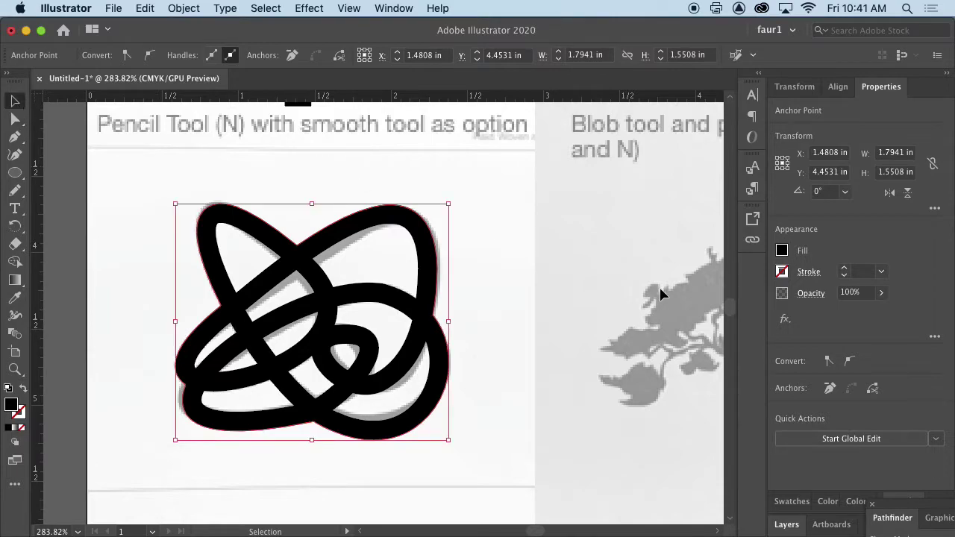
Sketch an open pencil loop about 0.72 by 0.5 in beside the loop logo and give it a black stroke
{"action": "left_click", "coordinate": [22, 193]}
{"action": "mouse_move", "coordinate": [510, 295]}
{"action": "left_mouse_down"}
{"action": "mouse_move", "coordinate": [561, 310]}
{"action": "mouse_move", "coordinate": [547, 321]}
{"action": "left_mouse_up"}
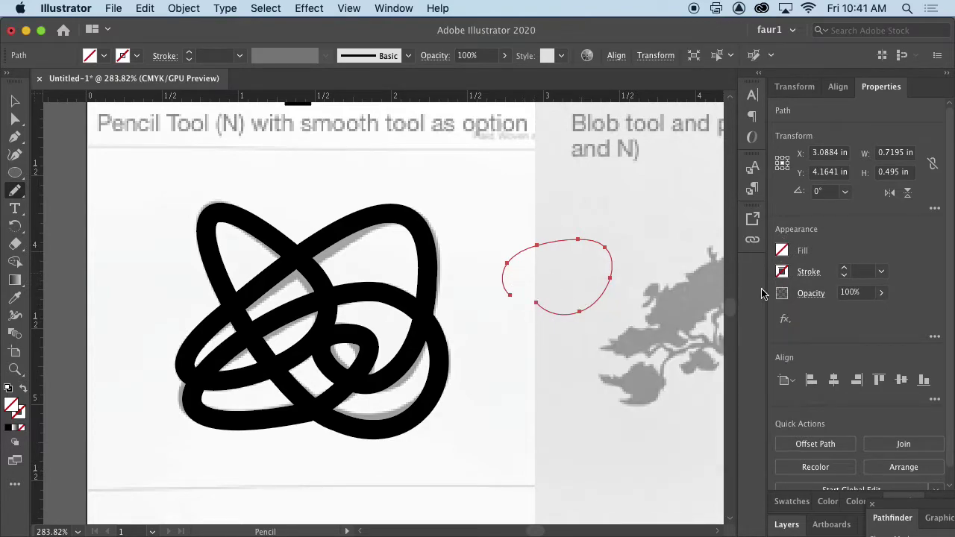
{"action": "left_click", "coordinate": [782, 271]}
{"action": "left_click", "coordinate": [655, 326]}
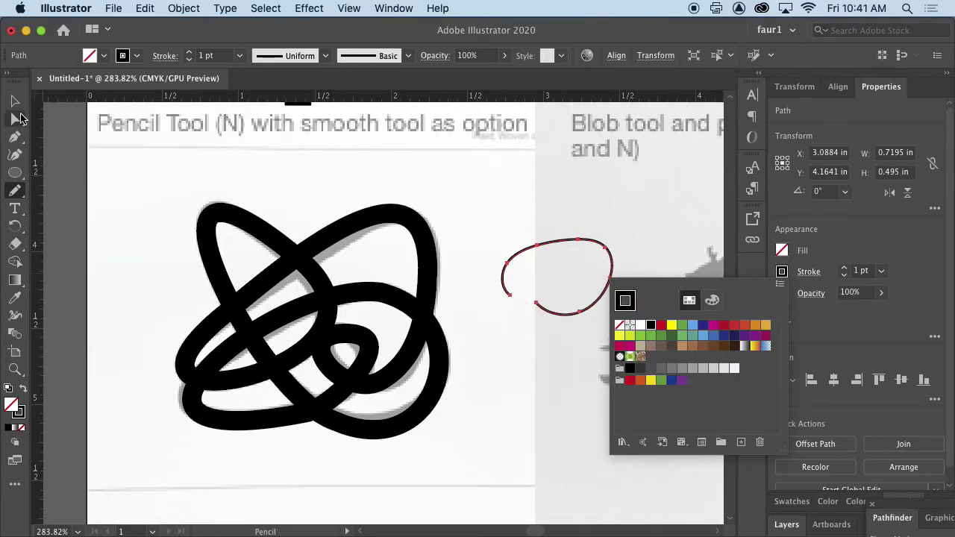
{"action": "key", "text": "Escape"}
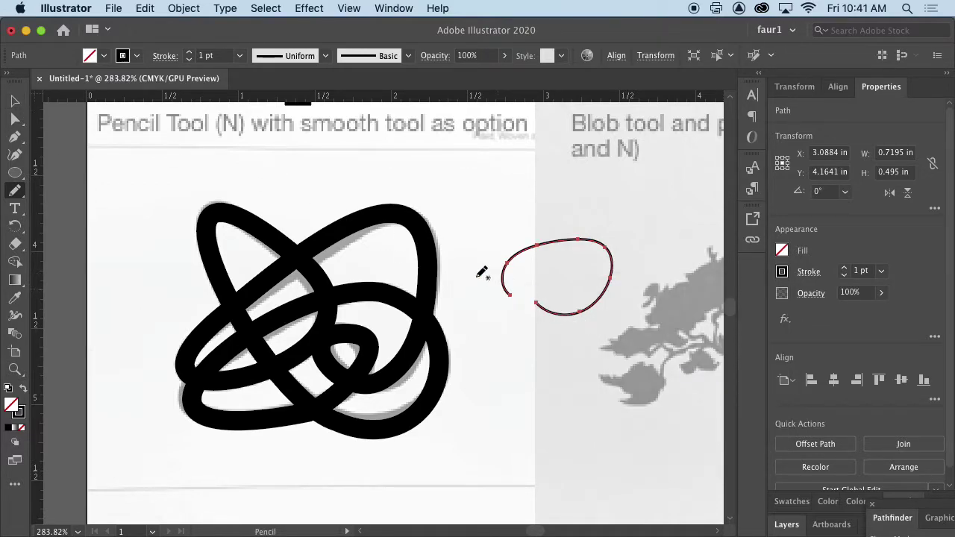
Try joining the two selected end anchors of the practice loop, and undo the join
{"action": "key", "text": "a"}
{"action": "left_click", "coordinate": [518, 306]}
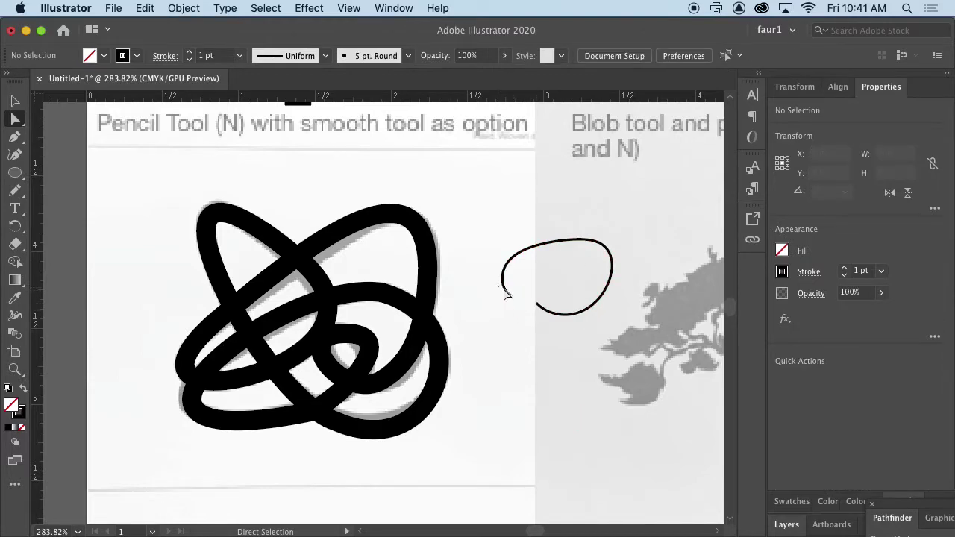
{"action": "left_click_drag", "start_coordinate": [543, 323], "coordinate": [544, 317]}
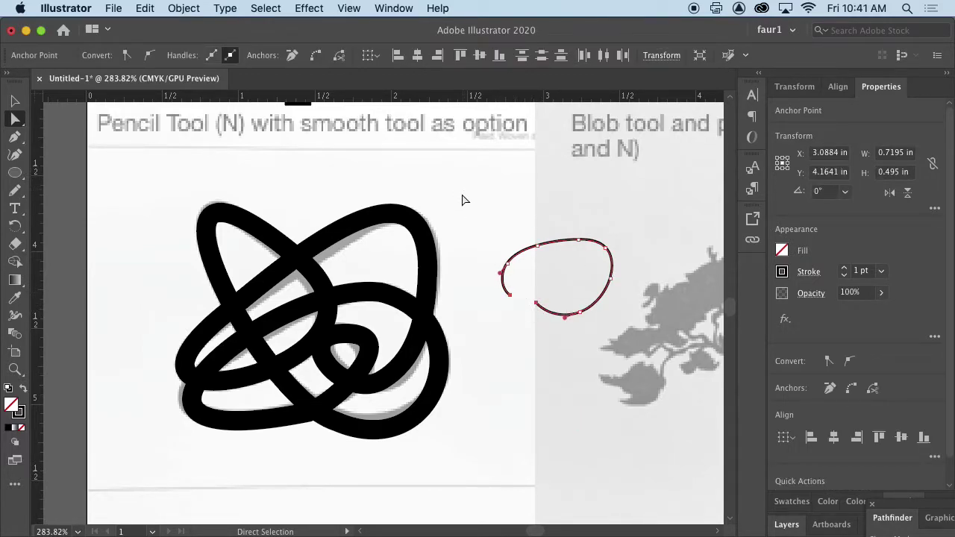
{"action": "key", "text": "v"}
{"action": "key", "text": "a"}
{"action": "key", "text": "super+j"}
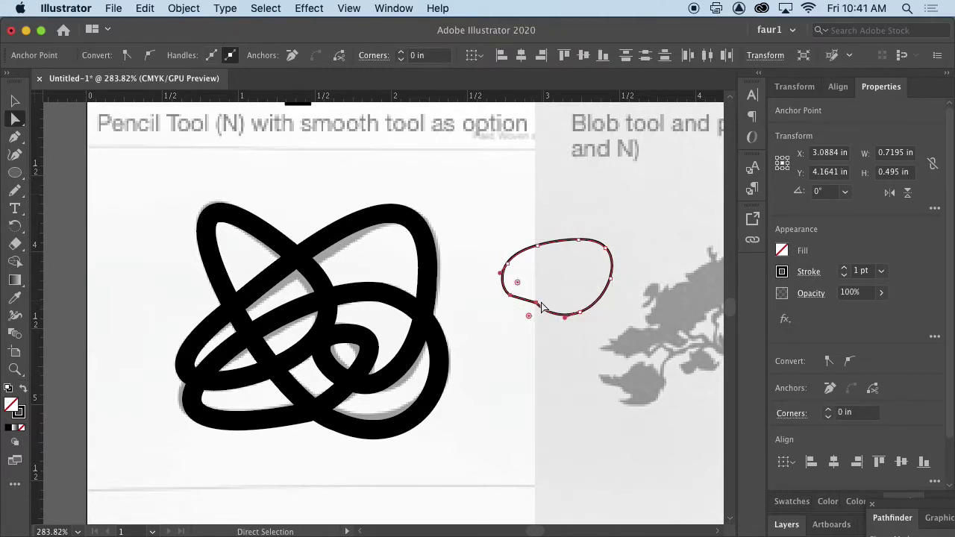
{"action": "key", "text": "v"}
{"action": "key", "text": "super+z"}
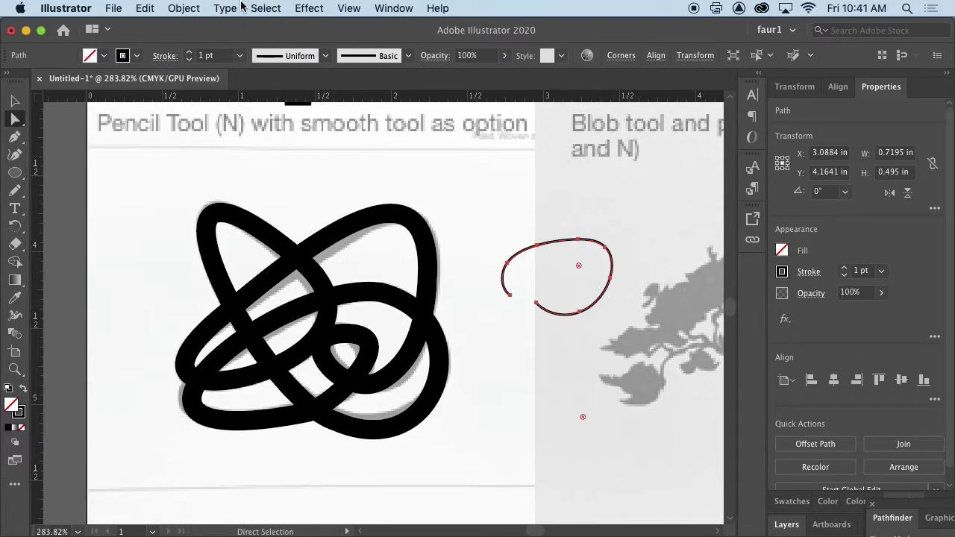
Join the practice loop's open ends as a whole path and select one anchor at the joint
{"action": "left_click", "coordinate": [270, 7]}
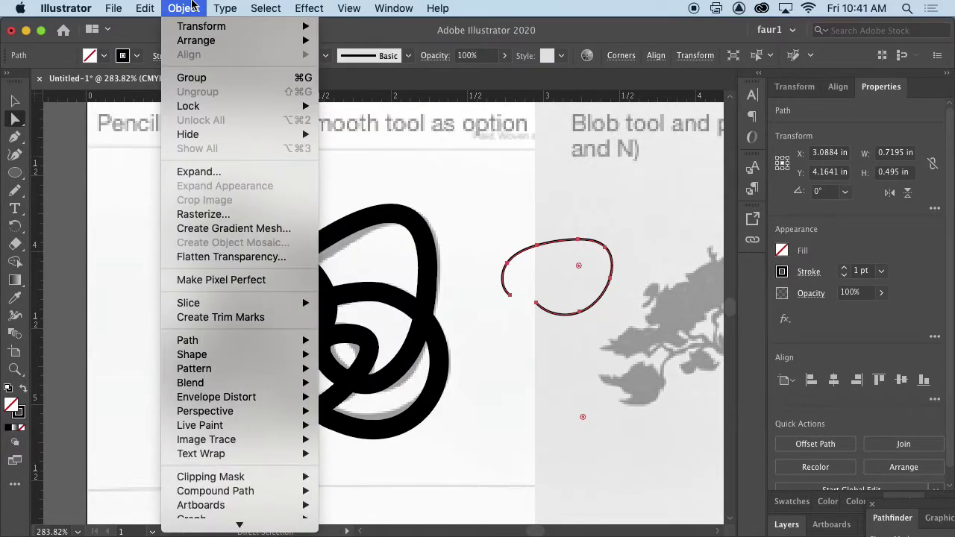
{"action": "mouse_move", "coordinate": [281, 343]}
{"action": "left_click", "coordinate": [413, 345]}
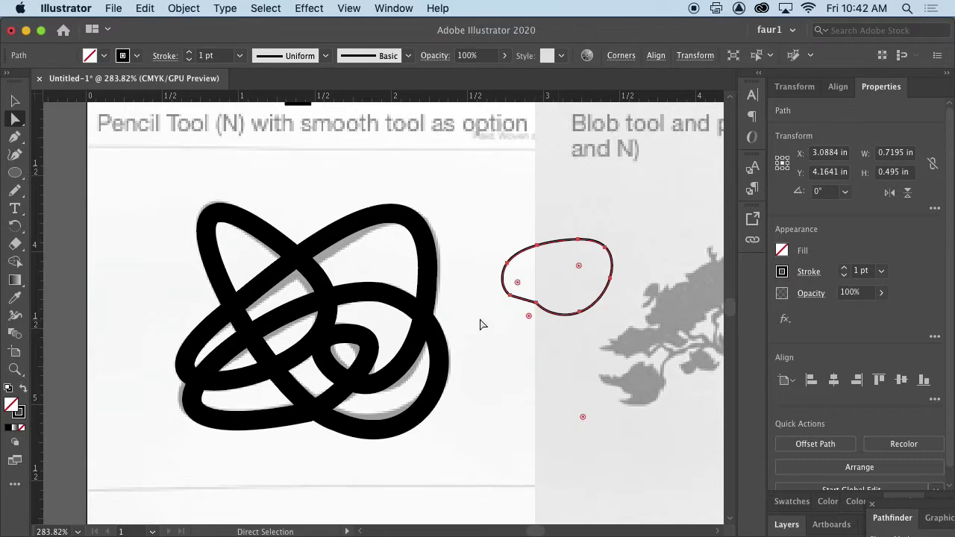
{"action": "left_click_drag", "start_coordinate": [518, 287], "coordinate": [547, 314]}
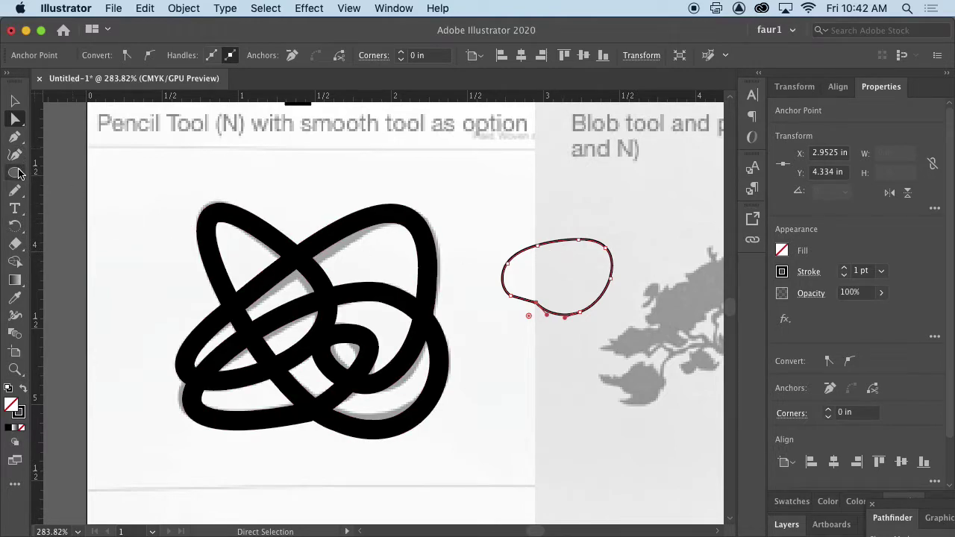
Try a pencil curve across the inside of the practice loop, and undo it together with the join
{"action": "left_click", "coordinate": [14, 191]}
{"action": "mouse_move", "coordinate": [535, 267]}
{"action": "left_mouse_down"}
{"action": "mouse_move", "coordinate": [573, 241]}
{"action": "mouse_move", "coordinate": [590, 245]}
{"action": "left_mouse_up"}
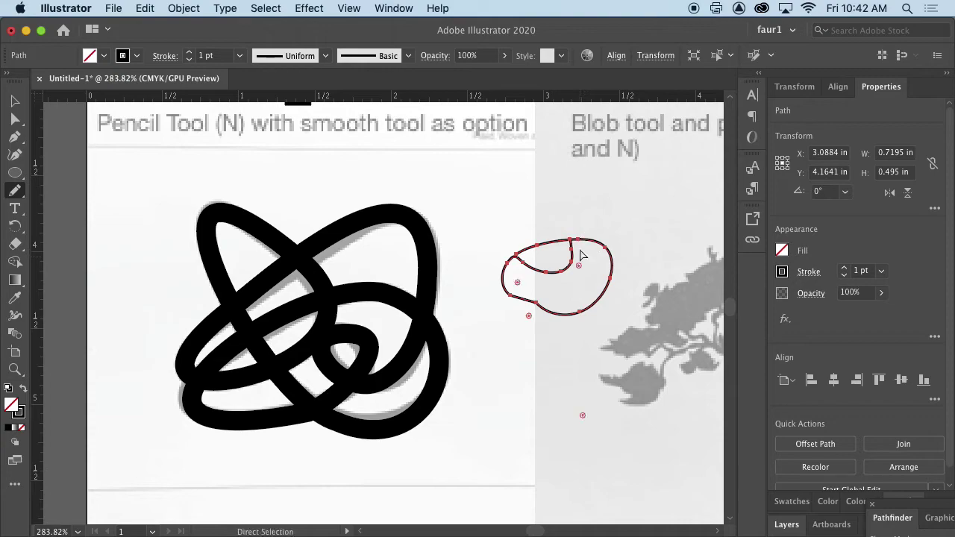
{"action": "key", "text": "super+z"}
{"action": "key", "text": "super+z"}
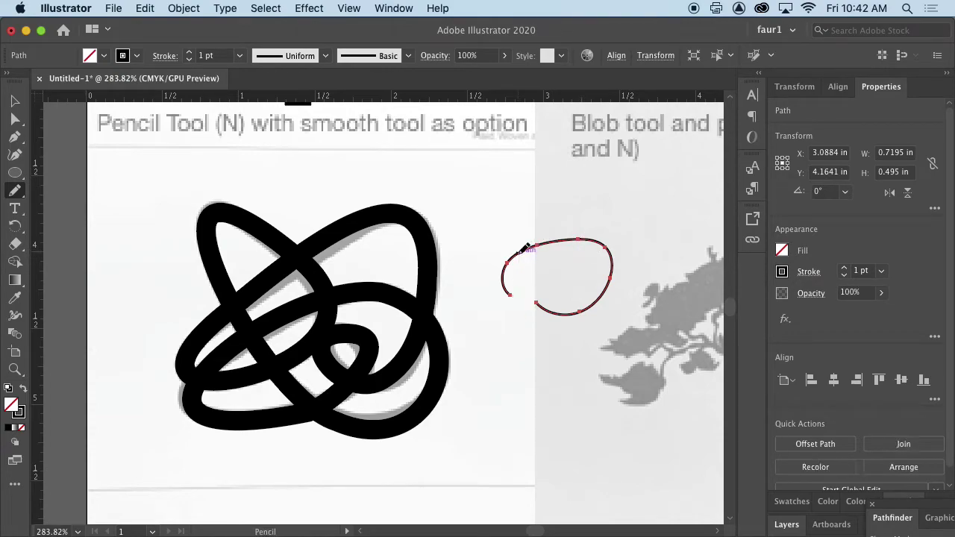
Redraw the practice loop's upper and lower edges with the Pencil tool, closing it into a wavy shape
{"action": "mouse_move", "coordinate": [518, 252]}
{"action": "left_mouse_down"}
{"action": "mouse_move", "coordinate": [575, 231]}
{"action": "mouse_move", "coordinate": [598, 255]}
{"action": "left_mouse_up"}
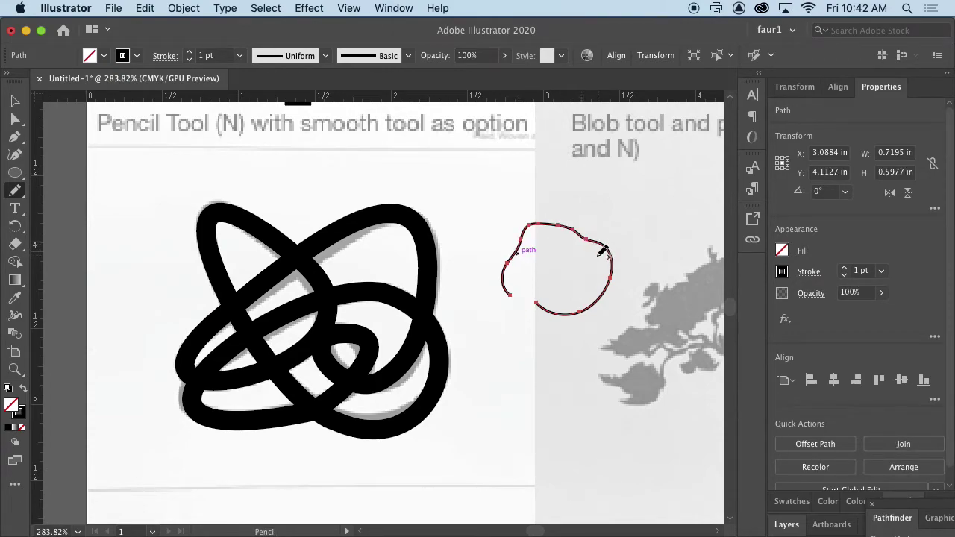
{"action": "mouse_move", "coordinate": [566, 226]}
{"action": "left_mouse_down"}
{"action": "mouse_move", "coordinate": [612, 239]}
{"action": "mouse_move", "coordinate": [606, 252]}
{"action": "left_mouse_up"}
{"action": "left_click_drag", "start_coordinate": [531, 288], "coordinate": [523, 299]}
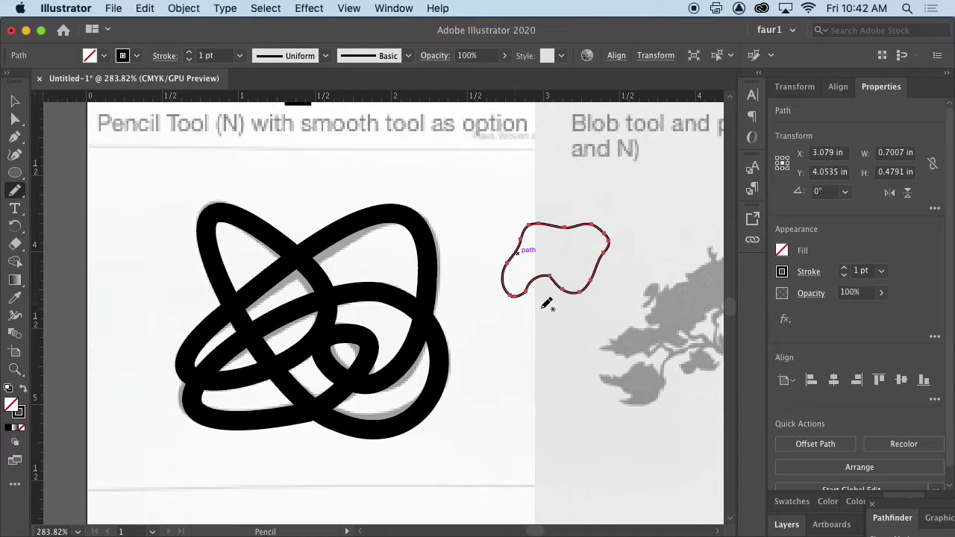
Move the practice shape slightly down and to the left and delete it
{"action": "key", "text": "v"}
{"action": "left_click_drag", "start_coordinate": [517, 289], "coordinate": [493, 330]}
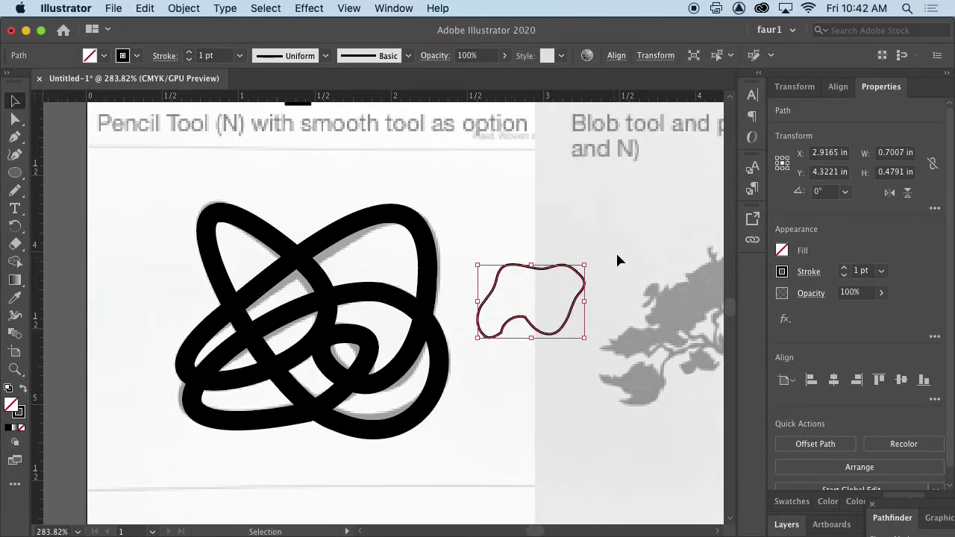
{"action": "key", "text": "Delete"}
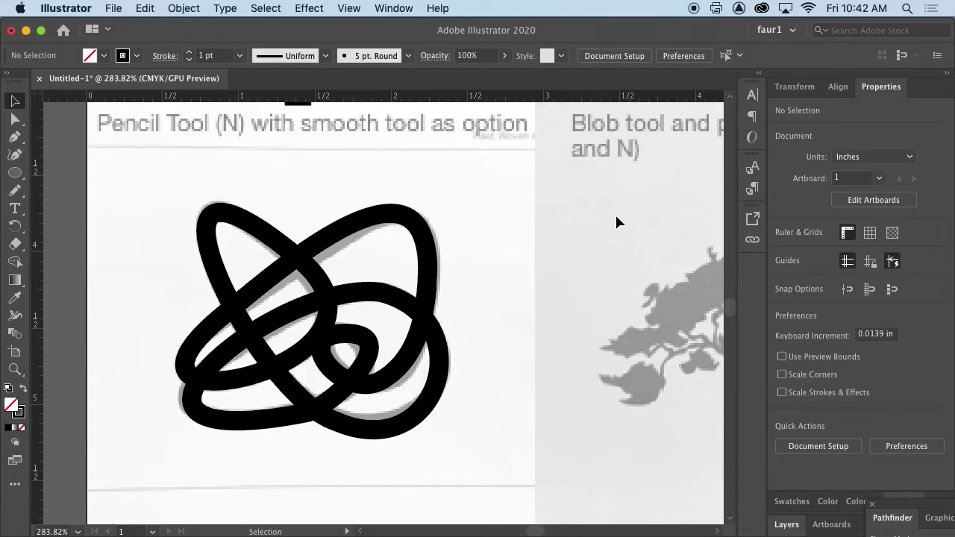
Trace the bonsai's trunk and right-hand branch with one pencil centre line, about 0.59 by 1.12 in
{"action": "mouse_move", "coordinate": [665, 222]}
{"action": "left_mouse_down"}
{"action": "mouse_move", "coordinate": [222, 190]}
{"action": "mouse_move", "coordinate": [291, 160]}
{"action": "left_mouse_up"}
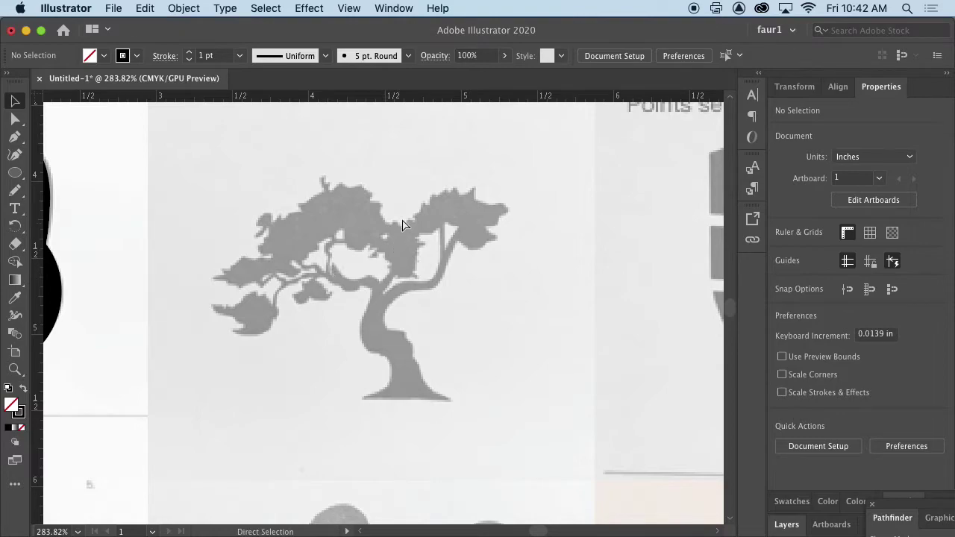
{"action": "key", "text": "super+equal"}
{"action": "left_click_drag", "start_coordinate": [433, 221], "coordinate": [484, 241]}
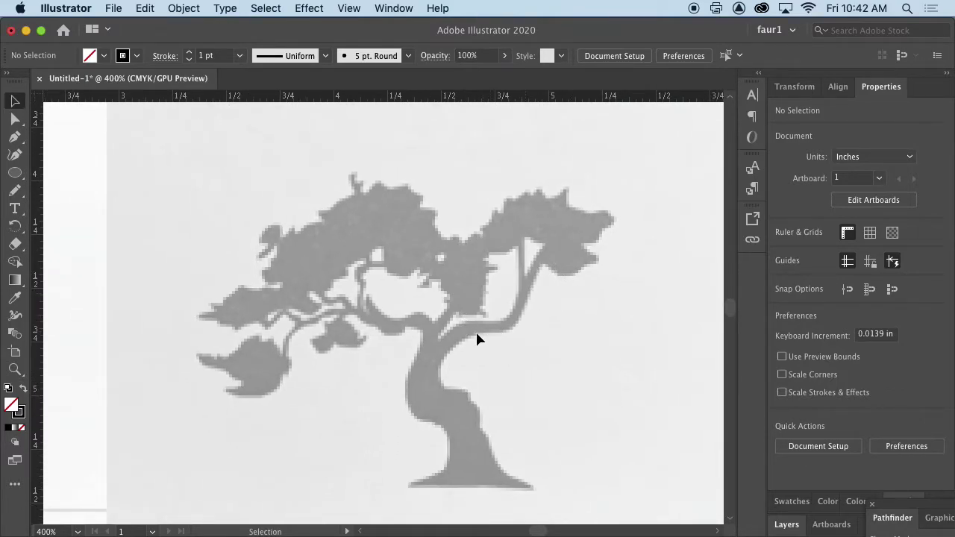
{"action": "left_click", "coordinate": [15, 190]}
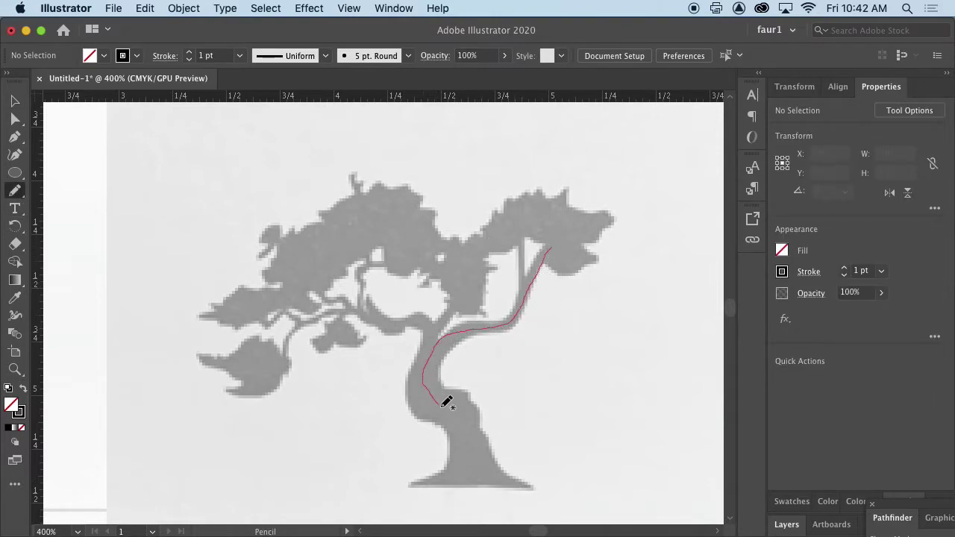
{"action": "left_click_drag", "start_coordinate": [478, 476], "coordinate": [473, 484]}
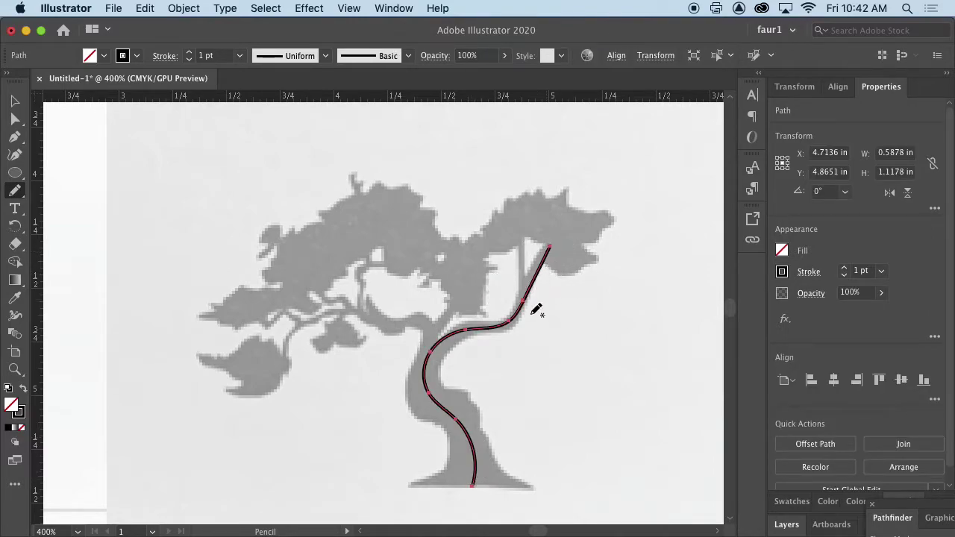
Use the Width tool to thicken the trunk path to about 10 pt at its upper bend and about 35 pt at its base
{"action": "left_click", "coordinate": [15, 315]}
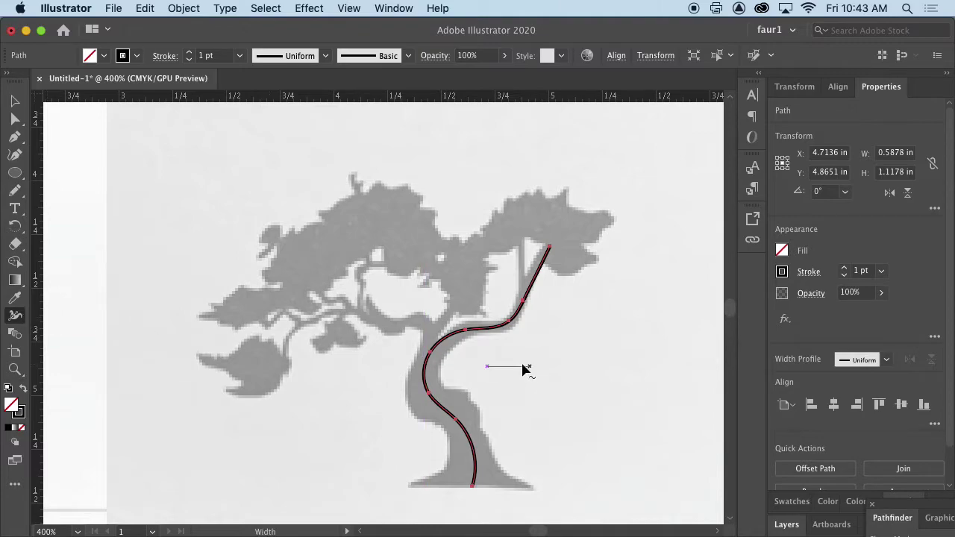
{"action": "left_click_drag", "start_coordinate": [434, 357], "coordinate": [446, 362]}
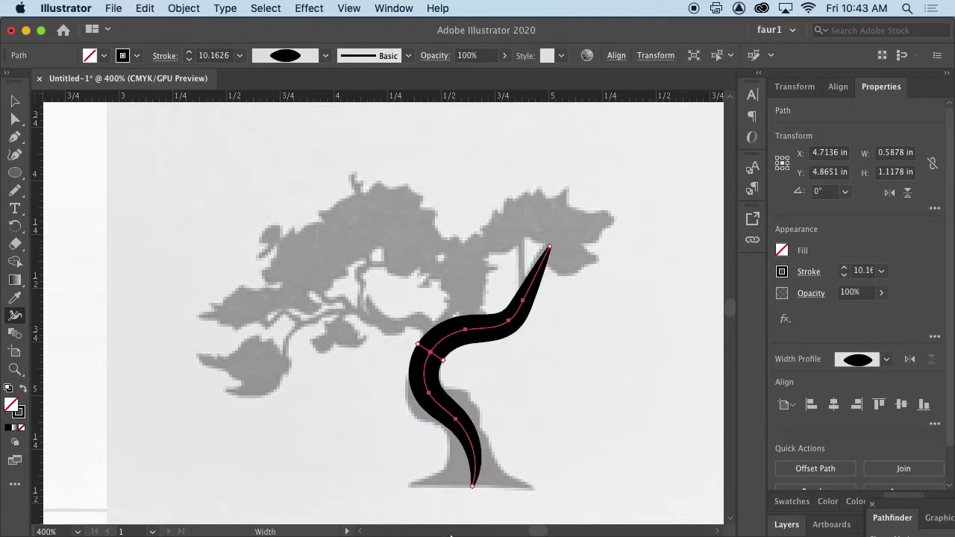
{"action": "mouse_move", "coordinate": [477, 486]}
{"action": "left_mouse_down"}
{"action": "mouse_move", "coordinate": [527, 489]}
{"action": "mouse_move", "coordinate": [497, 493]}
{"action": "mouse_move", "coordinate": [500, 475]}
{"action": "mouse_move", "coordinate": [529, 448]}
{"action": "mouse_move", "coordinate": [473, 493]}
{"action": "mouse_move", "coordinate": [421, 500]}
{"action": "mouse_move", "coordinate": [406, 484]}
{"action": "left_mouse_up"}
{"action": "key", "text": "a"}
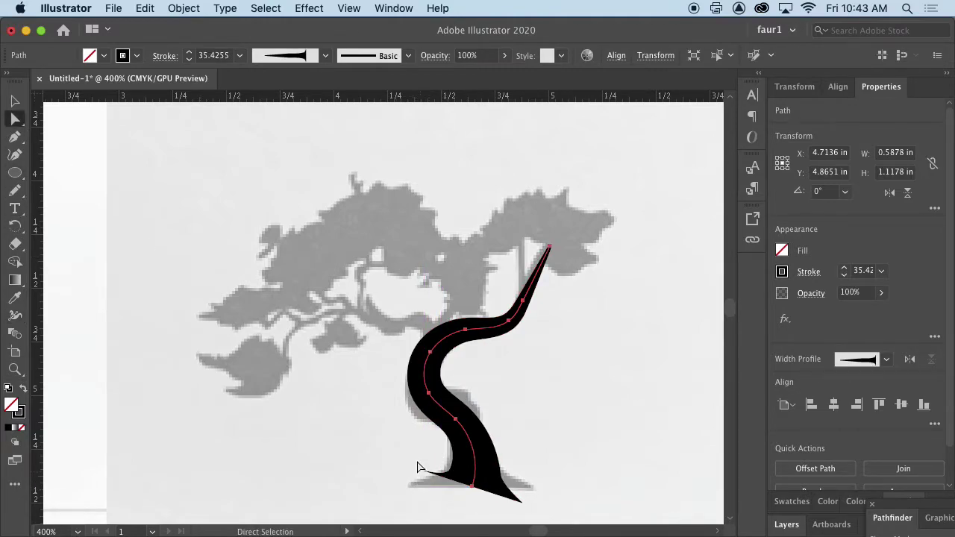
{"action": "left_click", "coordinate": [448, 494]}
{"action": "left_click", "coordinate": [480, 495]}
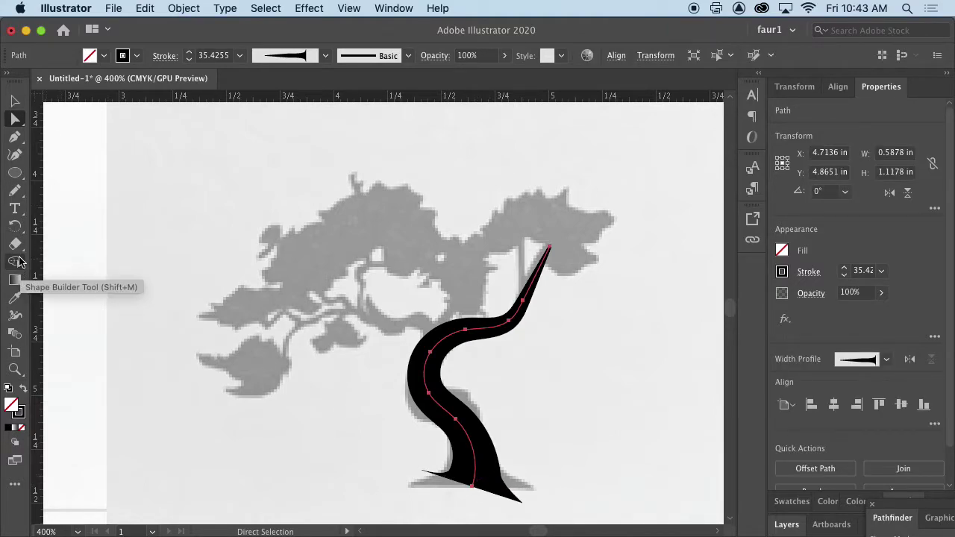
Adjust the trunk path's width at its lower bend, along the horizontal branch and near the branch tip to fit the template
{"action": "left_click", "coordinate": [15, 316]}
{"action": "mouse_move", "coordinate": [454, 411]}
{"action": "left_mouse_down"}
{"action": "mouse_move", "coordinate": [458, 426]}
{"action": "mouse_move", "coordinate": [468, 390]}
{"action": "mouse_move", "coordinate": [477, 442]}
{"action": "mouse_move", "coordinate": [448, 395]}
{"action": "mouse_move", "coordinate": [452, 414]}
{"action": "mouse_move", "coordinate": [403, 406]}
{"action": "mouse_move", "coordinate": [414, 413]}
{"action": "left_mouse_up"}
{"action": "mouse_move", "coordinate": [489, 332]}
{"action": "left_mouse_down"}
{"action": "mouse_move", "coordinate": [494, 341]}
{"action": "mouse_move", "coordinate": [490, 330]}
{"action": "mouse_move", "coordinate": [505, 333]}
{"action": "left_mouse_up"}
{"action": "left_click_drag", "start_coordinate": [537, 282], "coordinate": [536, 285]}
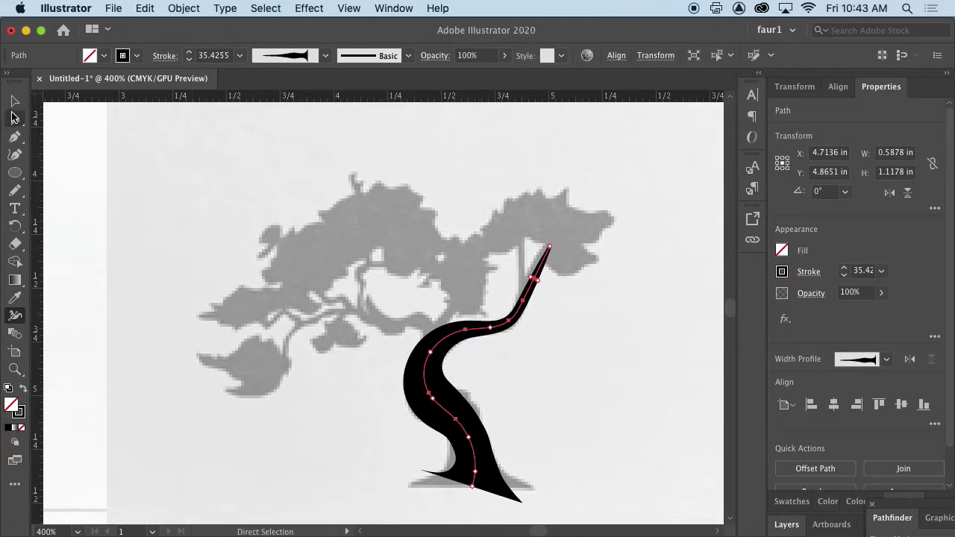
Paint a Blob Brush stroke about 0.6 by 0.36 in across the upper left foliage and select the filled shape
{"action": "left_click", "coordinate": [16, 193]}
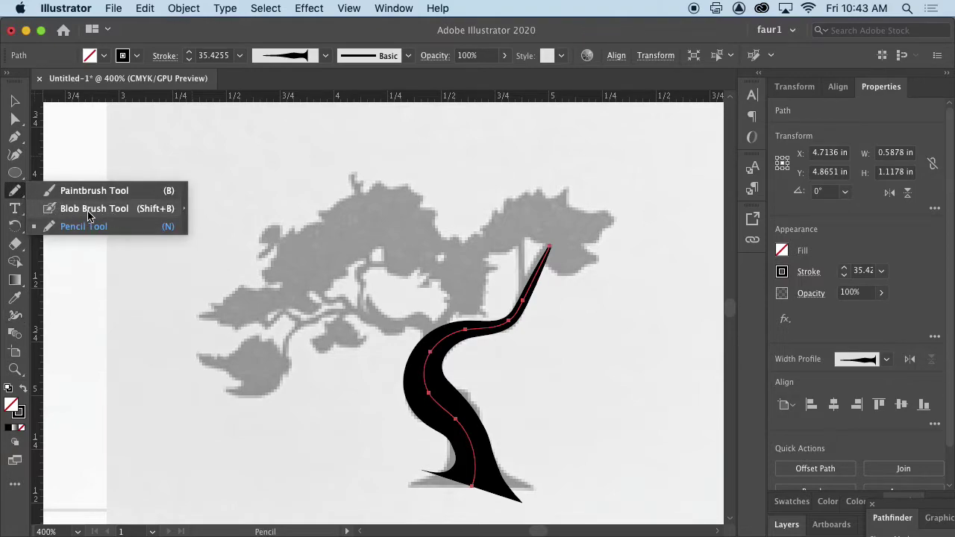
{"action": "left_click", "coordinate": [137, 209]}
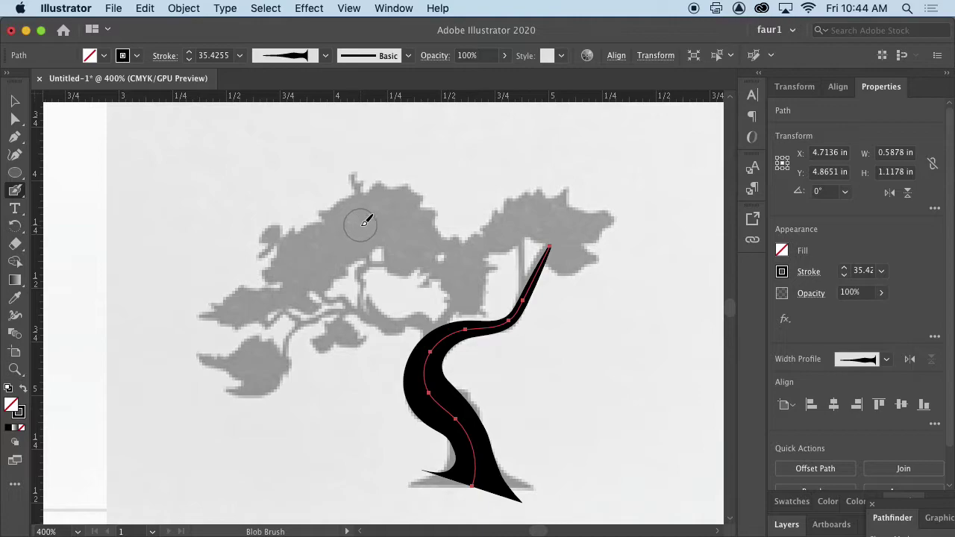
{"action": "mouse_move", "coordinate": [402, 210]}
{"action": "left_mouse_down"}
{"action": "mouse_move", "coordinate": [367, 209]}
{"action": "mouse_move", "coordinate": [297, 260]}
{"action": "left_mouse_up"}
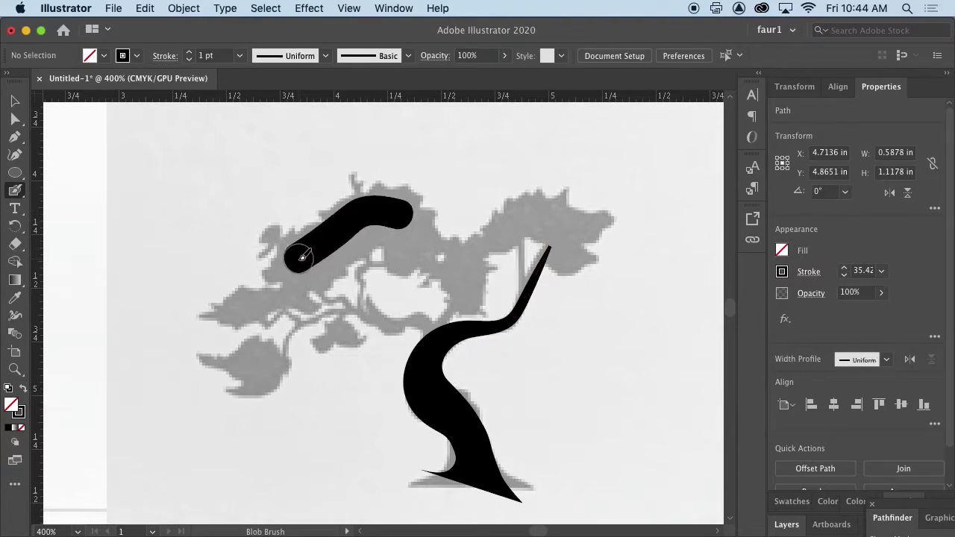
{"action": "left_click", "coordinate": [15, 118]}
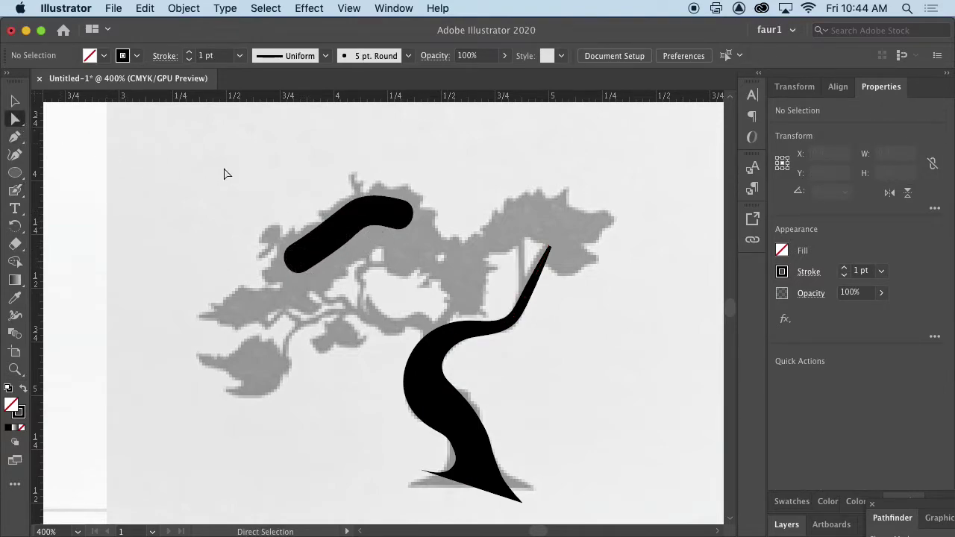
{"action": "left_click", "coordinate": [351, 255]}
{"action": "scroll", "coordinate": [333, 251], "scroll_direction": "up", "scroll_amount": 5}
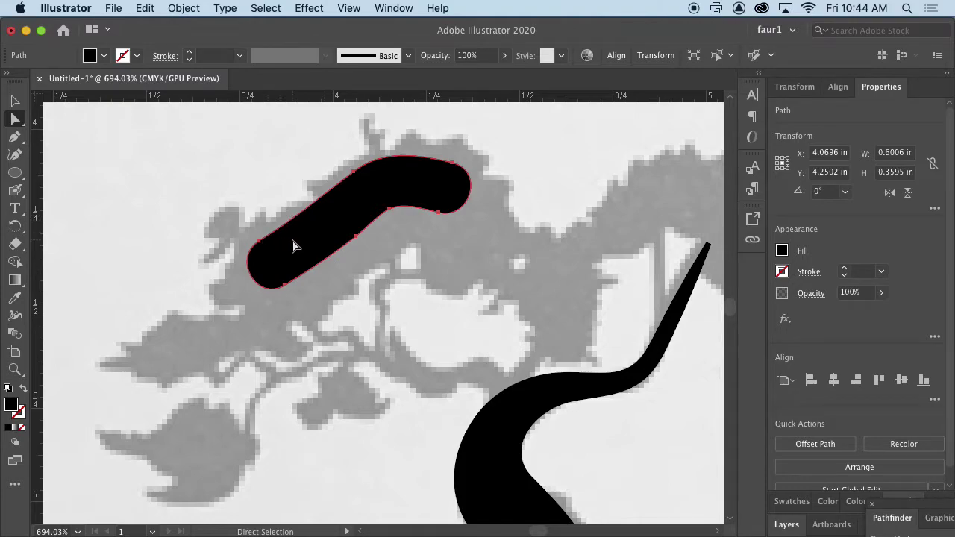
Reduce the Blob Brush size and paint the left-hand foliage's jagged upper and left edges down to its lower left tip
{"action": "key", "text": "super"}
{"action": "key", "text": "shift+b"}
{"action": "key", "text": "bracketleft"}
{"action": "key", "text": "bracketleft"}
{"action": "key", "text": "bracketleft"}
{"action": "key", "text": "bracketleft"}
{"action": "key", "text": "bracketleft"}
{"action": "key", "text": "bracketleft"}
{"action": "key", "text": "bracketleft"}
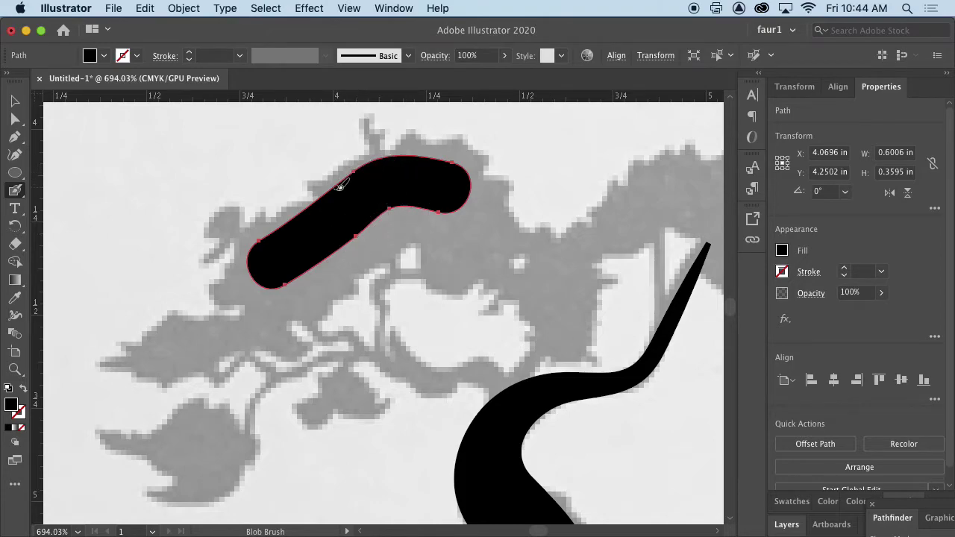
{"action": "mouse_move", "coordinate": [331, 194]}
{"action": "left_mouse_down"}
{"action": "mouse_move", "coordinate": [377, 147]}
{"action": "mouse_move", "coordinate": [375, 168]}
{"action": "mouse_move", "coordinate": [364, 117]}
{"action": "mouse_move", "coordinate": [393, 160]}
{"action": "mouse_move", "coordinate": [410, 139]}
{"action": "mouse_move", "coordinate": [428, 139]}
{"action": "mouse_move", "coordinate": [462, 163]}
{"action": "mouse_move", "coordinate": [451, 151]}
{"action": "mouse_move", "coordinate": [447, 175]}
{"action": "mouse_move", "coordinate": [446, 163]}
{"action": "mouse_move", "coordinate": [458, 161]}
{"action": "mouse_move", "coordinate": [481, 166]}
{"action": "left_mouse_up"}
{"action": "mouse_move", "coordinate": [324, 192]}
{"action": "left_mouse_down"}
{"action": "mouse_move", "coordinate": [271, 230]}
{"action": "mouse_move", "coordinate": [247, 215]}
{"action": "mouse_move", "coordinate": [247, 224]}
{"action": "mouse_move", "coordinate": [202, 211]}
{"action": "mouse_move", "coordinate": [234, 235]}
{"action": "mouse_move", "coordinate": [208, 259]}
{"action": "mouse_move", "coordinate": [234, 236]}
{"action": "mouse_move", "coordinate": [259, 248]}
{"action": "mouse_move", "coordinate": [221, 292]}
{"action": "mouse_move", "coordinate": [248, 286]}
{"action": "mouse_move", "coordinate": [229, 299]}
{"action": "mouse_move", "coordinate": [245, 289]}
{"action": "mouse_move", "coordinate": [250, 310]}
{"action": "mouse_move", "coordinate": [242, 321]}
{"action": "mouse_move", "coordinate": [158, 335]}
{"action": "mouse_move", "coordinate": [115, 361]}
{"action": "mouse_move", "coordinate": [178, 374]}
{"action": "mouse_move", "coordinate": [154, 348]}
{"action": "left_mouse_up"}
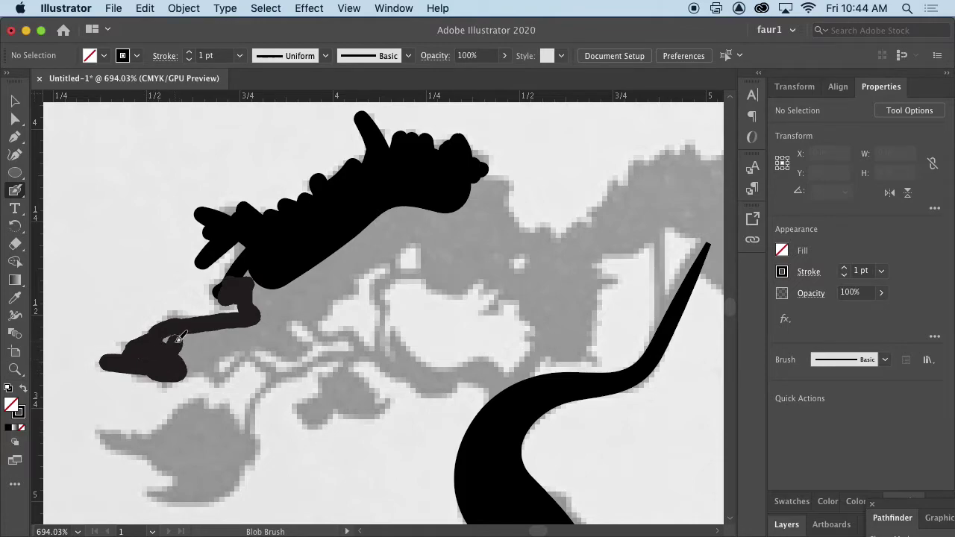
Outline the left-hand foliage's lower and right edges with the Blob Brush, about 1.35 by 0.73 in overall, and select the merged shape
{"action": "mouse_move", "coordinate": [181, 337]}
{"action": "left_mouse_down"}
{"action": "mouse_move", "coordinate": [221, 335]}
{"action": "mouse_move", "coordinate": [180, 354]}
{"action": "mouse_move", "coordinate": [202, 363]}
{"action": "mouse_move", "coordinate": [249, 347]}
{"action": "mouse_move", "coordinate": [303, 349]}
{"action": "mouse_move", "coordinate": [291, 333]}
{"action": "mouse_move", "coordinate": [324, 315]}
{"action": "mouse_move", "coordinate": [342, 279]}
{"action": "mouse_move", "coordinate": [357, 280]}
{"action": "mouse_move", "coordinate": [367, 262]}
{"action": "mouse_move", "coordinate": [418, 243]}
{"action": "mouse_move", "coordinate": [432, 256]}
{"action": "mouse_move", "coordinate": [426, 275]}
{"action": "mouse_move", "coordinate": [467, 286]}
{"action": "mouse_move", "coordinate": [483, 279]}
{"action": "mouse_move", "coordinate": [497, 298]}
{"action": "mouse_move", "coordinate": [533, 305]}
{"action": "mouse_move", "coordinate": [558, 333]}
{"action": "mouse_move", "coordinate": [539, 346]}
{"action": "mouse_move", "coordinate": [583, 356]}
{"action": "mouse_move", "coordinate": [596, 342]}
{"action": "mouse_move", "coordinate": [594, 247]}
{"action": "mouse_move", "coordinate": [556, 239]}
{"action": "mouse_move", "coordinate": [474, 171]}
{"action": "left_mouse_up"}
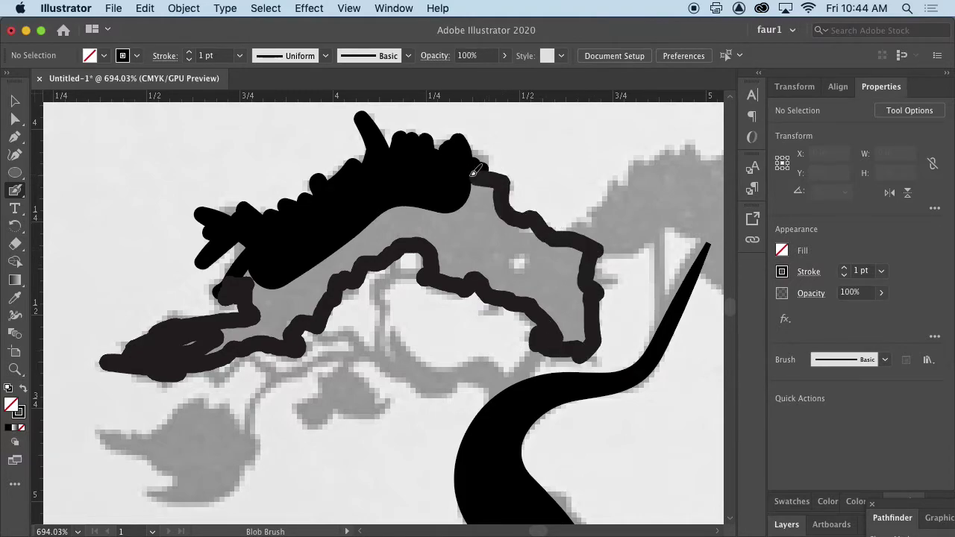
{"action": "left_click", "coordinate": [16, 119]}
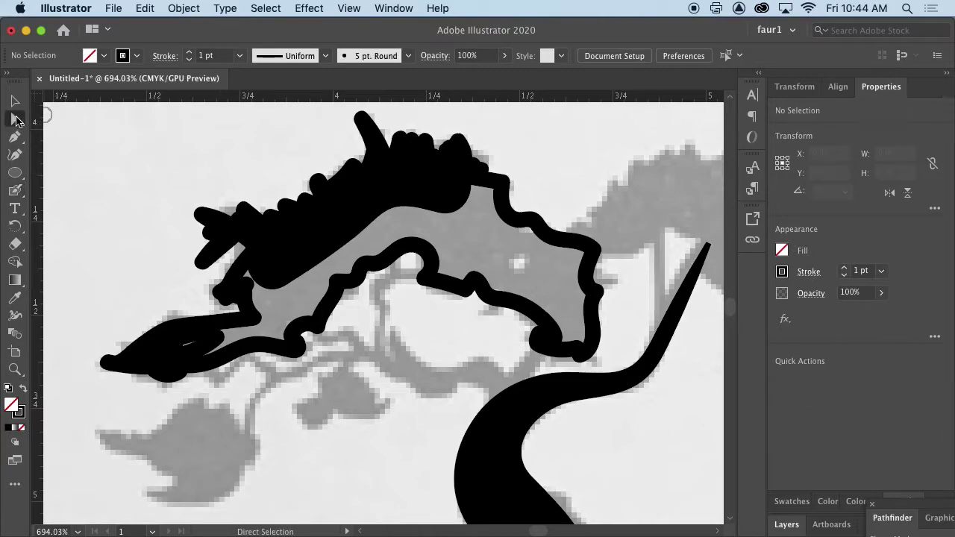
{"action": "left_click", "coordinate": [222, 263]}
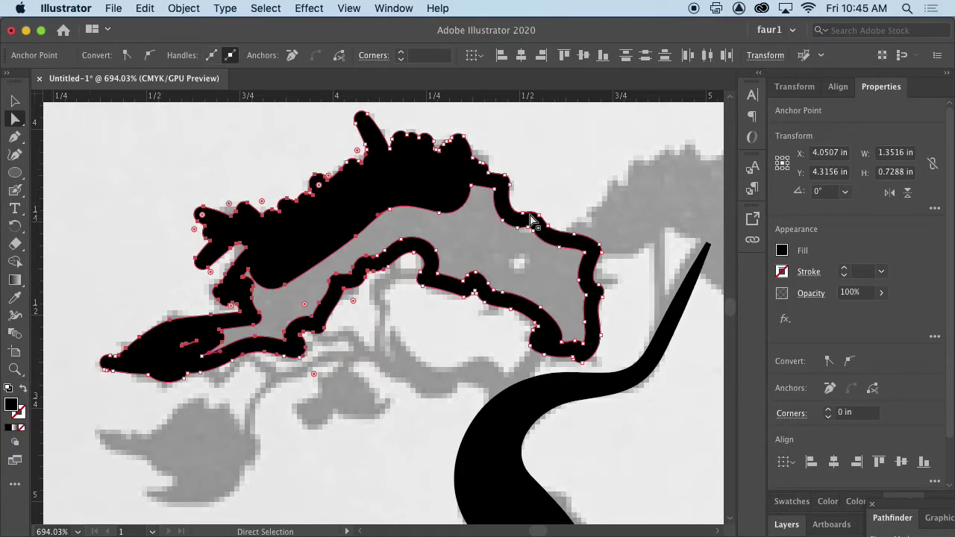
Paint the right-hand foliage with the Blob Brush, about 1.9 in wide together with the left part, and fill the remaining interior gaps
{"action": "left_click_drag", "start_coordinate": [631, 227], "coordinate": [394, 309]}
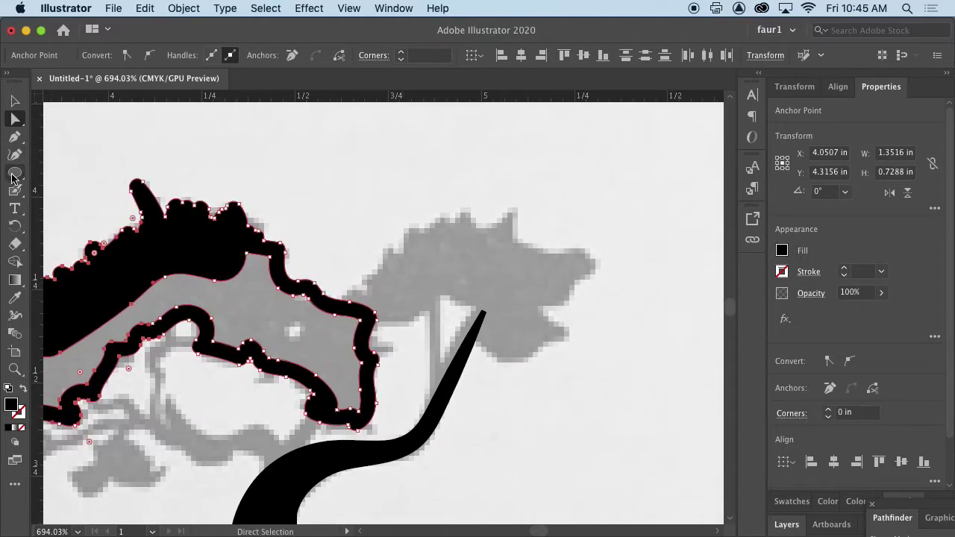
{"action": "key", "text": "shift+b"}
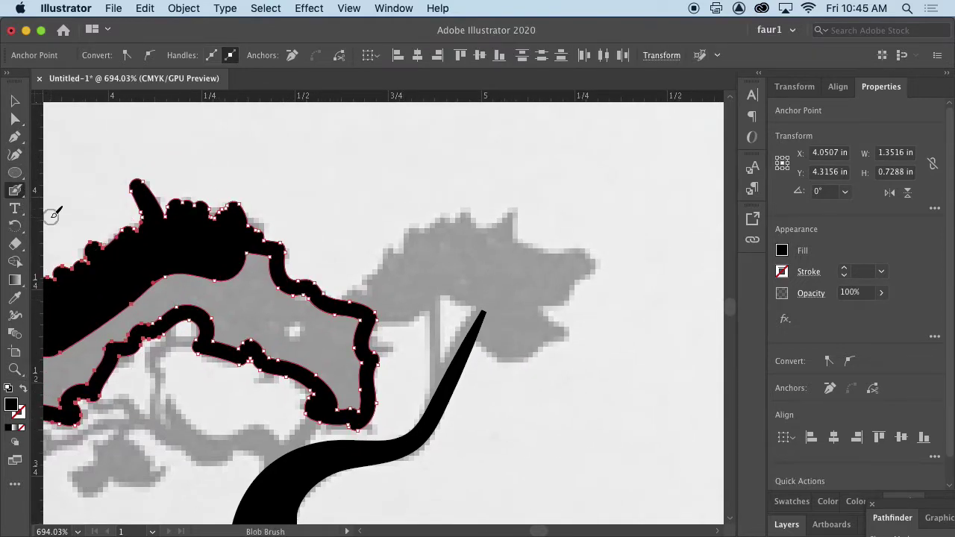
{"action": "mouse_move", "coordinate": [346, 306]}
{"action": "left_mouse_down"}
{"action": "mouse_move", "coordinate": [418, 236]}
{"action": "mouse_move", "coordinate": [483, 240]}
{"action": "mouse_move", "coordinate": [517, 218]}
{"action": "mouse_move", "coordinate": [517, 250]}
{"action": "mouse_move", "coordinate": [541, 249]}
{"action": "mouse_move", "coordinate": [582, 269]}
{"action": "mouse_move", "coordinate": [562, 348]}
{"action": "mouse_move", "coordinate": [490, 343]}
{"action": "mouse_move", "coordinate": [479, 286]}
{"action": "mouse_move", "coordinate": [457, 281]}
{"action": "mouse_move", "coordinate": [448, 302]}
{"action": "mouse_move", "coordinate": [369, 321]}
{"action": "mouse_move", "coordinate": [391, 310]}
{"action": "mouse_move", "coordinate": [392, 284]}
{"action": "mouse_move", "coordinate": [458, 281]}
{"action": "mouse_move", "coordinate": [418, 270]}
{"action": "mouse_move", "coordinate": [411, 278]}
{"action": "mouse_move", "coordinate": [443, 251]}
{"action": "mouse_move", "coordinate": [485, 265]}
{"action": "mouse_move", "coordinate": [506, 250]}
{"action": "mouse_move", "coordinate": [517, 272]}
{"action": "mouse_move", "coordinate": [558, 276]}
{"action": "mouse_move", "coordinate": [529, 265]}
{"action": "mouse_move", "coordinate": [530, 302]}
{"action": "mouse_move", "coordinate": [512, 342]}
{"action": "mouse_move", "coordinate": [519, 340]}
{"action": "mouse_move", "coordinate": [499, 325]}
{"action": "mouse_move", "coordinate": [511, 288]}
{"action": "mouse_move", "coordinate": [489, 274]}
{"action": "mouse_move", "coordinate": [497, 298]}
{"action": "left_mouse_up"}
{"action": "mouse_move", "coordinate": [357, 334]}
{"action": "left_mouse_down"}
{"action": "mouse_move", "coordinate": [319, 321]}
{"action": "mouse_move", "coordinate": [262, 270]}
{"action": "mouse_move", "coordinate": [282, 275]}
{"action": "mouse_move", "coordinate": [351, 343]}
{"action": "mouse_move", "coordinate": [357, 387]}
{"action": "mouse_move", "coordinate": [287, 340]}
{"action": "mouse_move", "coordinate": [277, 345]}
{"action": "left_mouse_up"}
{"action": "mouse_move", "coordinate": [248, 293]}
{"action": "left_mouse_down"}
{"action": "mouse_move", "coordinate": [163, 291]}
{"action": "mouse_move", "coordinate": [201, 298]}
{"action": "mouse_move", "coordinate": [239, 339]}
{"action": "mouse_move", "coordinate": [442, 324]}
{"action": "mouse_move", "coordinate": [495, 332]}
{"action": "left_mouse_up"}
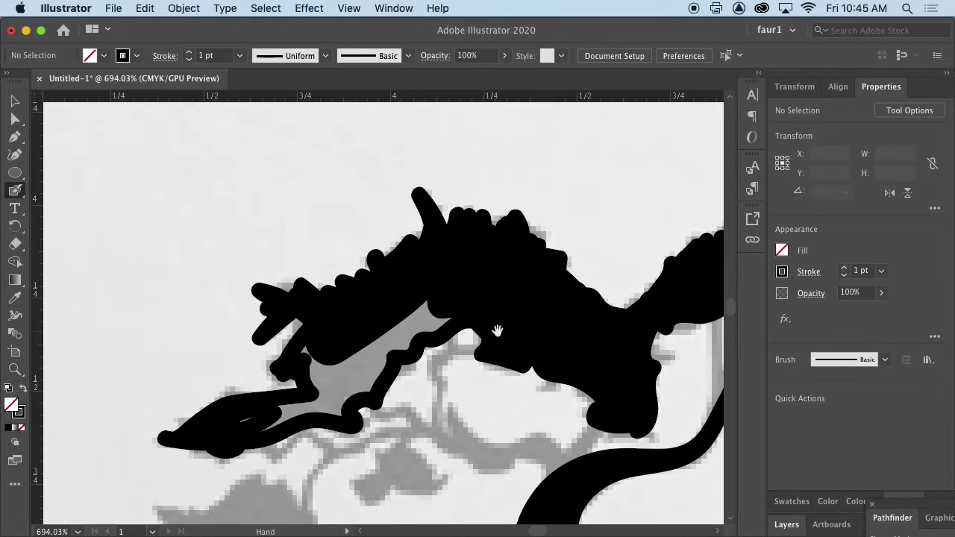
{"action": "mouse_move", "coordinate": [441, 300]}
{"action": "left_mouse_down"}
{"action": "mouse_move", "coordinate": [416, 324]}
{"action": "mouse_move", "coordinate": [459, 313]}
{"action": "mouse_move", "coordinate": [387, 324]}
{"action": "mouse_move", "coordinate": [395, 340]}
{"action": "mouse_move", "coordinate": [368, 378]}
{"action": "mouse_move", "coordinate": [361, 354]}
{"action": "mouse_move", "coordinate": [327, 368]}
{"action": "mouse_move", "coordinate": [317, 357]}
{"action": "mouse_move", "coordinate": [339, 388]}
{"action": "mouse_move", "coordinate": [336, 408]}
{"action": "mouse_move", "coordinate": [300, 405]}
{"action": "mouse_move", "coordinate": [227, 420]}
{"action": "left_mouse_up"}
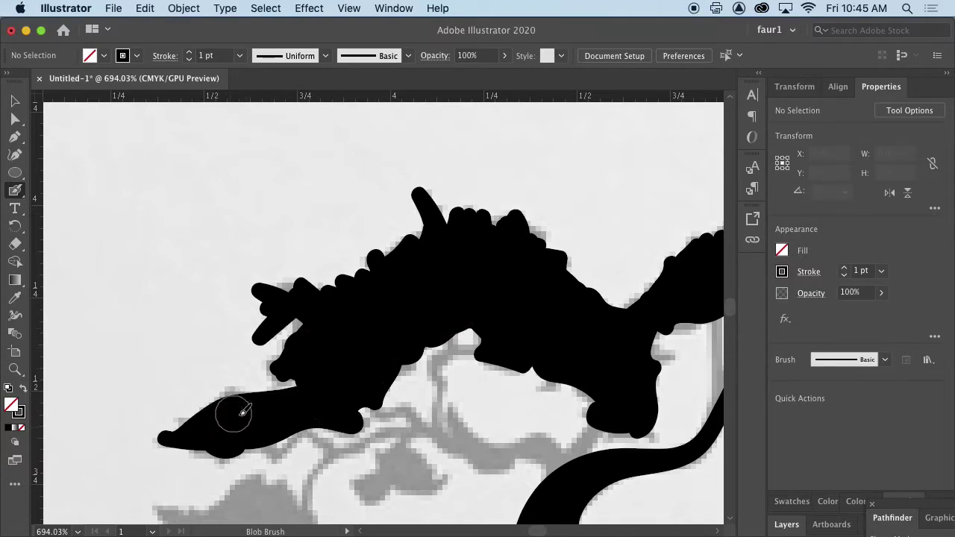
Paint small leaf bumps around the foliage's lower left tip and trace the thin branches linking the foliage to the trunk
{"action": "left_click", "coordinate": [14, 188]}
{"action": "mouse_move", "coordinate": [222, 398]}
{"action": "left_mouse_down"}
{"action": "mouse_move", "coordinate": [212, 411]}
{"action": "mouse_move", "coordinate": [218, 446]}
{"action": "left_mouse_up"}
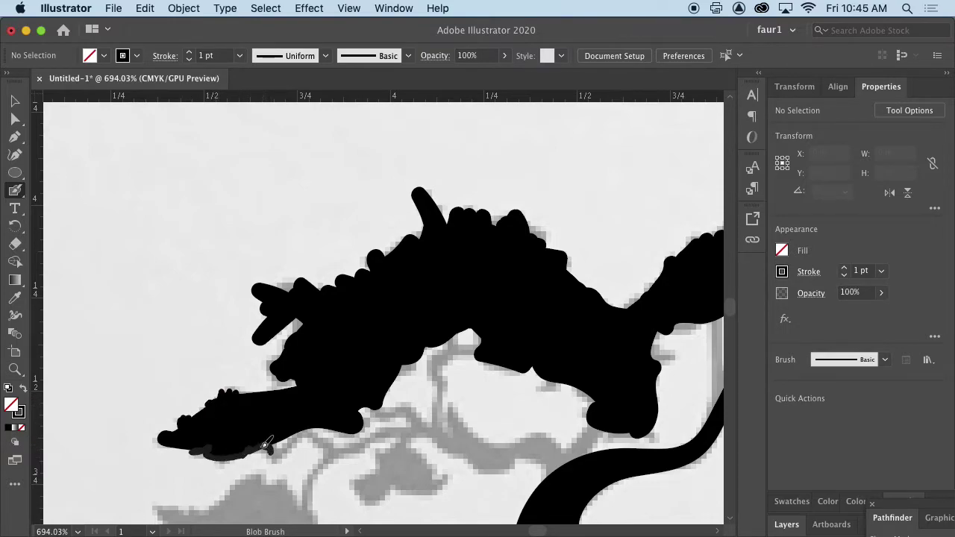
{"action": "left_click_drag", "start_coordinate": [274, 443], "coordinate": [275, 442]}
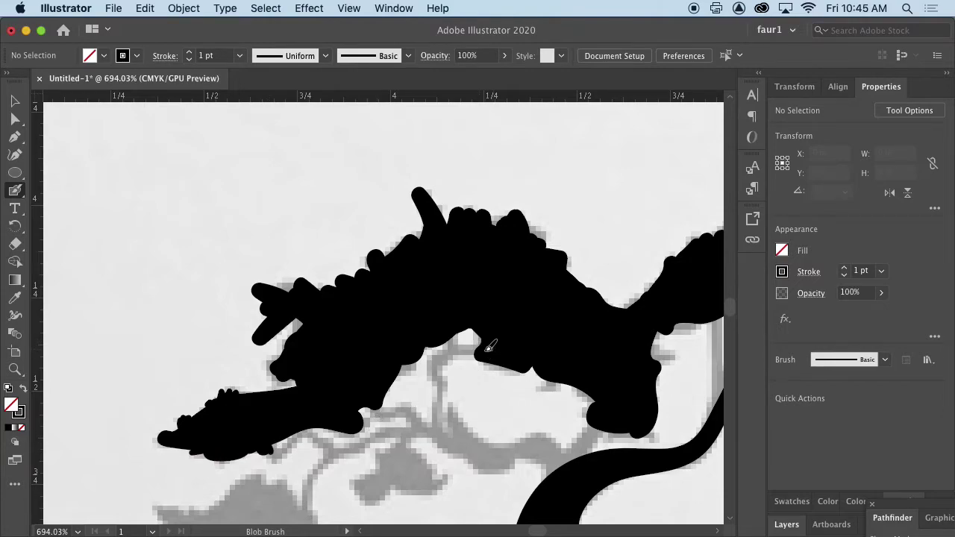
{"action": "mouse_move", "coordinate": [458, 330]}
{"action": "left_mouse_down"}
{"action": "mouse_move", "coordinate": [440, 374]}
{"action": "mouse_move", "coordinate": [453, 423]}
{"action": "mouse_move", "coordinate": [495, 450]}
{"action": "mouse_move", "coordinate": [584, 453]}
{"action": "left_mouse_up"}
{"action": "left_click_drag", "start_coordinate": [612, 423], "coordinate": [571, 459]}
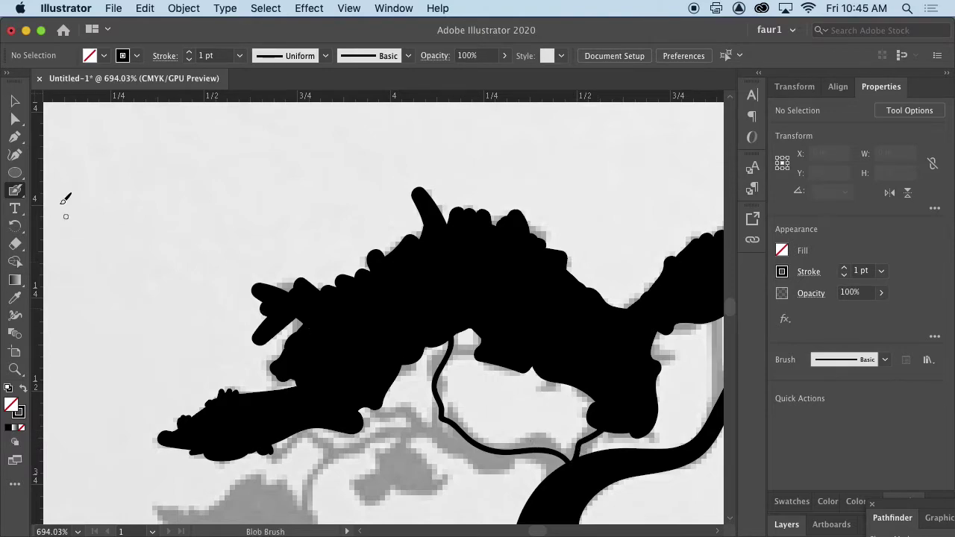
Set the Blob Brush fidelity to the most accurate setting, keeping the 1 pt size
{"action": "double_click", "coordinate": [15, 190]}
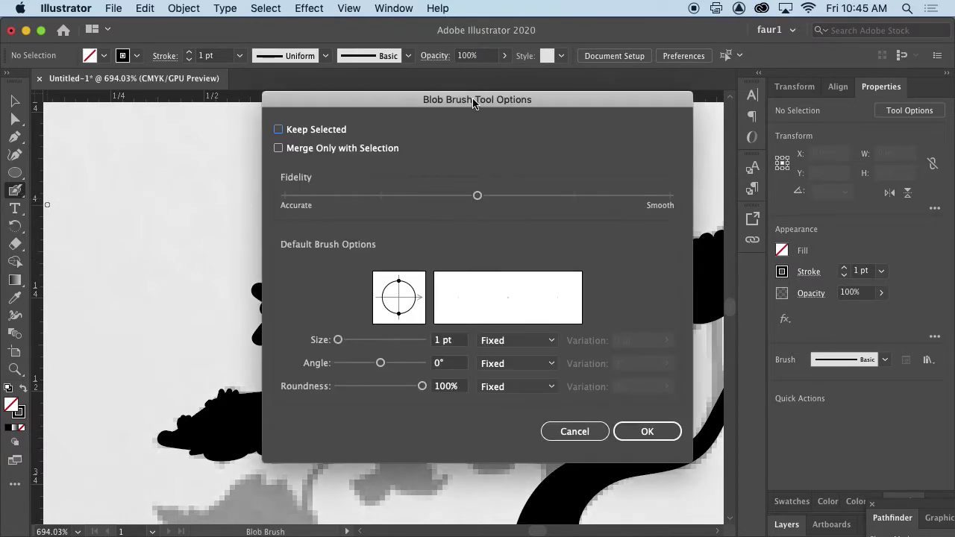
{"action": "left_click_drag", "start_coordinate": [474, 104], "coordinate": [533, 138]}
{"action": "left_click_drag", "start_coordinate": [535, 231], "coordinate": [334, 244]}
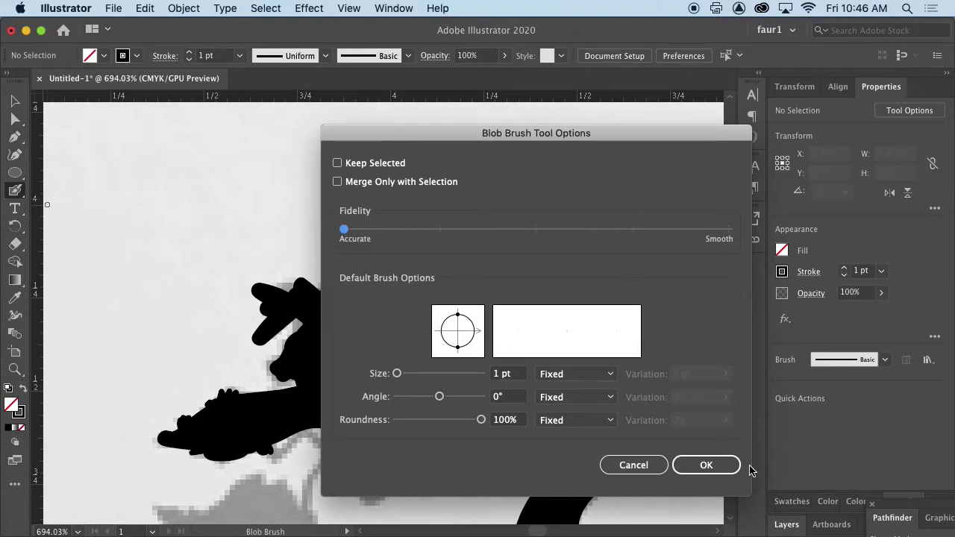
{"action": "left_click", "coordinate": [712, 467]}
Thicken the upper part of the thin branch and add fine leaf bumps along the foliage's upper and left edges
{"action": "mouse_move", "coordinate": [445, 348]}
{"action": "left_mouse_down"}
{"action": "mouse_move", "coordinate": [435, 374]}
{"action": "mouse_move", "coordinate": [450, 340]}
{"action": "left_mouse_up"}
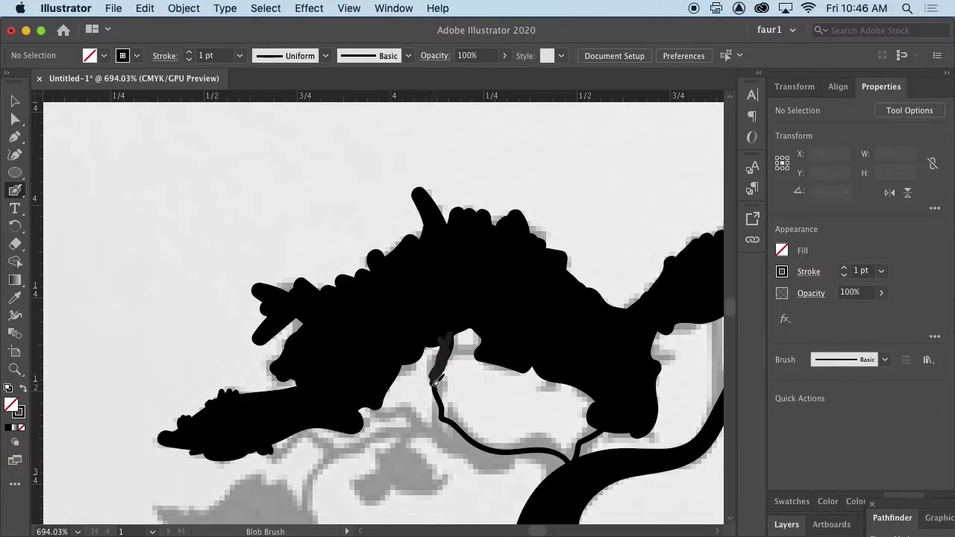
{"action": "left_click_drag", "start_coordinate": [444, 384], "coordinate": [451, 319]}
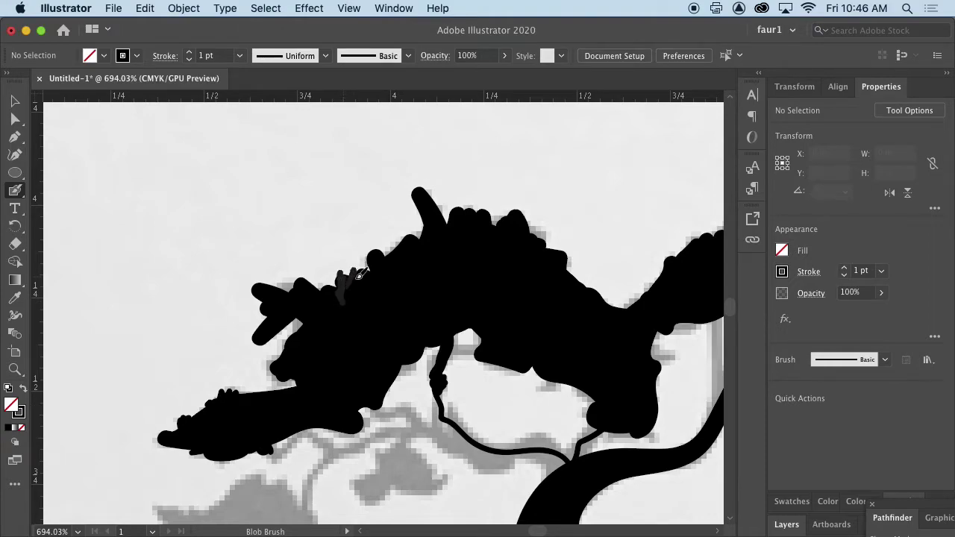
{"action": "mouse_move", "coordinate": [367, 267]}
{"action": "left_mouse_down"}
{"action": "mouse_move", "coordinate": [410, 243]}
{"action": "mouse_move", "coordinate": [389, 251]}
{"action": "left_mouse_up"}
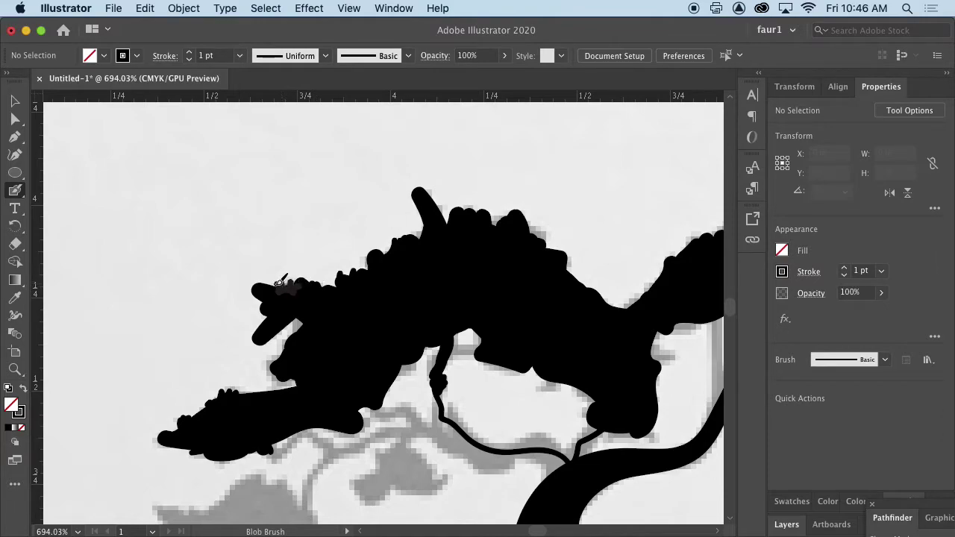
{"action": "mouse_move", "coordinate": [279, 284]}
{"action": "left_mouse_down"}
{"action": "mouse_move", "coordinate": [291, 313]}
{"action": "mouse_move", "coordinate": [263, 312]}
{"action": "mouse_move", "coordinate": [304, 311]}
{"action": "mouse_move", "coordinate": [297, 332]}
{"action": "mouse_move", "coordinate": [307, 307]}
{"action": "left_mouse_up"}
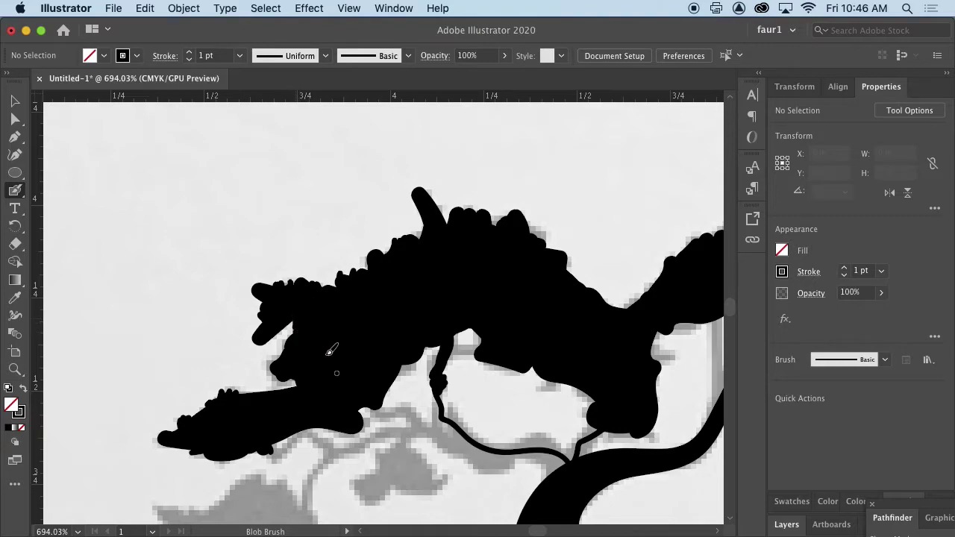
{"action": "left_click_drag", "start_coordinate": [546, 241], "coordinate": [552, 249]}
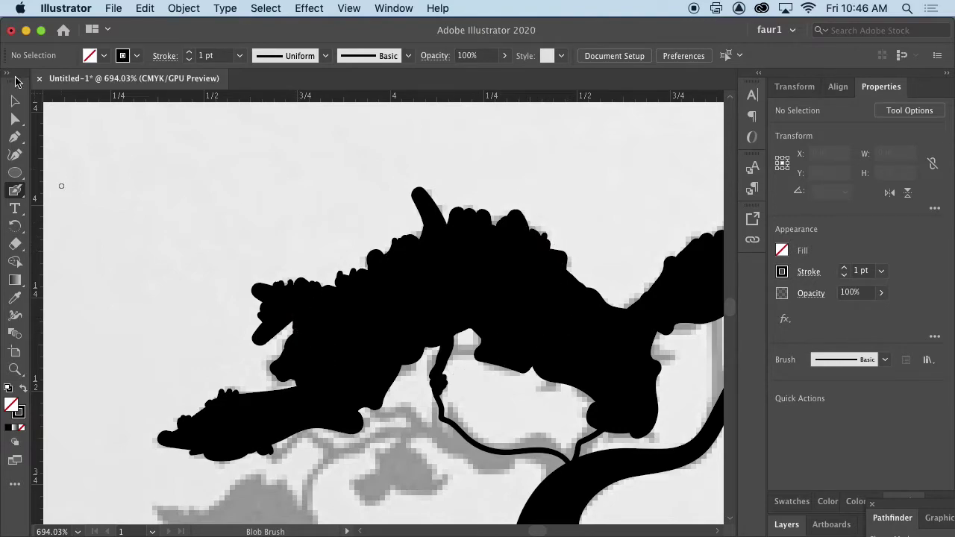
Select the foliage compound path and review its anchor points and fit on the whole bonsai at 300% zoom
{"action": "left_click", "coordinate": [15, 119]}
{"action": "left_click", "coordinate": [433, 305]}
{"action": "scroll", "coordinate": [481, 336], "scroll_direction": "right", "scroll_amount": 5}
{"action": "scroll", "coordinate": [481, 336], "scroll_direction": "down", "scroll_amount": 2}
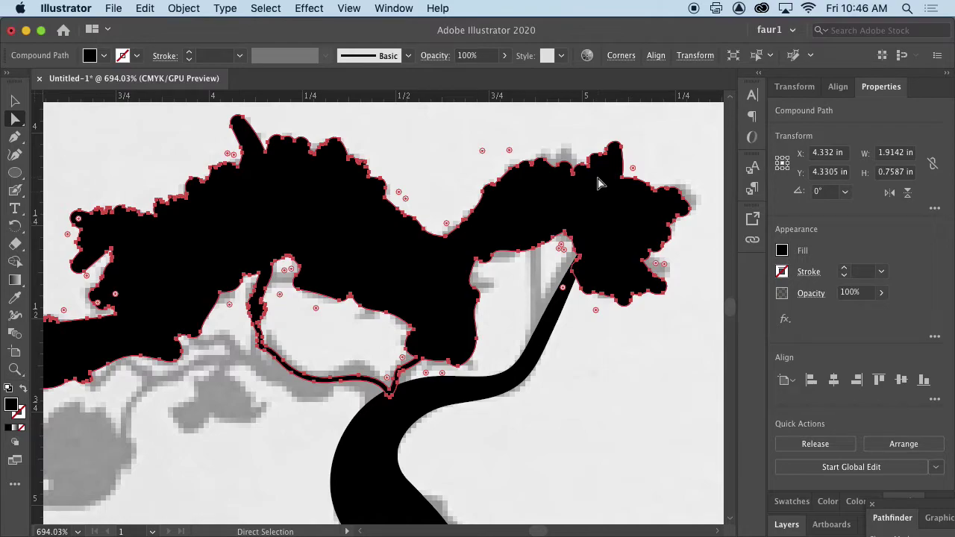
{"action": "key", "text": "super+minus"}
{"action": "key", "text": "super+minus"}
{"action": "key", "text": "super+minus"}
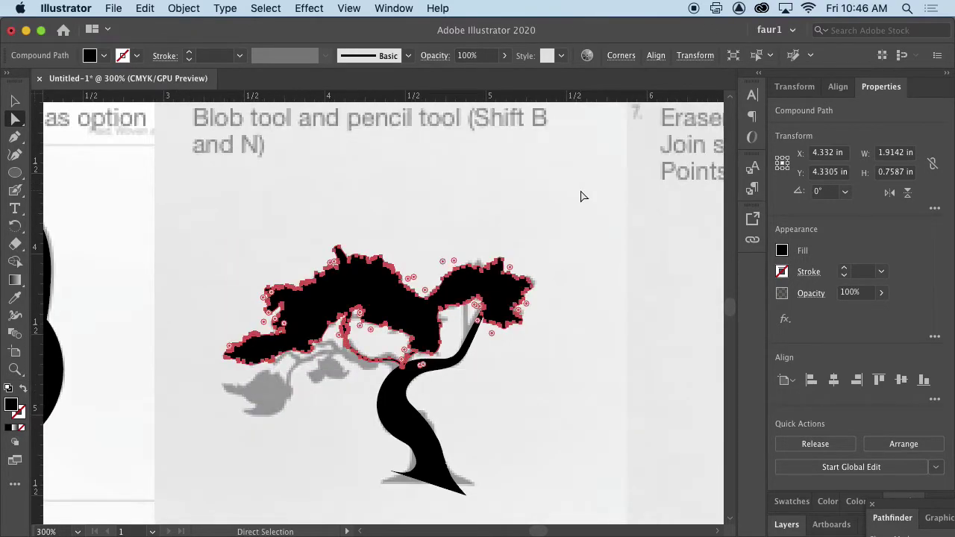
With the Blob Brush, thicken the tree's left branch and paint the thin branches under the canopy and the lower-left twigs
{"action": "left_click", "coordinate": [393, 165]}
{"action": "key", "text": "super+z"}
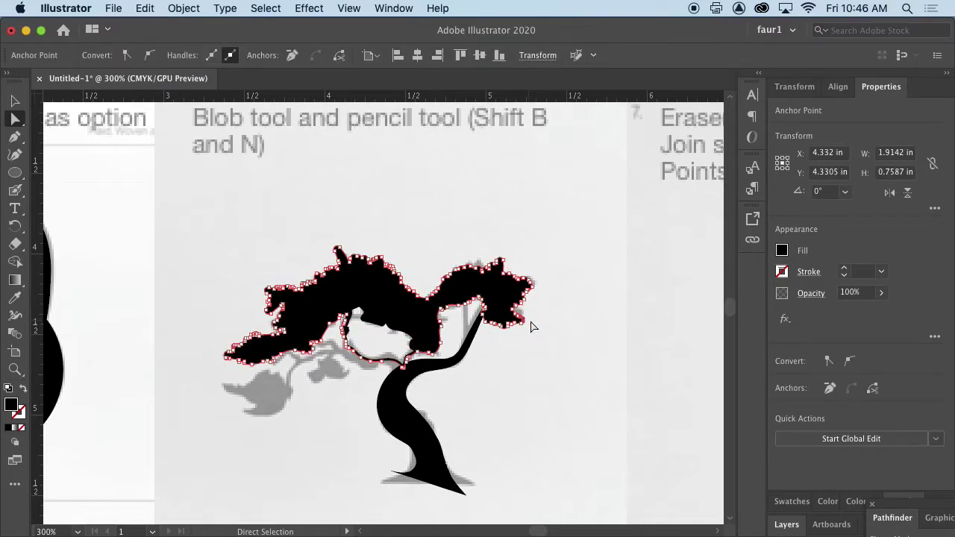
{"action": "left_click", "coordinate": [520, 365]}
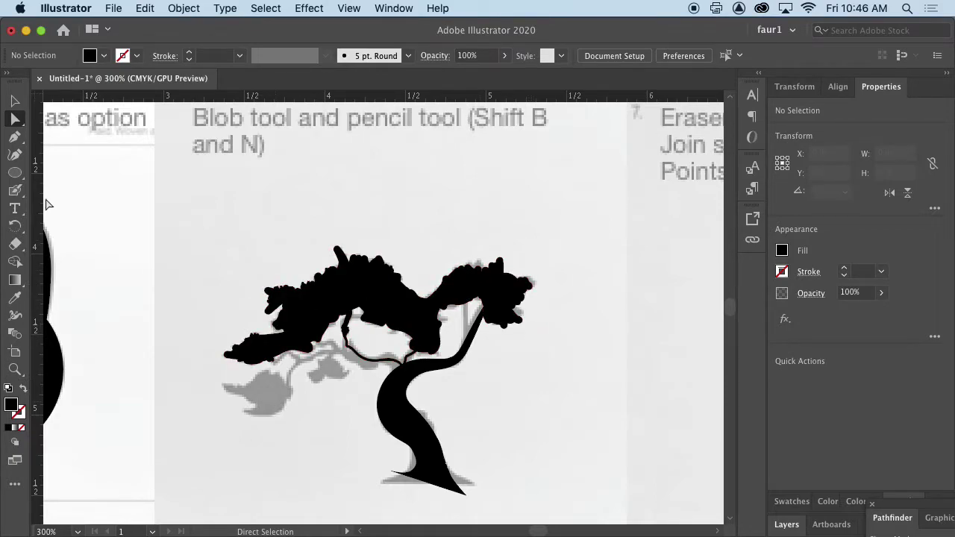
{"action": "left_click", "coordinate": [19, 244]}
{"action": "key", "text": "super"}
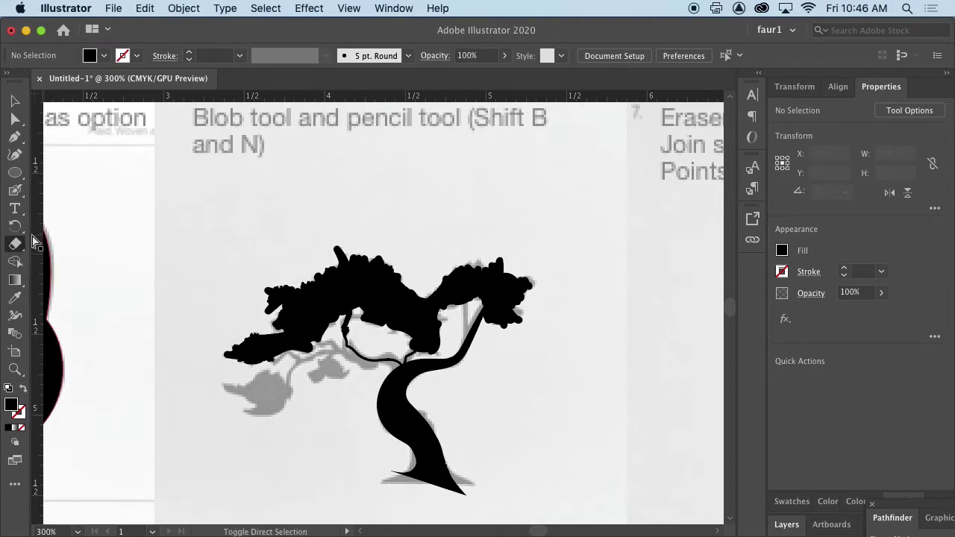
{"action": "key", "text": "shift+b"}
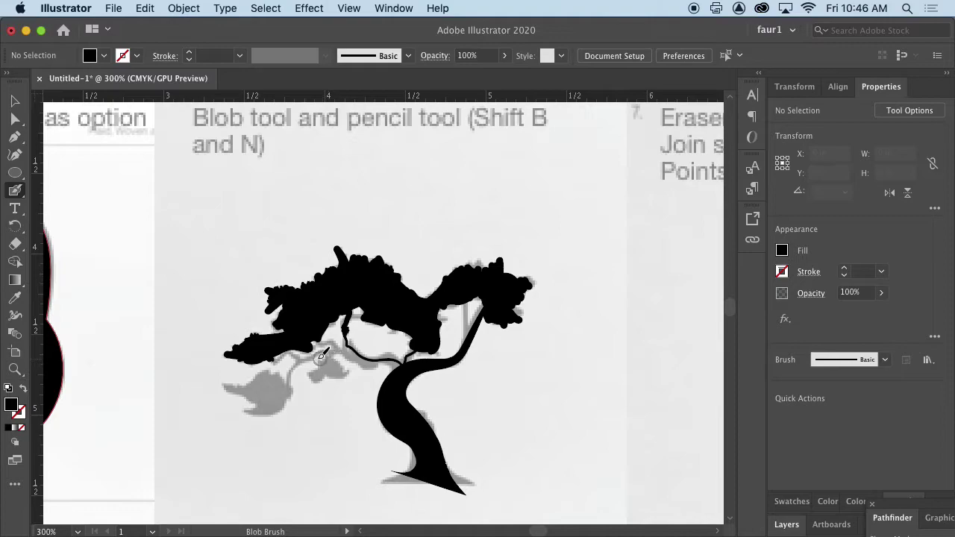
{"action": "mouse_move", "coordinate": [349, 330]}
{"action": "left_mouse_down"}
{"action": "mouse_move", "coordinate": [402, 361]}
{"action": "mouse_move", "coordinate": [401, 375]}
{"action": "mouse_move", "coordinate": [441, 372]}
{"action": "mouse_move", "coordinate": [478, 328]}
{"action": "left_mouse_up"}
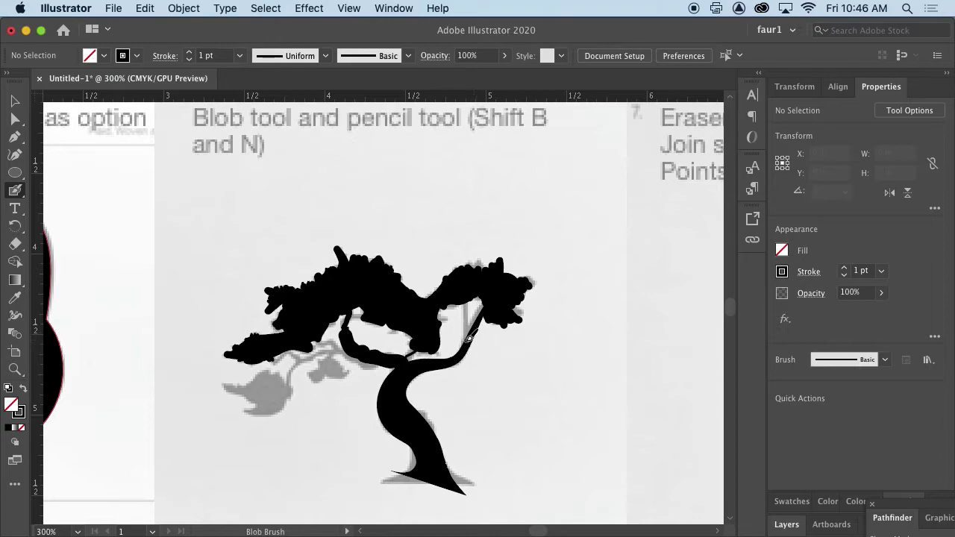
{"action": "left_click_drag", "start_coordinate": [476, 297], "coordinate": [472, 293]}
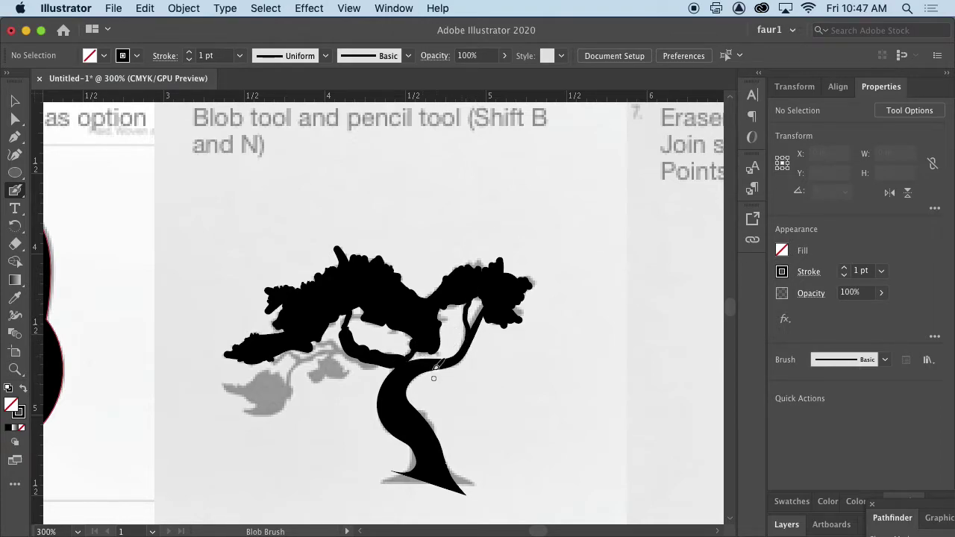
{"action": "left_click_drag", "start_coordinate": [436, 374], "coordinate": [422, 329]}
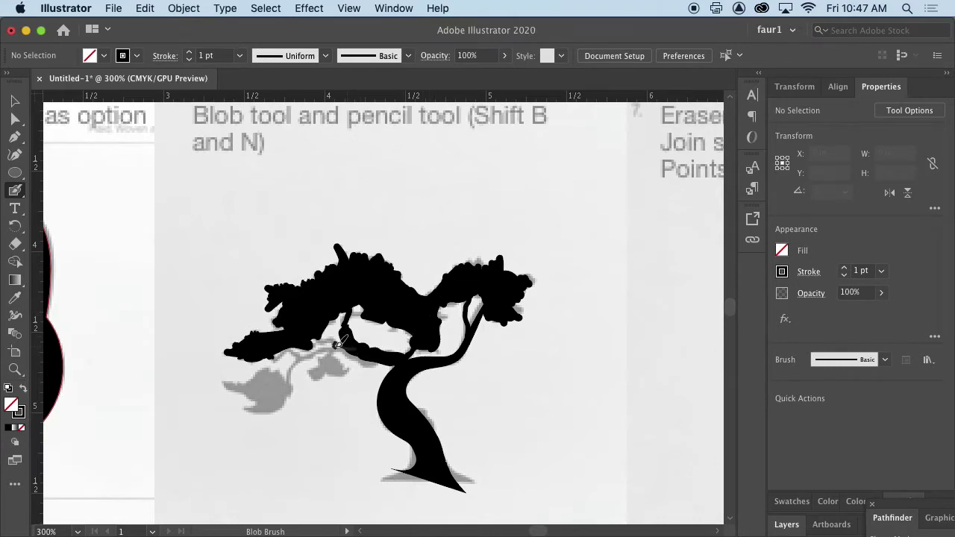
{"action": "left_click_drag", "start_coordinate": [308, 329], "coordinate": [364, 357]}
{"action": "mouse_move", "coordinate": [283, 350]}
{"action": "left_mouse_down"}
{"action": "mouse_move", "coordinate": [317, 360]}
{"action": "mouse_move", "coordinate": [278, 399]}
{"action": "left_mouse_up"}
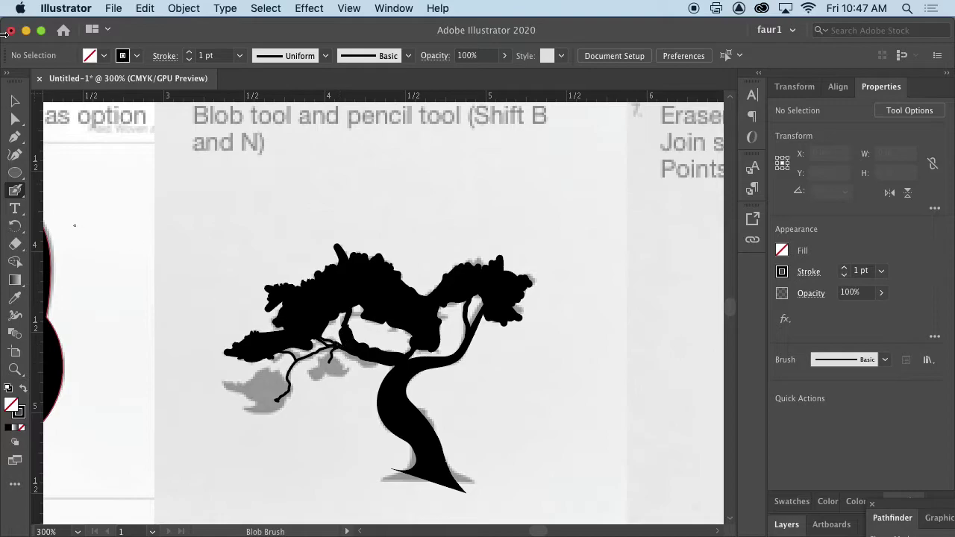
Select the trunk's variable-width path and expand its appearance into a filled shape
{"action": "left_click", "coordinate": [15, 119]}
{"action": "left_click", "coordinate": [284, 340]}
{"action": "key", "text": "super+space"}
{"action": "left_click_drag", "start_coordinate": [321, 377], "coordinate": [562, 384]}
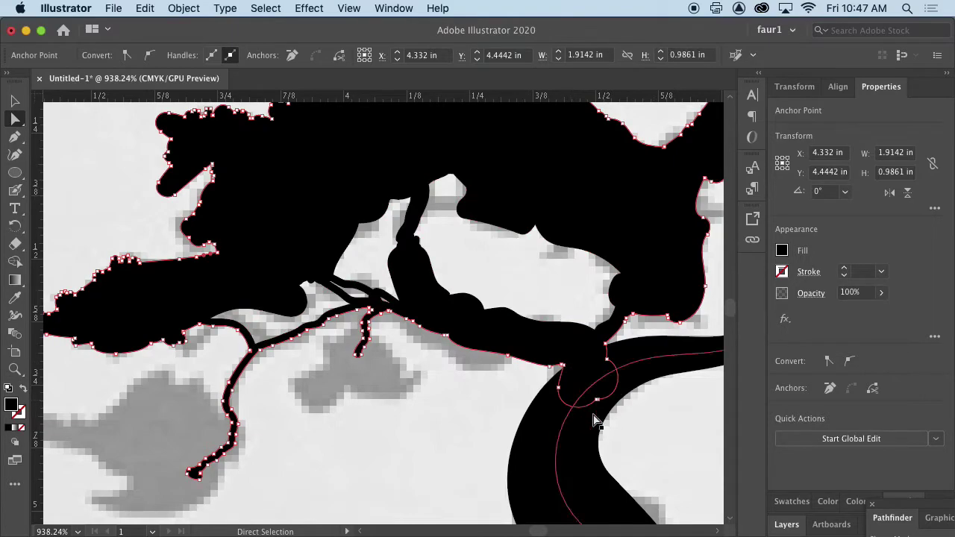
{"action": "left_click", "coordinate": [658, 384], "text": "super"}
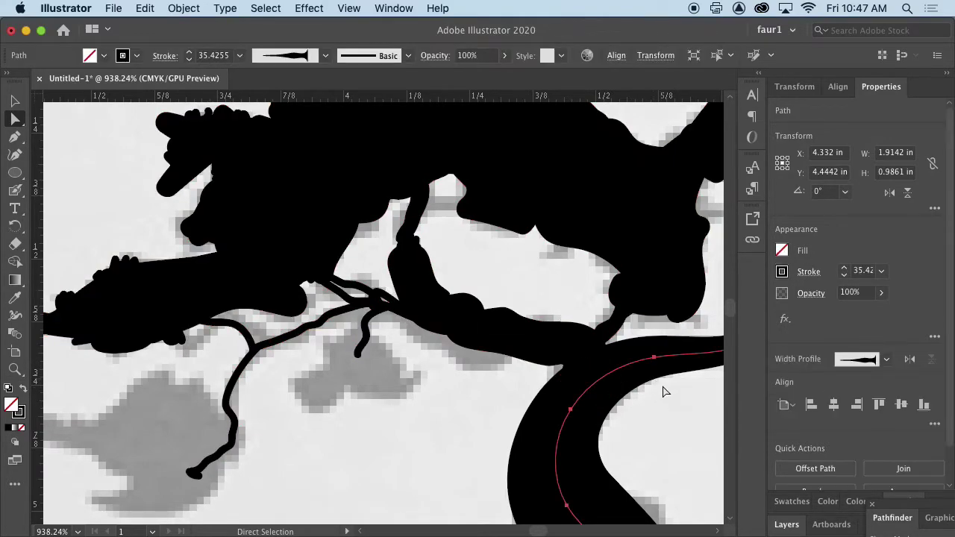
{"action": "left_click", "coordinate": [613, 381], "text": "shift+super"}
{"action": "left_click", "coordinate": [657, 411]}
{"action": "left_click", "coordinate": [633, 370]}
{"action": "scroll", "coordinate": [633, 371], "scroll_direction": "right", "scroll_amount": 10}
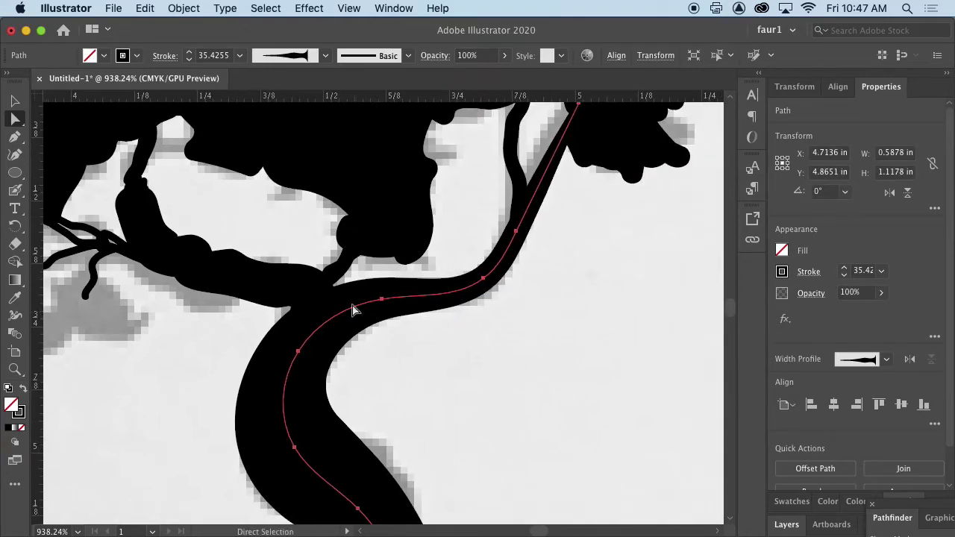
{"action": "left_click", "coordinate": [172, 8]}
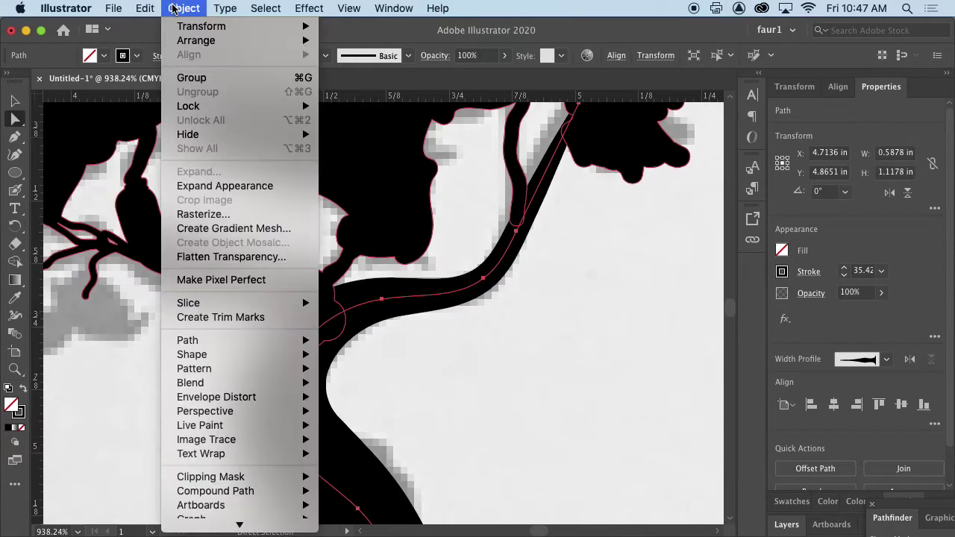
{"action": "left_click", "coordinate": [198, 186]}
Add the foliage shape to the selection and merge it with the expanded trunk using Shape Builder, including the right-branch overlaps
{"action": "left_click", "coordinate": [336, 312], "text": "shift"}
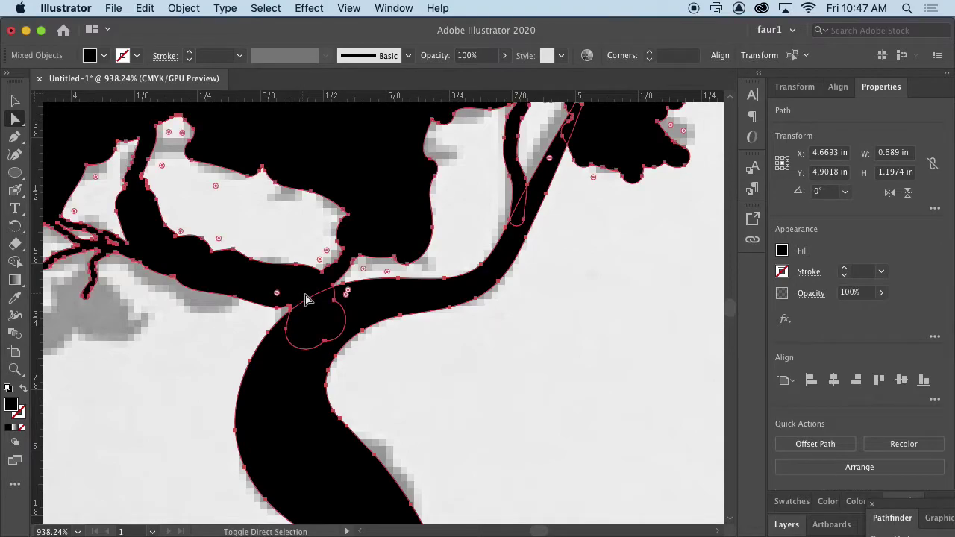
{"action": "left_click", "coordinate": [14, 262]}
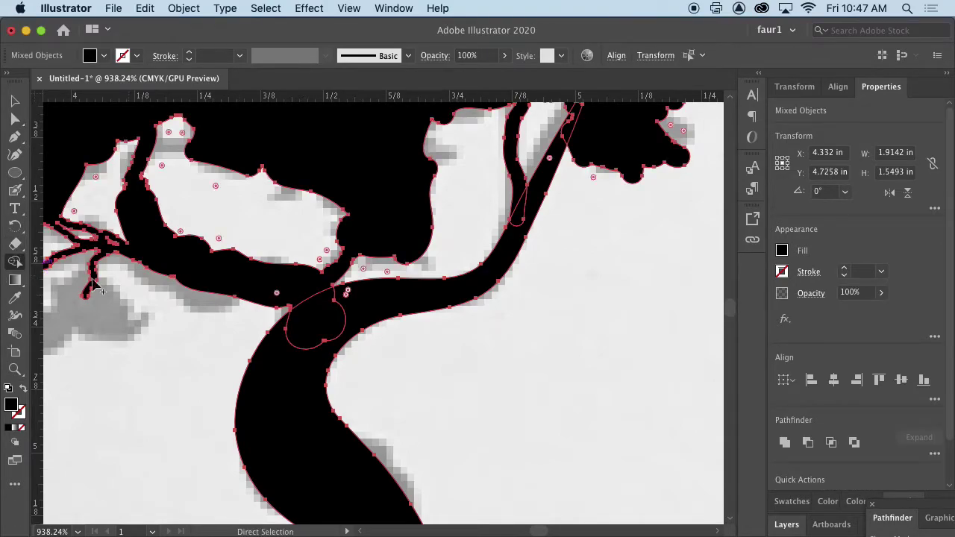
{"action": "left_click", "coordinate": [319, 352]}
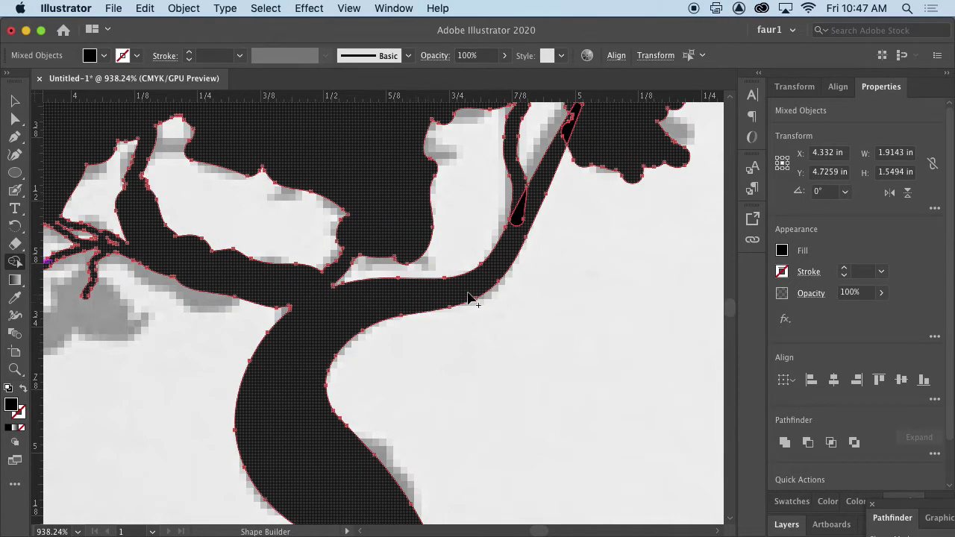
{"action": "left_click_drag", "start_coordinate": [524, 209], "coordinate": [533, 182]}
{"action": "left_click", "coordinate": [565, 141]}
{"action": "left_click_drag", "start_coordinate": [572, 128], "coordinate": [544, 248]}
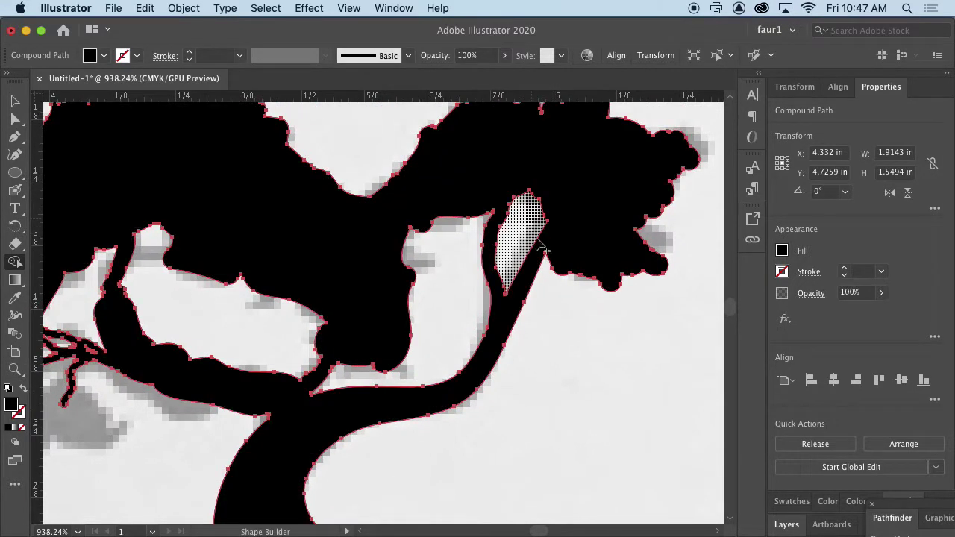
Move the merged tree aside to test it as one piece, and undo the move
{"action": "key", "text": "super"}
{"action": "key", "text": "super+minus"}
{"action": "key", "text": "super+minus"}
{"action": "key", "text": "super+minus"}
{"action": "key", "text": "super+minus"}
{"action": "key", "text": "super+minus"}
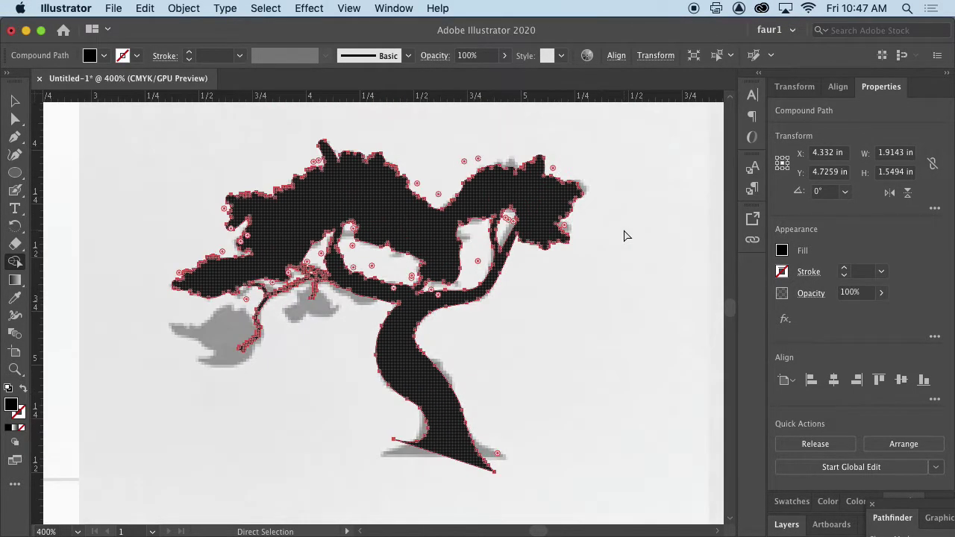
{"action": "left_click", "coordinate": [15, 101]}
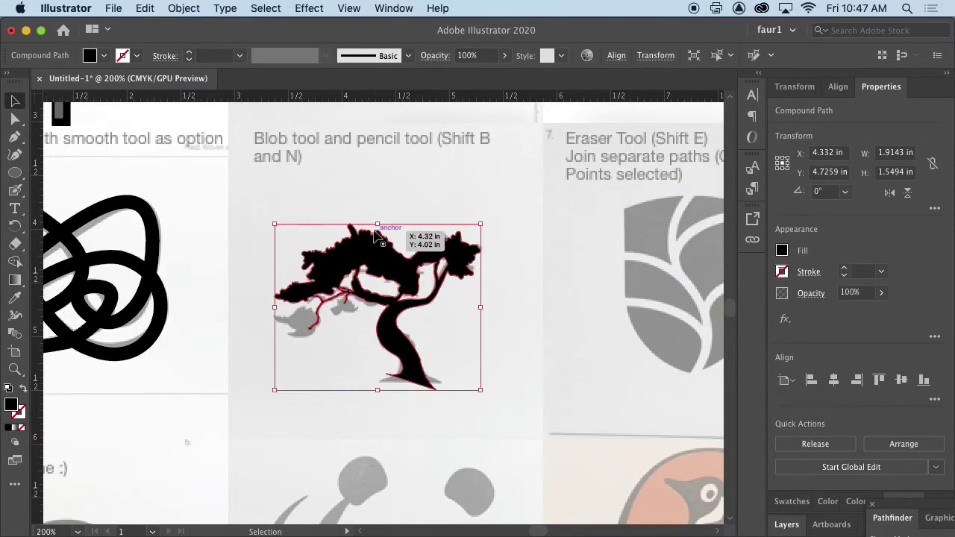
{"action": "left_click", "coordinate": [421, 203]}
{"action": "left_click_drag", "start_coordinate": [452, 257], "coordinate": [520, 263]}
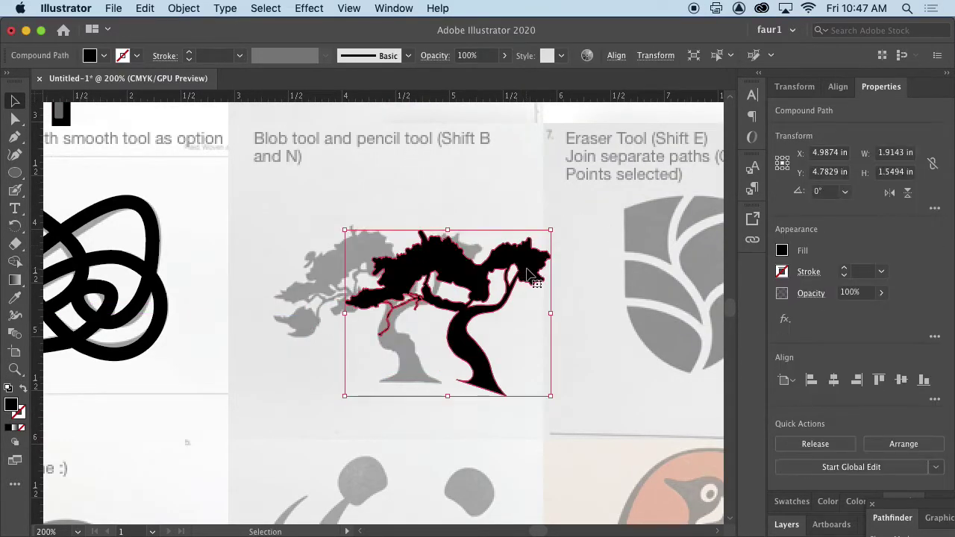
{"action": "key", "text": "super+z"}
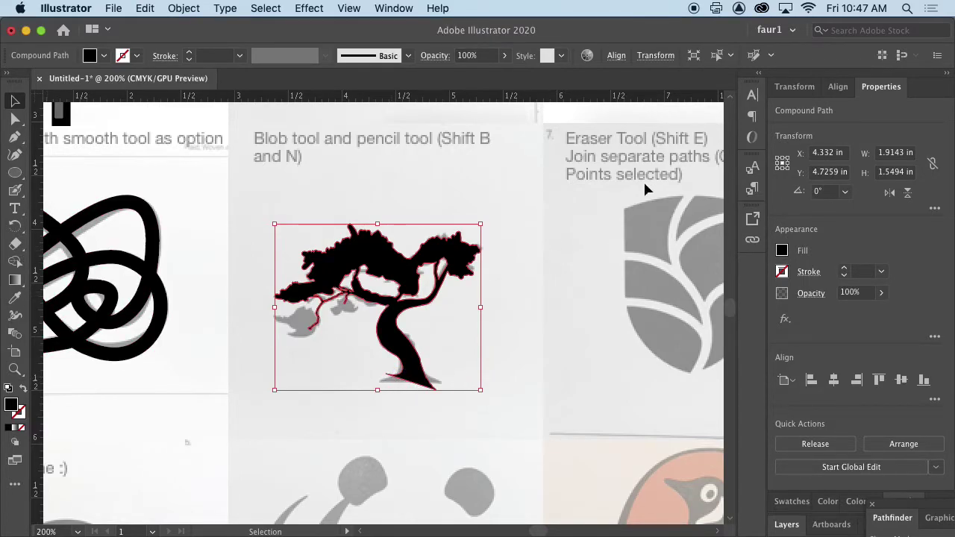
Erase the pointed spikes and slanted lower edge at the base of the tree trunk with the Eraser tool
{"action": "left_click_drag", "start_coordinate": [15, 244], "coordinate": [56, 245]}
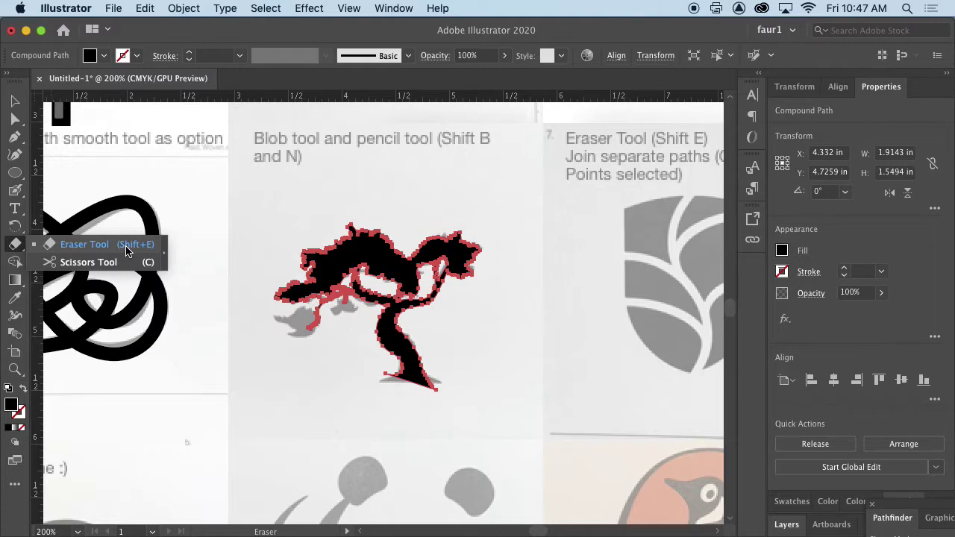
{"action": "left_click_drag", "start_coordinate": [126, 251], "coordinate": [127, 252]}
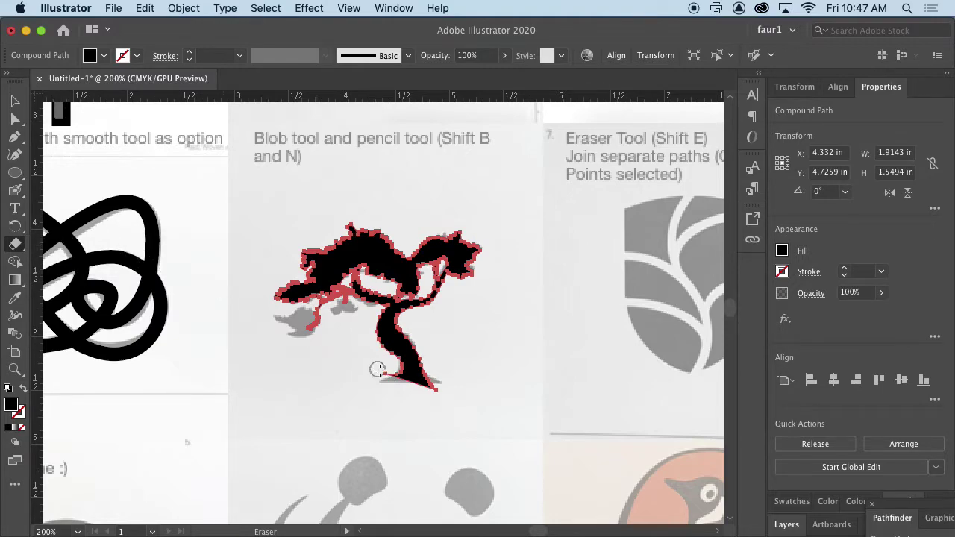
{"action": "left_click_drag", "start_coordinate": [387, 372], "coordinate": [391, 375]}
{"action": "mouse_move", "coordinate": [452, 397]}
{"action": "left_mouse_down"}
{"action": "mouse_move", "coordinate": [433, 386]}
{"action": "mouse_move", "coordinate": [532, 405]}
{"action": "left_mouse_up"}
{"action": "key", "text": "z"}
{"action": "left_click", "coordinate": [532, 405]}
{"action": "key", "text": "shift+e"}
{"action": "left_click_drag", "start_coordinate": [456, 396], "coordinate": [370, 403]}
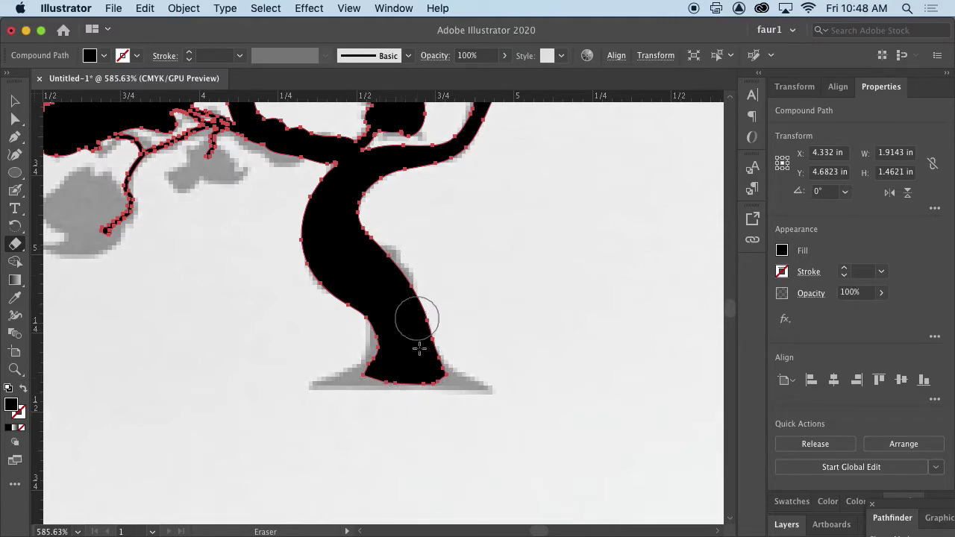
Try erasing strips across the tree trunk, undoing each erasure
{"action": "mouse_move", "coordinate": [452, 307]}
{"action": "left_mouse_down"}
{"action": "mouse_move", "coordinate": [416, 294]}
{"action": "mouse_move", "coordinate": [341, 327]}
{"action": "left_mouse_up"}
{"action": "key", "text": "v"}
{"action": "key", "text": "super+z"}
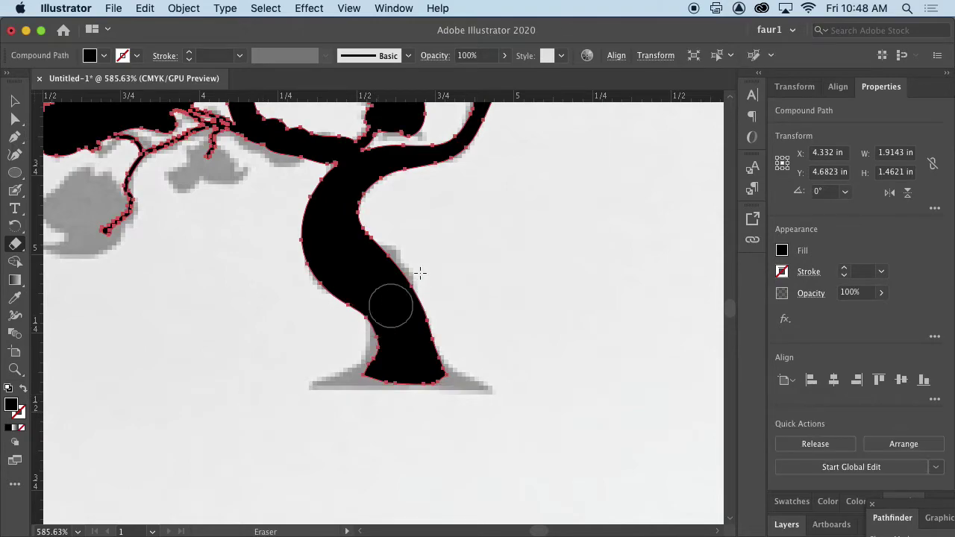
{"action": "left_click_drag", "start_coordinate": [415, 250], "coordinate": [309, 288]}
{"action": "key", "text": "super+z"}
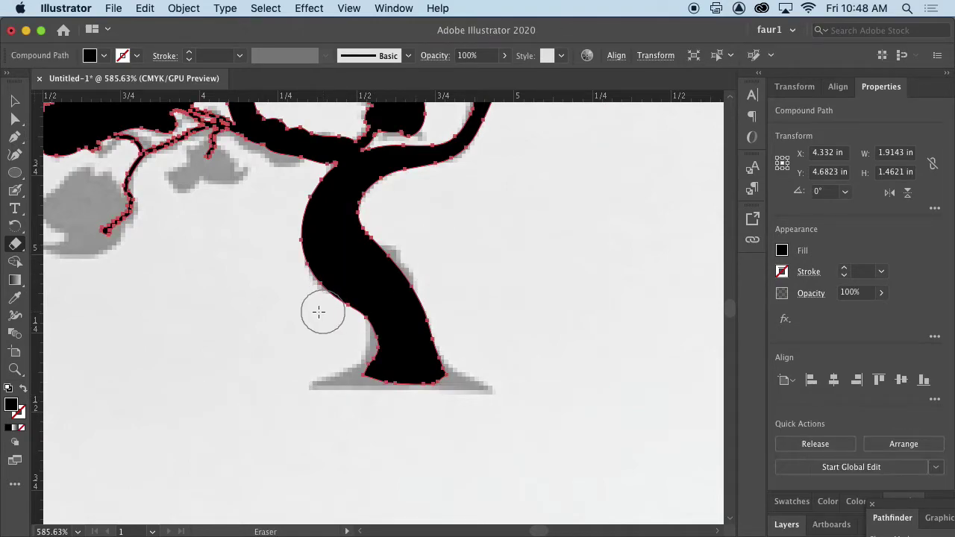
Draw a rectangle about 1.22 in wide over the straight-sided part of the shield template in exercise 7
{"action": "left_click", "coordinate": [15, 100]}
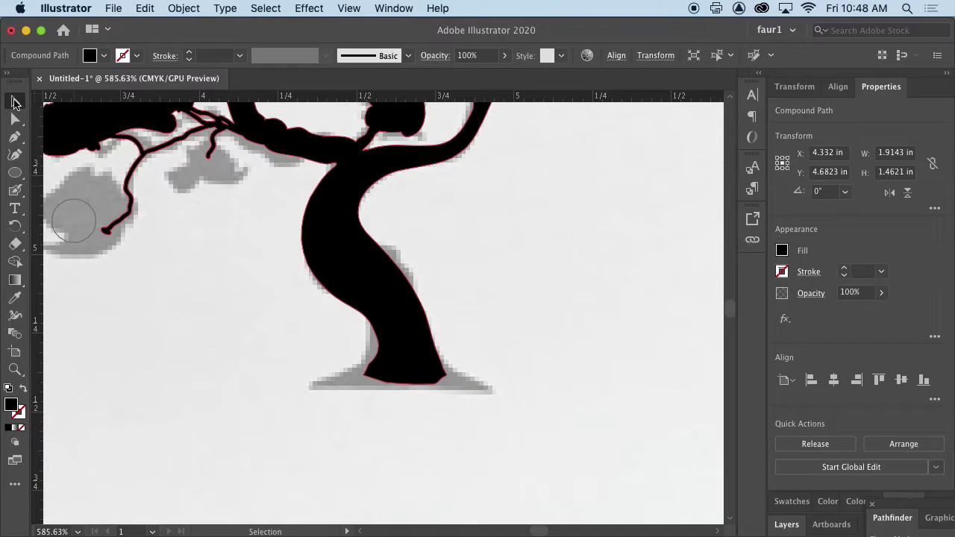
{"action": "left_click_drag", "start_coordinate": [545, 307], "coordinate": [274, 430]}
{"action": "left_click_drag", "start_coordinate": [716, 328], "coordinate": [461, 404]}
{"action": "key", "text": "super+minus"}
{"action": "key", "text": "super+minus"}
{"action": "key", "text": "super+minus"}
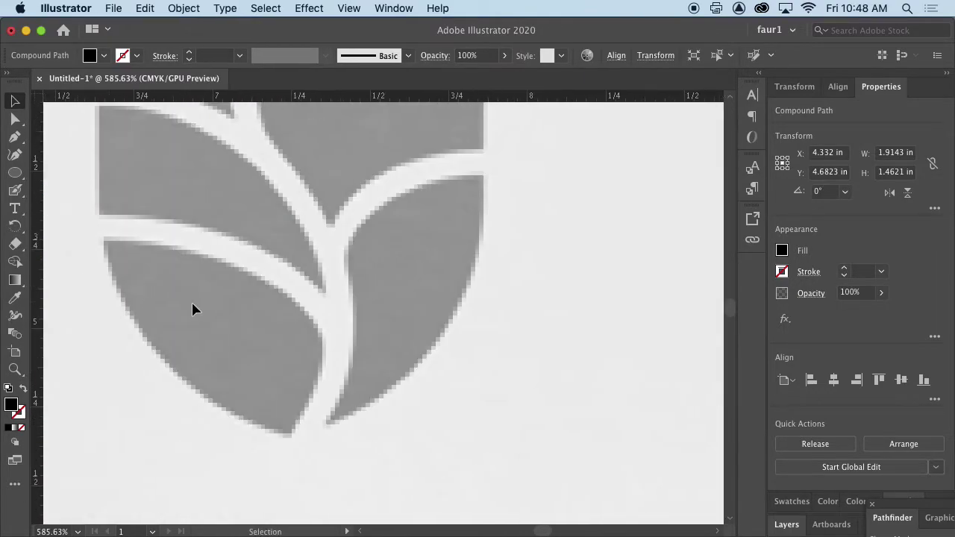
{"action": "left_click_drag", "start_coordinate": [550, 320], "coordinate": [269, 338]}
{"action": "left_click_drag", "start_coordinate": [433, 274], "coordinate": [380, 273]}
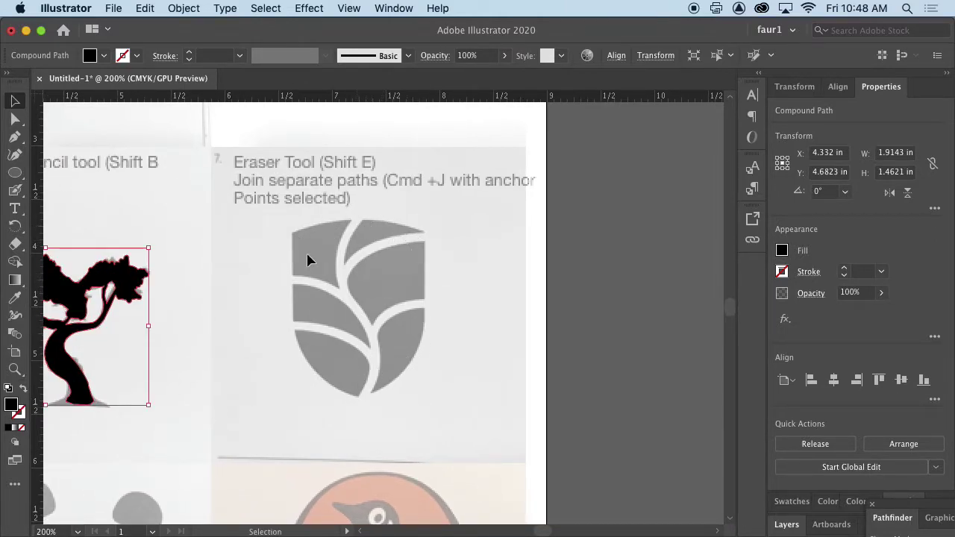
{"action": "left_click_drag", "start_coordinate": [15, 173], "coordinate": [74, 174]}
{"action": "left_click_drag", "start_coordinate": [294, 234], "coordinate": [426, 331]}
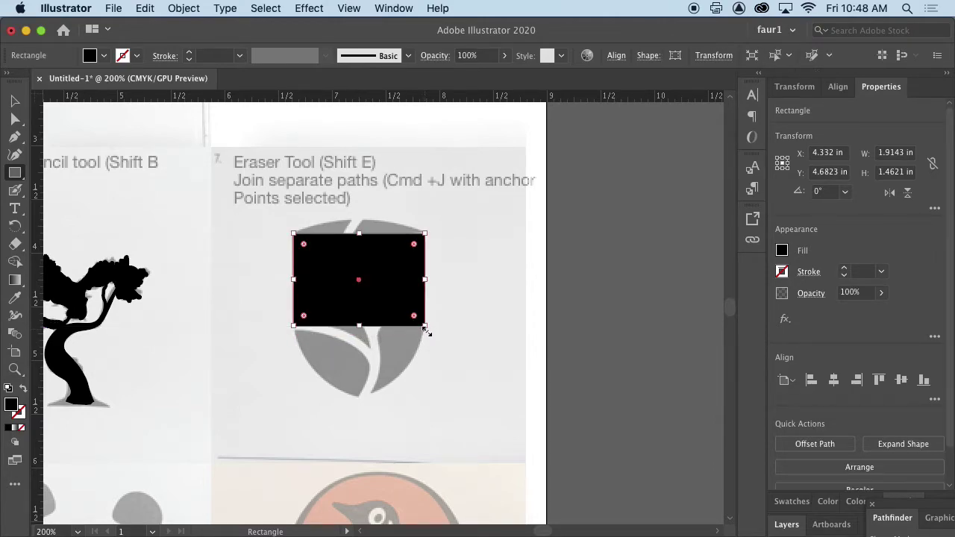
With the Curvature tool, bow the rectangle's upper edge to the template and pull its lower edge down to a sharp corner
{"action": "left_click", "coordinate": [14, 155]}
{"action": "left_click_drag", "start_coordinate": [359, 234], "coordinate": [360, 220]}
{"action": "left_click_drag", "start_coordinate": [362, 326], "coordinate": [360, 398]}
{"action": "double_click", "coordinate": [359, 397]}
{"action": "double_click", "coordinate": [360, 398]}
{"action": "double_click", "coordinate": [360, 398]}
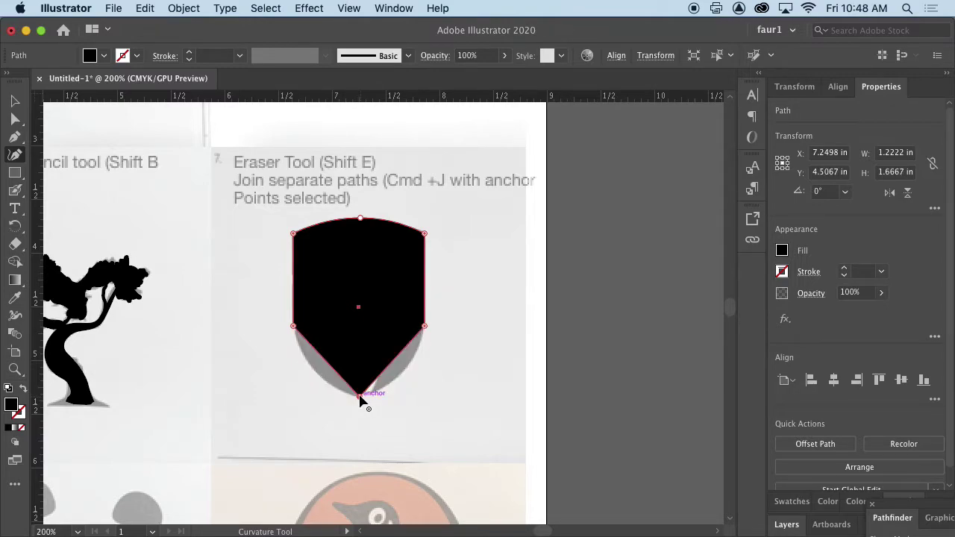
Curve the shield's two lower sides to match the template and swap its fill and stroke
{"action": "left_click", "coordinate": [404, 373]}
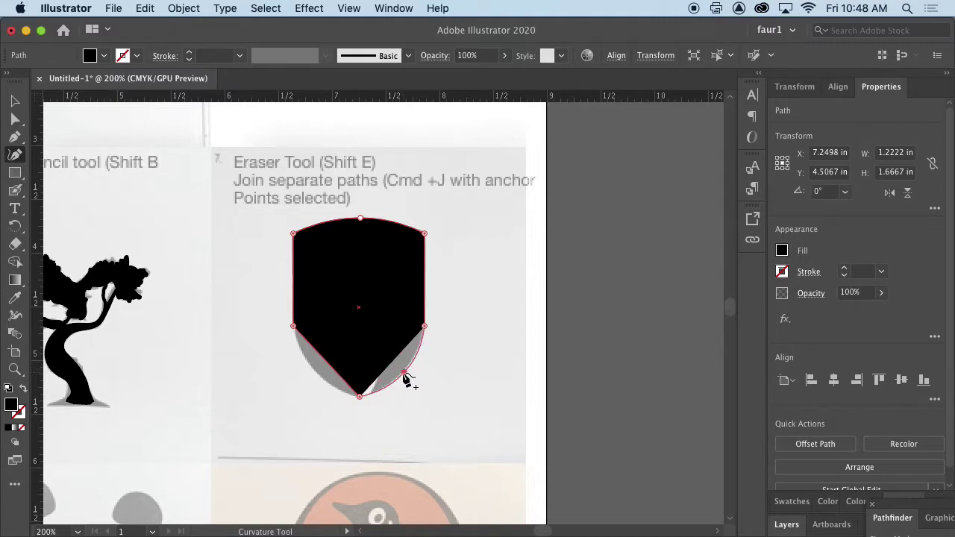
{"action": "left_click", "coordinate": [316, 373]}
{"action": "left_click_drag", "start_coordinate": [317, 376], "coordinate": [319, 373]}
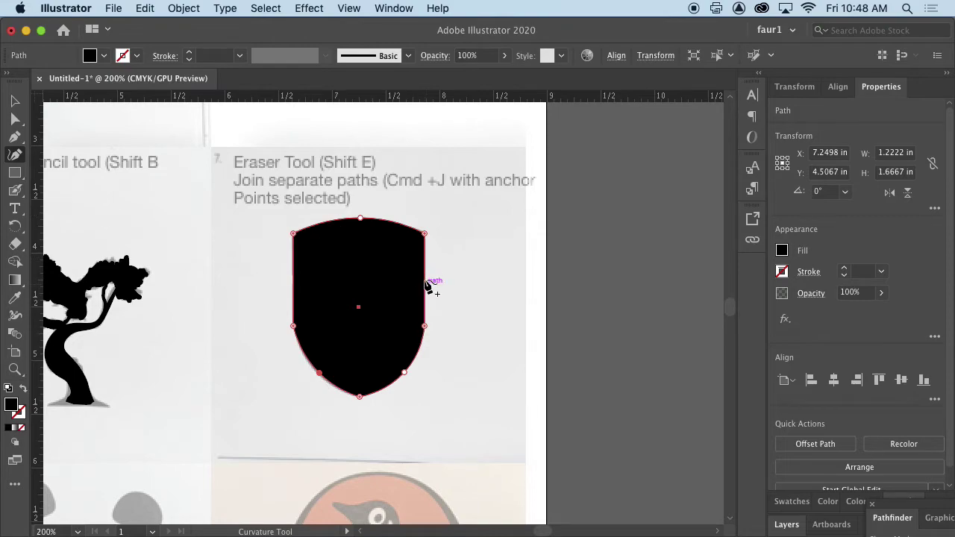
{"action": "key", "text": "v"}
{"action": "left_click", "coordinate": [24, 389]}
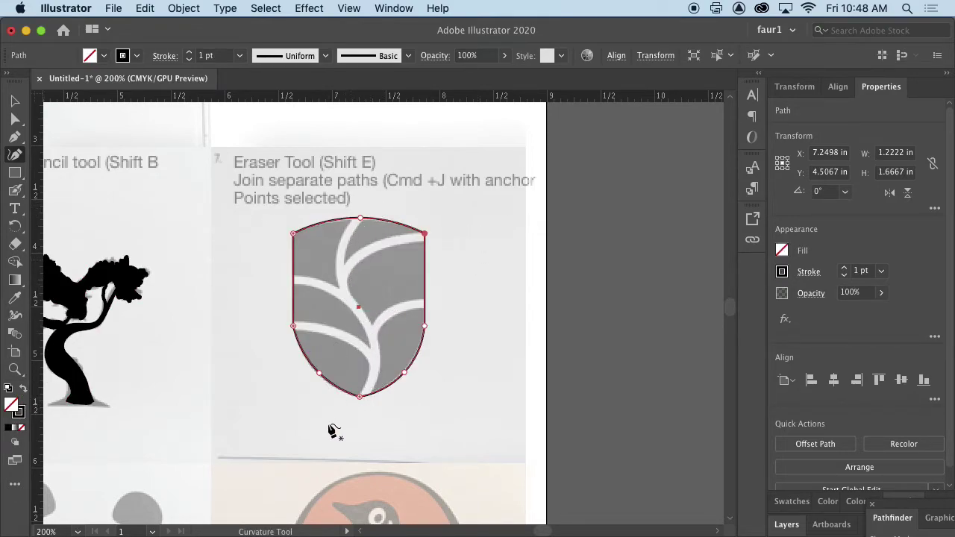
Set the Eraser tool's tip size to 10 pt
{"action": "left_click", "coordinate": [15, 244]}
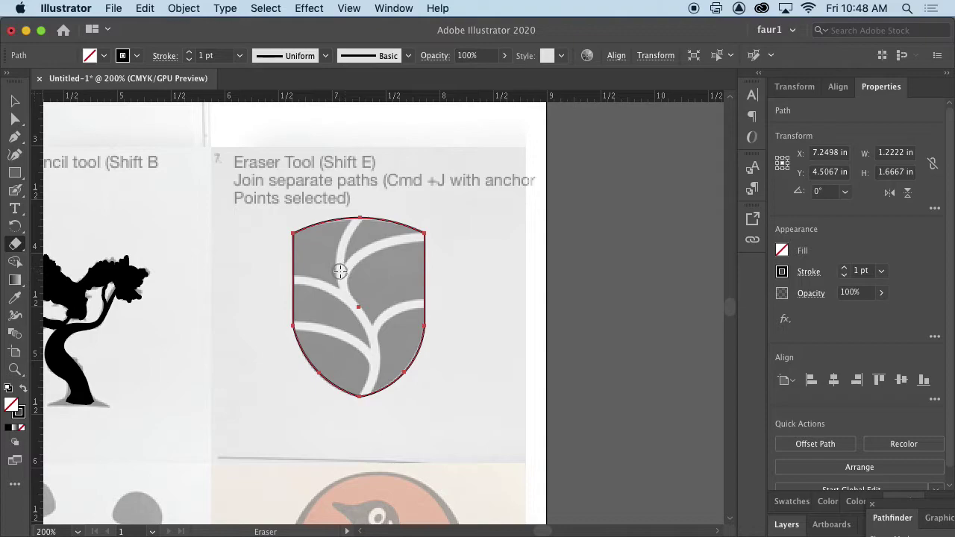
{"action": "key", "text": "bracketright"}
{"action": "key", "text": "bracketright"}
{"action": "key", "text": "bracketright"}
{"action": "key", "text": "bracketright"}
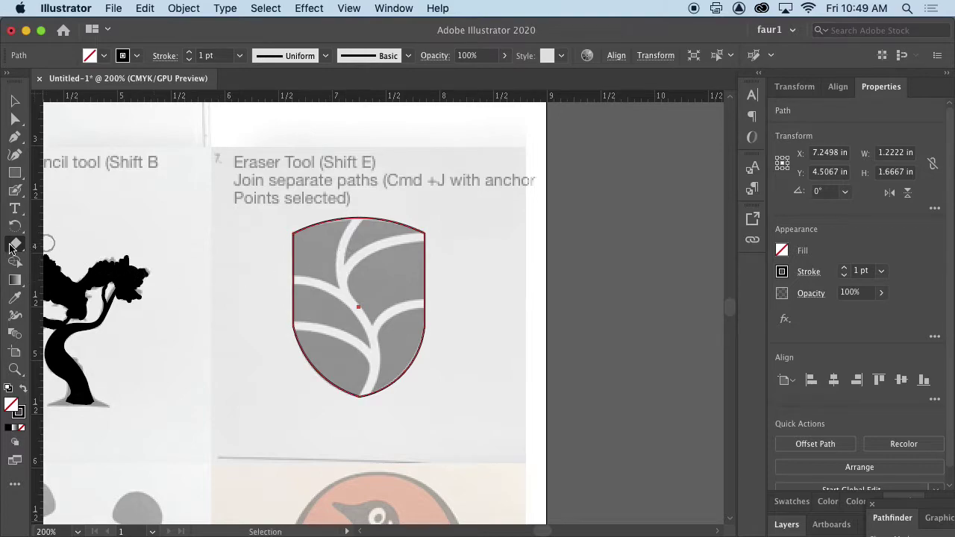
{"action": "double_click", "coordinate": [15, 244]}
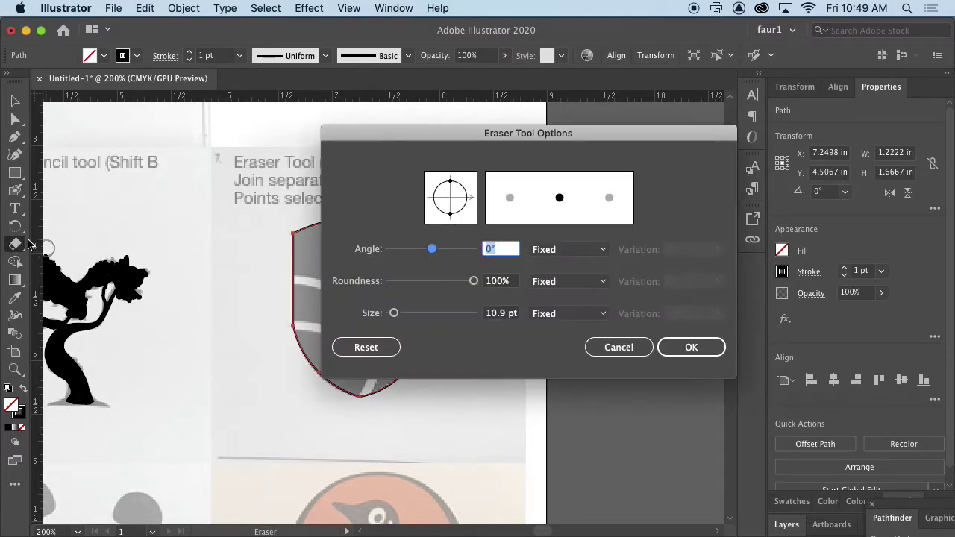
{"action": "mouse_move", "coordinate": [601, 138]}
{"action": "left_mouse_down"}
{"action": "mouse_move", "coordinate": [557, 111]}
{"action": "mouse_move", "coordinate": [564, 116]}
{"action": "left_mouse_up"}
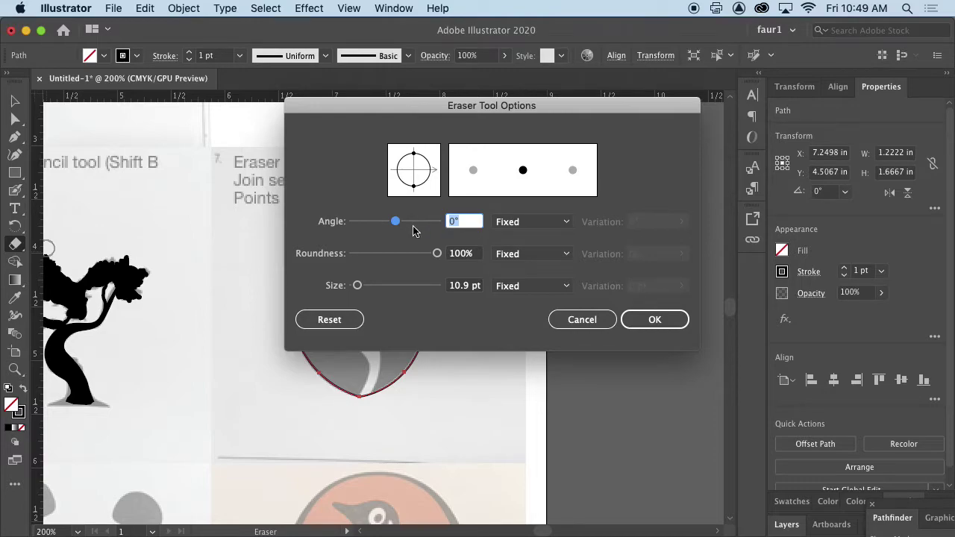
{"action": "mouse_move", "coordinate": [358, 286]}
{"action": "left_mouse_down"}
{"action": "mouse_move", "coordinate": [367, 286]}
{"action": "mouse_move", "coordinate": [357, 289]}
{"action": "left_mouse_up"}
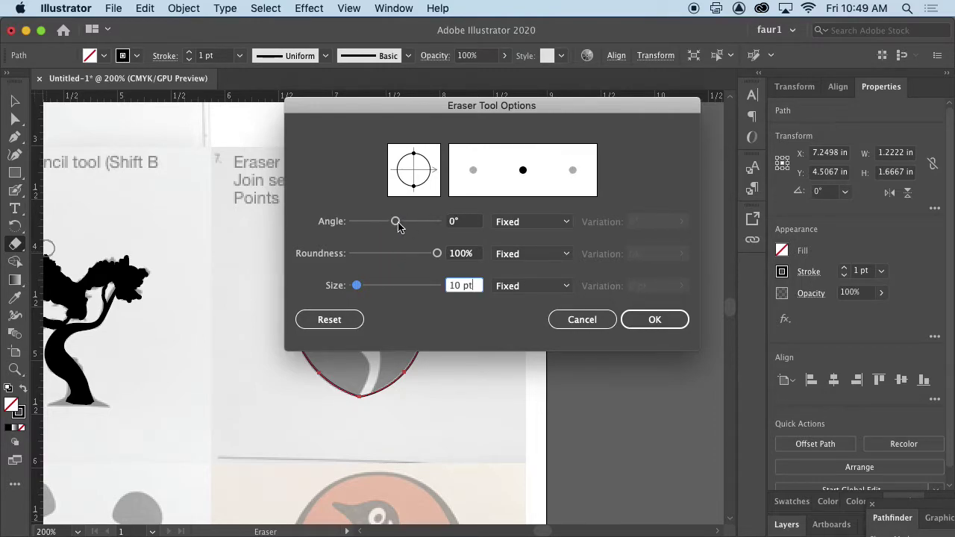
Try flattened and rotated eraser tips, with roundness at 49% and 0% and angles of 5°, 17° and 0°
{"action": "left_click_drag", "start_coordinate": [395, 221], "coordinate": [396, 221]}
{"action": "left_click_drag", "start_coordinate": [425, 256], "coordinate": [393, 258]}
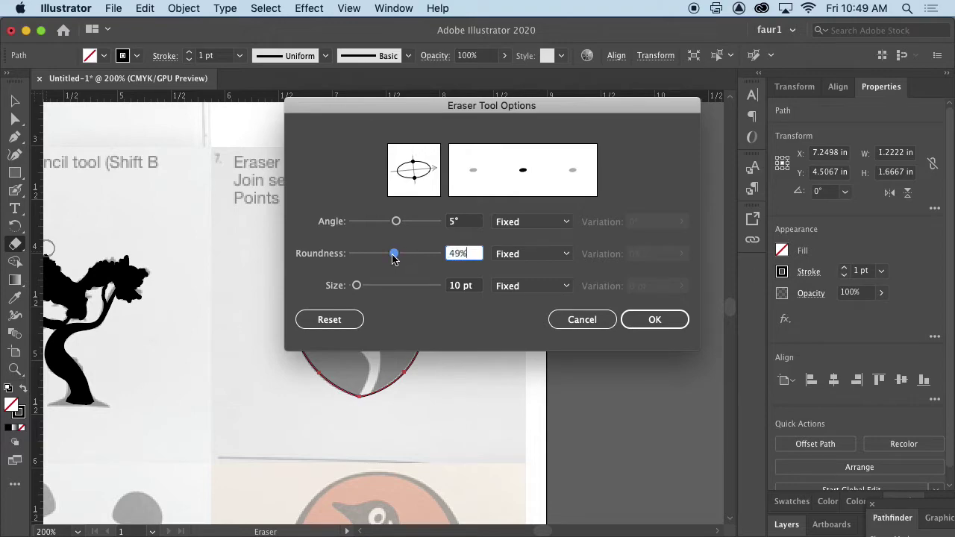
{"action": "mouse_move", "coordinate": [396, 221]}
{"action": "left_mouse_down"}
{"action": "mouse_move", "coordinate": [413, 221]}
{"action": "mouse_move", "coordinate": [400, 220]}
{"action": "left_mouse_up"}
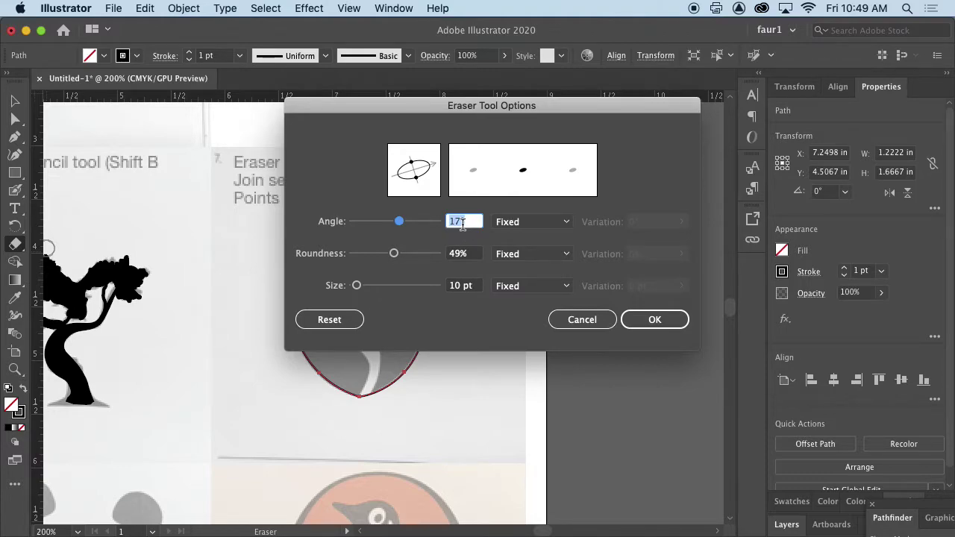
{"action": "type", "text": "0"}
{"action": "left_click", "coordinate": [464, 255]}
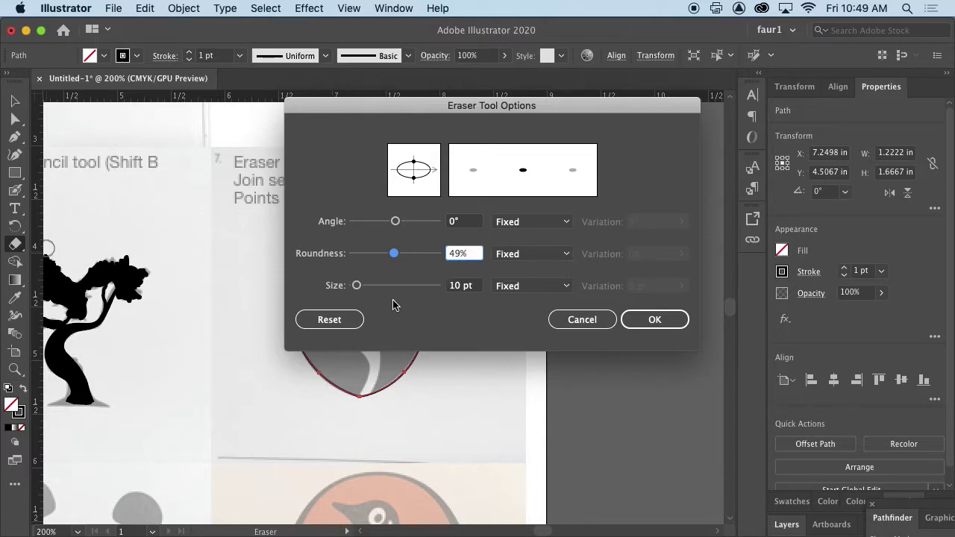
{"action": "left_click", "coordinate": [476, 250]}
{"action": "type", "text": "0"}
{"action": "left_click", "coordinate": [461, 286]}
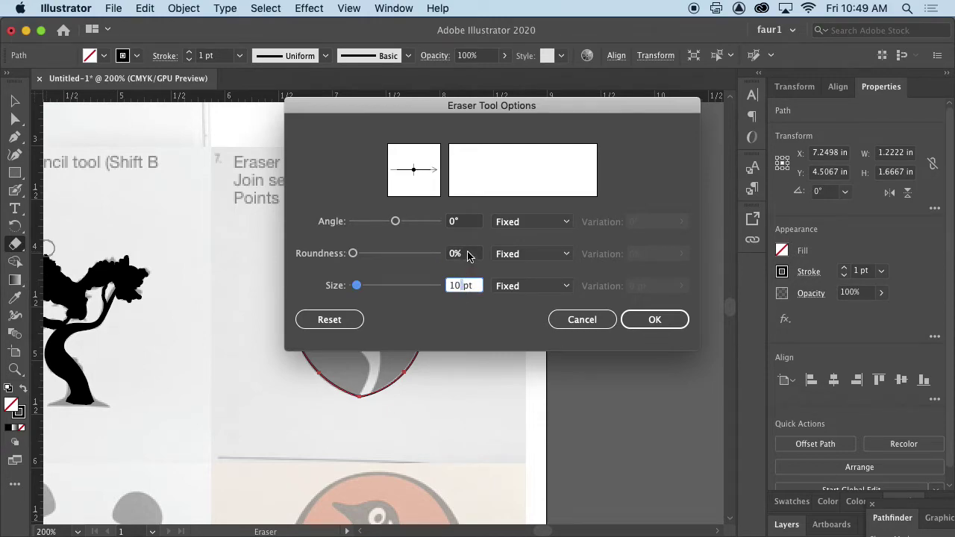
Set the eraser tip's roundness to 100% and accept the tool options
{"action": "left_click", "coordinate": [470, 256]}
{"action": "type", "text": "100"}
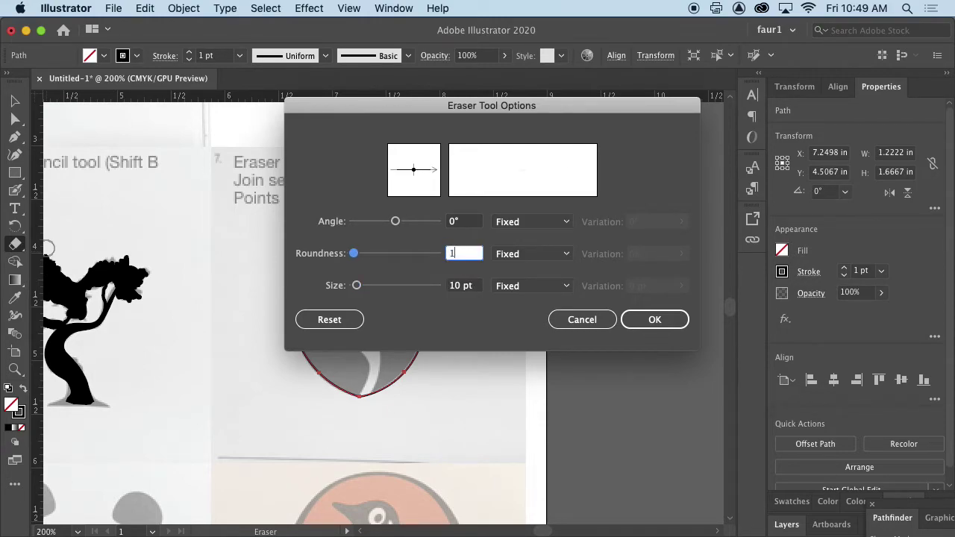
{"action": "left_click", "coordinate": [634, 319]}
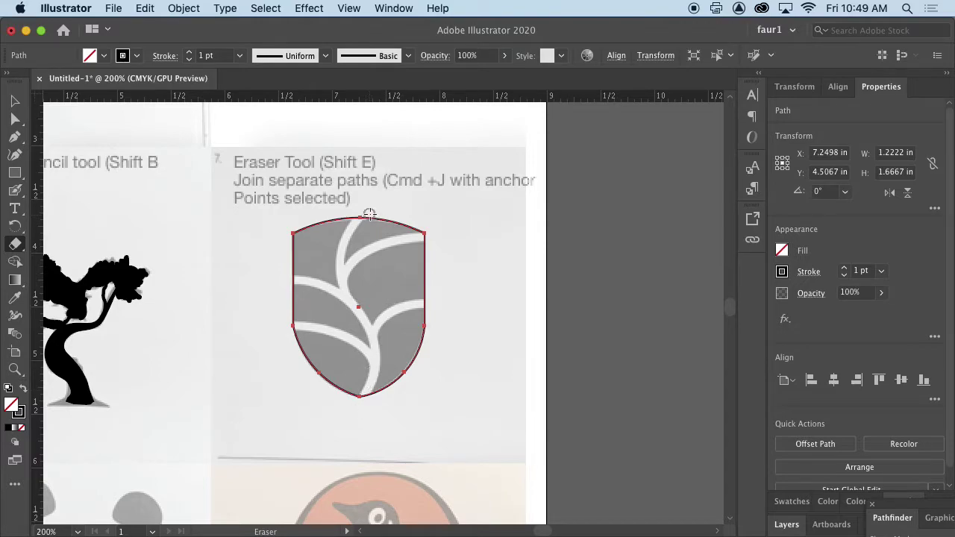
Erase the curved central stem down through the shield and the two branches reaching its right side, following the template
{"action": "mouse_move", "coordinate": [365, 214]}
{"action": "left_mouse_down"}
{"action": "mouse_move", "coordinate": [343, 244]}
{"action": "mouse_move", "coordinate": [342, 285]}
{"action": "mouse_move", "coordinate": [374, 349]}
{"action": "mouse_move", "coordinate": [368, 379]}
{"action": "mouse_move", "coordinate": [341, 419]}
{"action": "left_mouse_up"}
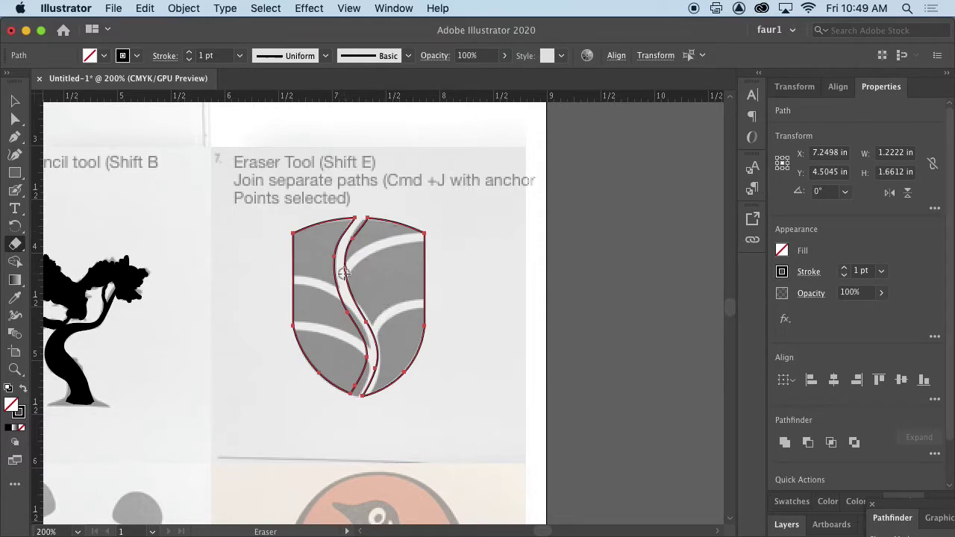
{"action": "mouse_move", "coordinate": [342, 273]}
{"action": "left_mouse_down"}
{"action": "mouse_move", "coordinate": [380, 243]}
{"action": "mouse_move", "coordinate": [456, 238]}
{"action": "left_mouse_up"}
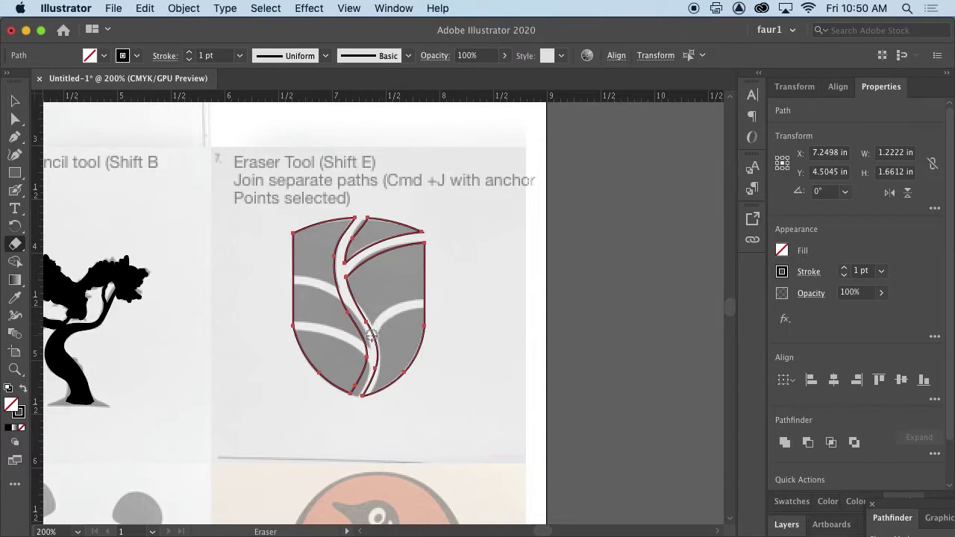
{"action": "mouse_move", "coordinate": [371, 338]}
{"action": "left_mouse_down"}
{"action": "mouse_move", "coordinate": [412, 302]}
{"action": "mouse_move", "coordinate": [461, 302]}
{"action": "left_mouse_up"}
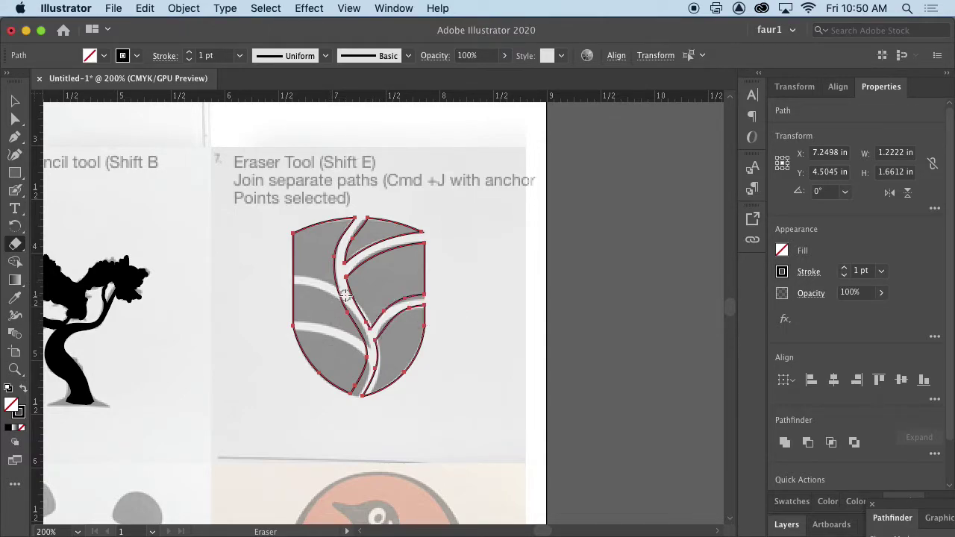
Erase the two curved branches between the shield's left side and the central stem
{"action": "key", "text": "v"}
{"action": "key", "text": "shift+e"}
{"action": "mouse_move", "coordinate": [285, 280]}
{"action": "left_mouse_down"}
{"action": "mouse_move", "coordinate": [345, 300]}
{"action": "mouse_move", "coordinate": [361, 323]}
{"action": "mouse_move", "coordinate": [313, 331]}
{"action": "mouse_move", "coordinate": [288, 324]}
{"action": "mouse_move", "coordinate": [333, 332]}
{"action": "mouse_move", "coordinate": [375, 362]}
{"action": "left_mouse_up"}
{"action": "key", "text": "v"}
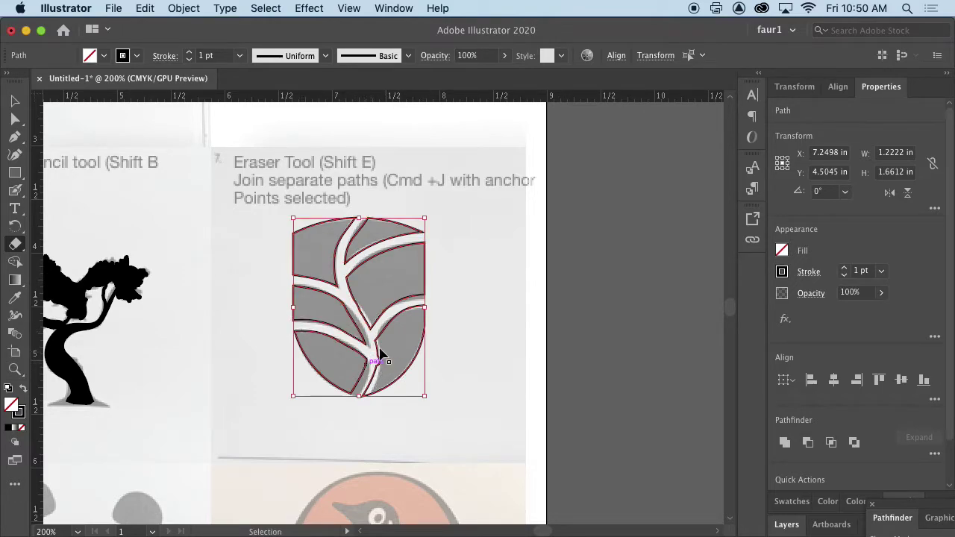
{"action": "key", "text": "shift+e"}
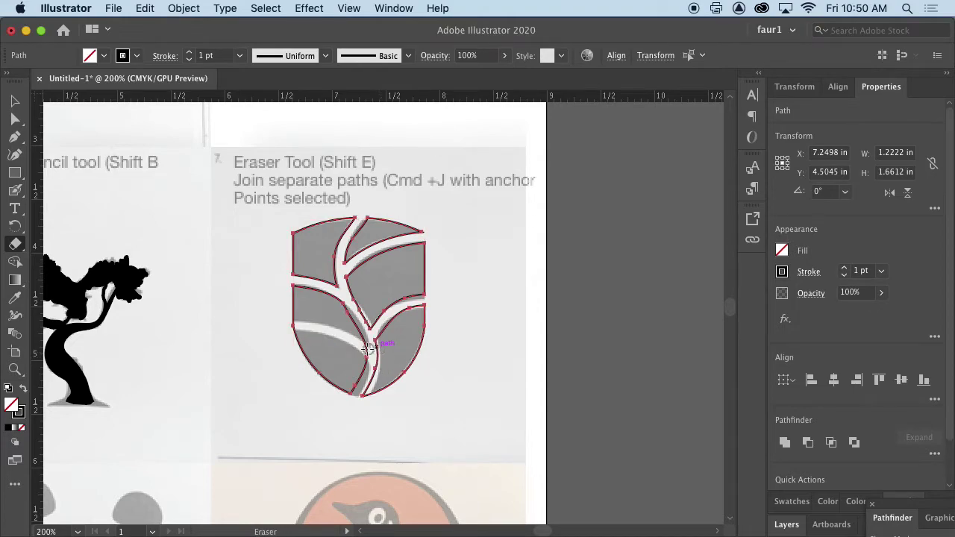
{"action": "scroll", "coordinate": [369, 348], "scroll_direction": "up", "scroll_amount": 3}
{"action": "mouse_move", "coordinate": [236, 304]}
{"action": "left_mouse_down"}
{"action": "mouse_move", "coordinate": [307, 312]}
{"action": "mouse_move", "coordinate": [366, 350]}
{"action": "mouse_move", "coordinate": [396, 402]}
{"action": "left_mouse_up"}
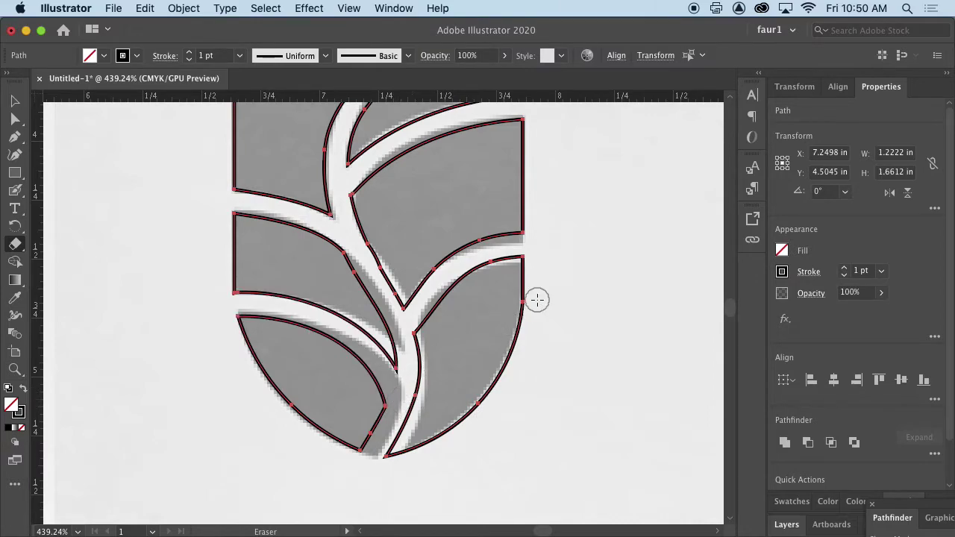
Swap fill and stroke on all shield pieces so they are solid black without an outline, and deselect them
{"action": "key", "text": "v"}
{"action": "key", "text": "super+minus"}
{"action": "key", "text": "super+minus"}
{"action": "key", "text": "super+minus"}
{"action": "key", "text": "shift+e"}
{"action": "left_click", "coordinate": [13, 102]}
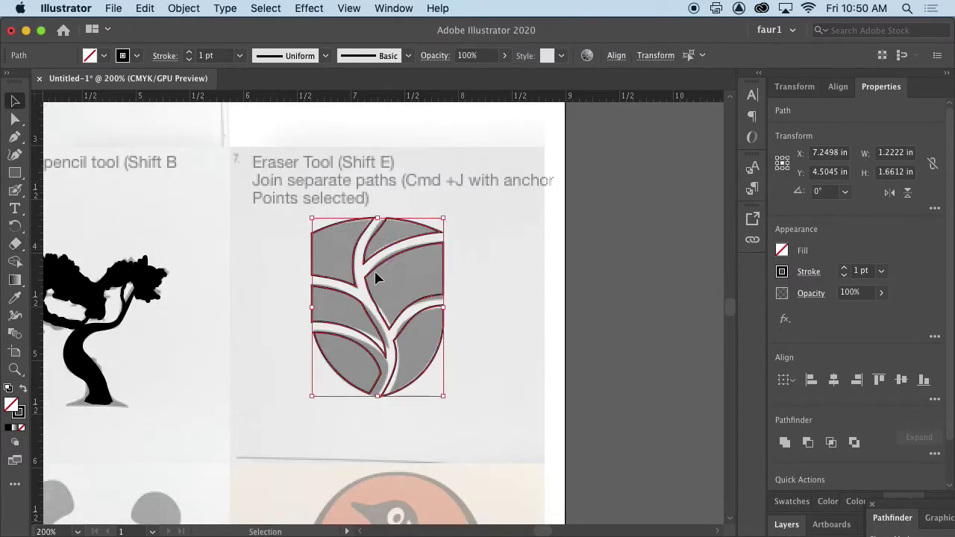
{"action": "left_click", "coordinate": [22, 391]}
{"action": "left_click", "coordinate": [549, 328]}
Group the six shield pieces and shift the group slightly up and to the left of the template
{"action": "left_click_drag", "start_coordinate": [428, 358], "coordinate": [505, 352]}
{"action": "key", "text": "super+z"}
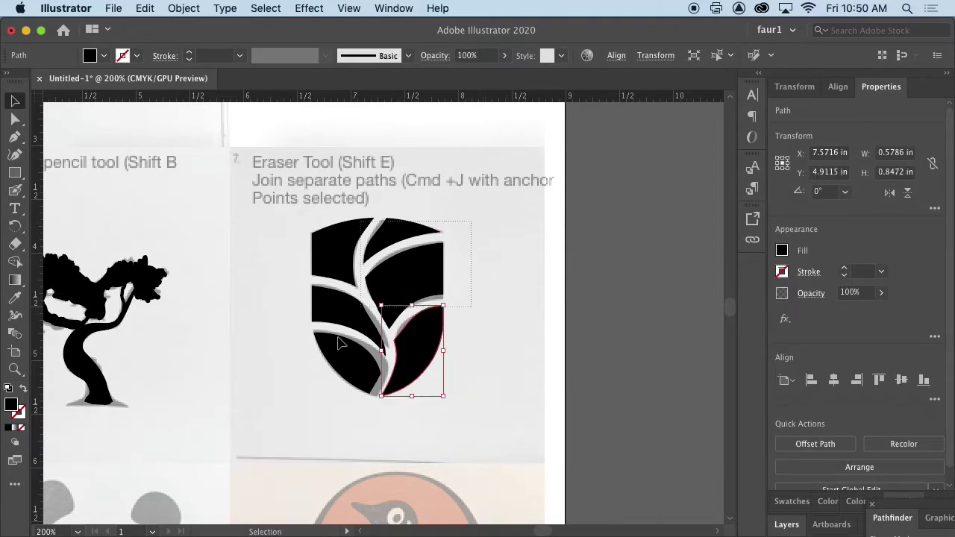
{"action": "key", "text": "a"}
{"action": "key", "text": "super+a"}
{"action": "key", "text": "v"}
{"action": "left_click_drag", "start_coordinate": [427, 356], "coordinate": [399, 356]}
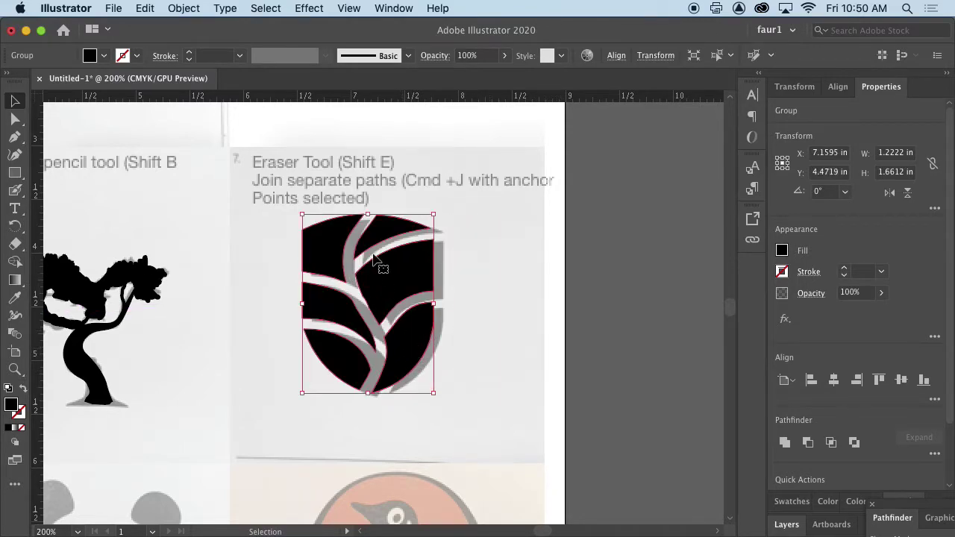
Examine the circle-and-waves template in the "You got this one :)" exercise
{"action": "left_click_drag", "start_coordinate": [438, 407], "coordinate": [601, 333]}
{"action": "left_click_drag", "start_coordinate": [418, 332], "coordinate": [739, 275]}
{"action": "scroll", "coordinate": [540, 291], "scroll_direction": "down", "scroll_amount": 3}
{"action": "scroll", "coordinate": [539, 292], "scroll_direction": "left", "scroll_amount": 3}
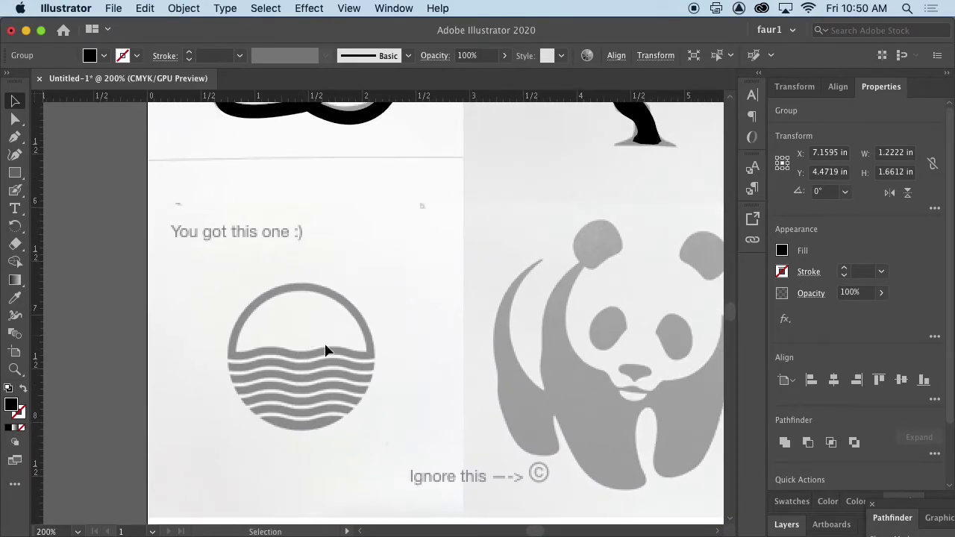
{"action": "scroll", "coordinate": [326, 380], "scroll_direction": "up", "scroll_amount": 2}
{"action": "scroll", "coordinate": [381, 366], "scroll_direction": "up", "scroll_amount": 1}
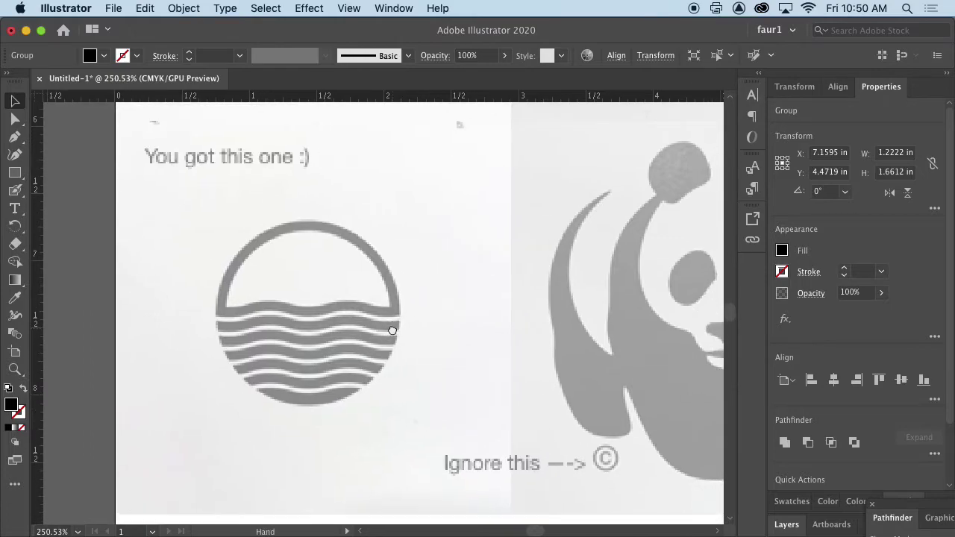
{"action": "left_click_drag", "start_coordinate": [422, 269], "coordinate": [402, 284]}
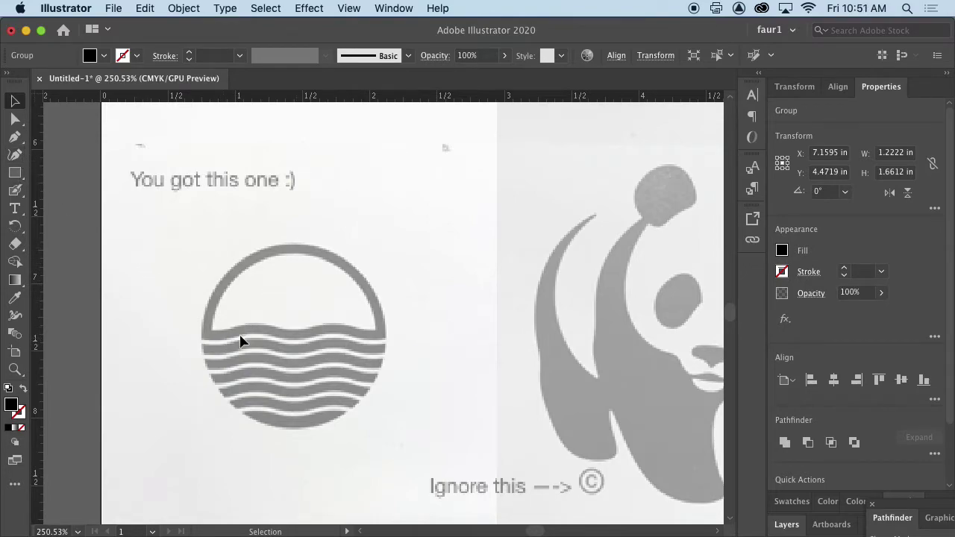
Try tracing the circle's topmost wave with the Curvature tool as an unfilled path with a black stroke
{"action": "left_click", "coordinate": [15, 154]}
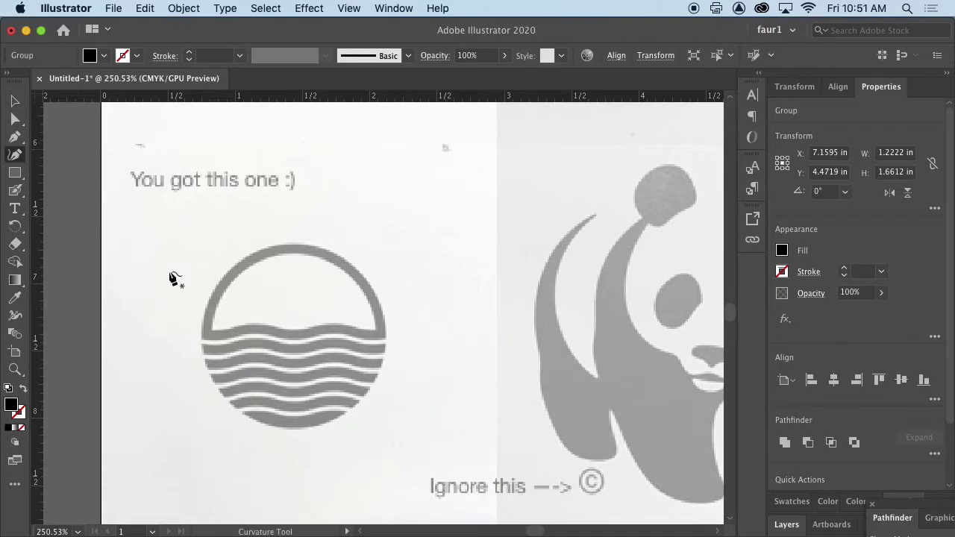
{"action": "left_click", "coordinate": [207, 334]}
{"action": "left_click", "coordinate": [249, 327]}
{"action": "left_click", "coordinate": [277, 329]}
{"action": "left_click", "coordinate": [299, 337]}
{"action": "left_click", "coordinate": [331, 327]}
{"action": "left_click", "coordinate": [368, 334]}
{"action": "left_click", "coordinate": [384, 335]}
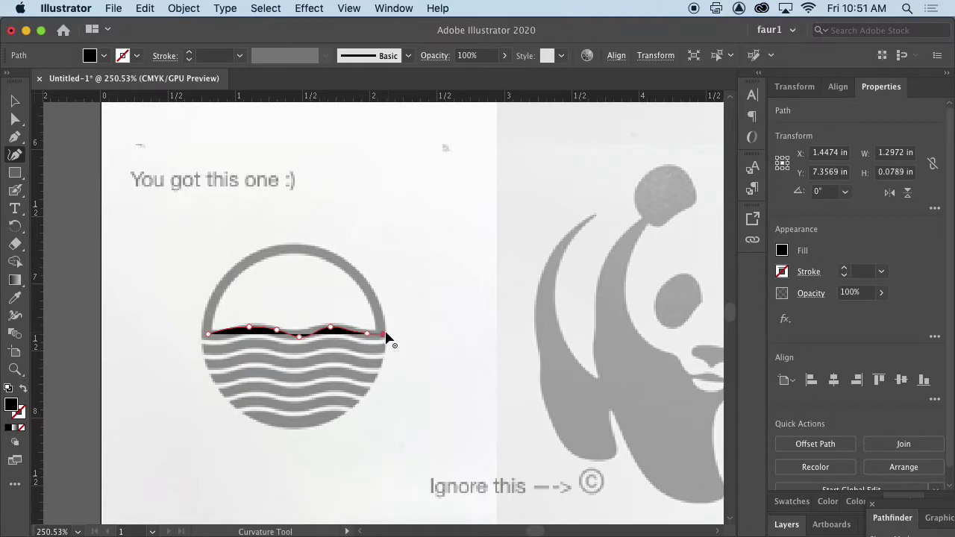
{"action": "key", "text": "Escape"}
{"action": "left_click", "coordinate": [24, 389]}
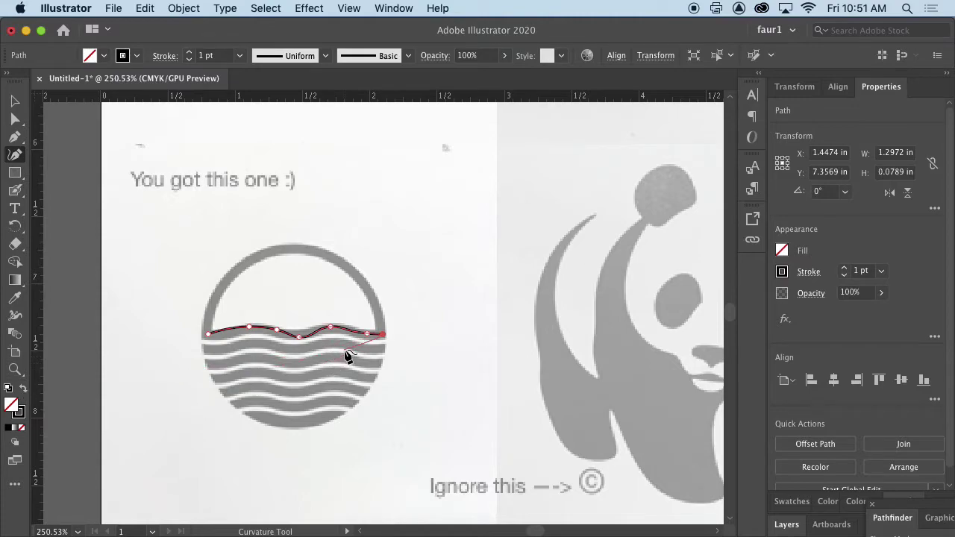
{"action": "key", "text": "Escape"}
{"action": "left_click", "coordinate": [14, 102]}
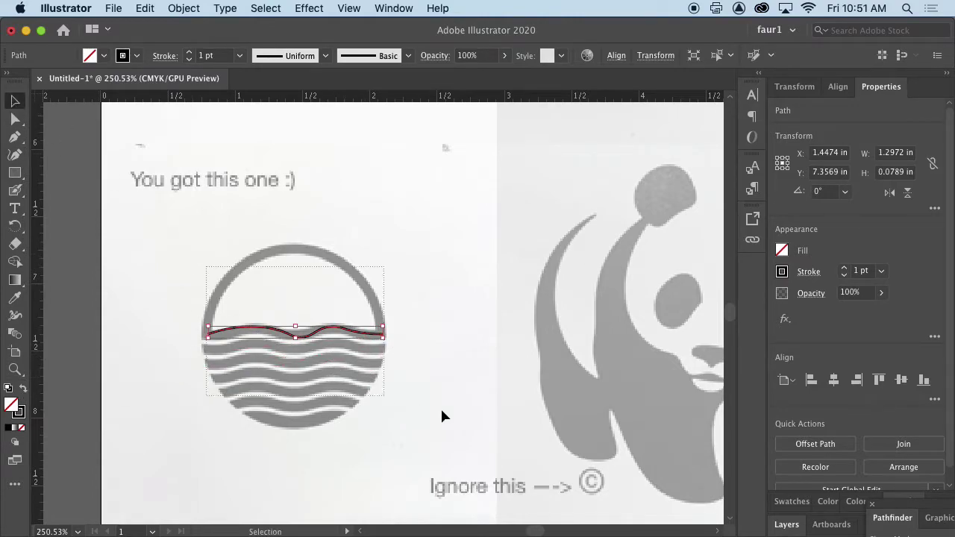
{"action": "left_click", "coordinate": [430, 385]}
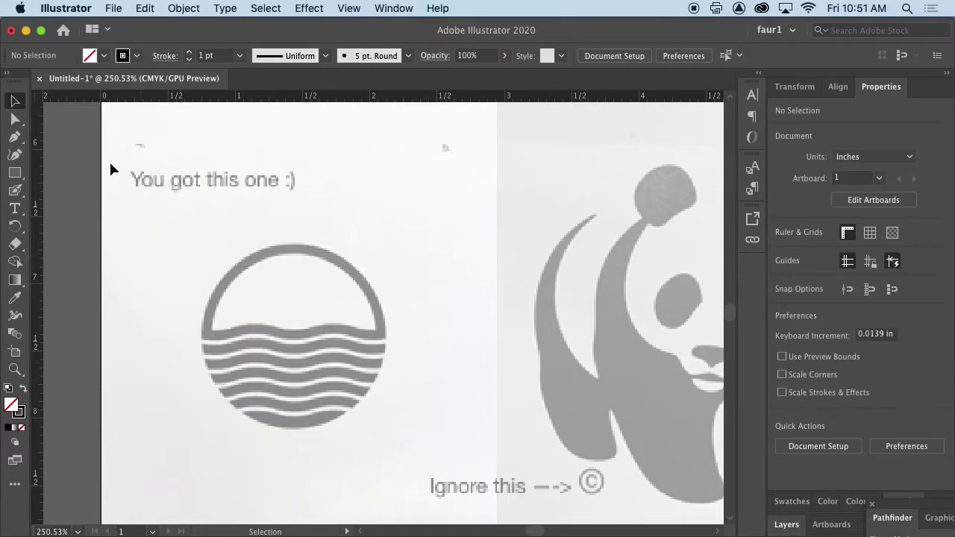
Draw a straight horizontal line about 1.33 in long across the circle along its topmost wave with the Pen tool
{"action": "left_click", "coordinate": [14, 137]}
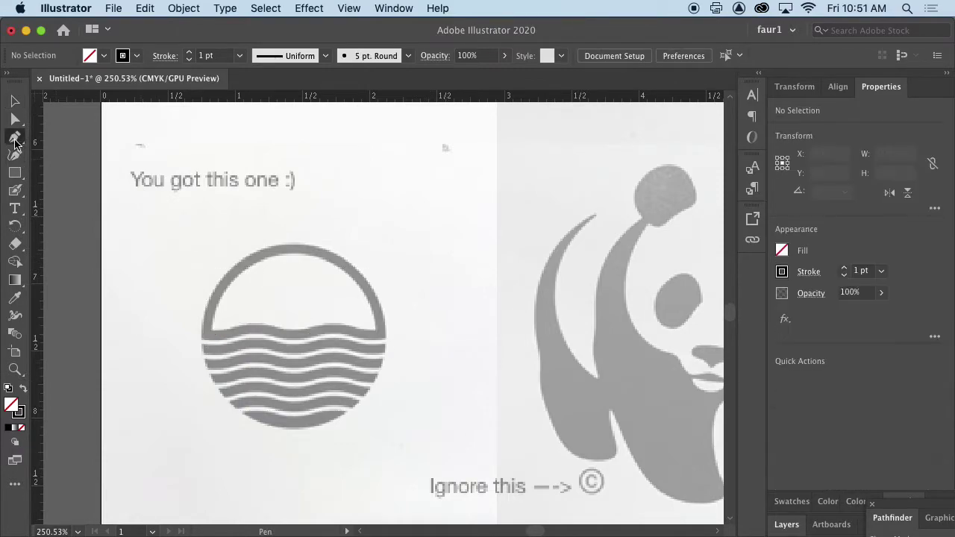
{"action": "left_click", "coordinate": [202, 335]}
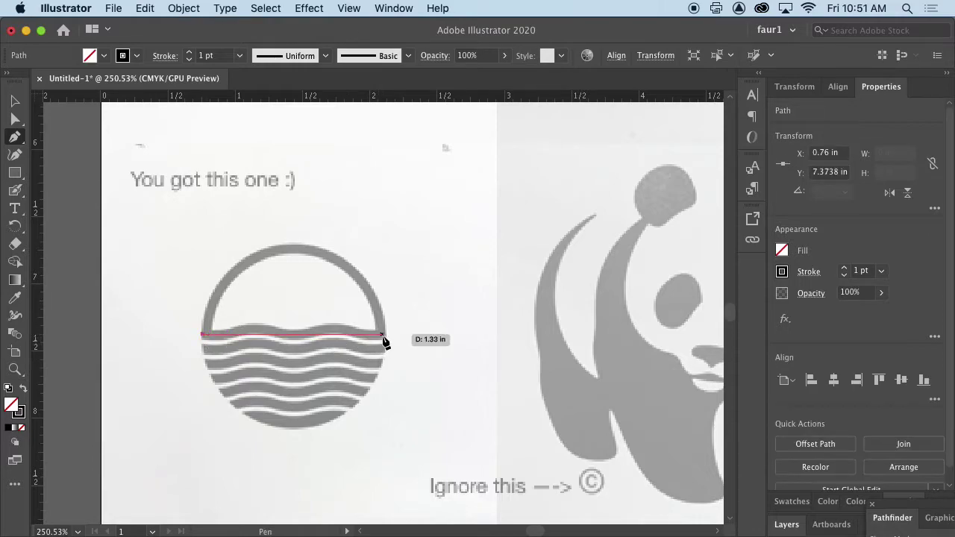
{"action": "left_click", "coordinate": [383, 336]}
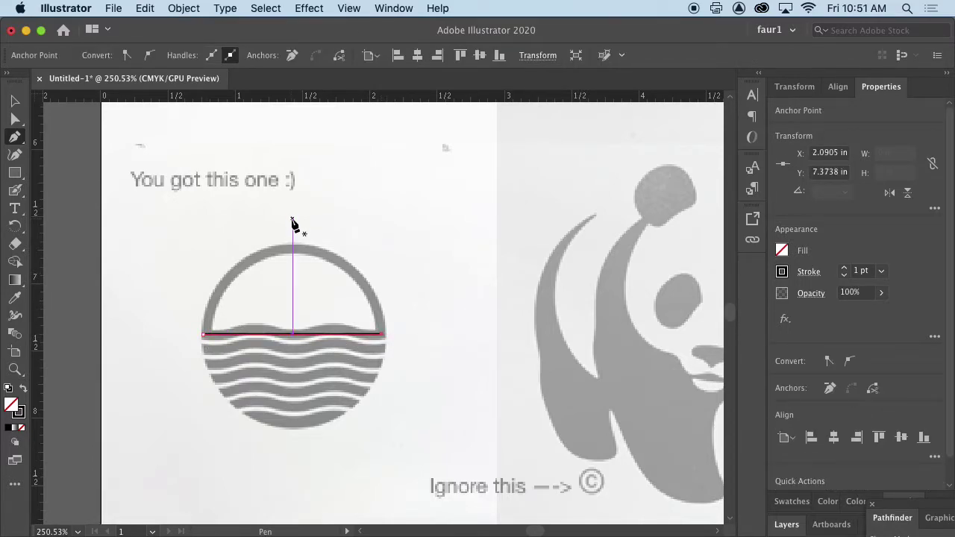
{"action": "left_click", "coordinate": [14, 101]}
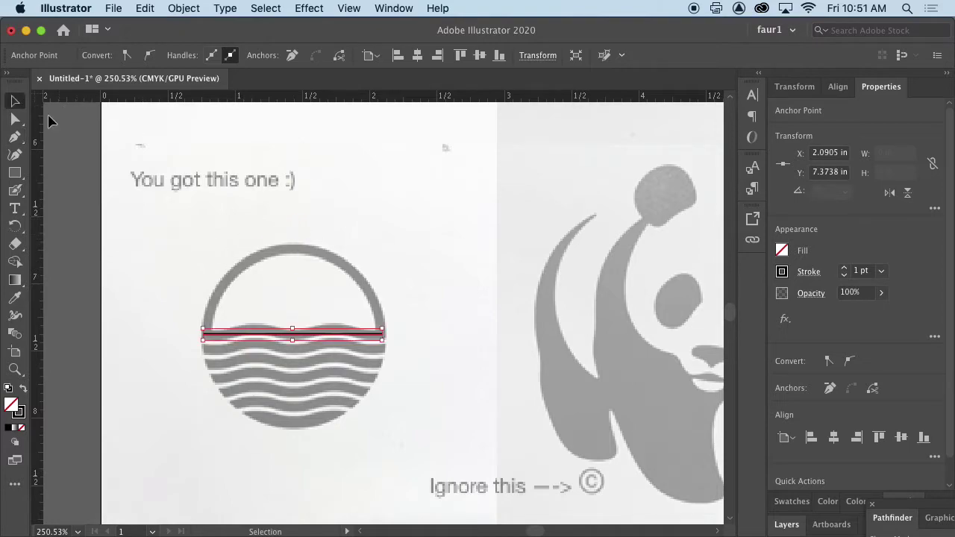
Start a Zig Zag distortion on the straight line with smooth points and 3 ridges per segment
{"action": "scroll", "coordinate": [309, 336], "scroll_direction": "up", "scroll_amount": 3}
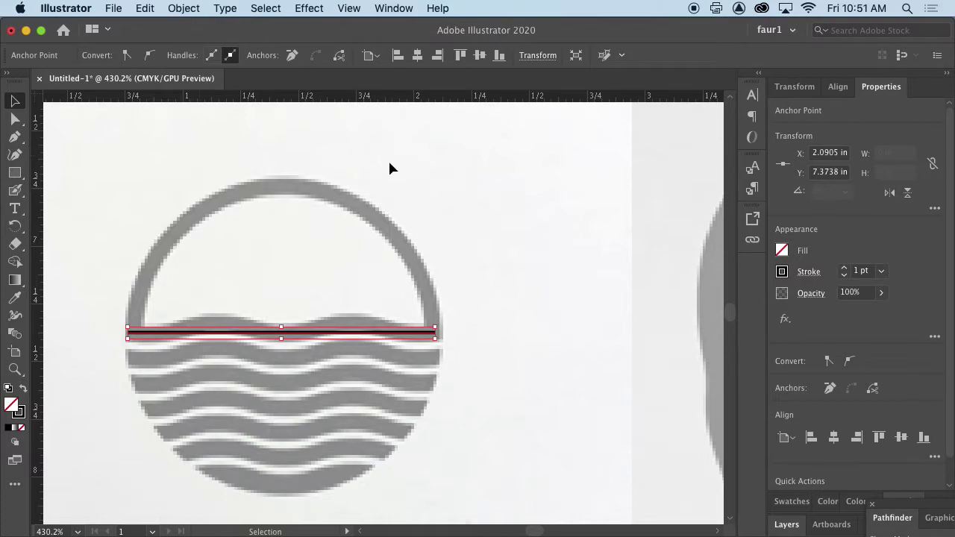
{"action": "left_click", "coordinate": [189, 9]}
{"action": "mouse_move", "coordinate": [239, 346]}
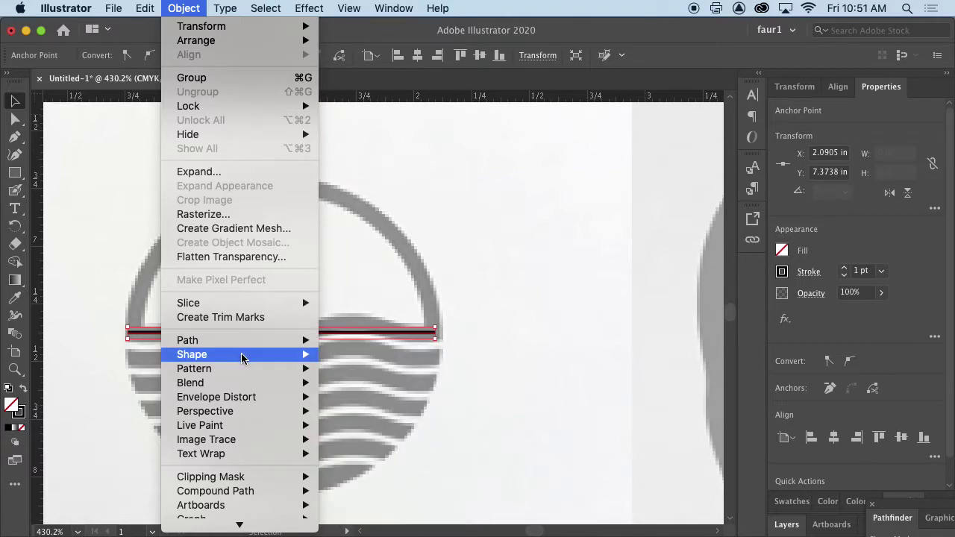
{"action": "mouse_move", "coordinate": [310, 9]}
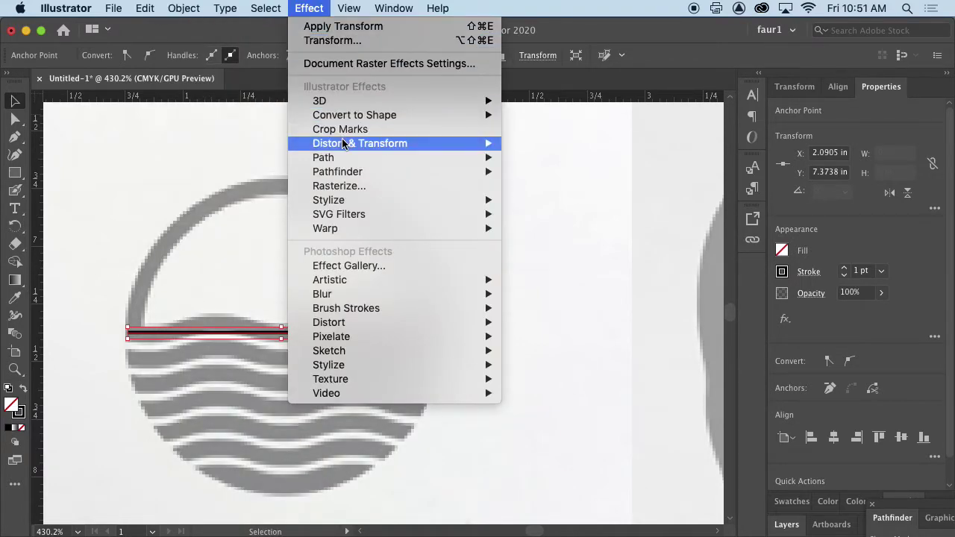
{"action": "mouse_move", "coordinate": [345, 144]}
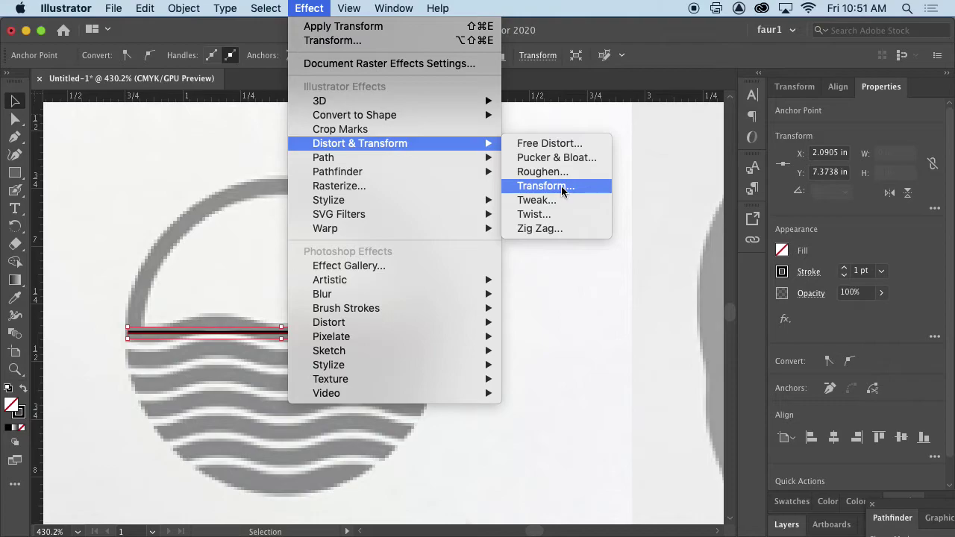
{"action": "left_click", "coordinate": [558, 229]}
{"action": "left_click_drag", "start_coordinate": [800, 188], "coordinate": [623, 103]}
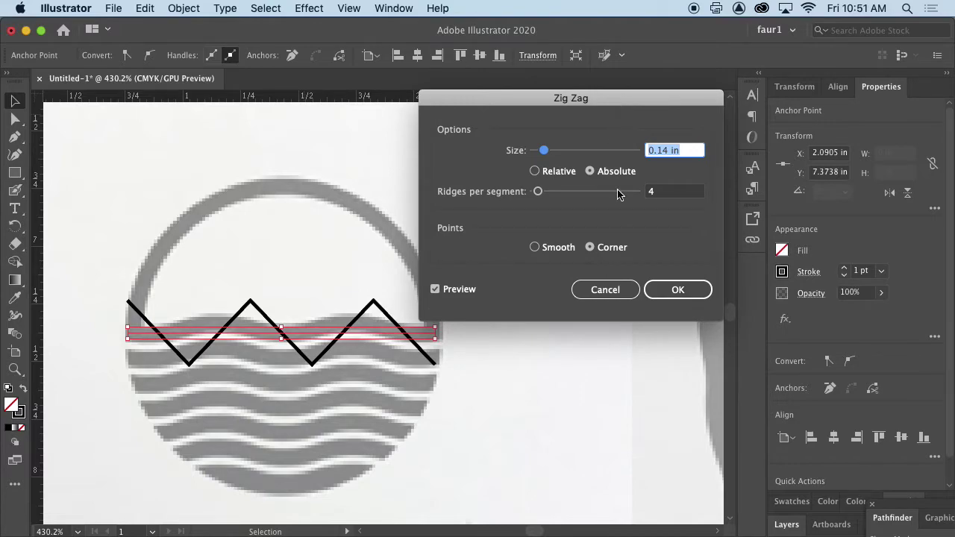
{"action": "left_click", "coordinate": [535, 249]}
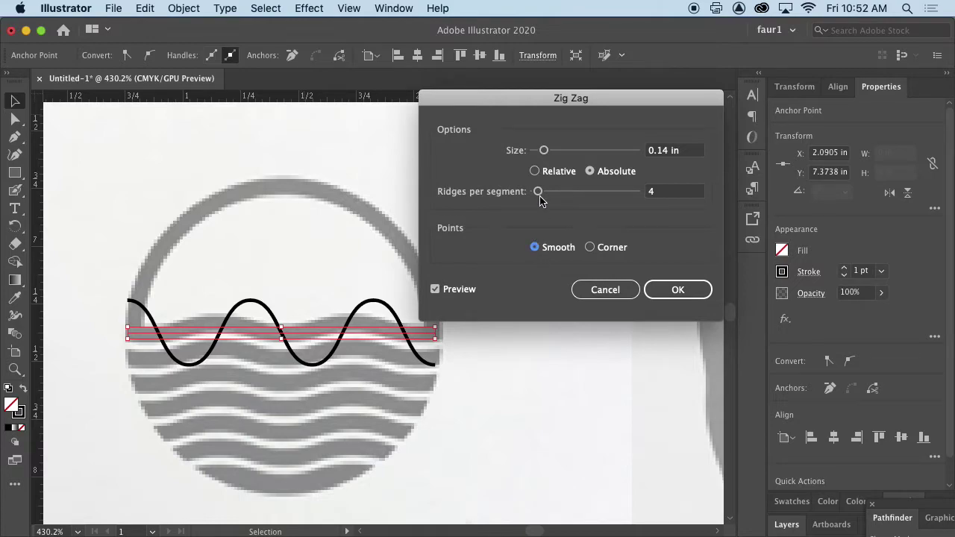
{"action": "left_click", "coordinate": [647, 192]}
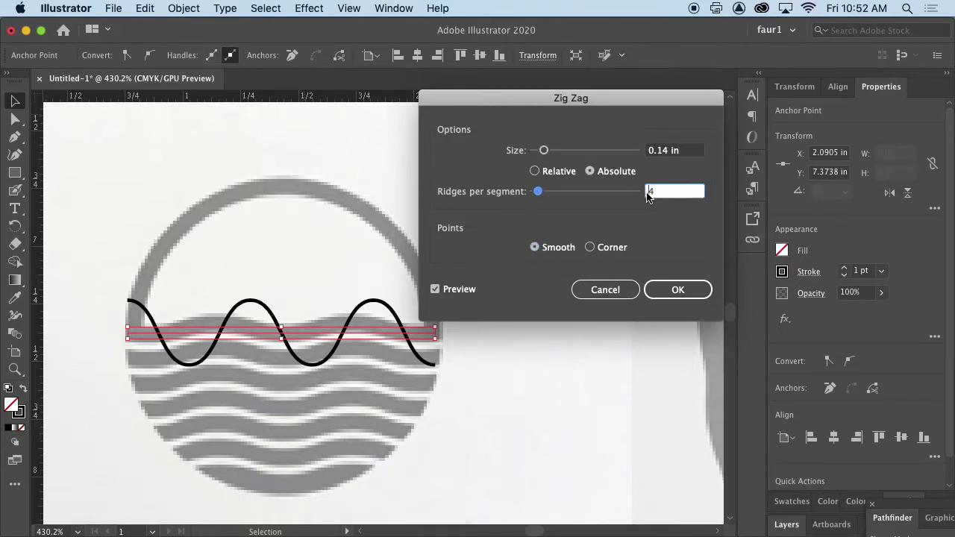
{"action": "key", "text": "BackSpace"}
{"action": "type", "text": "3"}
Try Zig Zag sizes of 0.07 in and 0.06 in, plus a negative value, to match the template's wave
{"action": "left_click", "coordinate": [620, 151]}
{"action": "left_click_drag", "start_coordinate": [623, 156], "coordinate": [539, 158]}
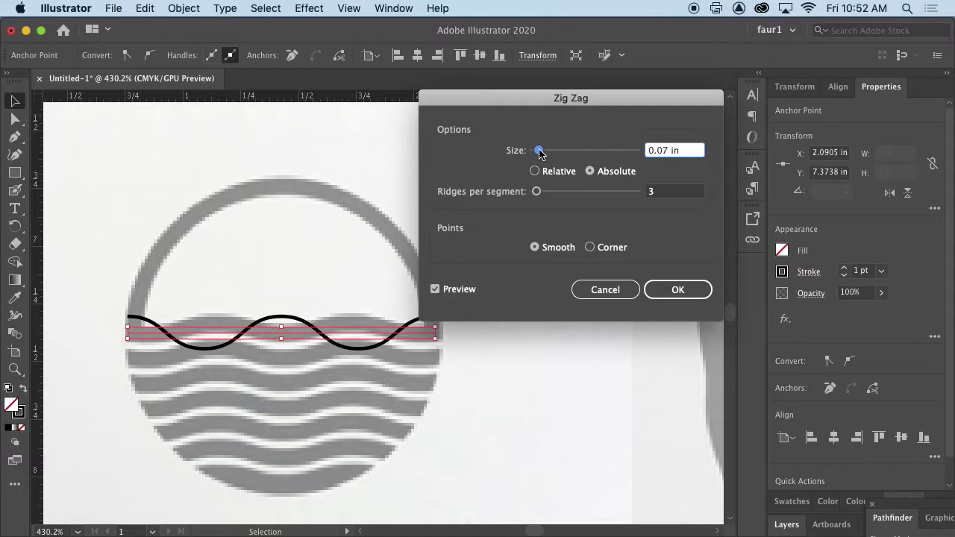
{"action": "left_click_drag", "start_coordinate": [546, 105], "coordinate": [580, 119]}
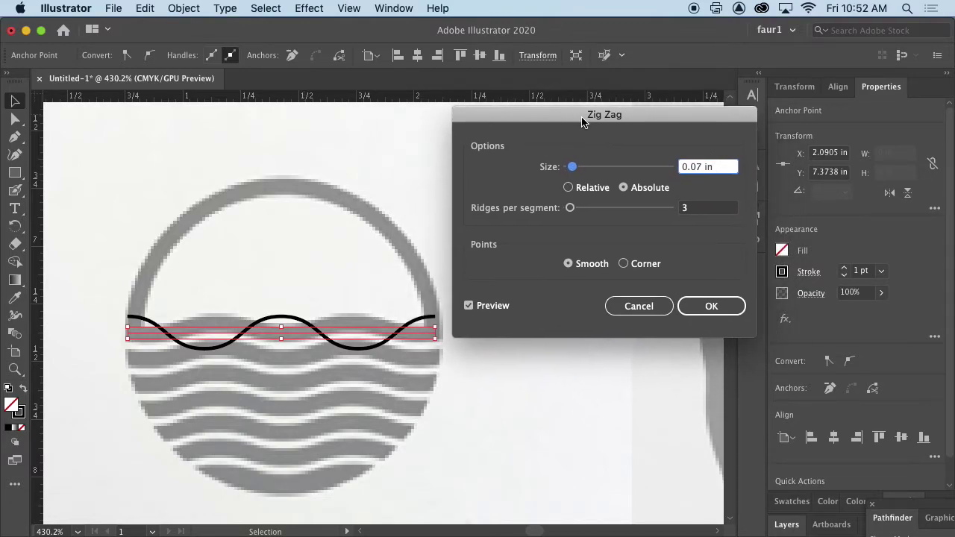
{"action": "left_click", "coordinate": [572, 168]}
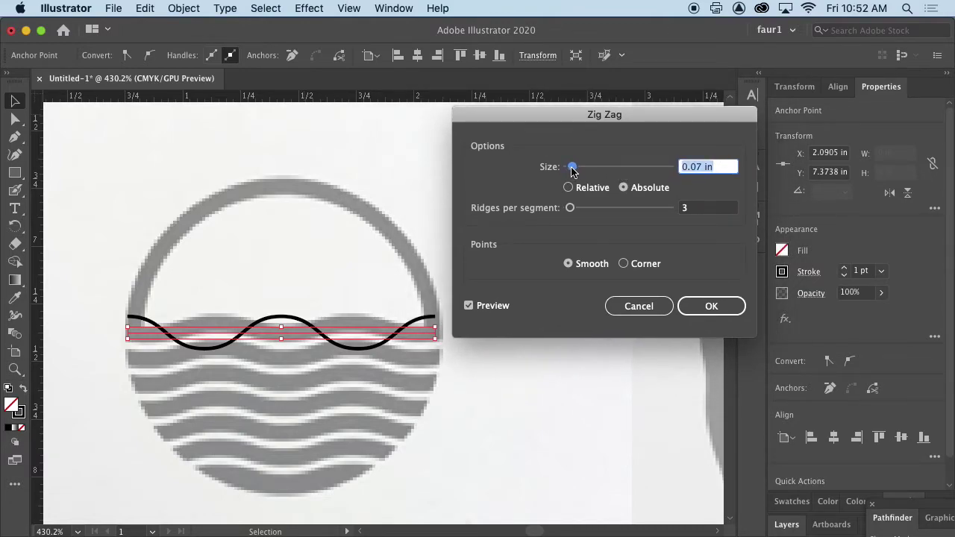
{"action": "left_click", "coordinate": [687, 176]}
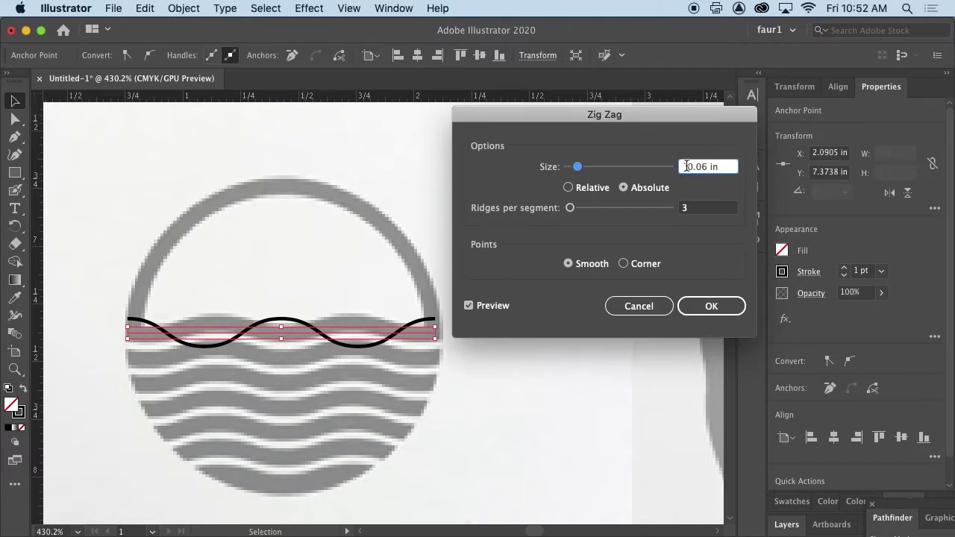
{"action": "type", "text": "-"}
{"action": "left_click", "coordinate": [698, 206]}
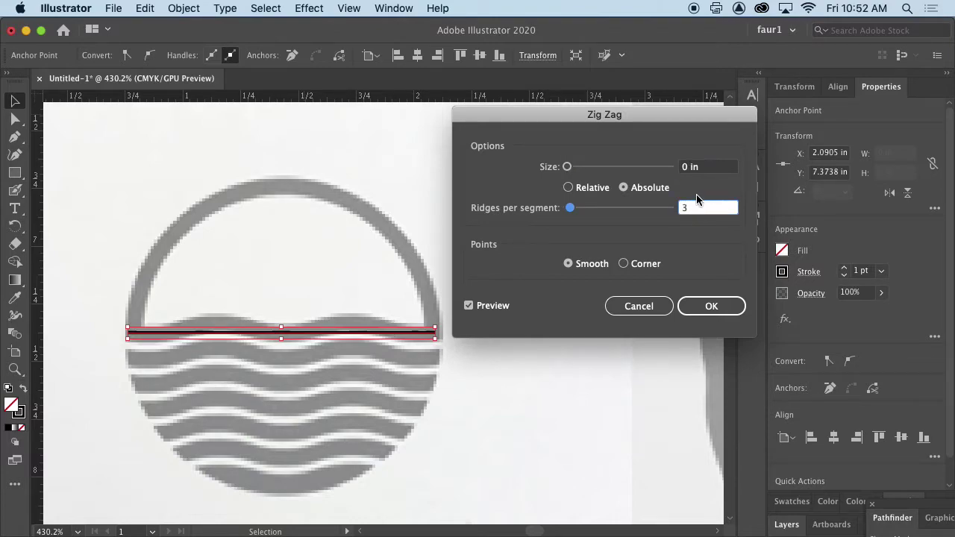
Reduce the Zig Zag size to 0.025 in absolute and apply the effect to the line
{"action": "left_click_drag", "start_coordinate": [568, 166], "coordinate": [571, 169]}
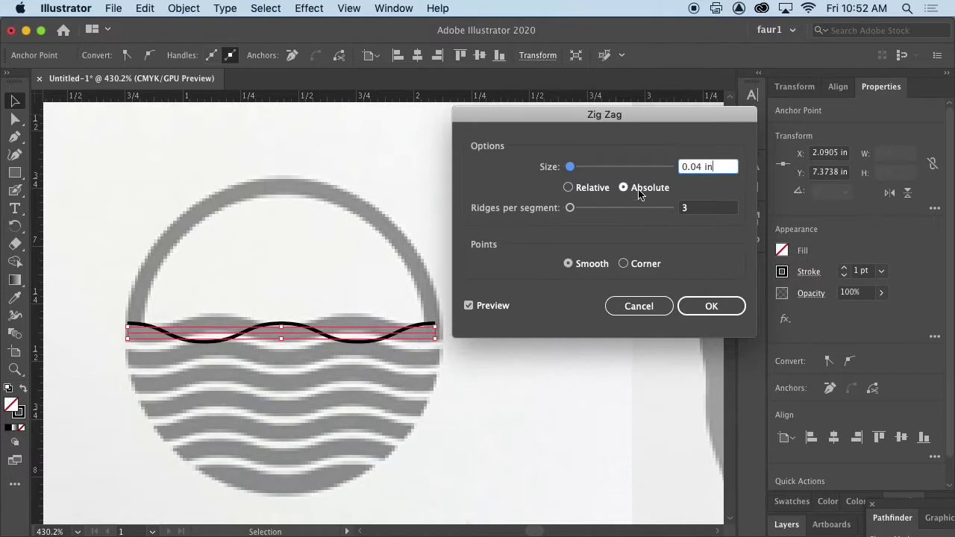
{"action": "type", "text": "3"}
{"action": "left_click", "coordinate": [700, 207]}
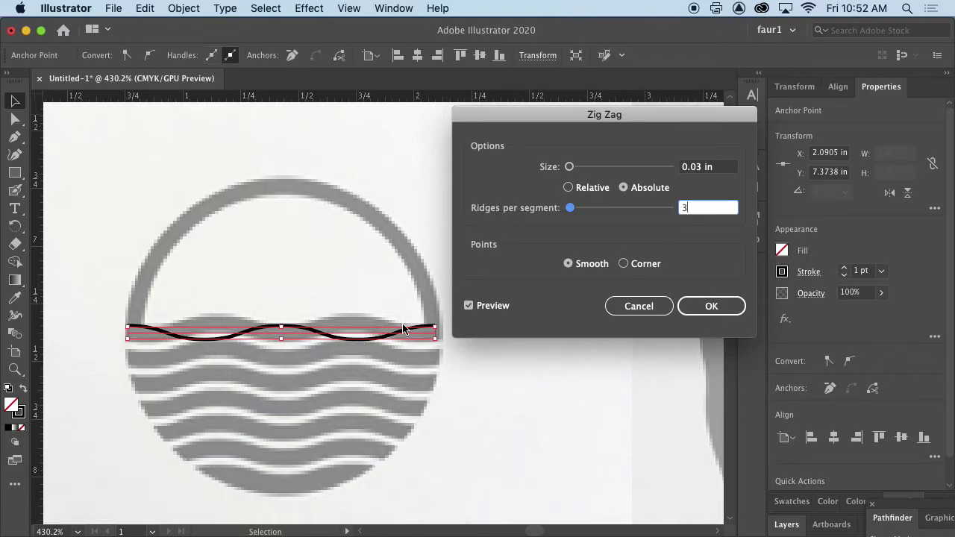
{"action": "left_click", "coordinate": [700, 167]}
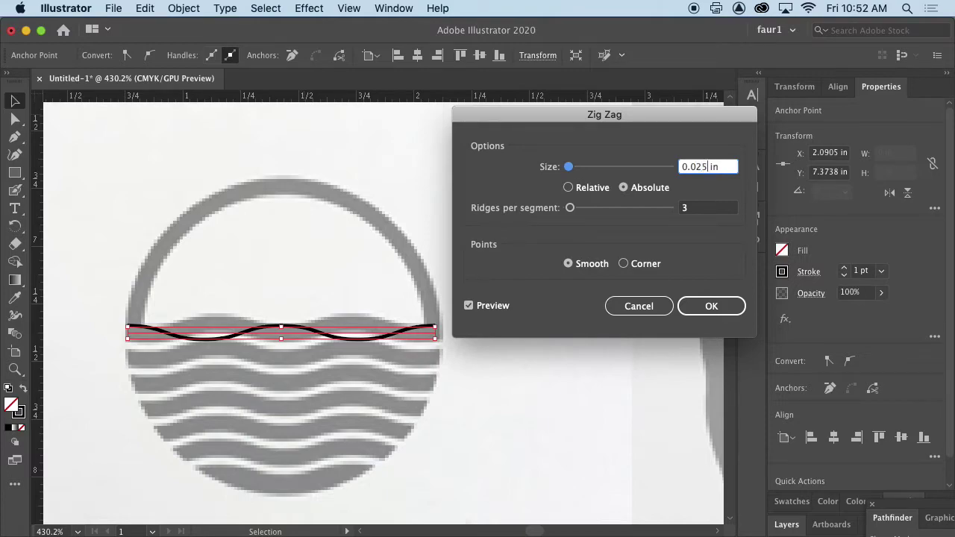
{"action": "left_click", "coordinate": [693, 209]}
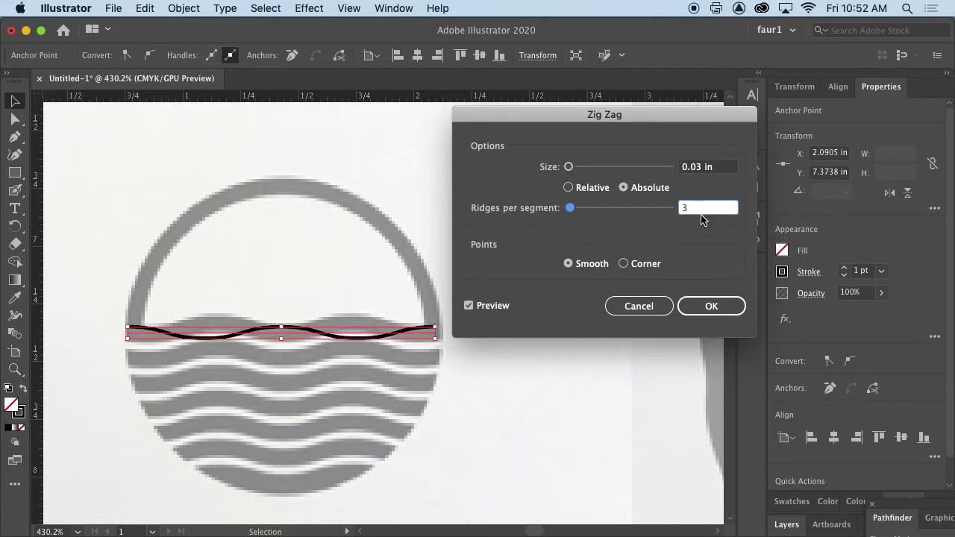
{"action": "left_click", "coordinate": [711, 306]}
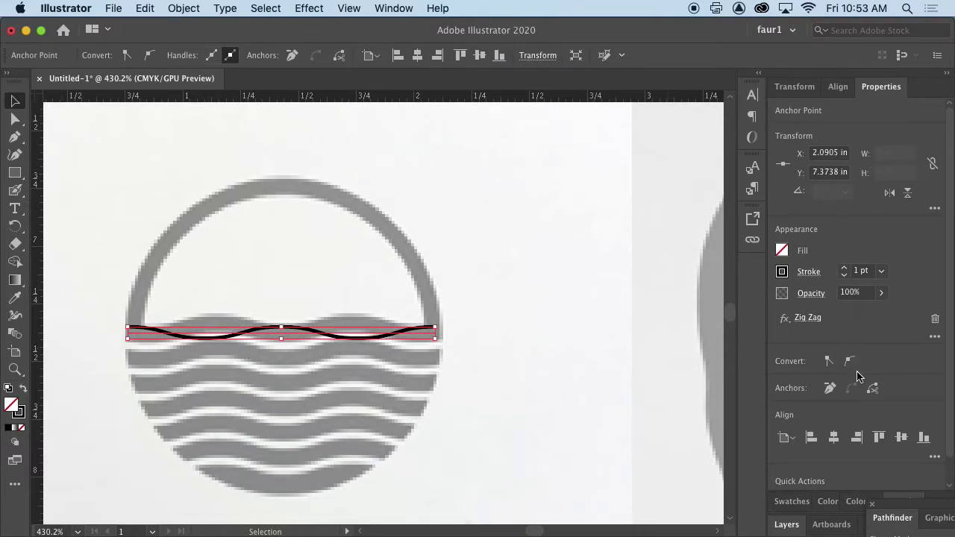
Reopen the line's applied Zig Zag effect and re-enter its size as 0.025 in
{"action": "scroll", "coordinate": [865, 407], "scroll_direction": "down", "scroll_amount": 2}
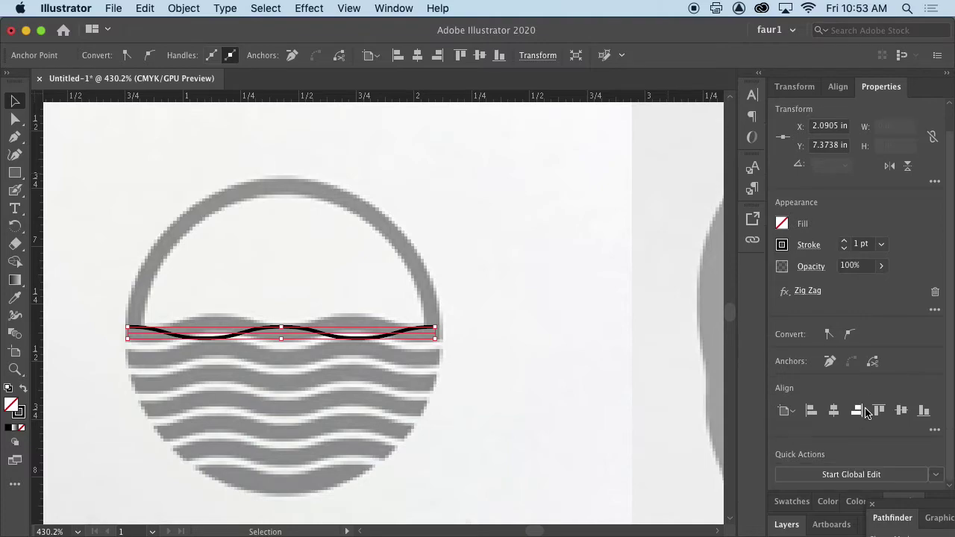
{"action": "left_click", "coordinate": [895, 171]}
{"action": "left_click", "coordinate": [810, 292]}
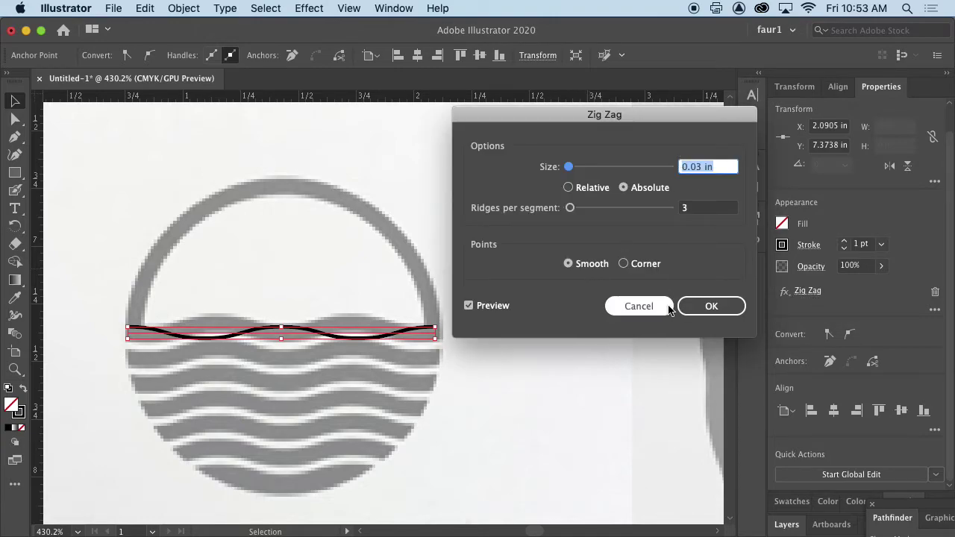
{"action": "left_click", "coordinate": [700, 166]}
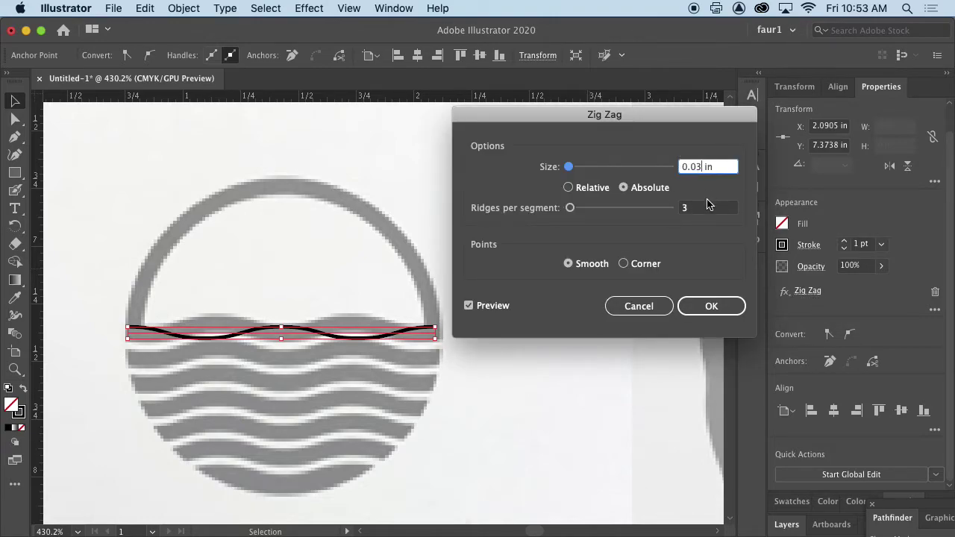
{"action": "type", "text": "25"}
{"action": "left_click", "coordinate": [725, 311]}
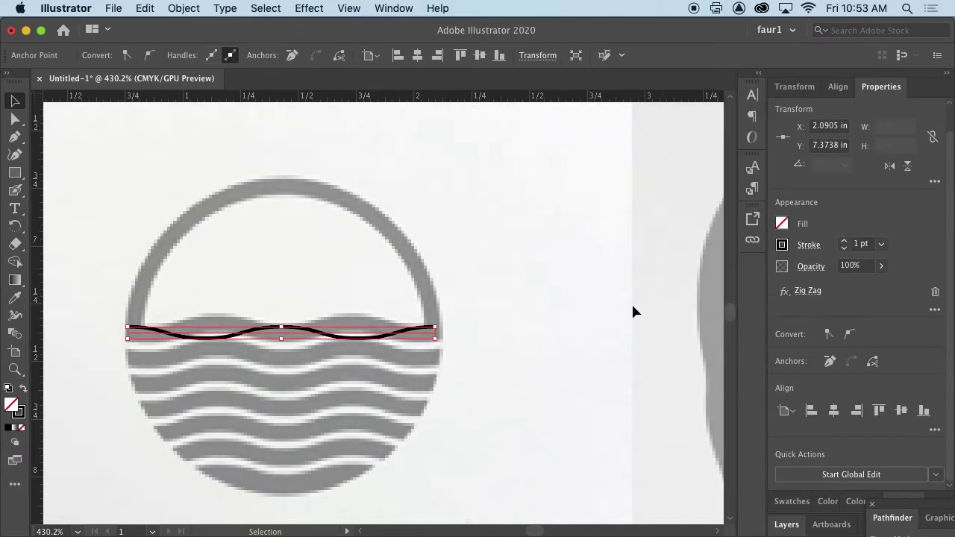
Expand the appearance of the zig-zagged line into a real path and flip it vertically
{"action": "left_click", "coordinate": [179, 8]}
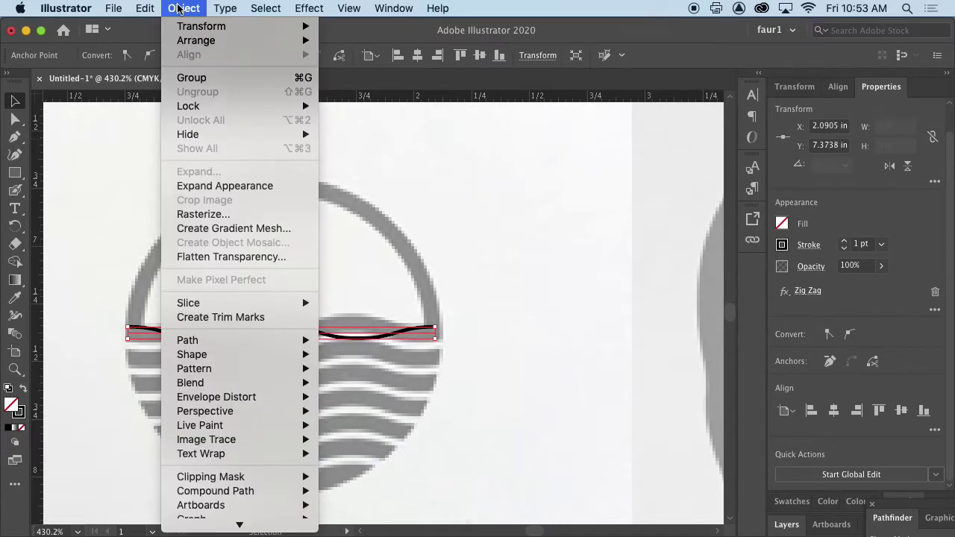
{"action": "left_click", "coordinate": [210, 193]}
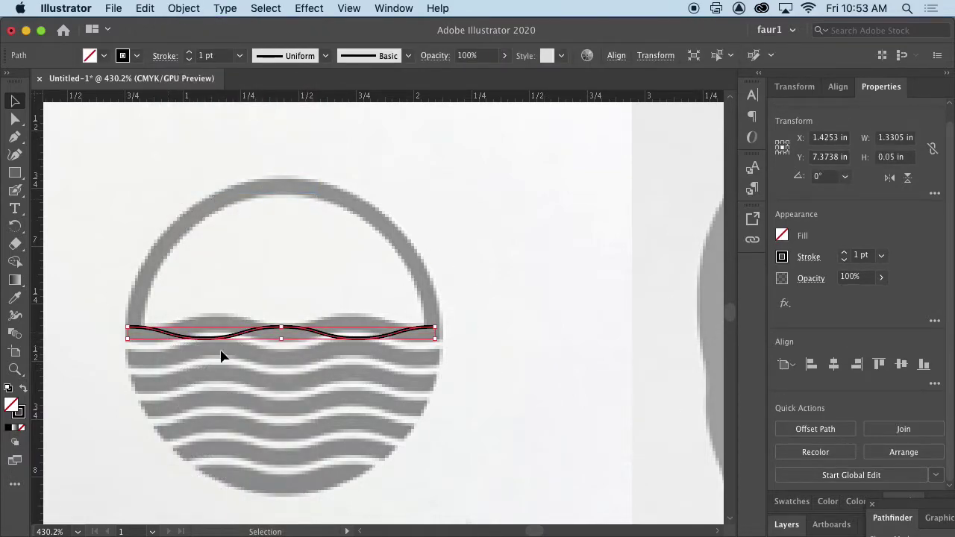
{"action": "left_click", "coordinate": [908, 181]}
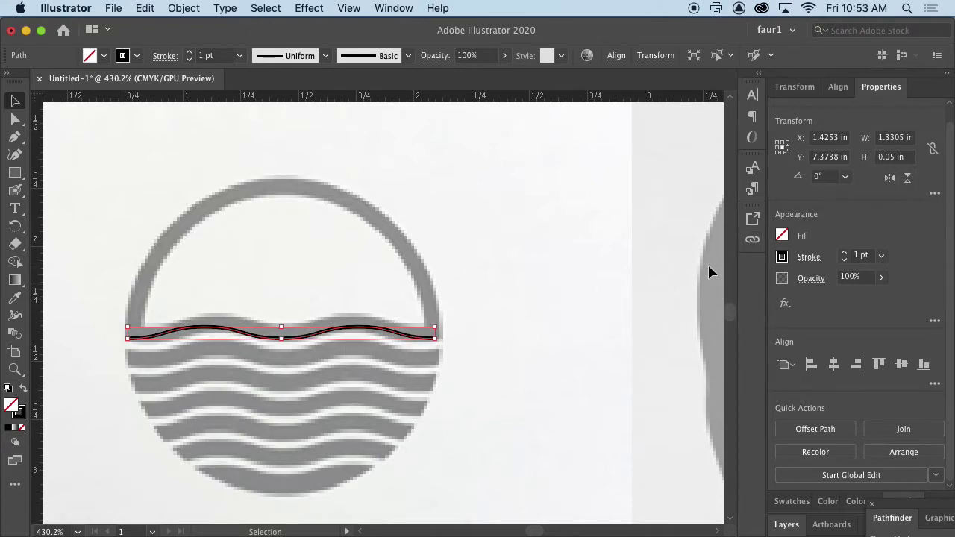
Nudge the wave slightly up onto the template's topmost wave and set its stroke to 5 pt
{"action": "key", "text": "Up"}
{"action": "key", "text": "Up"}
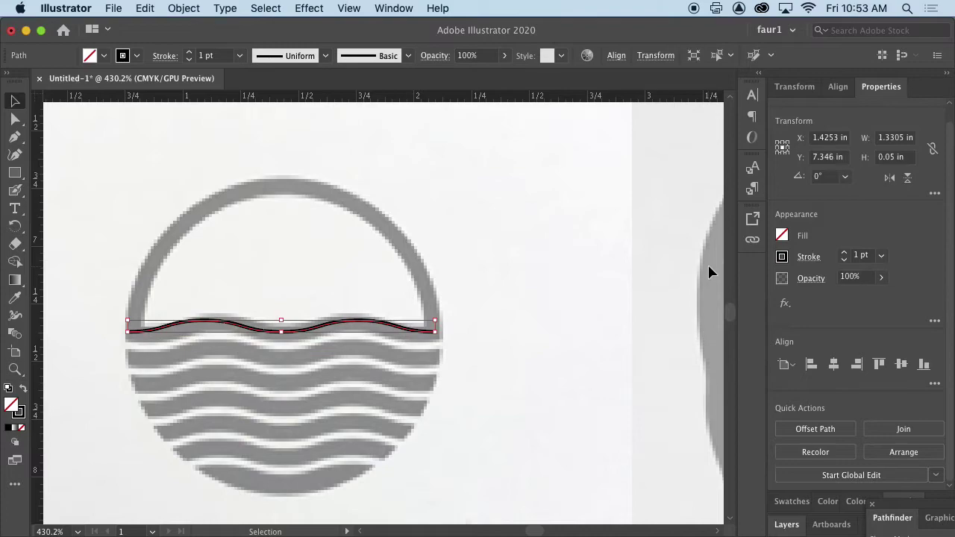
{"action": "key", "text": "Down"}
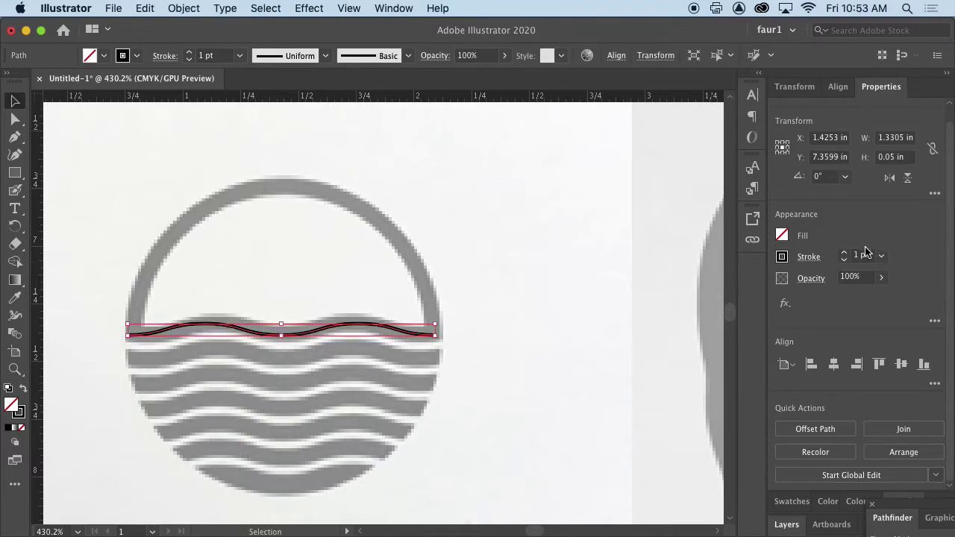
{"action": "left_click", "coordinate": [845, 253]}
{"action": "left_click", "coordinate": [845, 253]}
{"action": "left_click", "coordinate": [846, 253]}
{"action": "left_click", "coordinate": [845, 253]}
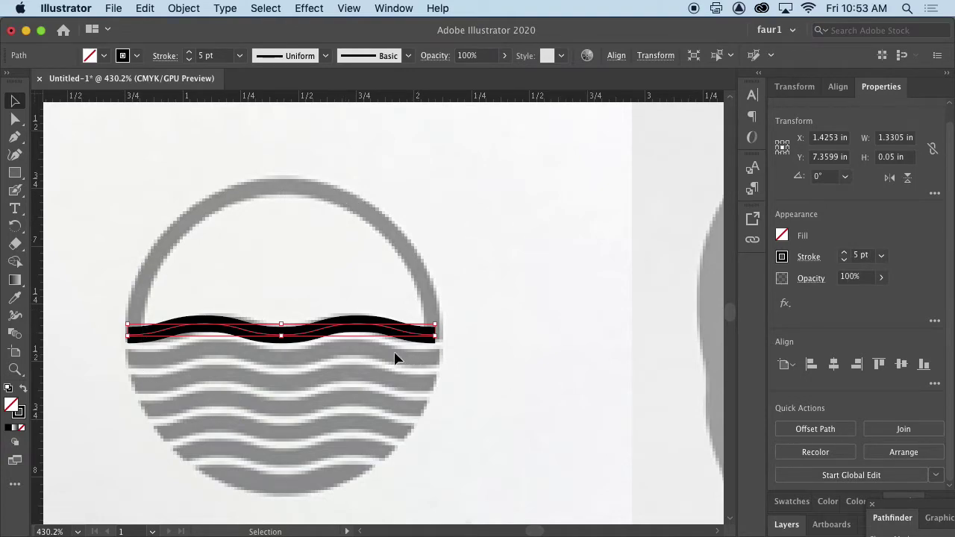
Expand the wave's stroke into a filled black shape
{"action": "left_click", "coordinate": [181, 7]}
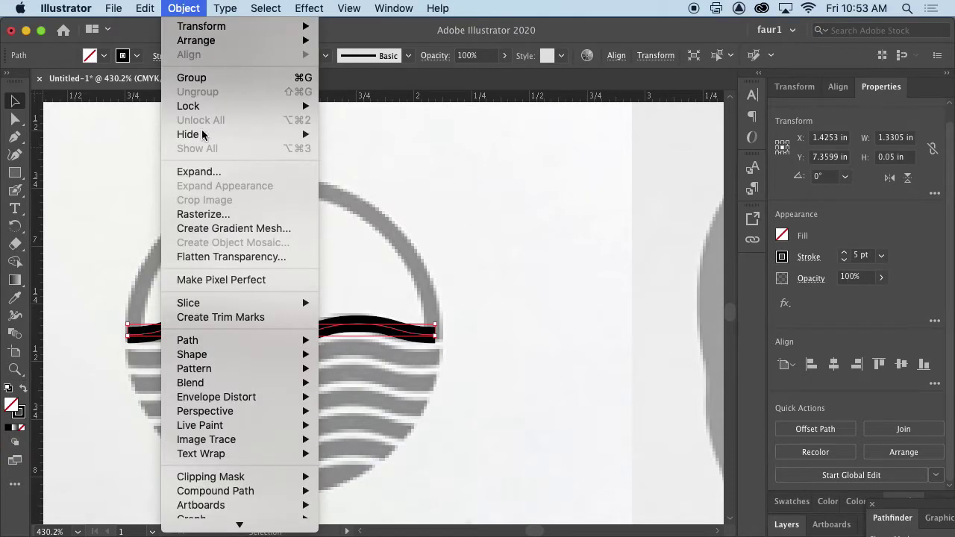
{"action": "left_click", "coordinate": [203, 173]}
{"action": "left_click", "coordinate": [636, 436]}
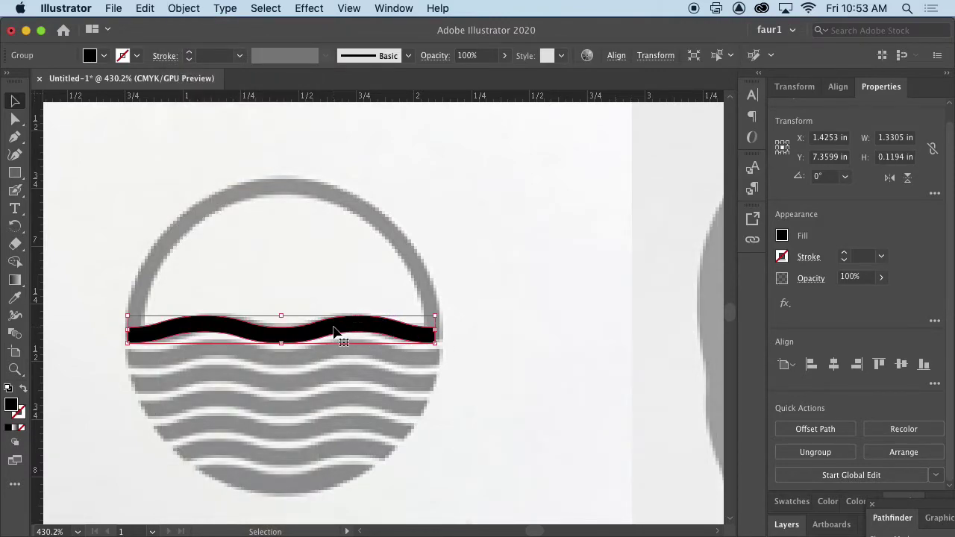
Copy the wave straight down about 0.1 in onto the second template wave, and repeat the copy five more times
{"action": "left_click_drag", "start_coordinate": [340, 331], "coordinate": [337, 355]}
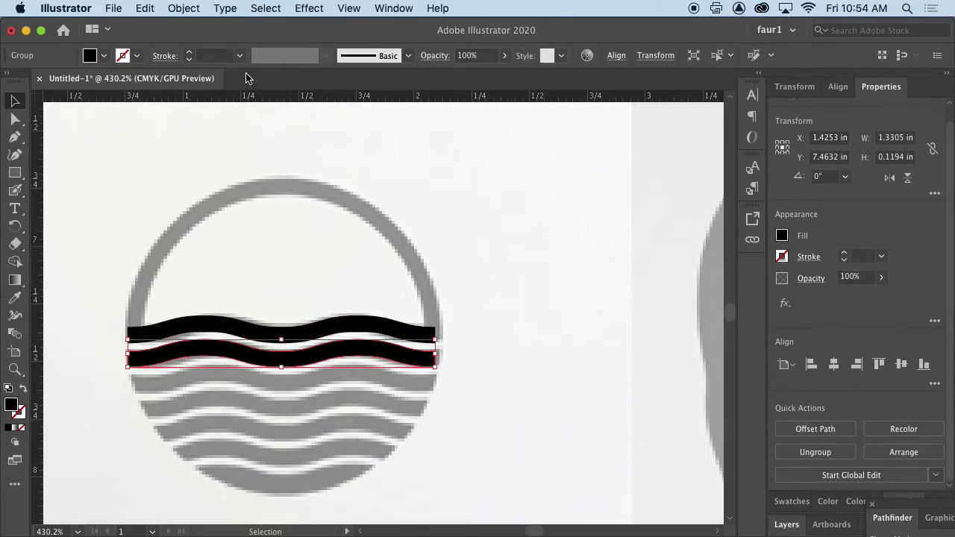
{"action": "left_click", "coordinate": [184, 8]}
{"action": "left_click", "coordinate": [184, 8]}
{"action": "key", "text": "super+d"}
{"action": "key", "text": "super+d"}
{"action": "key", "text": "super+d"}
{"action": "key", "text": "super+d"}
{"action": "key", "text": "super+d"}
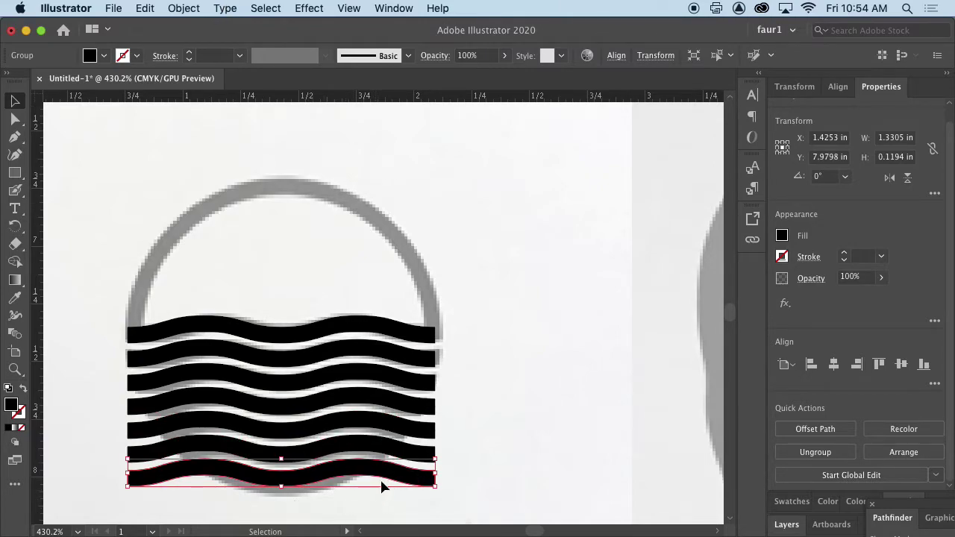
Draw a circle about 1.29 in in diameter over the template's ring and swap its colors to no fill and a black stroke
{"action": "left_click_drag", "start_coordinate": [15, 173], "coordinate": [61, 191]}
{"action": "left_click_drag", "start_coordinate": [148, 188], "coordinate": [441, 474]}
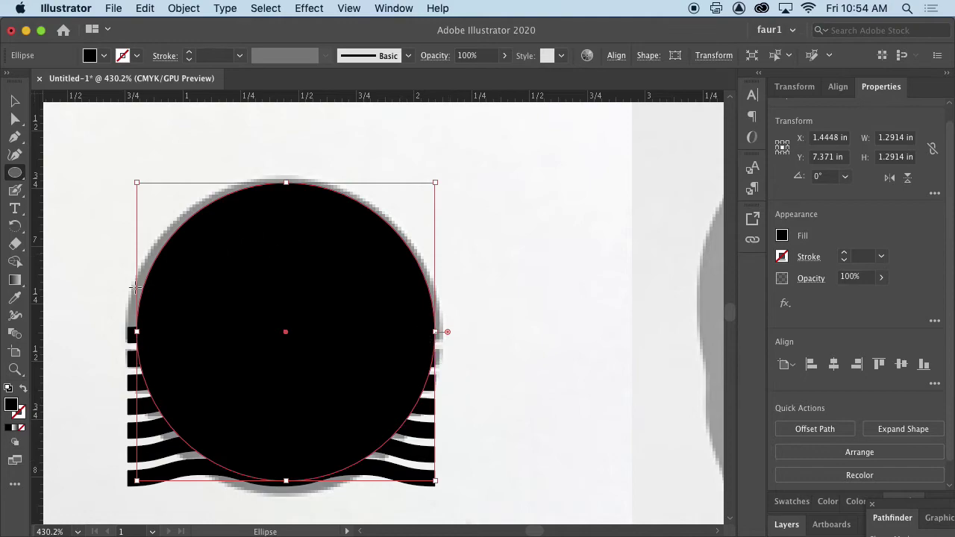
{"action": "left_click", "coordinate": [23, 390]}
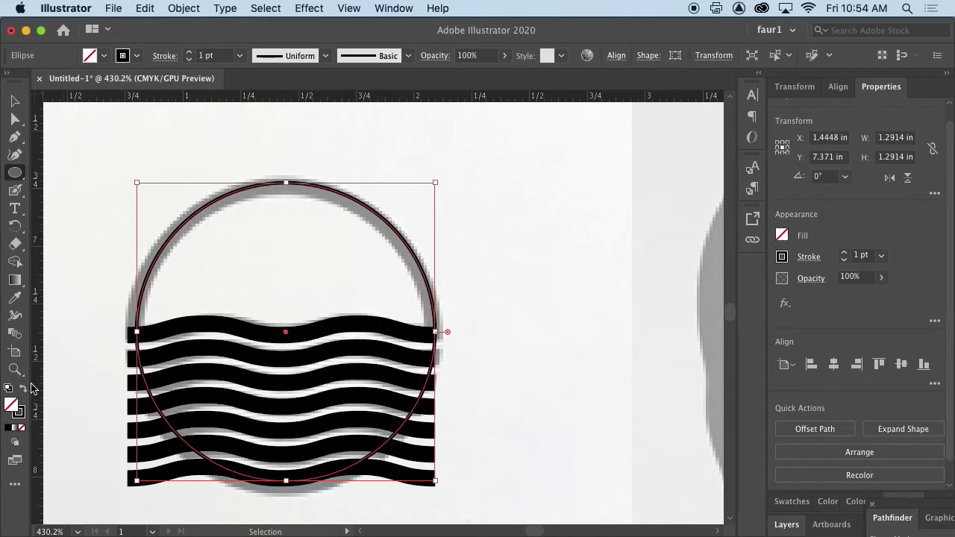
Nudge the circle slightly left and down to center it on the template's ring, and set its stroke to 6 pt
{"action": "key", "text": "Left"}
{"action": "key", "text": "Down"}
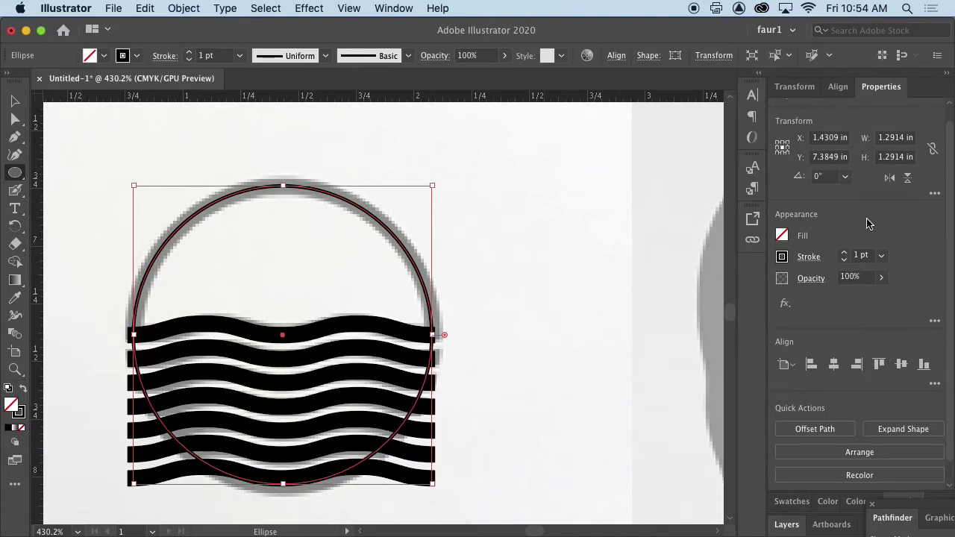
{"action": "left_click", "coordinate": [845, 253]}
{"action": "left_click", "coordinate": [845, 254]}
{"action": "left_click", "coordinate": [845, 254]}
{"action": "left_click", "coordinate": [844, 254]}
{"action": "left_click", "coordinate": [845, 253]}
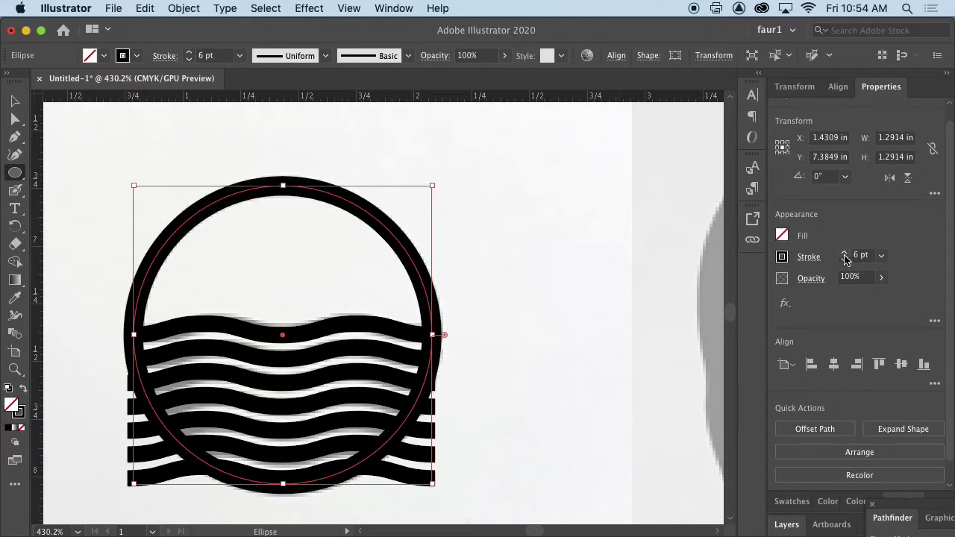
Set the circle's stroke to 5 pt and expand its fill and stroke into a filled shape
{"action": "left_click", "coordinate": [844, 260]}
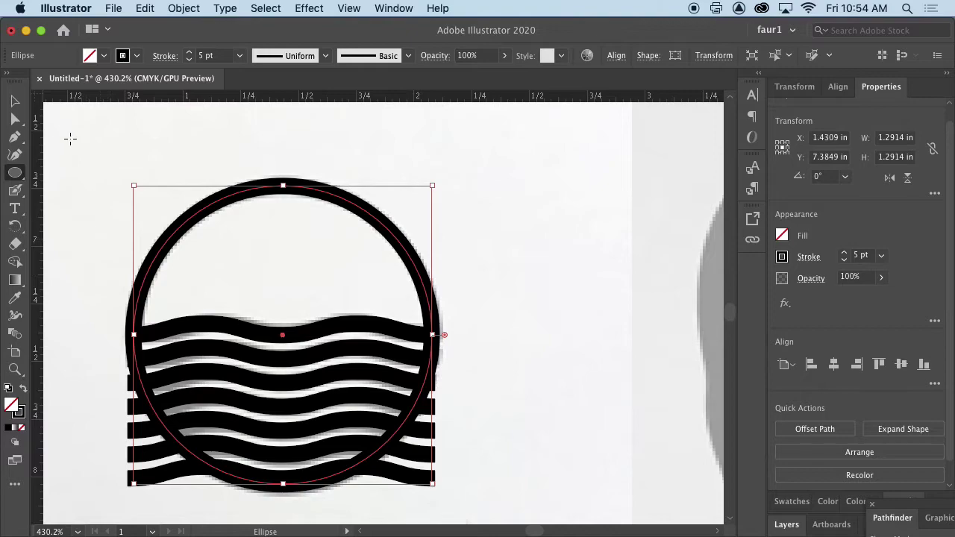
{"action": "left_click", "coordinate": [19, 108]}
{"action": "left_click_drag", "start_coordinate": [80, 146], "coordinate": [463, 500]}
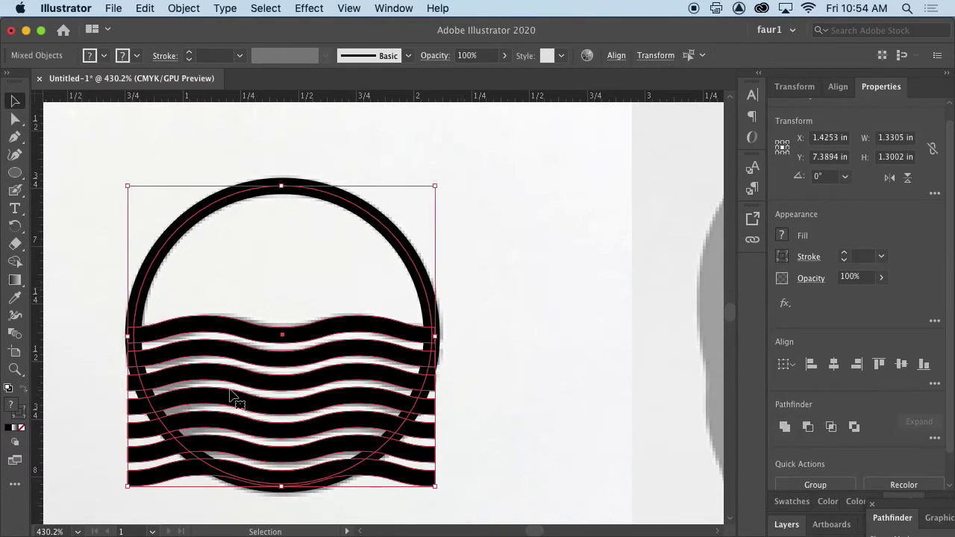
{"action": "left_click", "coordinate": [563, 274]}
{"action": "left_click", "coordinate": [407, 277]}
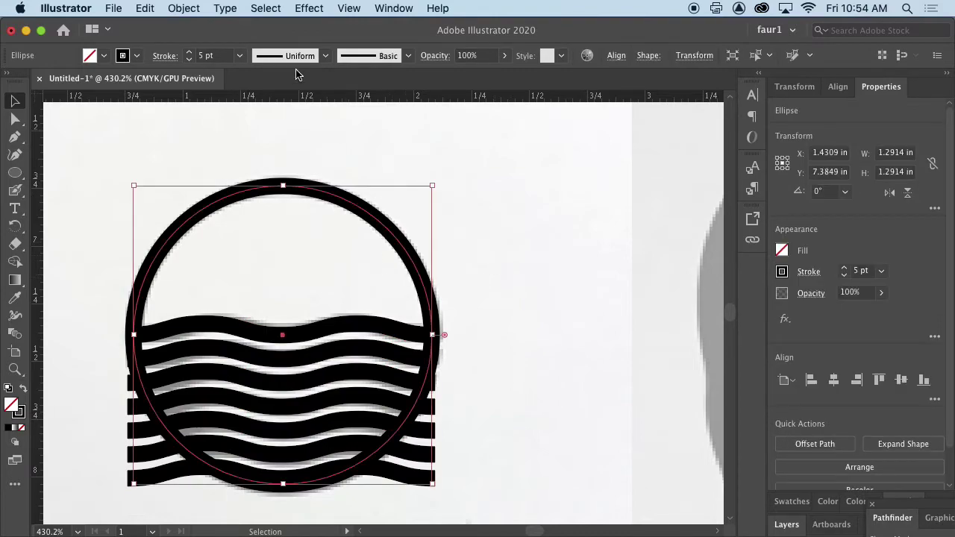
{"action": "left_click", "coordinate": [184, 8]}
{"action": "left_click", "coordinate": [203, 172]}
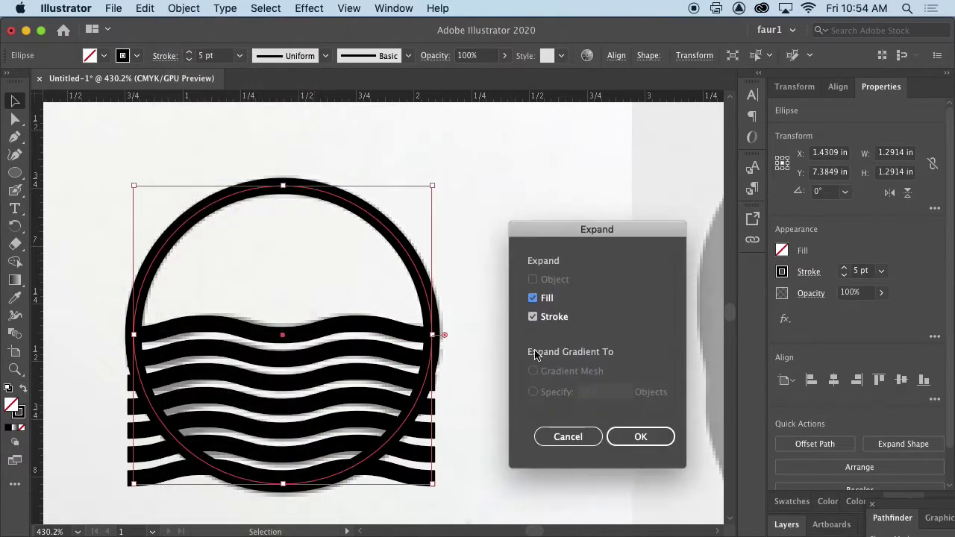
{"action": "left_click", "coordinate": [640, 436]}
Select the ring and all waves, and remove the wave ends outside the ring on both sides with the Shape Builder
{"action": "left_click_drag", "start_coordinate": [535, 255], "coordinate": [306, 526]}
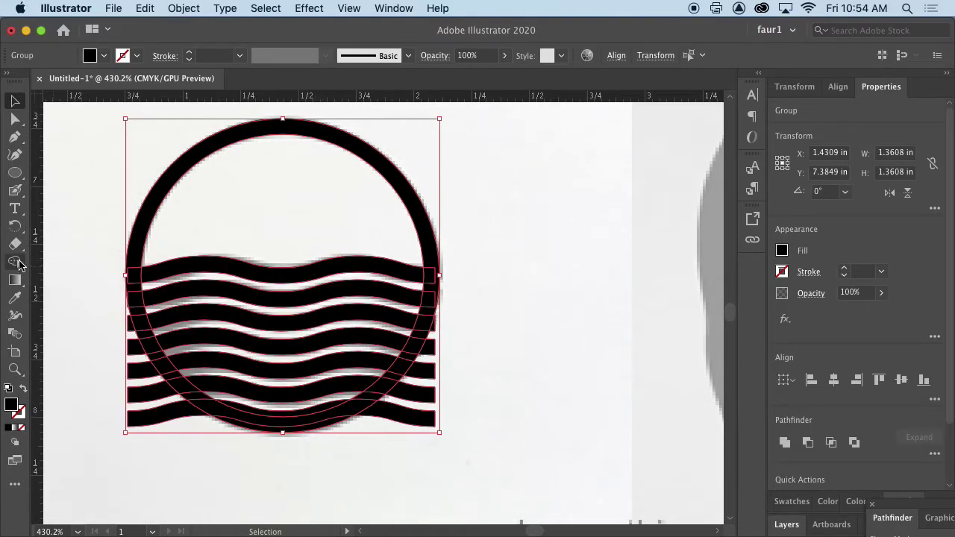
{"action": "left_click", "coordinate": [18, 262]}
{"action": "mouse_move", "coordinate": [179, 441]}
{"action": "left_mouse_down"}
{"action": "mouse_move", "coordinate": [115, 336]}
{"action": "mouse_move", "coordinate": [138, 364]}
{"action": "mouse_move", "coordinate": [133, 333]}
{"action": "left_mouse_up"}
{"action": "mouse_move", "coordinate": [364, 440]}
{"action": "left_mouse_down"}
{"action": "mouse_move", "coordinate": [439, 367]}
{"action": "mouse_move", "coordinate": [444, 335]}
{"action": "left_mouse_up"}
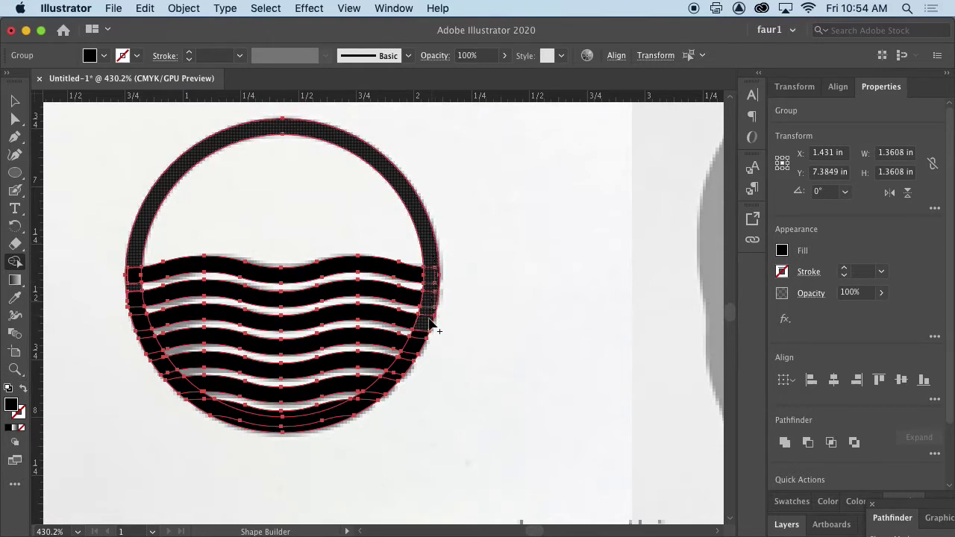
Merge the wave ends on both sides with the ring into one continuous shape using the Shape Builder
{"action": "left_click_drag", "start_coordinate": [412, 374], "coordinate": [441, 304]}
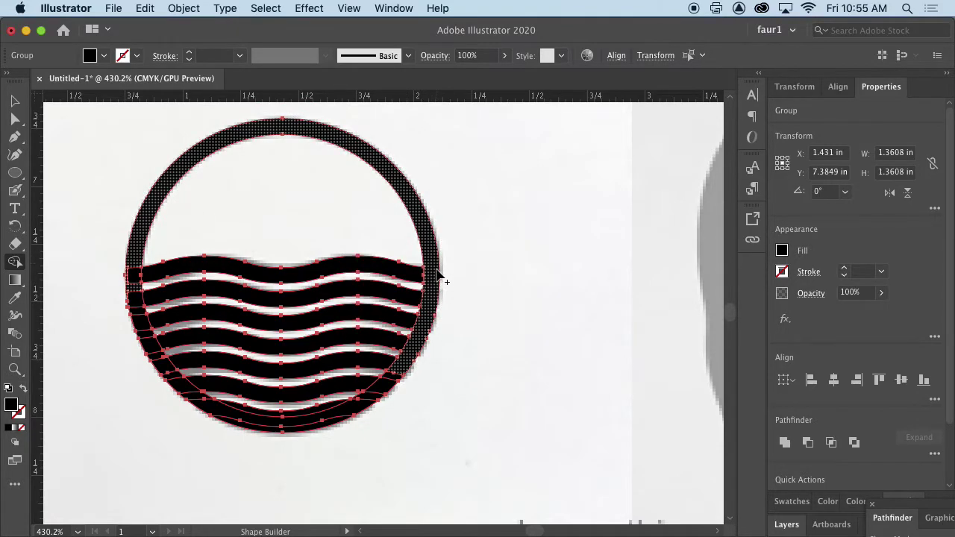
{"action": "left_click_drag", "start_coordinate": [421, 336], "coordinate": [406, 359]}
{"action": "left_click_drag", "start_coordinate": [377, 401], "coordinate": [366, 409]}
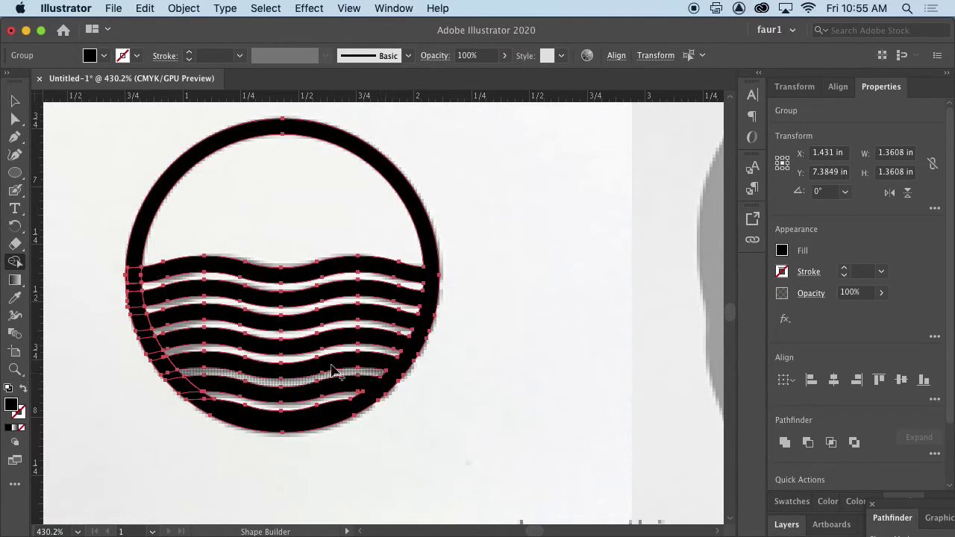
{"action": "mouse_move", "coordinate": [200, 395]}
{"action": "left_mouse_down"}
{"action": "mouse_move", "coordinate": [141, 314]}
{"action": "mouse_move", "coordinate": [140, 267]}
{"action": "left_mouse_up"}
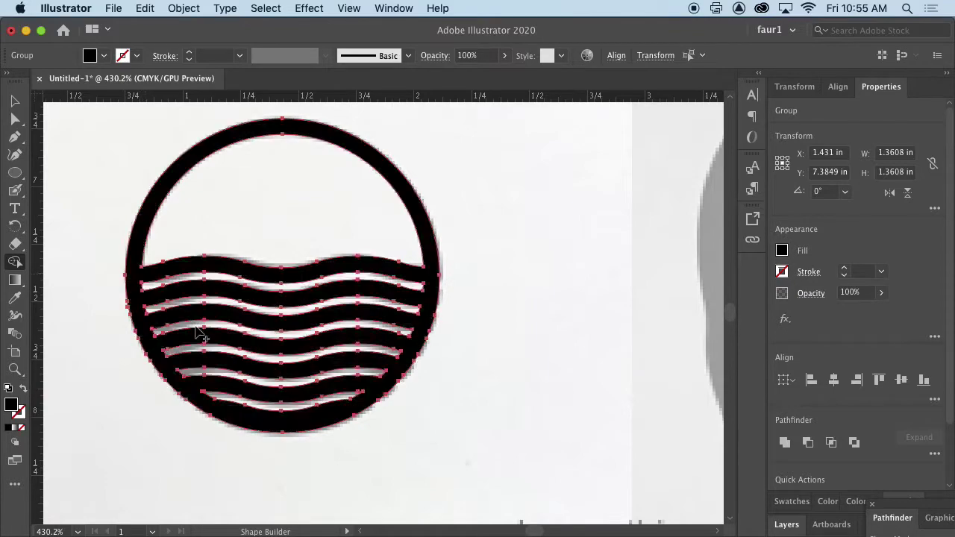
Move the merged wave circle off the template to inspect it, and undo the move
{"action": "left_click", "coordinate": [17, 102]}
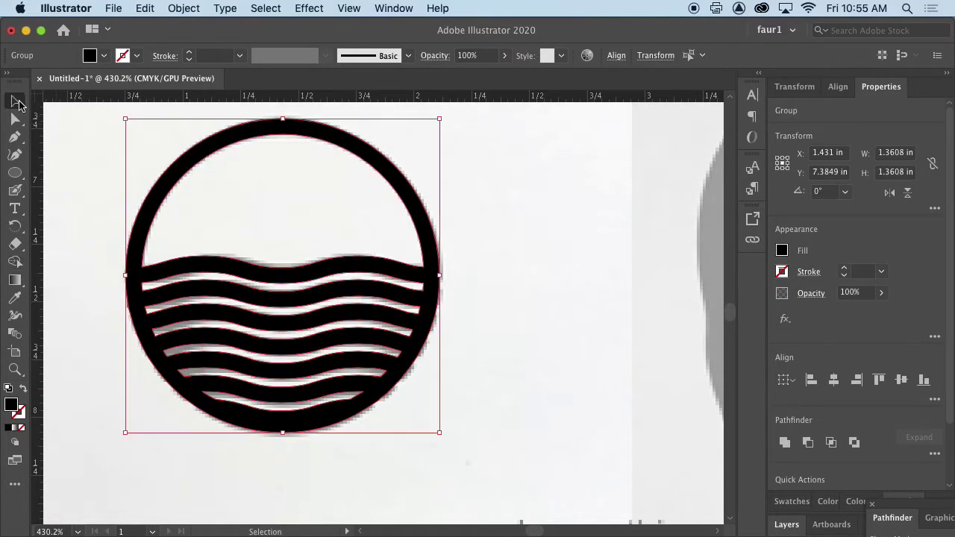
{"action": "left_click_drag", "start_coordinate": [439, 355], "coordinate": [595, 439]}
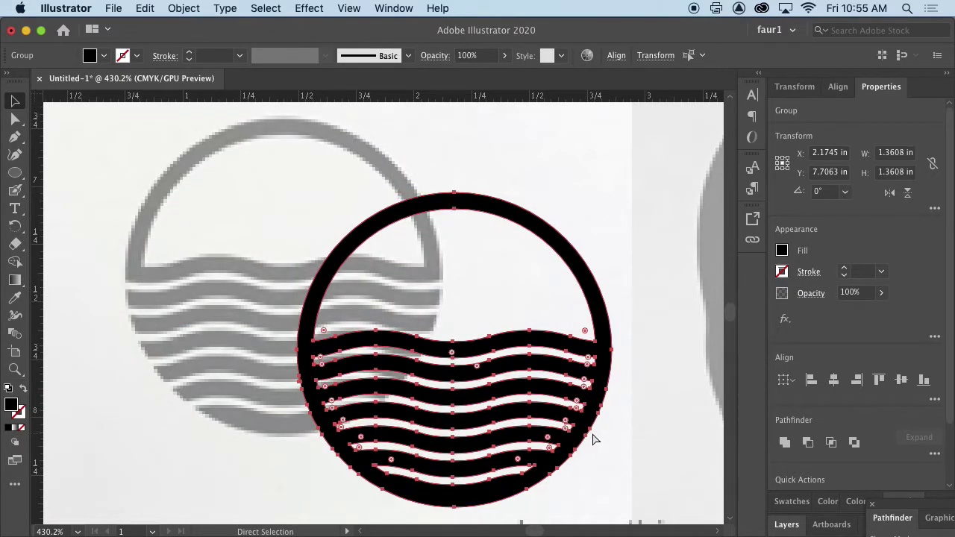
{"action": "key", "text": "super+z"}
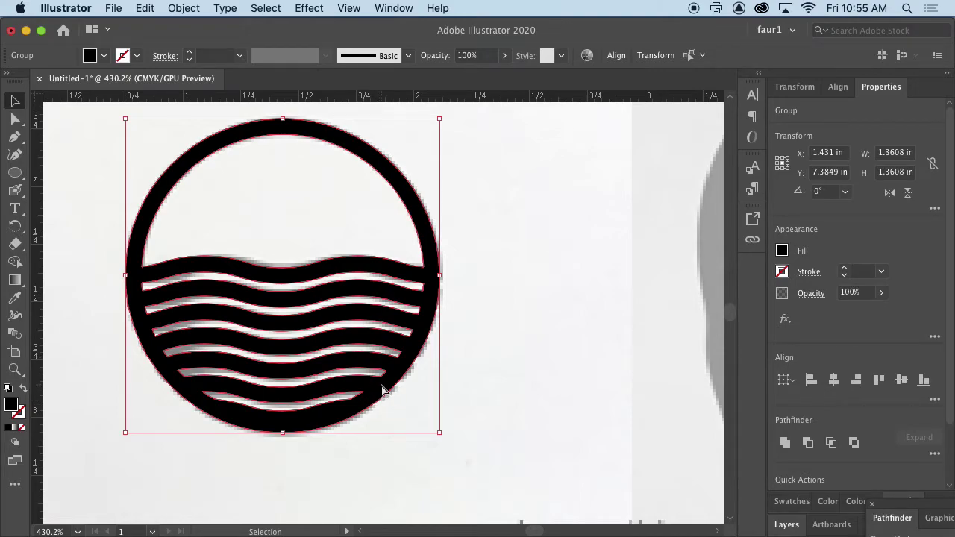
Show the artwork as outlines and delete the stray anchor point sticking out of the circle's left edge
{"action": "key", "text": "a"}
{"action": "key", "text": "ctrl+y"}
{"action": "key", "text": "v"}
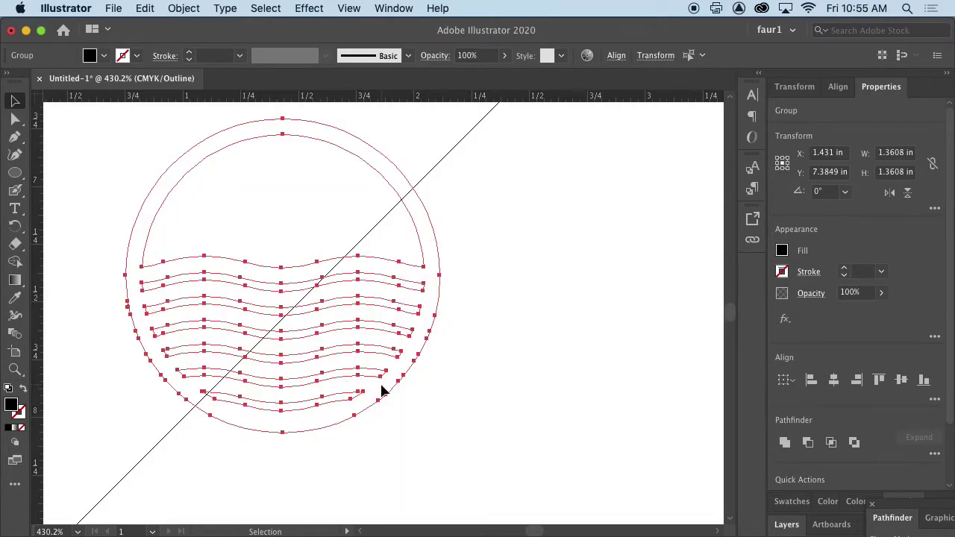
{"action": "left_click", "coordinate": [561, 371]}
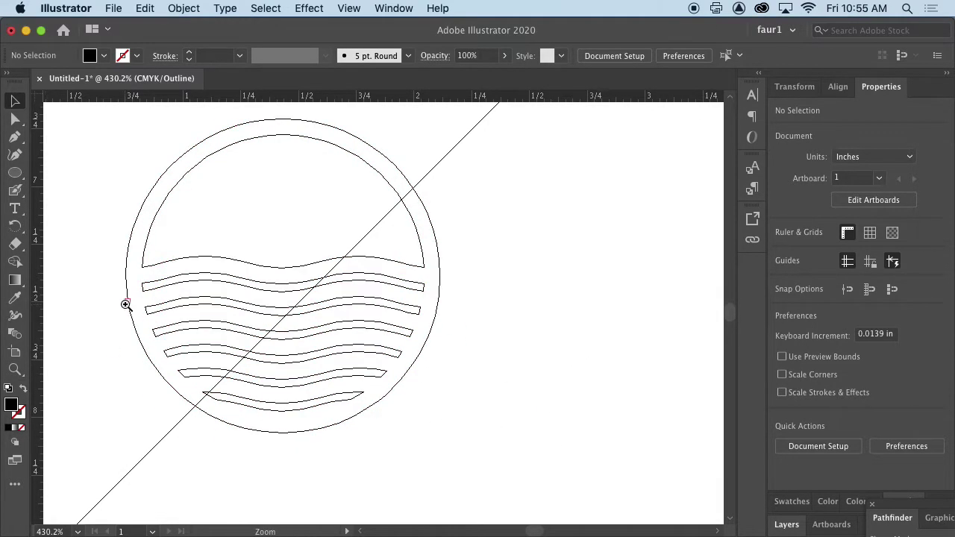
{"action": "left_click_drag", "start_coordinate": [124, 303], "coordinate": [234, 321]}
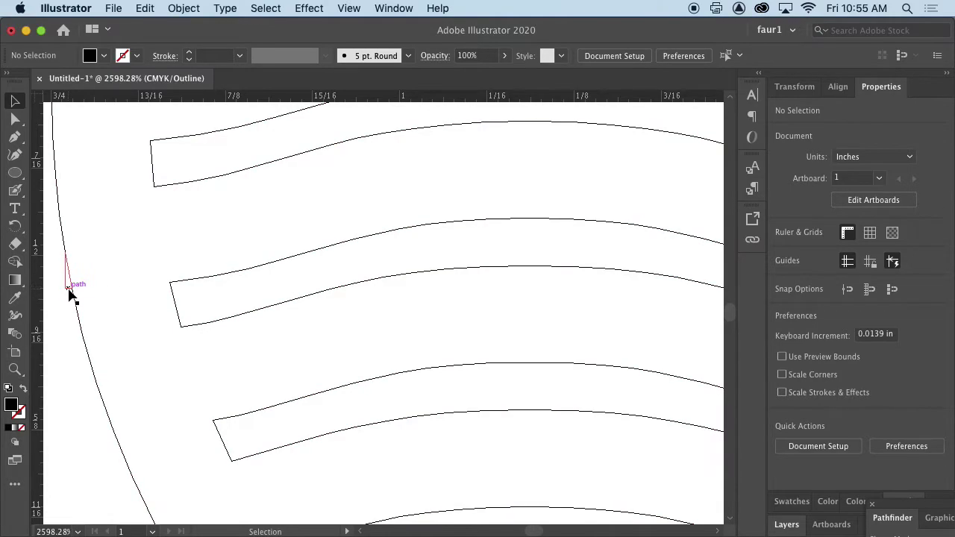
{"action": "left_click", "coordinate": [15, 118]}
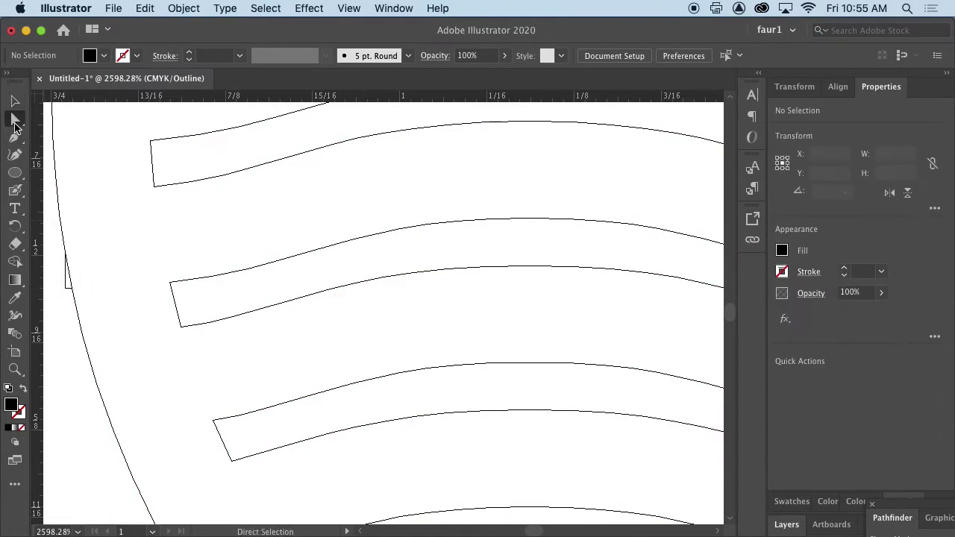
{"action": "left_click", "coordinate": [66, 289]}
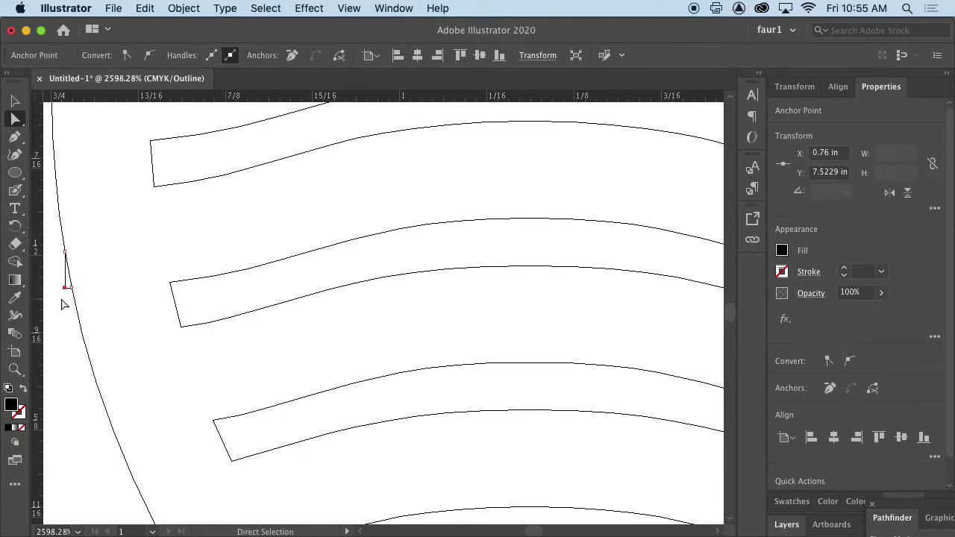
{"action": "left_click", "coordinate": [65, 303]}
{"action": "left_click", "coordinate": [193, 307]}
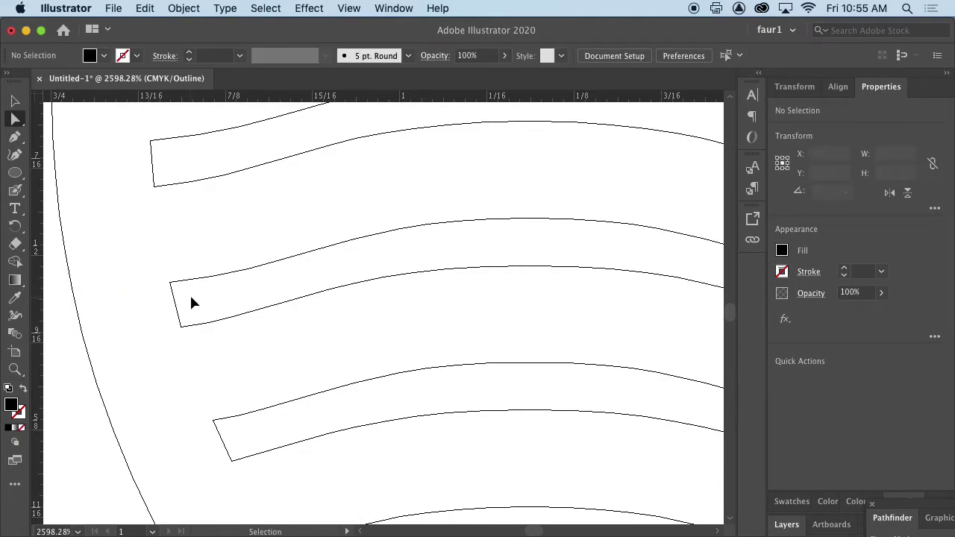
Switch the artwork from outline display back to preview
{"action": "key", "text": "super+minus"}
{"action": "key", "text": "super+minus"}
{"action": "key", "text": "super+minus"}
{"action": "key", "text": "super+minus"}
{"action": "left_click_drag", "start_coordinate": [518, 239], "coordinate": [200, 275]}
{"action": "key", "text": "super+minus"}
{"action": "key", "text": "super+minus"}
{"action": "key", "text": "super+minus"}
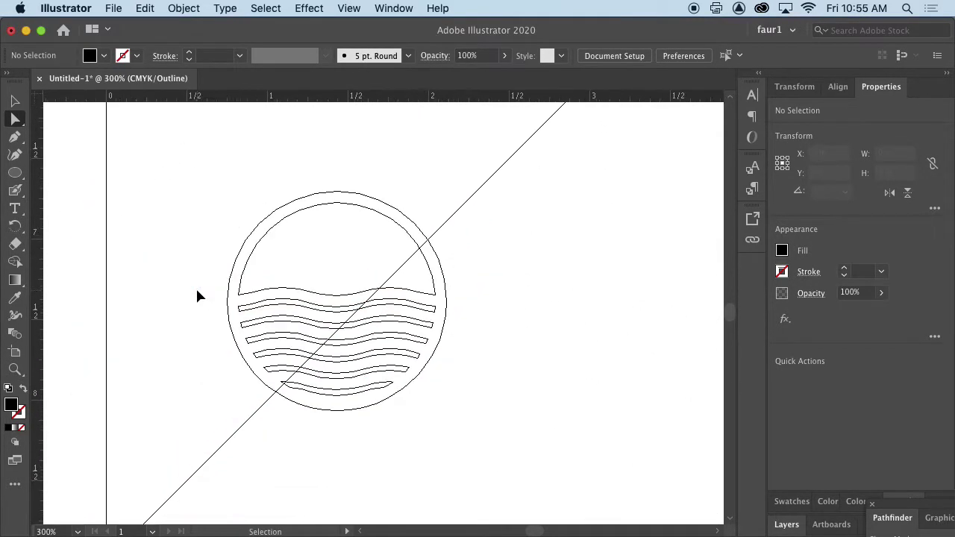
{"action": "left_click_drag", "start_coordinate": [593, 272], "coordinate": [313, 258]}
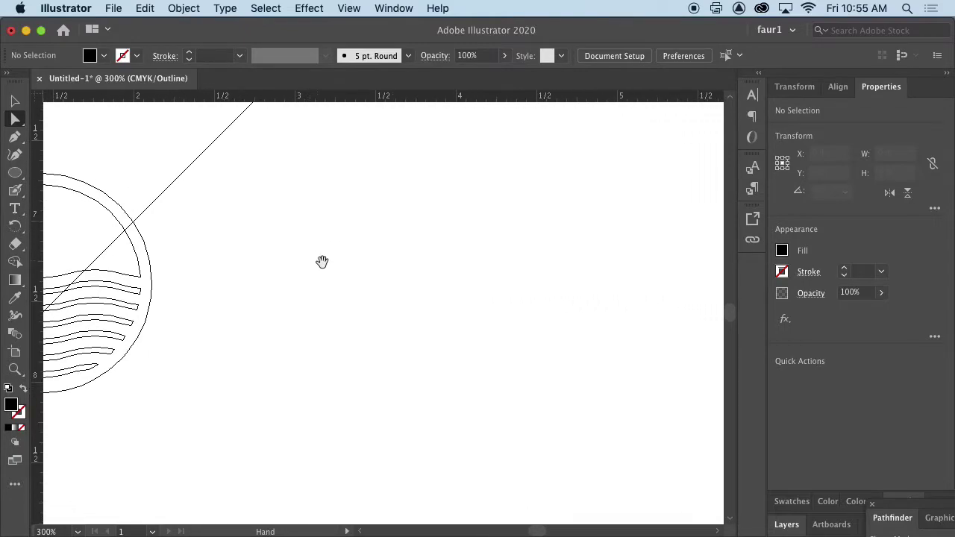
{"action": "key", "text": "super+y"}
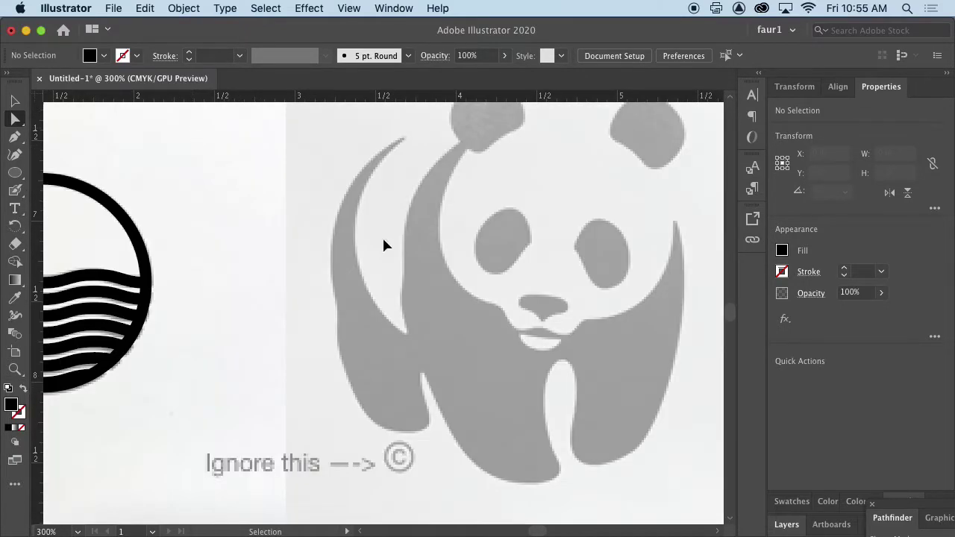
Draw an ellipse over the panda's left ear with no fill and a 1 pt black stroke, rotated about 26° and sized about 0.48 × 0.41 in
{"action": "left_click_drag", "start_coordinate": [576, 298], "coordinate": [440, 383]}
{"action": "key", "text": "super+minus"}
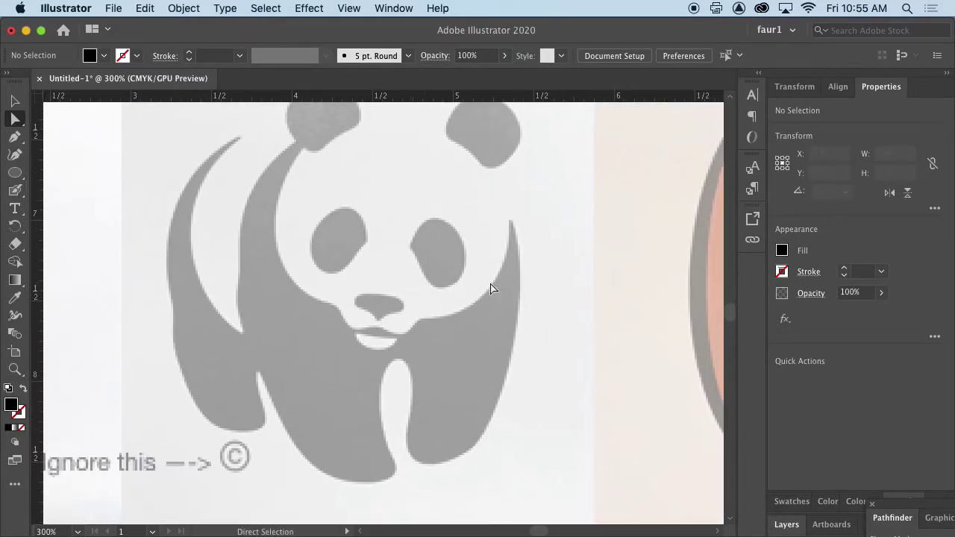
{"action": "key", "text": "super+minus"}
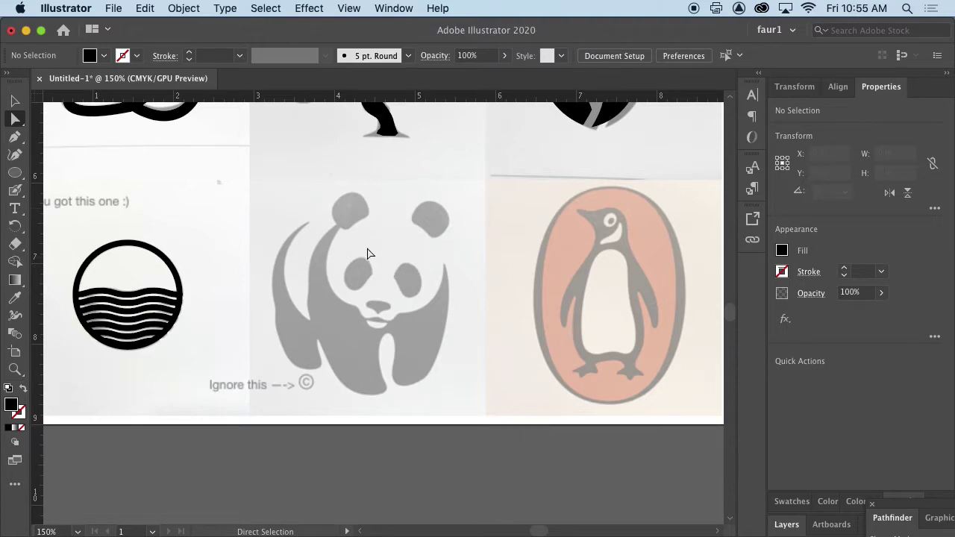
{"action": "scroll", "coordinate": [366, 198], "scroll_direction": "right", "scroll_amount": 2}
{"action": "scroll", "coordinate": [366, 198], "scroll_direction": "down", "scroll_amount": 1}
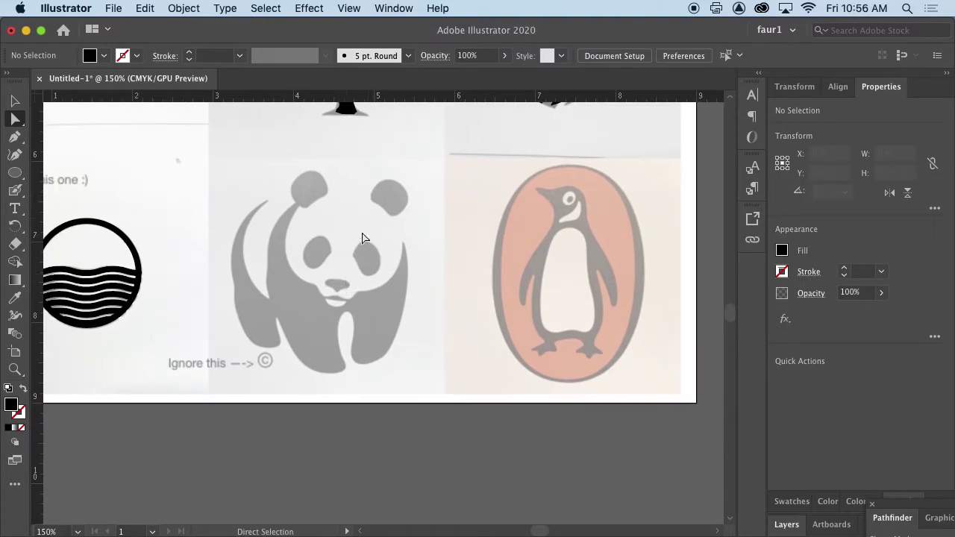
{"action": "left_click_drag", "start_coordinate": [328, 252], "coordinate": [452, 279]}
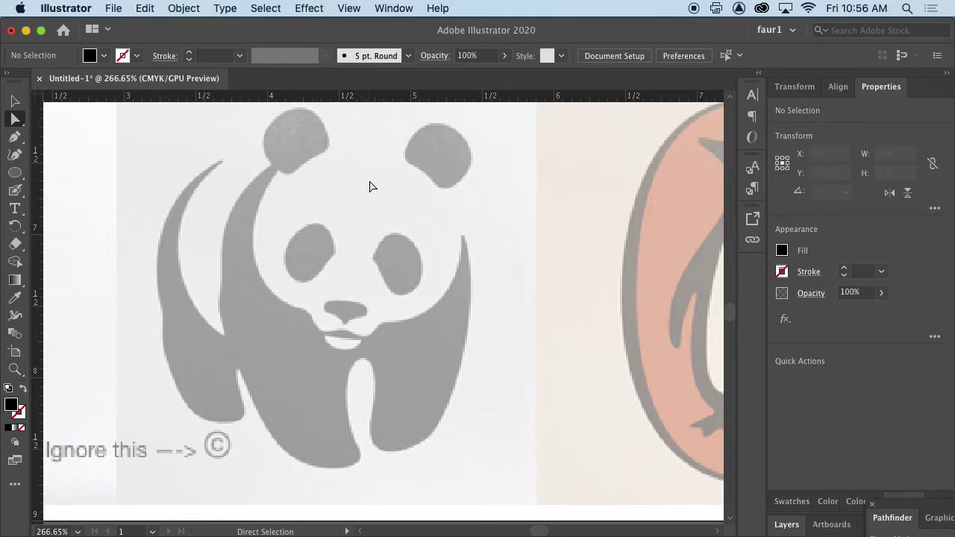
{"action": "scroll", "coordinate": [383, 192], "scroll_direction": "up", "scroll_amount": 2}
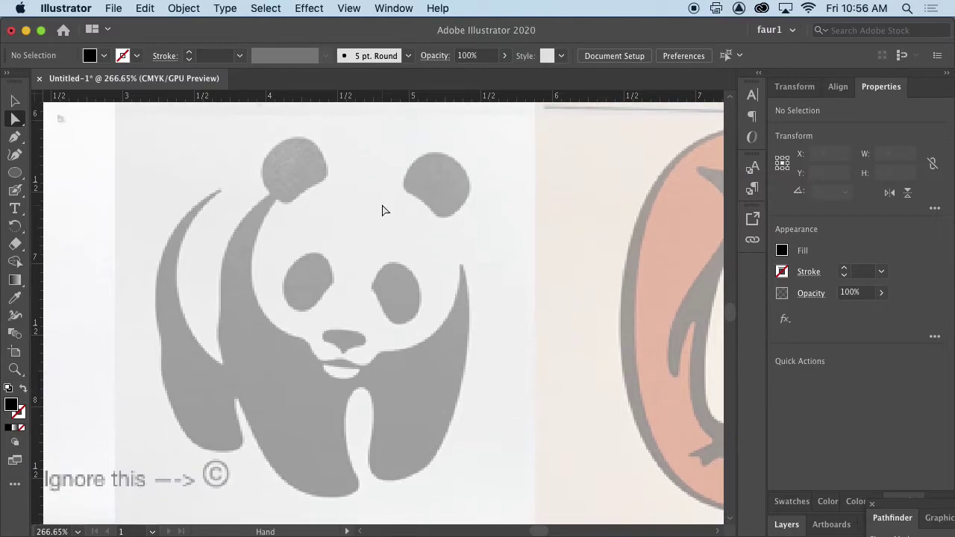
{"action": "left_click", "coordinate": [15, 173]}
{"action": "left_click_drag", "start_coordinate": [270, 145], "coordinate": [335, 198]}
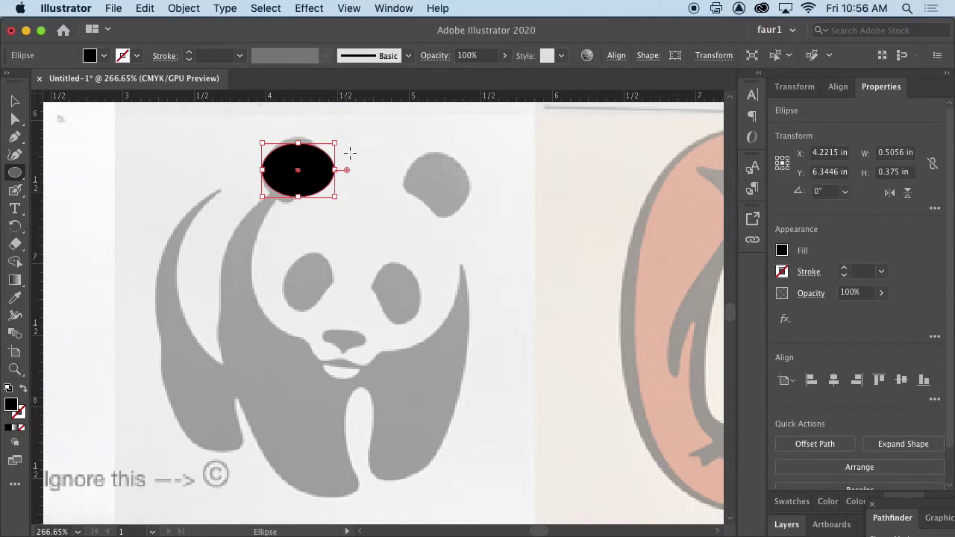
{"action": "left_click", "coordinate": [25, 389]}
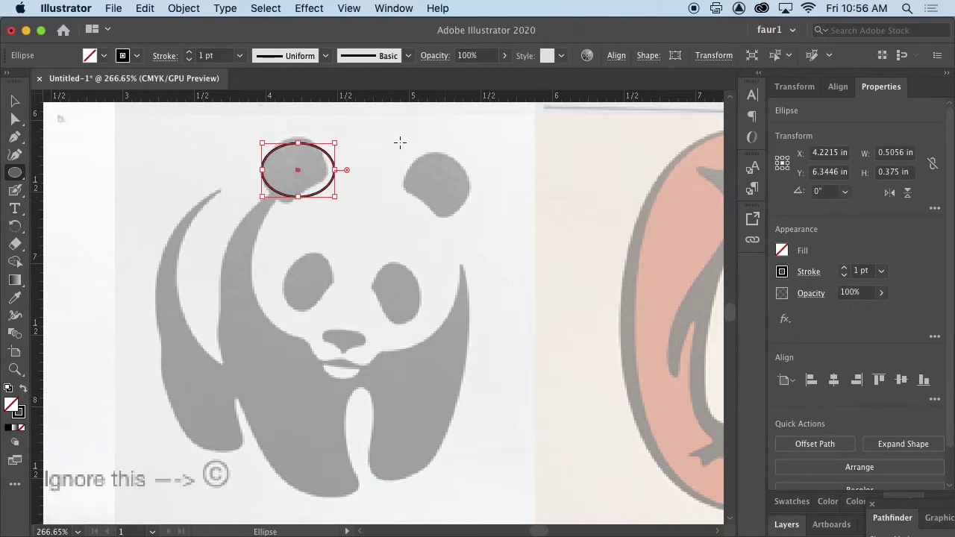
{"action": "left_click_drag", "start_coordinate": [341, 140], "coordinate": [300, 141]}
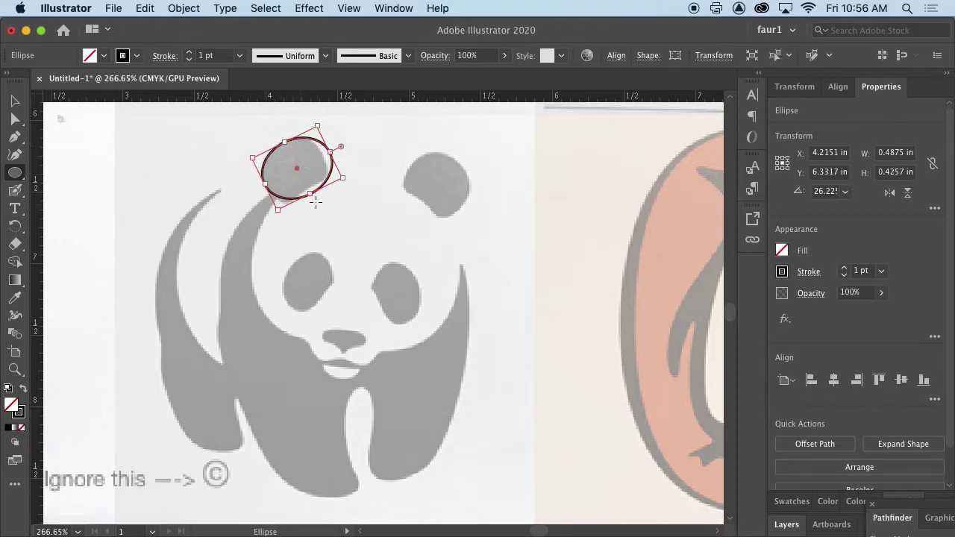
{"action": "left_click_drag", "start_coordinate": [314, 196], "coordinate": [312, 193]}
Reshape the ellipse with the Curvature tool, moving and adding points until it follows the panda's left ear and its indented lower edge
{"action": "left_click", "coordinate": [15, 154]}
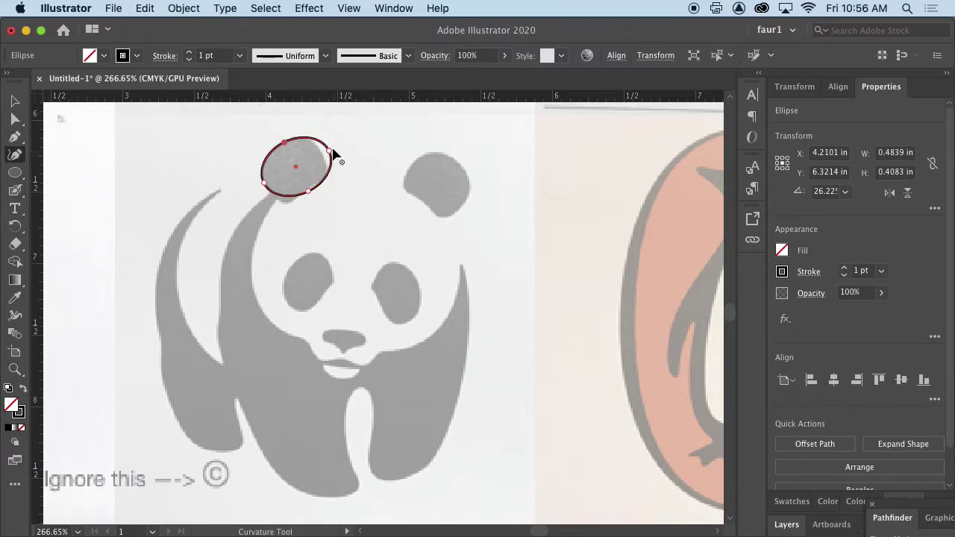
{"action": "left_click_drag", "start_coordinate": [329, 152], "coordinate": [326, 160]}
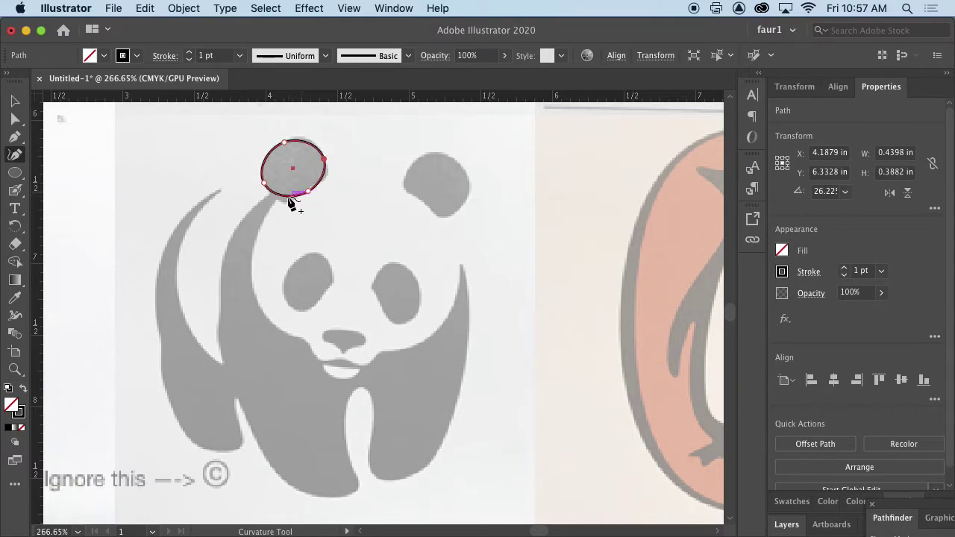
{"action": "left_click_drag", "start_coordinate": [288, 198], "coordinate": [329, 178]}
{"action": "left_click", "coordinate": [308, 191]}
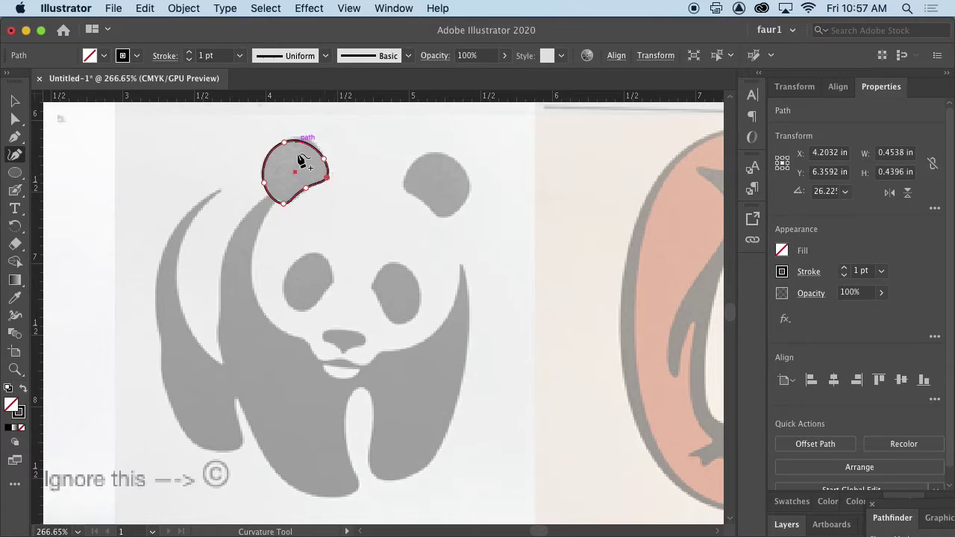
{"action": "left_click_drag", "start_coordinate": [296, 141], "coordinate": [301, 138]}
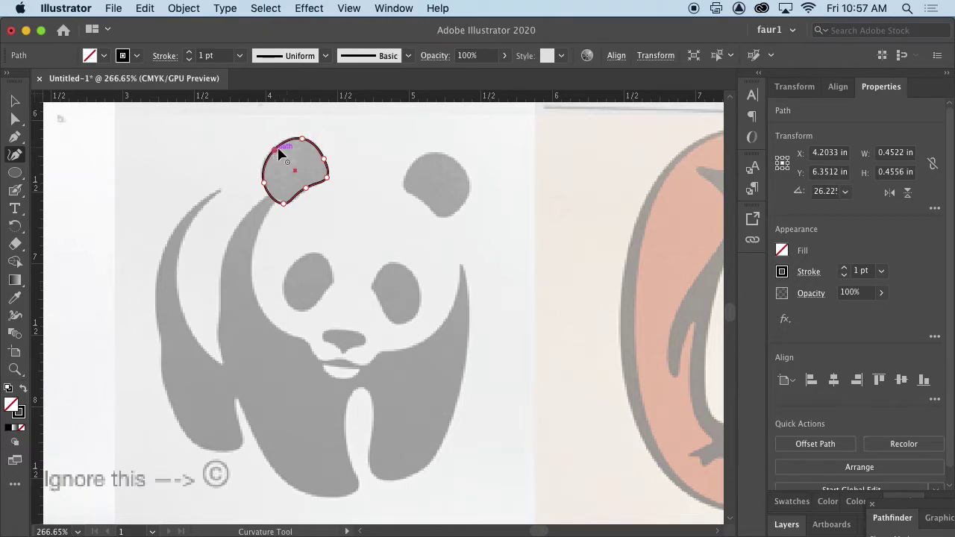
Paste a copy of the left ear outline, flip it horizontally, and fit it over the panda's right ear, rotated to about 148°
{"action": "key", "text": "a"}
{"action": "left_click", "coordinate": [16, 102]}
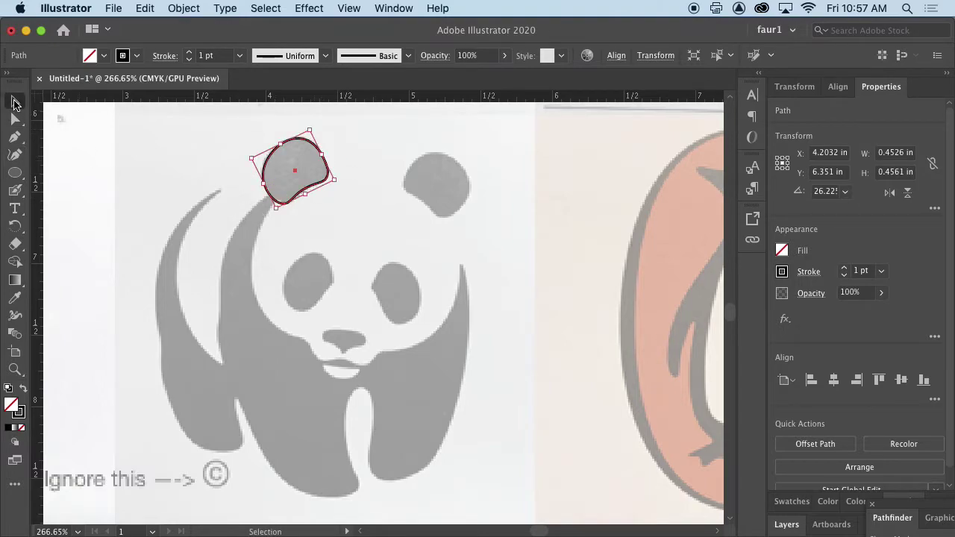
{"action": "key", "text": "ctrl+v"}
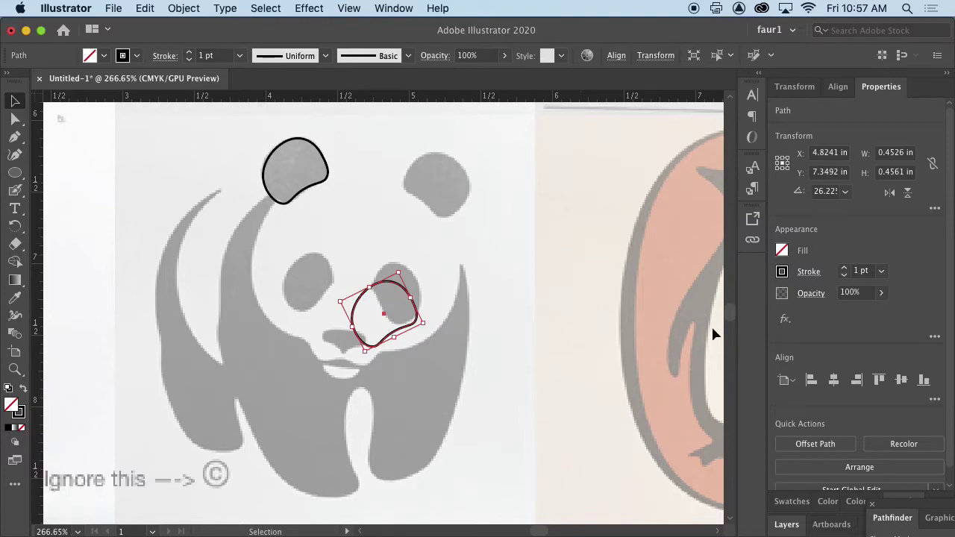
{"action": "left_click", "coordinate": [889, 193]}
{"action": "left_click_drag", "start_coordinate": [415, 309], "coordinate": [470, 185]}
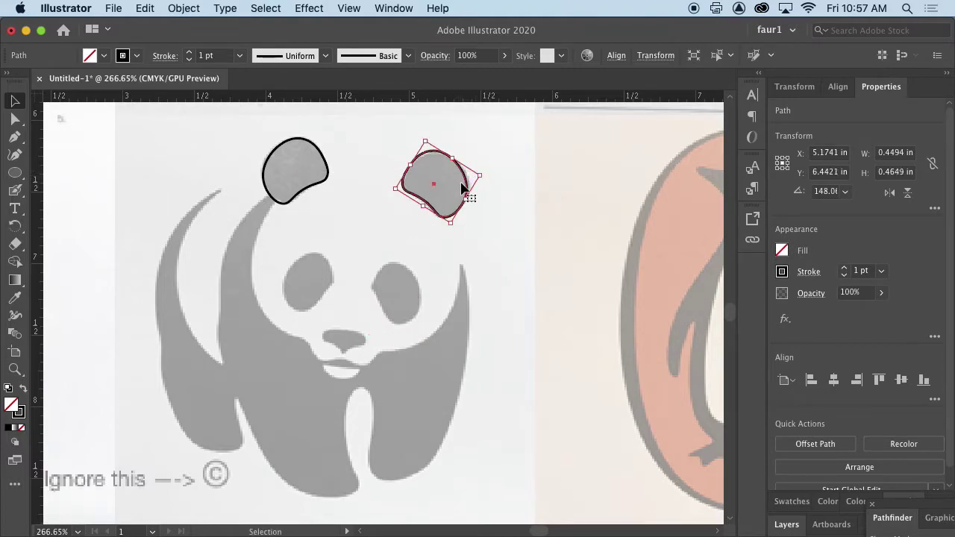
Swap fill and stroke on both ear outlines together, giving them a solid black fill with no stroke
{"action": "left_click", "coordinate": [374, 207]}
{"action": "left_click", "coordinate": [308, 190]}
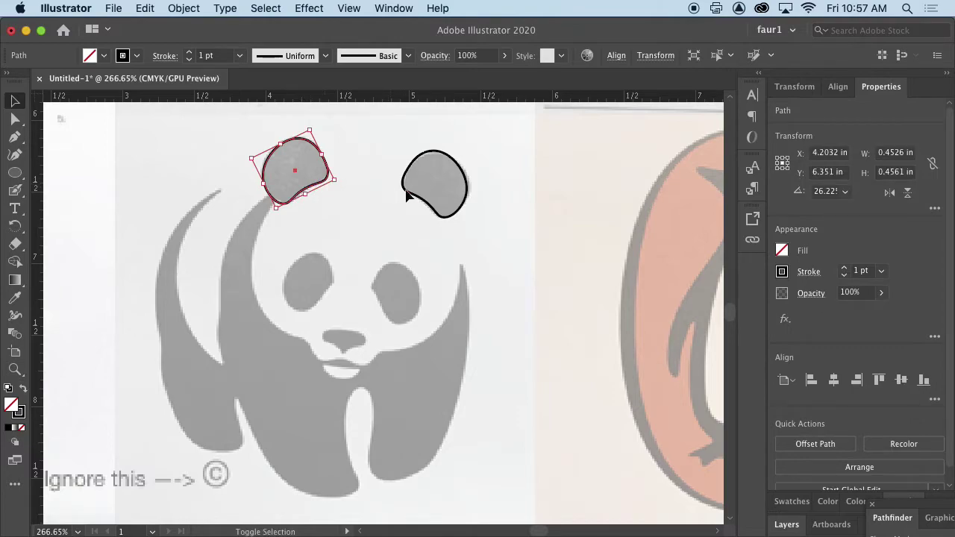
{"action": "left_click", "coordinate": [429, 203], "text": "shift"}
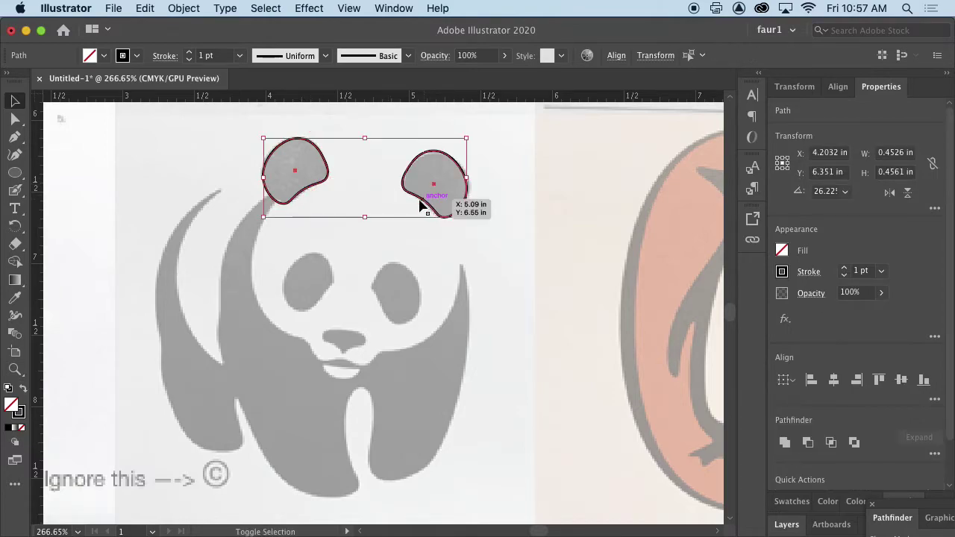
{"action": "left_click", "coordinate": [23, 389]}
{"action": "left_click", "coordinate": [454, 263]}
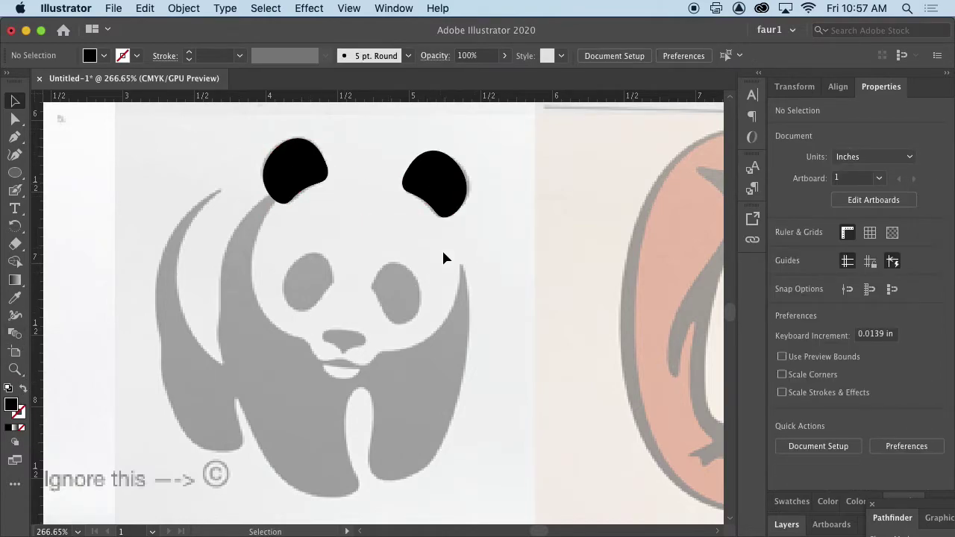
Draw an ellipse over the panda's left eye patch with no fill and a 1 pt black stroke, rotated to about 323° and sized about 0.34 × 0.37 in
{"action": "left_click", "coordinate": [22, 174]}
{"action": "left_click_drag", "start_coordinate": [290, 264], "coordinate": [327, 320]}
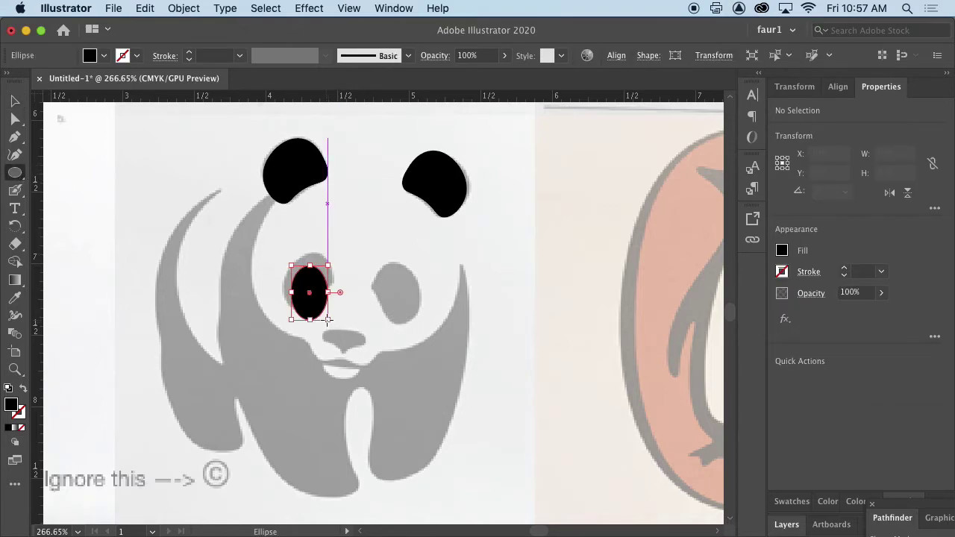
{"action": "key", "text": "shift+x"}
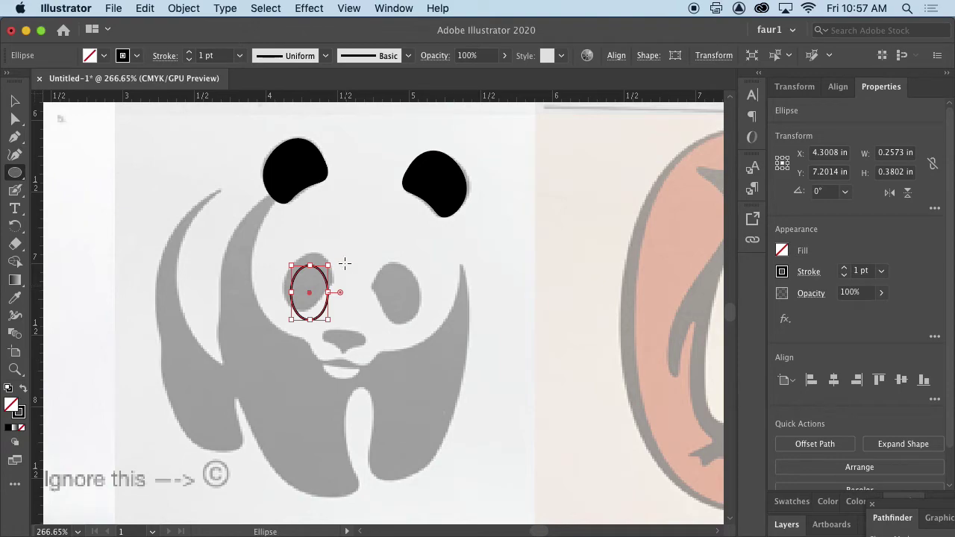
{"action": "left_click_drag", "start_coordinate": [344, 263], "coordinate": [352, 286]}
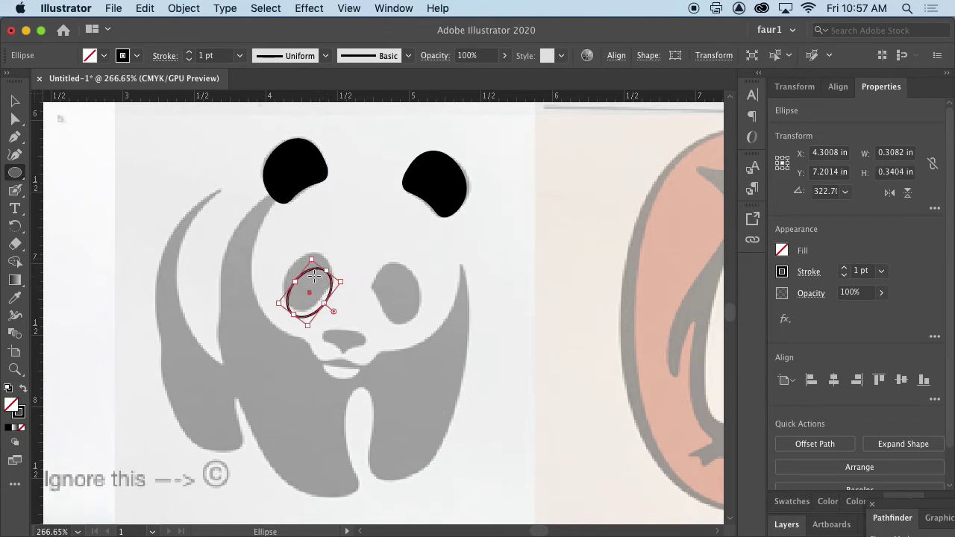
{"action": "left_click_drag", "start_coordinate": [310, 284], "coordinate": [309, 313]}
{"action": "left_click_drag", "start_coordinate": [291, 276], "coordinate": [420, 350]}
Reshape the left eye ellipse with the Curvature tool, adding and moving points to follow the patch and its sharp inner corner
{"action": "left_click", "coordinate": [18, 154]}
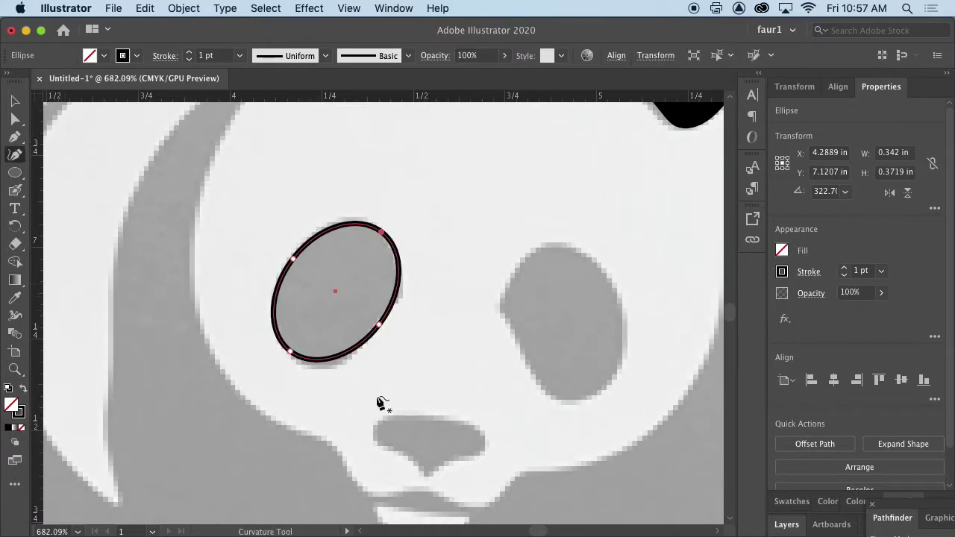
{"action": "left_click_drag", "start_coordinate": [328, 362], "coordinate": [329, 367]}
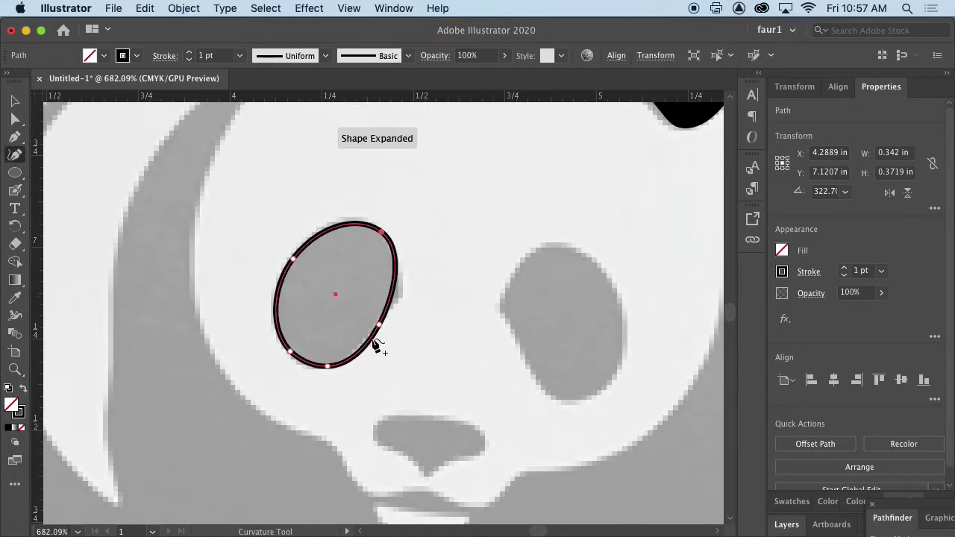
{"action": "left_click_drag", "start_coordinate": [399, 288], "coordinate": [403, 296]}
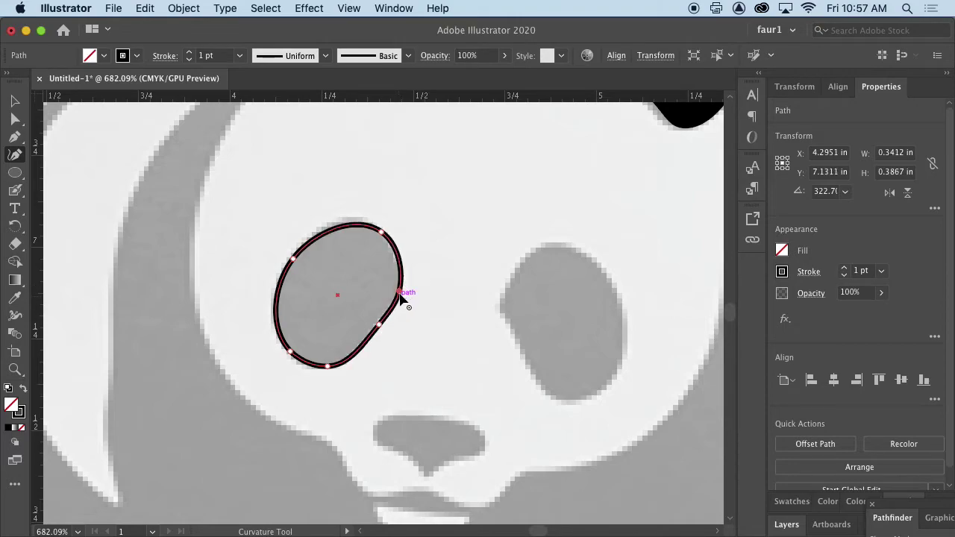
{"action": "mouse_move", "coordinate": [403, 296]}
{"action": "left_mouse_down"}
{"action": "mouse_move", "coordinate": [420, 311]}
{"action": "mouse_move", "coordinate": [403, 296]}
{"action": "left_mouse_up"}
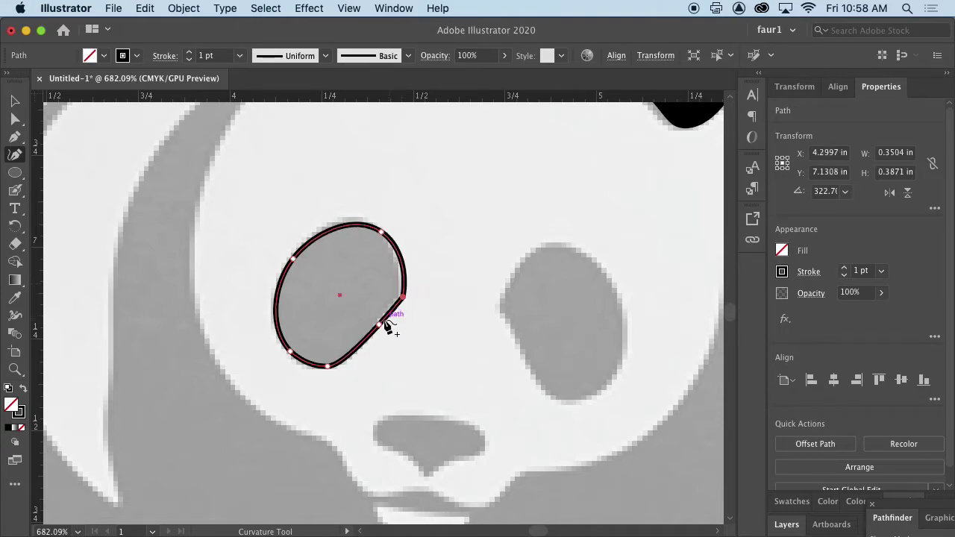
{"action": "left_click", "coordinate": [377, 322]}
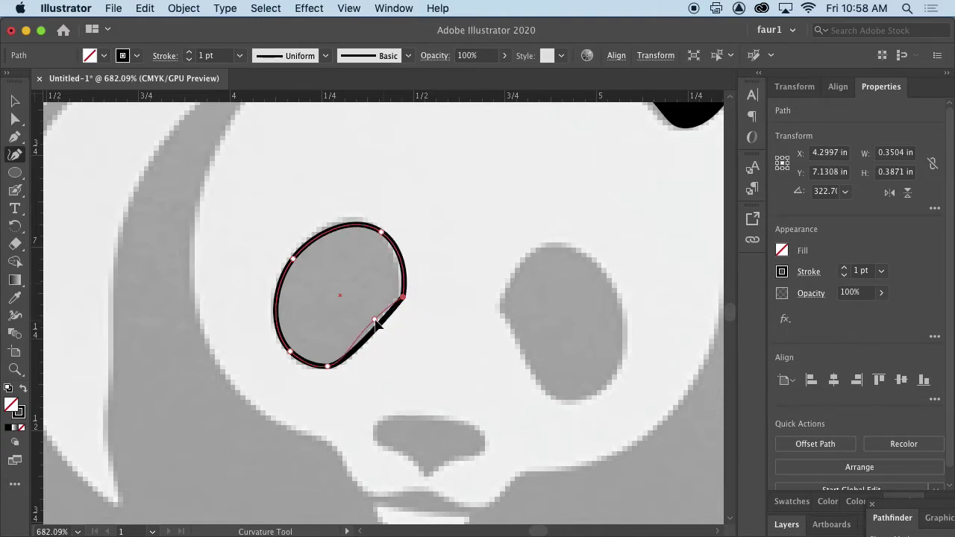
{"action": "left_click_drag", "start_coordinate": [382, 232], "coordinate": [359, 224]}
{"action": "left_click", "coordinate": [393, 251]}
{"action": "left_click_drag", "start_coordinate": [395, 253], "coordinate": [403, 282]}
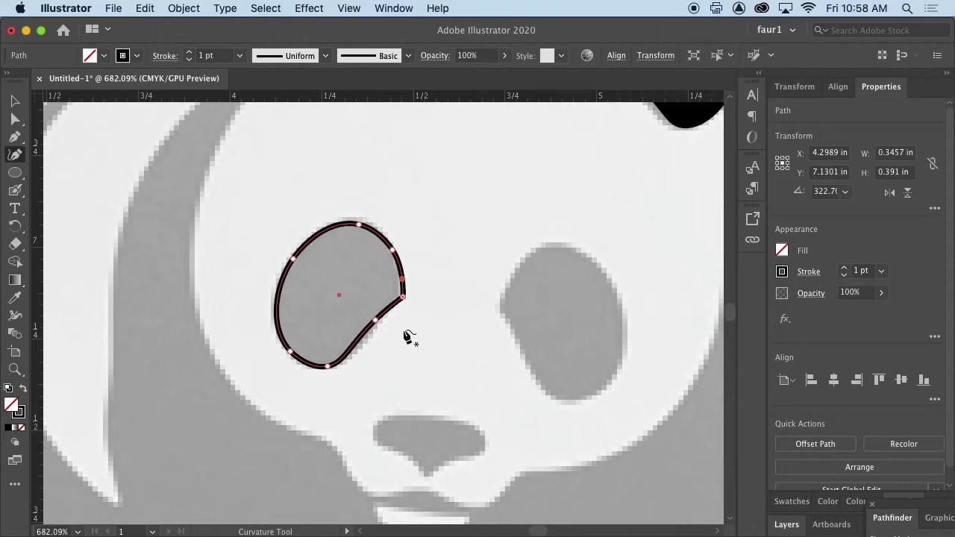
{"action": "double_click", "coordinate": [375, 323]}
{"action": "left_click_drag", "start_coordinate": [327, 367], "coordinate": [339, 366]}
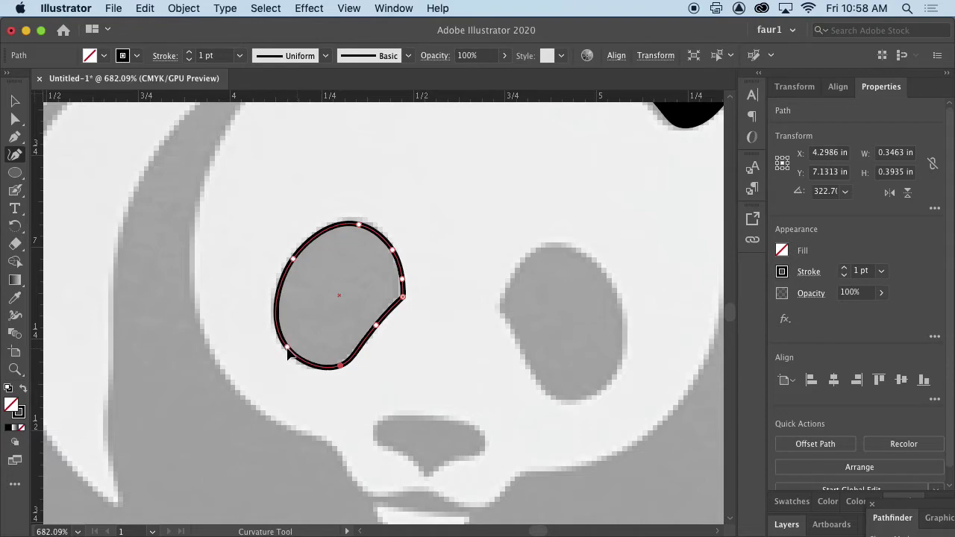
Duplicate the left eye outline, flip the copy horizontally, and fit it over the right eye patch, rotated to about 204°
{"action": "key", "text": "super"}
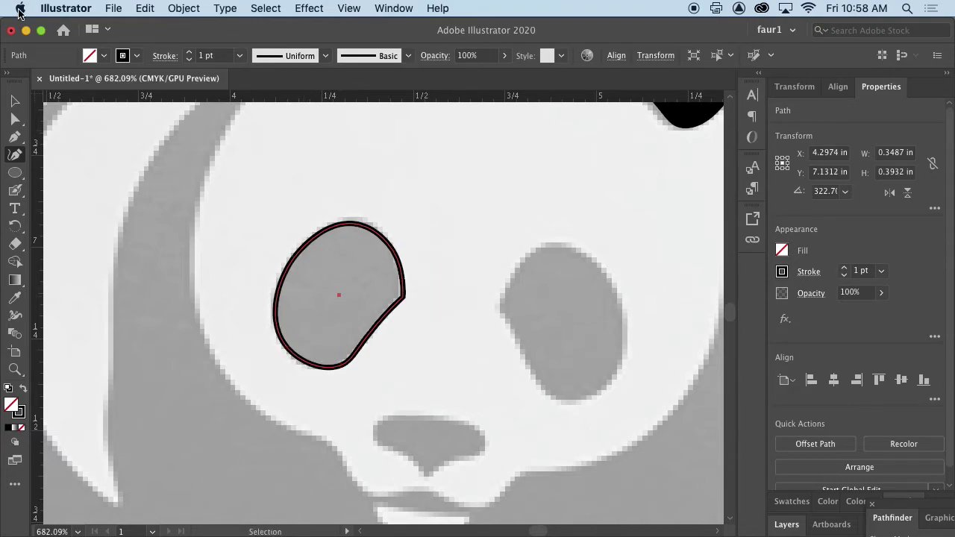
{"action": "left_click", "coordinate": [13, 102]}
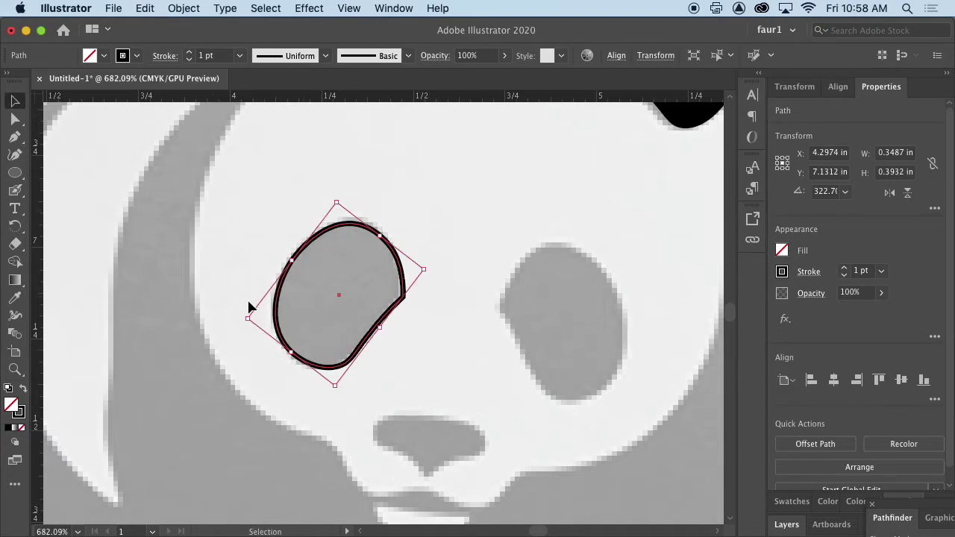
{"action": "left_click_drag", "start_coordinate": [354, 356], "coordinate": [401, 376]}
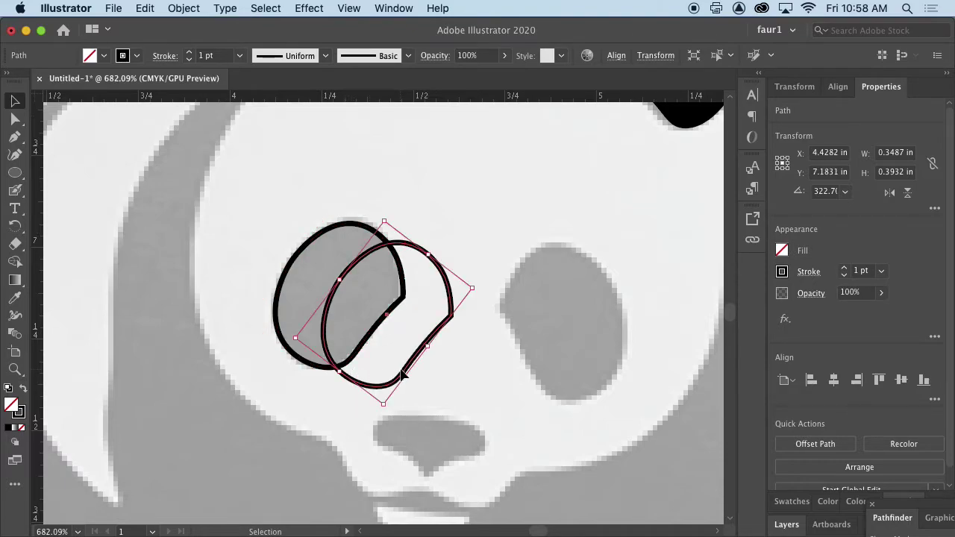
{"action": "left_click", "coordinate": [890, 192]}
{"action": "left_click_drag", "start_coordinate": [453, 349], "coordinate": [624, 379]}
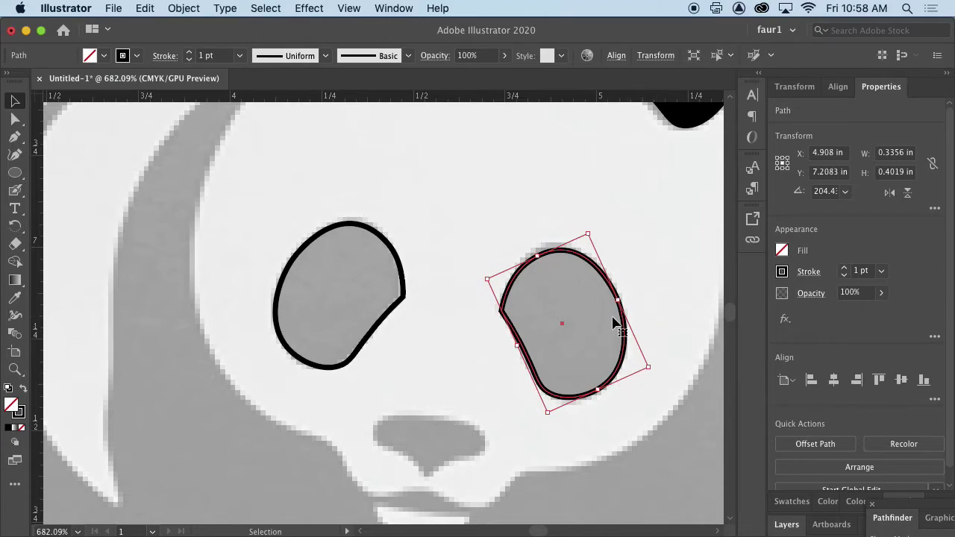
{"action": "left_click_drag", "start_coordinate": [606, 282], "coordinate": [606, 276]}
{"action": "left_click", "coordinate": [631, 359]}
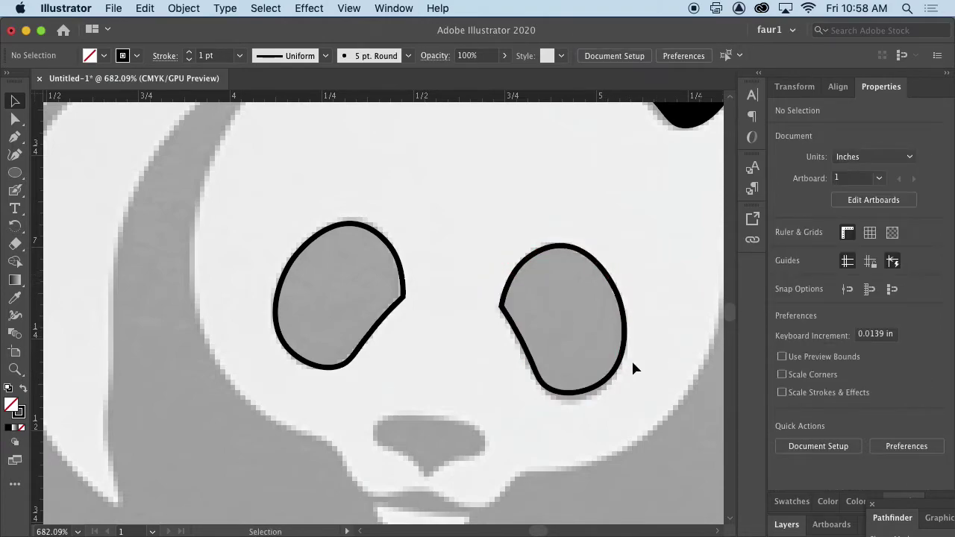
Swap fill and stroke on both eye outlines together, giving them a solid black fill with no stroke
{"action": "left_click", "coordinate": [403, 306]}
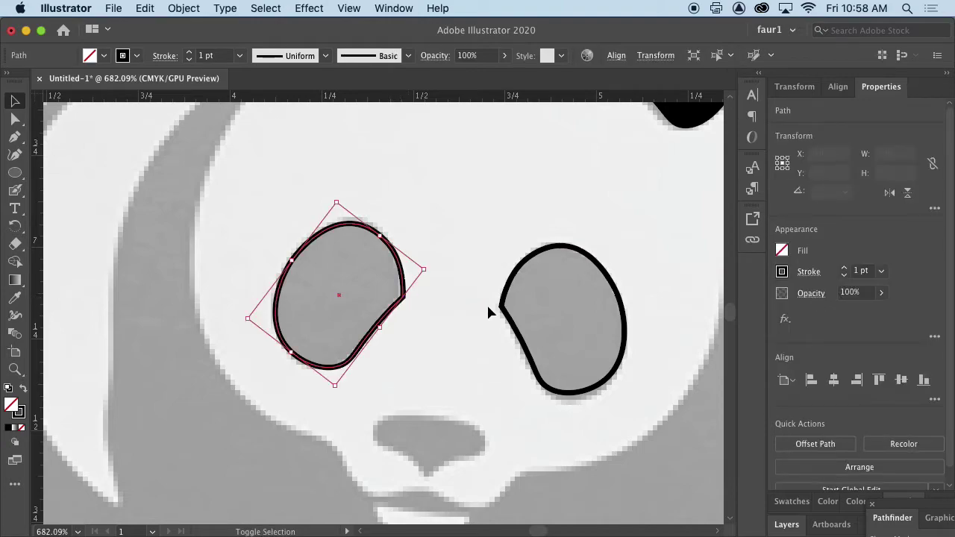
{"action": "left_click", "coordinate": [518, 322], "text": "shift"}
{"action": "left_click", "coordinate": [23, 388]}
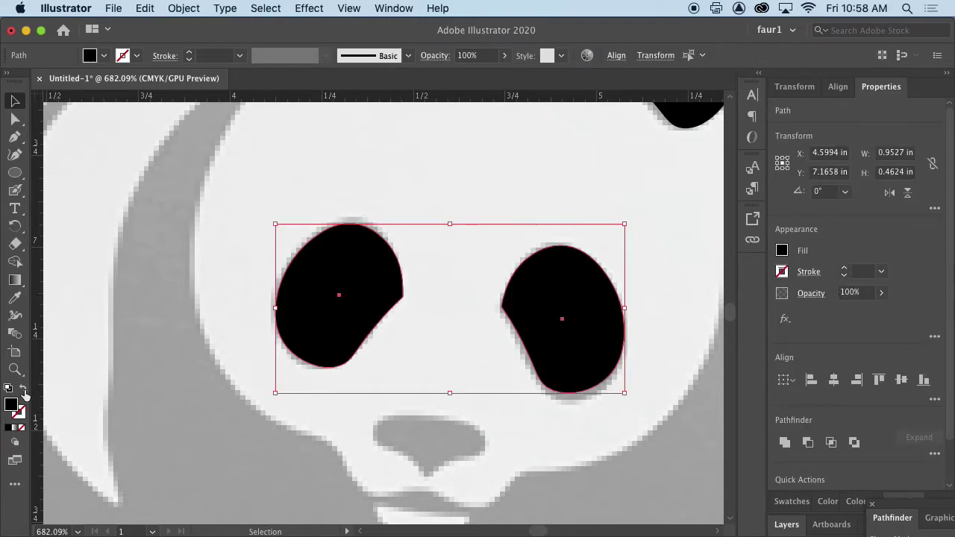
Draw an ellipse over the panda's nose with no fill and a 1 pt black stroke, rotated to about 357° and sized about 0.30 × 0.13 in
{"action": "scroll", "coordinate": [608, 291], "scroll_direction": "down", "scroll_amount": 5}
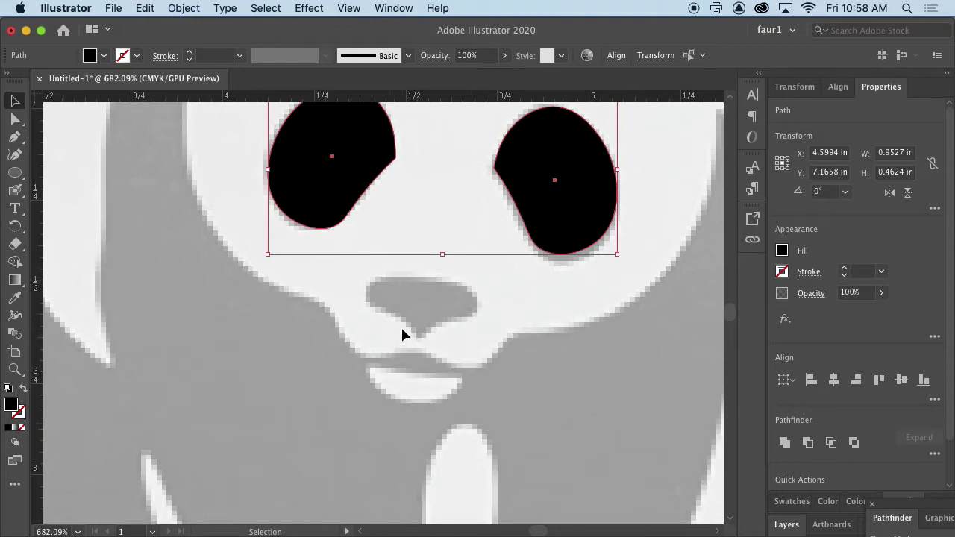
{"action": "left_click", "coordinate": [15, 172]}
{"action": "mouse_move", "coordinate": [379, 281]}
{"action": "left_mouse_down"}
{"action": "mouse_move", "coordinate": [492, 322]}
{"action": "mouse_move", "coordinate": [481, 327]}
{"action": "left_mouse_up"}
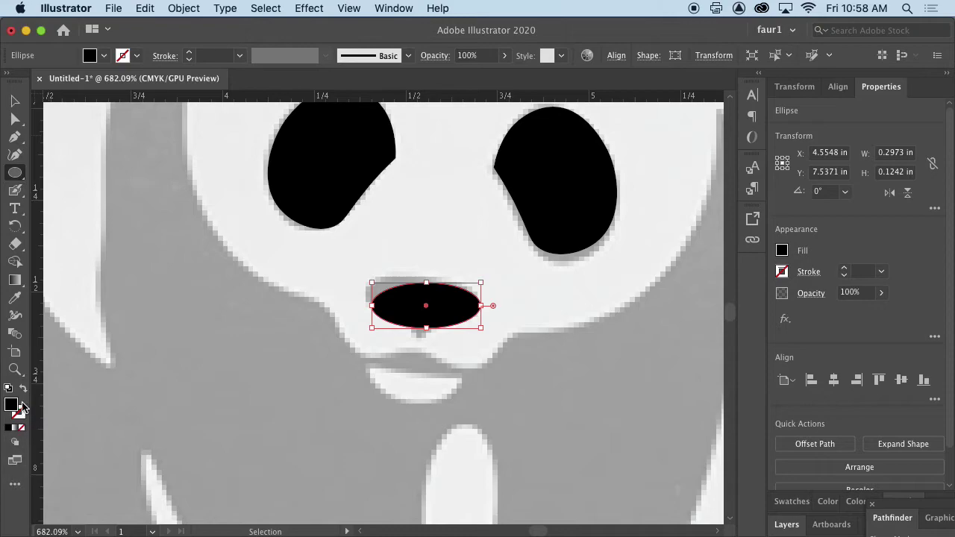
{"action": "left_click", "coordinate": [24, 389]}
{"action": "mouse_move", "coordinate": [486, 279]}
{"action": "left_mouse_down"}
{"action": "mouse_move", "coordinate": [493, 290]}
{"action": "mouse_move", "coordinate": [443, 287]}
{"action": "left_mouse_up"}
{"action": "key", "text": "v"}
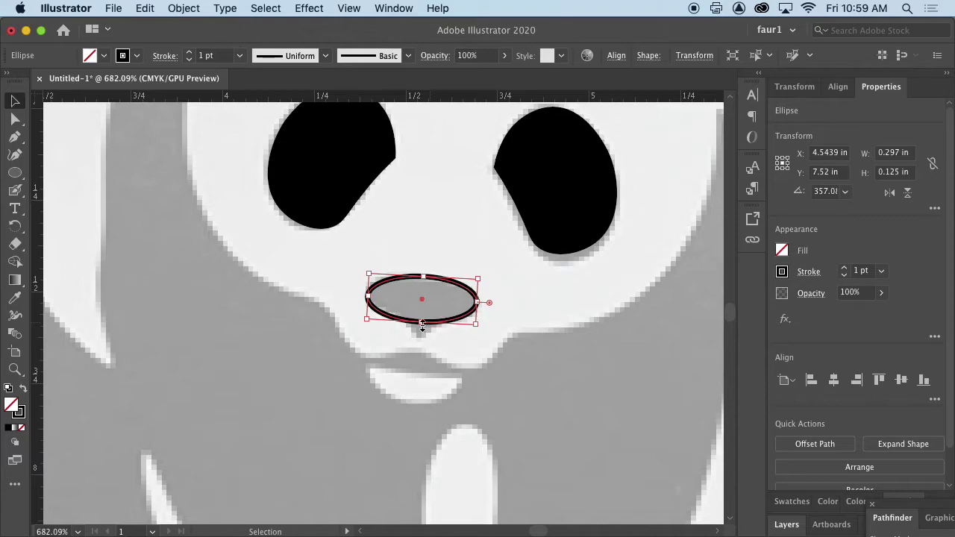
Turn the nose ellipse's bottom point into a corner at the nose tip, and add a curvature point on each lower side
{"action": "left_click", "coordinate": [12, 154]}
{"action": "double_click", "coordinate": [421, 323]}
{"action": "left_click_drag", "start_coordinate": [422, 326], "coordinate": [420, 337]}
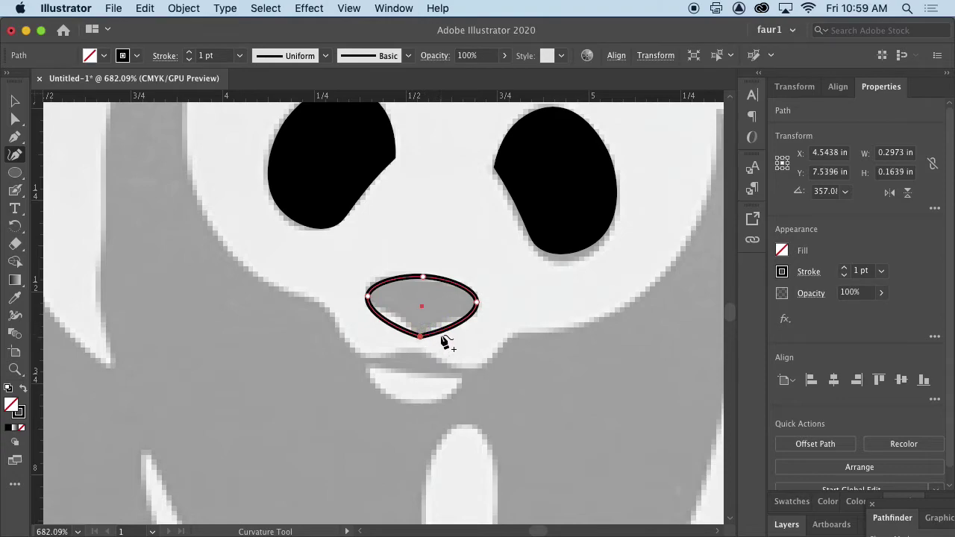
{"action": "left_click_drag", "start_coordinate": [451, 333], "coordinate": [394, 318]}
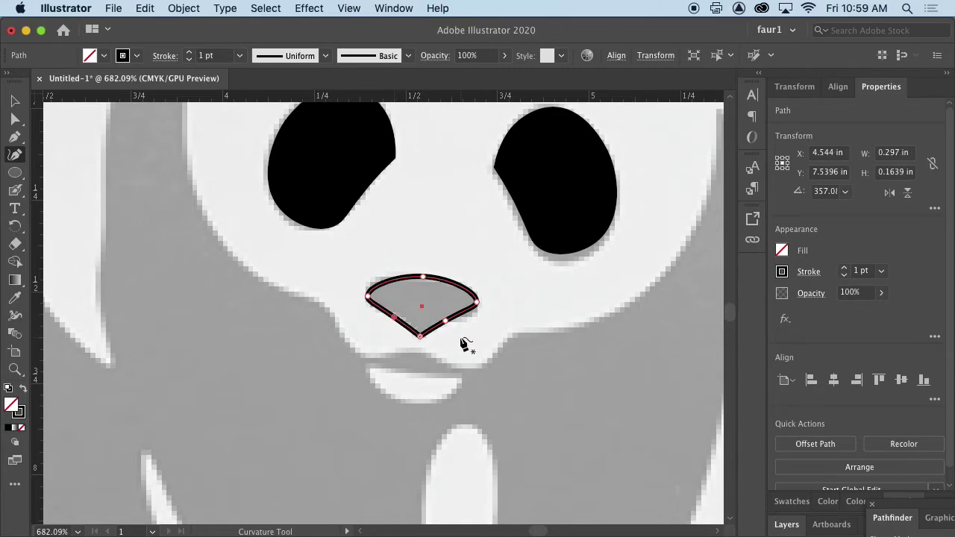
Add a curvature point on each lower side of the nose outline and adjust its side points, making it about 0.29 × 0.16 in
{"action": "scroll", "coordinate": [435, 320], "scroll_direction": "up", "scroll_amount": 5}
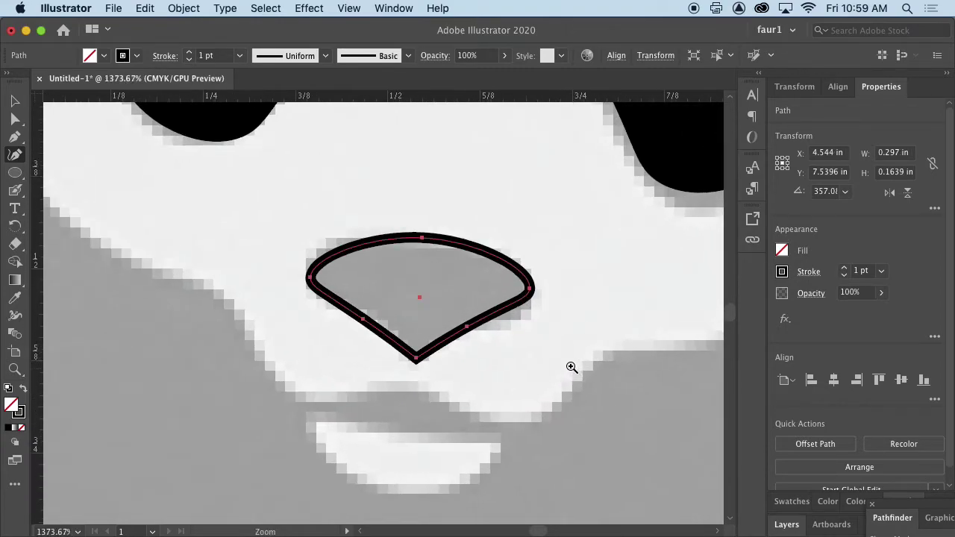
{"action": "left_click", "coordinate": [508, 307]}
{"action": "left_click_drag", "start_coordinate": [511, 311], "coordinate": [520, 318]}
{"action": "left_click_drag", "start_coordinate": [331, 297], "coordinate": [326, 299]}
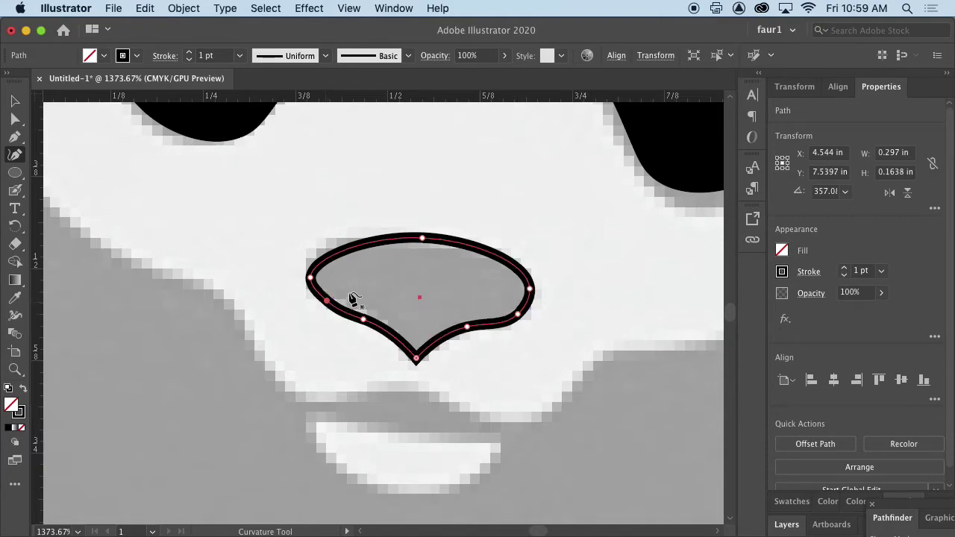
{"action": "left_click_drag", "start_coordinate": [312, 281], "coordinate": [328, 306]}
{"action": "left_click", "coordinate": [323, 296]}
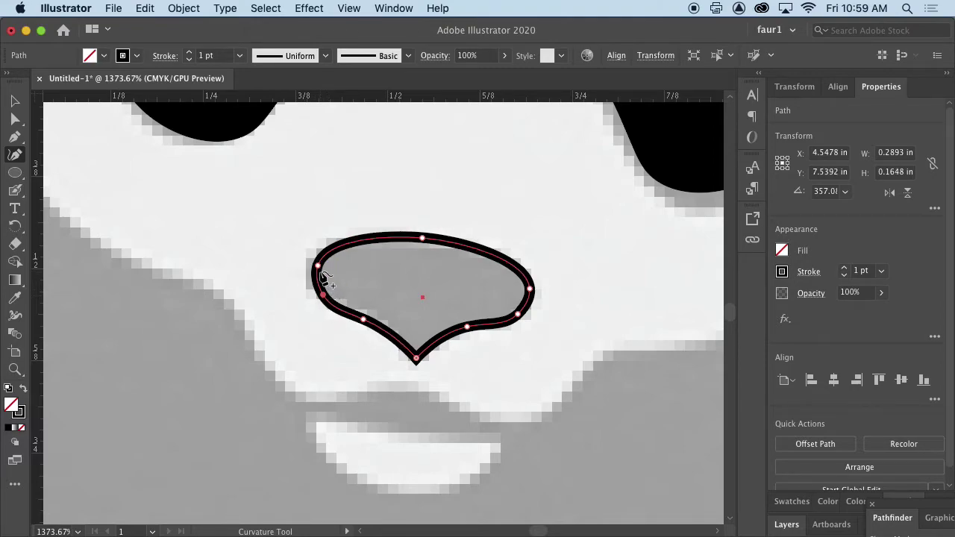
{"action": "left_click_drag", "start_coordinate": [530, 291], "coordinate": [526, 280]}
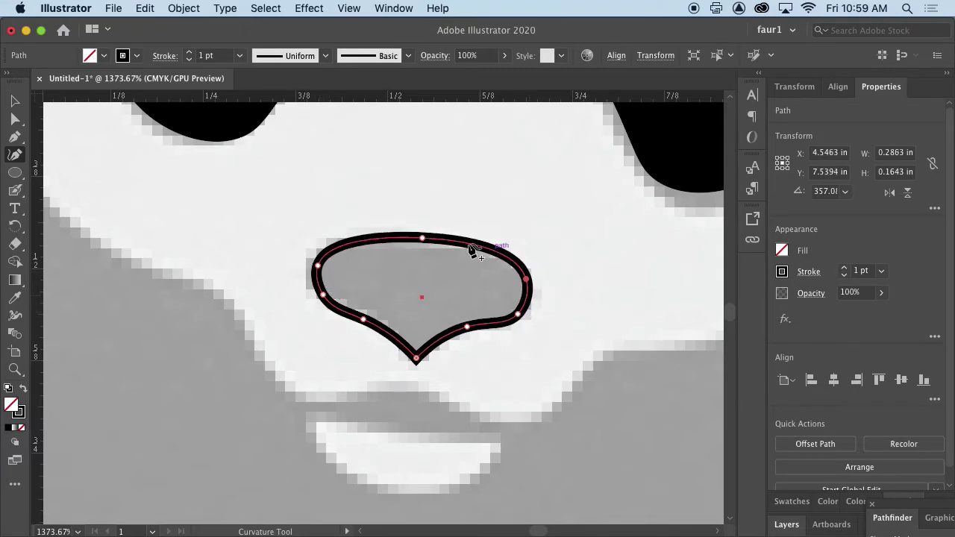
{"action": "left_click_drag", "start_coordinate": [421, 241], "coordinate": [421, 238]}
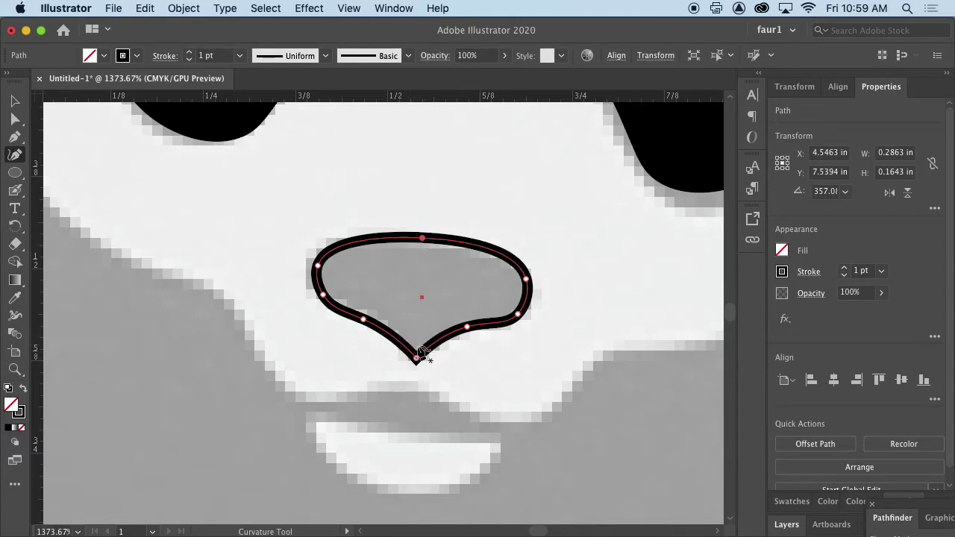
Round the corner at the nose tip slightly, and swap the nose's fill and stroke for a solid black fill without stroke
{"action": "left_click", "coordinate": [15, 101]}
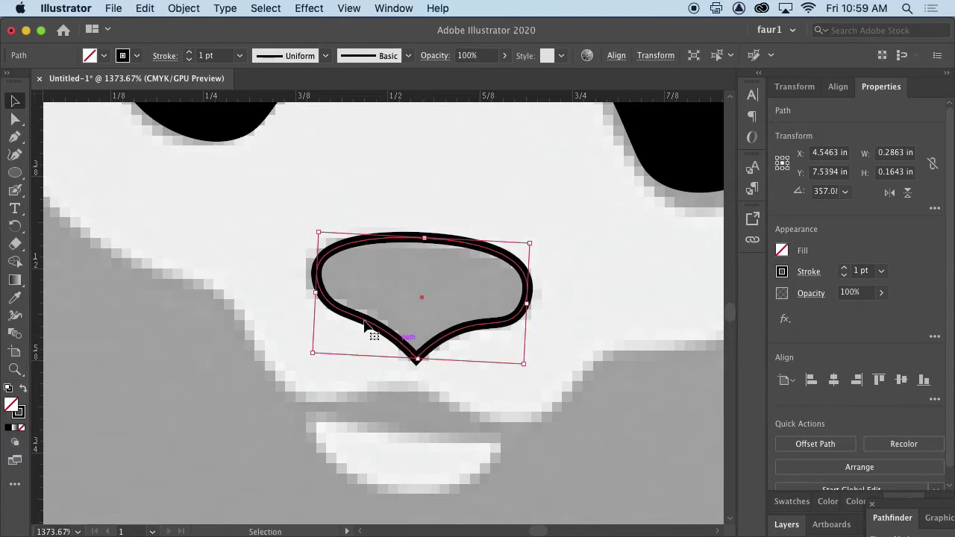
{"action": "left_click", "coordinate": [15, 119]}
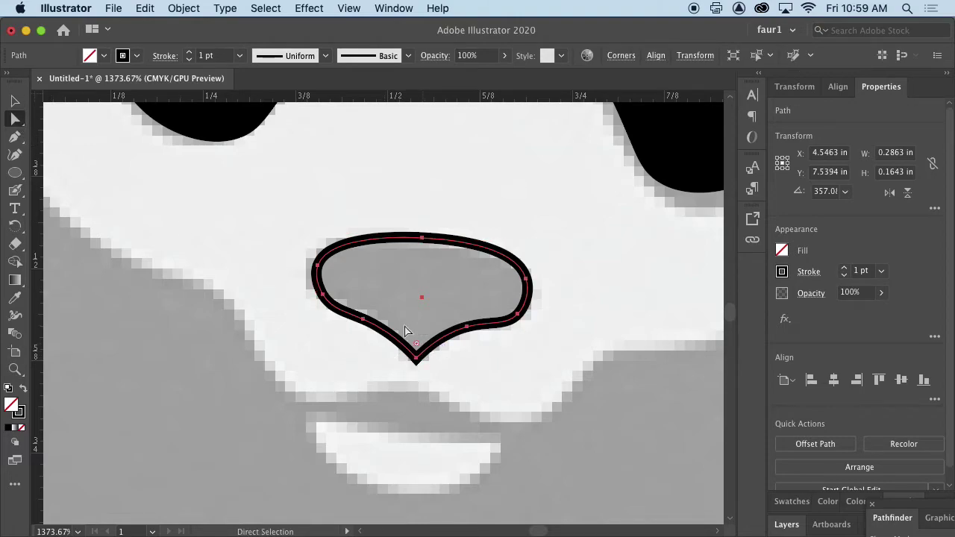
{"action": "scroll", "coordinate": [415, 340], "scroll_direction": "up", "scroll_amount": 5}
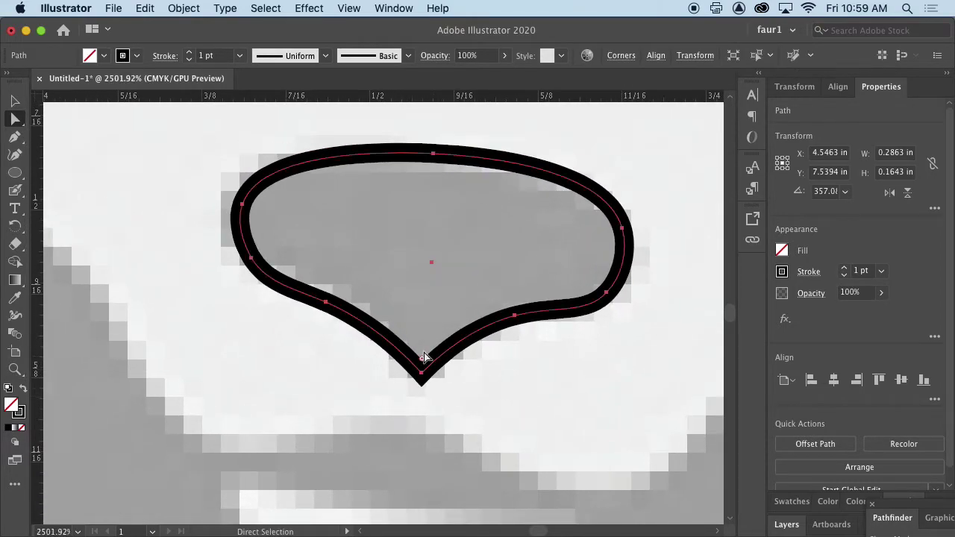
{"action": "left_click_drag", "start_coordinate": [422, 362], "coordinate": [428, 359]}
{"action": "left_click", "coordinate": [15, 101]}
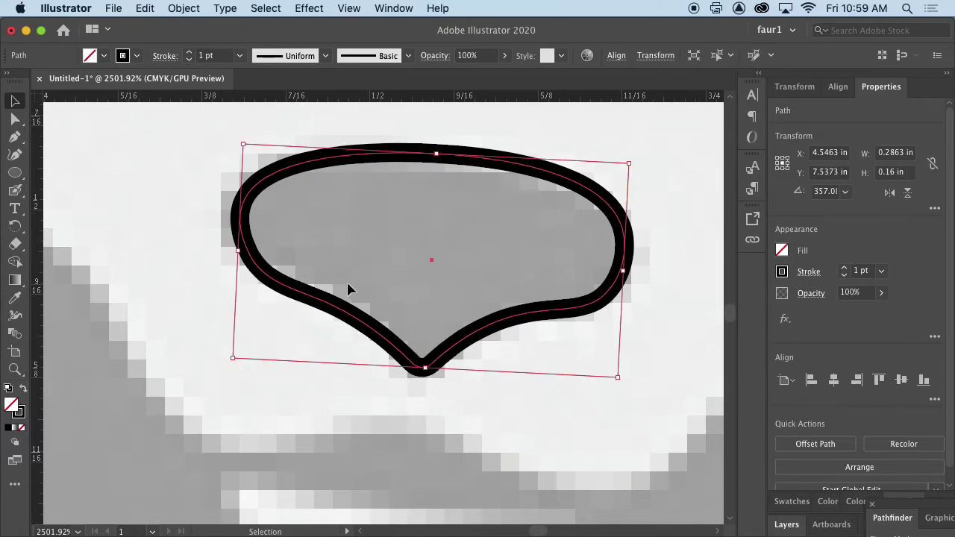
{"action": "left_click", "coordinate": [23, 389]}
Trace the mouth's lower edge with a curvature path about 0.27 × 0.10 in, with no fill and a 1 pt black stroke
{"action": "key", "text": "super+minus"}
{"action": "key", "text": "super+minus"}
{"action": "key", "text": "super+minus"}
{"action": "key", "text": "super+minus"}
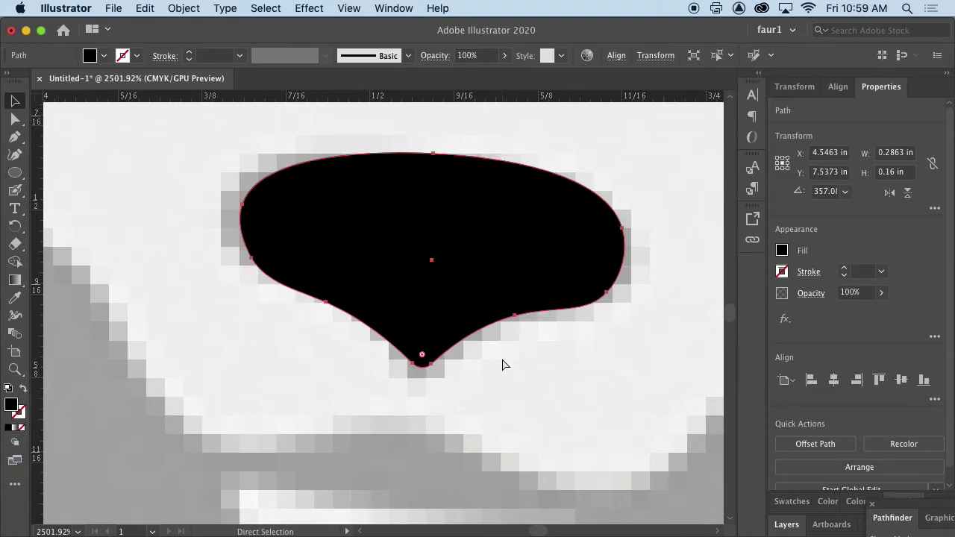
{"action": "key", "text": "super+minus"}
{"action": "key", "text": "super+minus"}
{"action": "key", "text": "super+minus"}
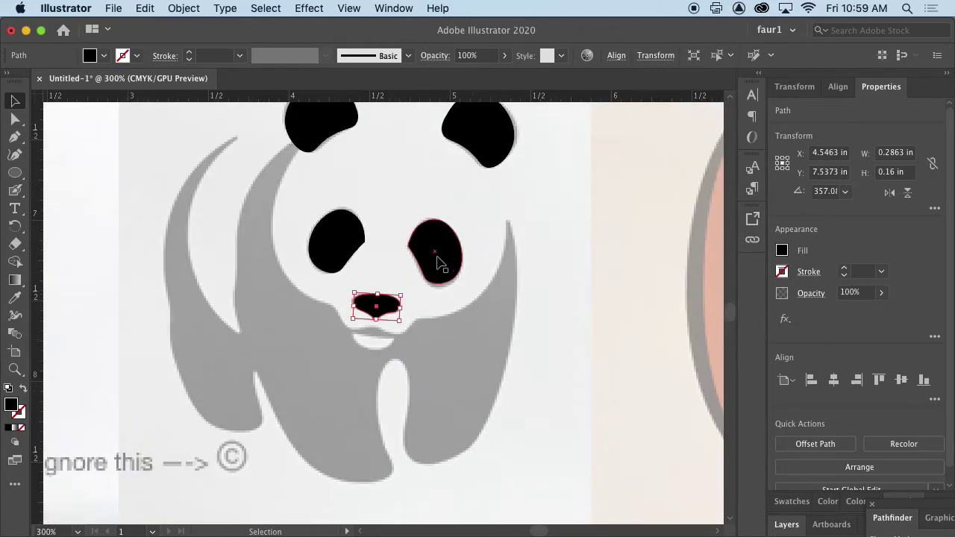
{"action": "scroll", "coordinate": [386, 320], "scroll_direction": "up", "scroll_amount": 5}
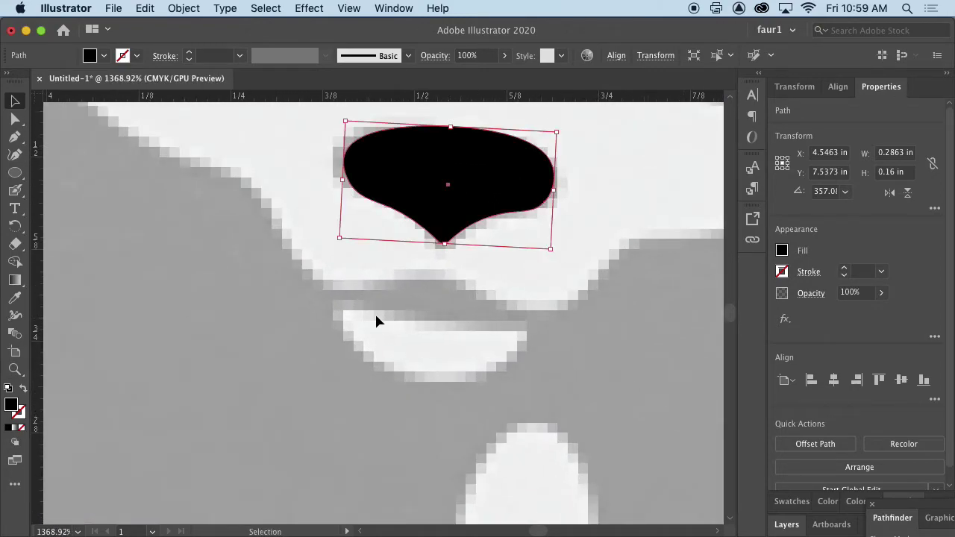
{"action": "left_click", "coordinate": [14, 155]}
{"action": "left_click", "coordinate": [332, 309]}
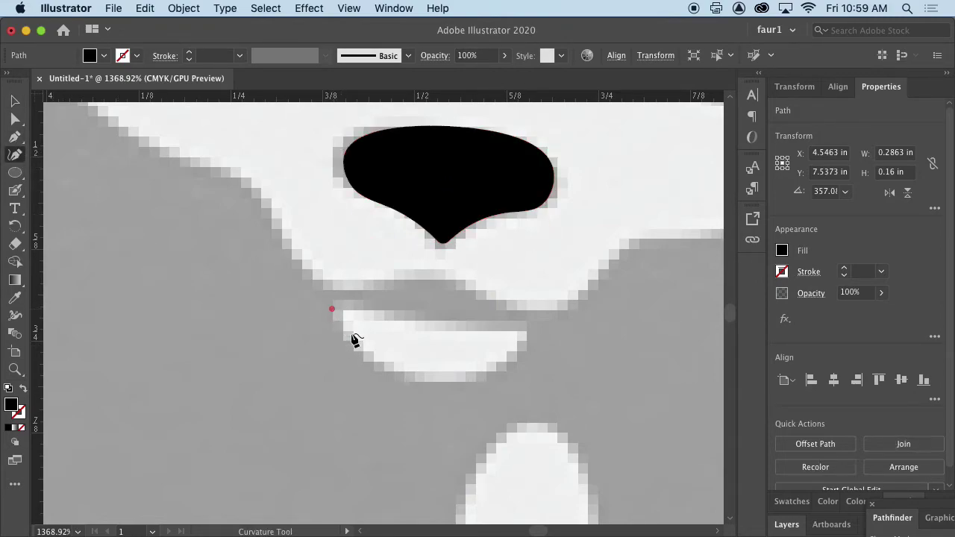
{"action": "left_click", "coordinate": [391, 371]}
{"action": "left_click", "coordinate": [485, 376]}
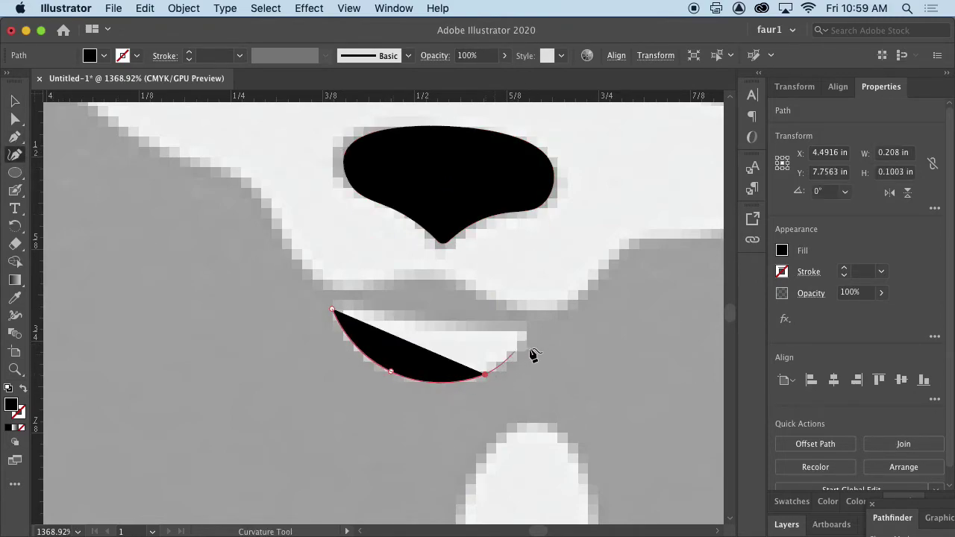
{"action": "left_click", "coordinate": [531, 334]}
{"action": "key", "text": "Escape"}
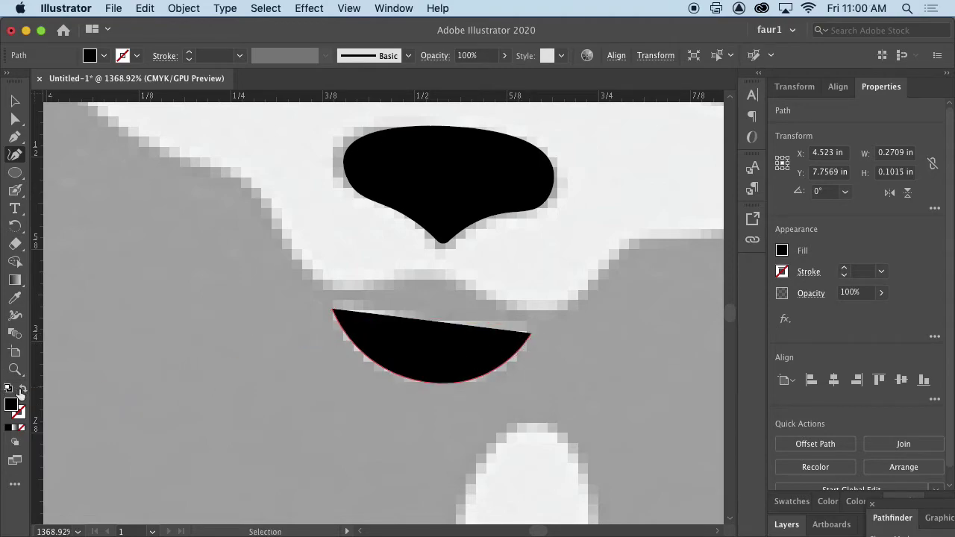
{"action": "left_click", "coordinate": [22, 389]}
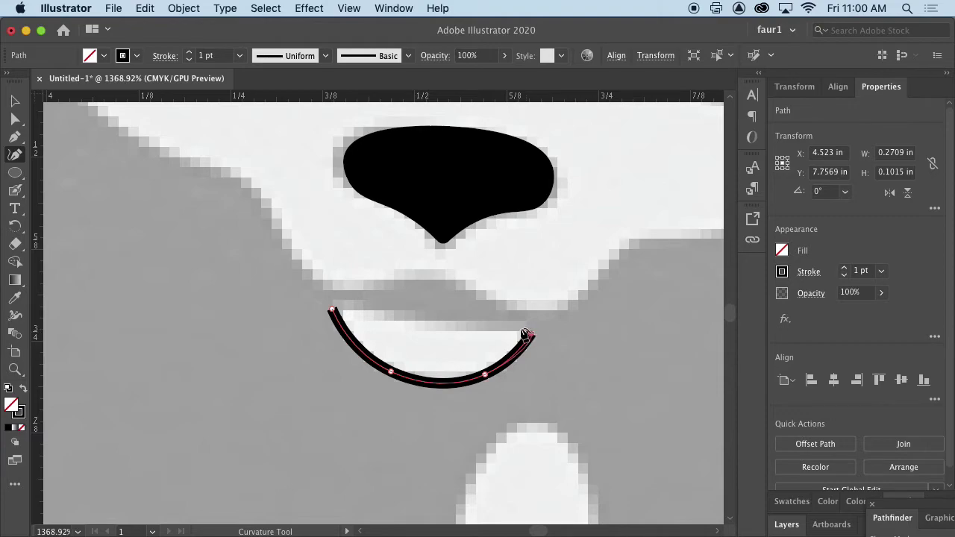
Continue the mouth path along its upper edge and close it at the starting point
{"action": "left_click", "coordinate": [510, 324]}
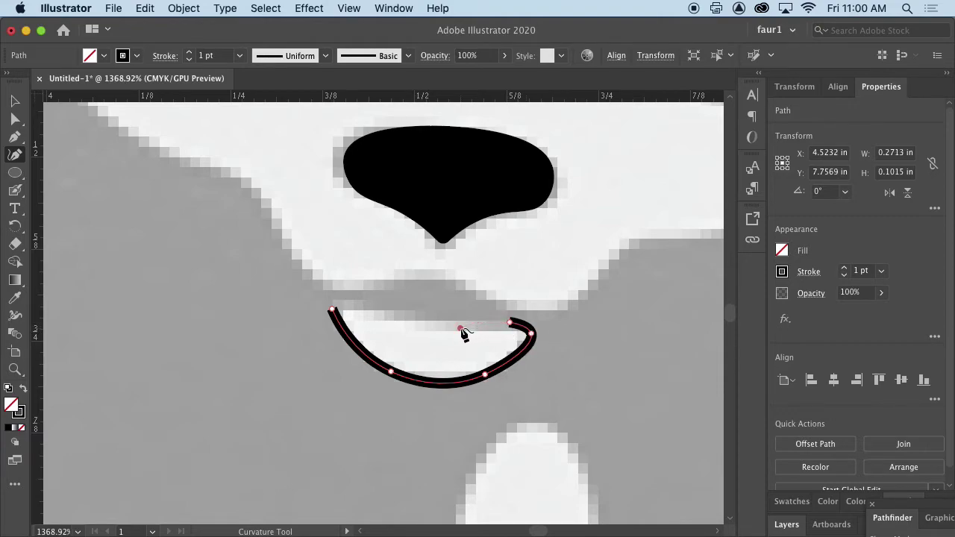
{"action": "left_click", "coordinate": [461, 329]}
{"action": "left_click", "coordinate": [403, 319]}
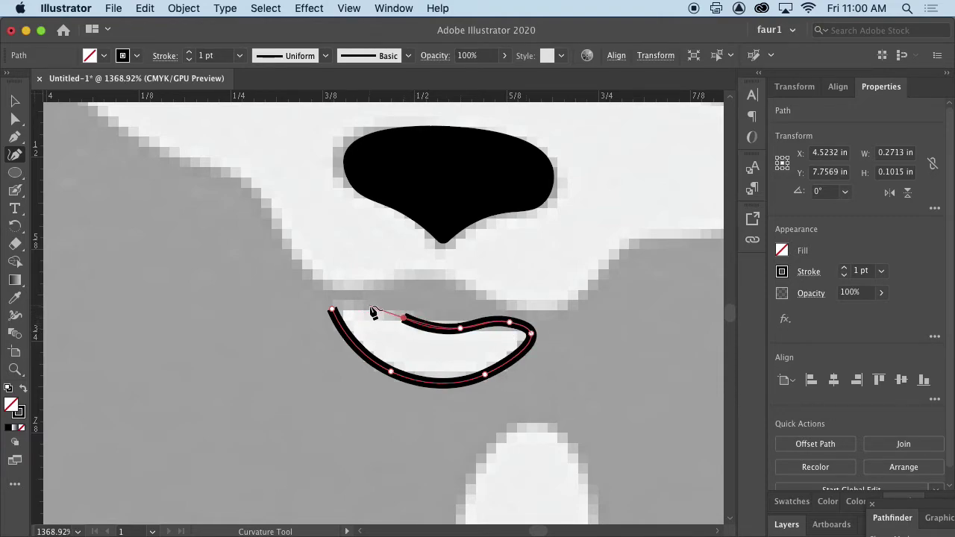
{"action": "left_click", "coordinate": [371, 307]}
{"action": "left_click", "coordinate": [334, 309]}
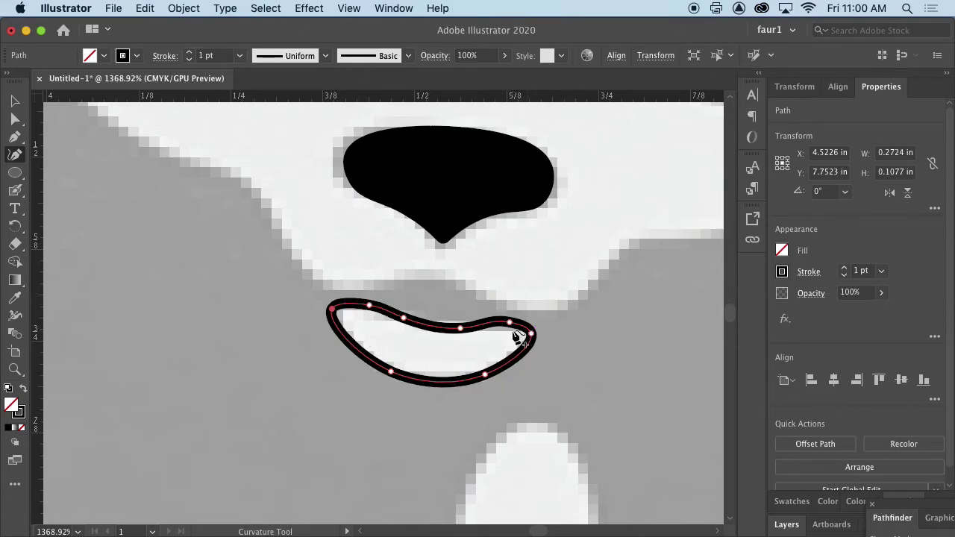
Give the mouth shape a solid white fill with no stroke
{"action": "key", "text": "v"}
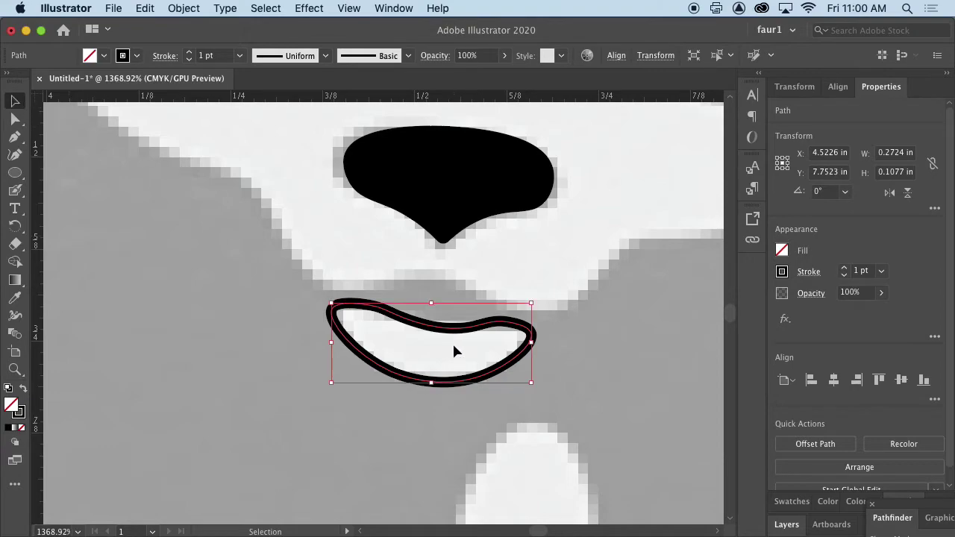
{"action": "left_click", "coordinate": [23, 391]}
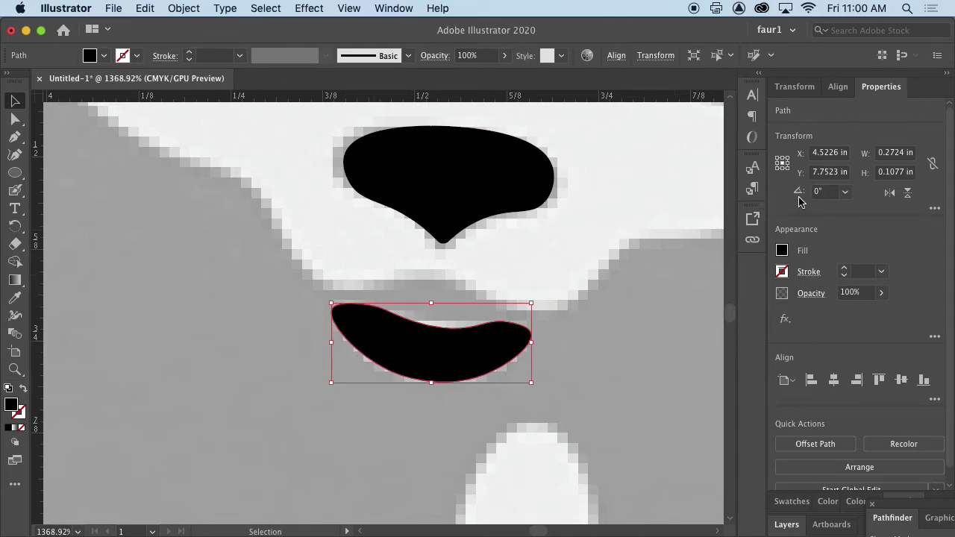
{"action": "left_click", "coordinate": [781, 251]}
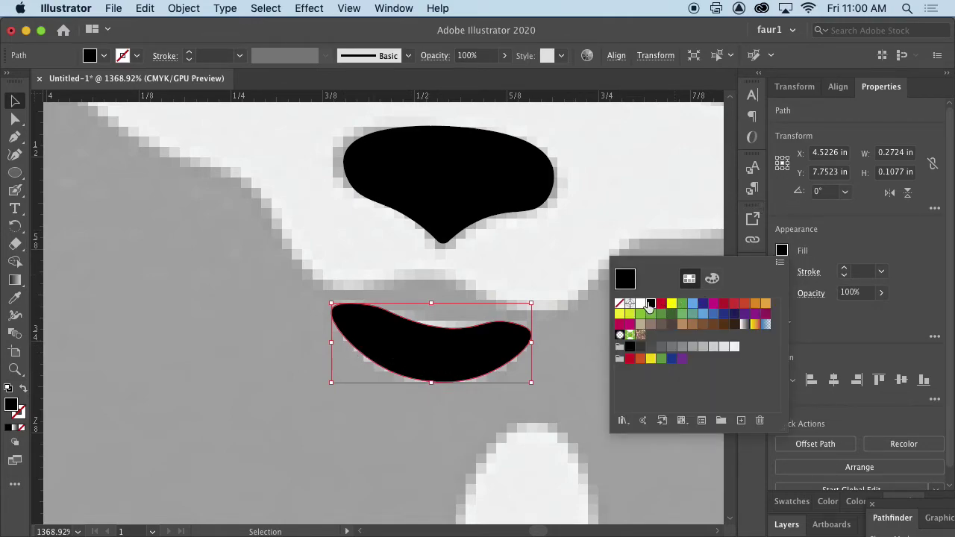
{"action": "left_click", "coordinate": [641, 305]}
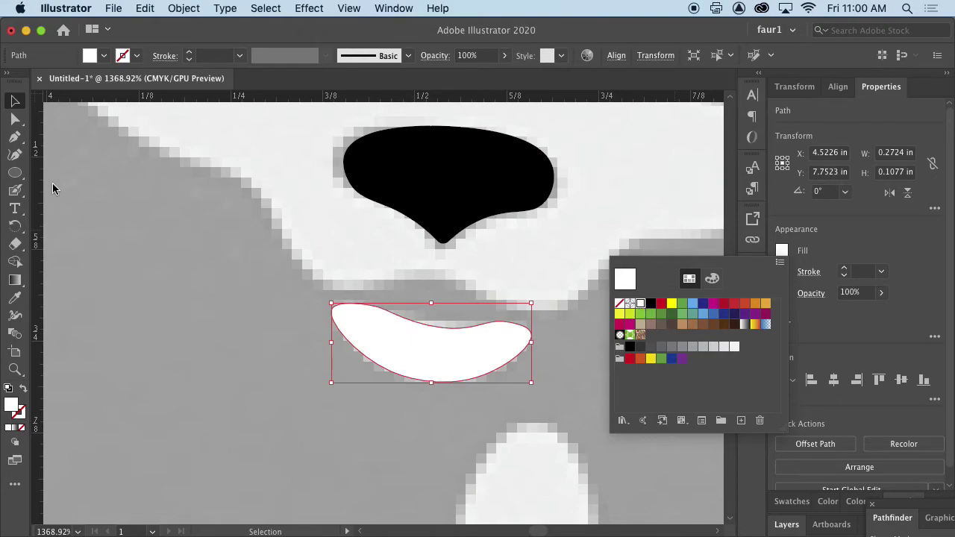
{"action": "left_click", "coordinate": [144, 198]}
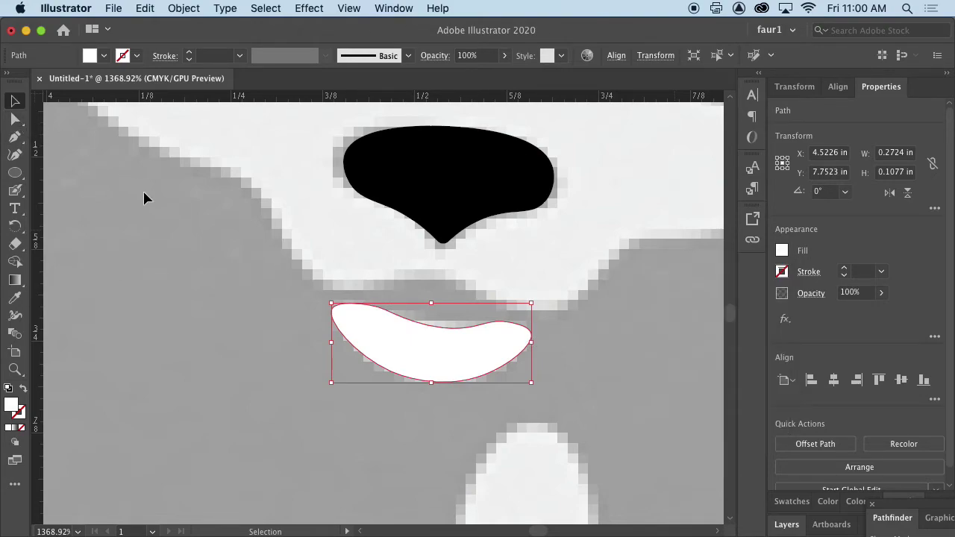
Start a curvature path from the body's upper right tip down its outer edge, with no fill and a 1 pt black stroke
{"action": "scroll", "coordinate": [582, 327], "scroll_direction": "down", "scroll_amount": 5}
{"action": "key", "text": "a"}
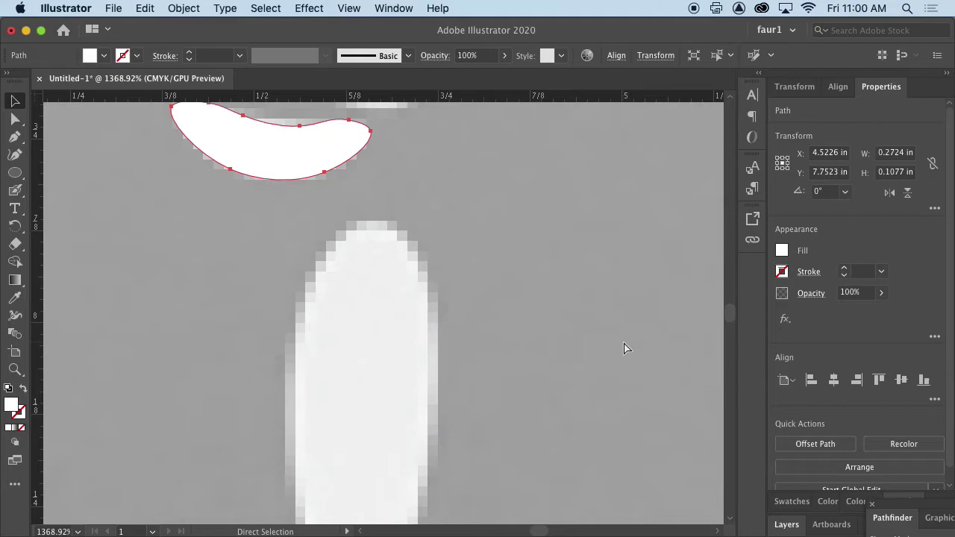
{"action": "scroll", "coordinate": [625, 348], "scroll_direction": "up", "scroll_amount": 3}
{"action": "key", "text": "super+minus"}
{"action": "key", "text": "super+minus"}
{"action": "key", "text": "super+minus"}
{"action": "key", "text": "space"}
{"action": "left_click_drag", "start_coordinate": [624, 341], "coordinate": [560, 423]}
{"action": "key", "text": "v"}
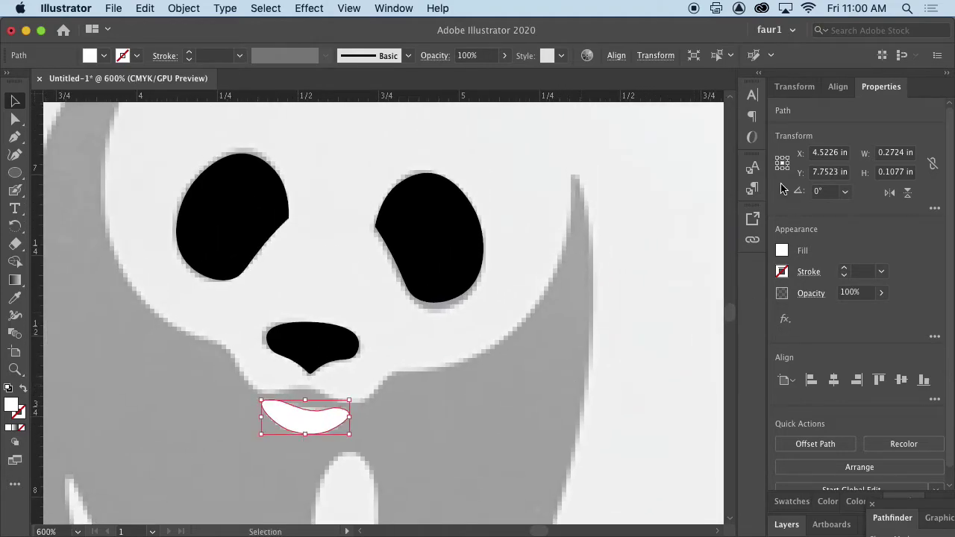
{"action": "left_click", "coordinate": [20, 157]}
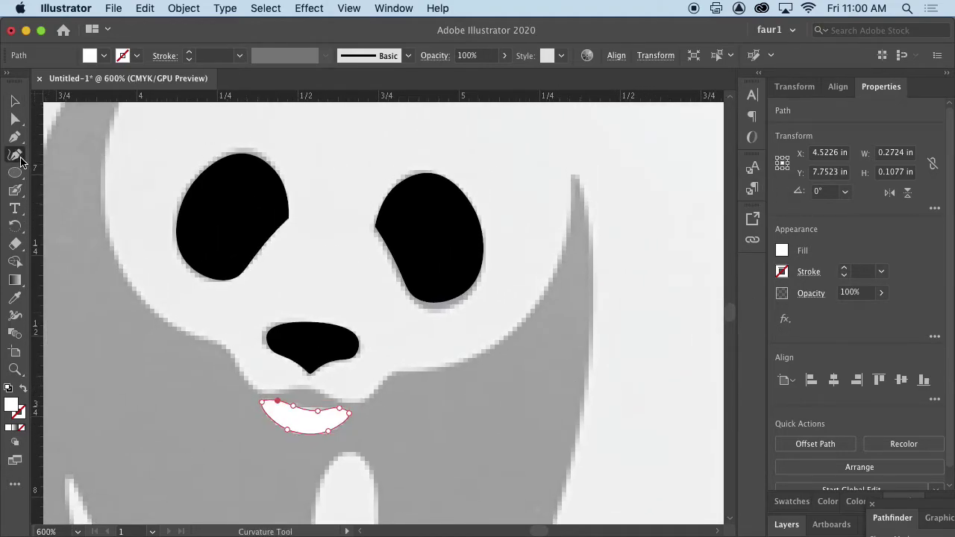
{"action": "left_click", "coordinate": [574, 171]}
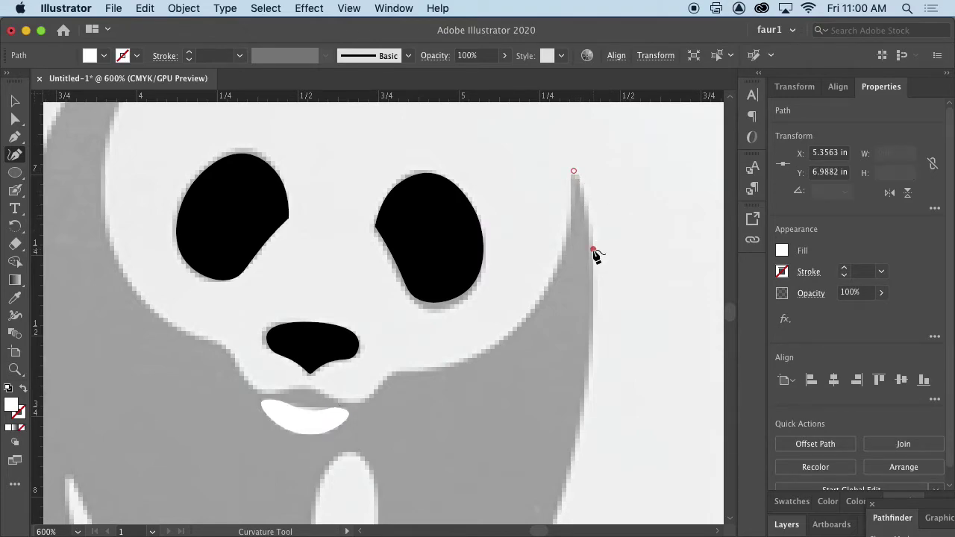
{"action": "left_click", "coordinate": [584, 418]}
{"action": "left_click_drag", "start_coordinate": [584, 418], "coordinate": [574, 318]}
{"action": "key", "text": "Escape"}
{"action": "left_click", "coordinate": [23, 389]}
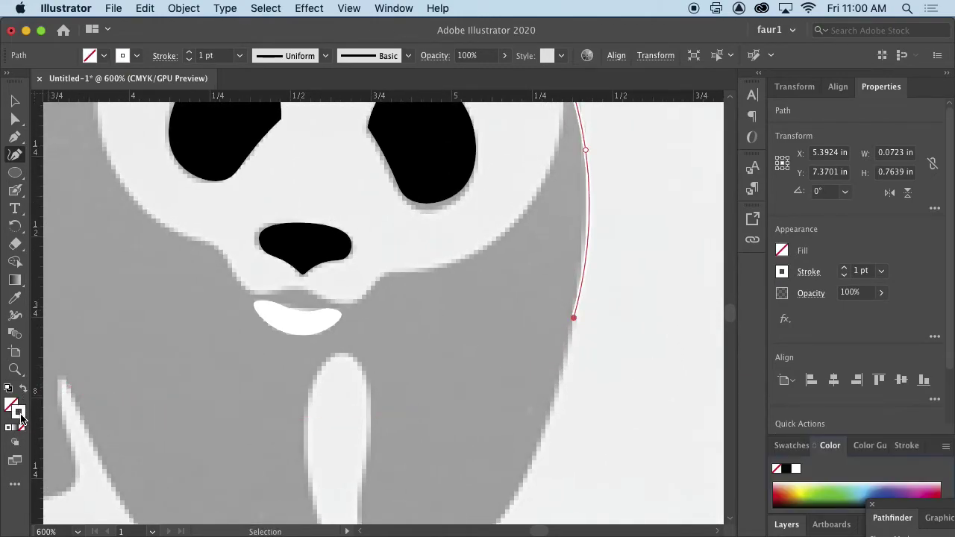
{"action": "left_click", "coordinate": [785, 469]}
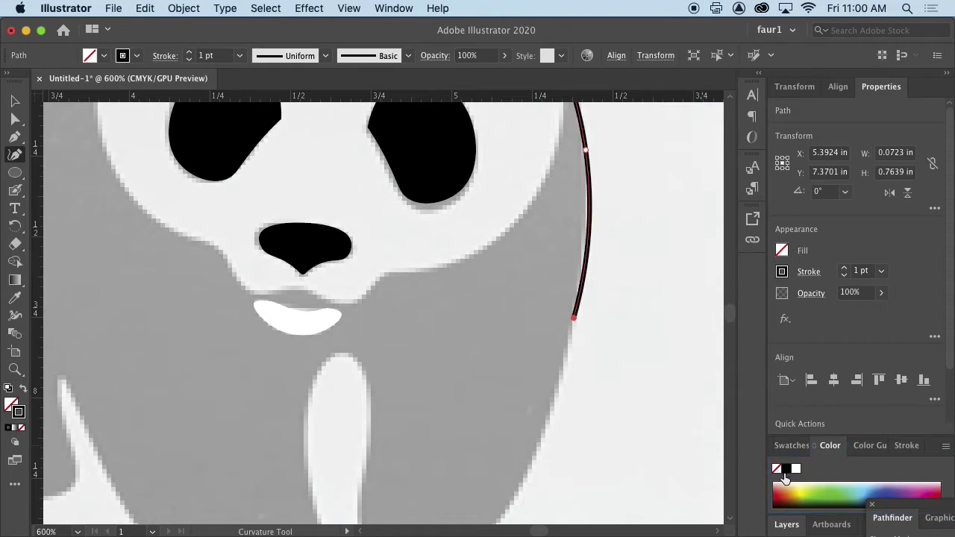
Continue the body outline down the outer right edge, around the right front paw, and up the leg's inner side
{"action": "left_click_drag", "start_coordinate": [521, 500], "coordinate": [587, 411]}
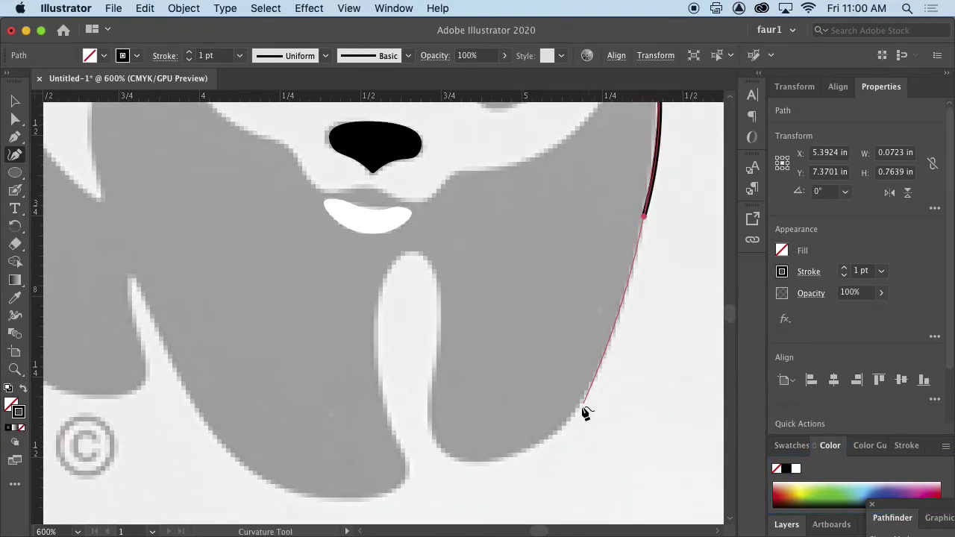
{"action": "left_click", "coordinate": [575, 411]}
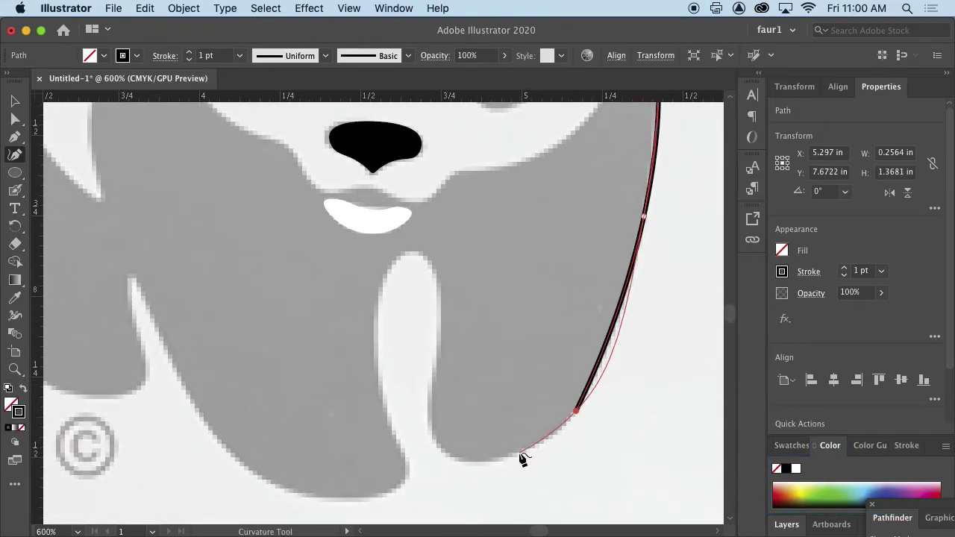
{"action": "left_click", "coordinate": [520, 453]}
{"action": "left_click", "coordinate": [471, 459]}
{"action": "left_click", "coordinate": [439, 442]}
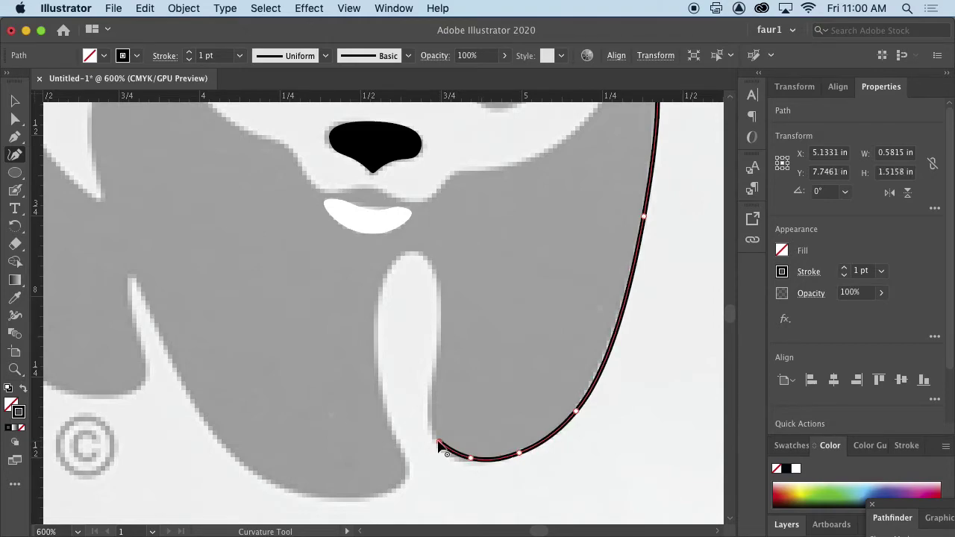
{"action": "left_click", "coordinate": [432, 407]}
{"action": "left_click", "coordinate": [438, 356]}
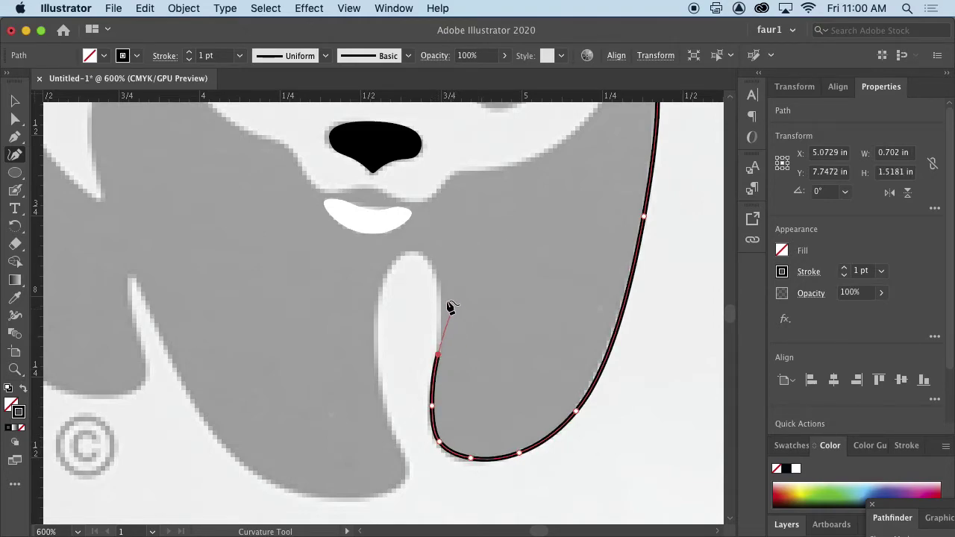
Continue the body outline over the arched gap between the front legs and down the other leg's inner side
{"action": "left_click", "coordinate": [440, 283]}
{"action": "left_click", "coordinate": [409, 252]}
{"action": "left_click", "coordinate": [391, 263]}
{"action": "left_click", "coordinate": [375, 293]}
{"action": "left_click", "coordinate": [375, 367]}
{"action": "left_click", "coordinate": [401, 452]}
Trace the body outline around the left front paw and up to the pointed notch beside the rear leg
{"action": "left_click", "coordinate": [407, 464]}
{"action": "left_click", "coordinate": [386, 493]}
{"action": "left_click", "coordinate": [341, 498]}
{"action": "left_click", "coordinate": [298, 492]}
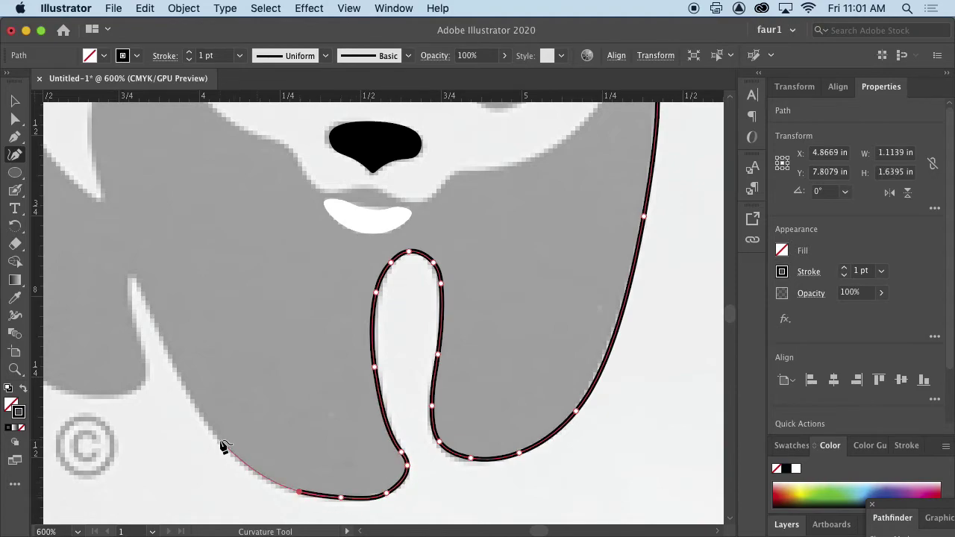
{"action": "left_click", "coordinate": [220, 440]}
{"action": "left_click", "coordinate": [151, 307]}
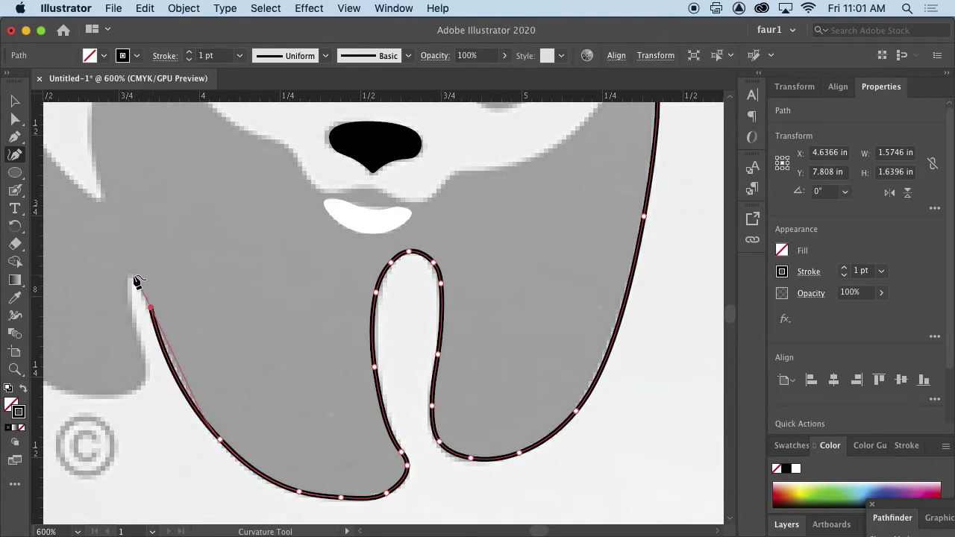
{"action": "left_click", "coordinate": [133, 273]}
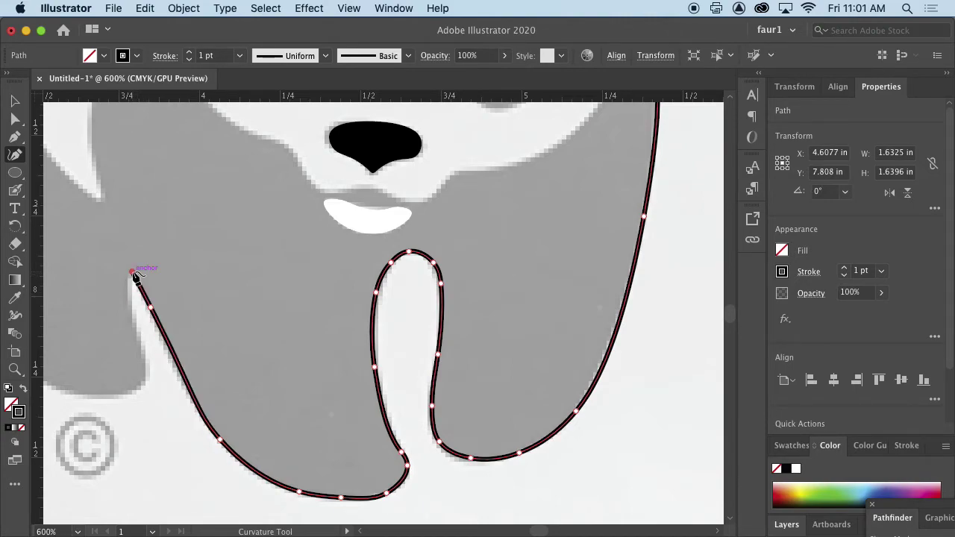
Give the notch a sharp corner and continue the outline around the rear paw and up the leg's outer edge
{"action": "left_click", "coordinate": [132, 317]}
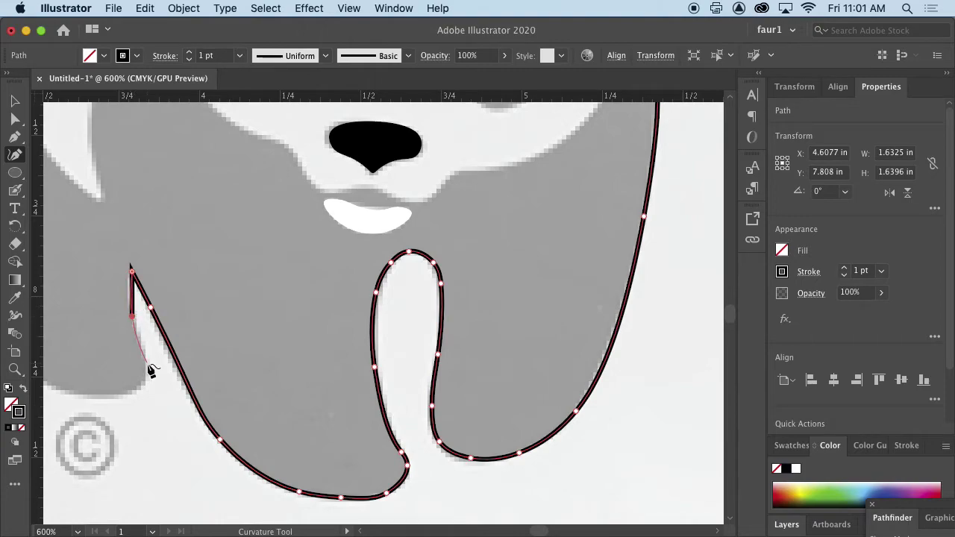
{"action": "left_click", "coordinate": [140, 393]}
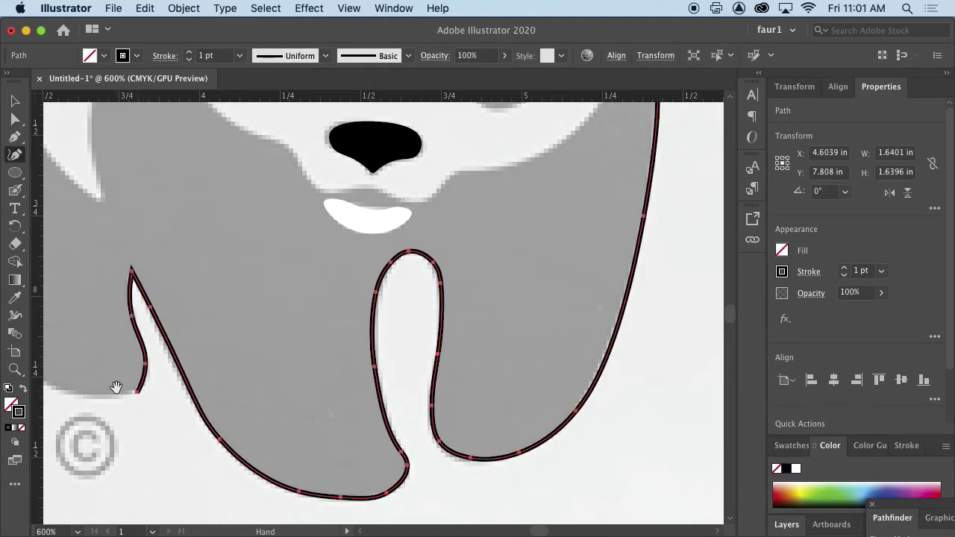
{"action": "left_click_drag", "start_coordinate": [113, 386], "coordinate": [415, 416]}
{"action": "left_click", "coordinate": [397, 419]}
{"action": "left_click", "coordinate": [321, 393]}
{"action": "left_click", "coordinate": [275, 297]}
{"action": "left_click_drag", "start_coordinate": [257, 191], "coordinate": [289, 344]}
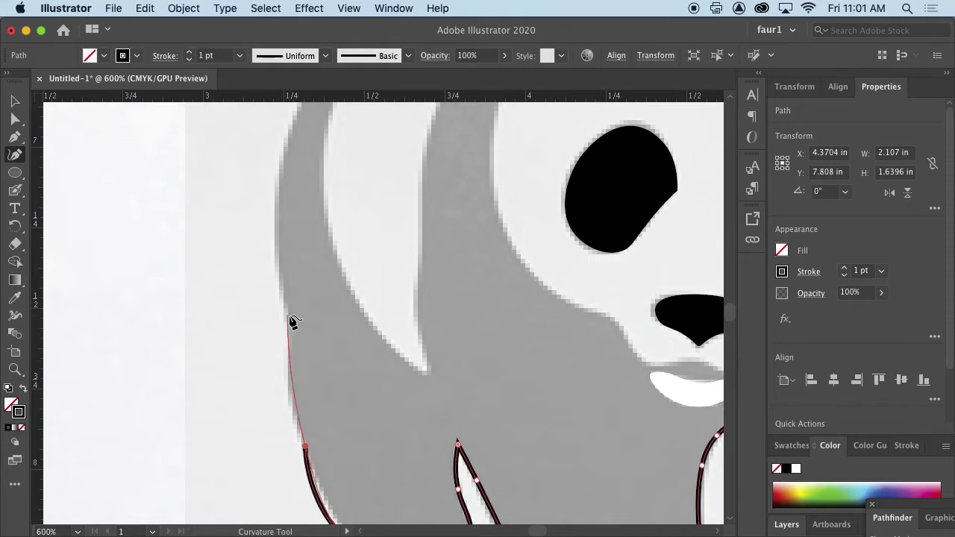
Continue the body outline up the curved outer edge of the back to its narrow upper tip
{"action": "left_click", "coordinate": [291, 321]}
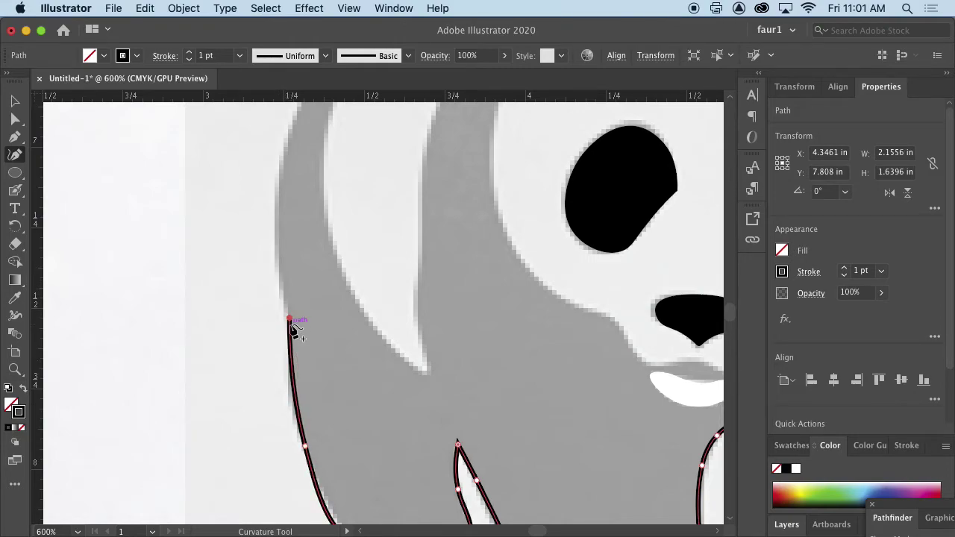
{"action": "left_click", "coordinate": [277, 246]}
{"action": "left_click", "coordinate": [286, 144]}
{"action": "left_click_drag", "start_coordinate": [294, 148], "coordinate": [277, 315]}
{"action": "left_click", "coordinate": [338, 200]}
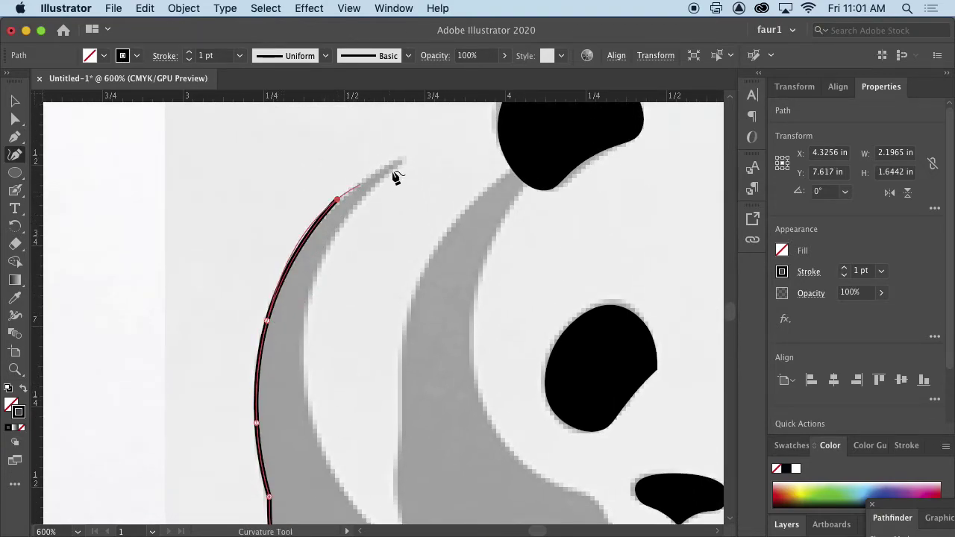
{"action": "left_click", "coordinate": [405, 156]}
Trace the inner edge of the back's crescent from its tip down to the white area's lower point
{"action": "left_click", "coordinate": [362, 198]}
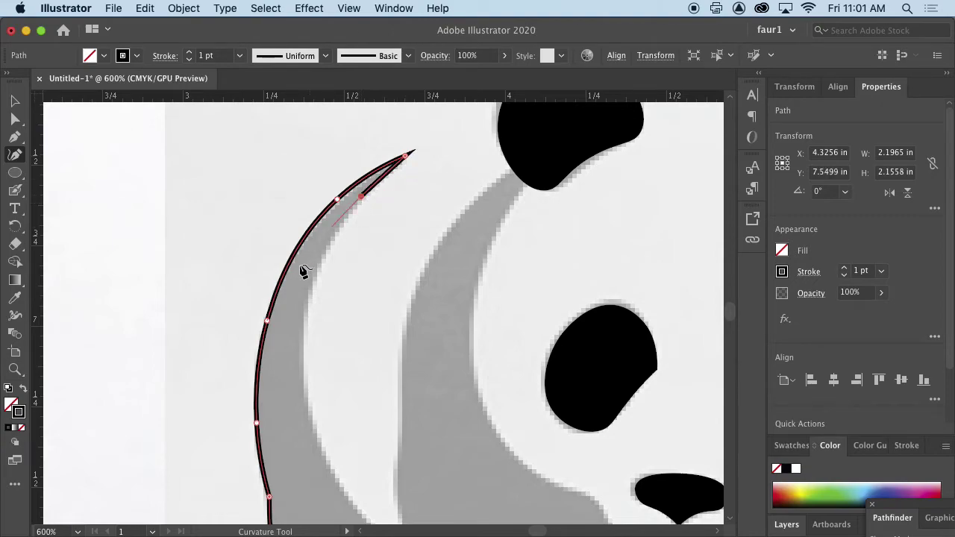
{"action": "left_click", "coordinate": [304, 323]}
{"action": "left_click", "coordinate": [330, 469]}
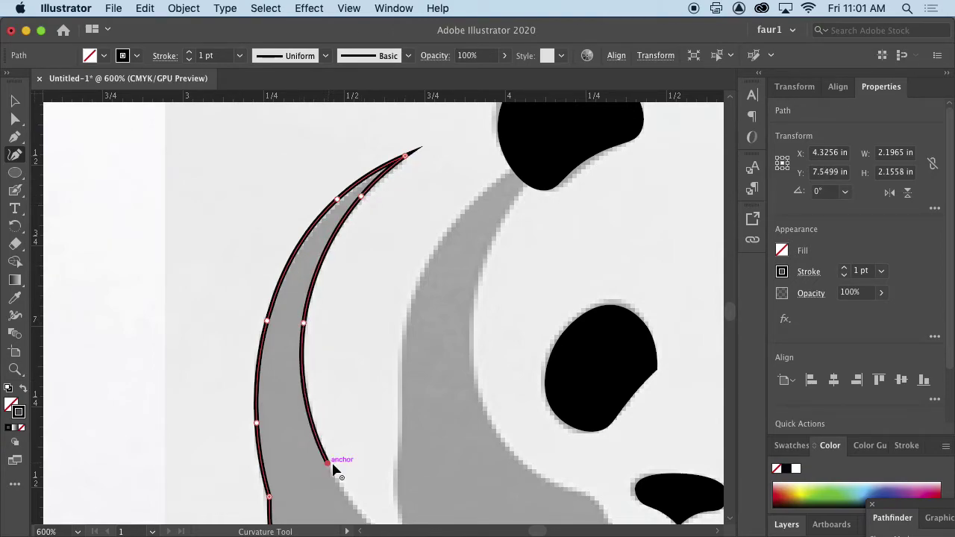
{"action": "scroll", "coordinate": [309, 305], "scroll_direction": "down", "scroll_amount": 5}
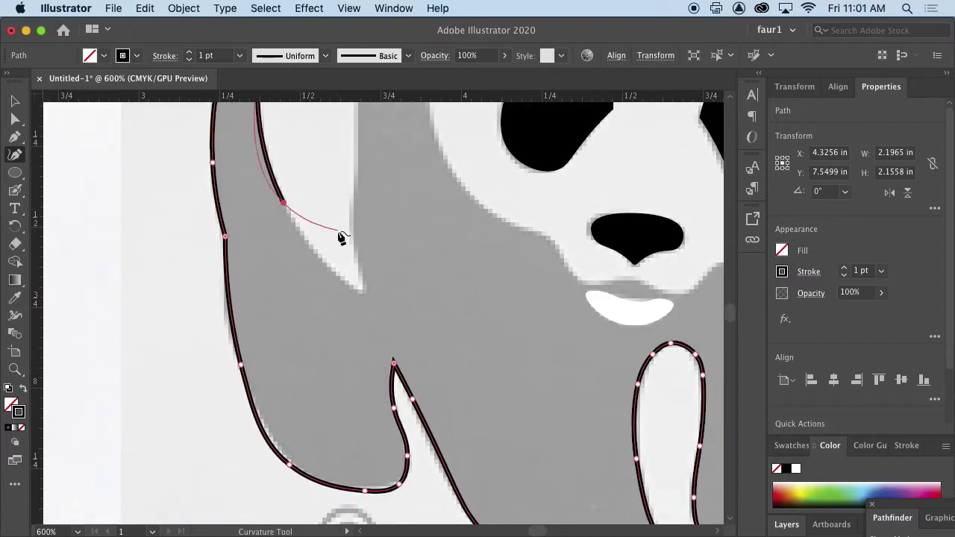
{"action": "left_click", "coordinate": [363, 293]}
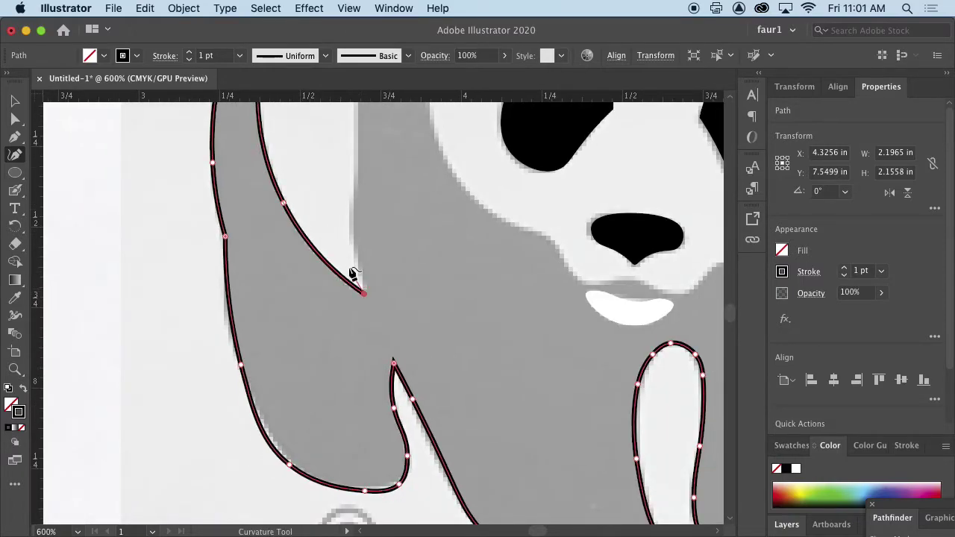
Trace the outer edge of the shoulder band from the white area's lower point up into the left ear
{"action": "left_click", "coordinate": [351, 211]}
{"action": "left_click", "coordinate": [358, 124]}
{"action": "left_click_drag", "start_coordinate": [358, 123], "coordinate": [346, 375]}
{"action": "left_click", "coordinate": [343, 513]}
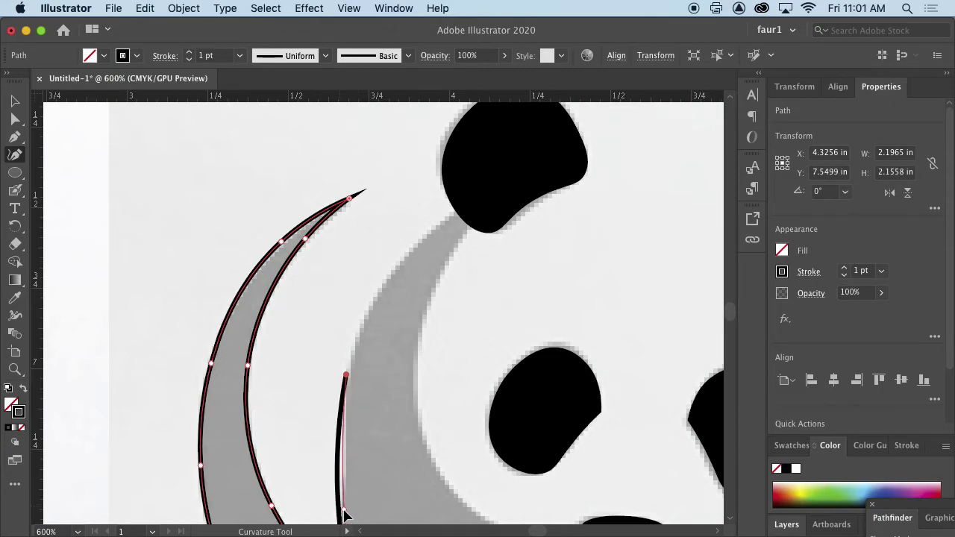
{"action": "left_click", "coordinate": [438, 226]}
{"action": "left_click", "coordinate": [471, 196]}
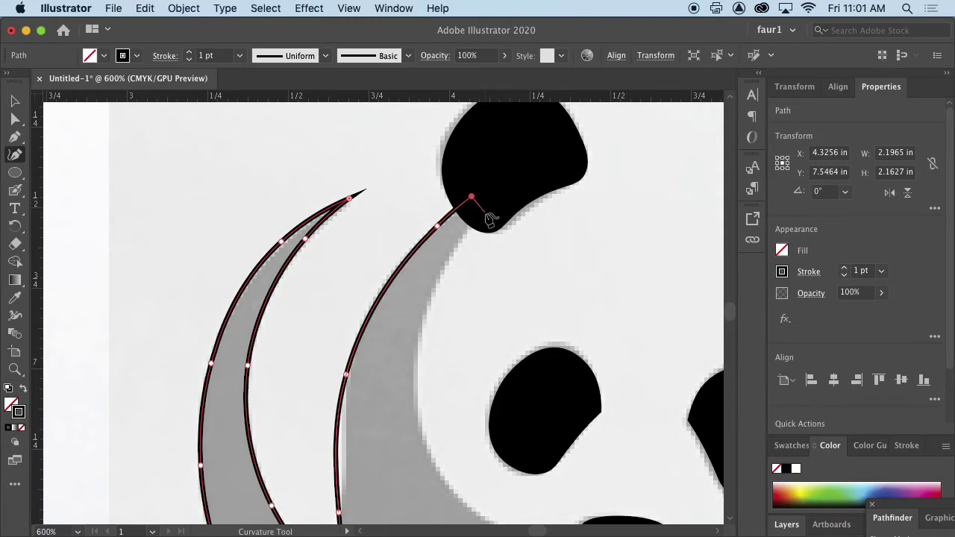
Turn the outline inside the left ear and trace it down the left side of the face toward the muzzle
{"action": "left_click", "coordinate": [485, 214]}
{"action": "left_click", "coordinate": [457, 246]}
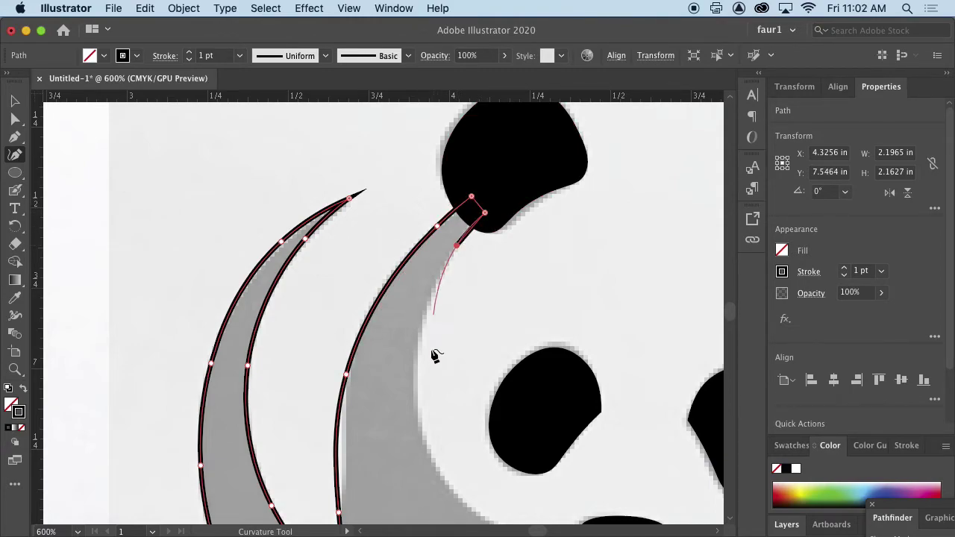
{"action": "left_click", "coordinate": [415, 368]}
{"action": "left_click_drag", "start_coordinate": [414, 385], "coordinate": [386, 191]}
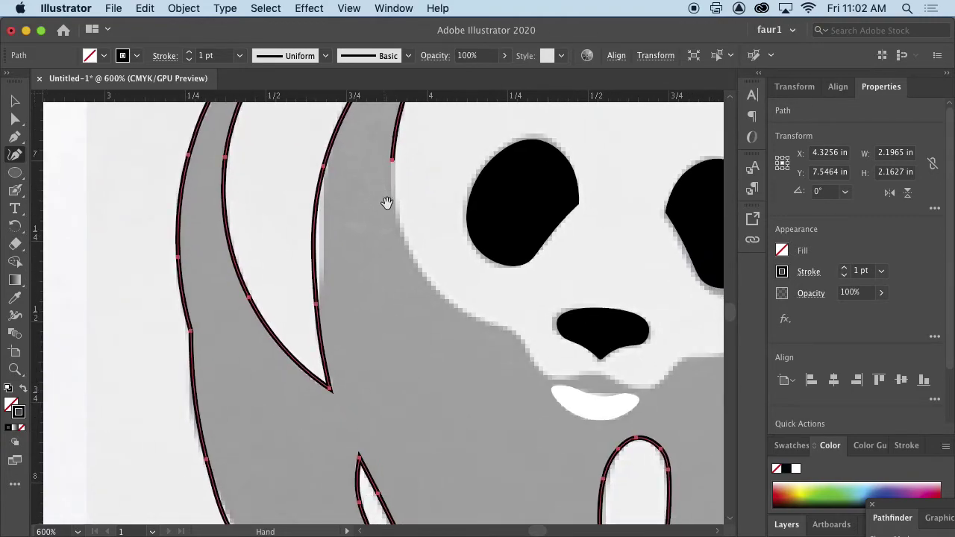
{"action": "left_click", "coordinate": [415, 263]}
{"action": "left_click", "coordinate": [476, 320]}
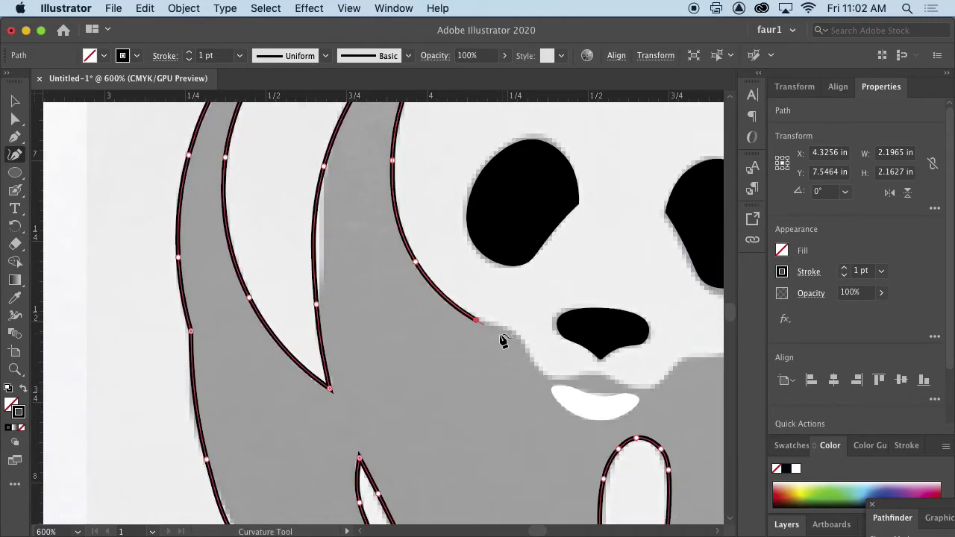
Continue the body outline around the left side of the muzzle and along the curve above the mouth
{"action": "left_click", "coordinate": [500, 326]}
{"action": "left_click", "coordinate": [521, 342]}
{"action": "left_click", "coordinate": [533, 364]}
{"action": "left_click", "coordinate": [552, 379]}
{"action": "left_click", "coordinate": [594, 373]}
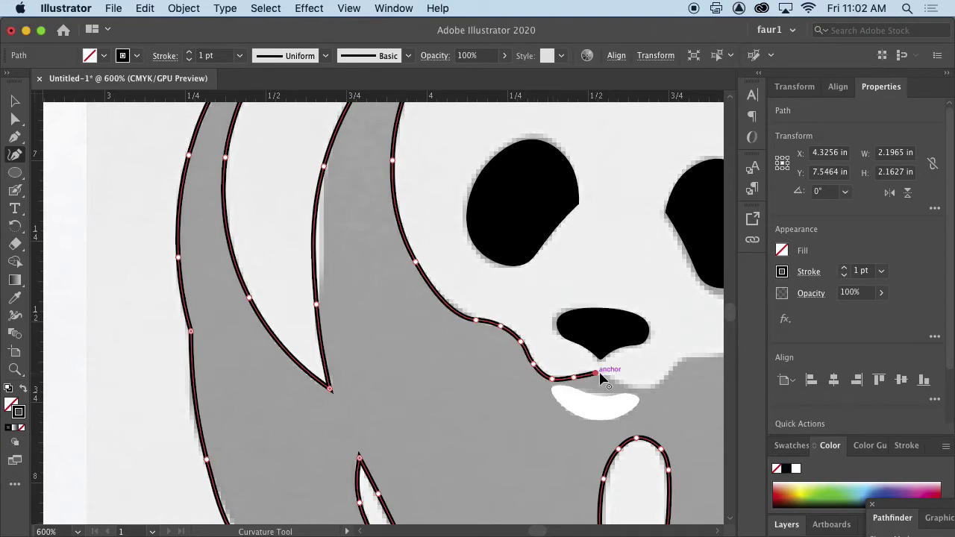
{"action": "left_click", "coordinate": [613, 377]}
{"action": "left_click", "coordinate": [628, 388]}
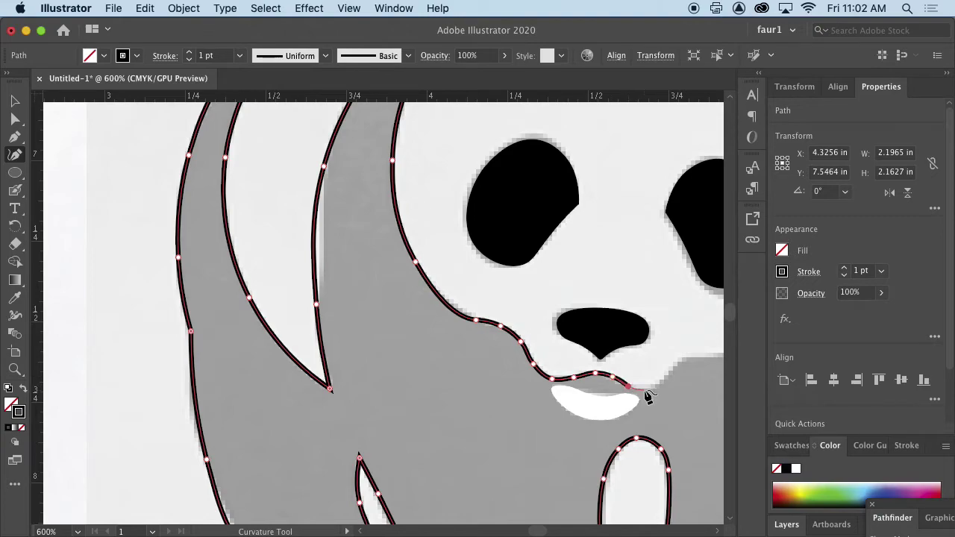
Trace the muzzle's right side and the lower right face edge, closing the body path at its starting tip
{"action": "left_click", "coordinate": [668, 375]}
{"action": "left_click", "coordinate": [678, 359]}
{"action": "left_click_drag", "start_coordinate": [688, 366], "coordinate": [333, 352]}
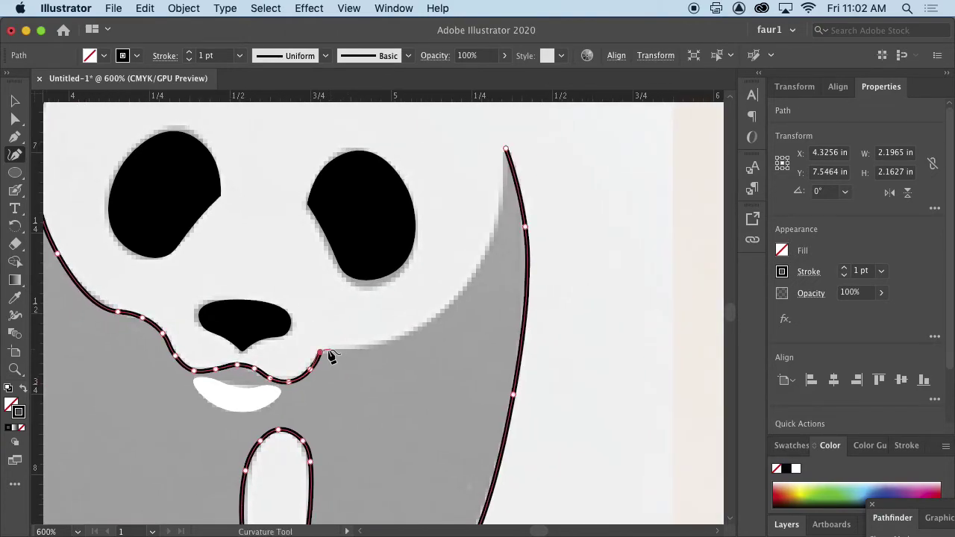
{"action": "left_click", "coordinate": [358, 350]}
{"action": "left_click", "coordinate": [434, 318]}
{"action": "left_click", "coordinate": [491, 238]}
{"action": "left_click", "coordinate": [505, 150]}
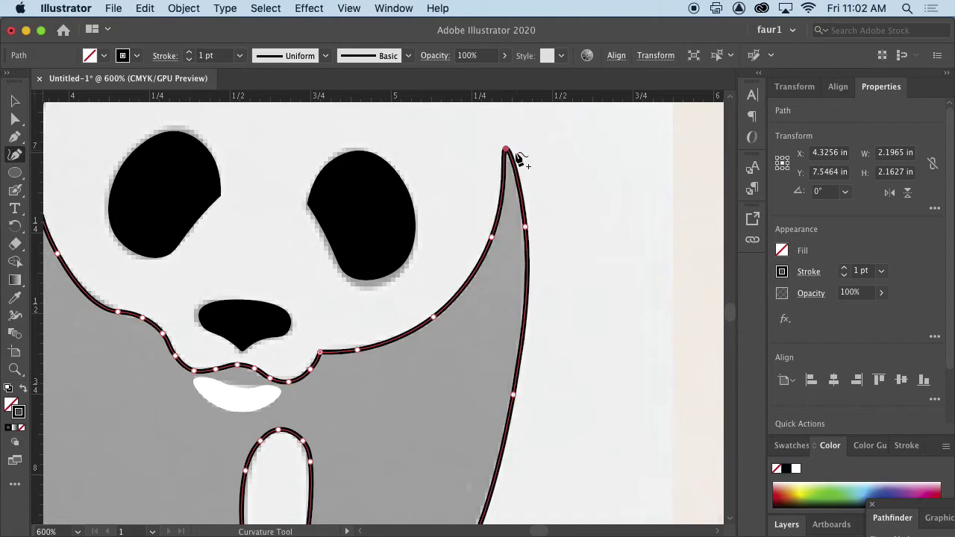
Swap the body shape's fill and stroke for a solid black fill with no stroke, and deselect it
{"action": "left_click", "coordinate": [15, 99]}
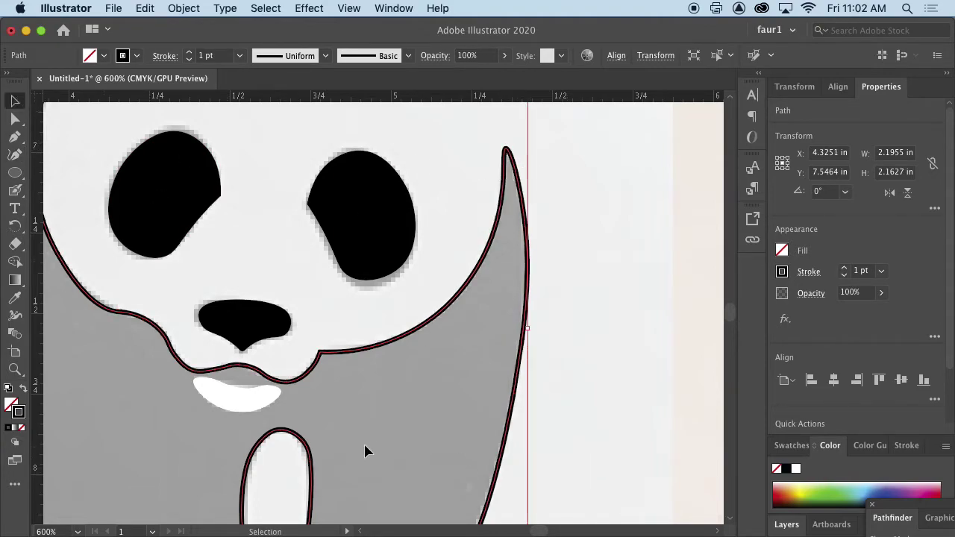
{"action": "key", "text": "super+minus"}
{"action": "key", "text": "a"}
{"action": "key", "text": "v"}
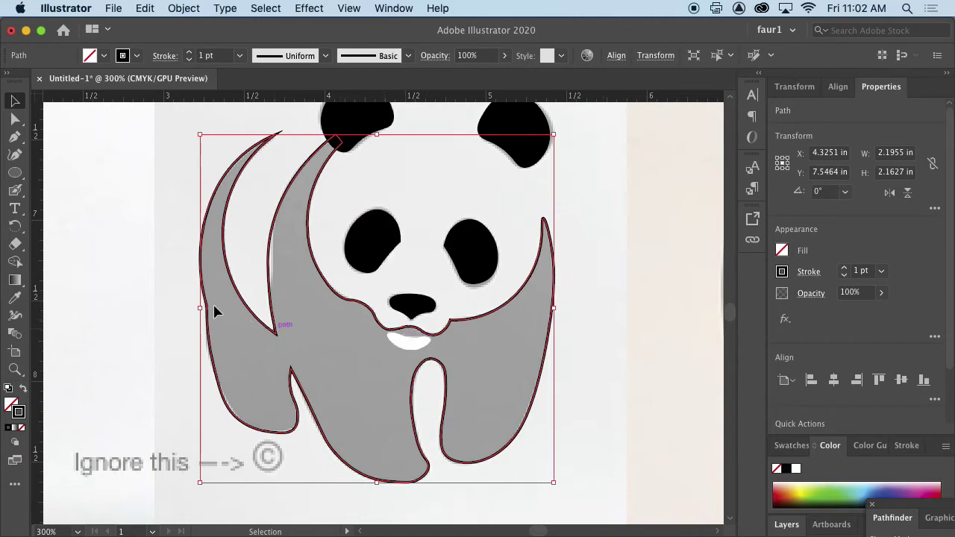
{"action": "left_click", "coordinate": [23, 391]}
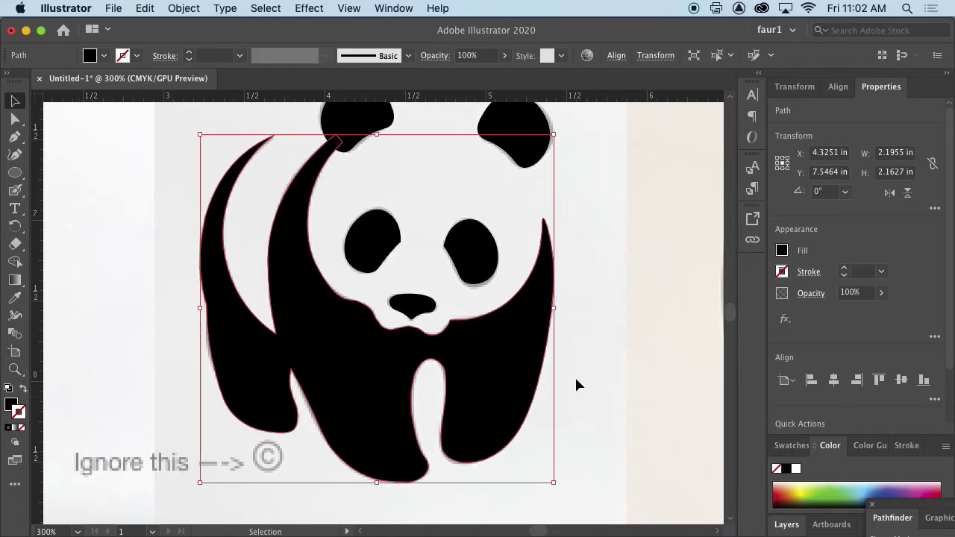
{"action": "key", "text": "super+shift+a"}
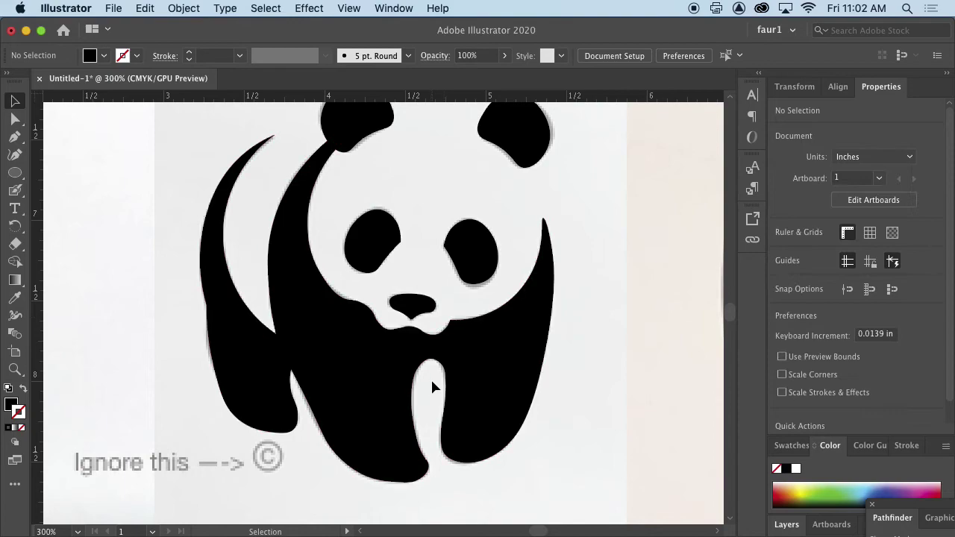
Try to reveal the mouth by bringing the selected mouth and body shapes to the front
{"action": "left_click", "coordinate": [429, 362]}
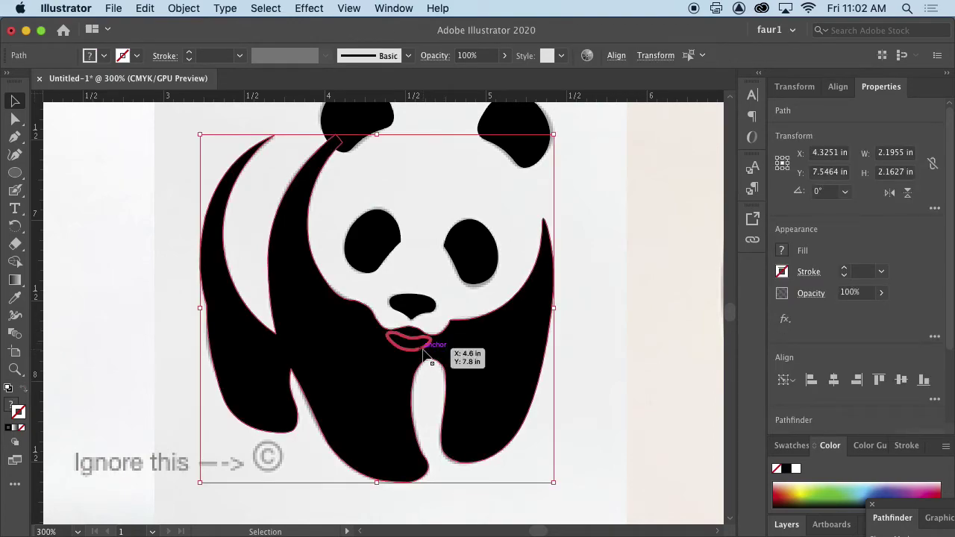
{"action": "right_click", "coordinate": [427, 361]}
{"action": "mouse_move", "coordinate": [522, 466]}
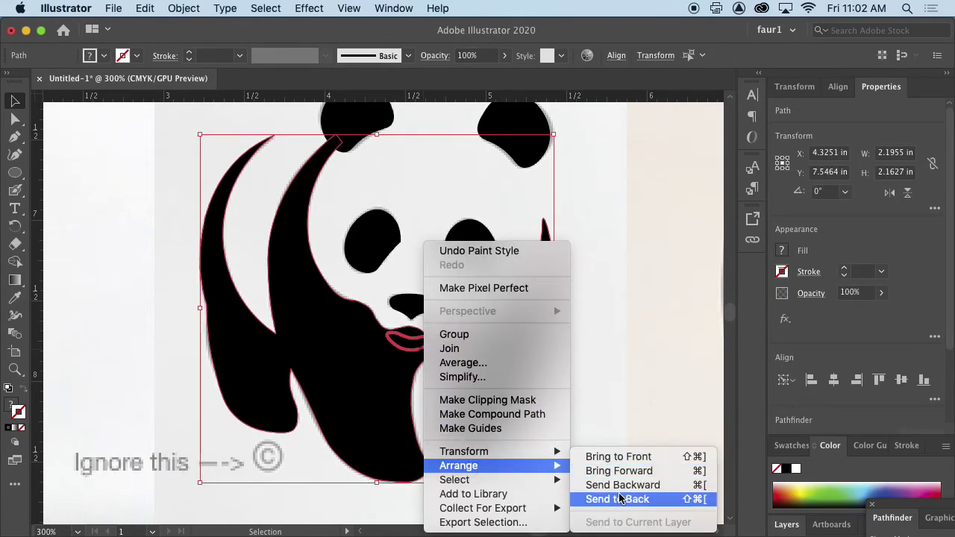
{"action": "left_click", "coordinate": [618, 457]}
{"action": "key", "text": "super+shift+a"}
Send the black body shape to the back, behind the white mouth, and deselect it
{"action": "left_click", "coordinate": [523, 366]}
{"action": "right_click", "coordinate": [522, 367]}
{"action": "mouse_move", "coordinate": [586, 469]}
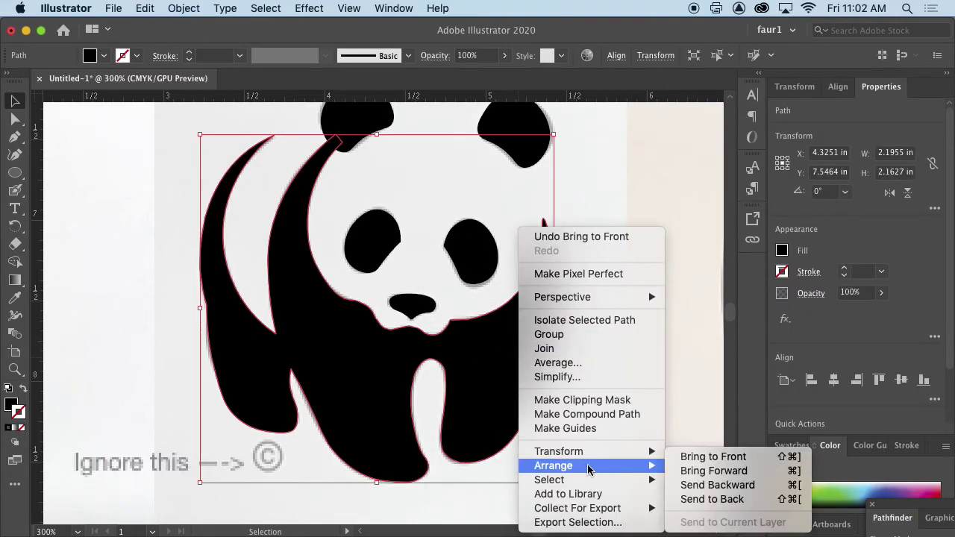
{"action": "left_click", "coordinate": [720, 501]}
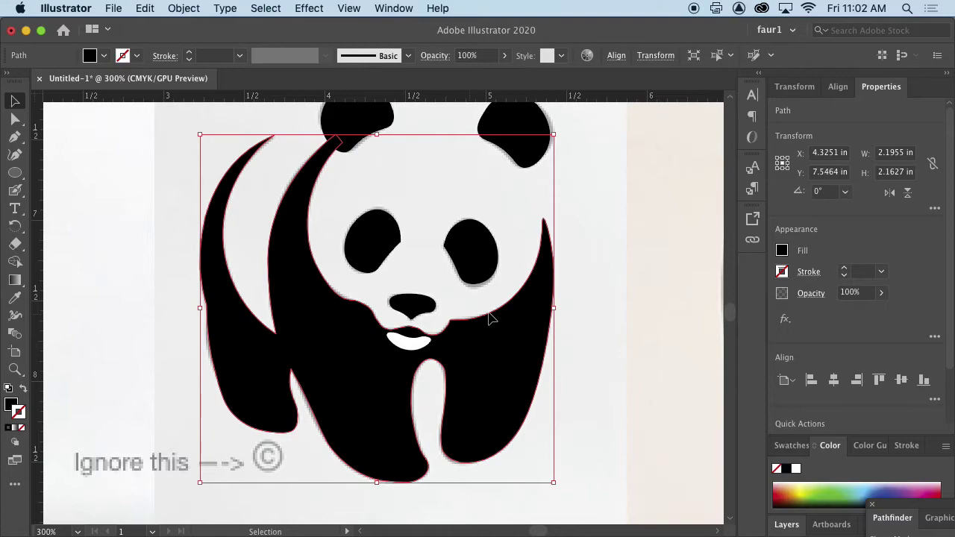
{"action": "left_click", "coordinate": [662, 319]}
Select all the panda shapes, cut the mouth out of the body with Shape Builder, and group them
{"action": "key", "text": "super+minus"}
{"action": "key", "text": "super+minus"}
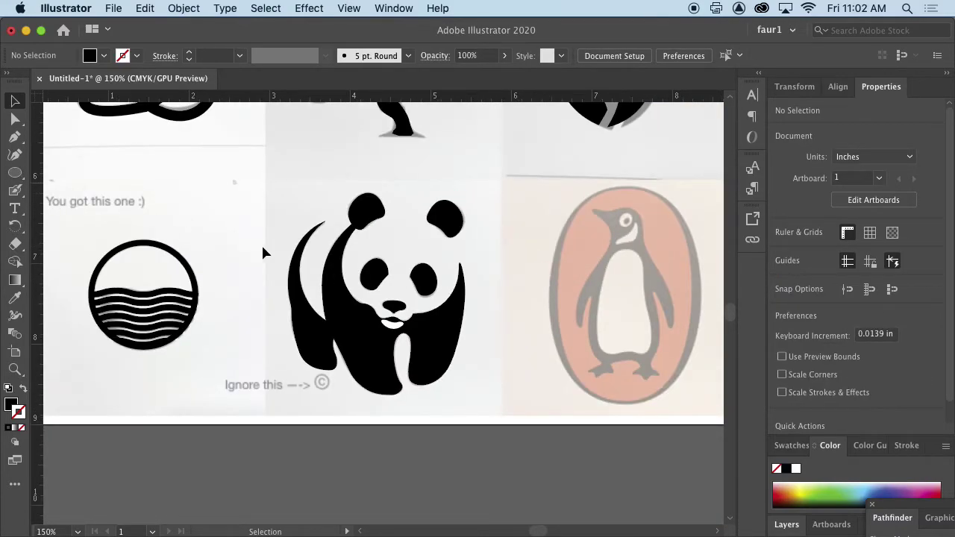
{"action": "left_click", "coordinate": [407, 301]}
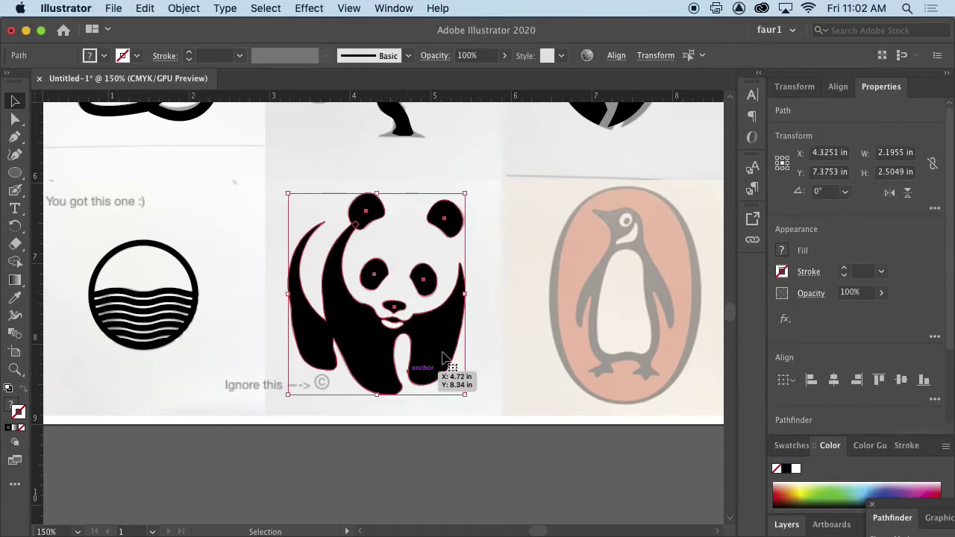
{"action": "left_click", "coordinate": [15, 261]}
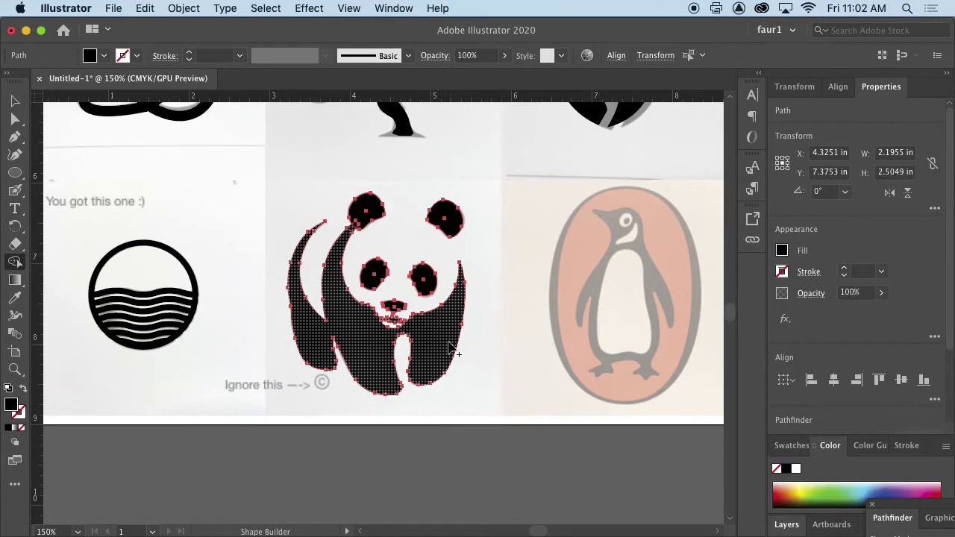
{"action": "scroll", "coordinate": [374, 313], "scroll_direction": "up", "scroll_amount": 5}
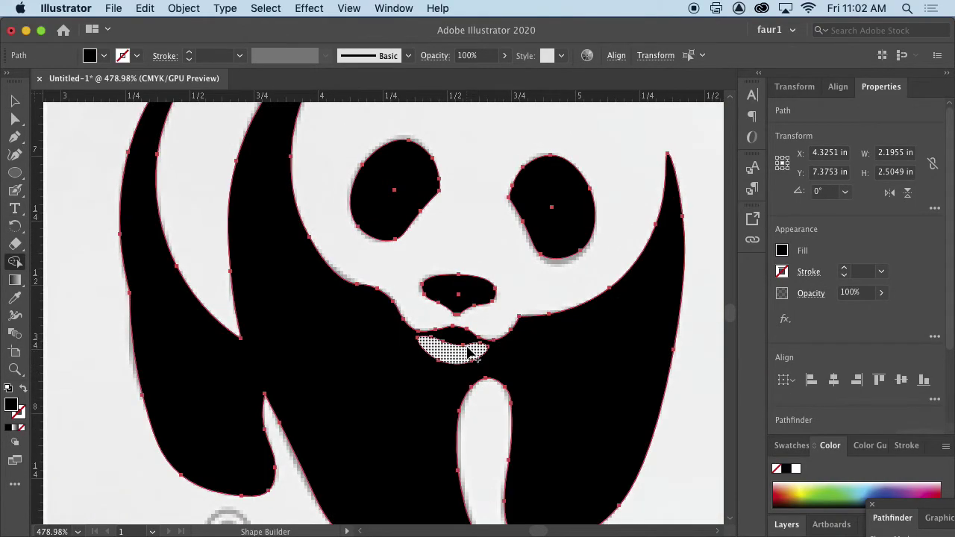
{"action": "left_click", "coordinate": [465, 360]}
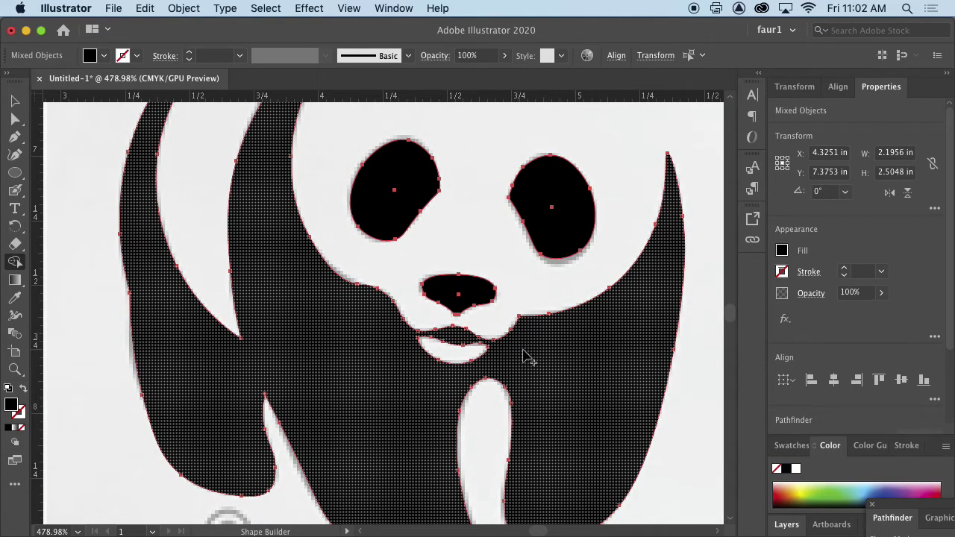
{"action": "left_click", "coordinate": [21, 104]}
{"action": "key", "text": "super+g"}
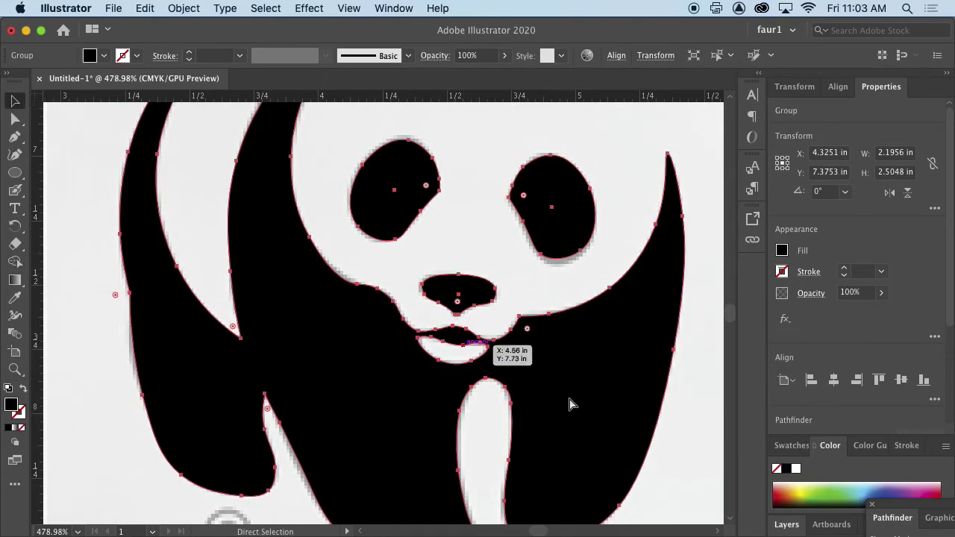
Deselect the panda and draw an ellipse about 1.82 by 2.68 in over the penguin's oval, with a 1 pt black stroke and no fill
{"action": "key", "text": "super+minus"}
{"action": "key", "text": "super+minus"}
{"action": "key", "text": "super+minus"}
{"action": "key", "text": "super+minus"}
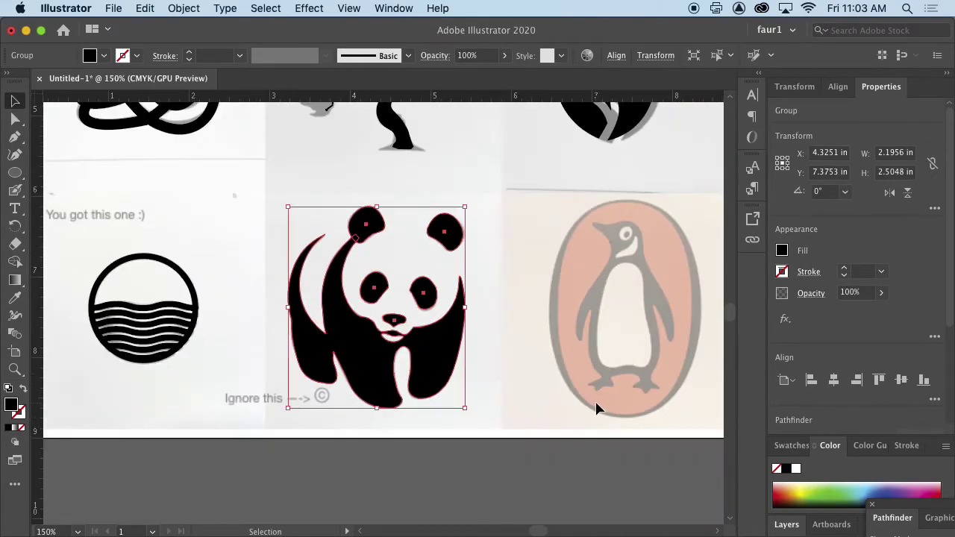
{"action": "left_click", "coordinate": [533, 376]}
{"action": "left_click_drag", "start_coordinate": [465, 366], "coordinate": [568, 352]}
{"action": "key", "text": "super+z"}
{"action": "left_click_drag", "start_coordinate": [737, 330], "coordinate": [563, 369]}
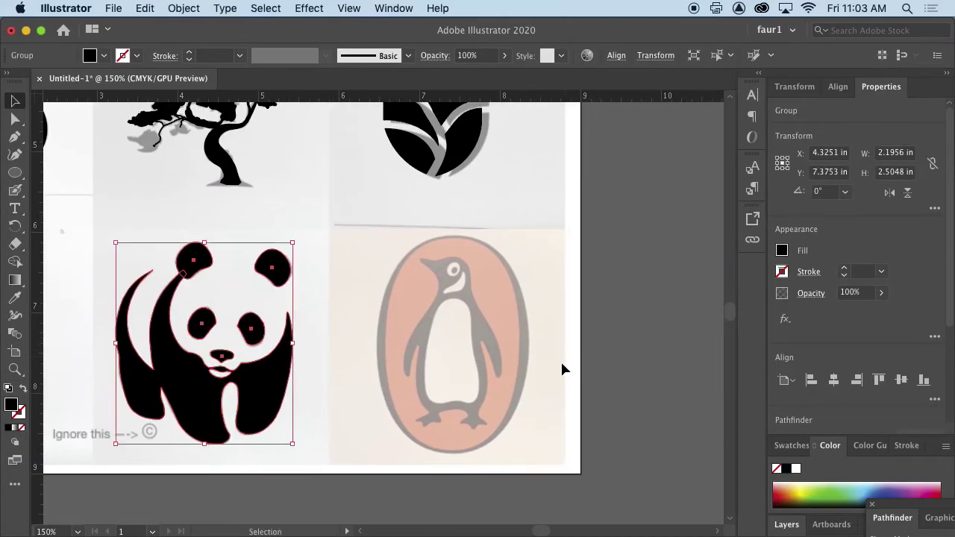
{"action": "left_click", "coordinate": [419, 293]}
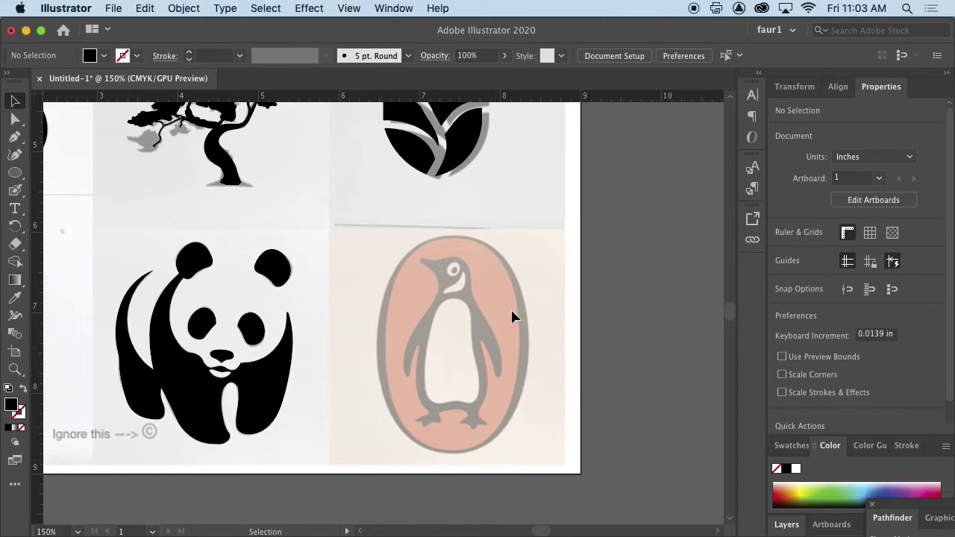
{"action": "left_click", "coordinate": [12, 174]}
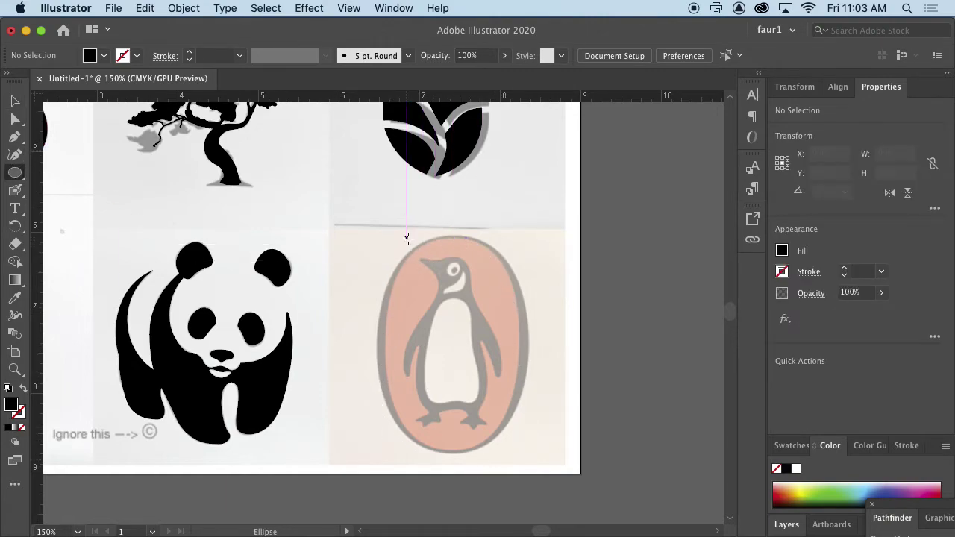
{"action": "left_click_drag", "start_coordinate": [418, 242], "coordinate": [526, 451]}
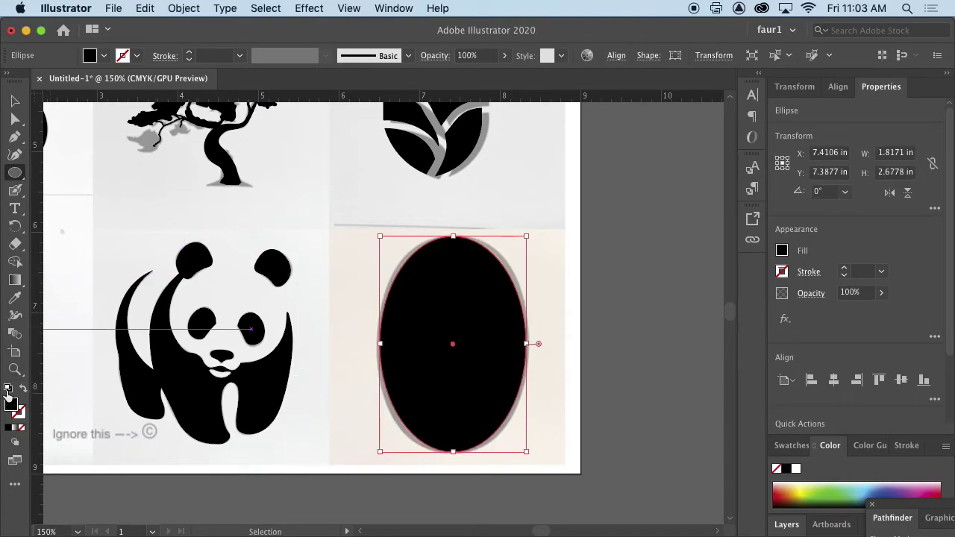
{"action": "left_click", "coordinate": [23, 389]}
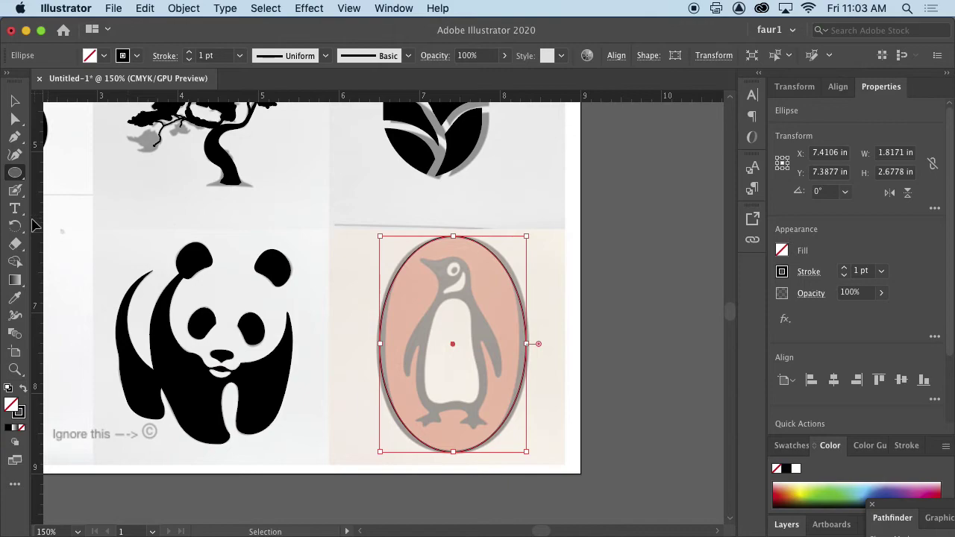
Widen the ellipse's stroke at its left and right sides to about 8.74 pt with the Width tool
{"action": "left_click", "coordinate": [14, 315]}
{"action": "left_click_drag", "start_coordinate": [381, 345], "coordinate": [375, 345]}
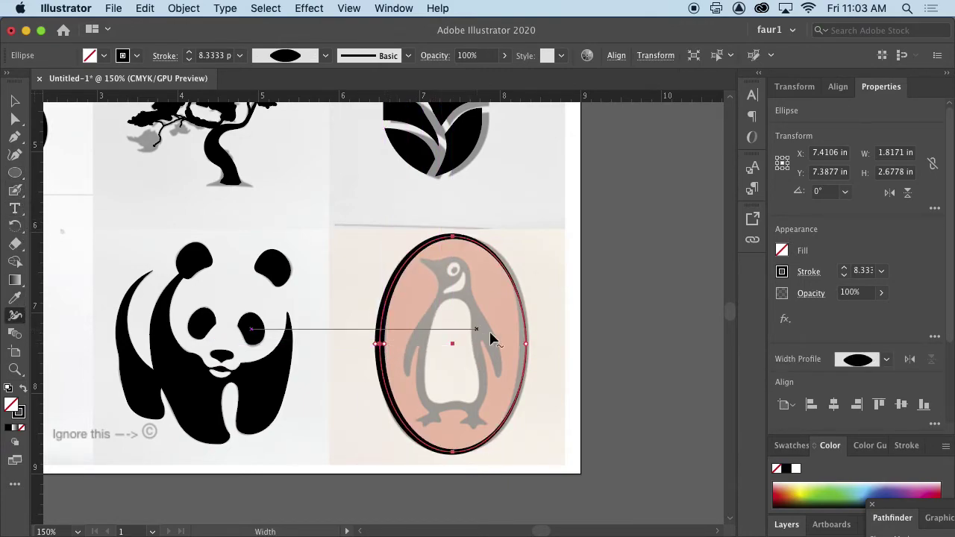
{"action": "left_click_drag", "start_coordinate": [527, 344], "coordinate": [527, 342]}
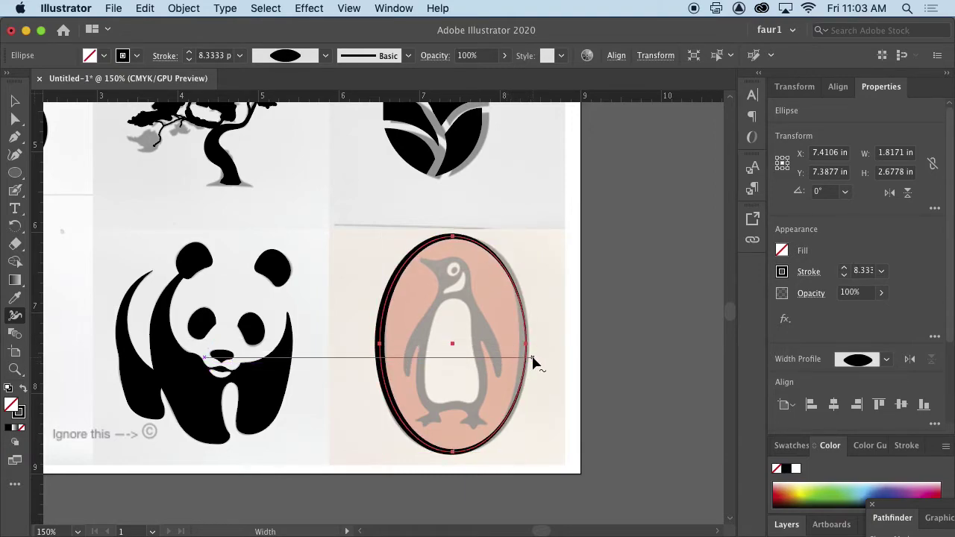
{"action": "scroll", "coordinate": [567, 351], "scroll_direction": "up", "scroll_amount": 5}
{"action": "mouse_move", "coordinate": [565, 328]}
{"action": "left_mouse_down"}
{"action": "mouse_move", "coordinate": [583, 328]}
{"action": "mouse_move", "coordinate": [542, 333]}
{"action": "mouse_move", "coordinate": [551, 330]}
{"action": "left_mouse_up"}
{"action": "scroll", "coordinate": [257, 400], "scroll_direction": "up", "scroll_amount": 10}
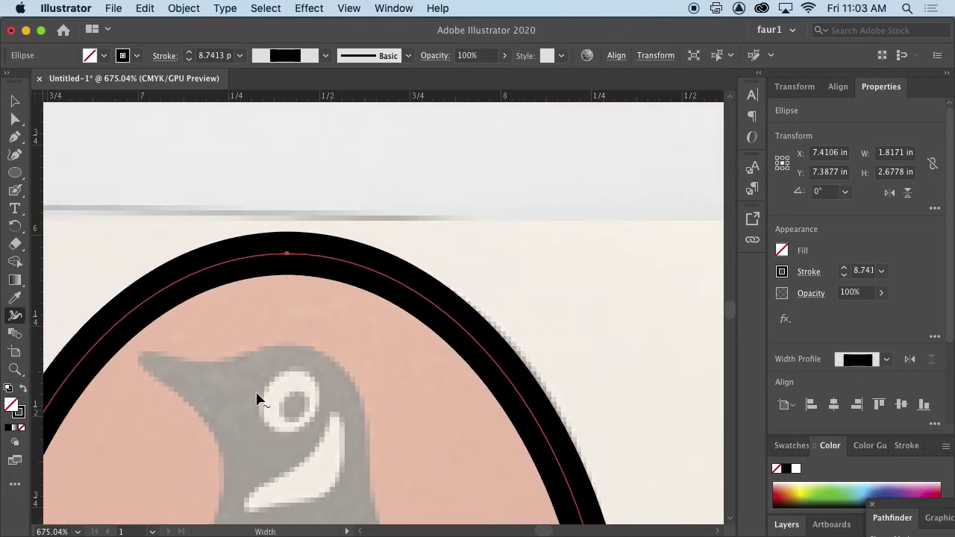
Narrow the ellipse's stroke at its top and bottom with the Width tool, keeping the curved sides thick
{"action": "left_click_drag", "start_coordinate": [295, 274], "coordinate": [296, 270]}
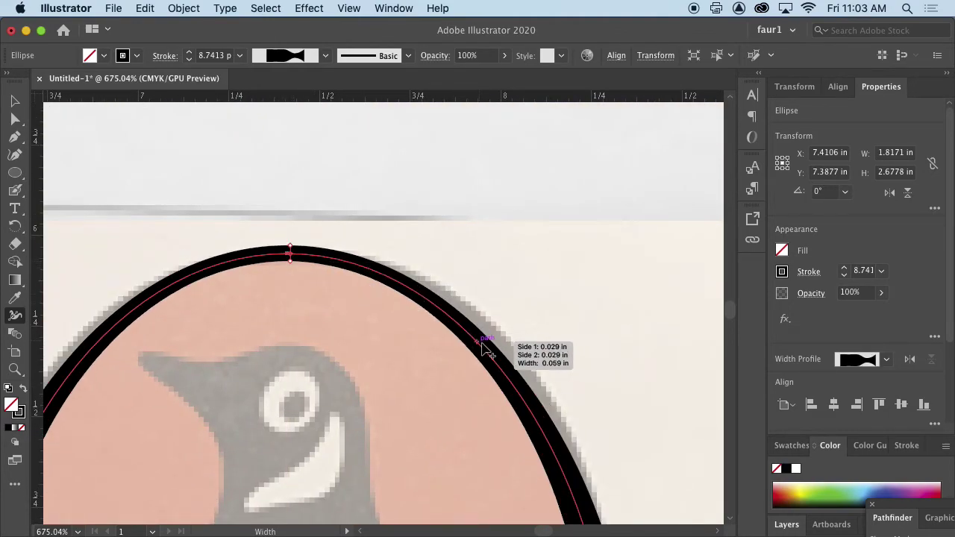
{"action": "mouse_move", "coordinate": [503, 365]}
{"action": "left_mouse_down"}
{"action": "mouse_move", "coordinate": [518, 362]}
{"action": "mouse_move", "coordinate": [503, 370]}
{"action": "mouse_move", "coordinate": [356, 86]}
{"action": "left_mouse_up"}
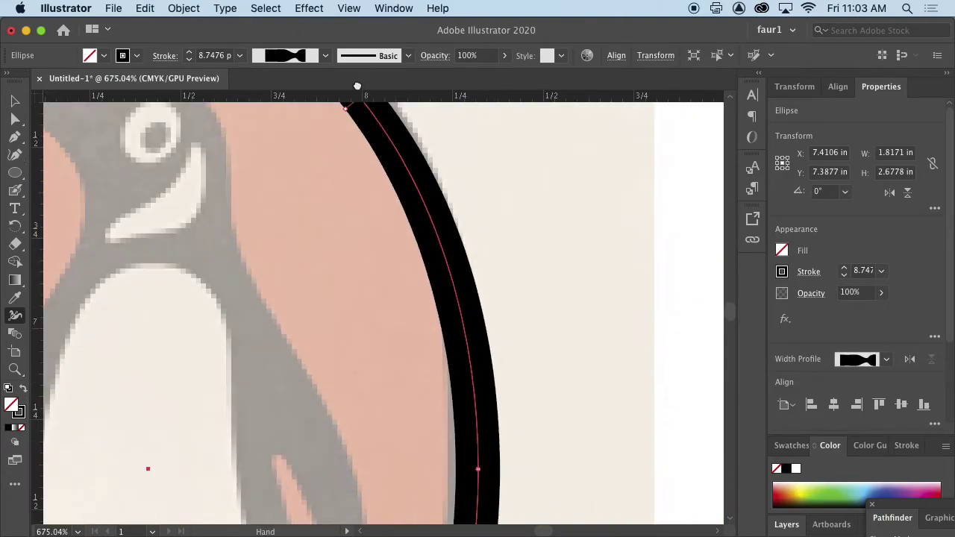
{"action": "scroll", "coordinate": [530, 438], "scroll_direction": "down", "scroll_amount": 10}
{"action": "scroll", "coordinate": [587, 520], "scroll_direction": "left", "scroll_amount": 5}
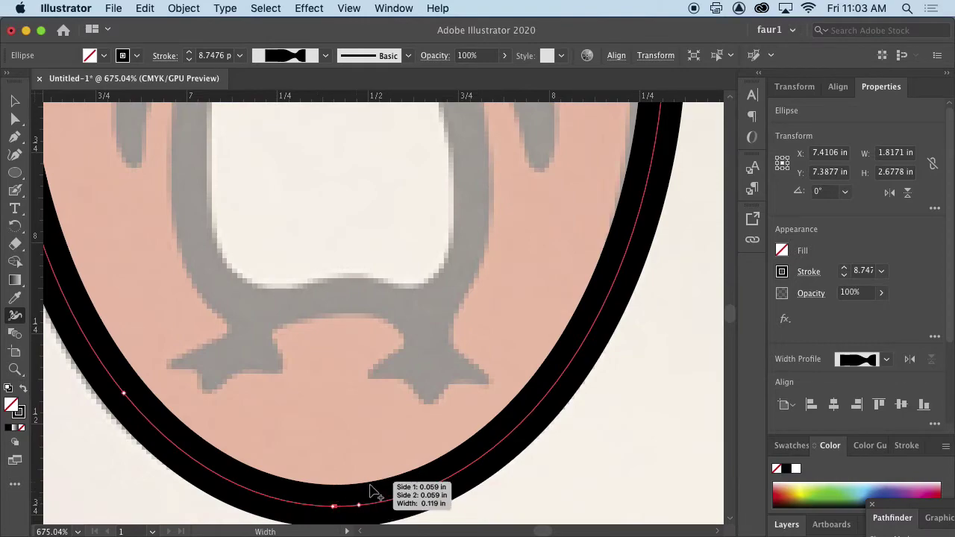
{"action": "scroll", "coordinate": [371, 492], "scroll_direction": "down", "scroll_amount": 3}
{"action": "mouse_move", "coordinate": [386, 423]}
{"action": "left_mouse_down"}
{"action": "mouse_move", "coordinate": [386, 433]}
{"action": "mouse_move", "coordinate": [365, 419]}
{"action": "mouse_move", "coordinate": [356, 437]}
{"action": "left_mouse_up"}
{"action": "key", "text": "cmd+z"}
Adjust the stroke width along the ellipse's lower-left curve and left side, reaching about 8.79 pt at the widest
{"action": "scroll", "coordinate": [358, 437], "scroll_direction": "left", "scroll_amount": 5}
{"action": "scroll", "coordinate": [358, 437], "scroll_direction": "up", "scroll_amount": 3}
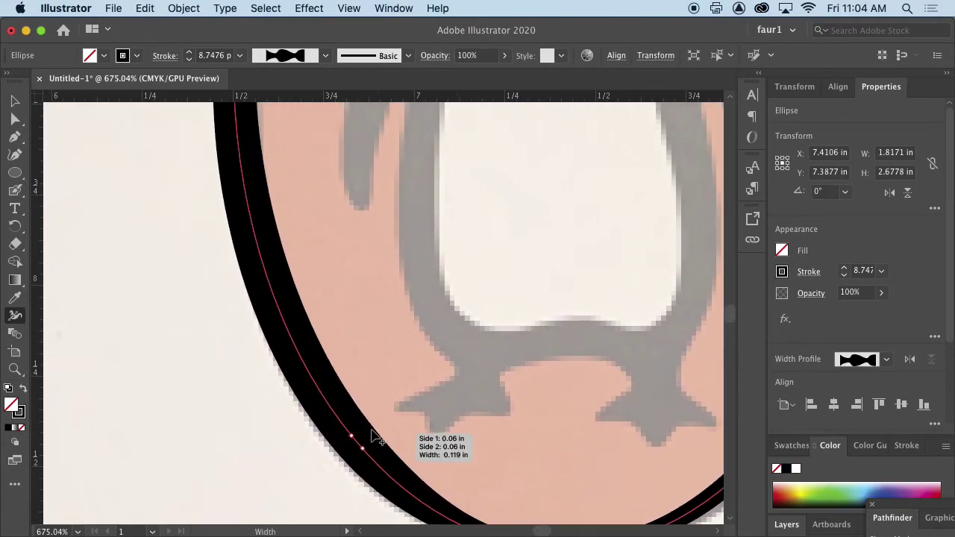
{"action": "mouse_move", "coordinate": [352, 409]}
{"action": "left_mouse_down"}
{"action": "mouse_move", "coordinate": [357, 435]}
{"action": "mouse_move", "coordinate": [367, 424]}
{"action": "mouse_move", "coordinate": [456, 503]}
{"action": "left_mouse_up"}
{"action": "left_click_drag", "start_coordinate": [354, 212], "coordinate": [383, 416]}
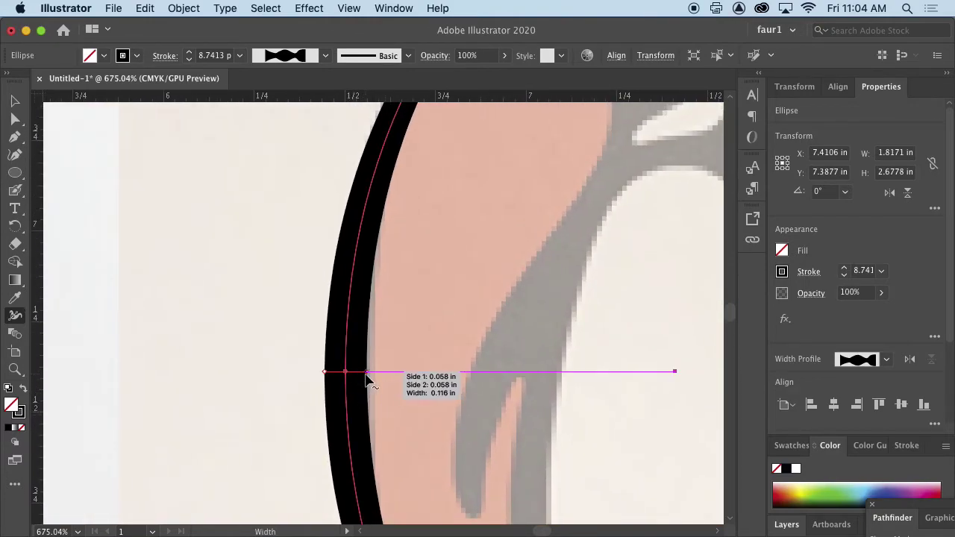
{"action": "left_click_drag", "start_coordinate": [367, 378], "coordinate": [371, 378]}
Move the ellipse's right anchor inward to about X 8.29 in and its left anchor to about X 6.53 in
{"action": "key", "text": "super+minus"}
{"action": "key", "text": "super+minus"}
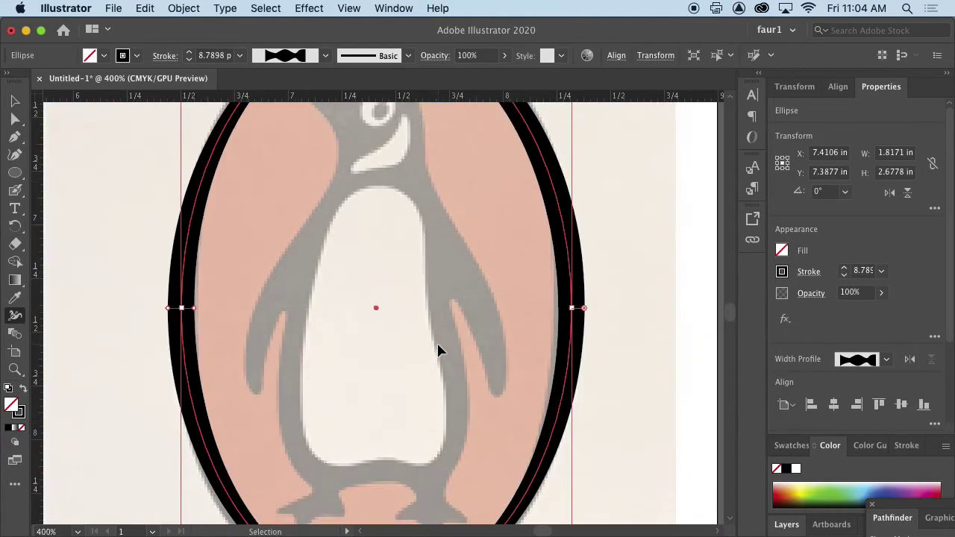
{"action": "key", "text": "super+minus"}
{"action": "key", "text": "super+minus"}
{"action": "key", "text": "super+minus"}
{"action": "key", "text": "a"}
{"action": "left_click_drag", "start_coordinate": [472, 325], "coordinate": [562, 320]}
{"action": "left_click", "coordinate": [438, 286]}
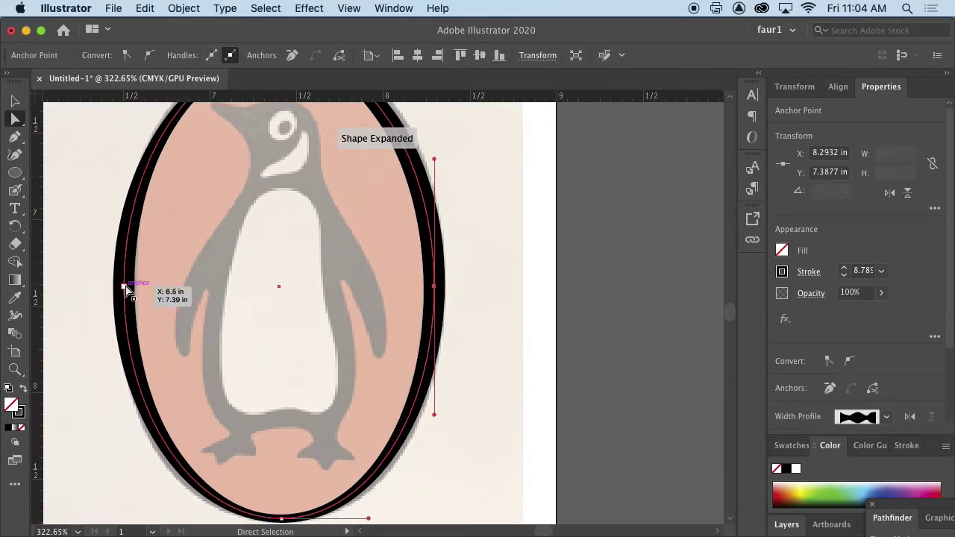
{"action": "left_click_drag", "start_coordinate": [125, 287], "coordinate": [131, 289]}
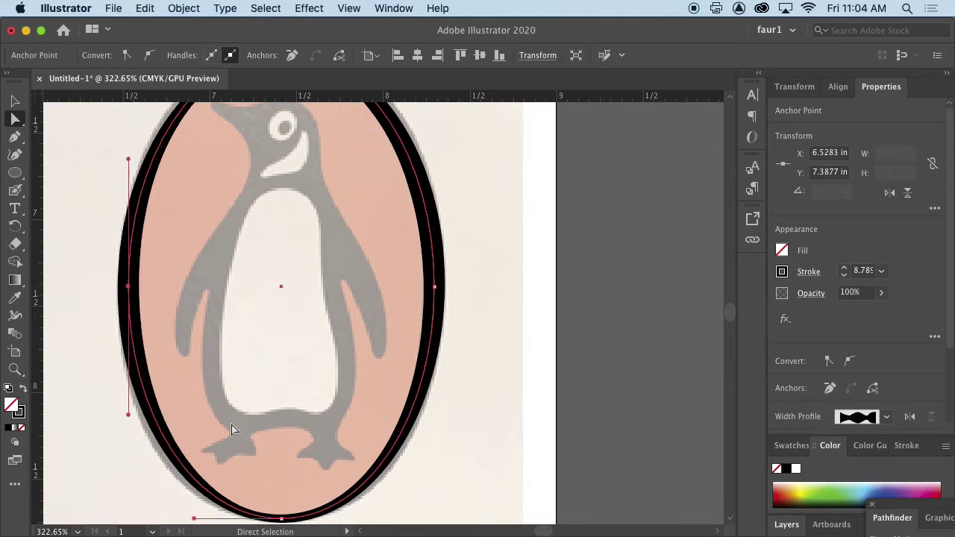
Lengthen both handles of the ellipse's bottom anchor so the lower curve follows the traced oval
{"action": "left_click_drag", "start_coordinate": [299, 478], "coordinate": [327, 368]}
{"action": "left_click", "coordinate": [311, 409]}
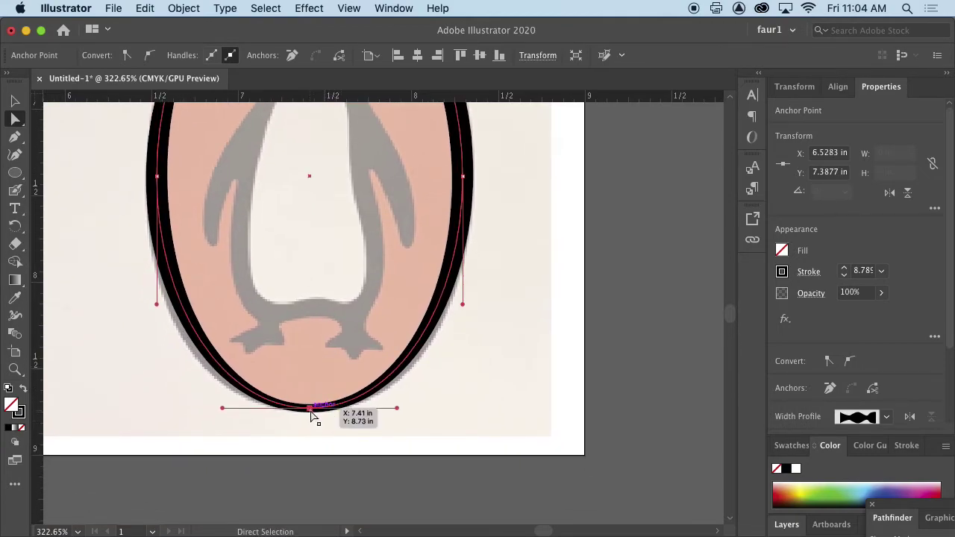
{"action": "left_click_drag", "start_coordinate": [398, 409], "coordinate": [409, 412]}
{"action": "left_click_drag", "start_coordinate": [227, 411], "coordinate": [208, 408]}
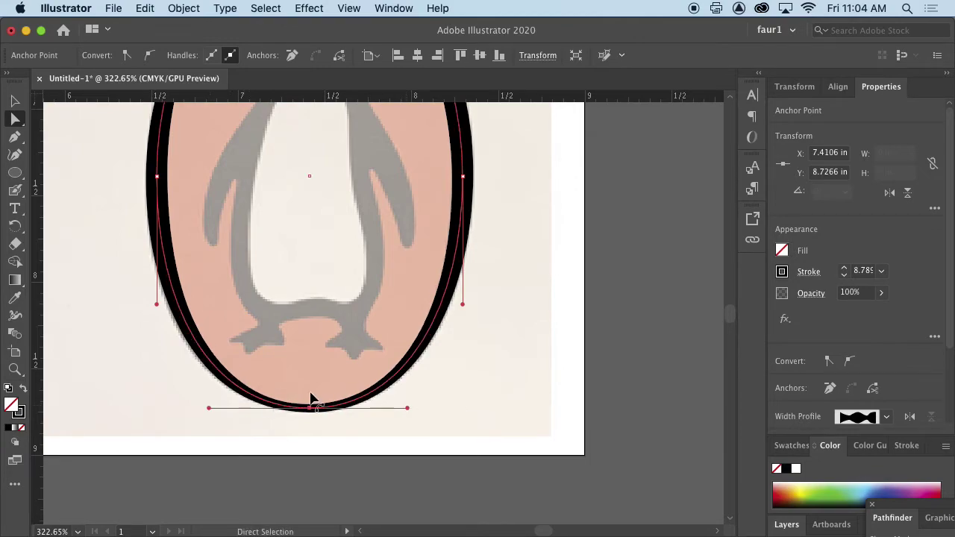
Extend the top anchor's handles and the side anchors' upper handles to fit the ellipse's upper curve to the traced oval
{"action": "scroll", "coordinate": [492, 313], "scroll_direction": "up", "scroll_amount": 5}
{"action": "scroll", "coordinate": [513, 265], "scroll_direction": "up", "scroll_amount": 5}
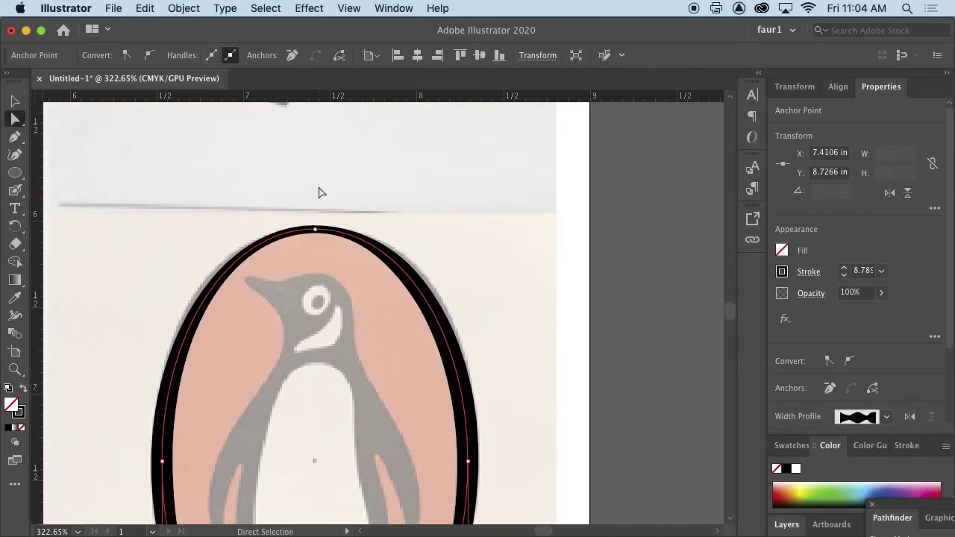
{"action": "left_click", "coordinate": [315, 229]}
{"action": "left_click_drag", "start_coordinate": [404, 230], "coordinate": [409, 230]}
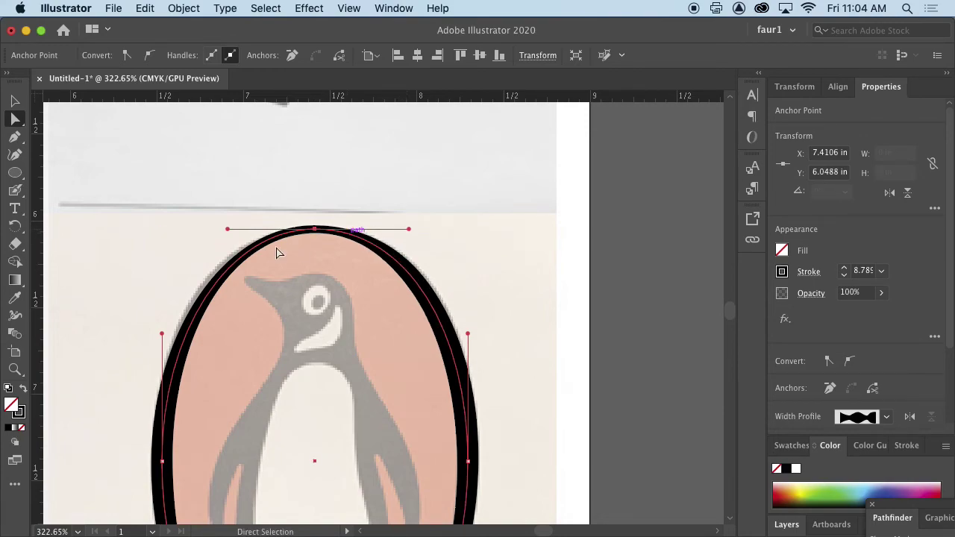
{"action": "left_click_drag", "start_coordinate": [228, 229], "coordinate": [217, 229]}
{"action": "left_click_drag", "start_coordinate": [164, 336], "coordinate": [162, 329]}
{"action": "left_click", "coordinate": [470, 336]}
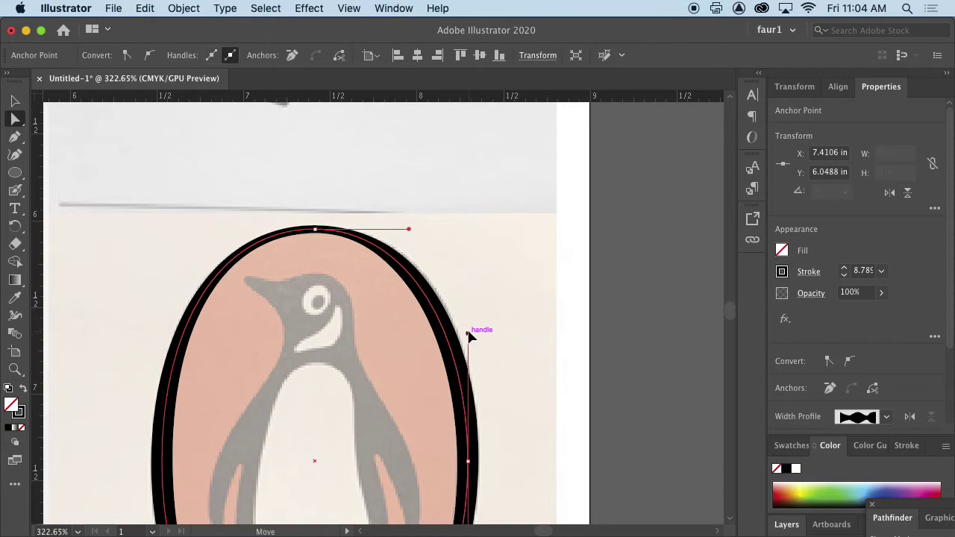
Expand the oval's variable-width stroke into a compound path and give it a 1 pt black stroke with no fill
{"action": "left_click", "coordinate": [527, 216]}
{"action": "left_click_drag", "start_coordinate": [568, 343], "coordinate": [562, 184]}
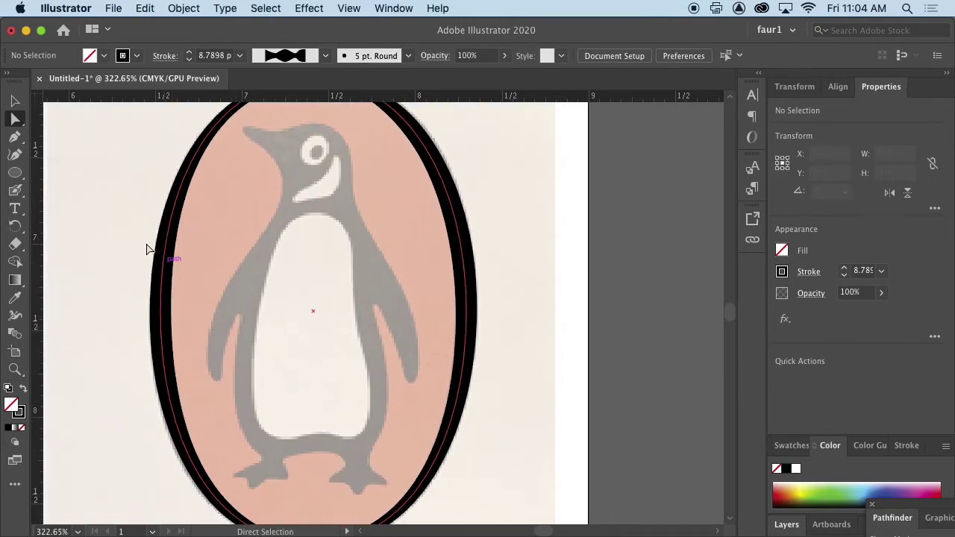
{"action": "left_click", "coordinate": [164, 227]}
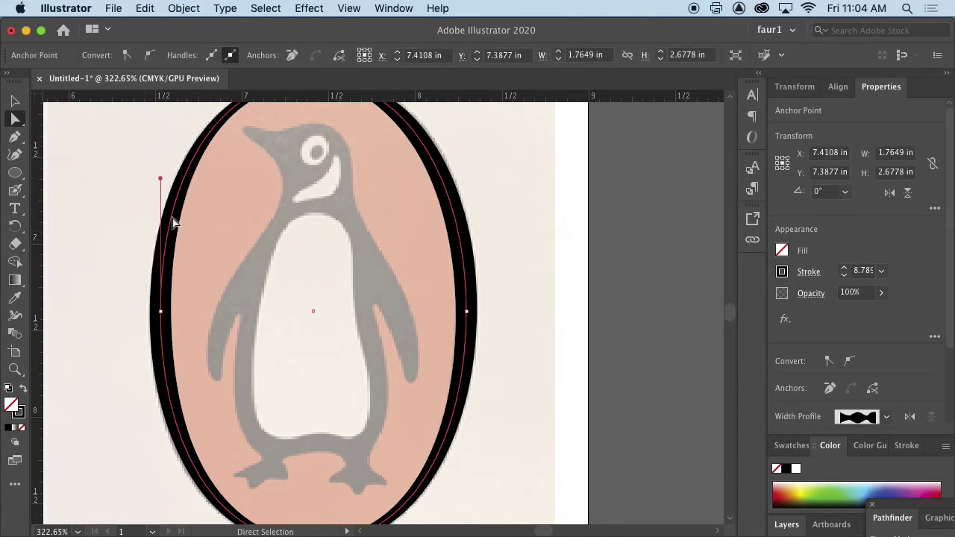
{"action": "left_click", "coordinate": [183, 7]}
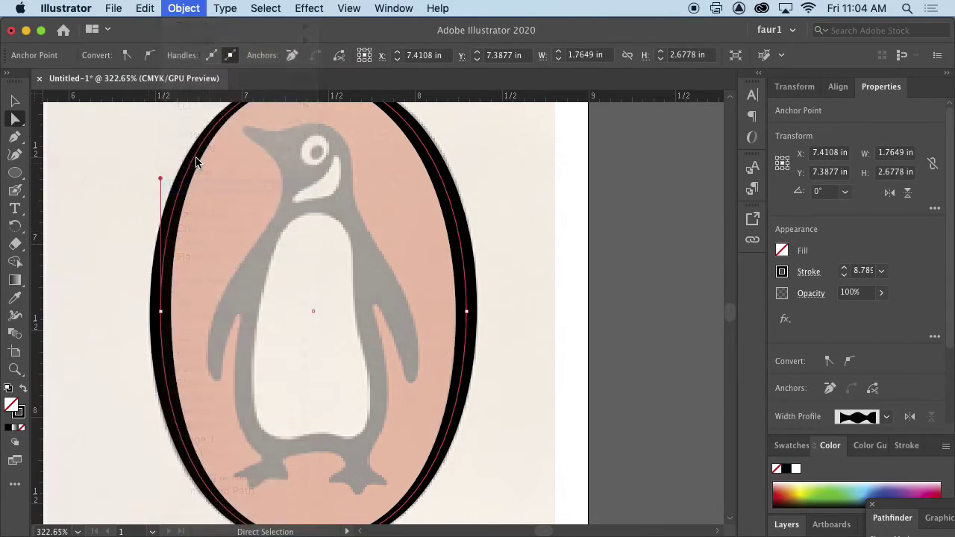
{"action": "left_click", "coordinate": [195, 185]}
{"action": "left_click_drag", "start_coordinate": [563, 374], "coordinate": [569, 292]}
{"action": "left_click", "coordinate": [26, 390]}
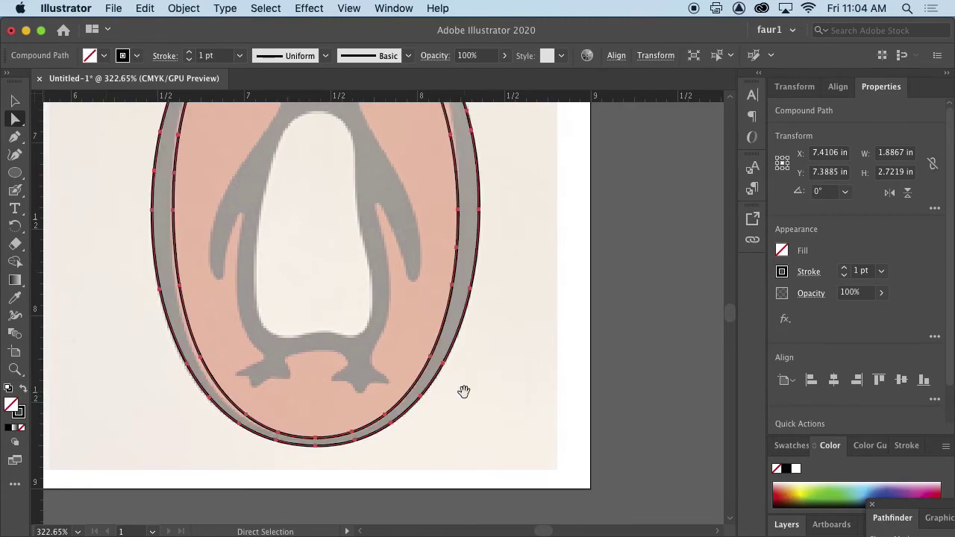
Start the penguin's outline with the Curvature tool, tracing from the beak down the neck and the left wing's outer edge
{"action": "left_click_drag", "start_coordinate": [517, 375], "coordinate": [527, 454]}
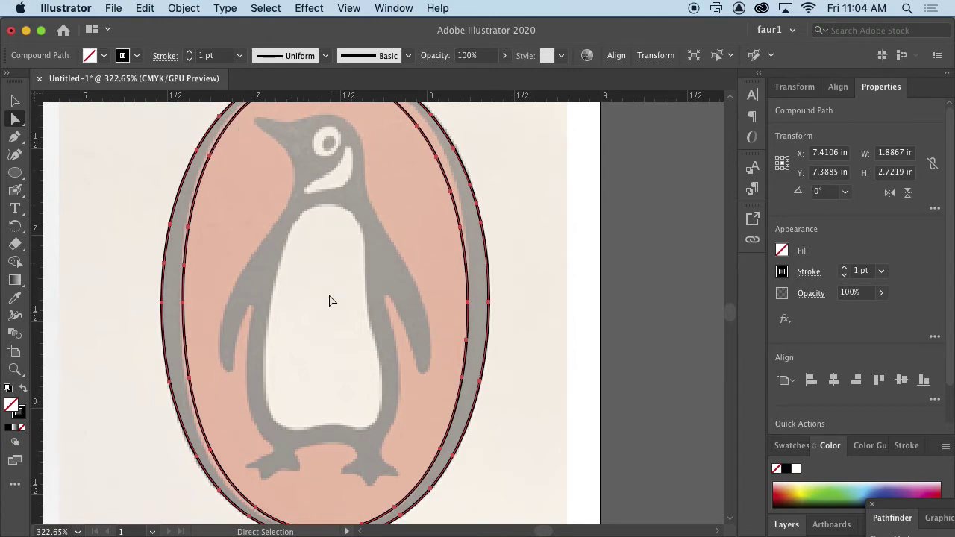
{"action": "left_click", "coordinate": [20, 154]}
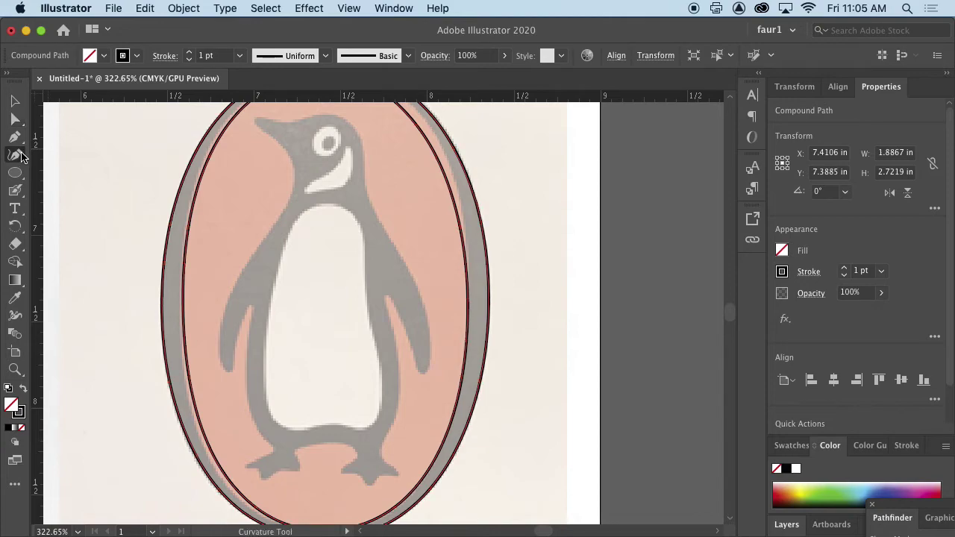
{"action": "left_click", "coordinate": [261, 129]}
{"action": "left_click", "coordinate": [293, 163]}
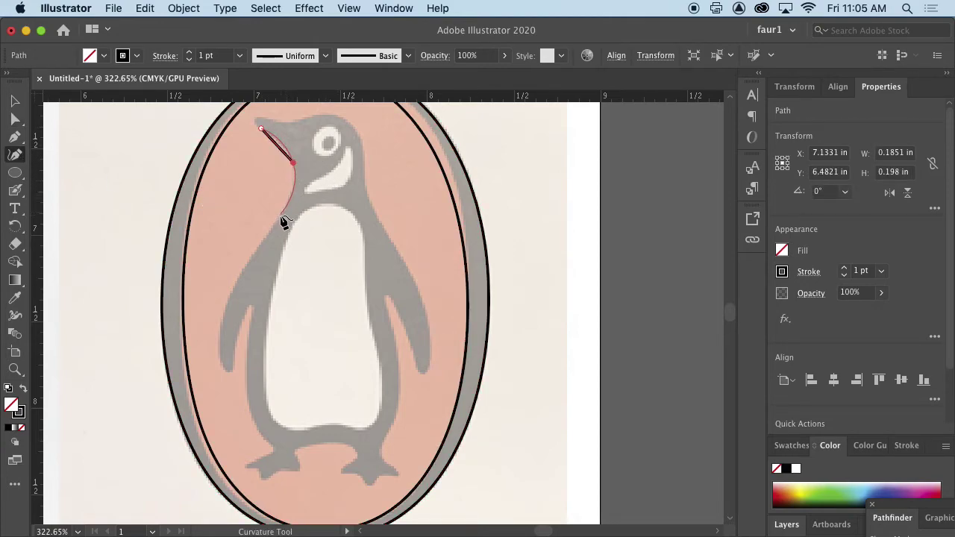
{"action": "left_click", "coordinate": [279, 216]}
{"action": "left_click", "coordinate": [237, 276]}
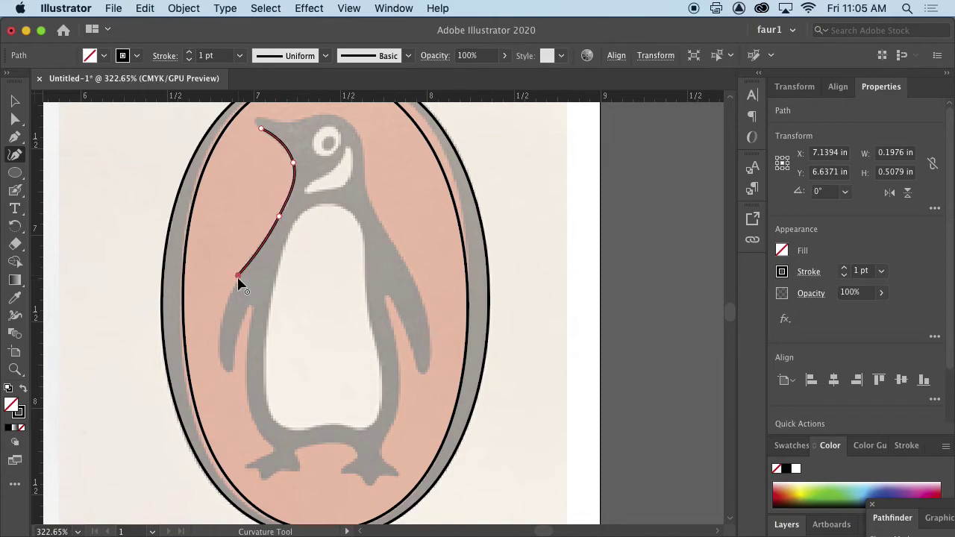
{"action": "left_click", "coordinate": [220, 333]}
{"action": "left_click", "coordinate": [223, 376]}
Continue the penguin's outline around the left wing's rounded tip and up its inner edge to the armpit
{"action": "scroll", "coordinate": [224, 377], "scroll_direction": "up", "scroll_amount": 10}
{"action": "left_click", "coordinate": [203, 363]}
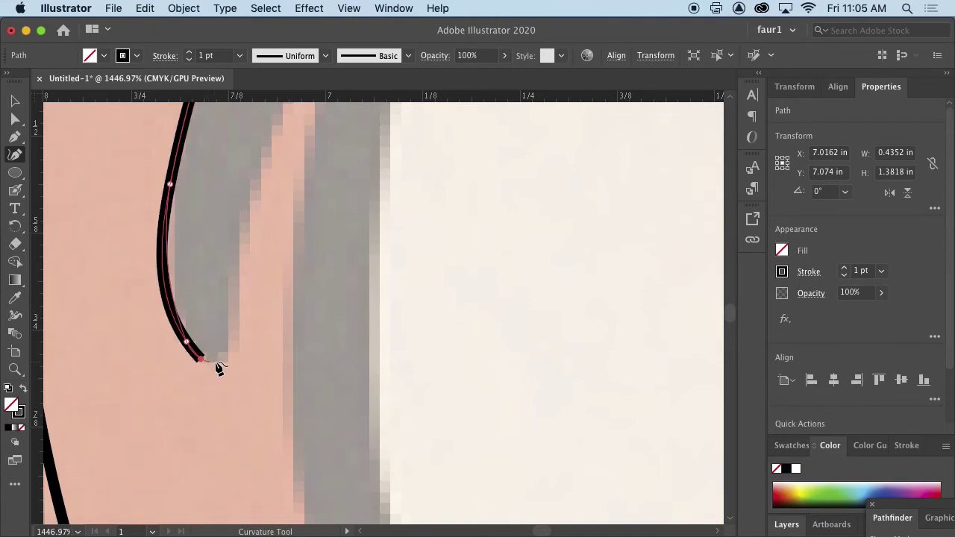
{"action": "left_click", "coordinate": [221, 359]}
{"action": "left_click", "coordinate": [230, 342]}
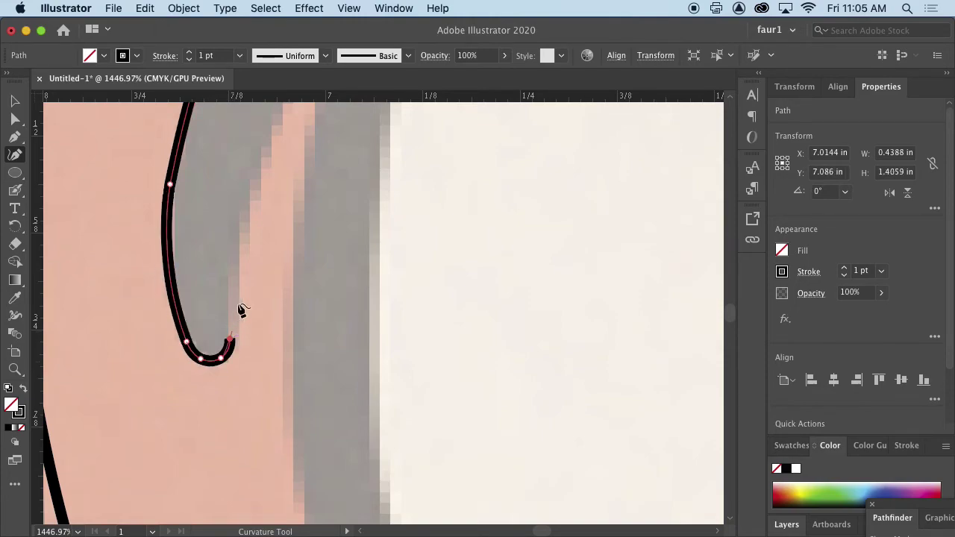
{"action": "left_click", "coordinate": [240, 254]}
{"action": "left_click", "coordinate": [269, 137]}
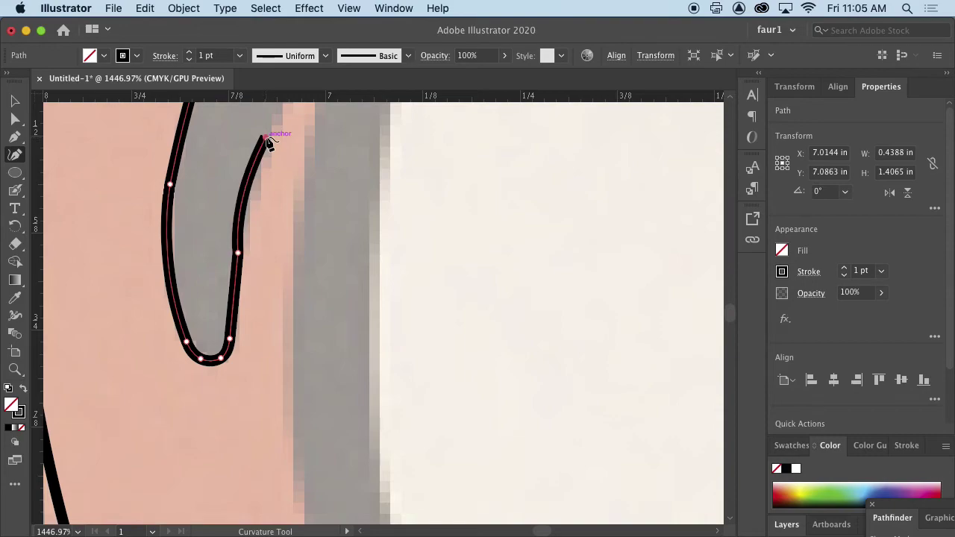
{"action": "left_click_drag", "start_coordinate": [270, 143], "coordinate": [285, 260]}
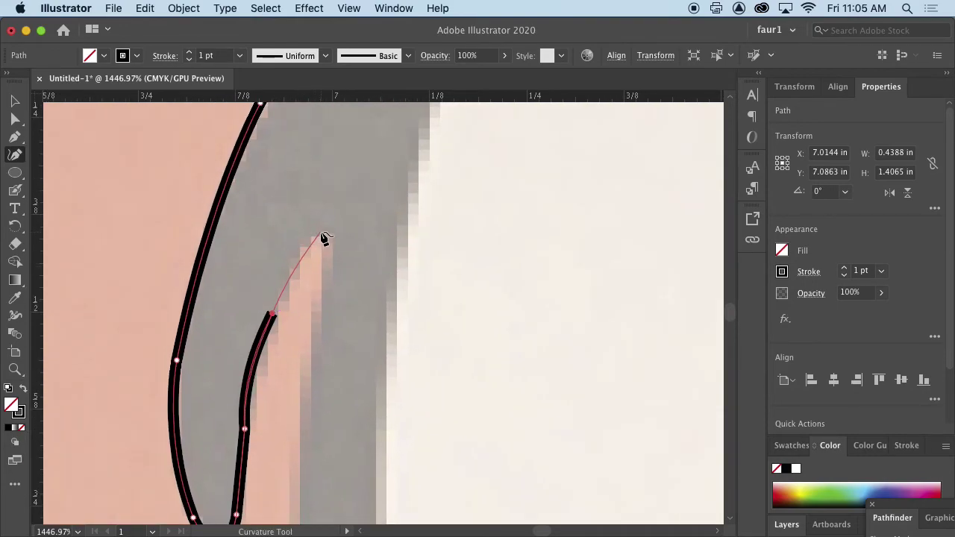
{"action": "left_click", "coordinate": [320, 233]}
Trace the outline from a sharp corner at the left armpit down the left side of the body
{"action": "left_click", "coordinate": [300, 397]}
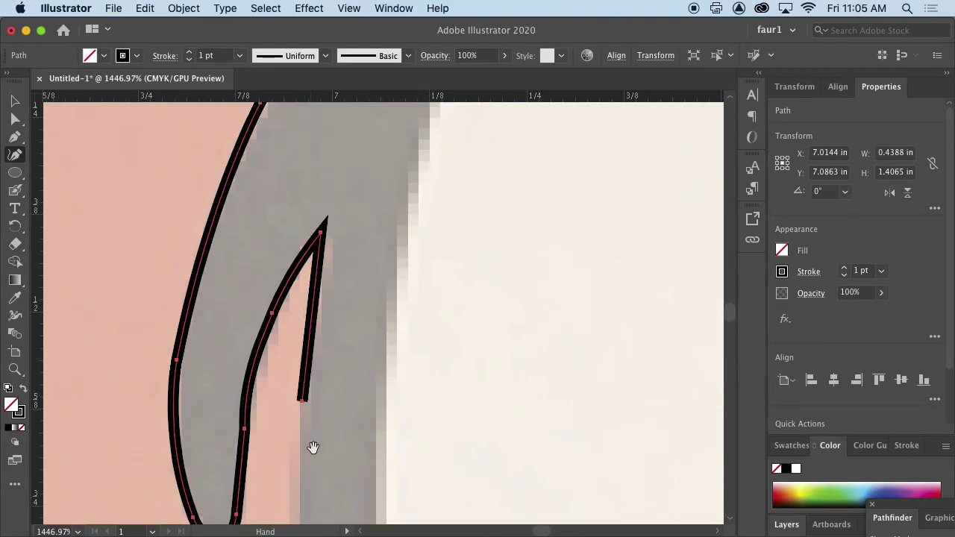
{"action": "left_click_drag", "start_coordinate": [313, 447], "coordinate": [335, 124]}
{"action": "left_click", "coordinate": [333, 396]}
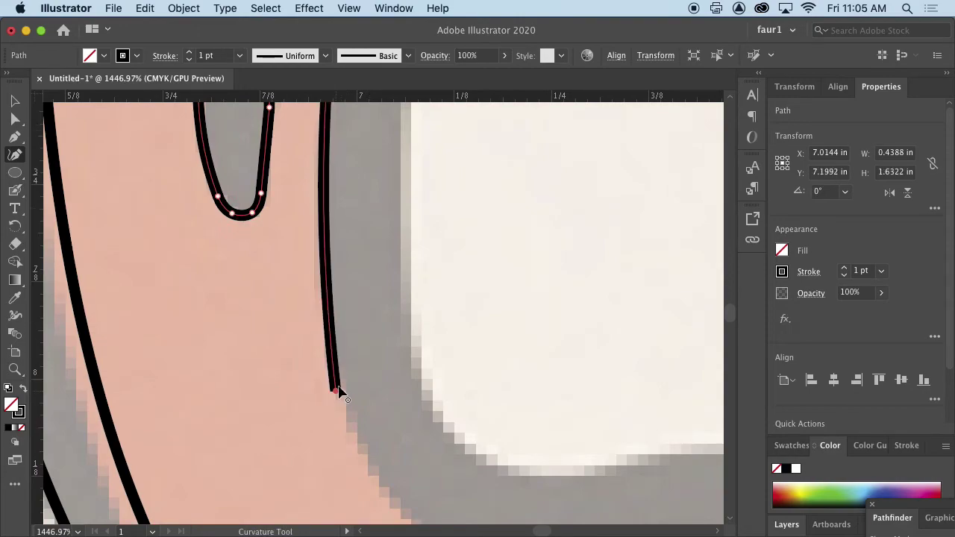
{"action": "key", "text": "super+minus"}
{"action": "key", "text": "super+minus"}
{"action": "key", "text": "super+minus"}
{"action": "left_click", "coordinate": [341, 426]}
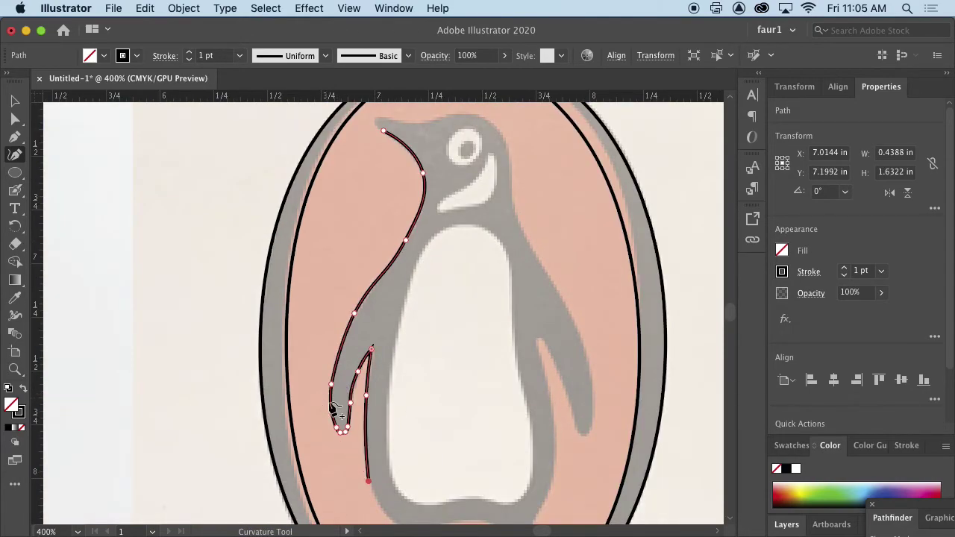
{"action": "key", "text": "super+plus"}
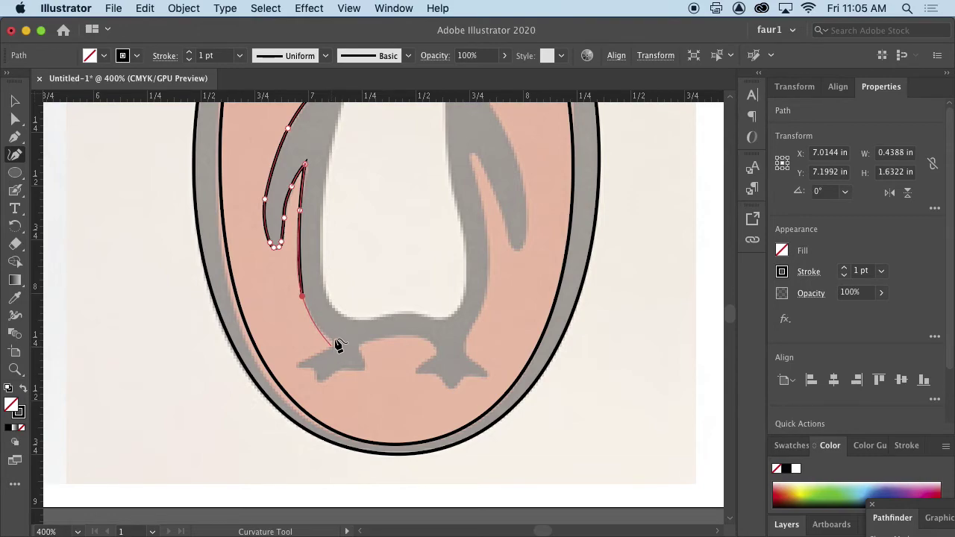
Trace the body's wavy bottom edge to the lower right side, bypassing both feet
{"action": "left_click", "coordinate": [339, 343]}
{"action": "left_click", "coordinate": [372, 342]}
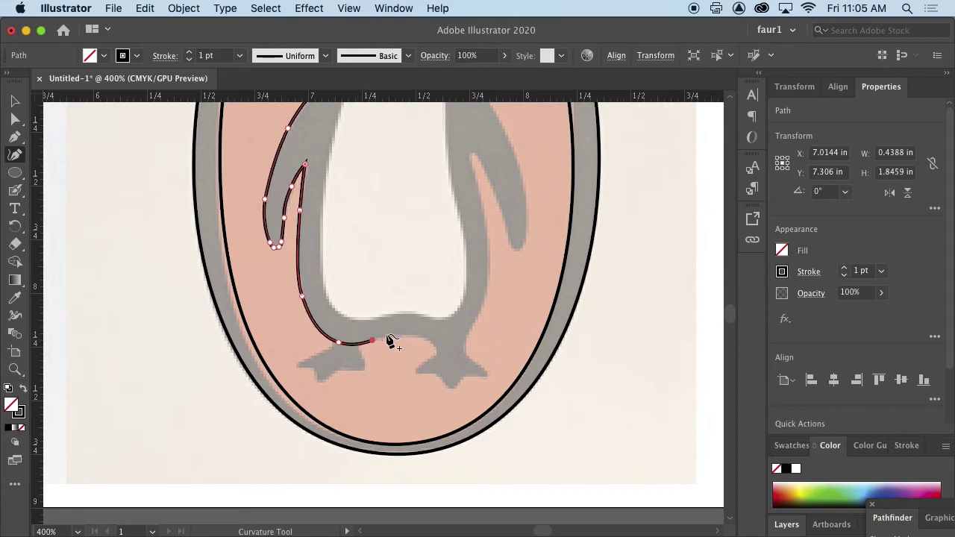
{"action": "left_click", "coordinate": [403, 337]}
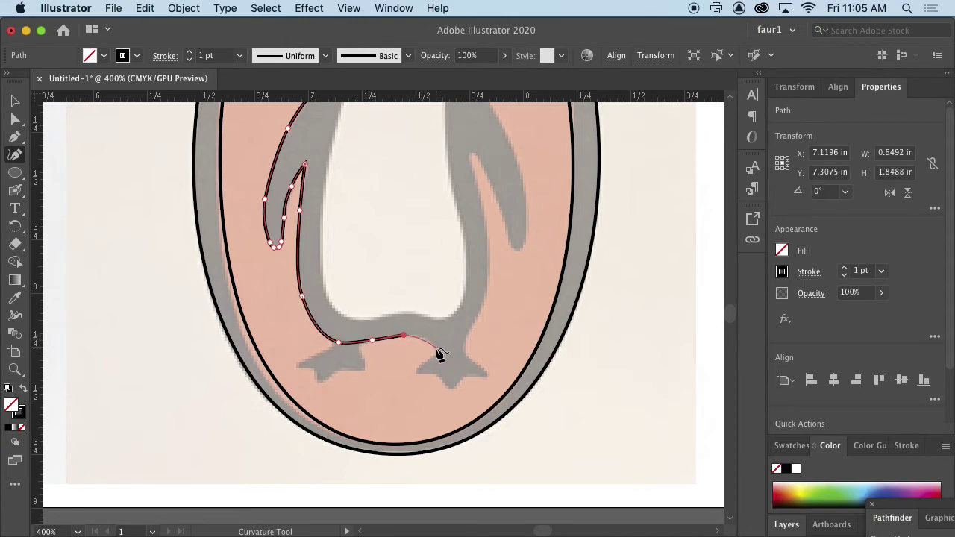
{"action": "left_click", "coordinate": [439, 344]}
{"action": "left_click", "coordinate": [470, 331]}
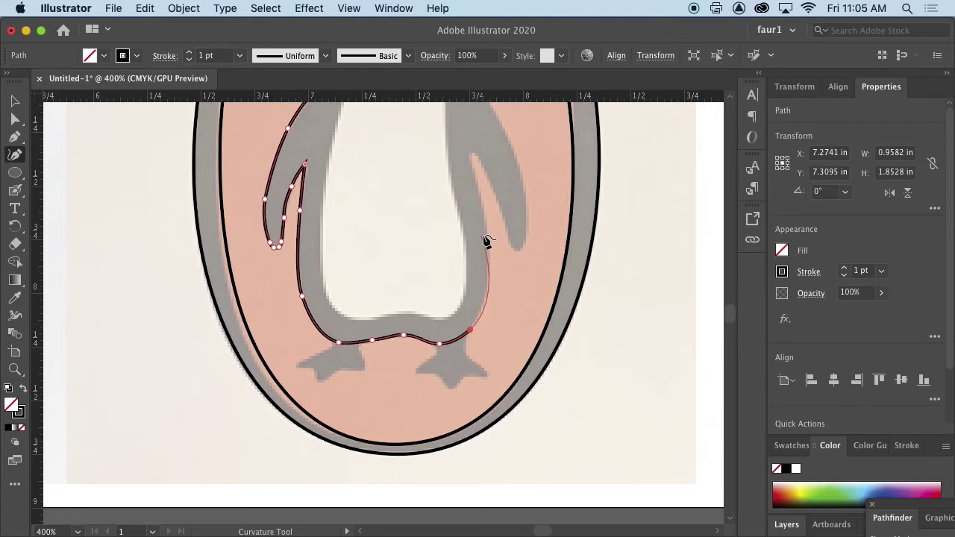
Trace up the body's right side to a sharp corner at the armpit and down the right wing's inner edge
{"action": "left_click", "coordinate": [478, 182]}
{"action": "left_click", "coordinate": [470, 147]}
{"action": "left_click", "coordinate": [503, 216]}
{"action": "left_click", "coordinate": [511, 246]}
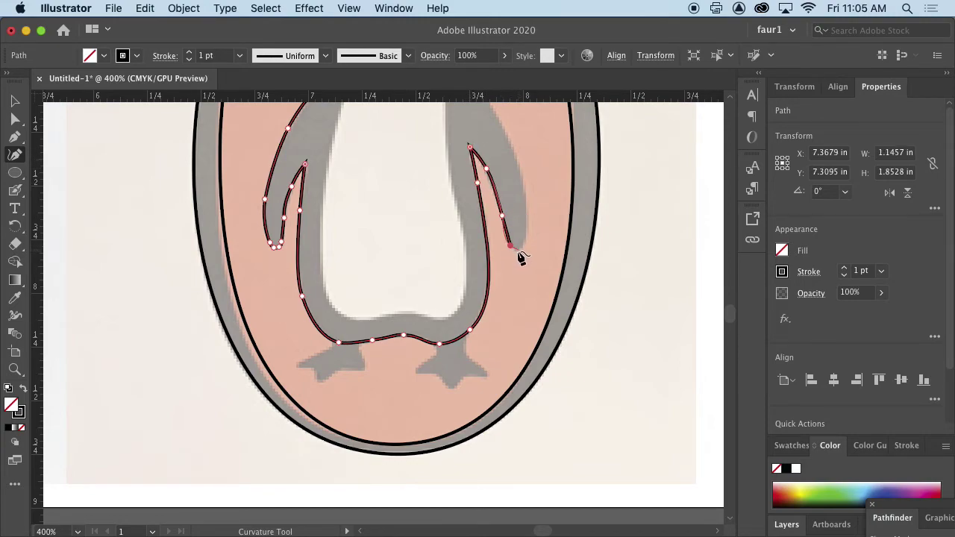
{"action": "left_click", "coordinate": [515, 252]}
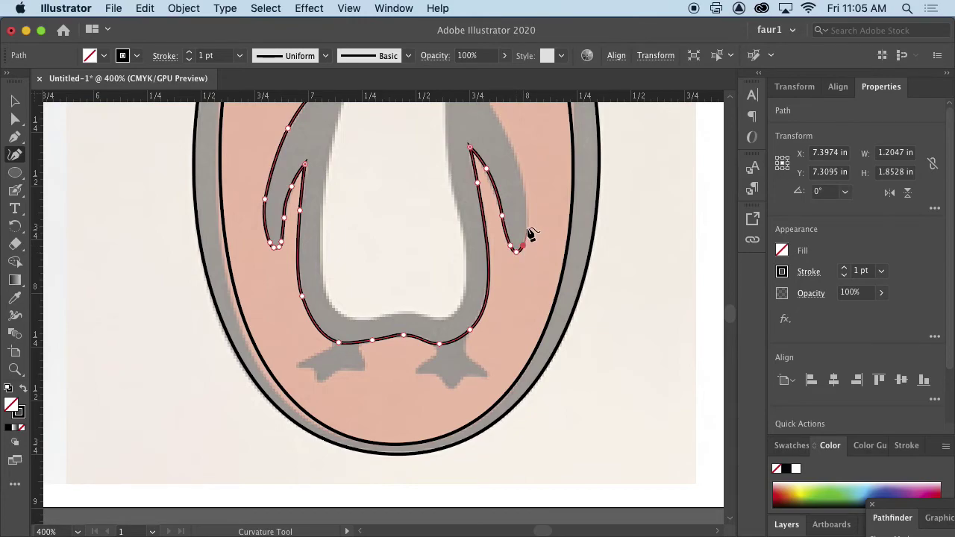
Round the outline around the right wing's tip and reposition its anchors to fit the traced shape
{"action": "left_click_drag", "start_coordinate": [527, 252], "coordinate": [785, 325]}
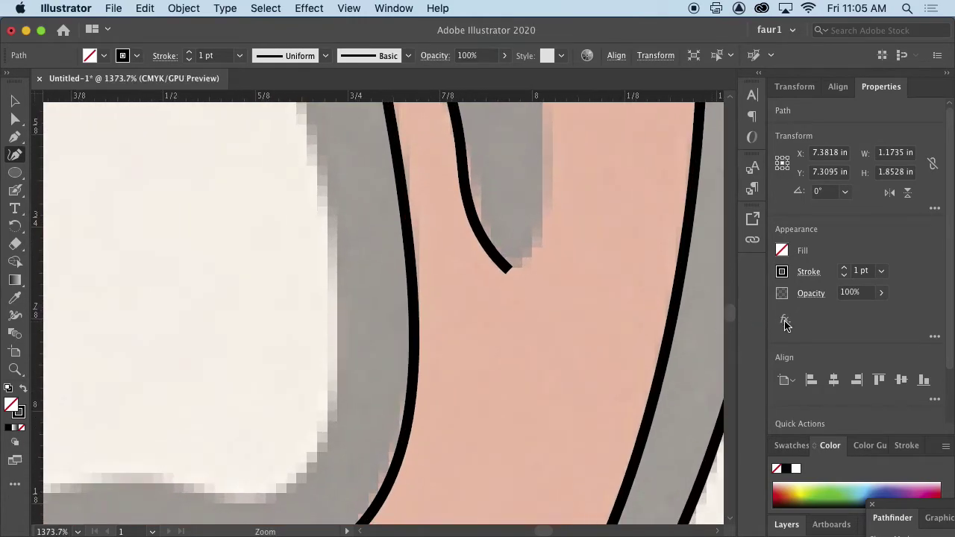
{"action": "left_click", "coordinate": [532, 264]}
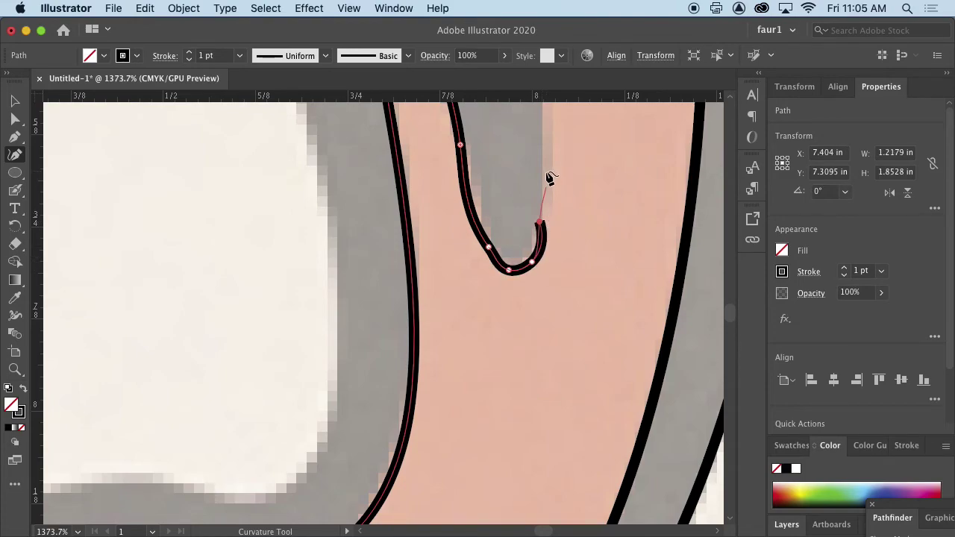
{"action": "left_click_drag", "start_coordinate": [537, 160], "coordinate": [533, 372]}
{"action": "left_click_drag", "start_coordinate": [535, 435], "coordinate": [541, 424]}
{"action": "left_click", "coordinate": [537, 397]}
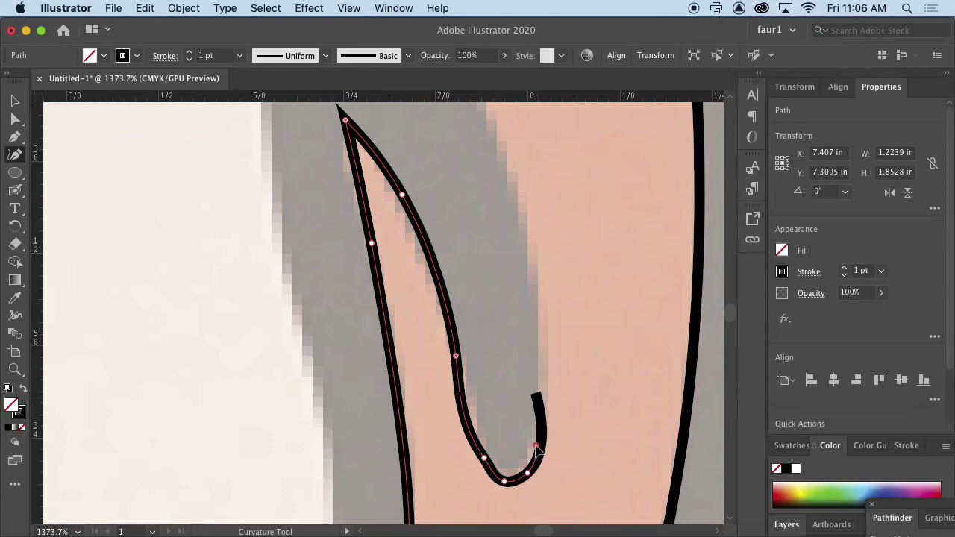
{"action": "key", "text": "super+z"}
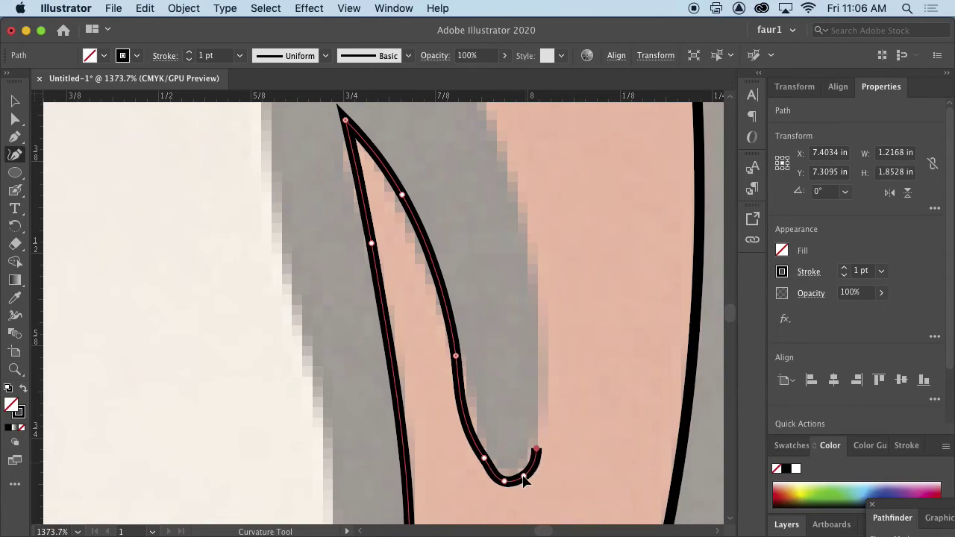
{"action": "left_click_drag", "start_coordinate": [505, 482], "coordinate": [499, 479]}
{"action": "left_click", "coordinate": [503, 482]}
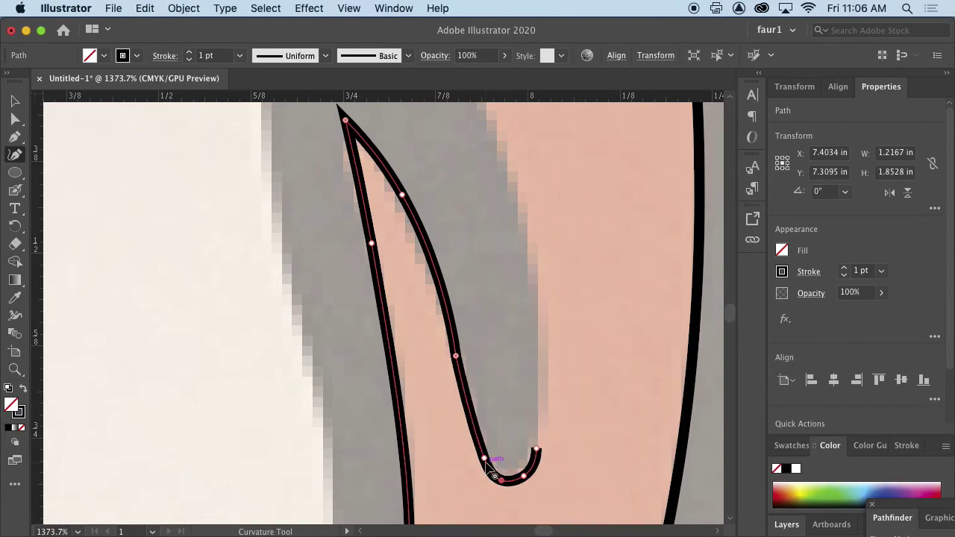
Trace the right wing's outer edge up over the shoulder and along the back of the neck
{"action": "left_click", "coordinate": [539, 303]}
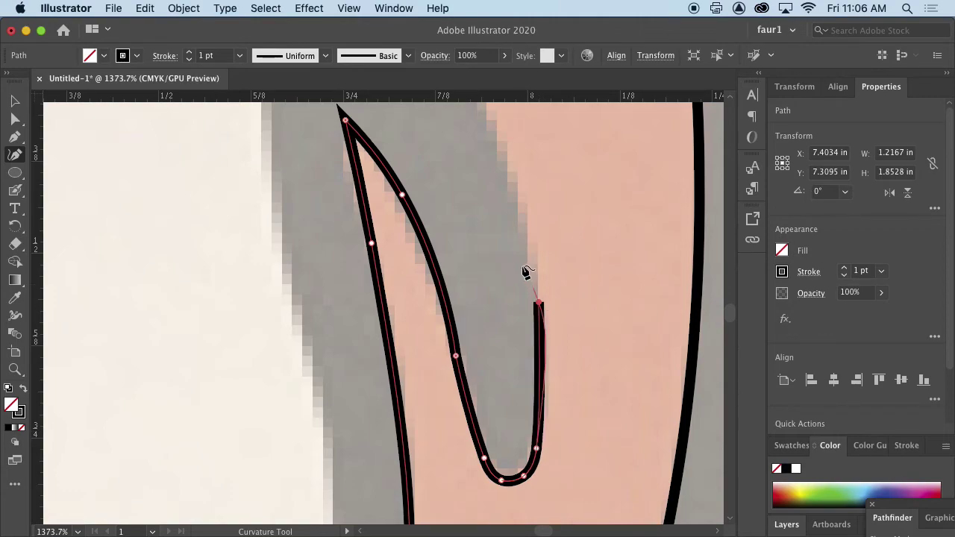
{"action": "left_click", "coordinate": [503, 143]}
{"action": "scroll", "coordinate": [503, 142], "scroll_direction": "up", "scroll_amount": 10}
{"action": "scroll", "coordinate": [503, 142], "scroll_direction": "left", "scroll_amount": 3}
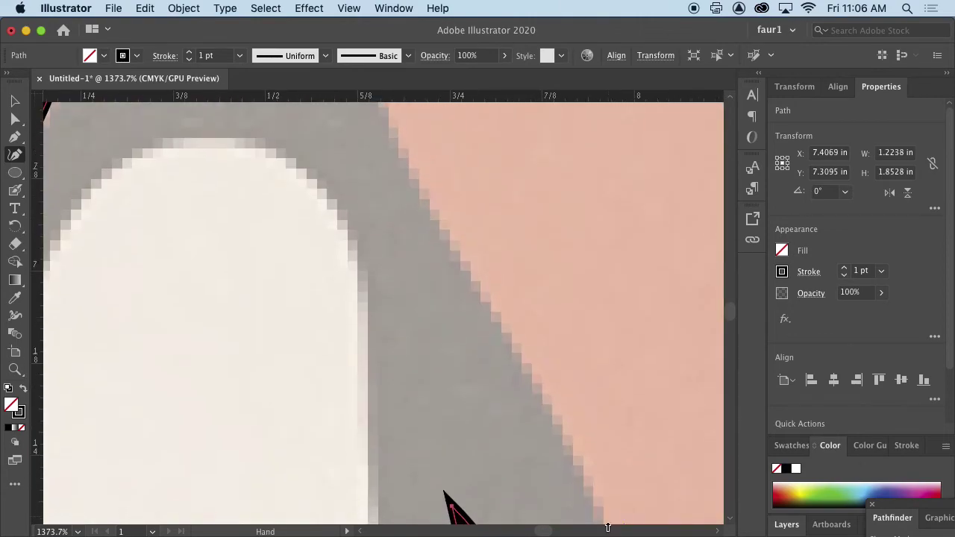
{"action": "left_click", "coordinate": [463, 268]}
{"action": "scroll", "coordinate": [465, 256], "scroll_direction": "up", "scroll_amount": 10}
{"action": "scroll", "coordinate": [465, 256], "scroll_direction": "left", "scroll_amount": 3}
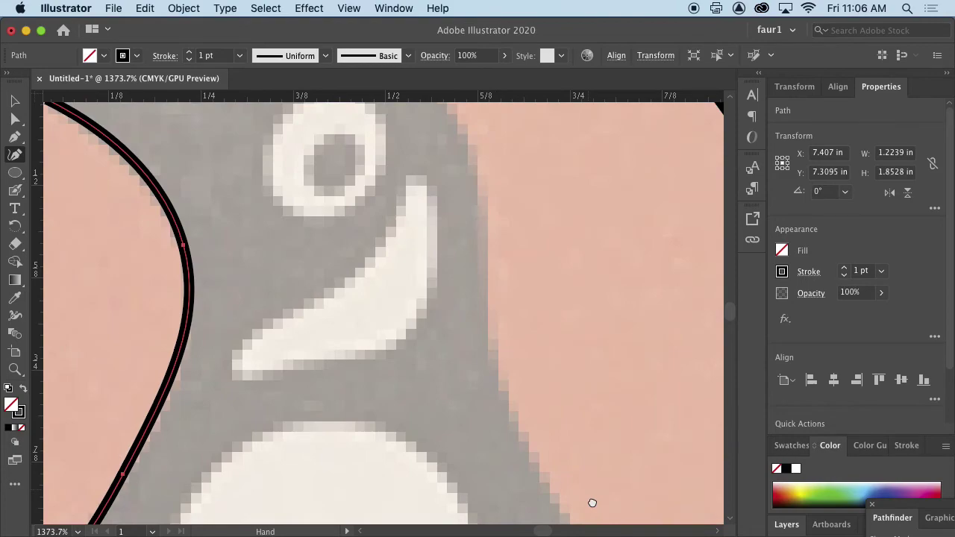
{"action": "left_click", "coordinate": [494, 367]}
{"action": "left_click", "coordinate": [480, 181]}
Trace over the top of the head to a blunt beak tip and close the penguin's outline
{"action": "left_click_drag", "start_coordinate": [478, 177], "coordinate": [501, 432]}
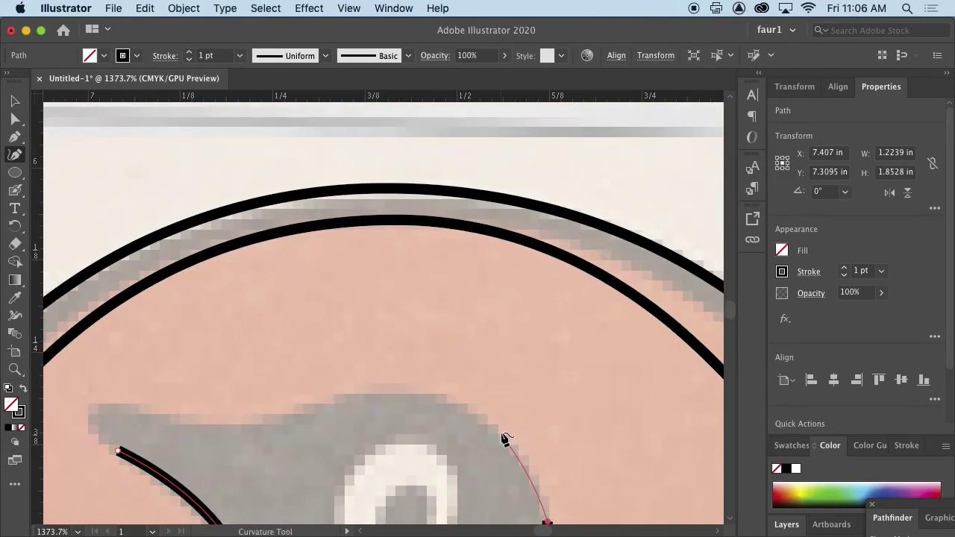
{"action": "left_click", "coordinate": [427, 391]}
{"action": "left_click", "coordinate": [310, 404]}
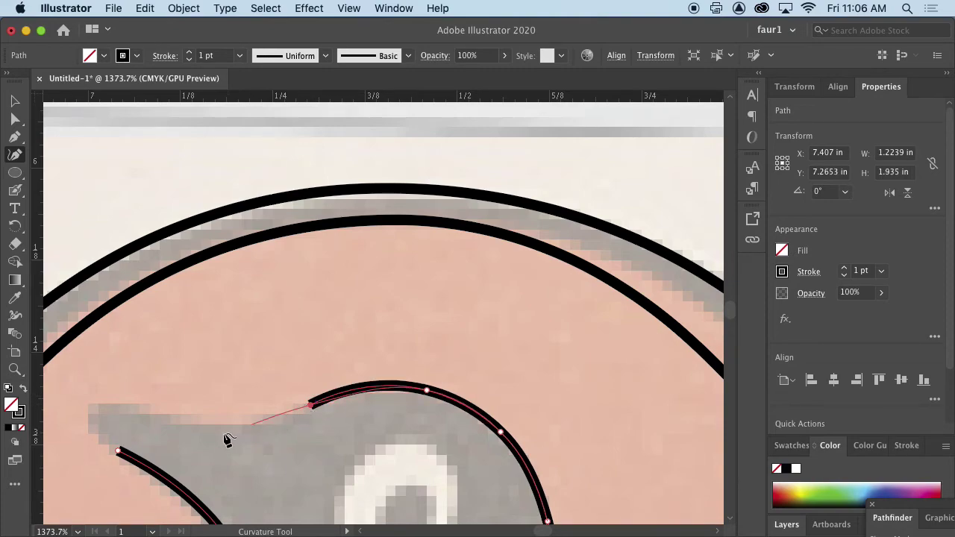
{"action": "left_click", "coordinate": [210, 420]}
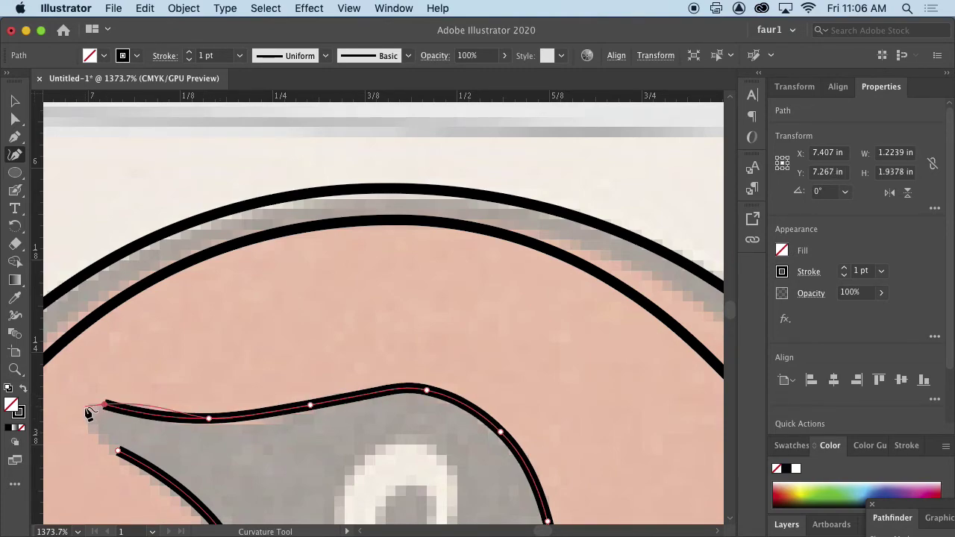
{"action": "left_click", "coordinate": [91, 405]}
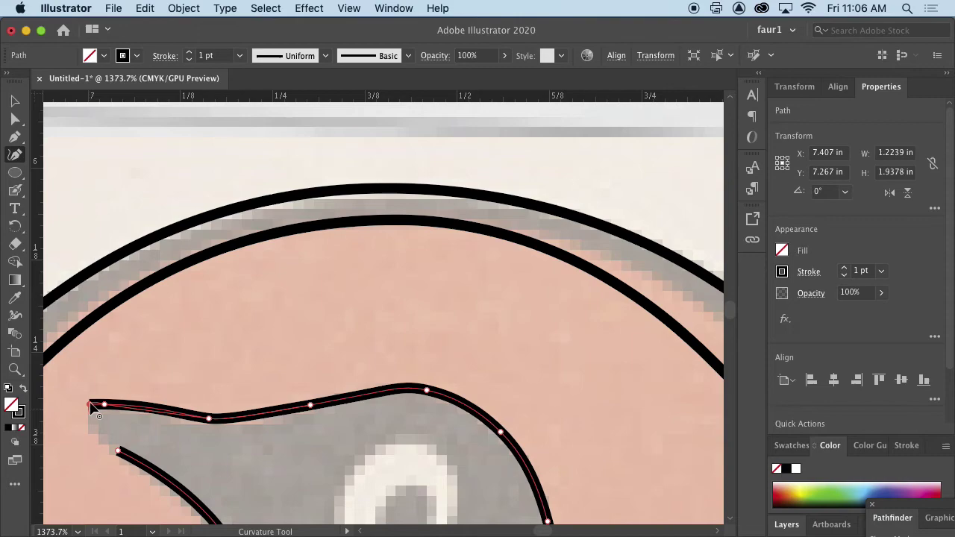
{"action": "left_click", "coordinate": [88, 432]}
{"action": "left_click", "coordinate": [119, 451]}
Draw an ellipse about 0.15 in wide and 0.2 in high over the white of the penguin's eye
{"action": "key", "text": "super+minus"}
{"action": "key", "text": "super+minus"}
{"action": "key", "text": "super+minus"}
{"action": "key", "text": "super+minus"}
{"action": "key", "text": "super+minus"}
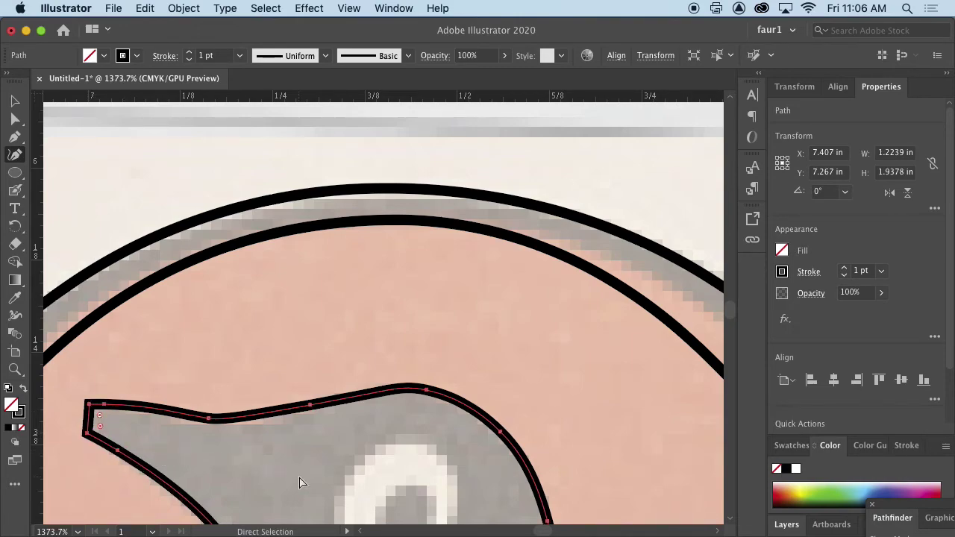
{"action": "key", "text": "super+space"}
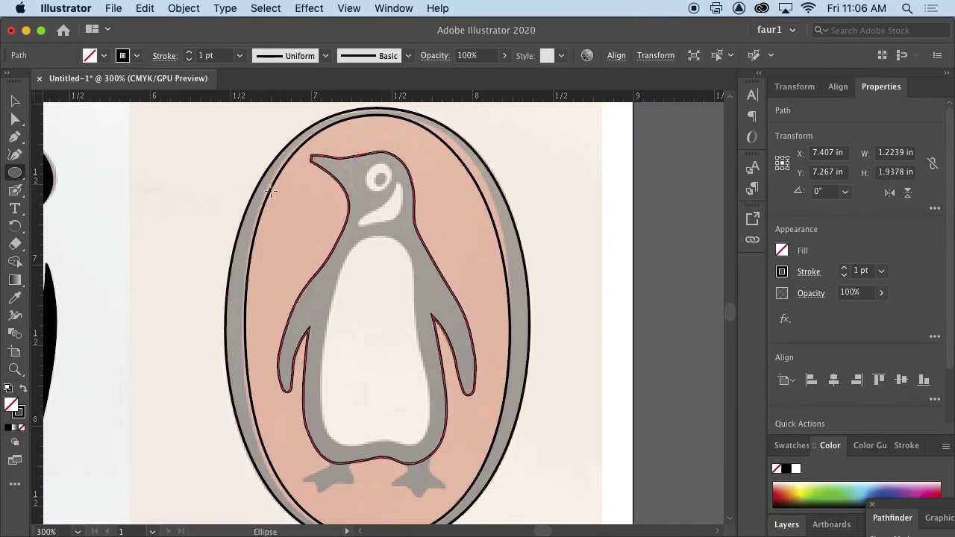
{"action": "left_click_drag", "start_coordinate": [380, 181], "coordinate": [636, 365]}
{"action": "mouse_move", "coordinate": [345, 126]}
{"action": "left_mouse_down"}
{"action": "mouse_move", "coordinate": [425, 228]}
{"action": "mouse_move", "coordinate": [420, 221]}
{"action": "left_mouse_up"}
Reshape the eye's ellipse with the Curvature tool by moving its four anchors to fit the traced white area
{"action": "left_click", "coordinate": [15, 119]}
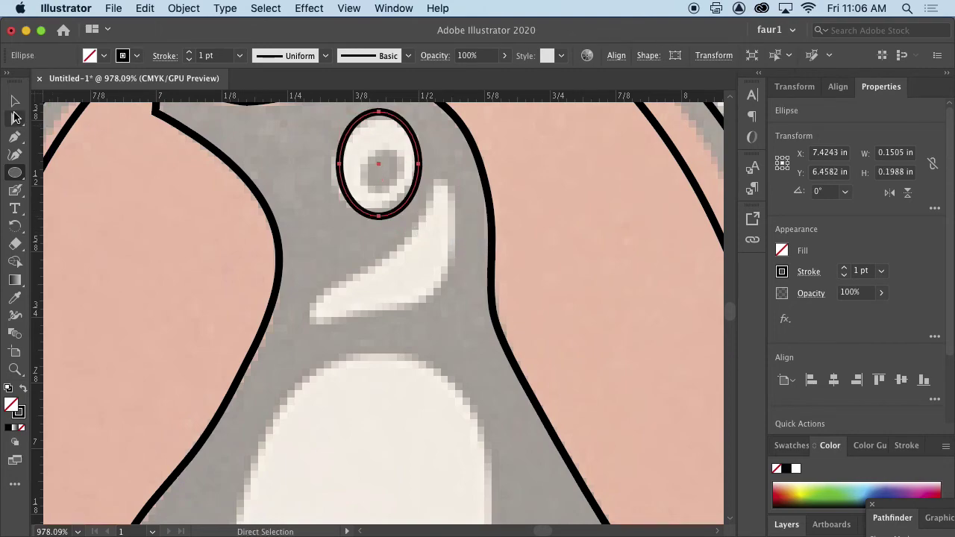
{"action": "left_click", "coordinate": [15, 154]}
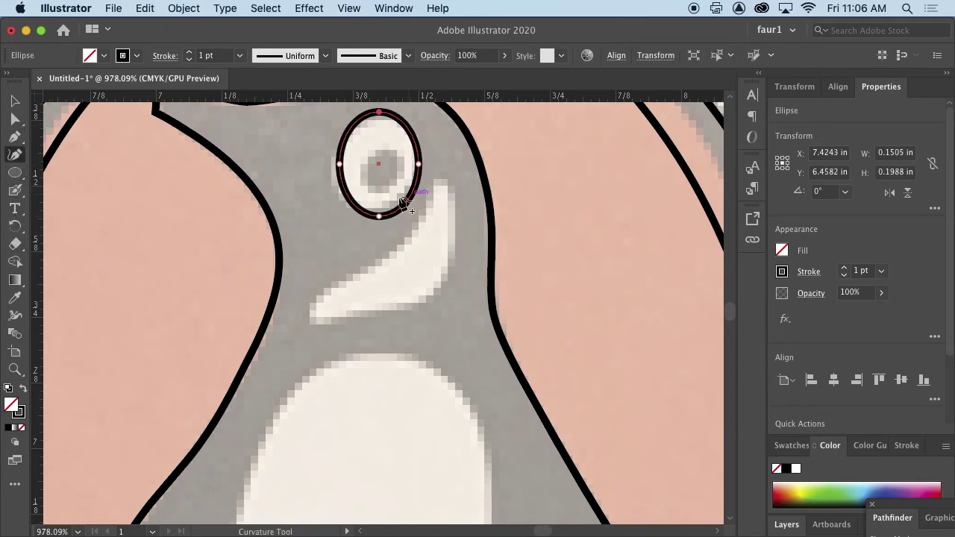
{"action": "left_click_drag", "start_coordinate": [380, 218], "coordinate": [356, 208]}
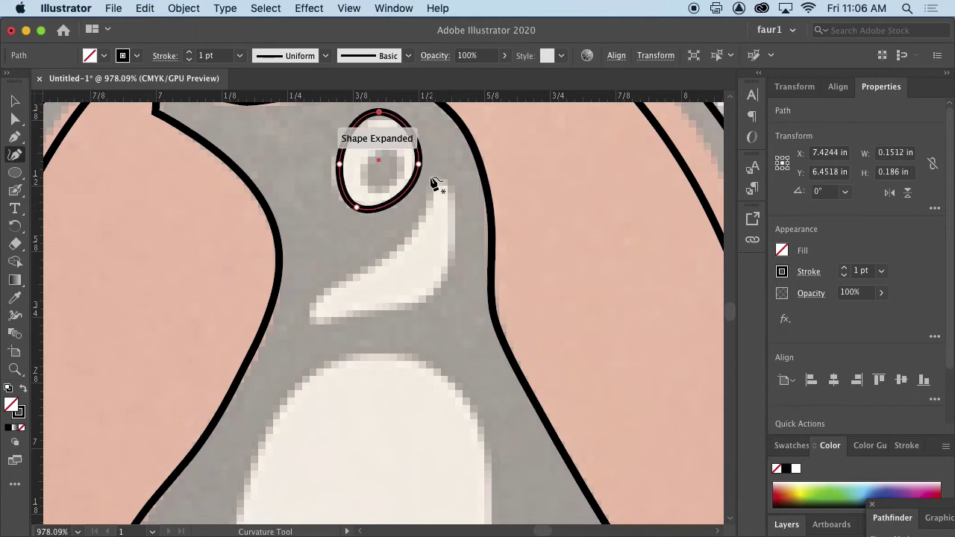
{"action": "left_click_drag", "start_coordinate": [340, 163], "coordinate": [333, 162]}
{"action": "left_click_drag", "start_coordinate": [379, 112], "coordinate": [380, 119]}
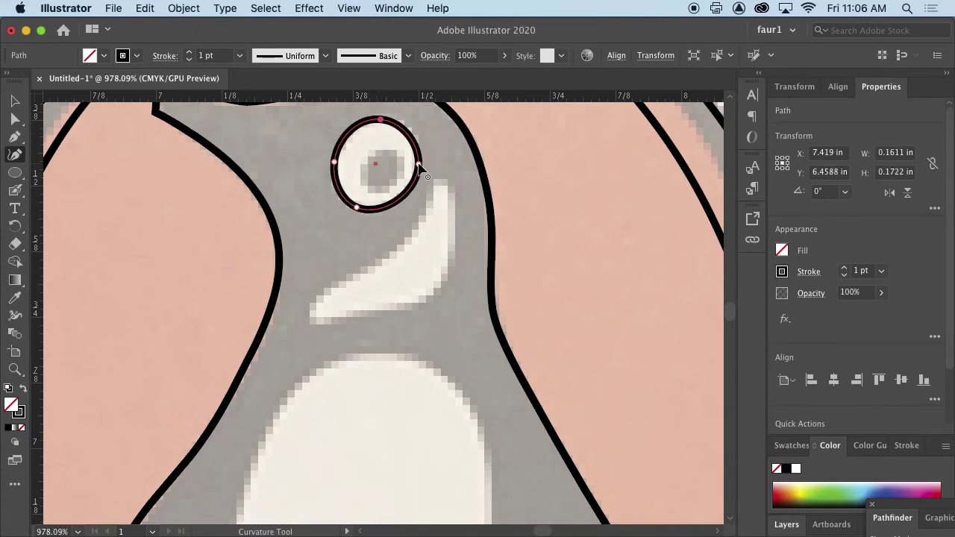
{"action": "left_click_drag", "start_coordinate": [419, 160], "coordinate": [419, 159]}
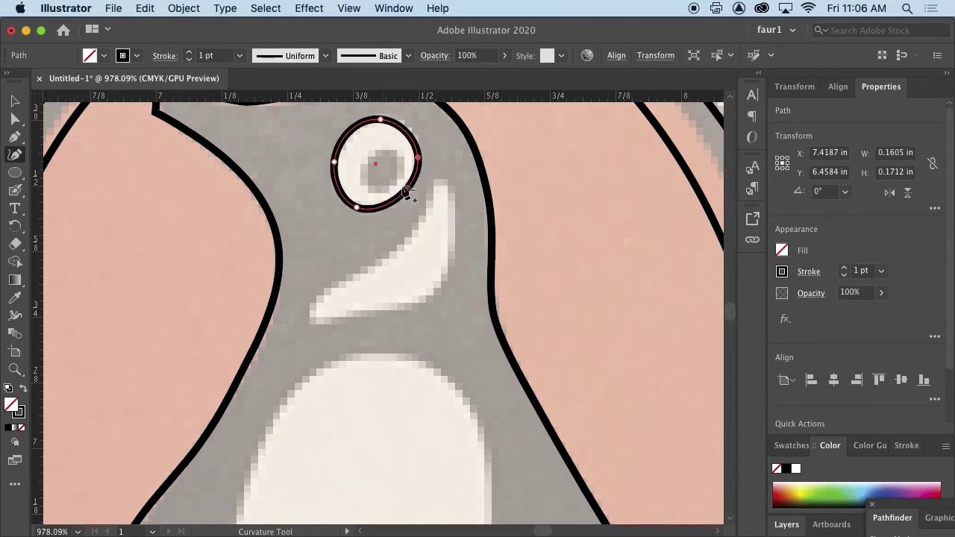
Draw a small ellipse over the pupil and move its four anchors to fit the tilted shape, about 0.07 by 0.08 in
{"action": "key", "text": "l"}
{"action": "left_click_drag", "start_coordinate": [364, 153], "coordinate": [501, 228]}
{"action": "key", "text": "shift+grave"}
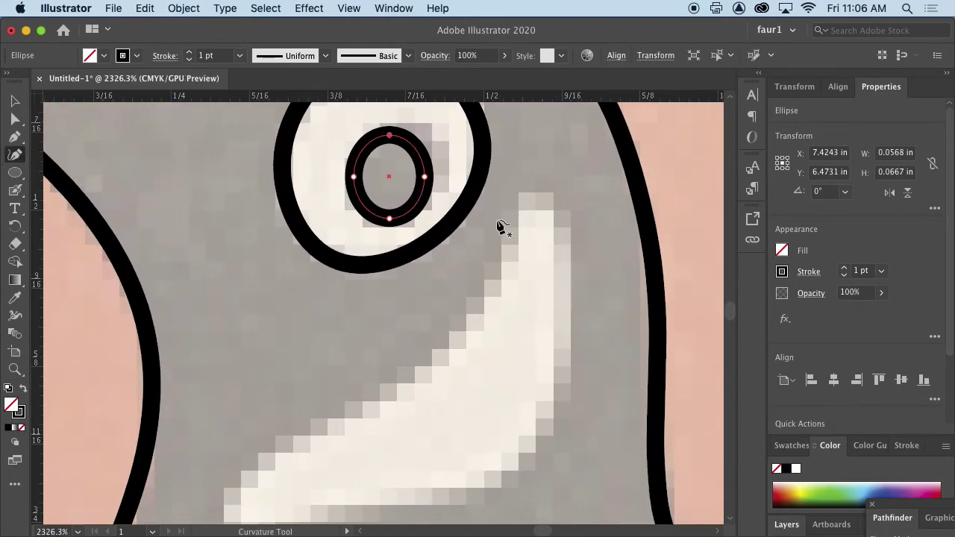
{"action": "left_click_drag", "start_coordinate": [389, 135], "coordinate": [407, 121]}
{"action": "left_click_drag", "start_coordinate": [424, 176], "coordinate": [441, 160]}
{"action": "mouse_move", "coordinate": [390, 219]}
{"action": "left_mouse_down"}
{"action": "mouse_move", "coordinate": [367, 213]}
{"action": "mouse_move", "coordinate": [377, 215]}
{"action": "left_mouse_up"}
{"action": "left_click_drag", "start_coordinate": [354, 176], "coordinate": [357, 185]}
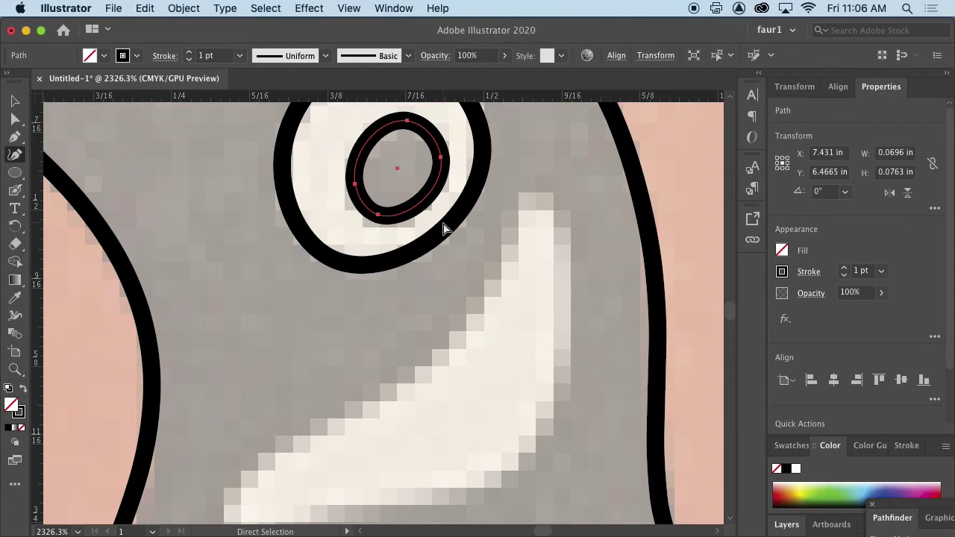
{"action": "key", "text": "super+minus"}
{"action": "key", "text": "super+minus"}
{"action": "key", "text": "super+minus"}
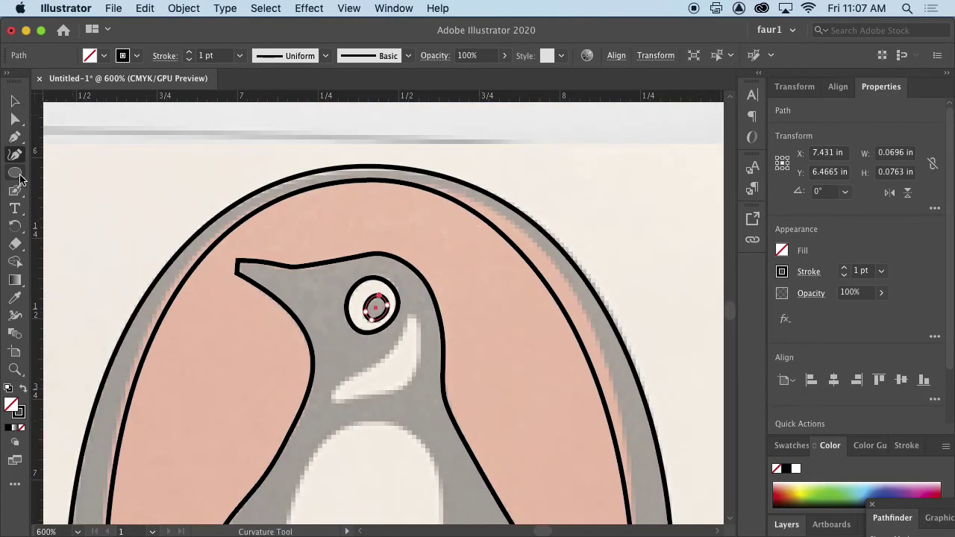
Trace the white cheek patch below the penguin's eye as a closed Curvature path, about 0.27 in wide and 0.26 in high
{"action": "left_click", "coordinate": [413, 312]}
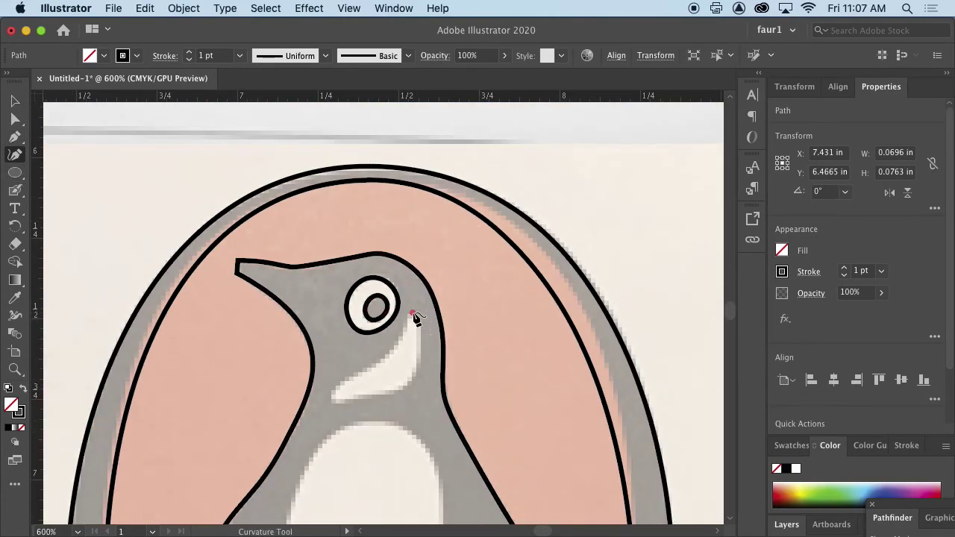
{"action": "left_click", "coordinate": [418, 360]}
{"action": "left_click", "coordinate": [396, 389]}
{"action": "left_click", "coordinate": [356, 397]}
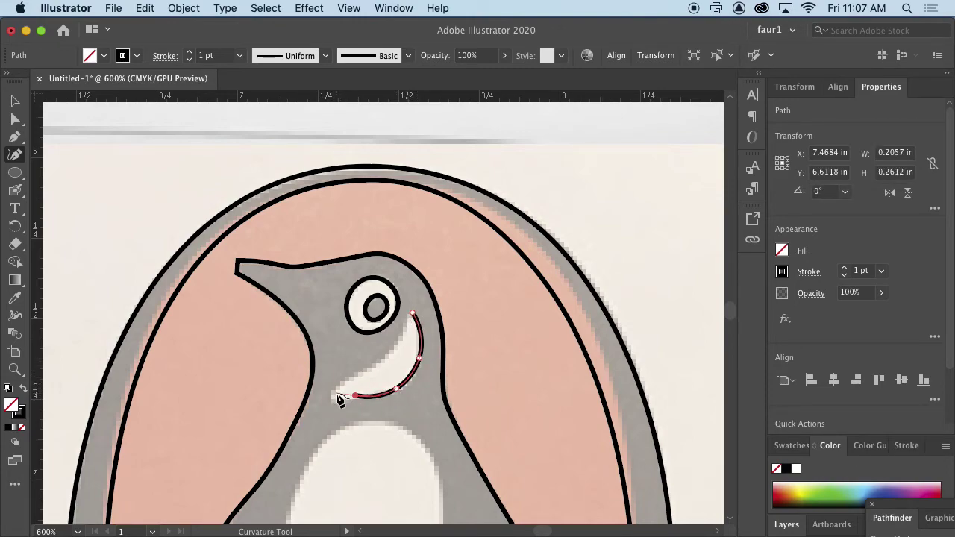
{"action": "left_click", "coordinate": [337, 391]}
{"action": "left_click", "coordinate": [346, 379]}
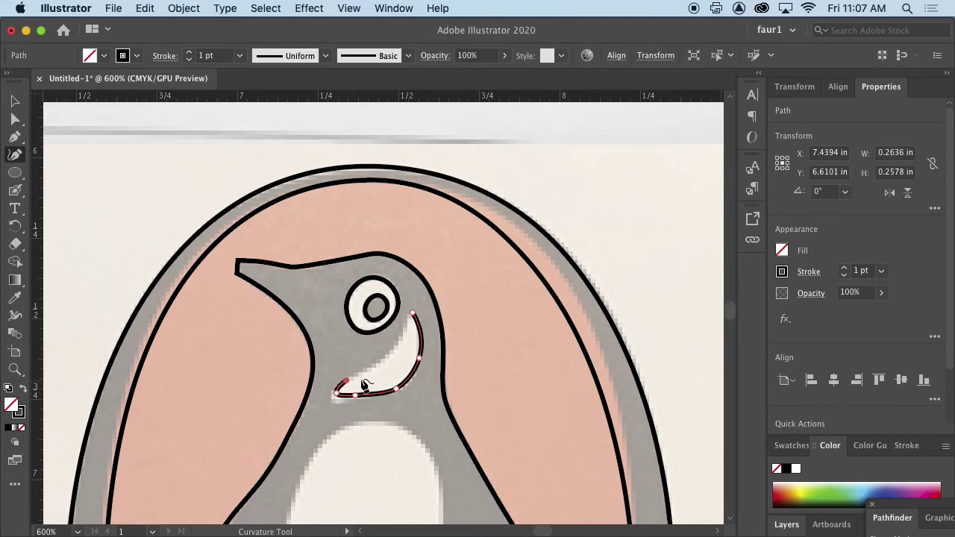
{"action": "left_click", "coordinate": [382, 363]}
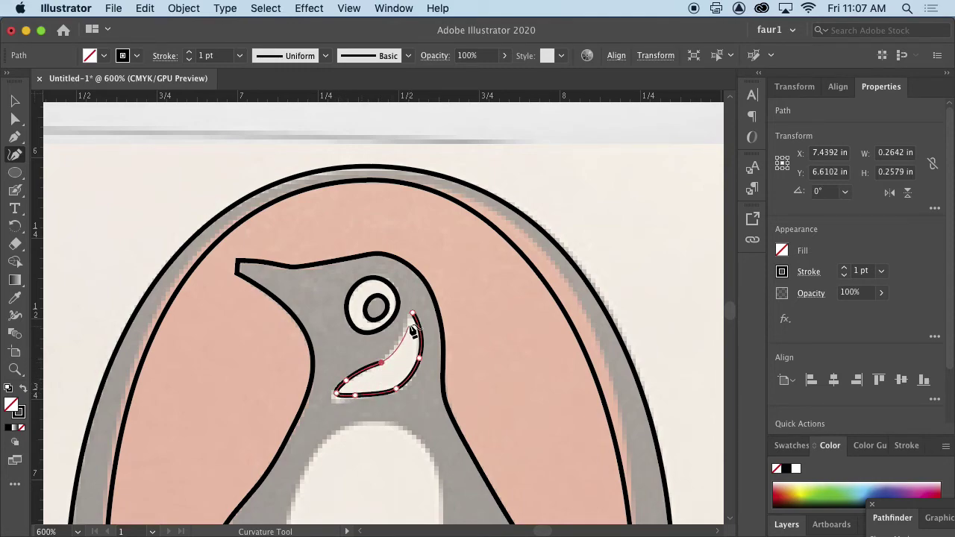
{"action": "left_click", "coordinate": [414, 318]}
Adjust the cheek patch's lower tip, underside and inner-edge anchors to fit the traced white area, about 0.28 by 0.27 in
{"action": "scroll", "coordinate": [364, 410], "scroll_direction": "up", "scroll_amount": 5}
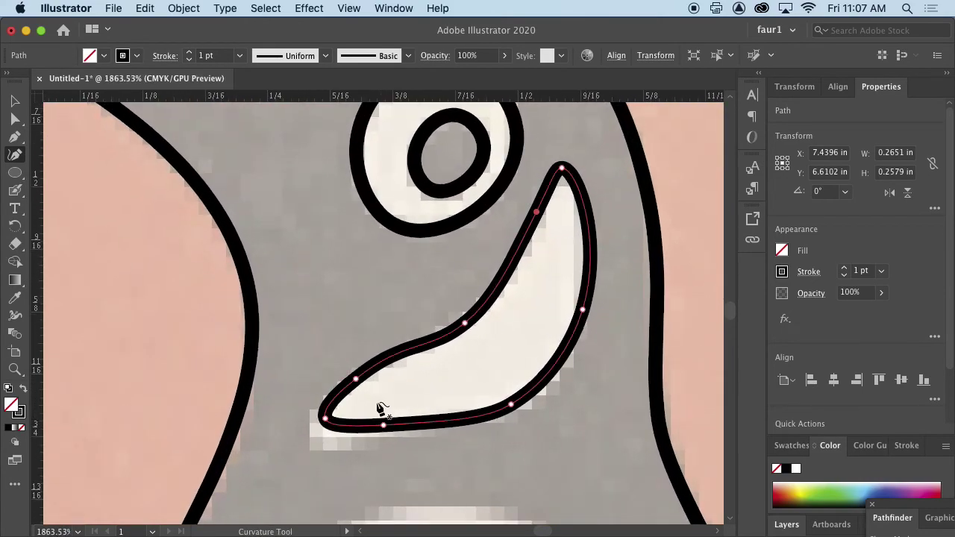
{"action": "left_click_drag", "start_coordinate": [325, 421], "coordinate": [312, 427]}
{"action": "left_click_drag", "start_coordinate": [380, 429], "coordinate": [380, 438]}
{"action": "left_click_drag", "start_coordinate": [511, 405], "coordinate": [526, 407]}
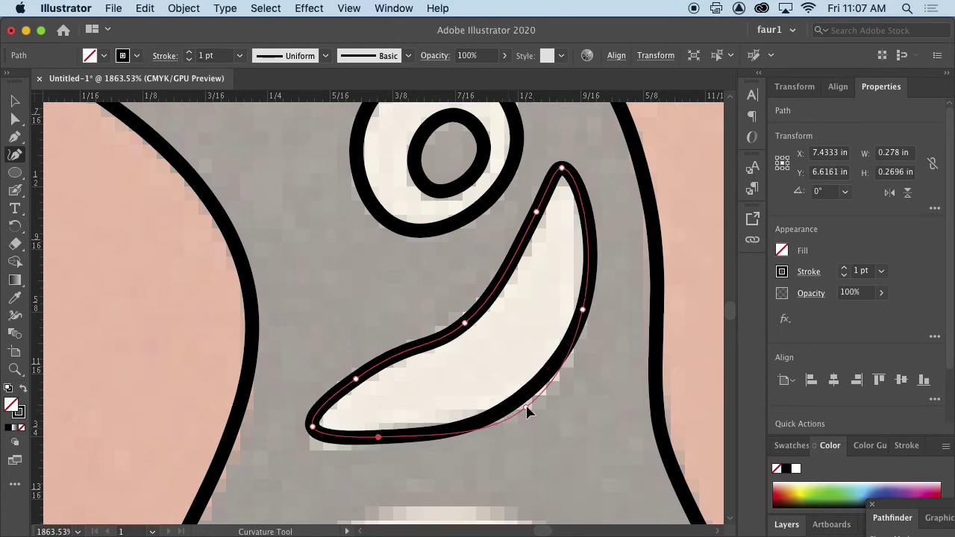
{"action": "left_click_drag", "start_coordinate": [463, 325], "coordinate": [478, 319]}
{"action": "left_click_drag", "start_coordinate": [357, 379], "coordinate": [359, 377]}
Start the white belly's outline at its lower left, tracing up the left side and over the rounded top to the upper right
{"action": "left_click_drag", "start_coordinate": [594, 413], "coordinate": [597, 248]}
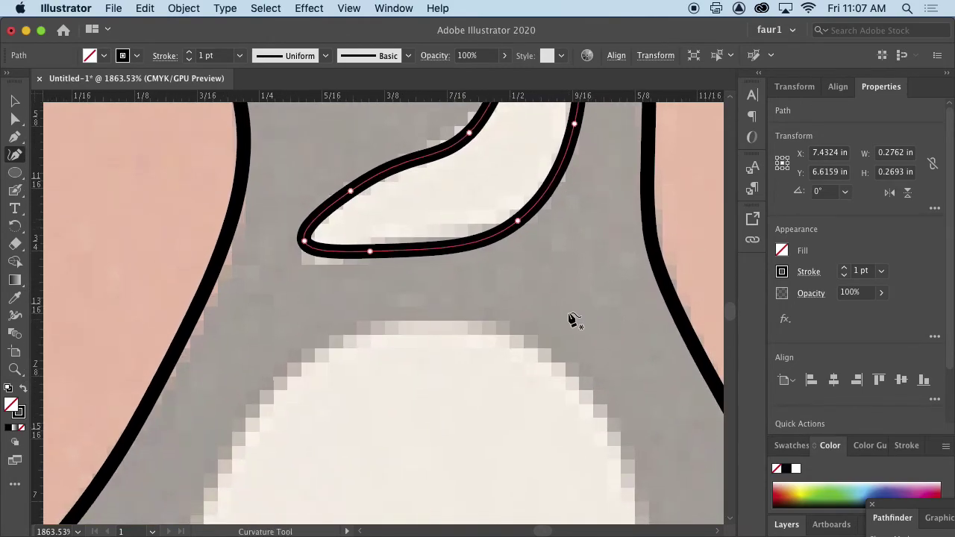
{"action": "key", "text": "super+minus"}
{"action": "key", "text": "super+minus"}
{"action": "key", "text": "super+minus"}
{"action": "key", "text": "super+minus"}
{"action": "left_click_drag", "start_coordinate": [413, 455], "coordinate": [397, 391]}
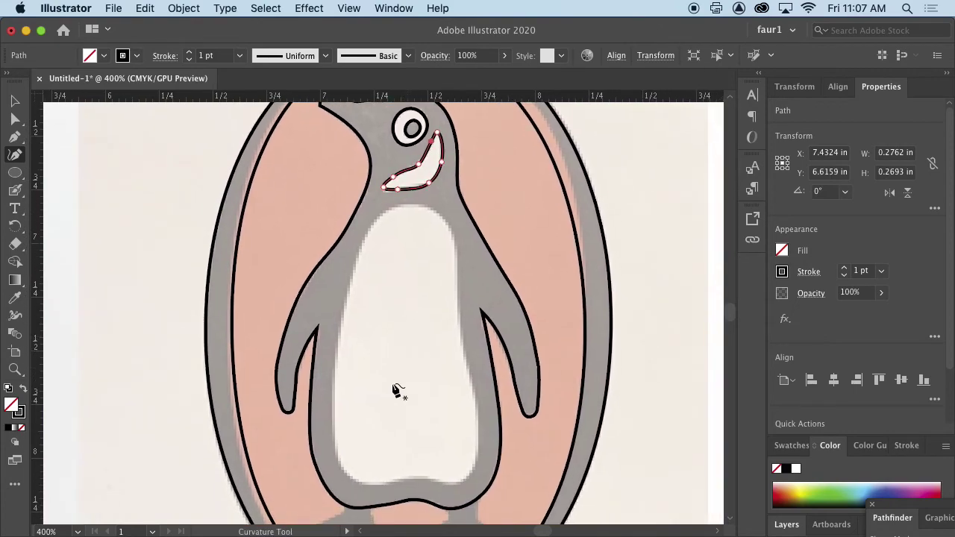
{"action": "left_click", "coordinate": [337, 455]}
{"action": "left_click", "coordinate": [341, 323]}
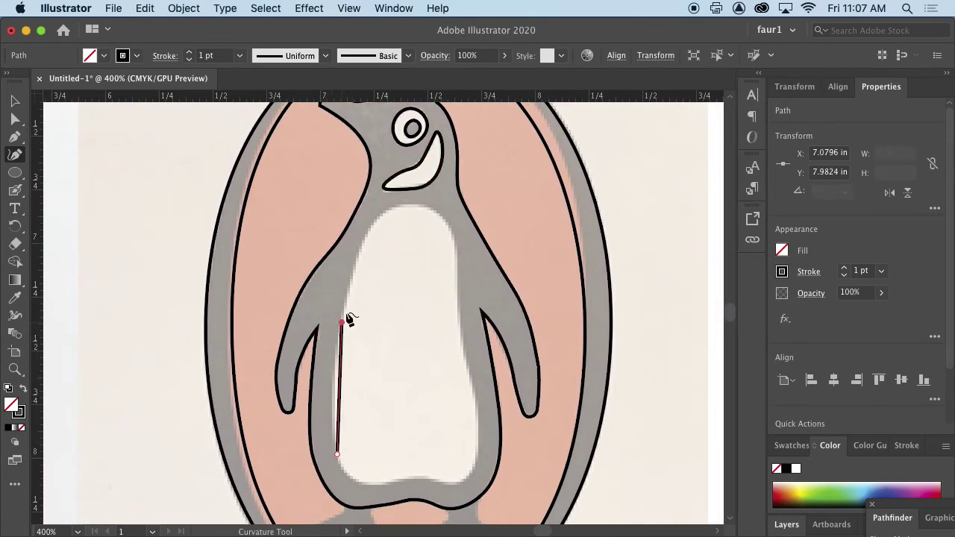
{"action": "left_click", "coordinate": [380, 218]}
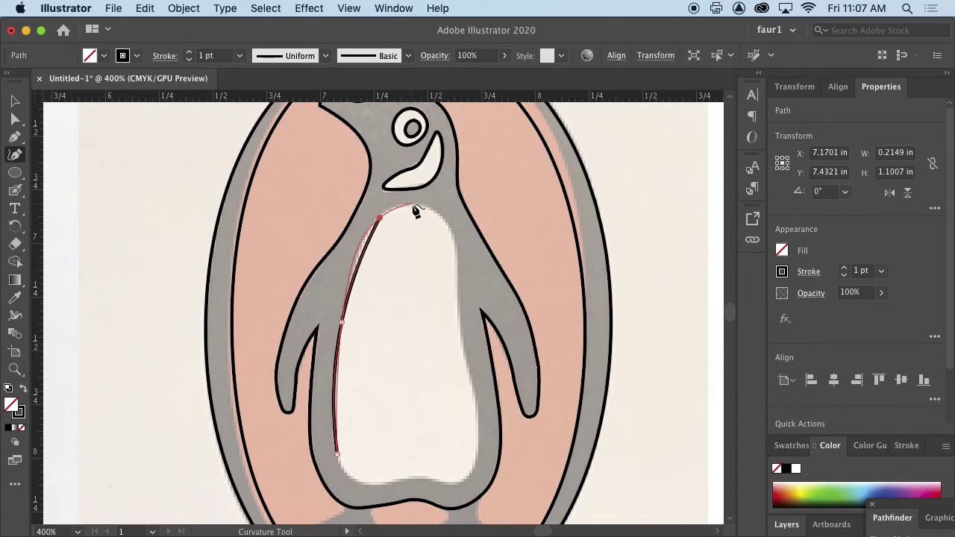
{"action": "left_click", "coordinate": [412, 205]}
{"action": "left_click", "coordinate": [447, 223]}
{"action": "left_click", "coordinate": [455, 275]}
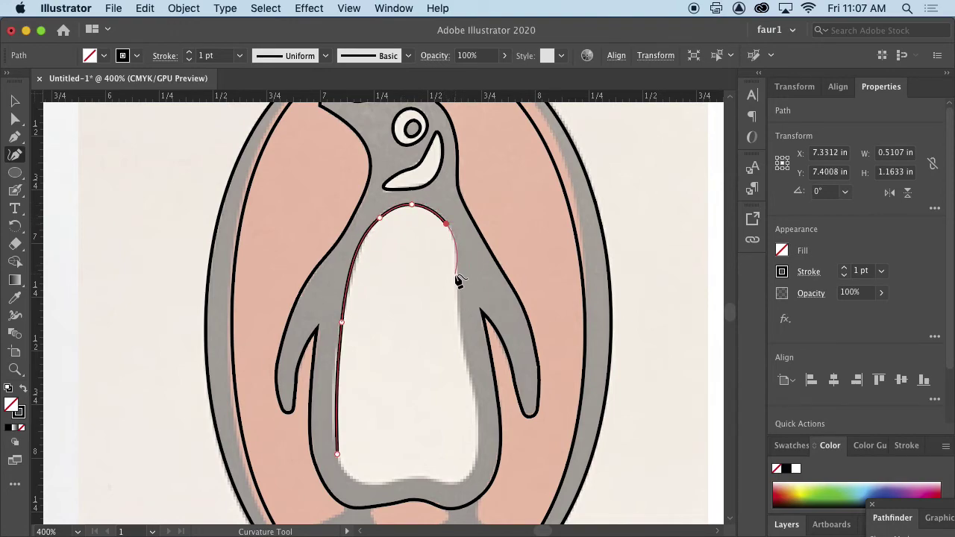
Continue the belly outline down the right side and along the wavy bottom edge, closing the path at its starting anchor
{"action": "left_click", "coordinate": [463, 347]}
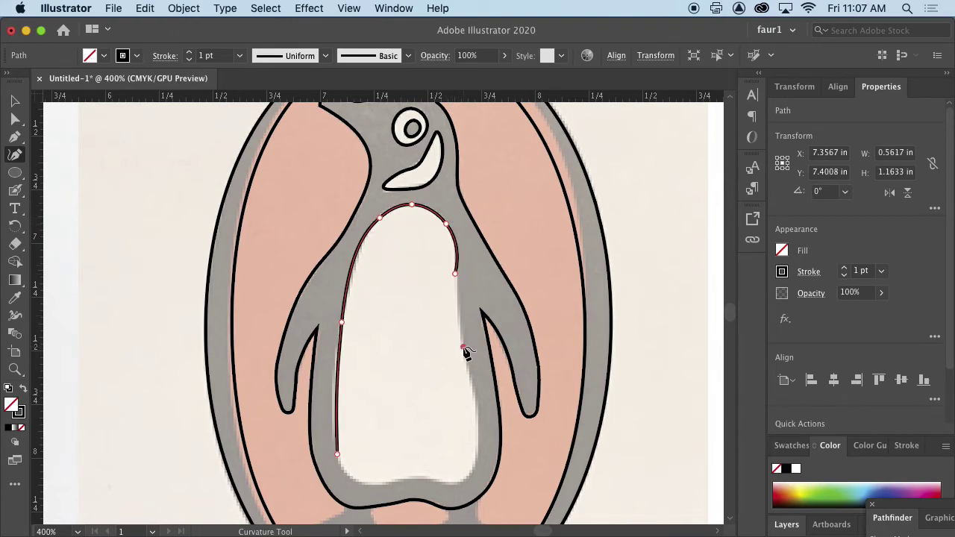
{"action": "left_click", "coordinate": [478, 415]}
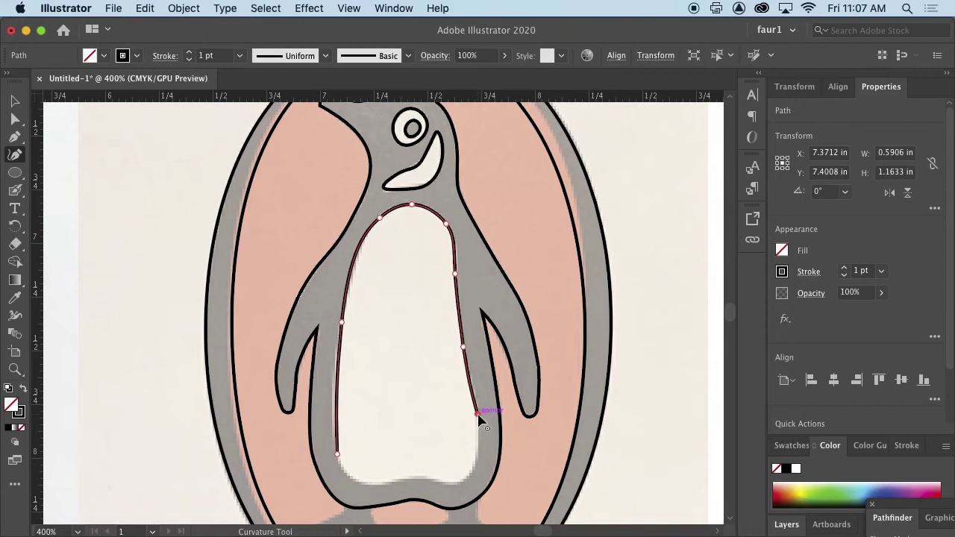
{"action": "left_click", "coordinate": [473, 471]}
{"action": "left_click", "coordinate": [446, 484]}
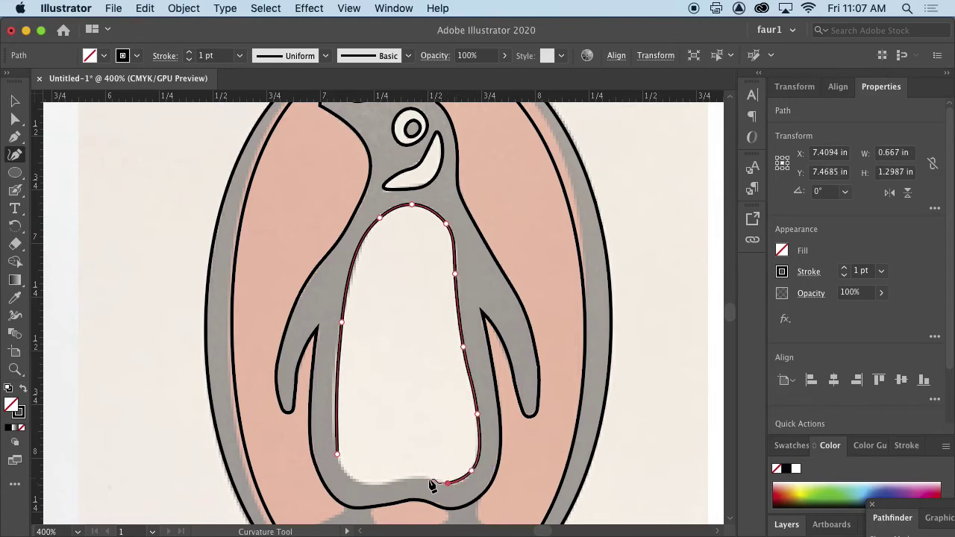
{"action": "left_click", "coordinate": [426, 478]}
{"action": "left_click", "coordinate": [391, 480]}
{"action": "left_click", "coordinate": [337, 454]}
Refine the belly outline by moving its lower-left and bottom anchors and adding an anchor on the left side to follow the white area
{"action": "left_click_drag", "start_coordinate": [338, 456], "coordinate": [341, 462]}
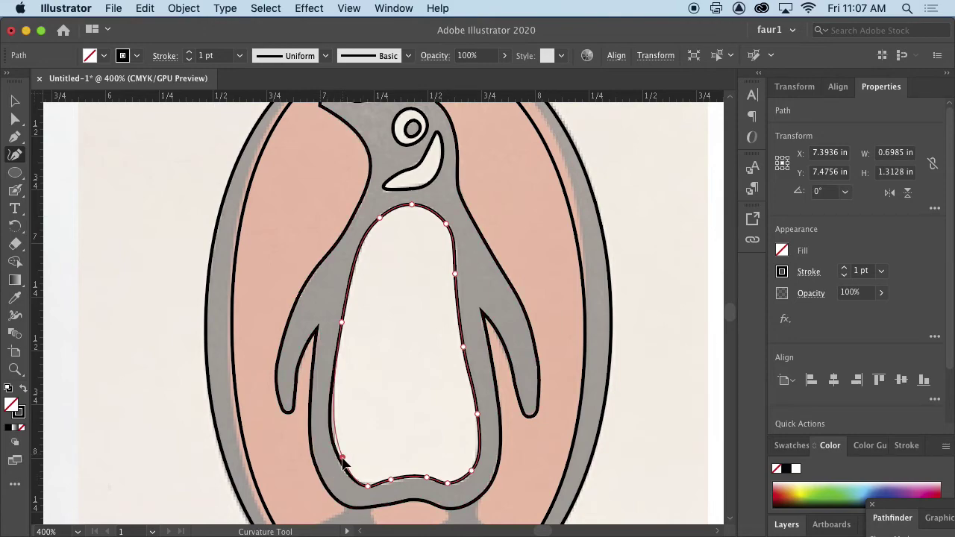
{"action": "left_click", "coordinate": [343, 325]}
{"action": "left_click", "coordinate": [332, 408]}
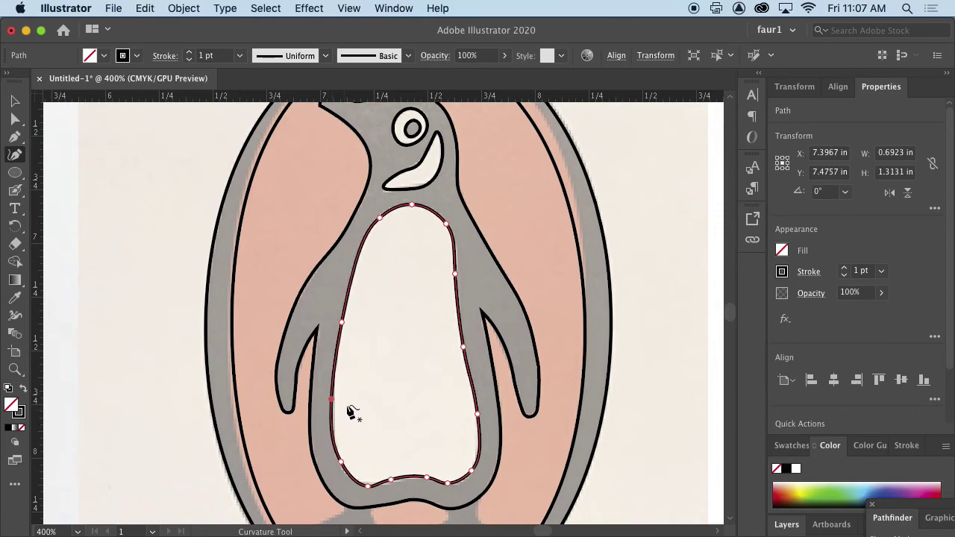
{"action": "scroll", "coordinate": [447, 486], "scroll_direction": "up", "scroll_amount": 5}
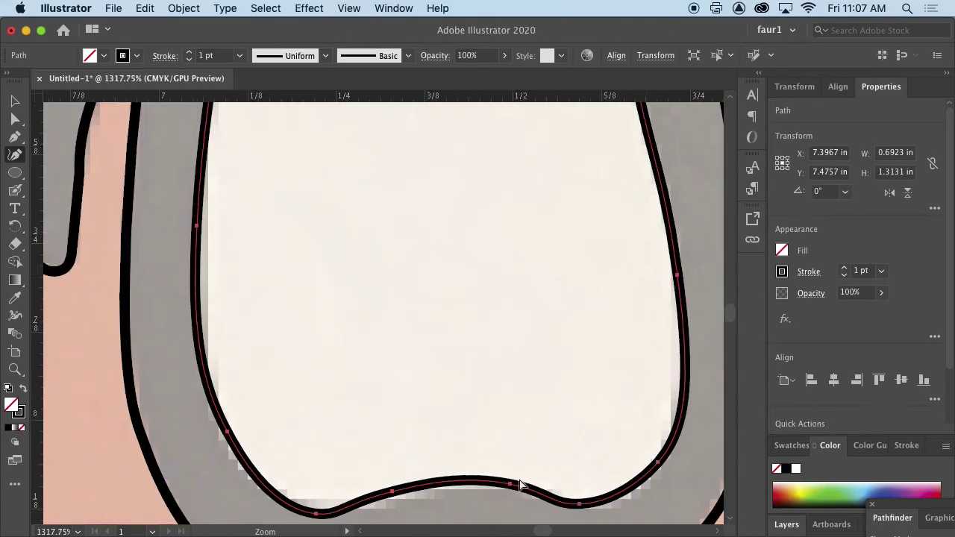
{"action": "left_click_drag", "start_coordinate": [318, 513], "coordinate": [306, 507]}
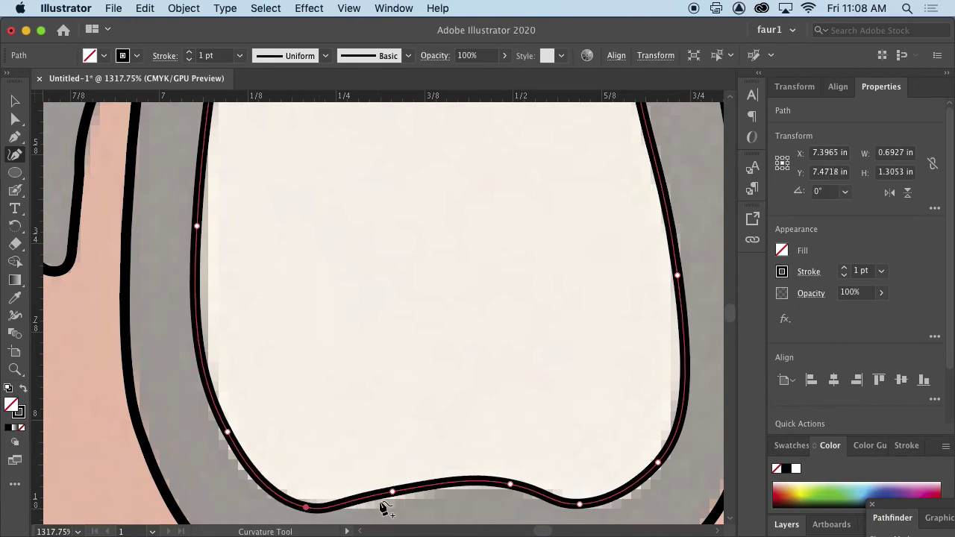
{"action": "left_click_drag", "start_coordinate": [393, 492], "coordinate": [402, 491]}
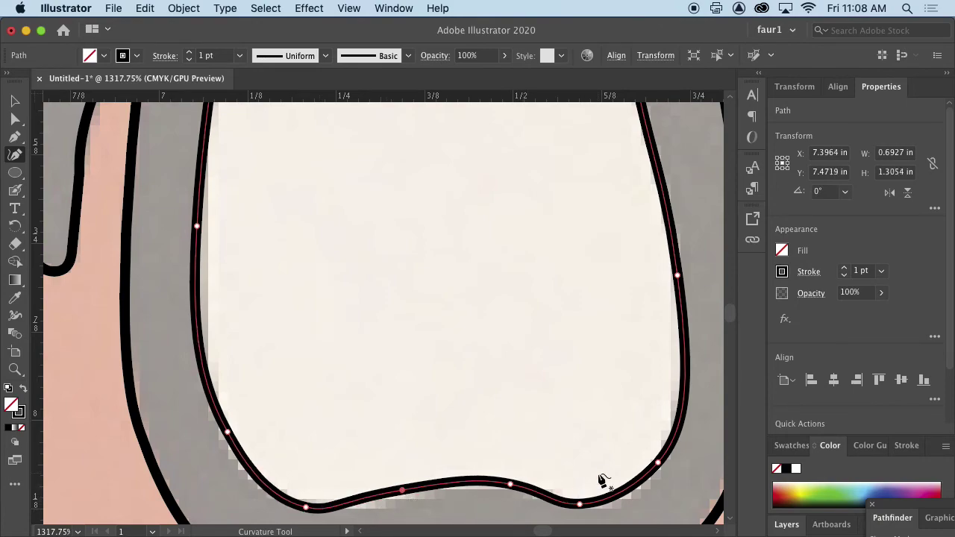
Begin tracing the penguin's left foot with the Curvature tool, from inside the body around the outer toe to the middle toe's tip
{"action": "key", "text": "super+minus"}
{"action": "key", "text": "super+minus"}
{"action": "key", "text": "super+minus"}
{"action": "key", "text": "super+minus"}
{"action": "key", "text": "super+minus"}
{"action": "key", "text": "super+minus"}
{"action": "key", "text": "super+minus"}
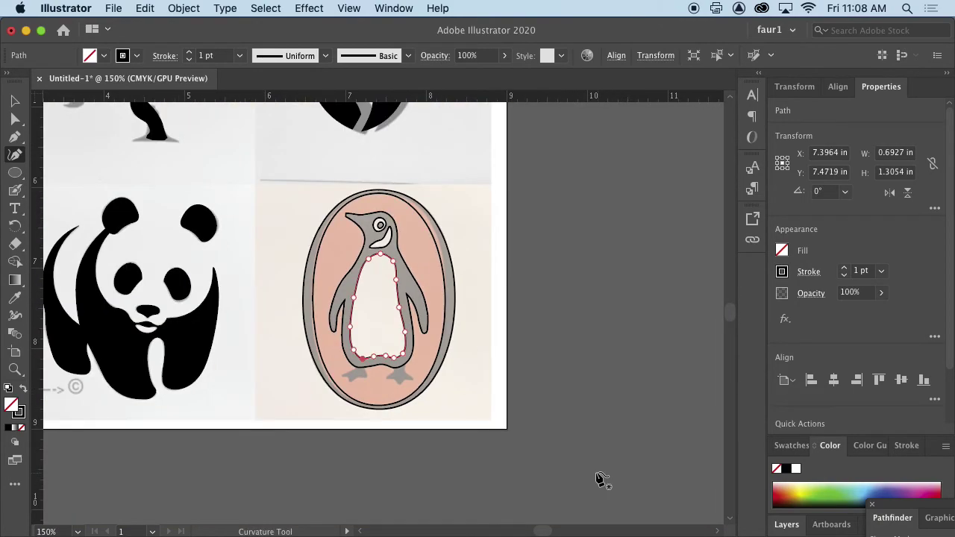
{"action": "key", "text": "super+space"}
{"action": "left_click_drag", "start_coordinate": [373, 380], "coordinate": [731, 381]}
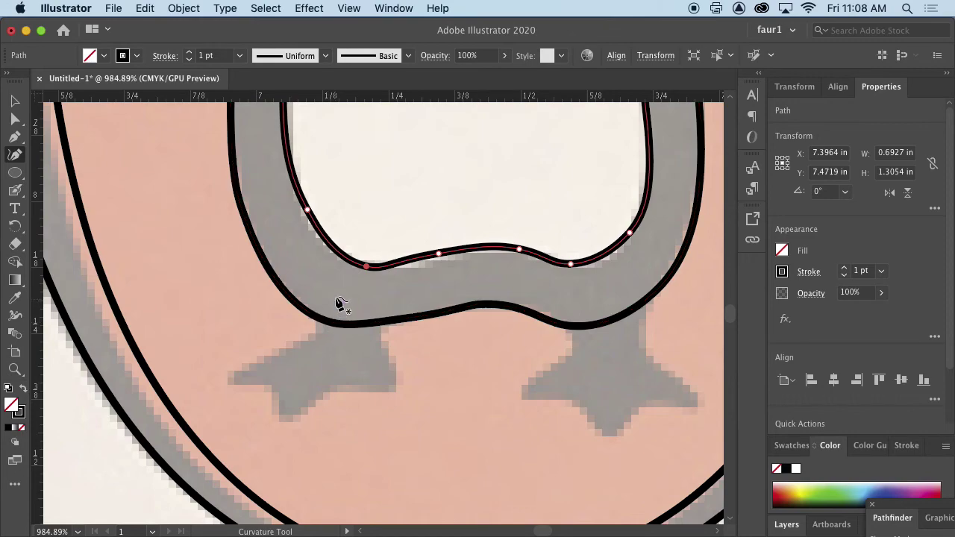
{"action": "left_click", "coordinate": [334, 297]}
{"action": "left_click", "coordinate": [319, 326]}
{"action": "left_click", "coordinate": [263, 355]}
{"action": "left_click", "coordinate": [229, 374]}
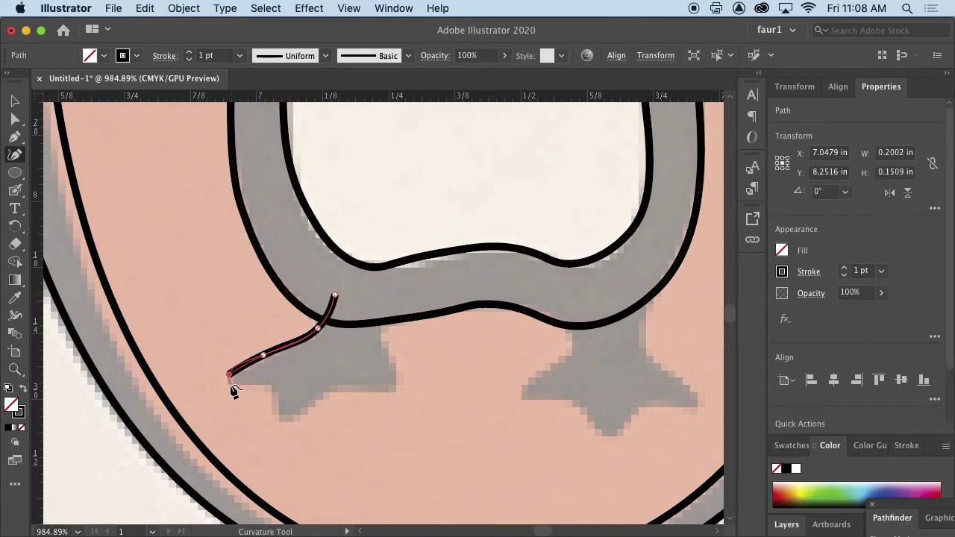
{"action": "left_click", "coordinate": [269, 382]}
{"action": "left_click", "coordinate": [279, 392]}
{"action": "left_click", "coordinate": [280, 415]}
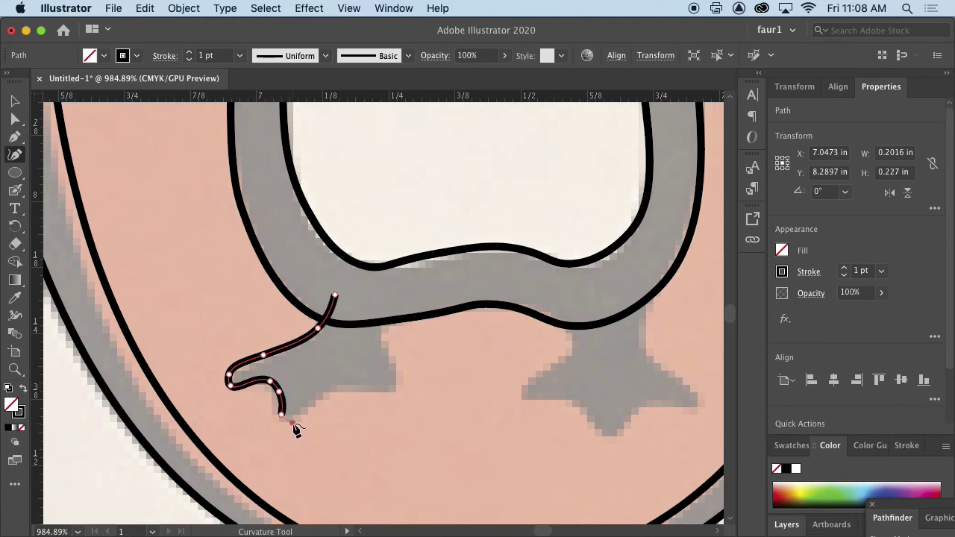
Trace around the left foot's inner toe and back up the ankle, closing the shape at about 0.33 by 0.25 in
{"action": "left_click", "coordinate": [317, 392]}
{"action": "left_click", "coordinate": [356, 382]}
{"action": "left_click", "coordinate": [394, 386]}
{"action": "left_click", "coordinate": [401, 372]}
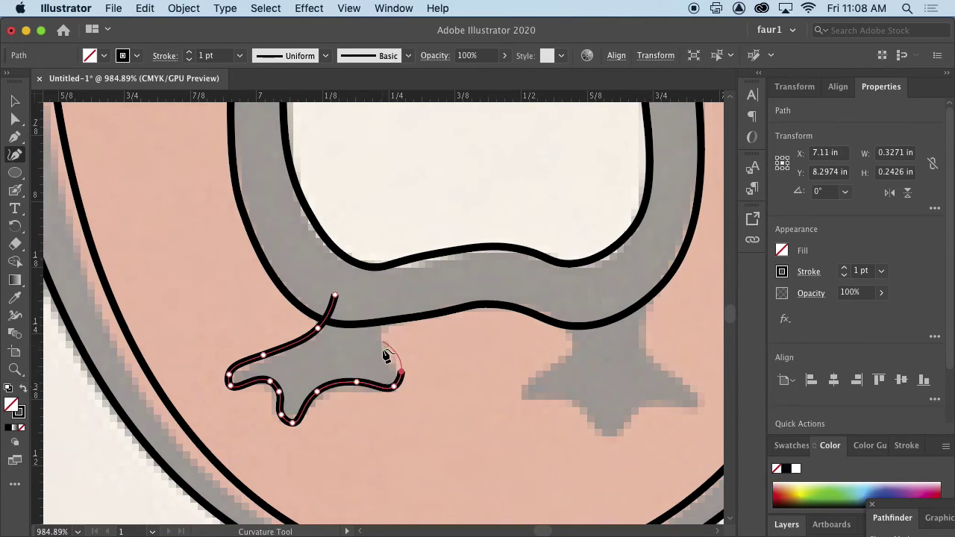
{"action": "left_click", "coordinate": [382, 356]}
{"action": "left_click", "coordinate": [379, 299]}
{"action": "left_click", "coordinate": [334, 296]}
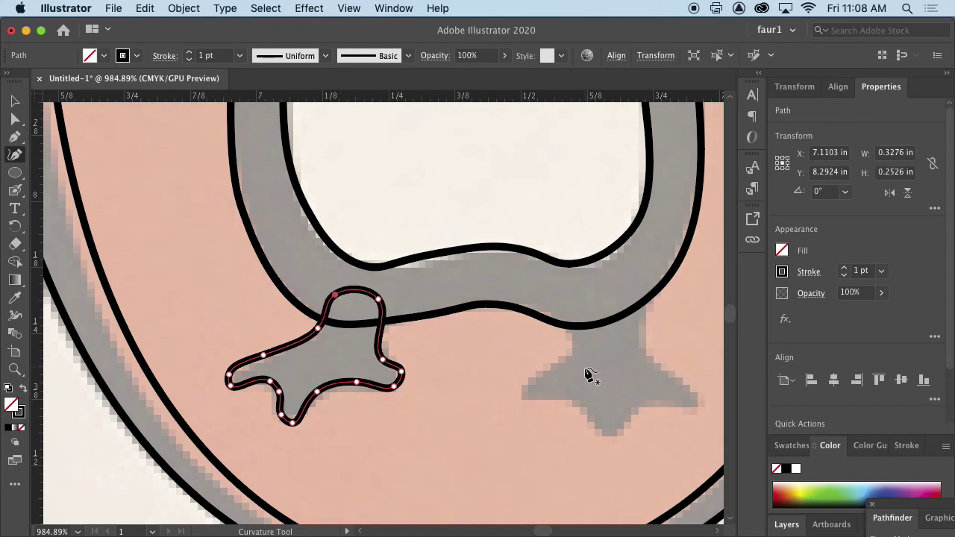
Try to fit a horizontally flipped, rotated copy of the left foot over the right foot, and delete the copy
{"action": "left_click", "coordinate": [15, 101]}
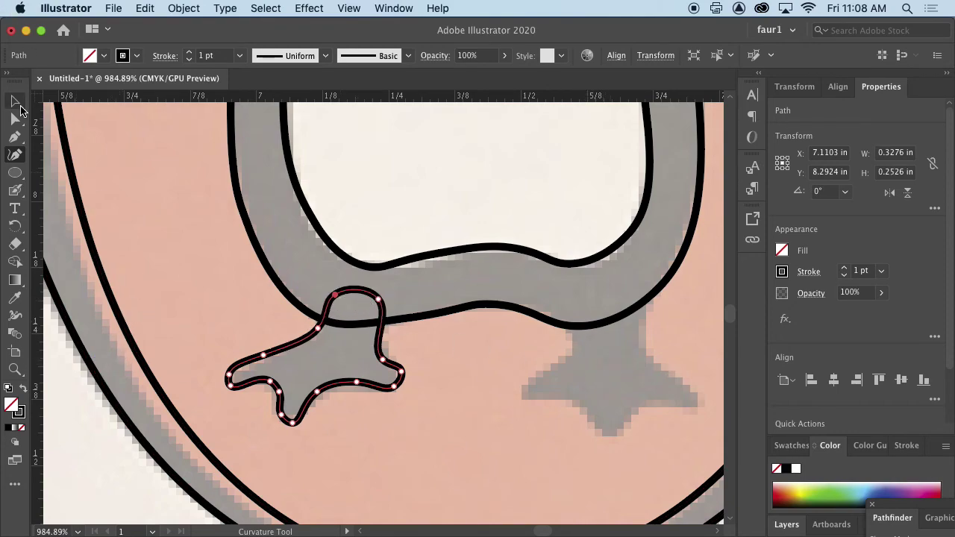
{"action": "key", "text": "super+c"}
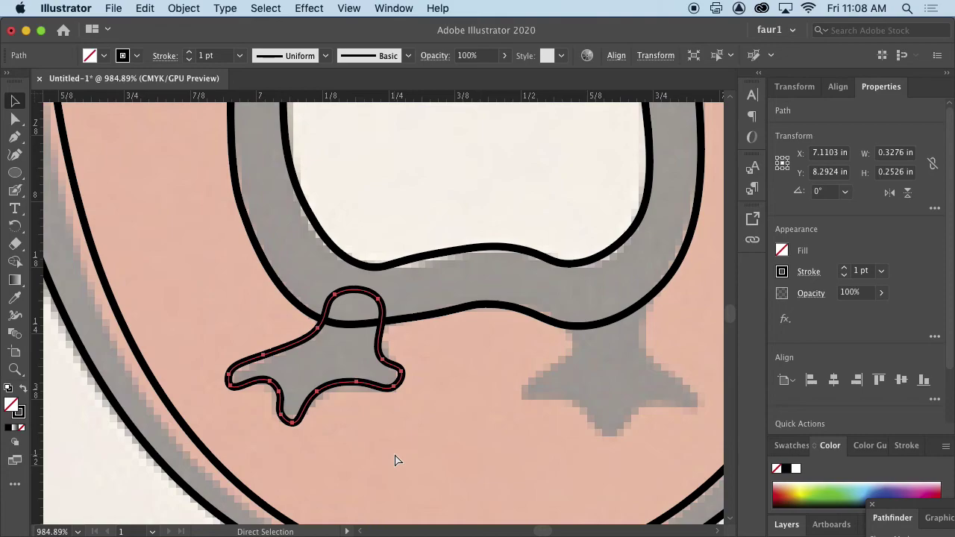
{"action": "key", "text": "super+v"}
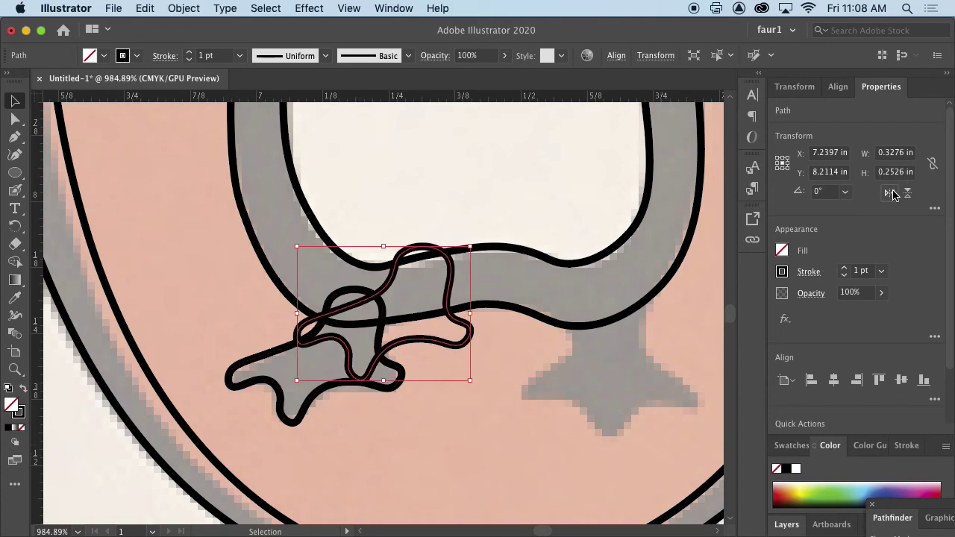
{"action": "left_click", "coordinate": [891, 192]}
{"action": "left_click_drag", "start_coordinate": [433, 359], "coordinate": [658, 412]}
{"action": "left_click_drag", "start_coordinate": [713, 300], "coordinate": [725, 320]}
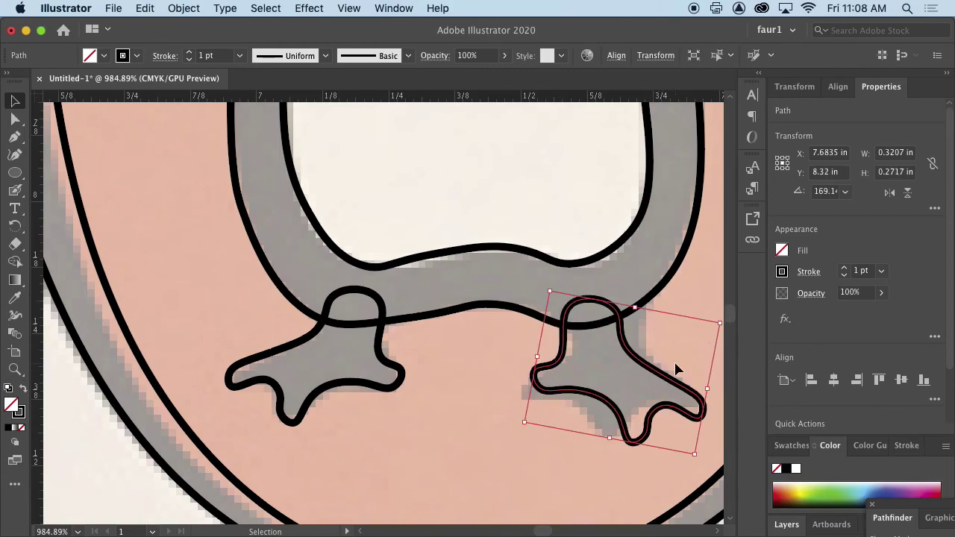
{"action": "key", "text": "Delete"}
{"action": "right_click", "coordinate": [666, 433]}
{"action": "left_click", "coordinate": [611, 441]}
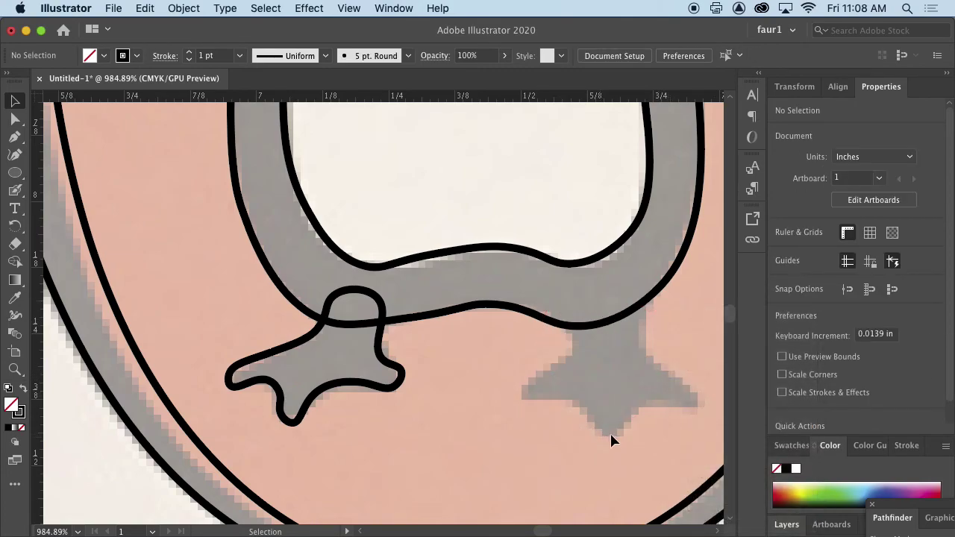
Begin tracing the penguin's right foot with the Curvature tool, from inside the body around the inner toe to the middle toe's tip
{"action": "left_click_drag", "start_coordinate": [658, 437], "coordinate": [456, 415]}
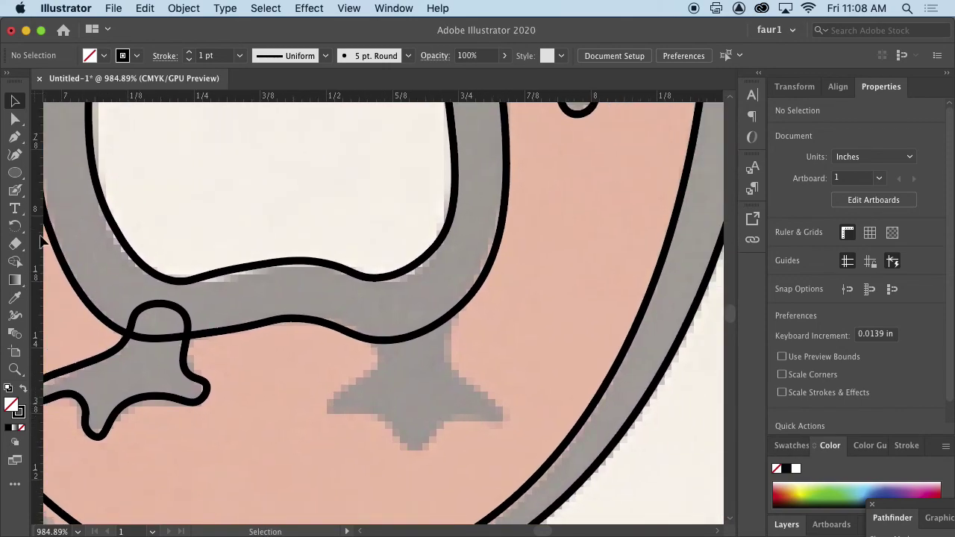
{"action": "left_click", "coordinate": [16, 157]}
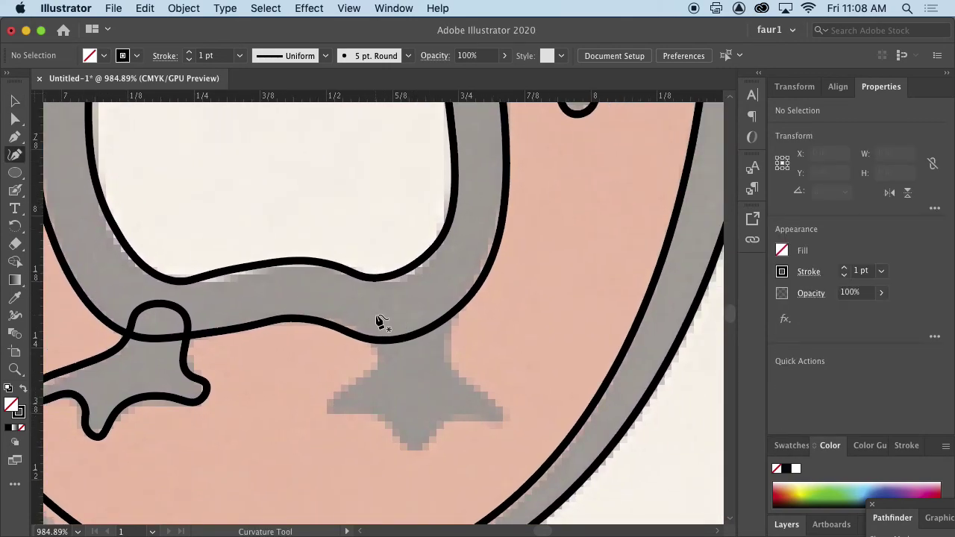
{"action": "left_click", "coordinate": [376, 315]}
{"action": "left_click", "coordinate": [375, 366]}
{"action": "left_click", "coordinate": [331, 396]}
{"action": "left_click", "coordinate": [325, 409]}
{"action": "left_click", "coordinate": [348, 414]}
{"action": "left_click", "coordinate": [389, 415]}
{"action": "left_click", "coordinate": [406, 439]}
{"action": "left_click", "coordinate": [420, 448]}
Trace around the right foot's outer toe and up into the body, closing the shape at about 0.34 by 0.31 in
{"action": "left_click", "coordinate": [433, 435]}
{"action": "left_click", "coordinate": [454, 413]}
{"action": "left_click", "coordinate": [486, 420]}
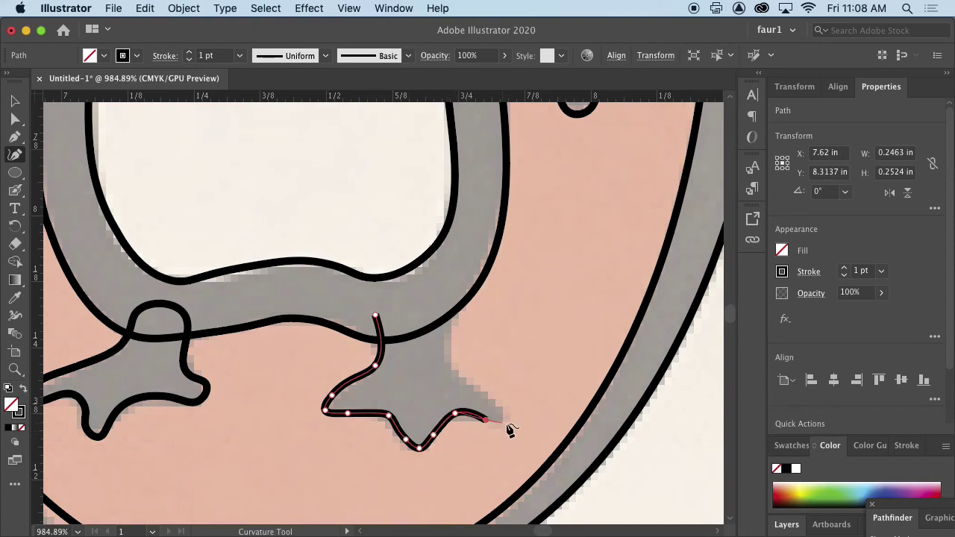
{"action": "left_click", "coordinate": [486, 392]}
{"action": "left_click", "coordinate": [453, 368]}
{"action": "left_click", "coordinate": [445, 291]}
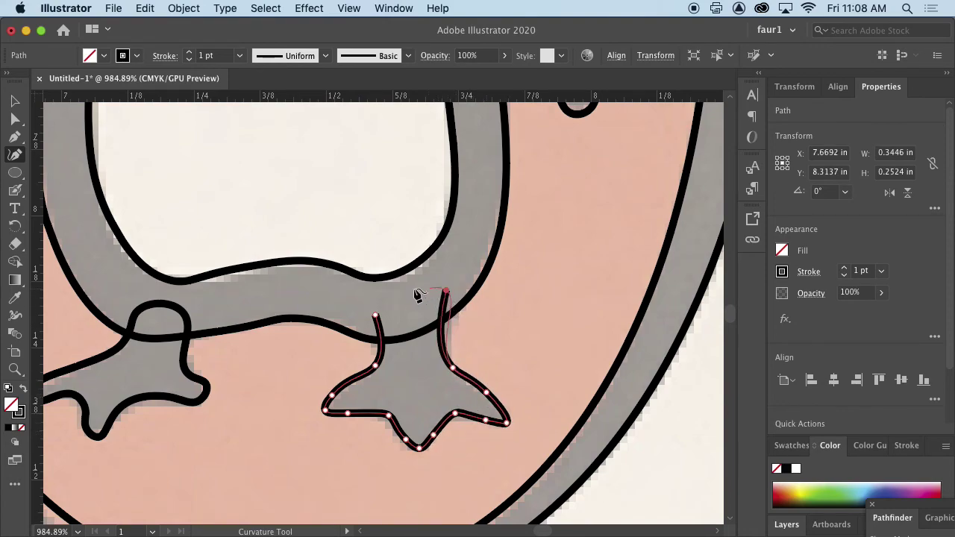
{"action": "left_click", "coordinate": [375, 316]}
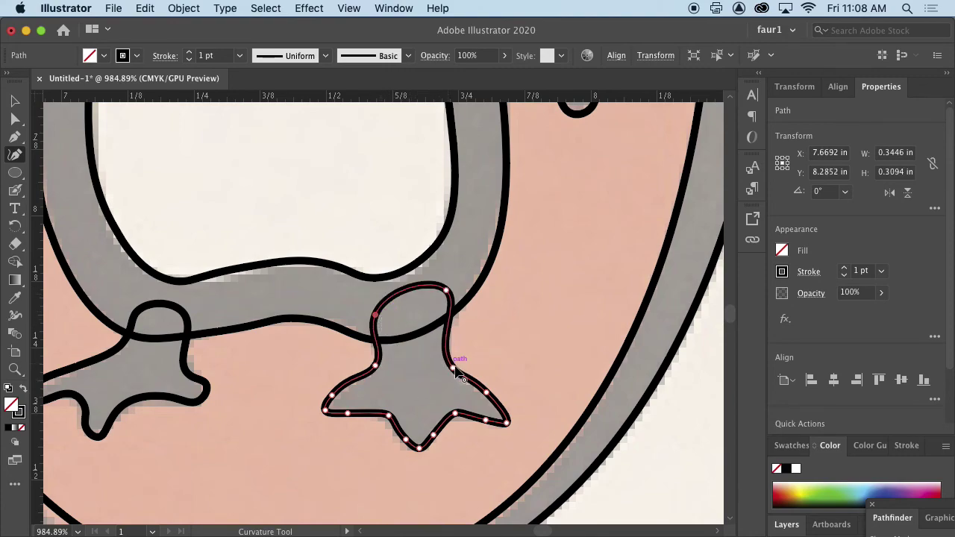
Fine-tune the right foot's outline by nudging the anchor points at both sides of the ankle and along the middle toe
{"action": "left_click_drag", "start_coordinate": [453, 368], "coordinate": [448, 371]}
{"action": "left_click_drag", "start_coordinate": [379, 367], "coordinate": [385, 368]}
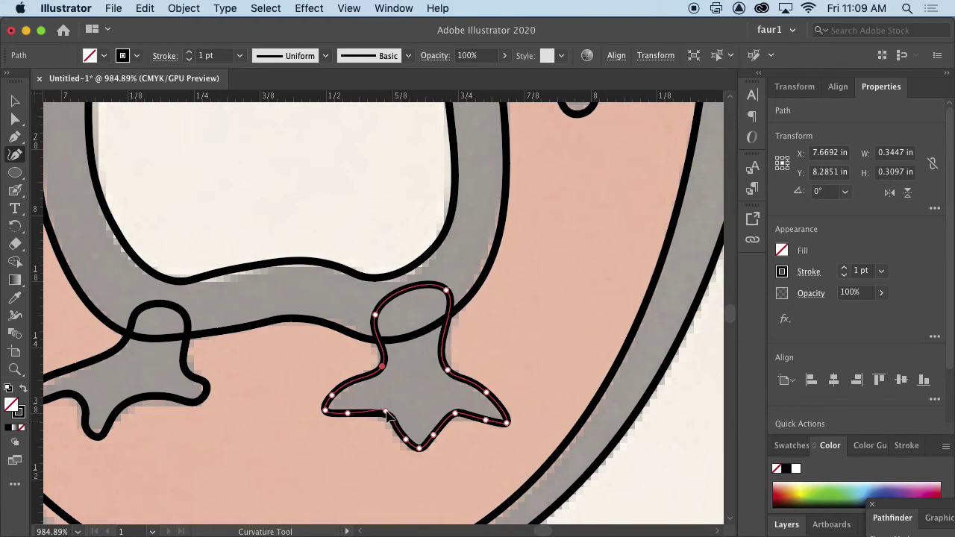
{"action": "left_click_drag", "start_coordinate": [405, 440], "coordinate": [399, 439]}
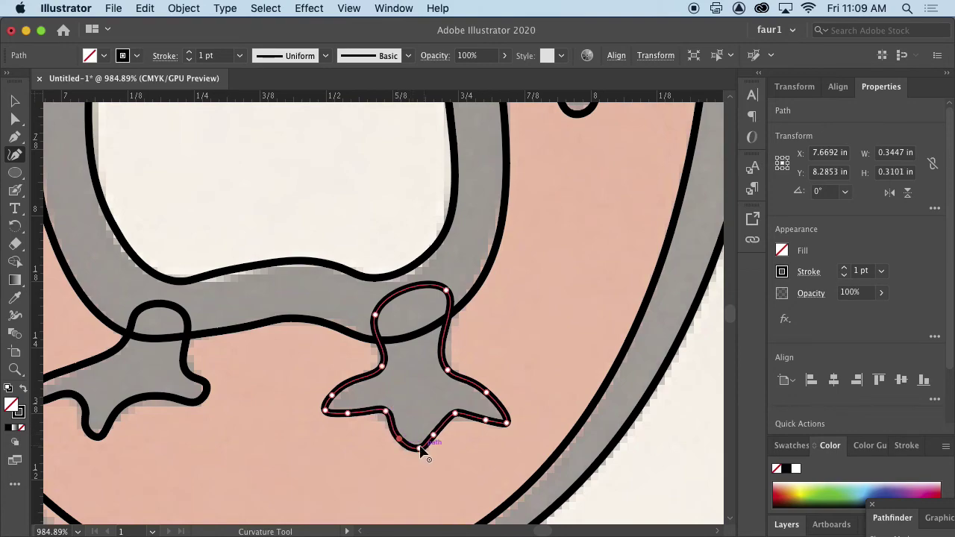
{"action": "left_click", "coordinate": [415, 448]}
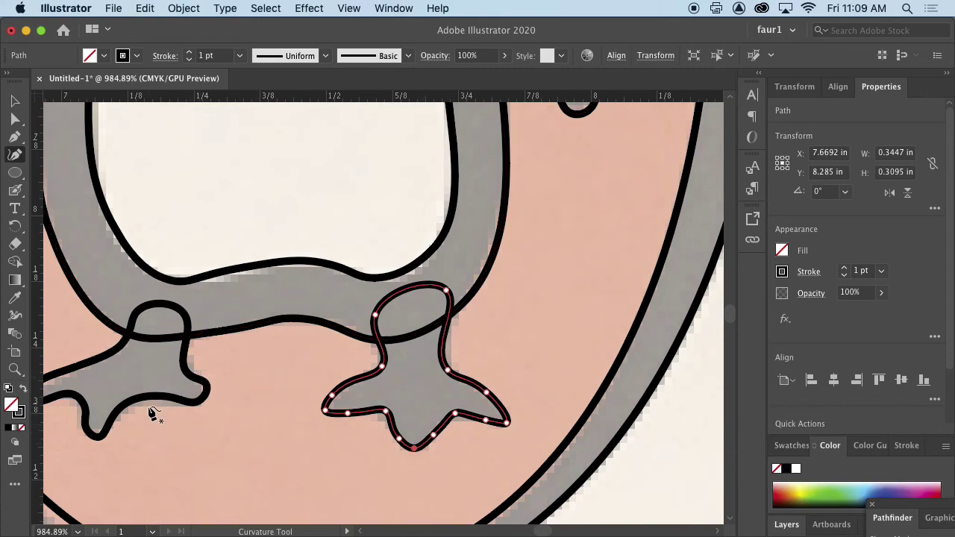
Refine the left foot's middle toe and delete the extra anchor point on its outer side
{"action": "left_click", "coordinate": [86, 423]}
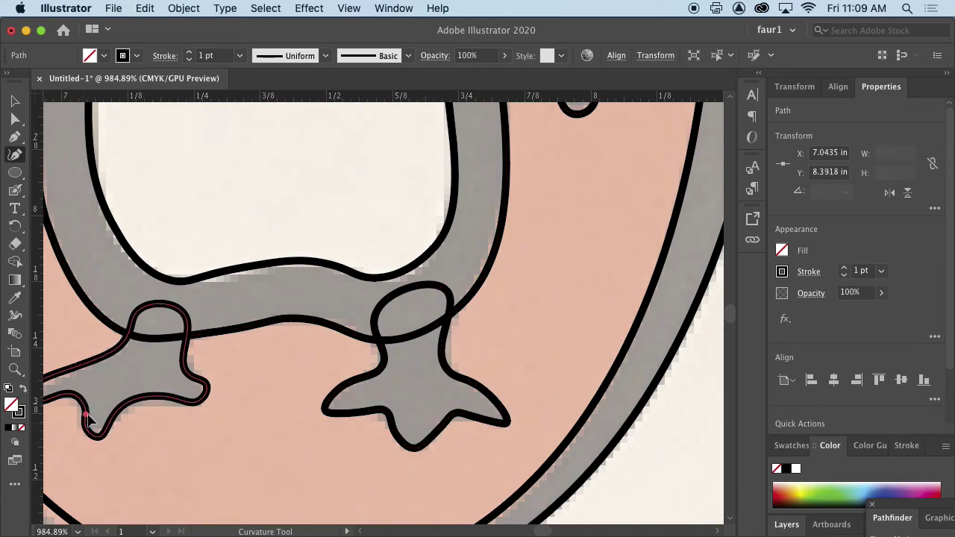
{"action": "left_click_drag", "start_coordinate": [87, 422], "coordinate": [89, 426]}
{"action": "left_click", "coordinate": [107, 435]}
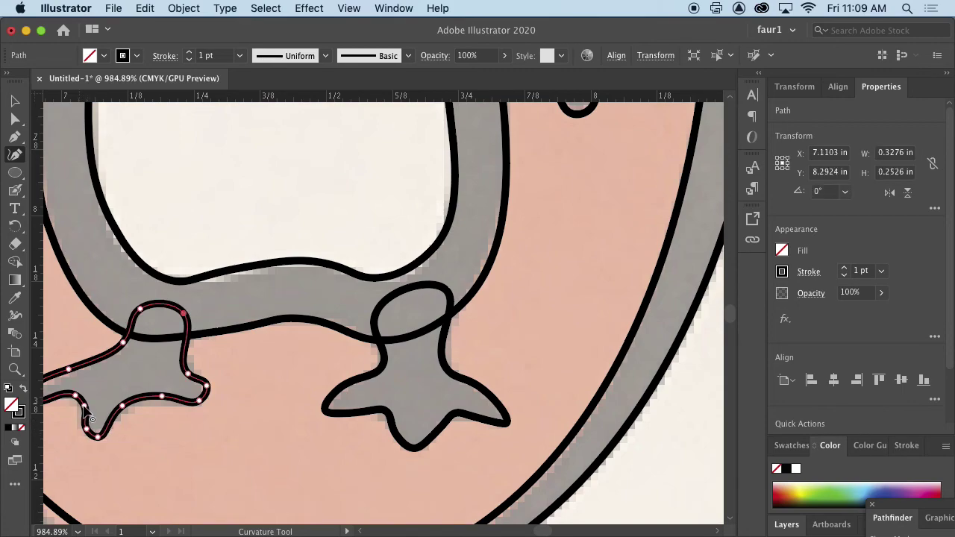
{"action": "key", "text": "minus"}
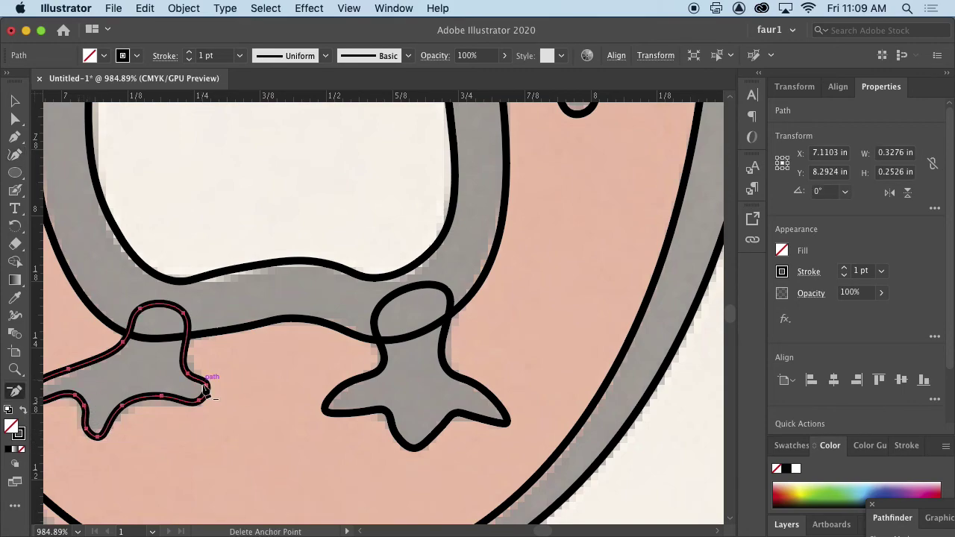
{"action": "left_click", "coordinate": [87, 412]}
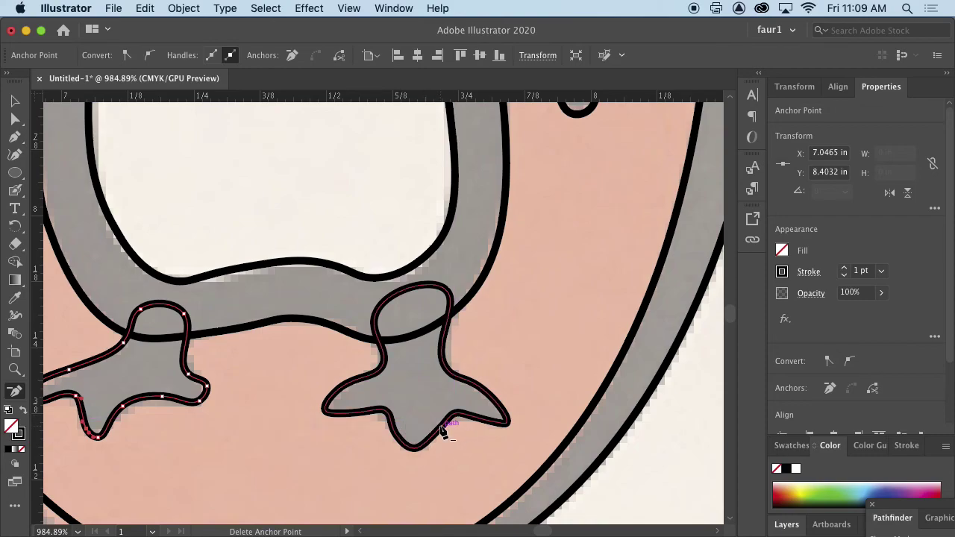
Select all paths of the penguin logo and swap their fill and stroke, giving a black fill and no stroke
{"action": "left_click", "coordinate": [13, 93]}
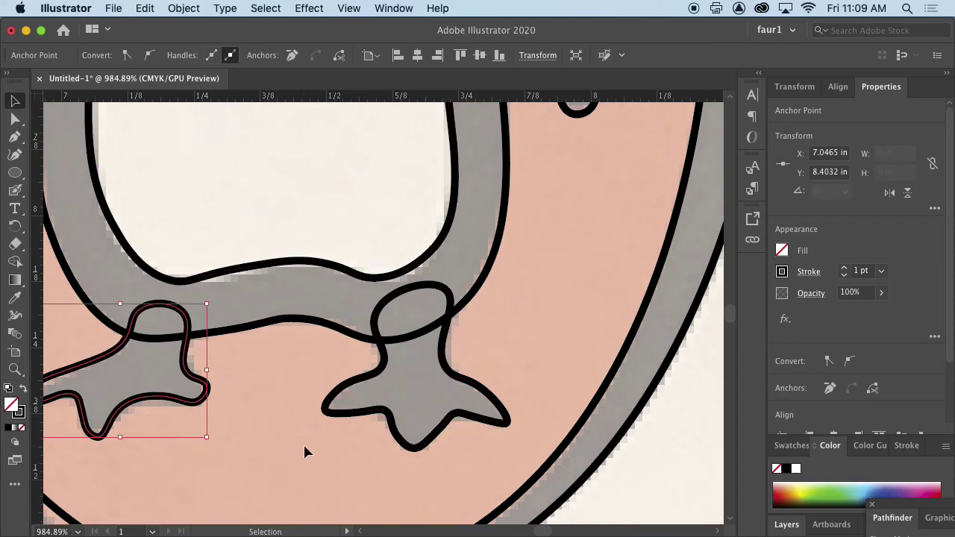
{"action": "scroll", "coordinate": [304, 451], "scroll_direction": "left", "scroll_amount": 5}
{"action": "key", "text": "super+minus"}
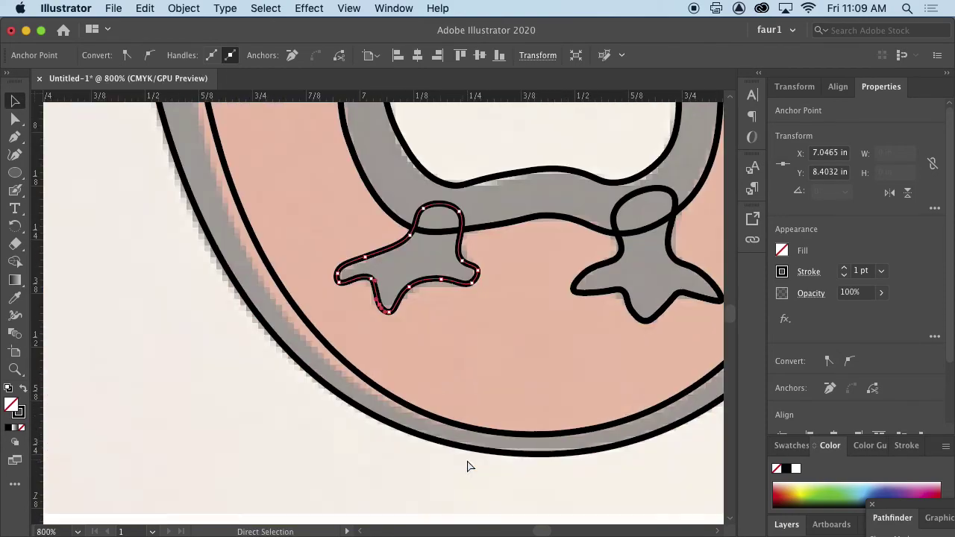
{"action": "key", "text": "super+minus"}
{"action": "key", "text": "super+minus"}
{"action": "key", "text": "super+minus"}
{"action": "key", "text": "super+minus"}
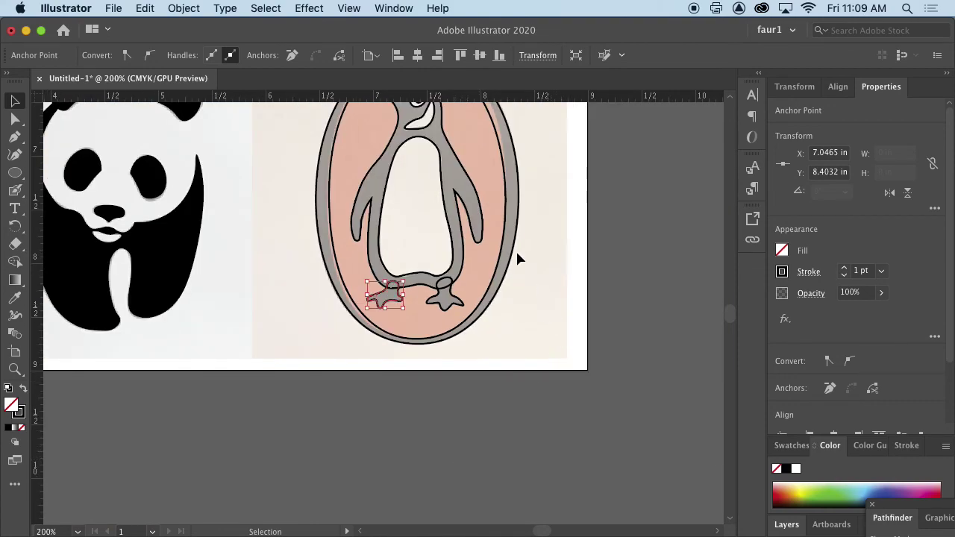
{"action": "key", "text": "super+a"}
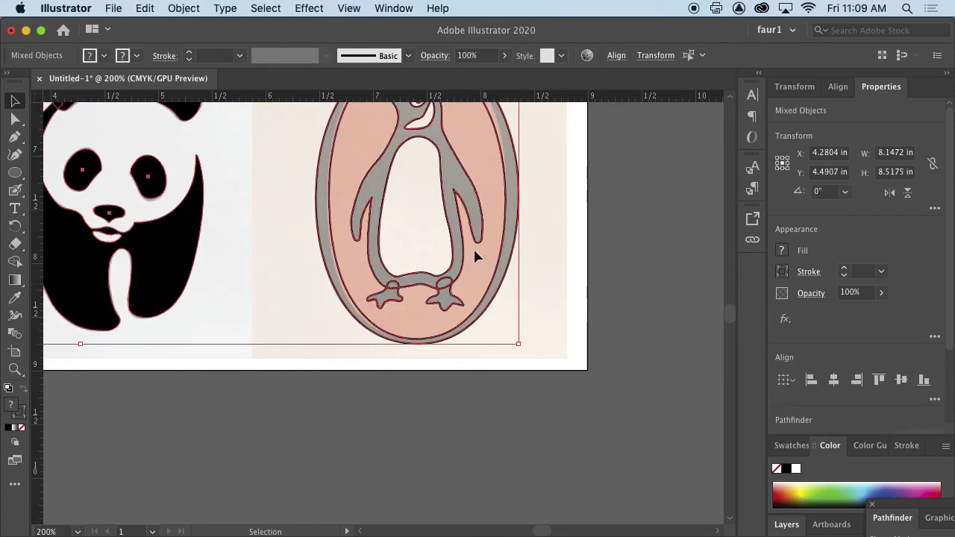
{"action": "left_click", "coordinate": [547, 277]}
{"action": "scroll", "coordinate": [291, 112], "scroll_direction": "up", "scroll_amount": 3}
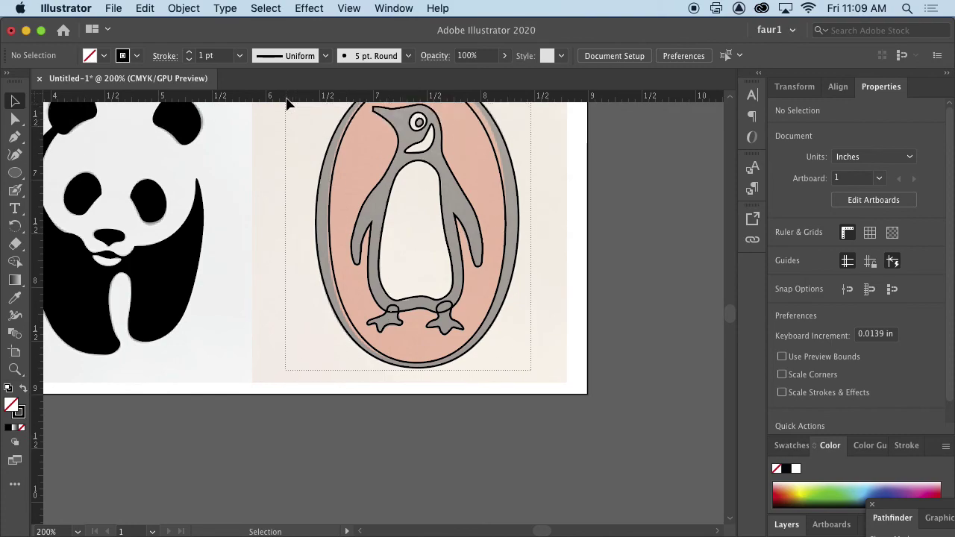
{"action": "left_click_drag", "start_coordinate": [286, 143], "coordinate": [284, 141]}
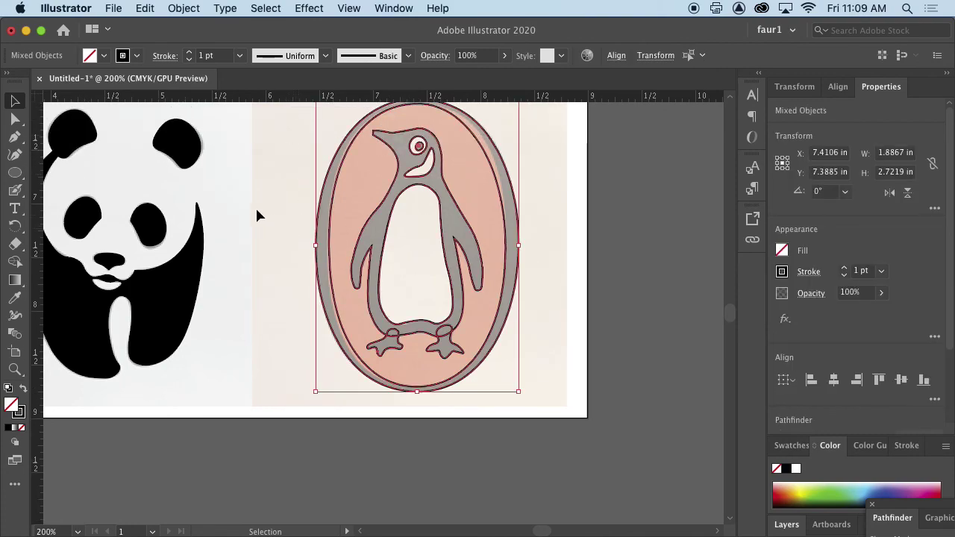
{"action": "left_click", "coordinate": [23, 389]}
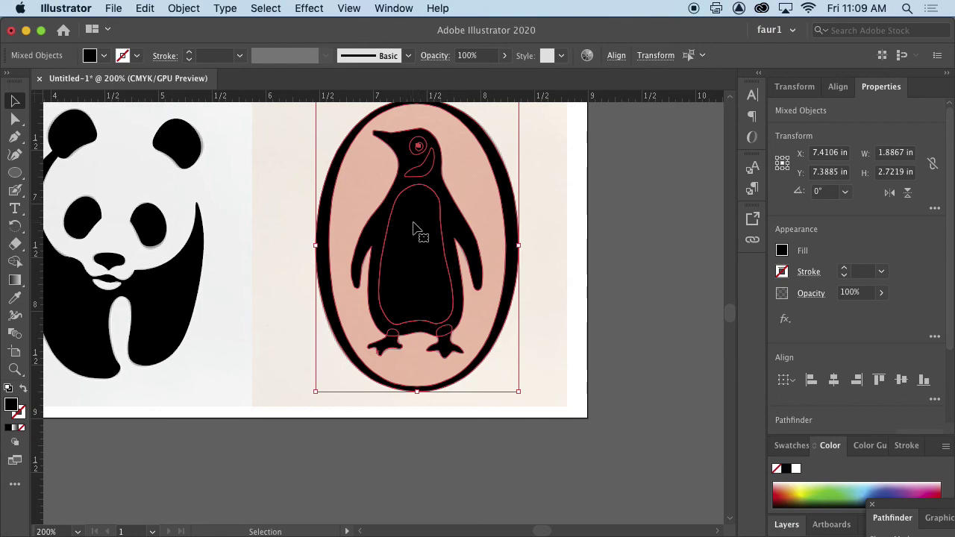
Cut the belly, cheek patch and eye ring out of the black penguin with the Shape Builder, and deselect the artwork
{"action": "key", "text": "shift+m"}
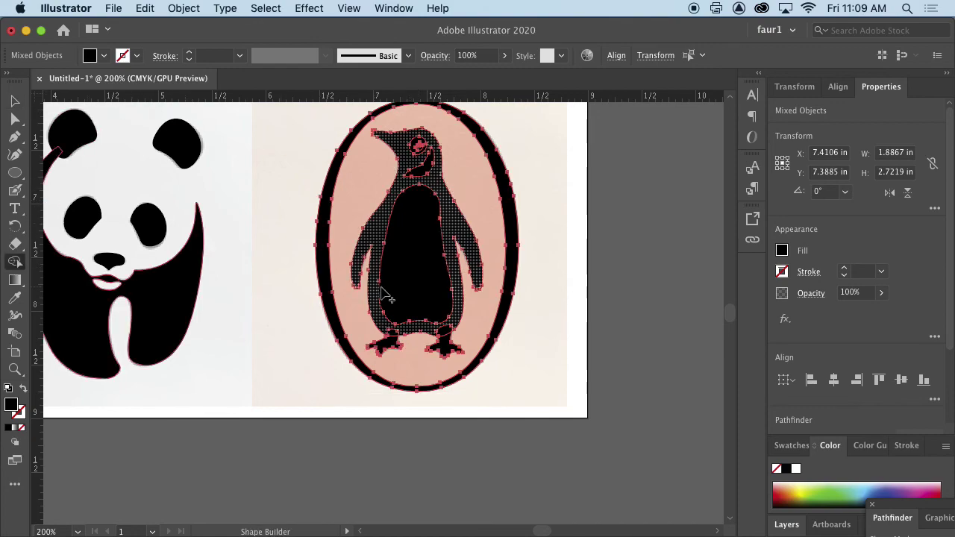
{"action": "left_click", "coordinate": [422, 286], "text": "alt"}
{"action": "left_click", "coordinate": [418, 160], "text": "alt"}
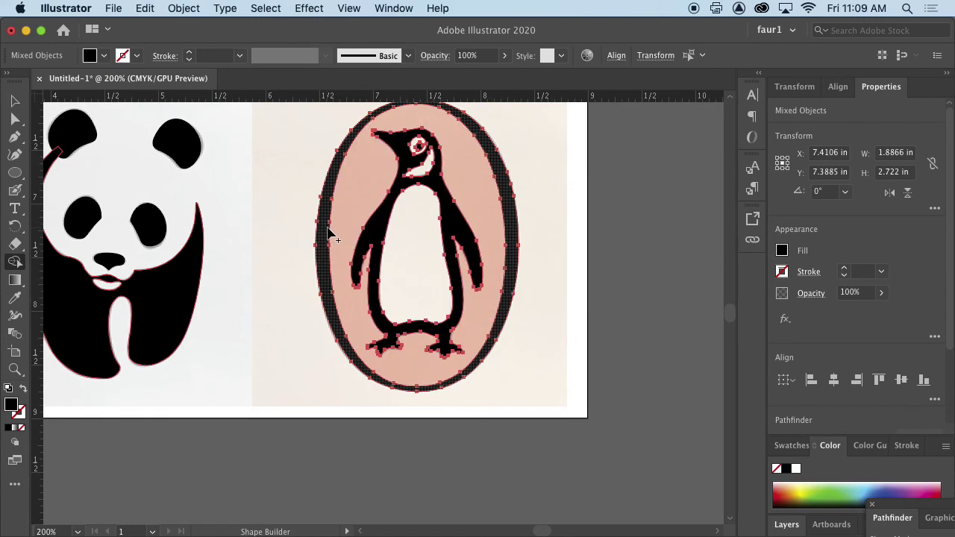
{"action": "left_click", "coordinate": [15, 102]}
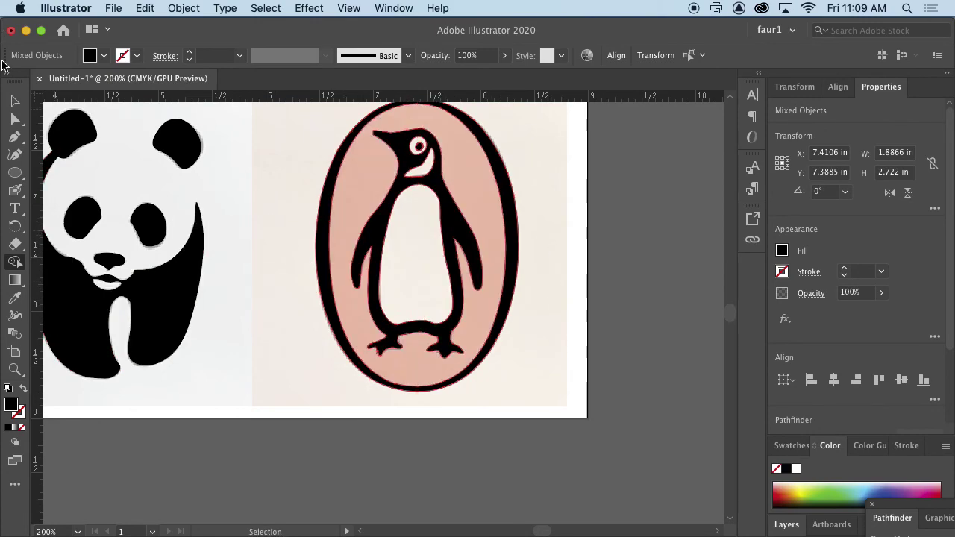
{"action": "left_click", "coordinate": [252, 201]}
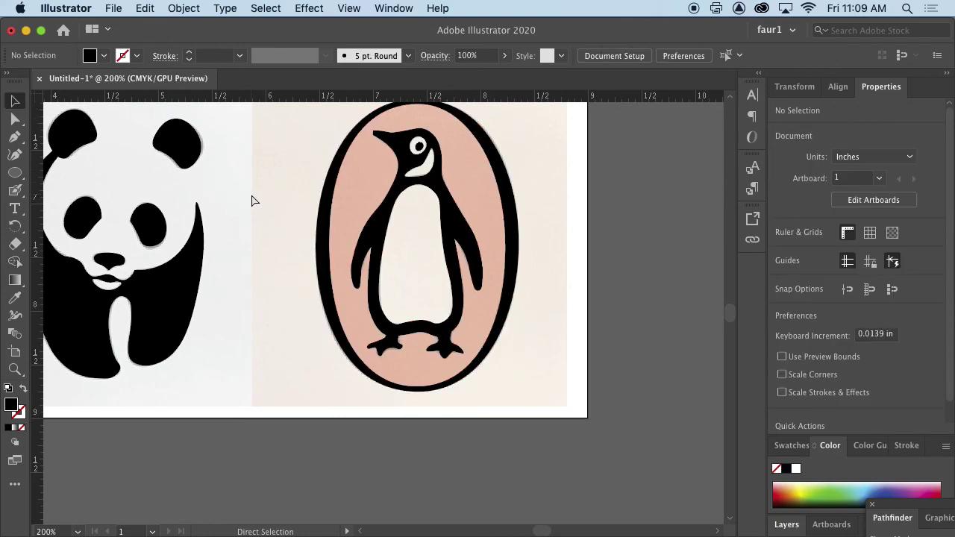
Try moving the penguin logo off the artboard to check its cut-outs, and undo the move
{"action": "key", "text": "super+minus"}
{"action": "key", "text": "super+minus"}
{"action": "key", "text": "super+minus"}
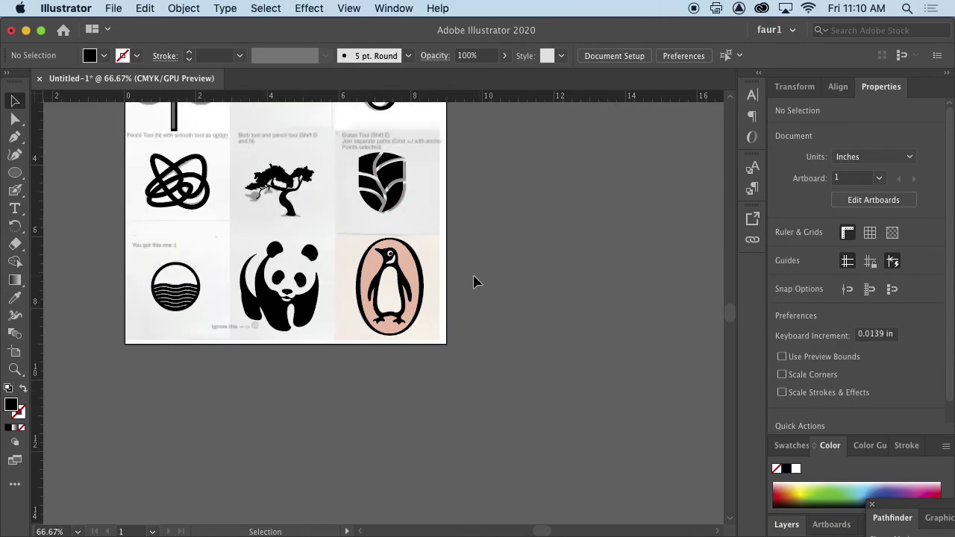
{"action": "left_click", "coordinate": [353, 342]}
{"action": "left_click", "coordinate": [473, 252]}
{"action": "left_click_drag", "start_coordinate": [361, 352], "coordinate": [367, 352]}
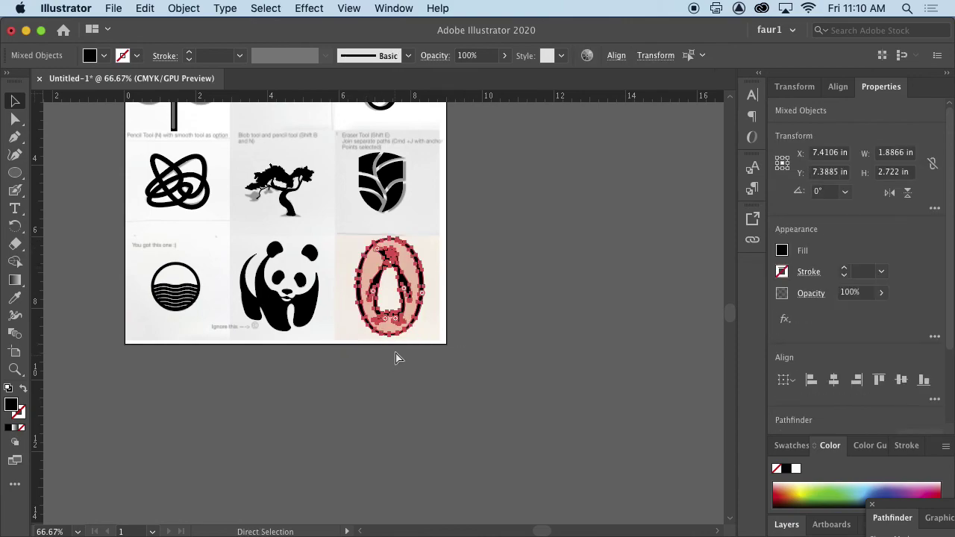
{"action": "left_click", "coordinate": [420, 328]}
{"action": "left_click_drag", "start_coordinate": [416, 321], "coordinate": [546, 333]}
{"action": "left_click", "coordinate": [547, 389]}
{"action": "key", "text": "super+z"}
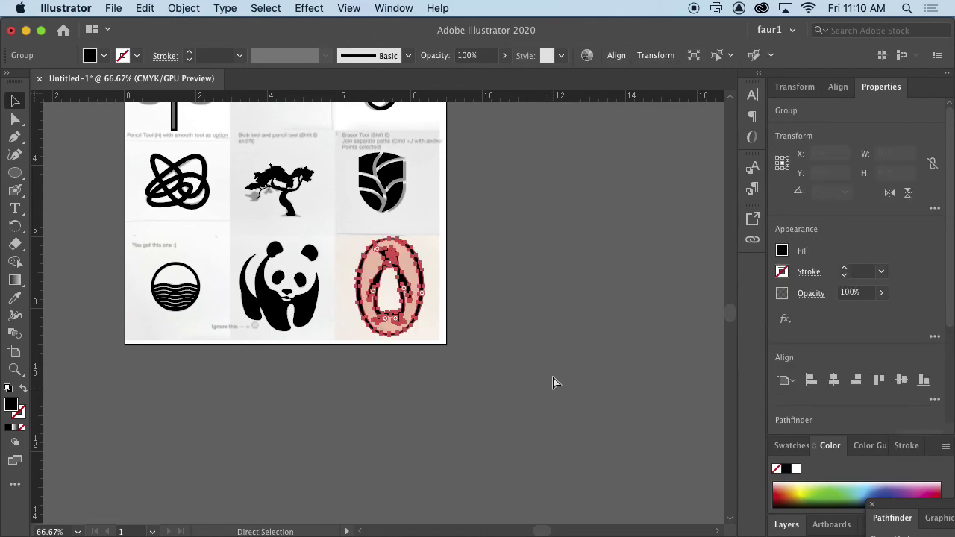
{"action": "left_click", "coordinate": [446, 311]}
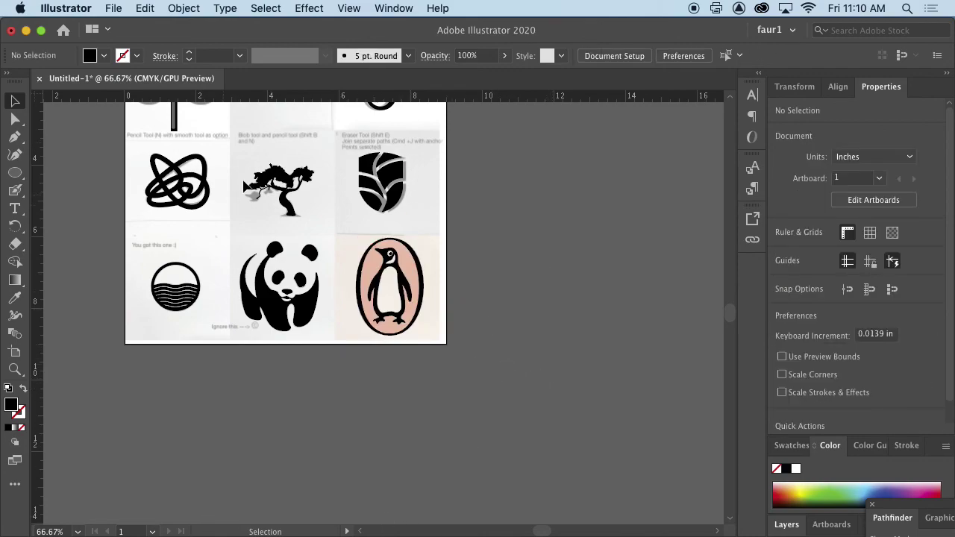
Review the traced logos across the whole worksheet against their templates
{"action": "scroll", "coordinate": [338, 218], "scroll_direction": "up", "scroll_amount": 5}
{"action": "scroll", "coordinate": [338, 218], "scroll_direction": "left", "scroll_amount": 5}
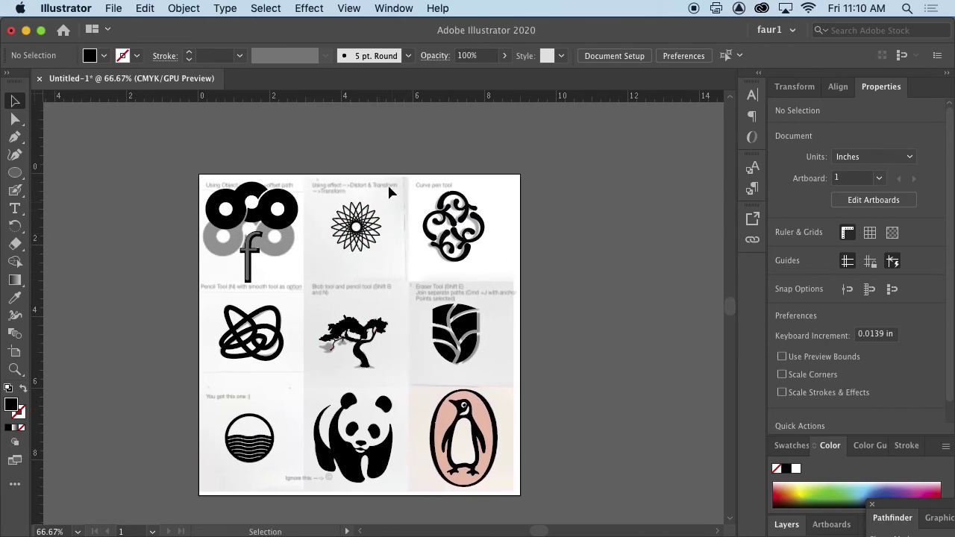
{"action": "scroll", "coordinate": [380, 387], "scroll_direction": "down", "scroll_amount": 3}
{"action": "scroll", "coordinate": [381, 387], "scroll_direction": "right", "scroll_amount": 1}
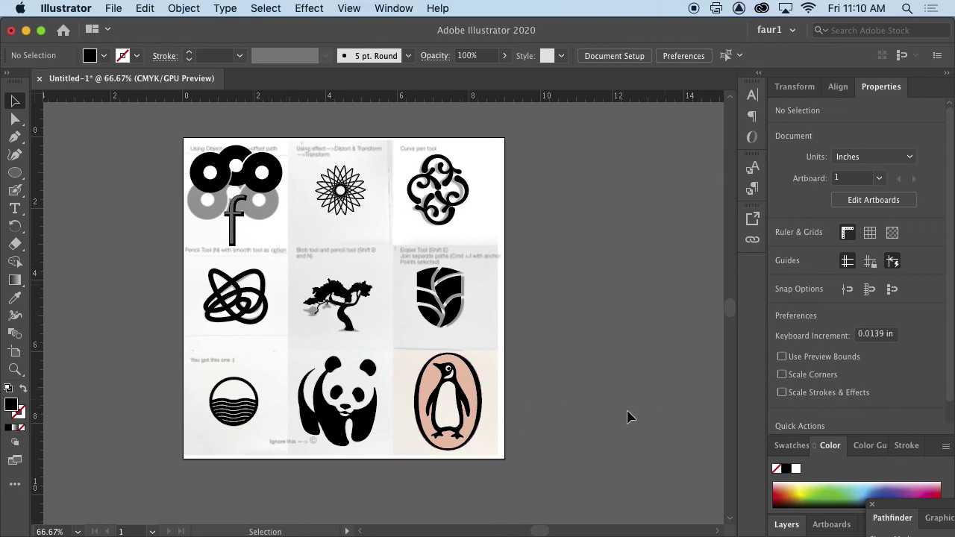
{"action": "scroll", "coordinate": [339, 403], "scroll_direction": "up", "scroll_amount": 3}
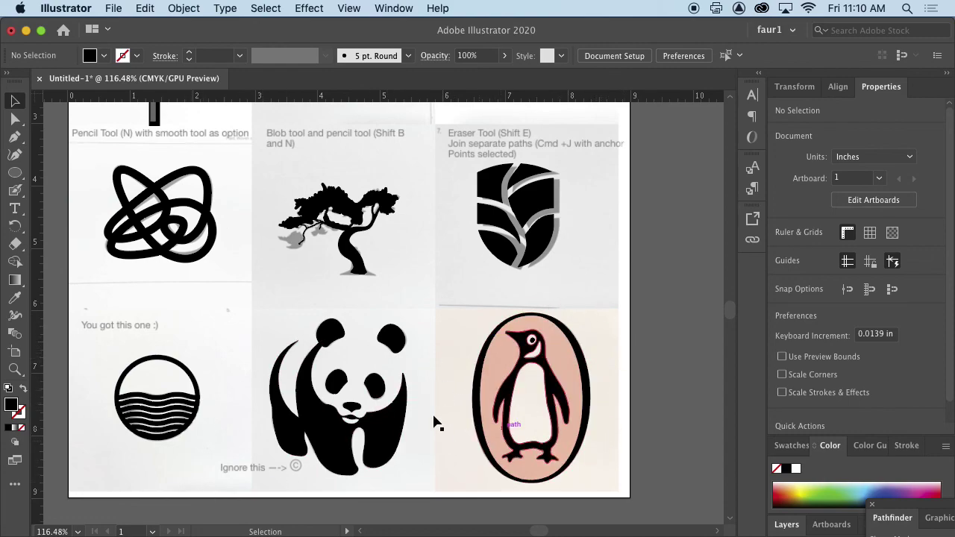
Switch to QuickTime Player
{"action": "key", "text": "super+Tab"}
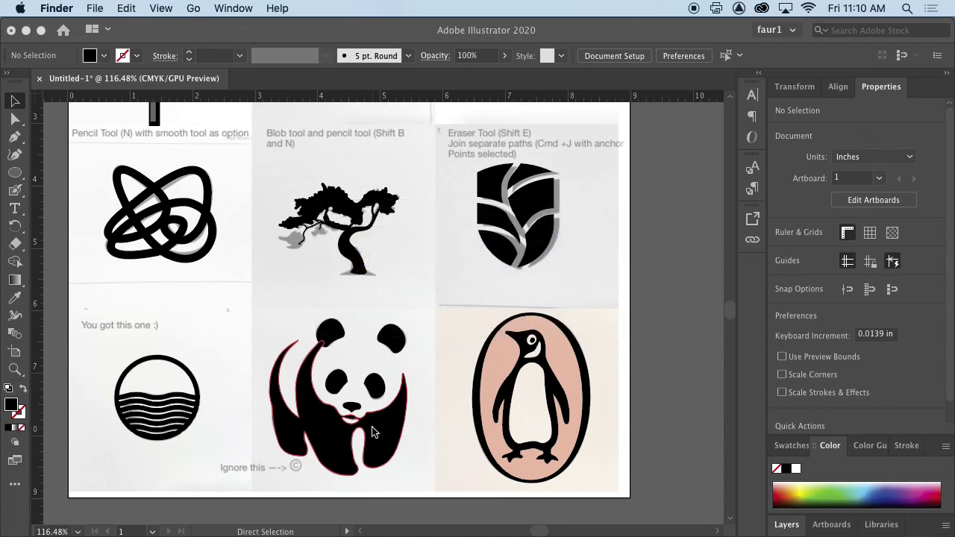
{"action": "key", "text": "super+Tab"}
{"action": "key", "text": "super+Tab"}
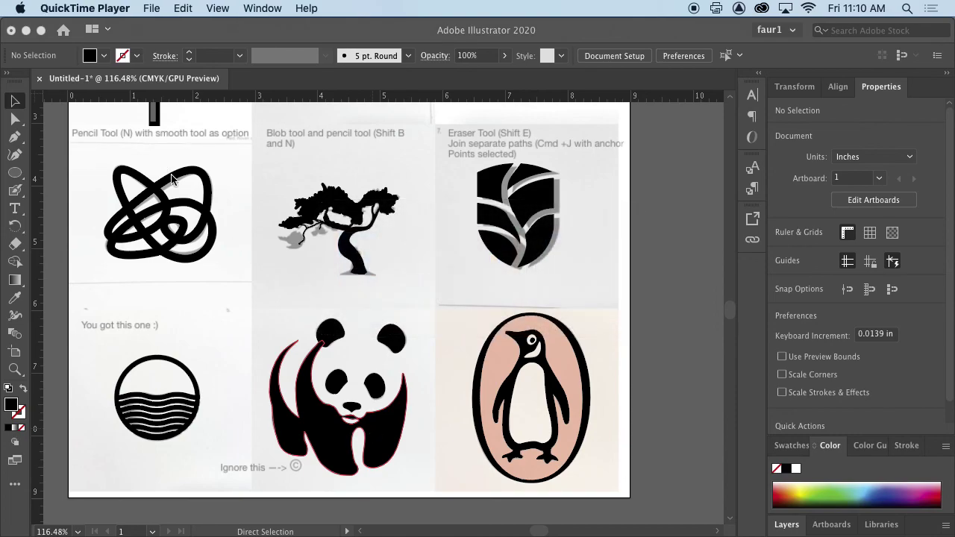